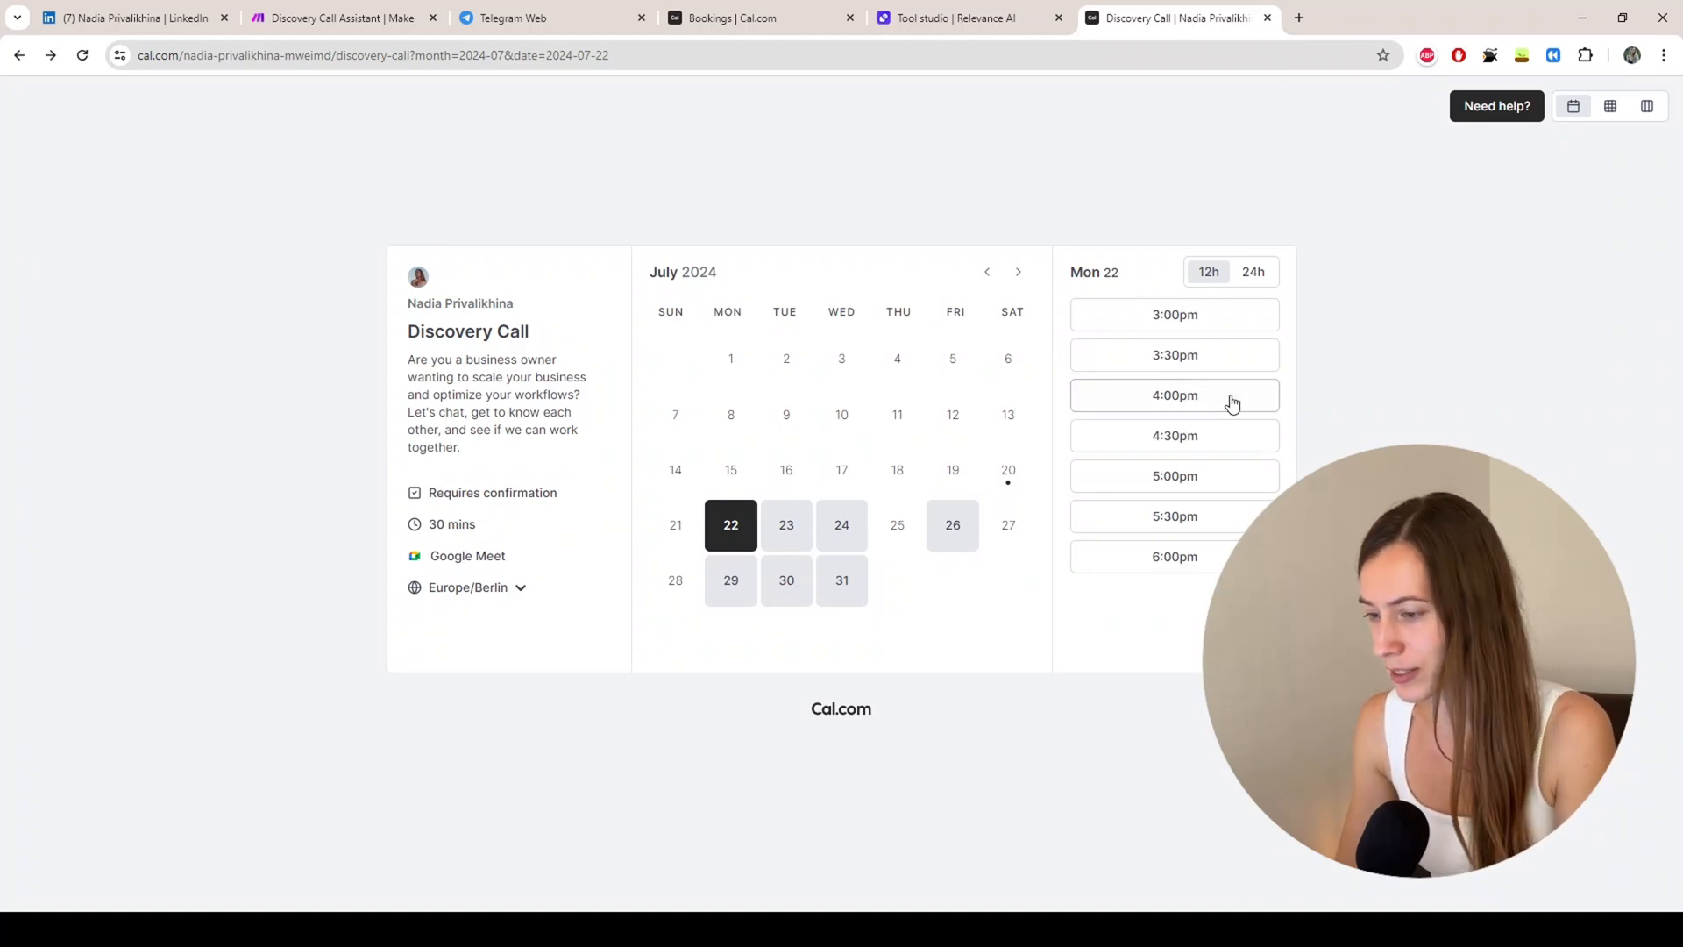
# Step: Book the July 22 4:00pm slot with the LinkedIn URL and $5k-$15k monthly revenue
pyautogui.click(1157, 397)
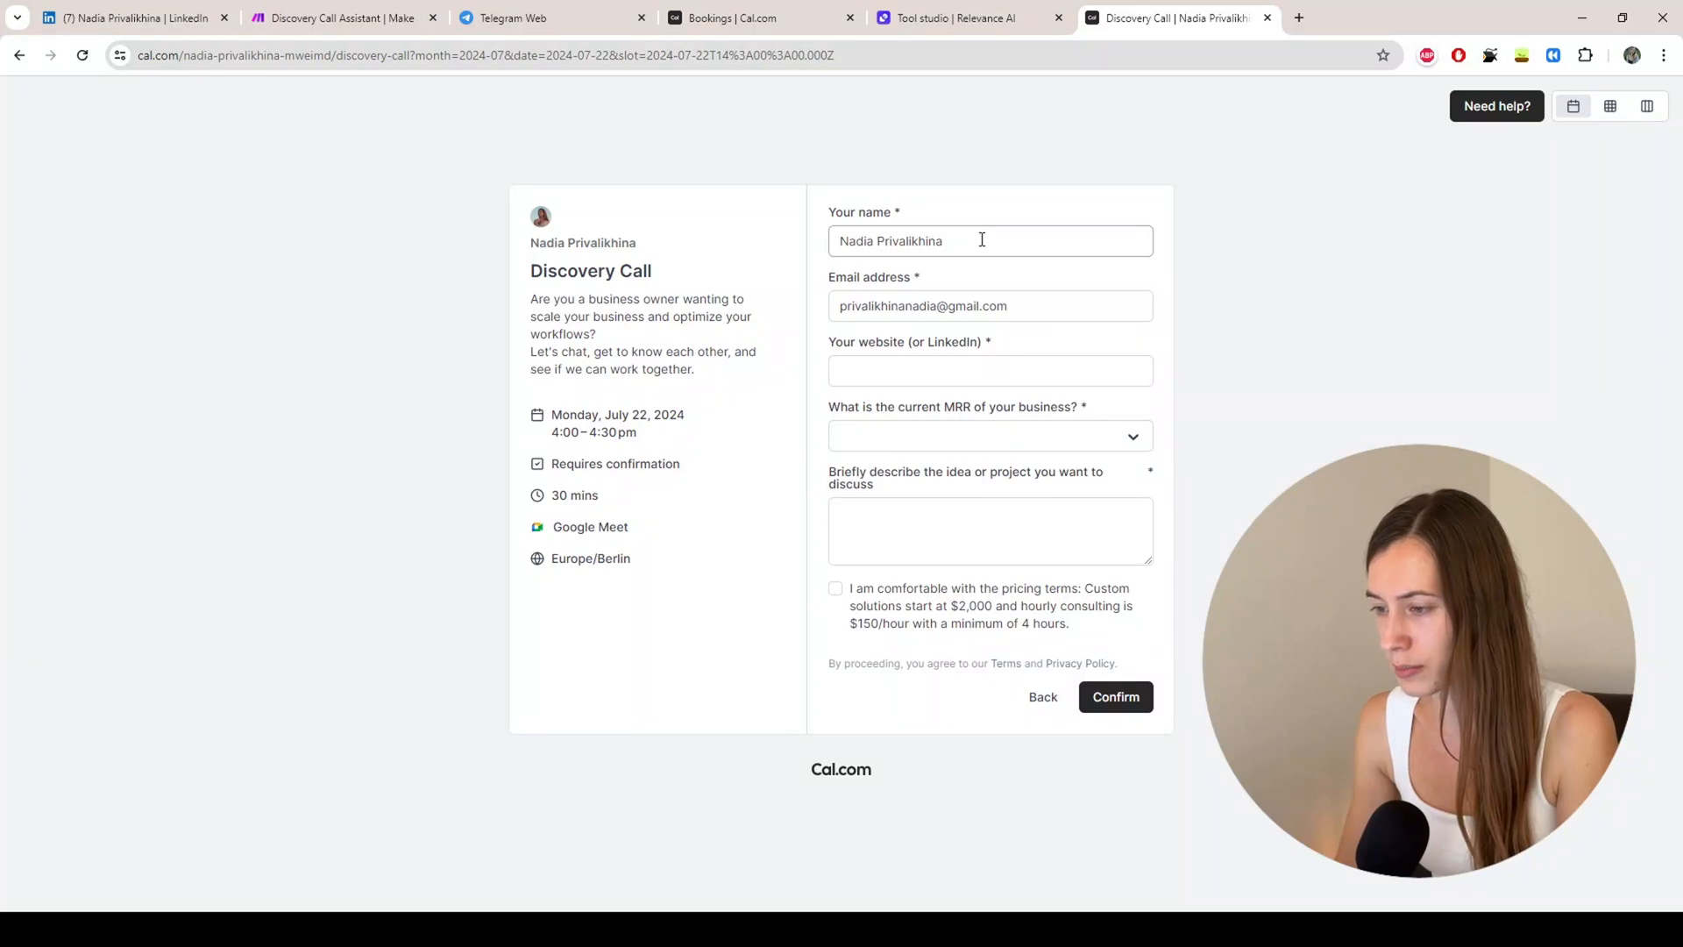
pyautogui.click(892, 369)
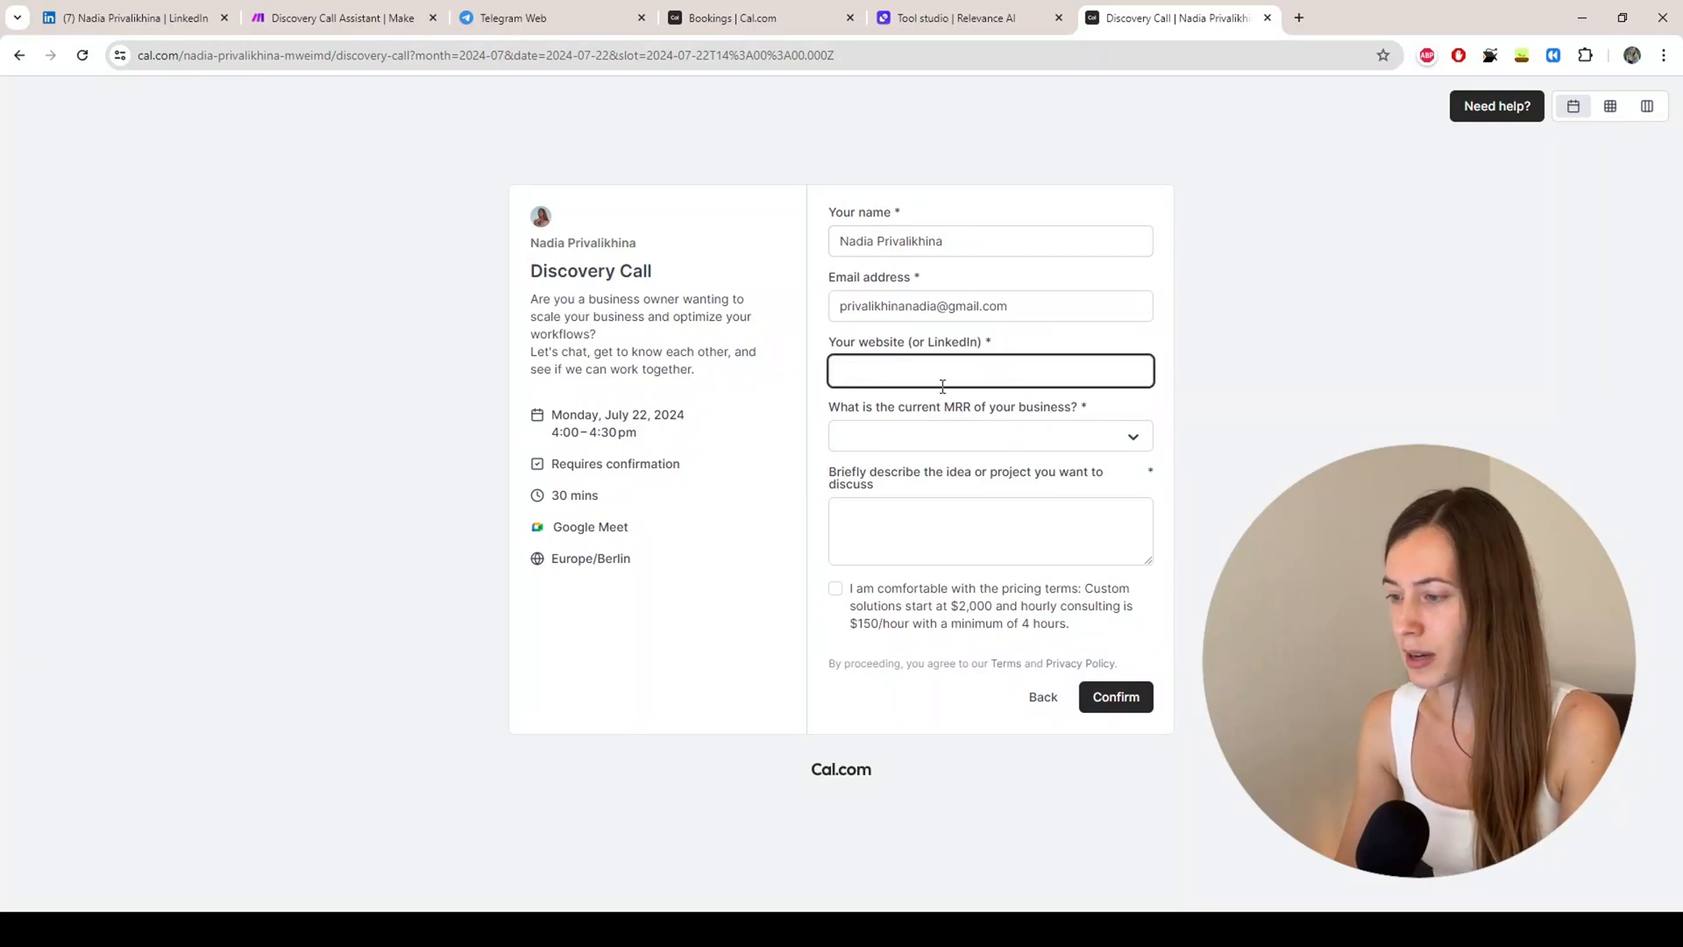
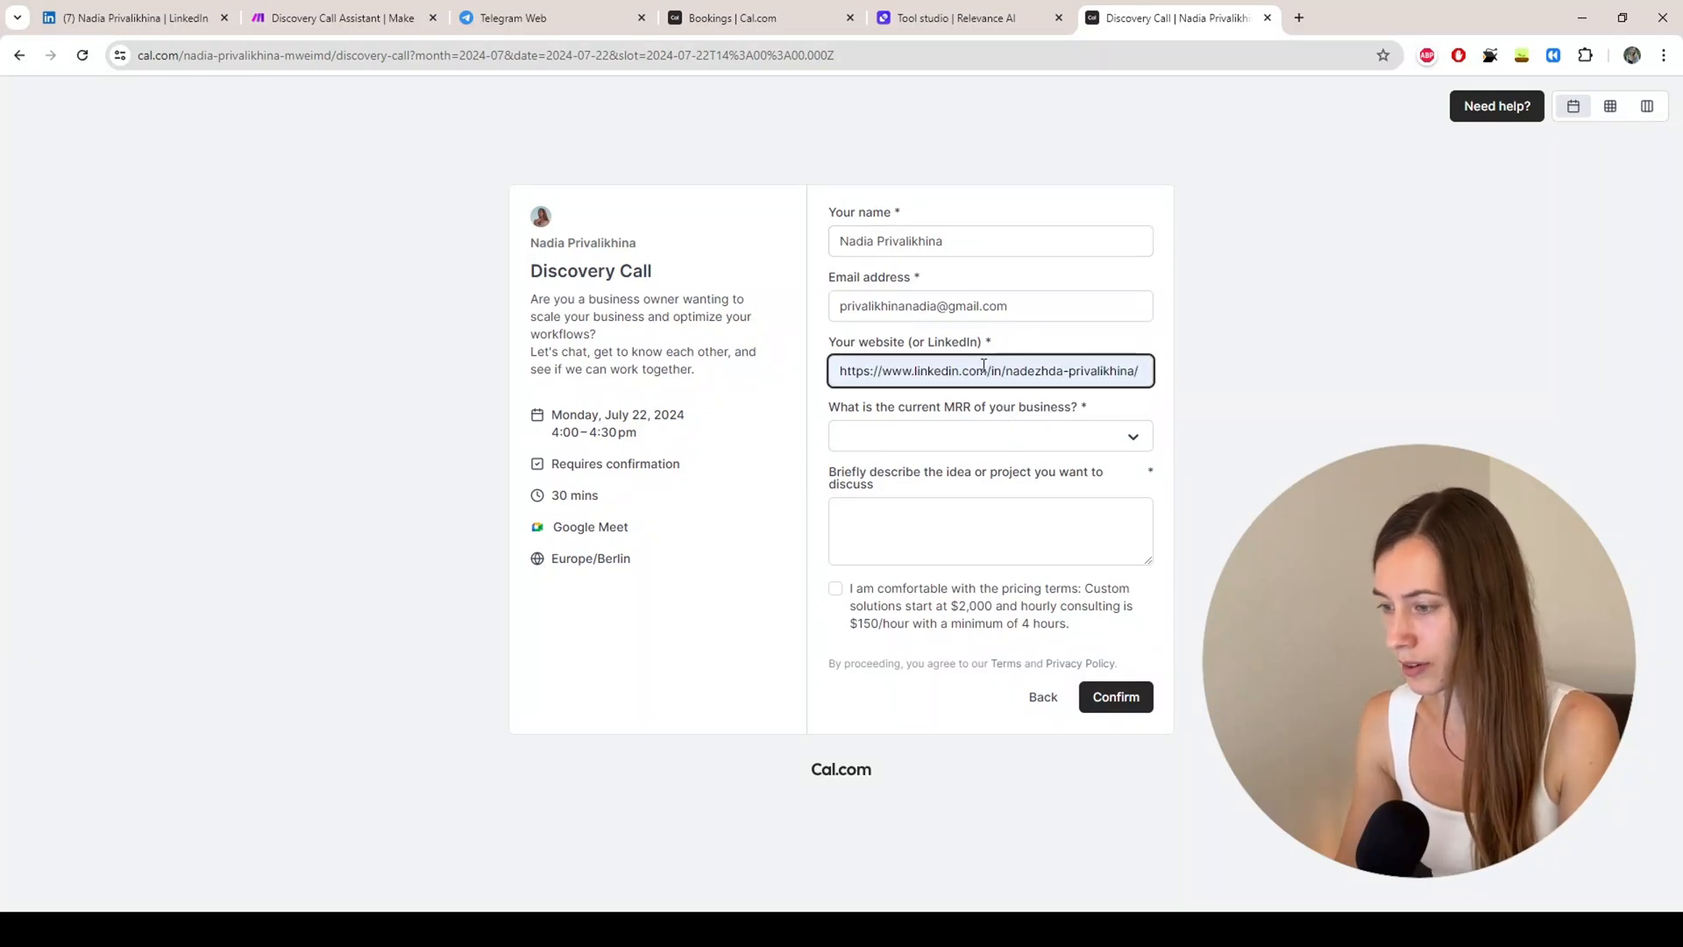
pyautogui.press('Tab')
pyautogui.click(938, 443)
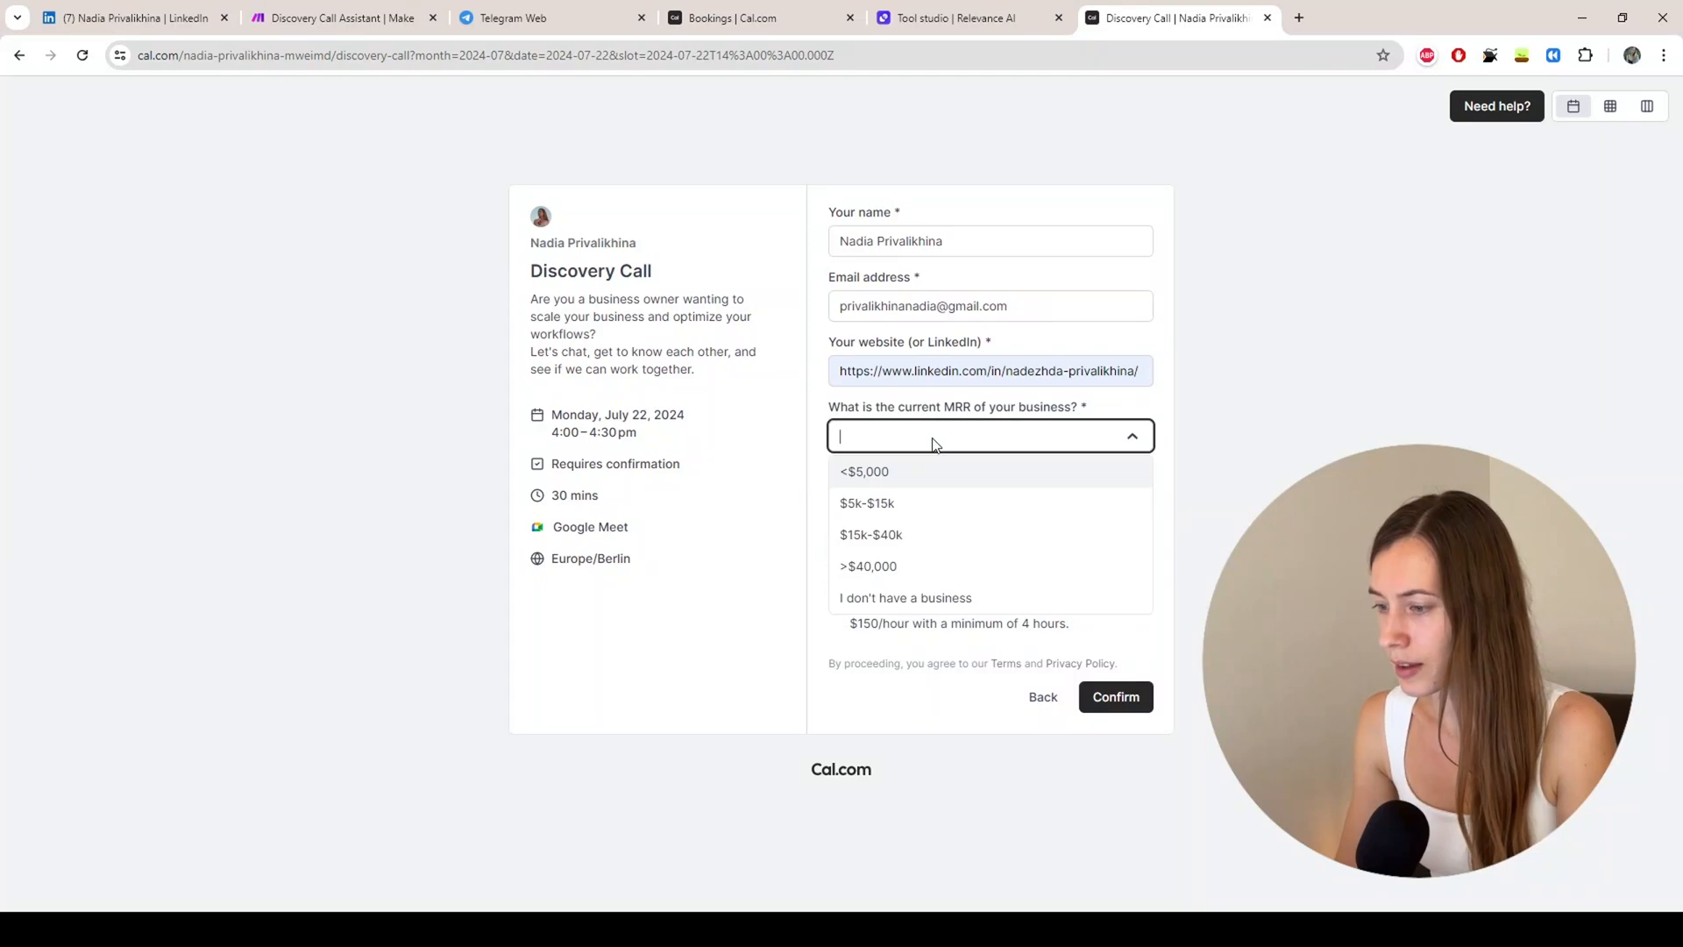
pyautogui.click(887, 512)
# Step: Enter the description 'test', accept the pricing terms, and submit the Discovery Call request
pyautogui.click(880, 529)
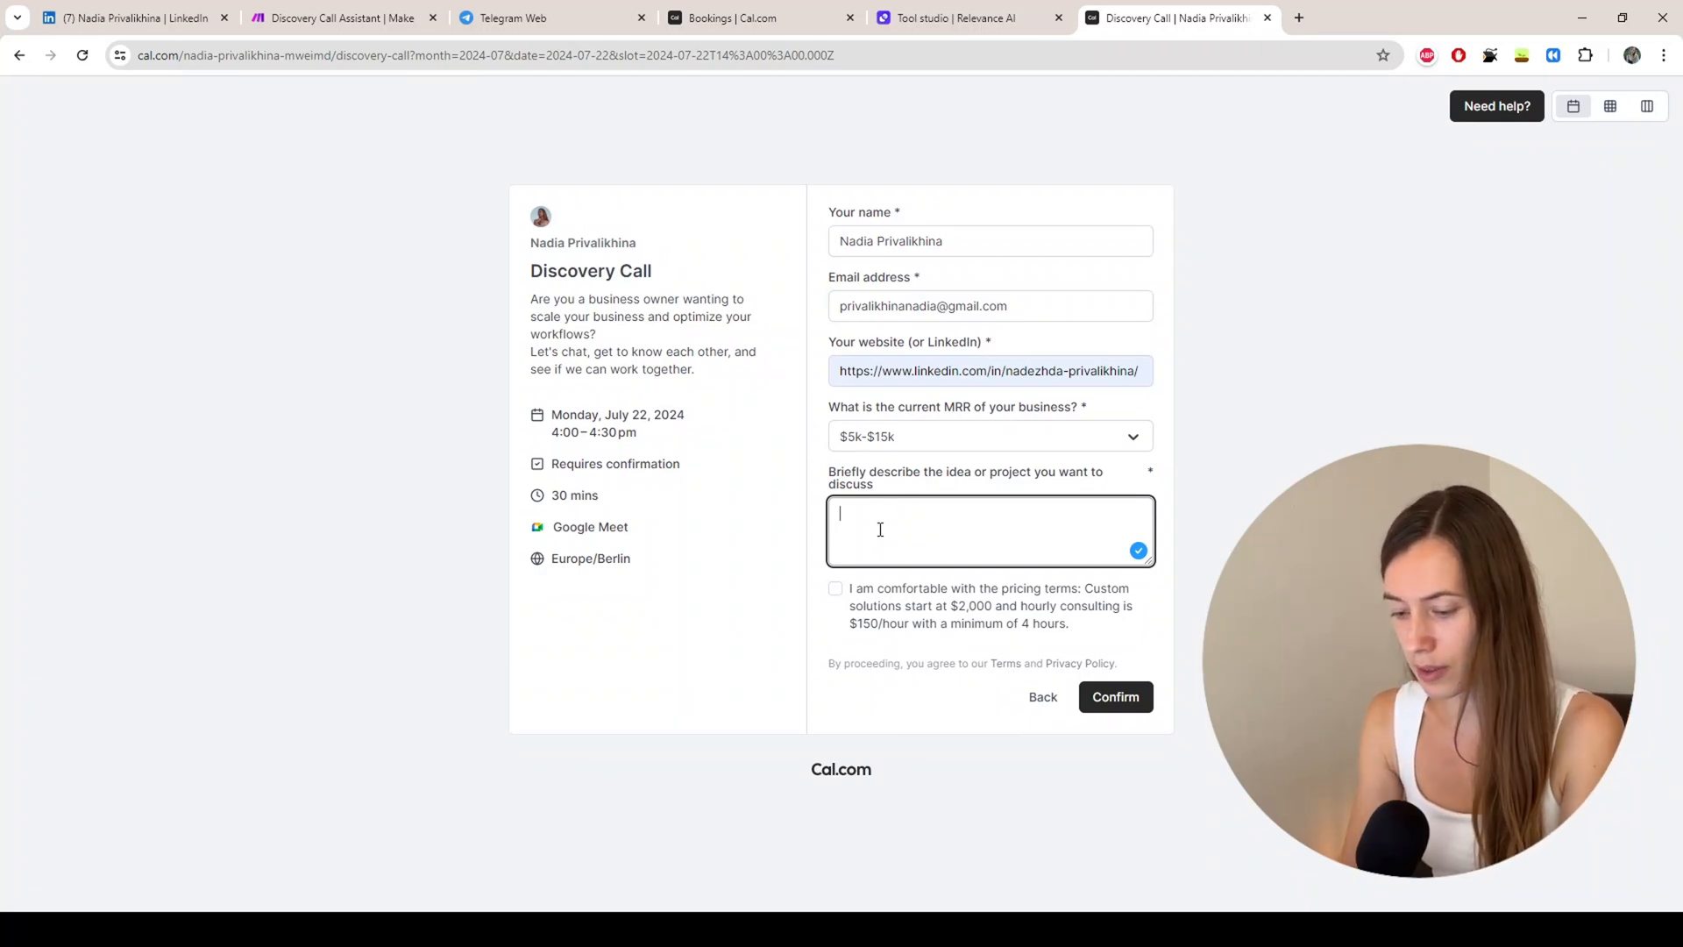
pyautogui.write('test')
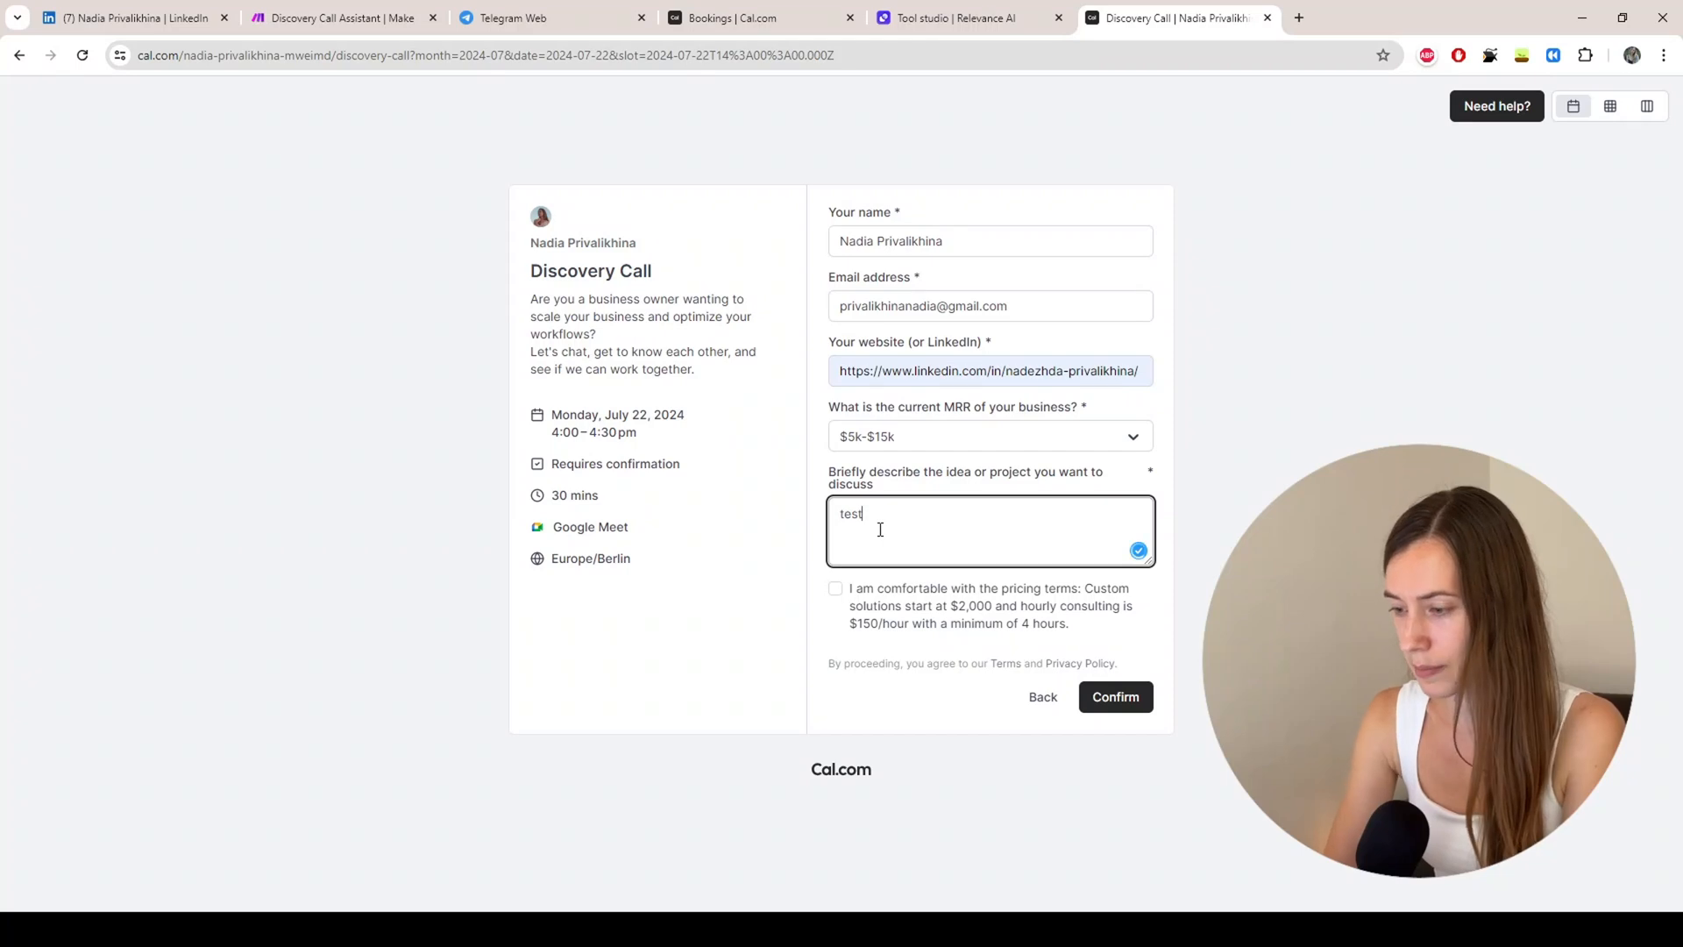
pyautogui.click(836, 589)
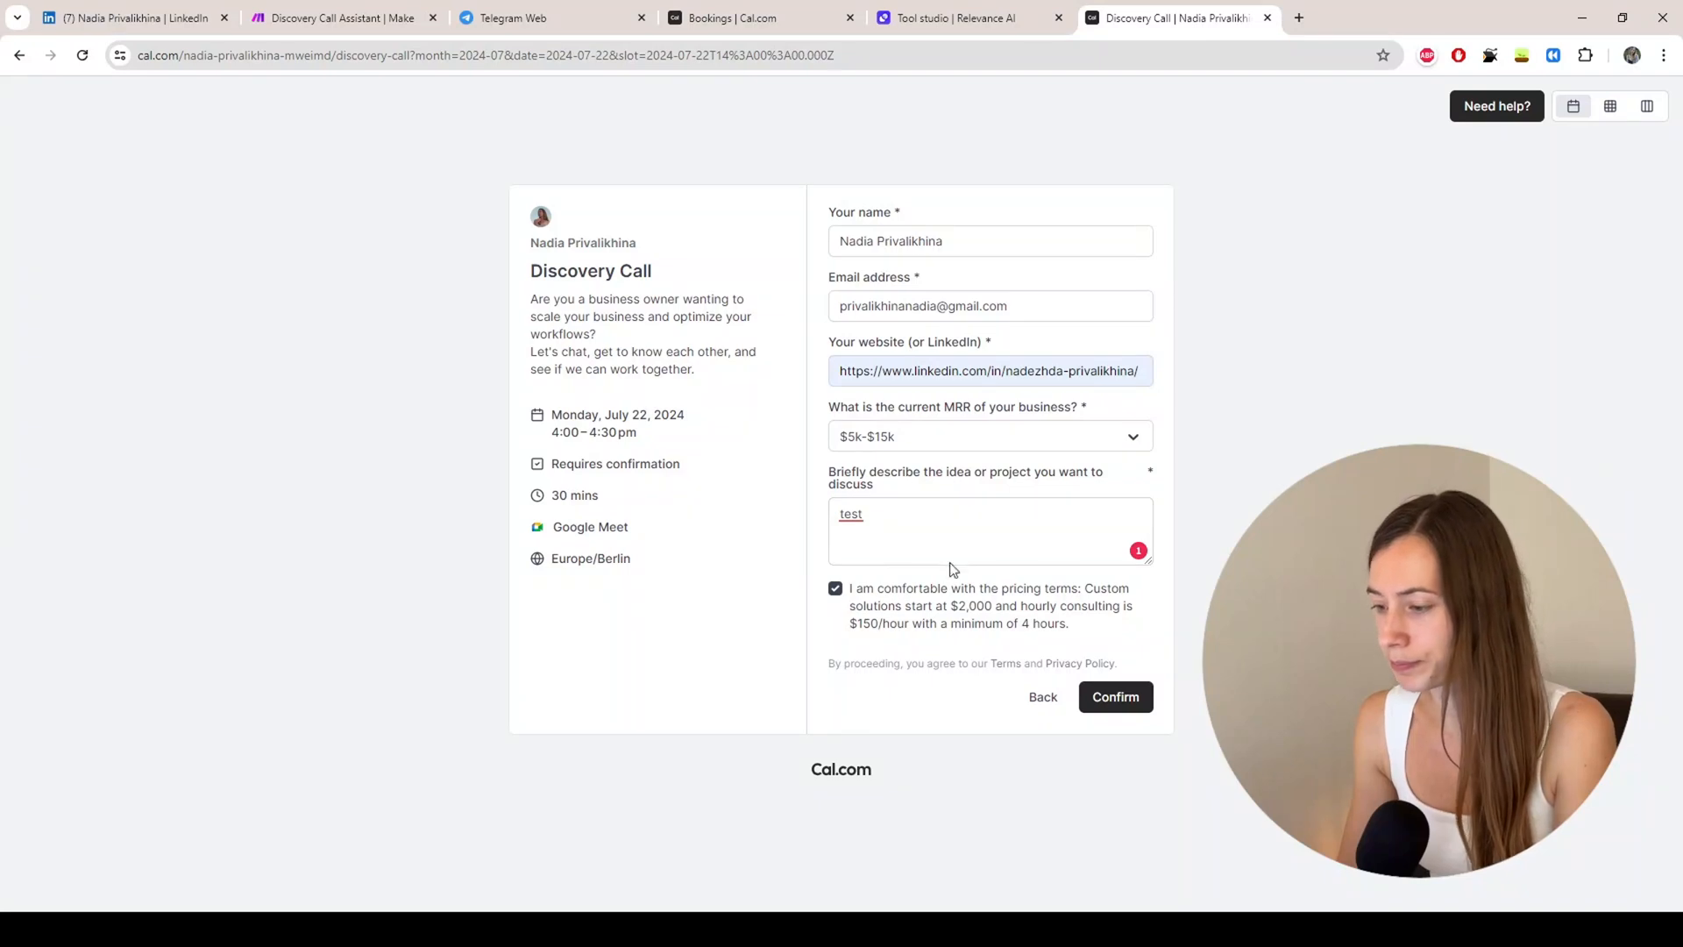
pyautogui.click(1113, 699)
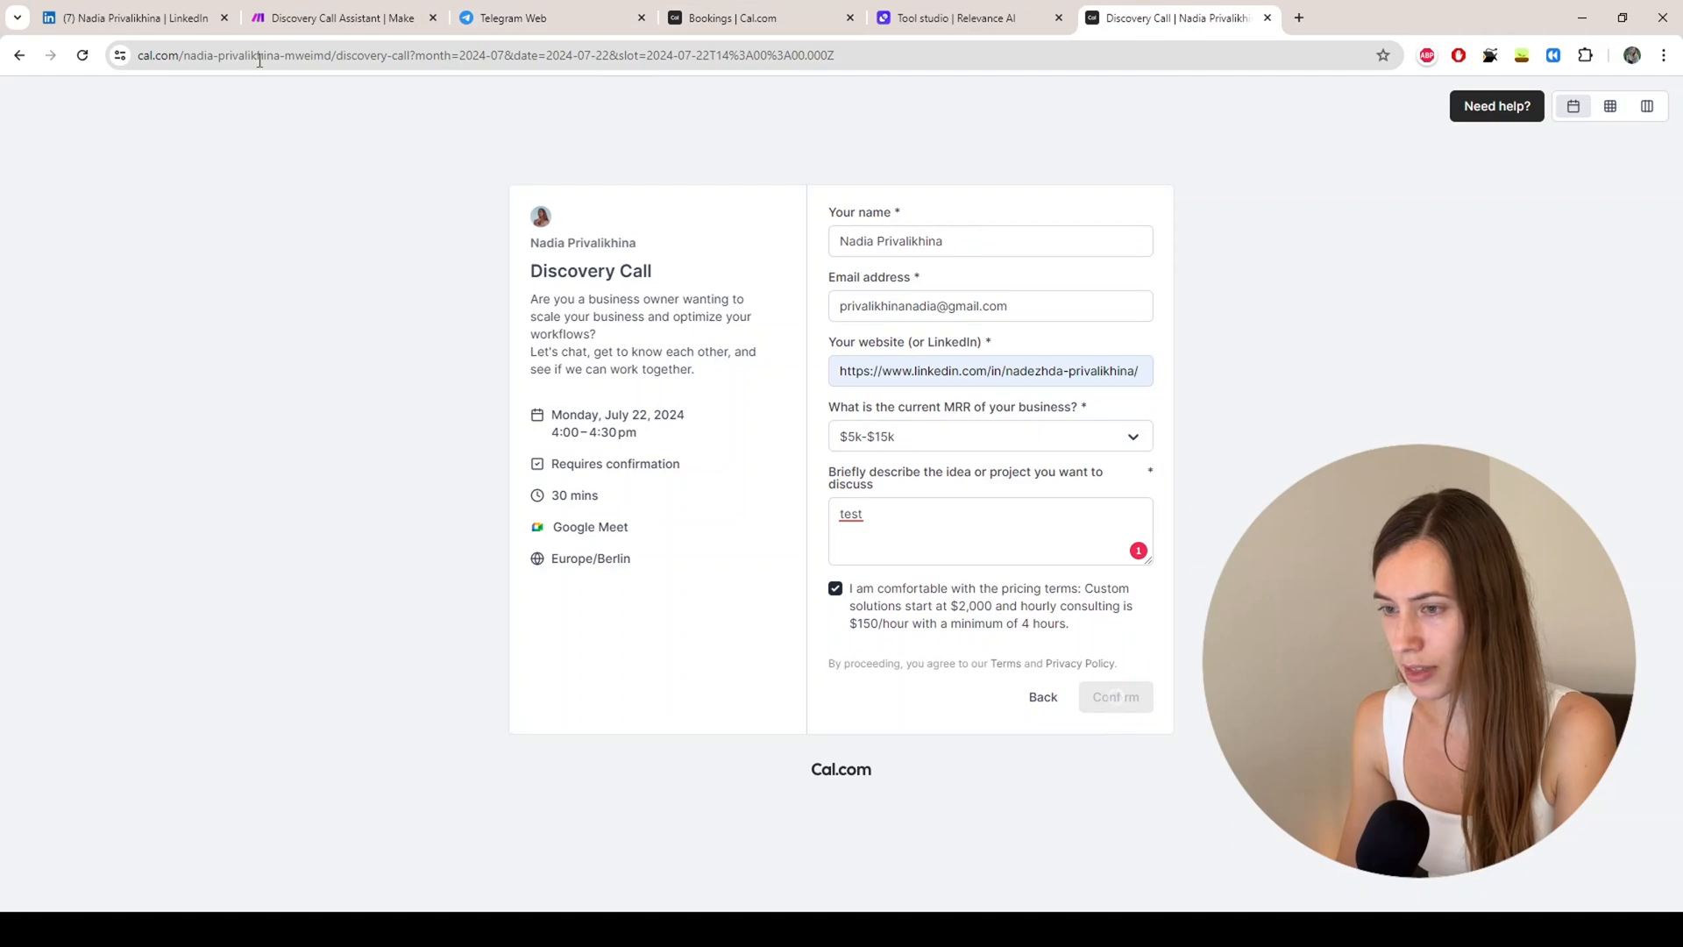
pyautogui.click(298, 19)
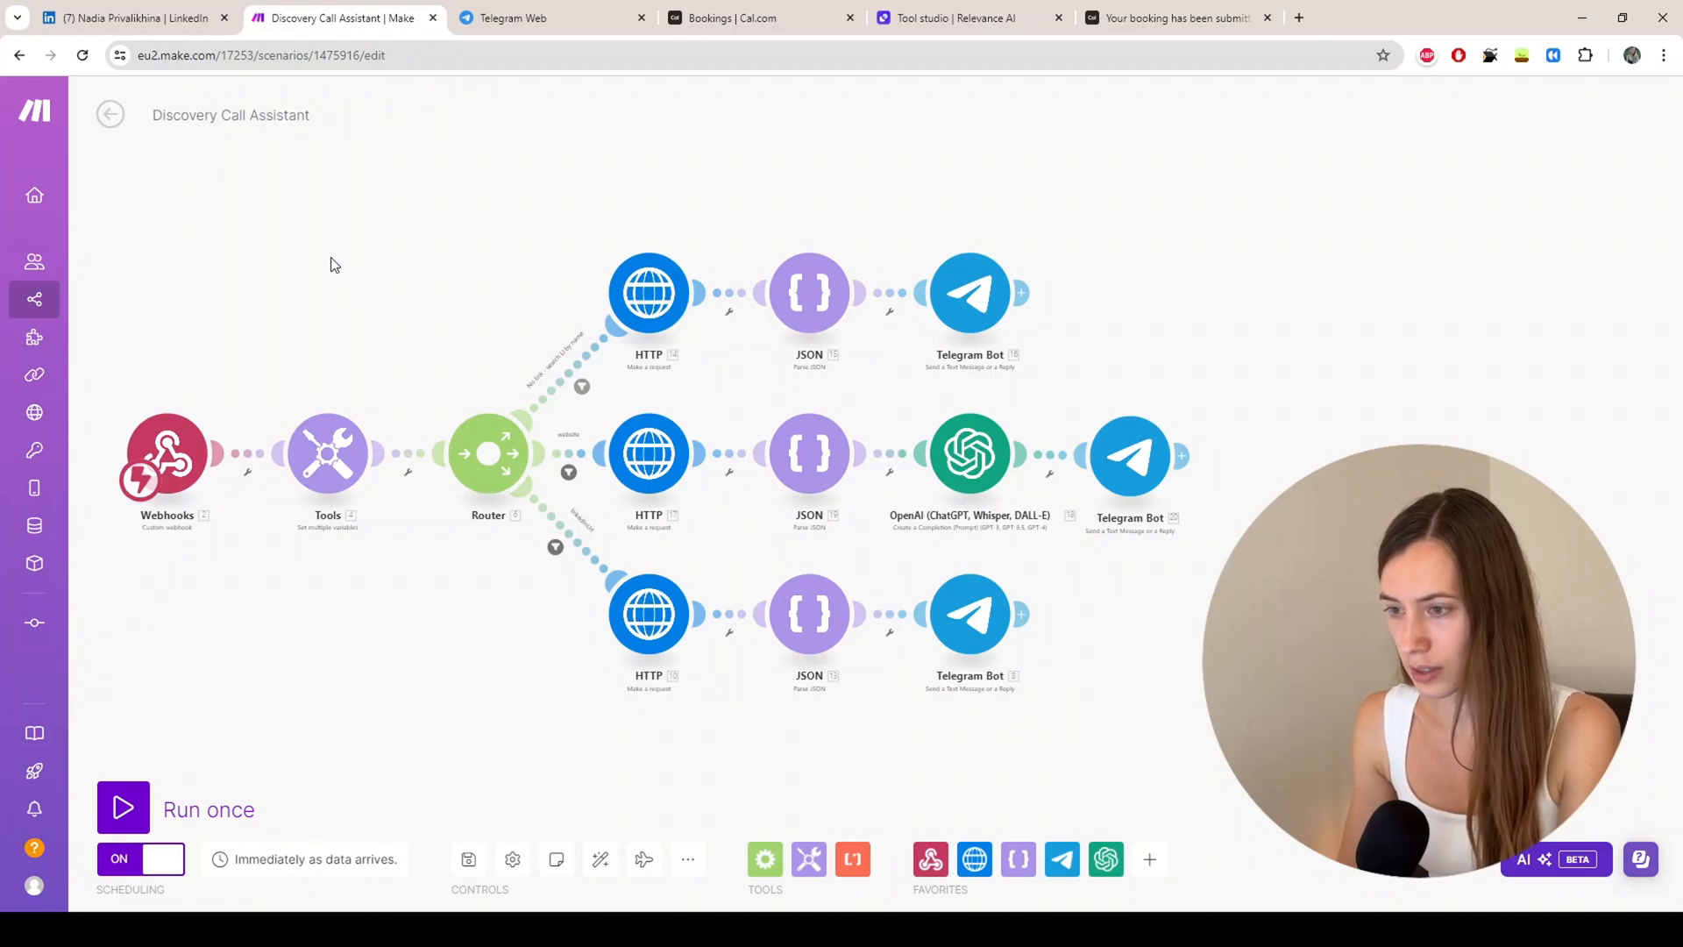
# Step: Review the Telegram bot's LinkedIn research and hiring-likelihood line, then follow View Unconfirmed
pyautogui.click(486, 21)
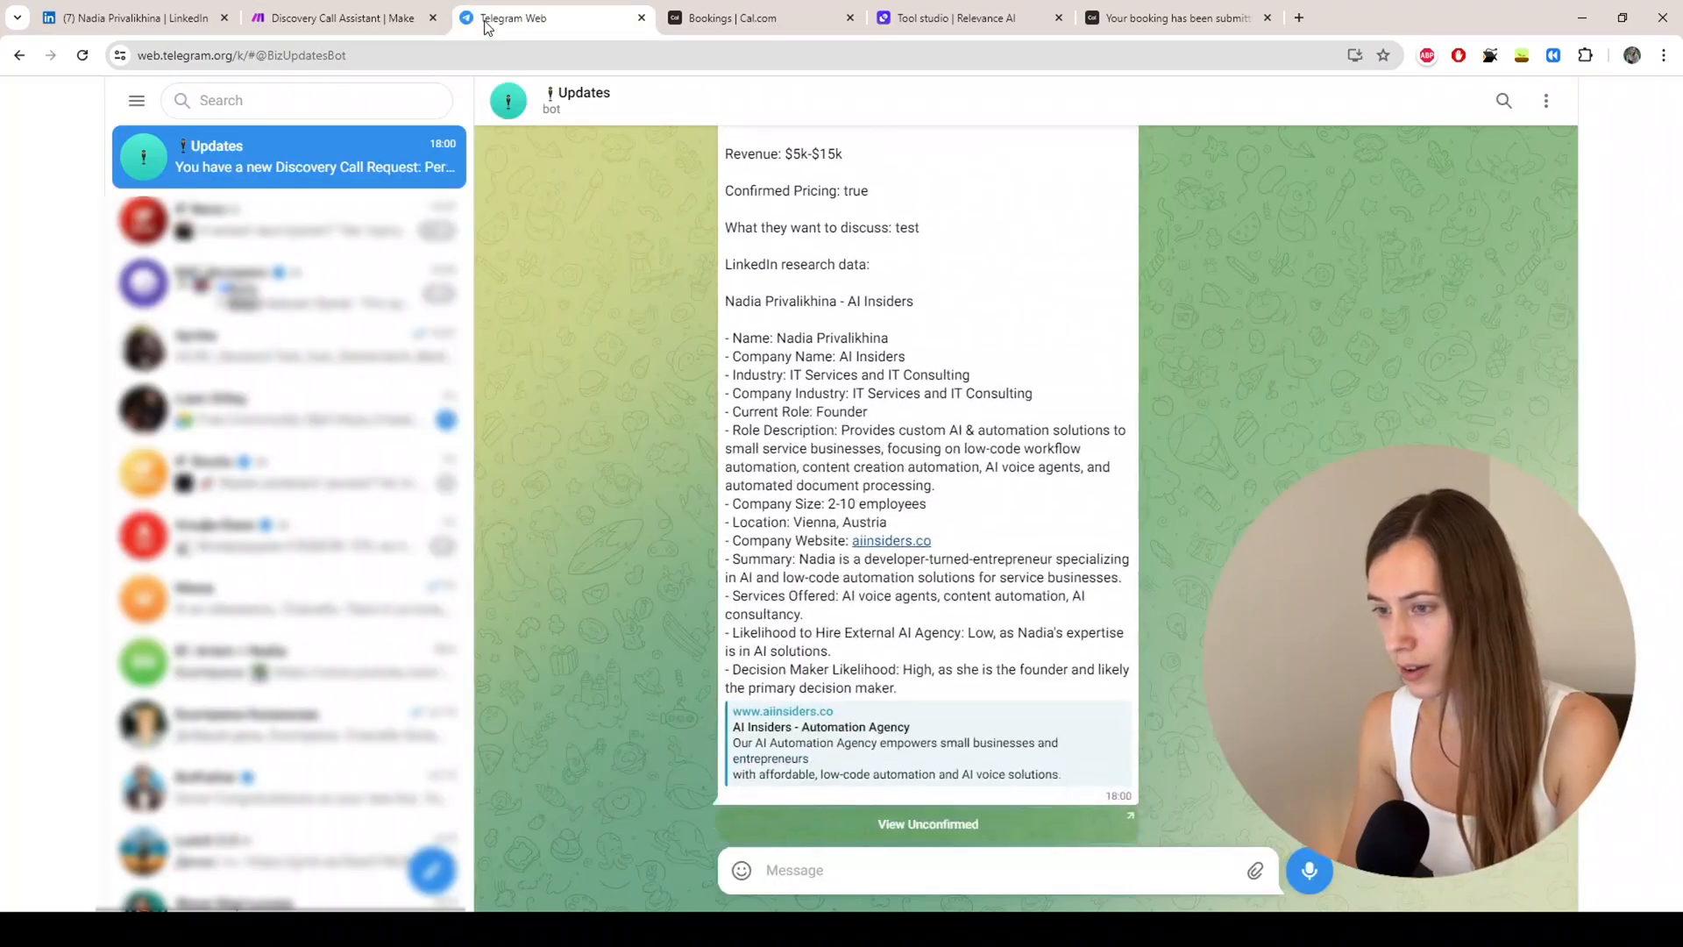
pyautogui.scroll(2, 715, 412)
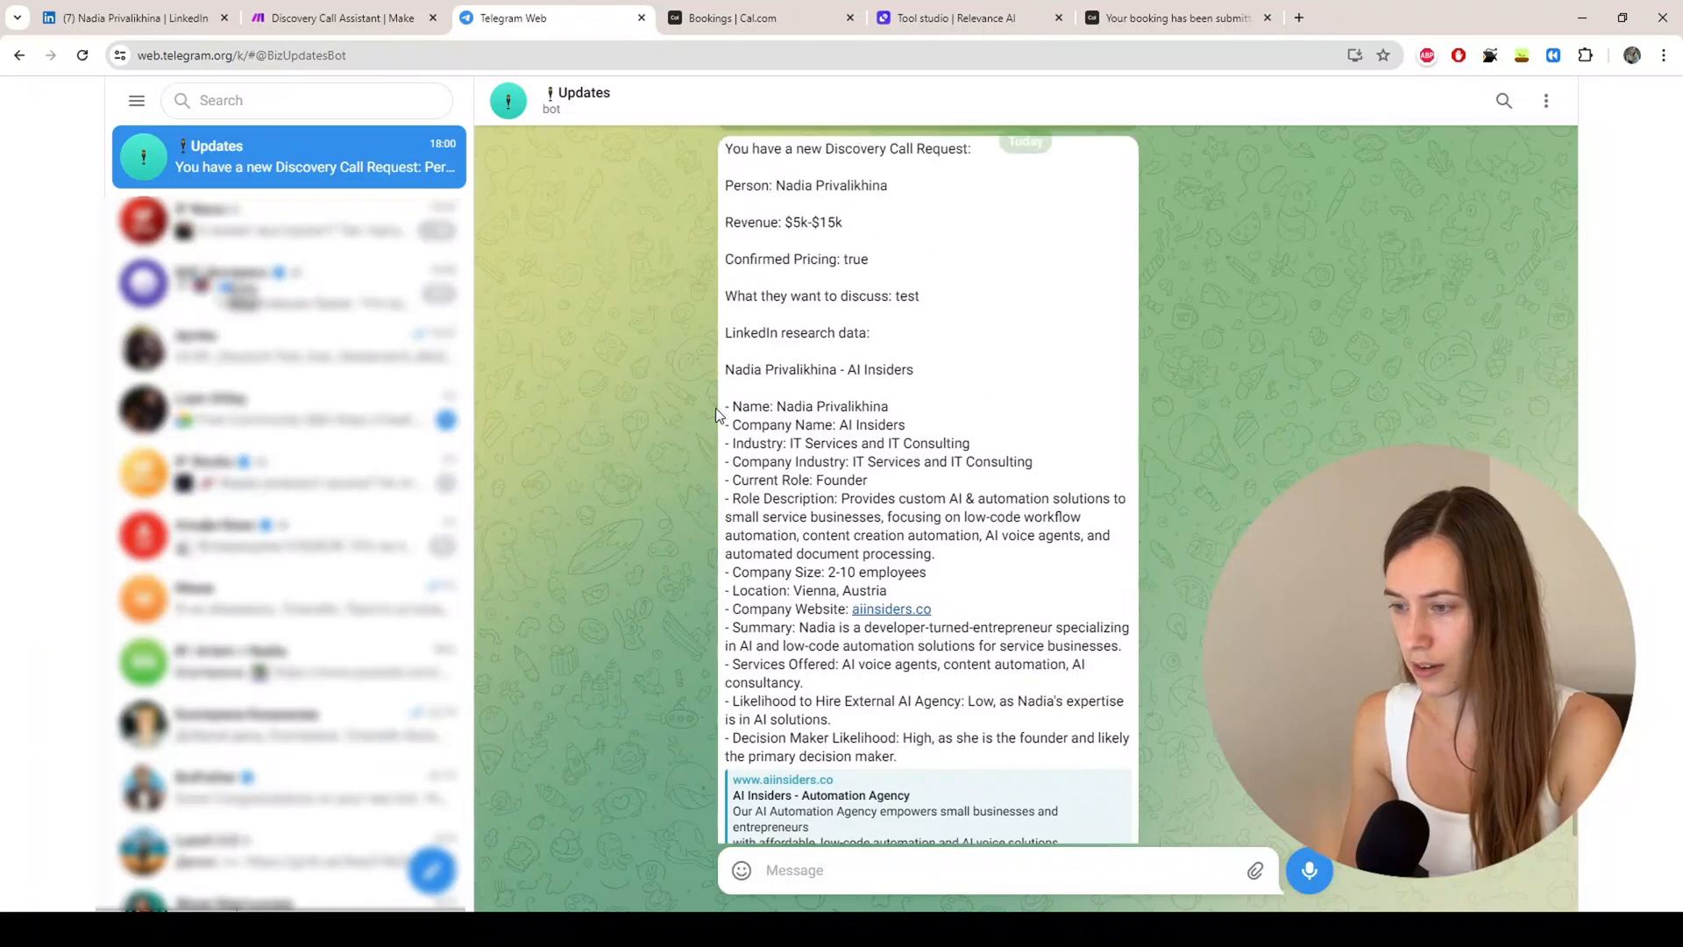
pyautogui.scroll(3, 715, 408)
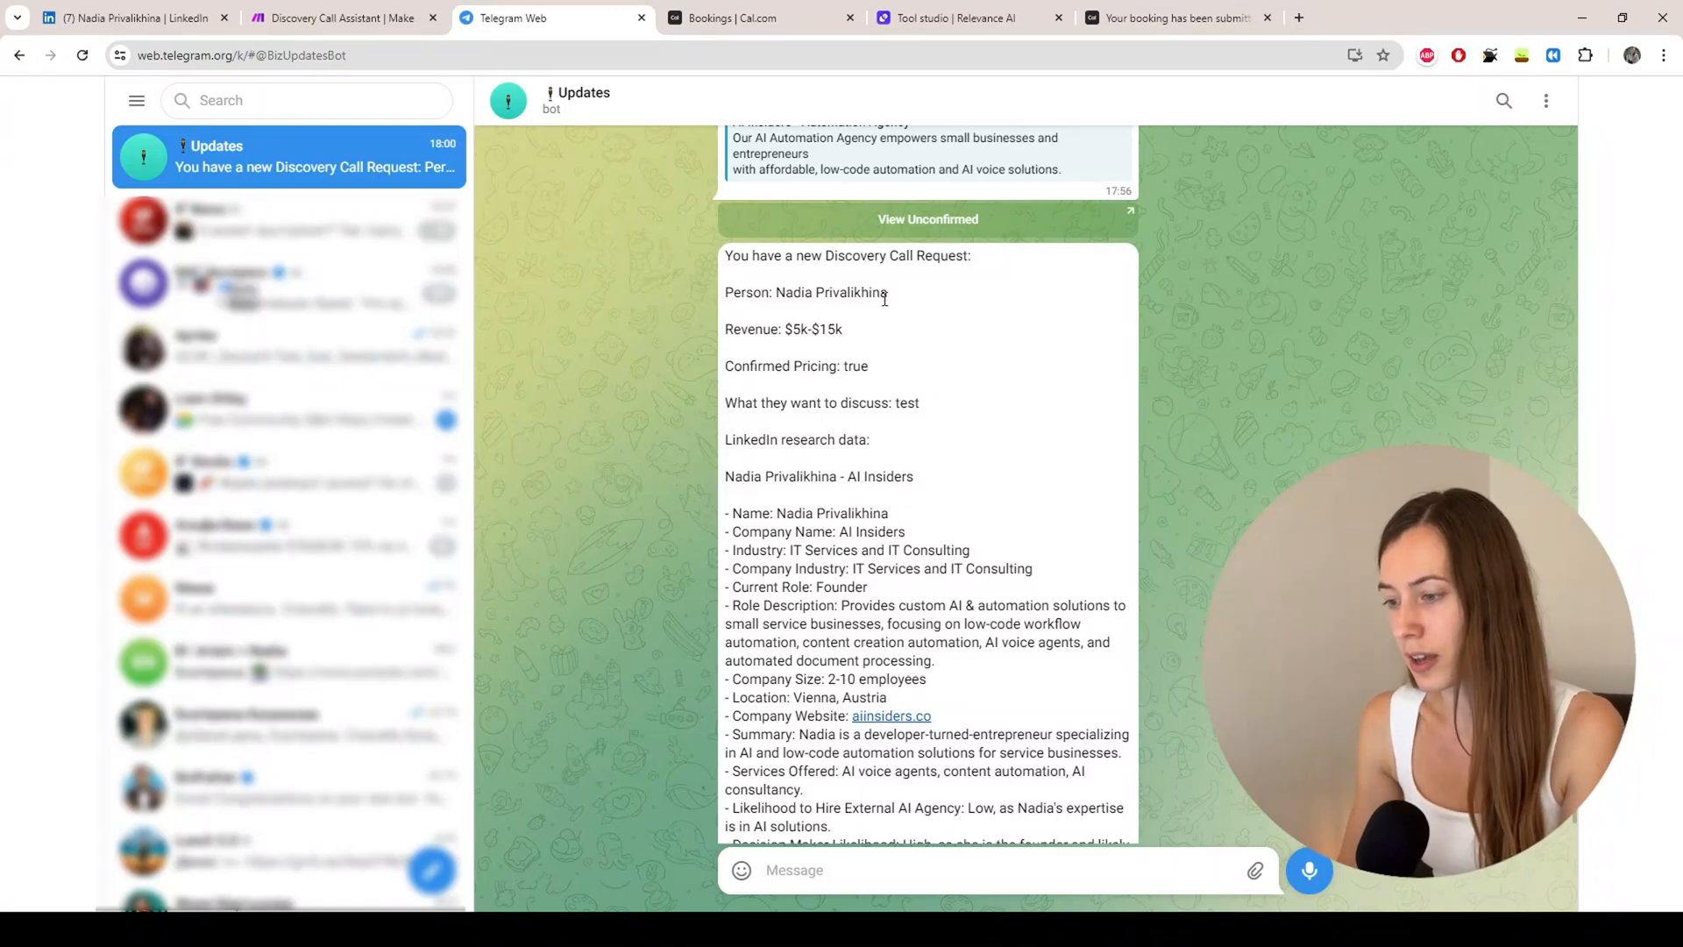
pyautogui.scroll(-2, 757, 383)
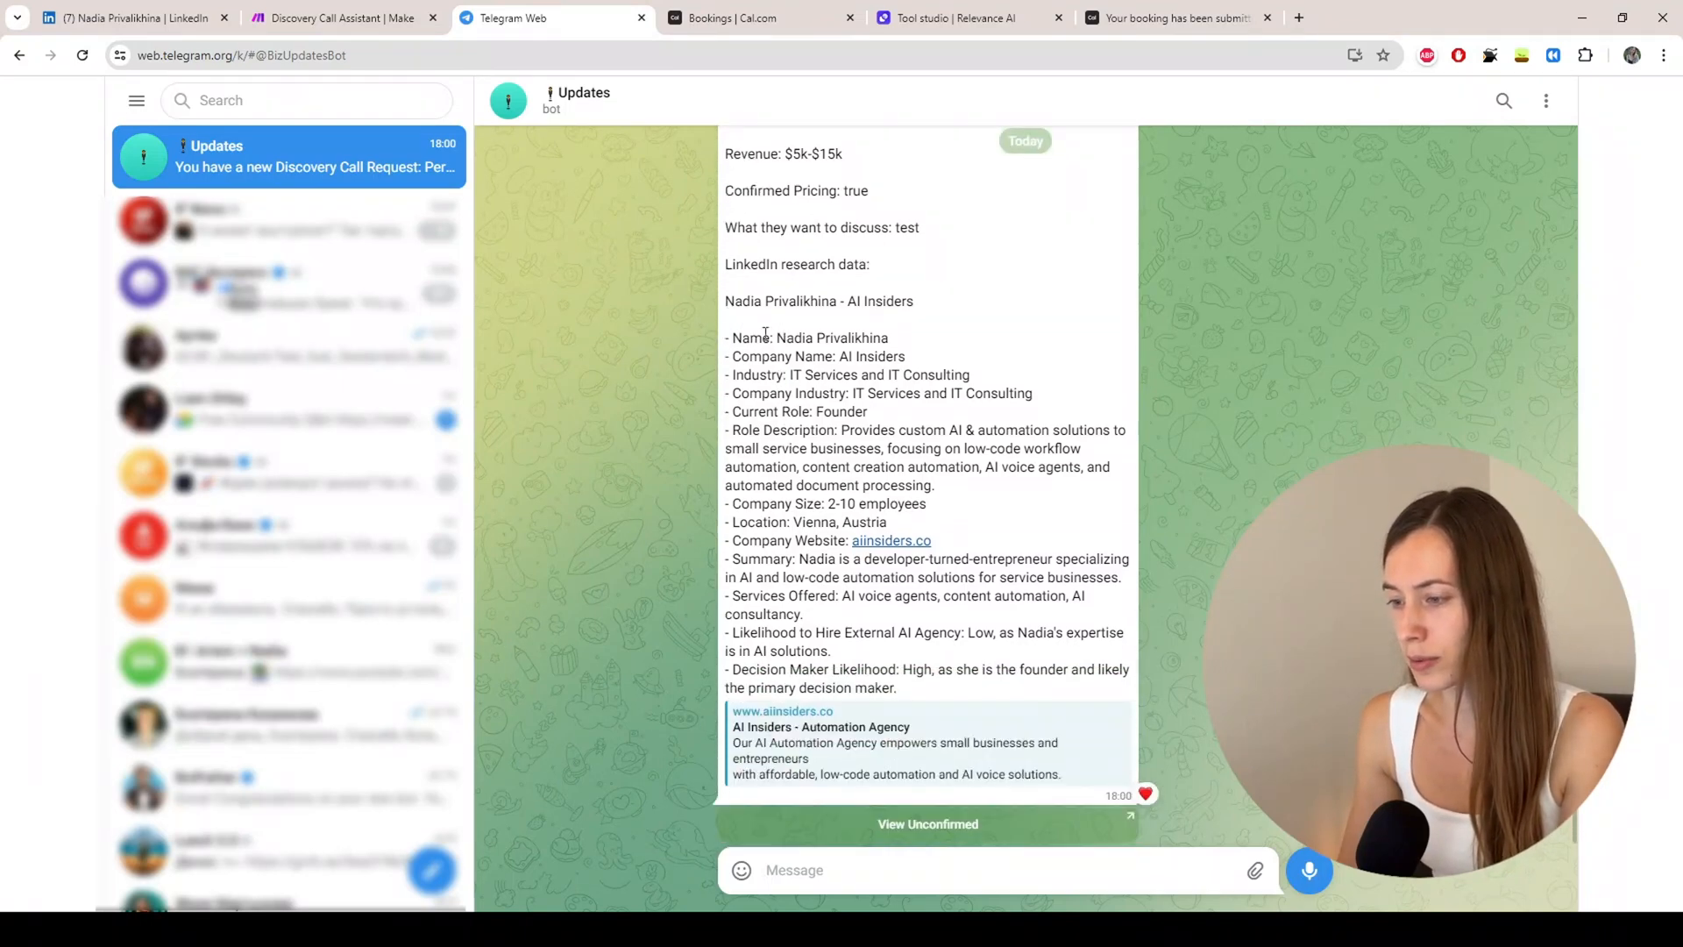
pyautogui.moveTo(726, 338); pyautogui.dragTo(1026, 697)
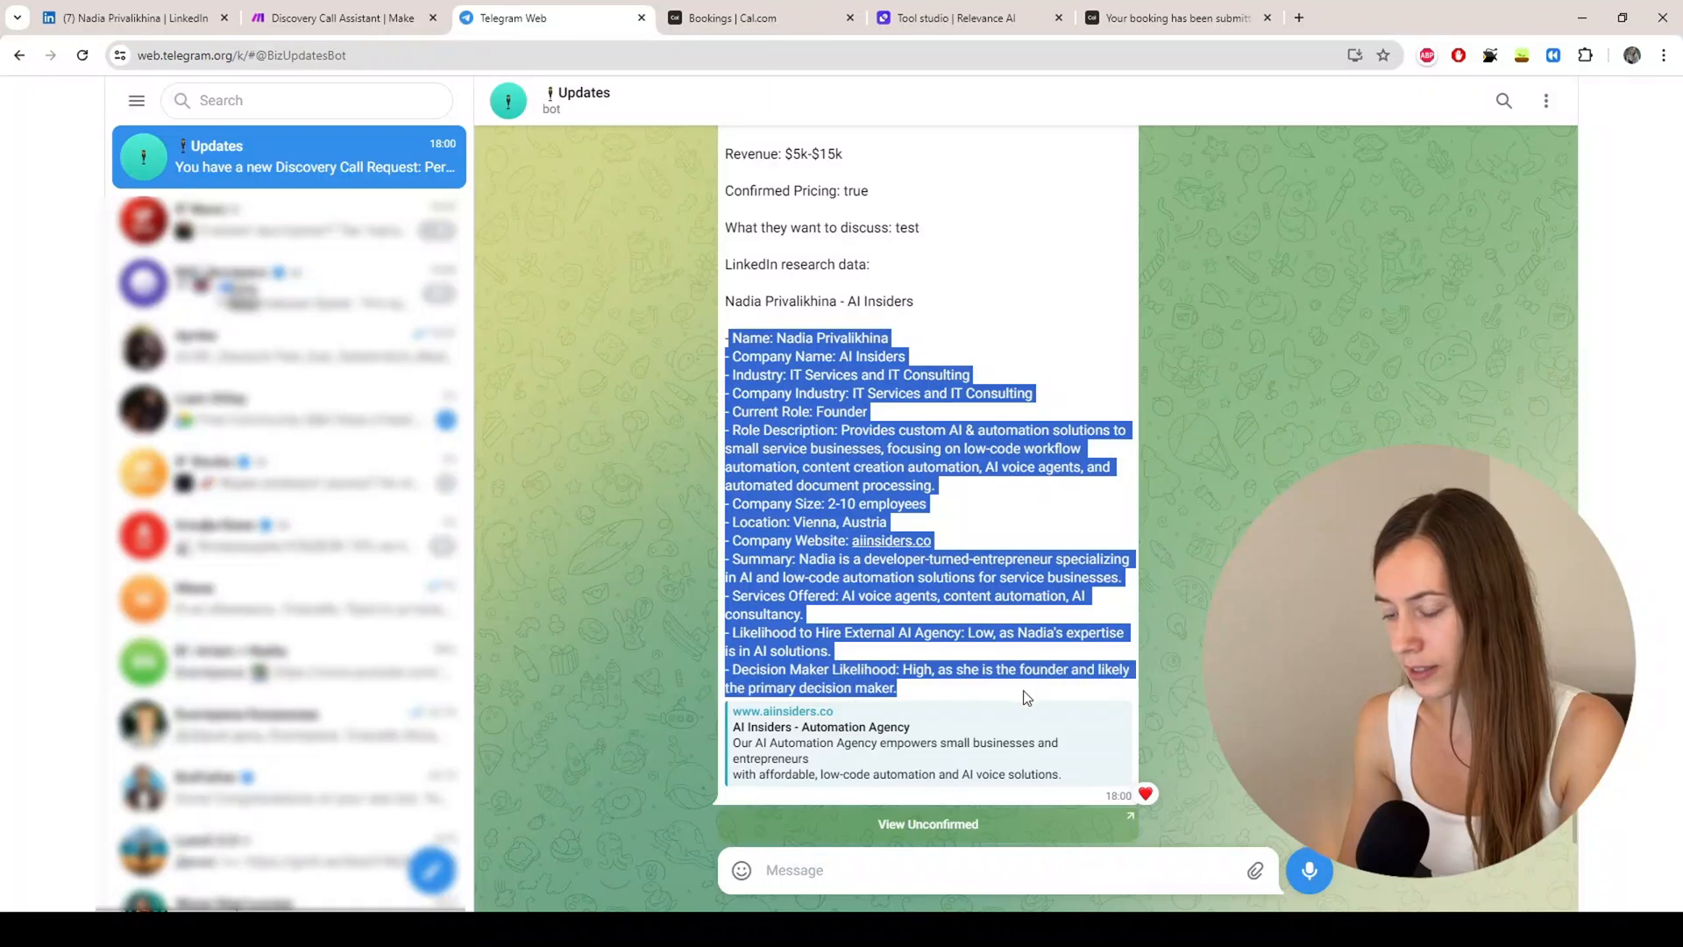
pyautogui.click(843, 362)
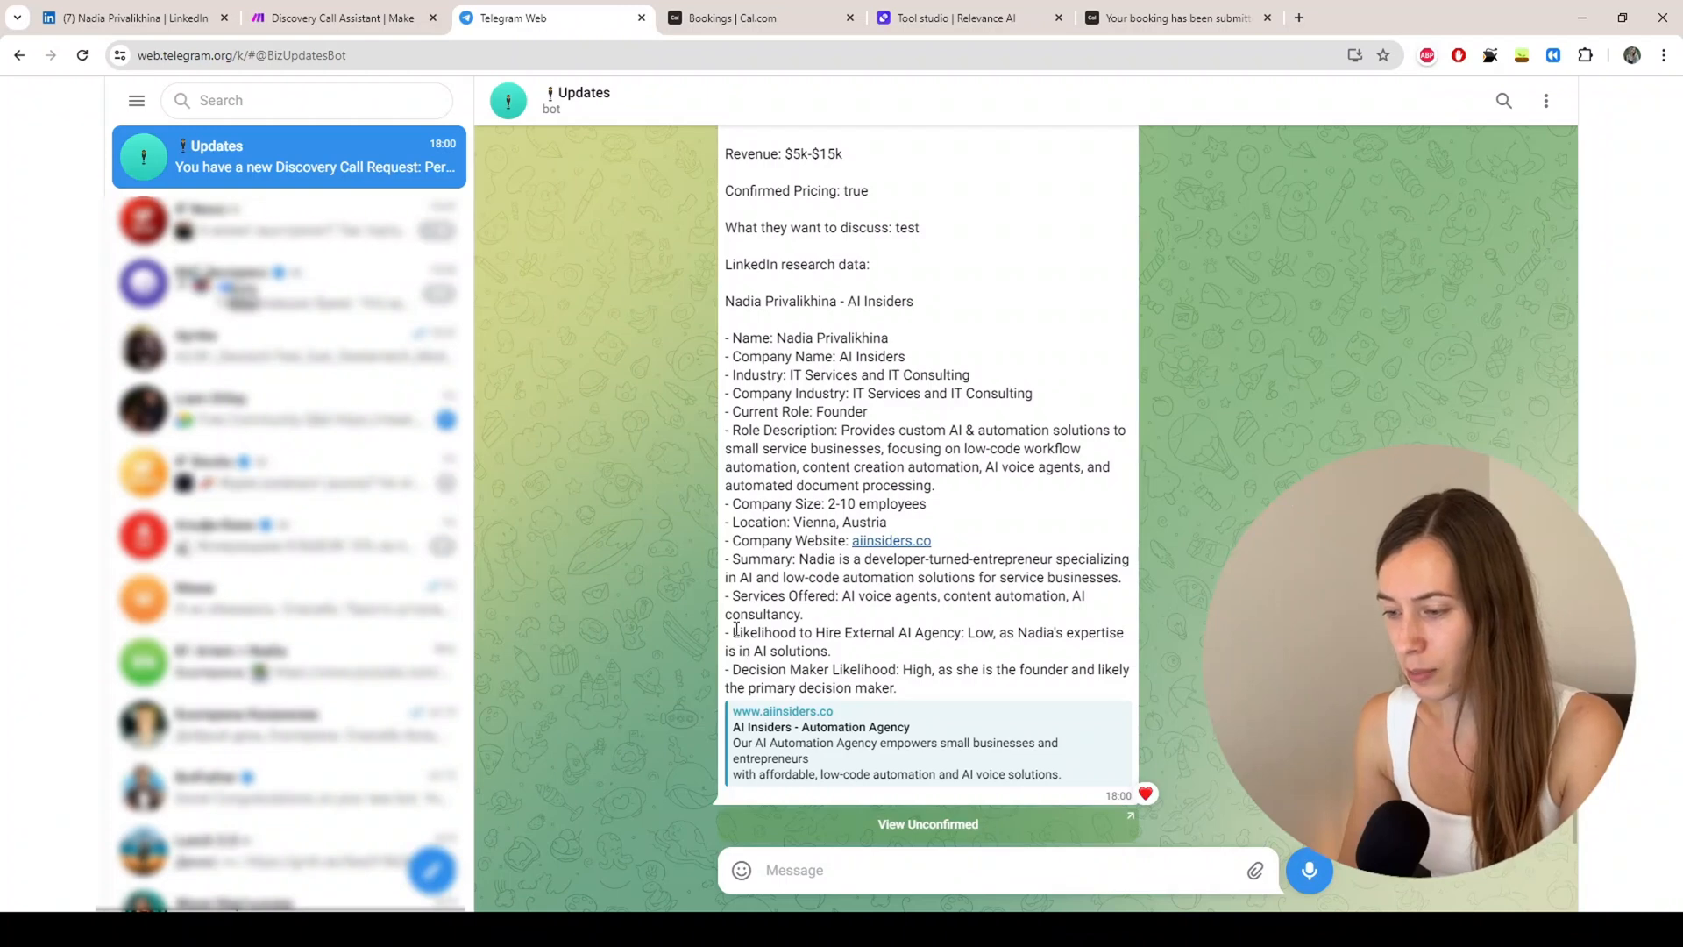
pyautogui.moveTo(733, 632); pyautogui.dragTo(964, 637)
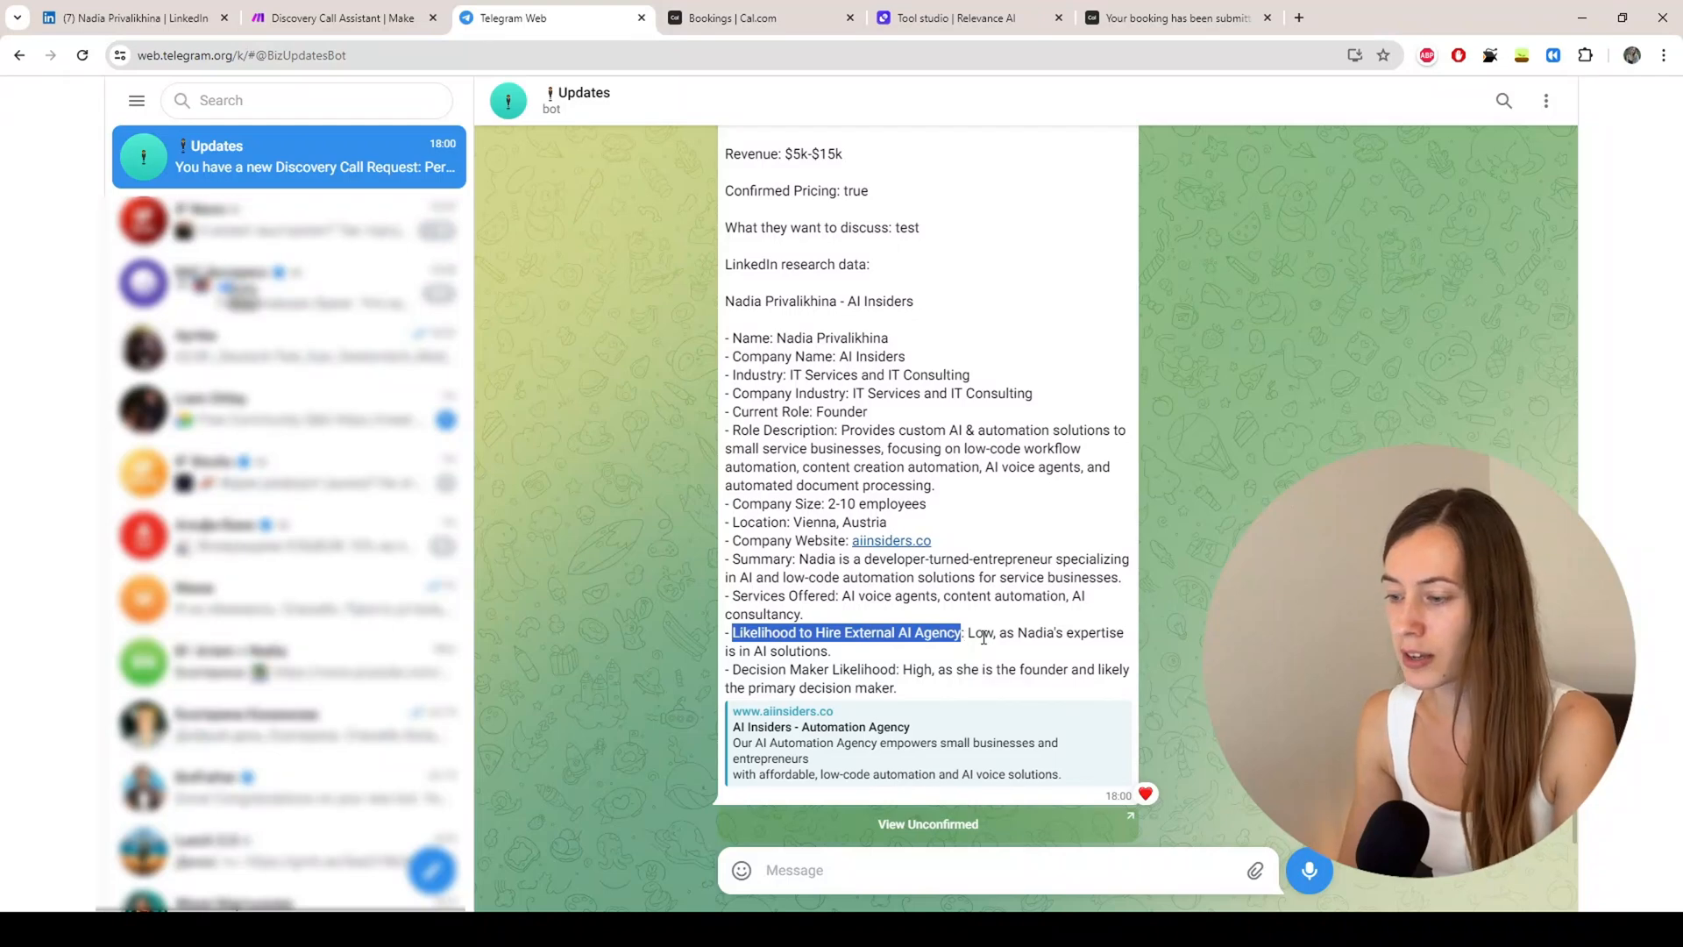
pyautogui.click(972, 632)
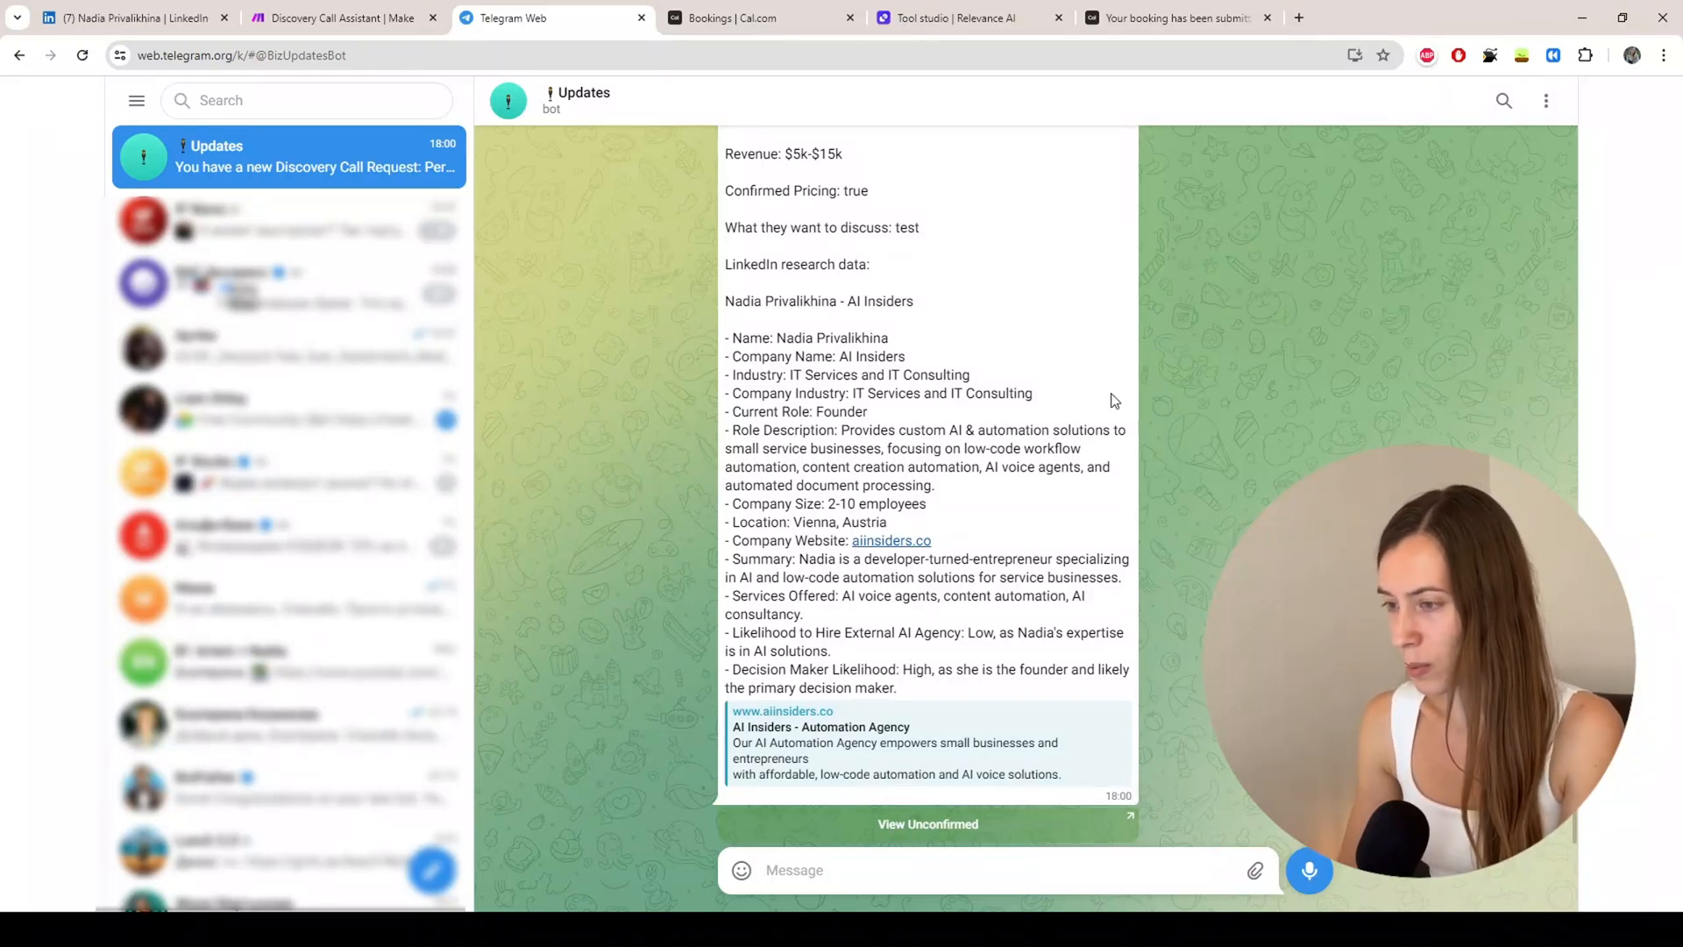
pyautogui.click(883, 833)
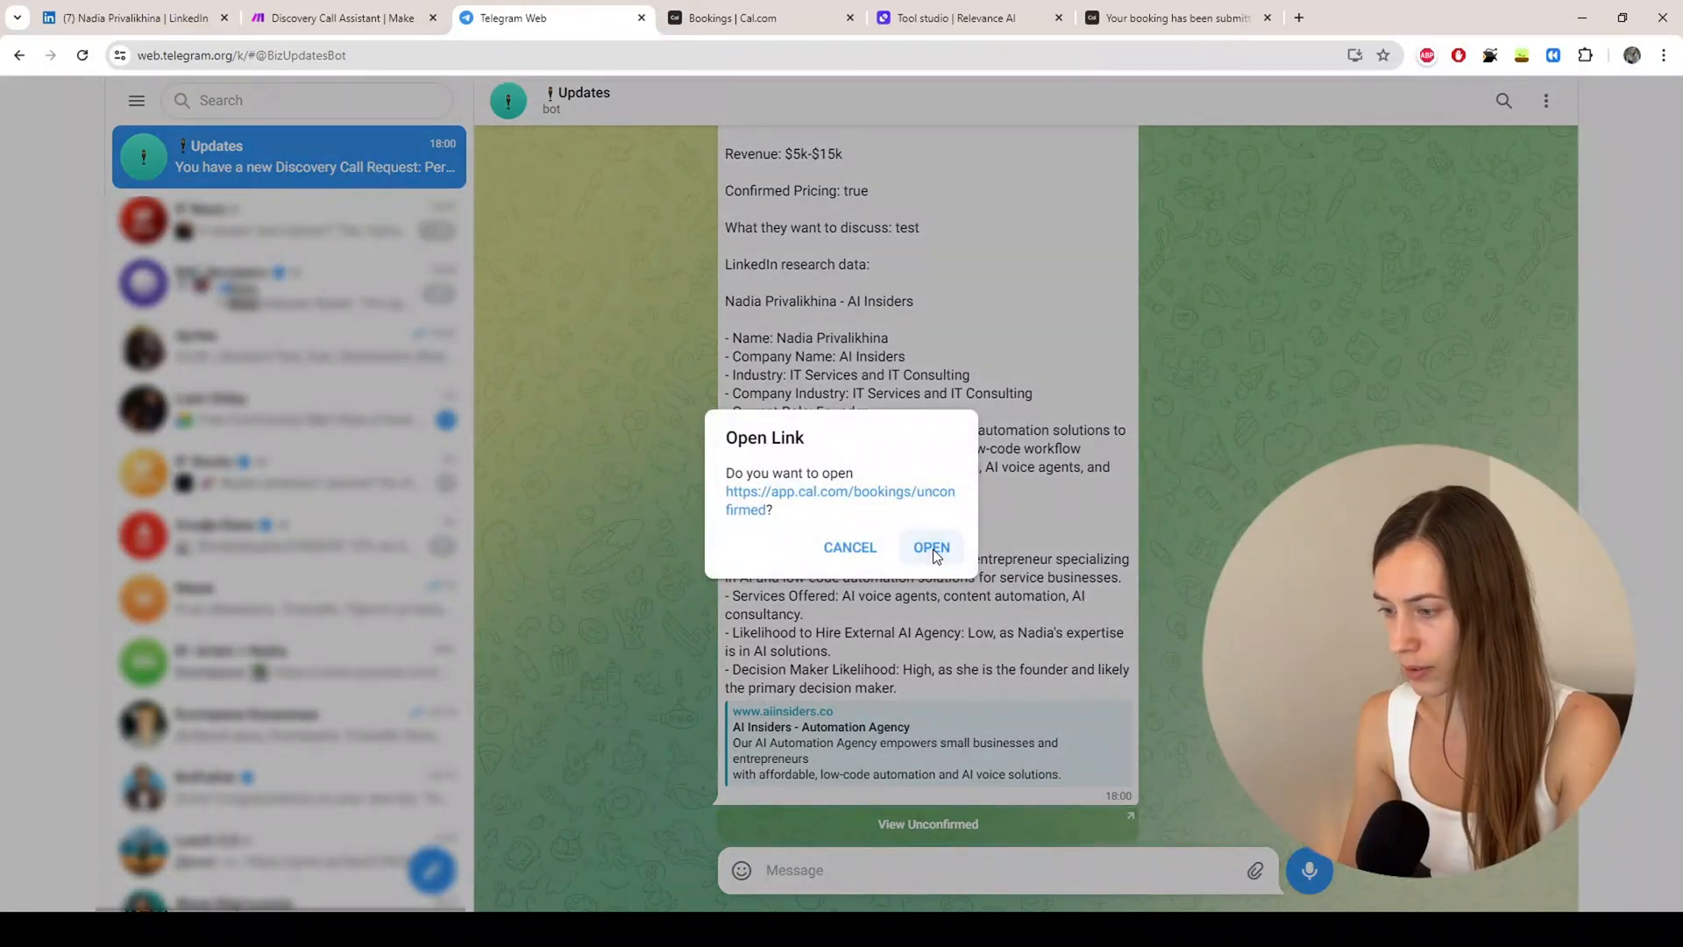
# Step: Open the Cal.com unconfirmed bookings page to verify the request, then return to Make
pyautogui.click(933, 549)
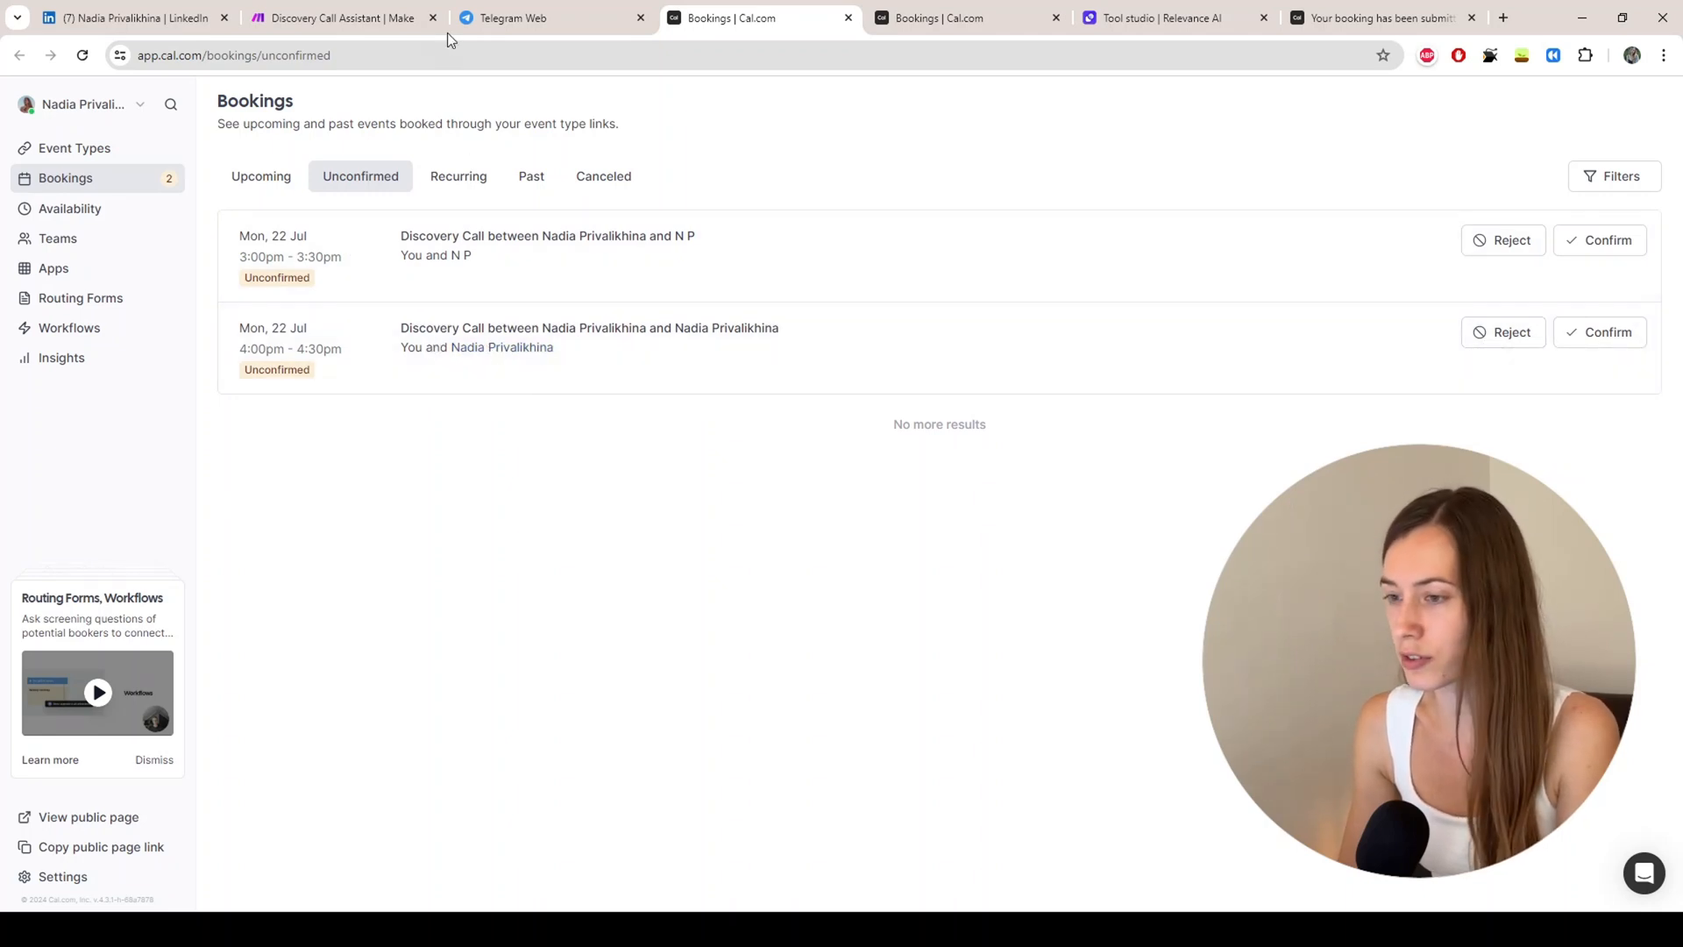
pyautogui.click(331, 19)
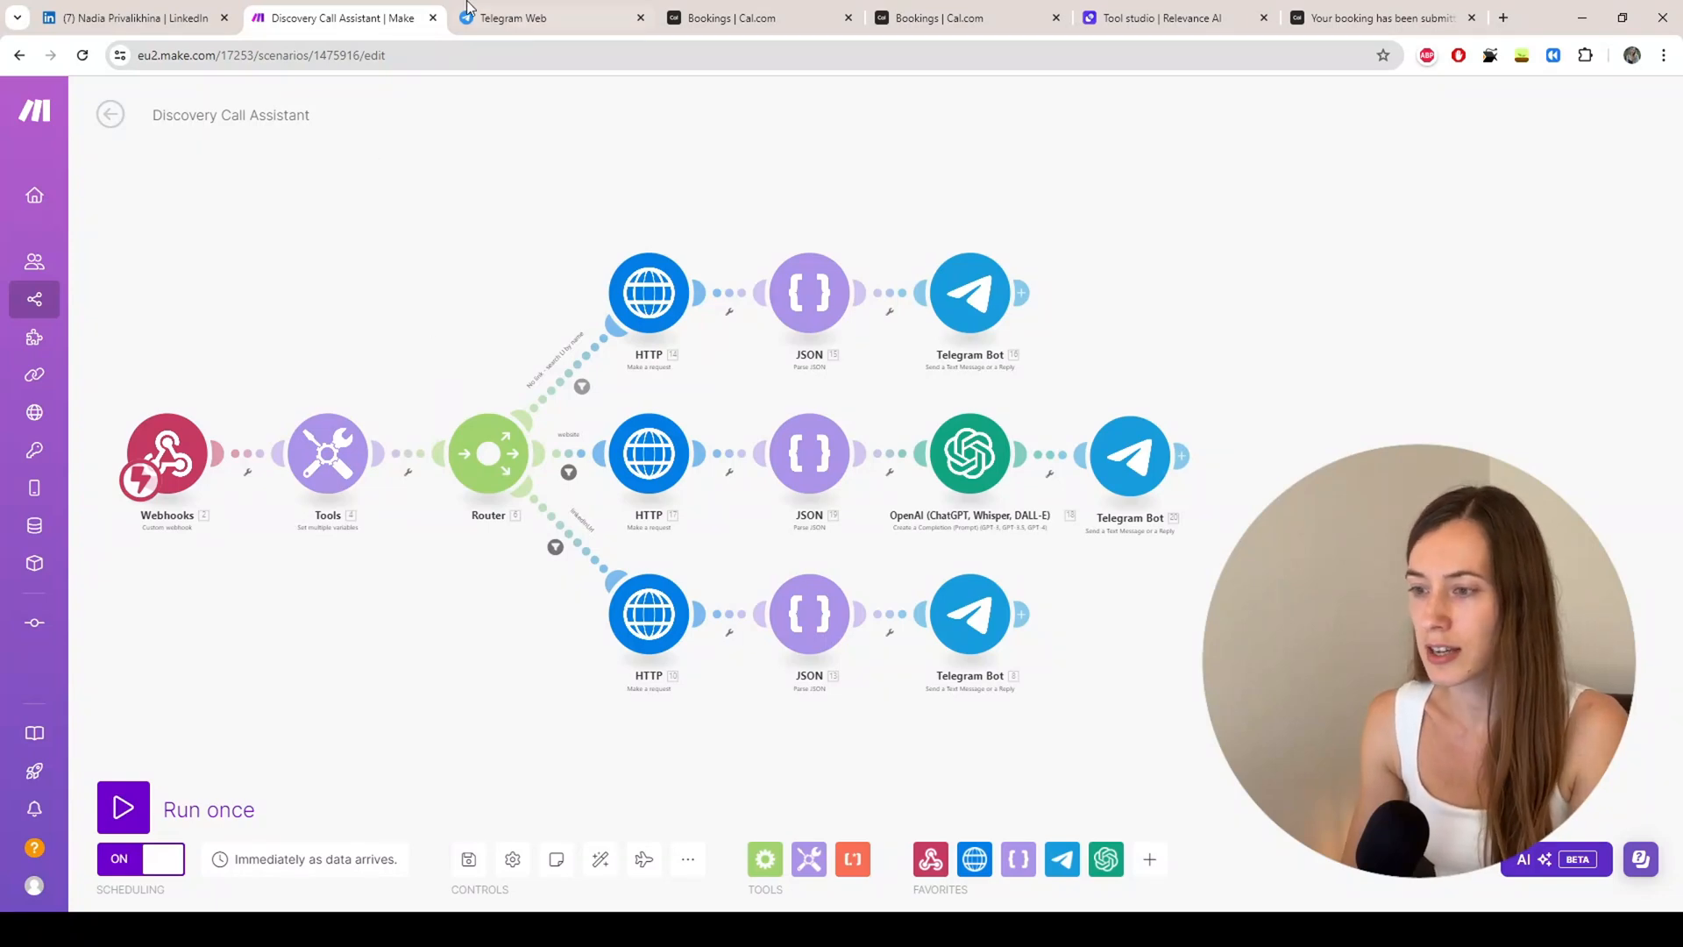
# Step: Switch from Make to the Cal.com Discovery Call event type setup page
pyautogui.click(505, 19)
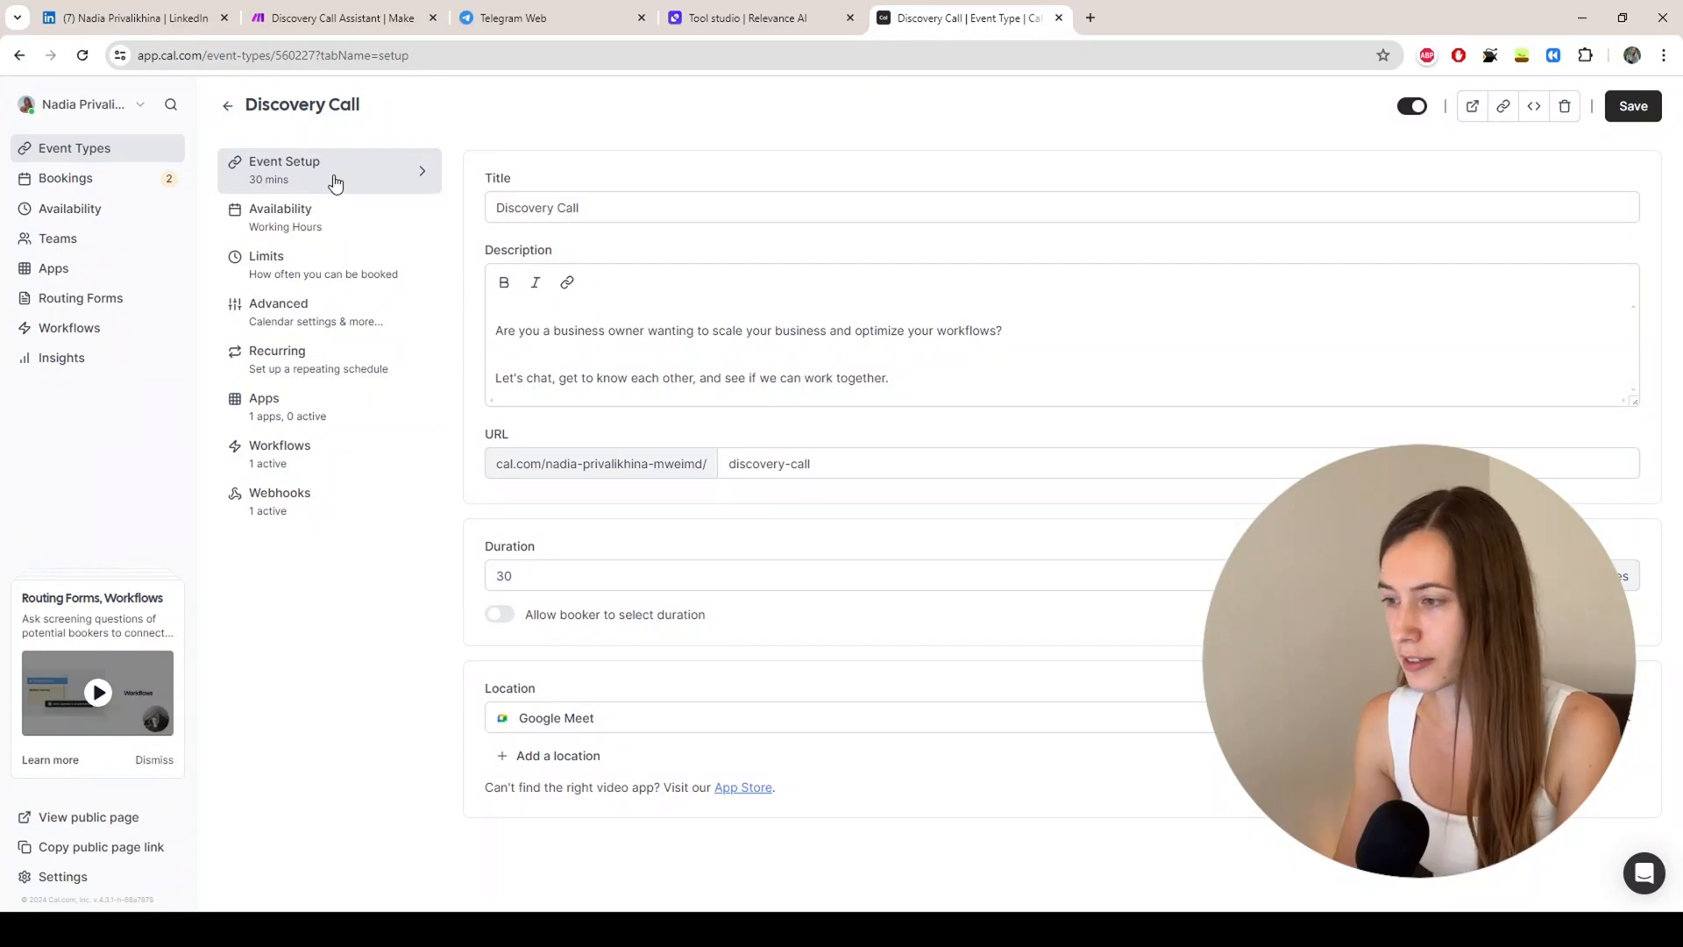
# Step: Scroll through the Advanced booking questions, then view the event's Make webhook on Booking Requested
pyautogui.click(282, 312)
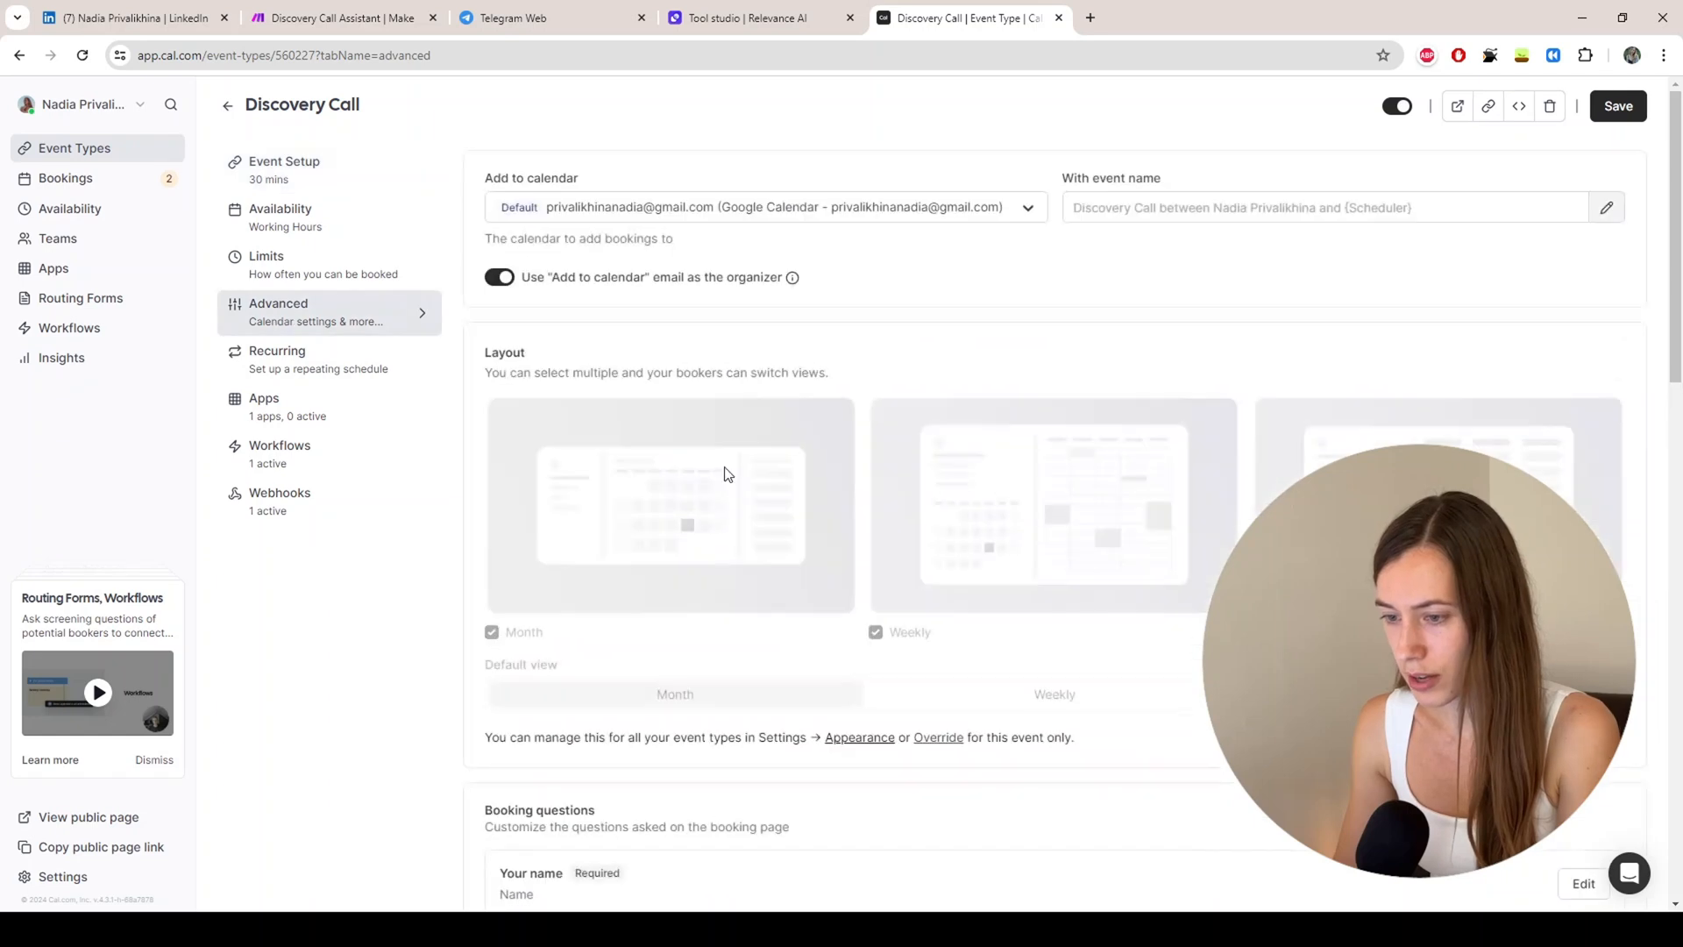
pyautogui.scroll(-8, 796, 460)
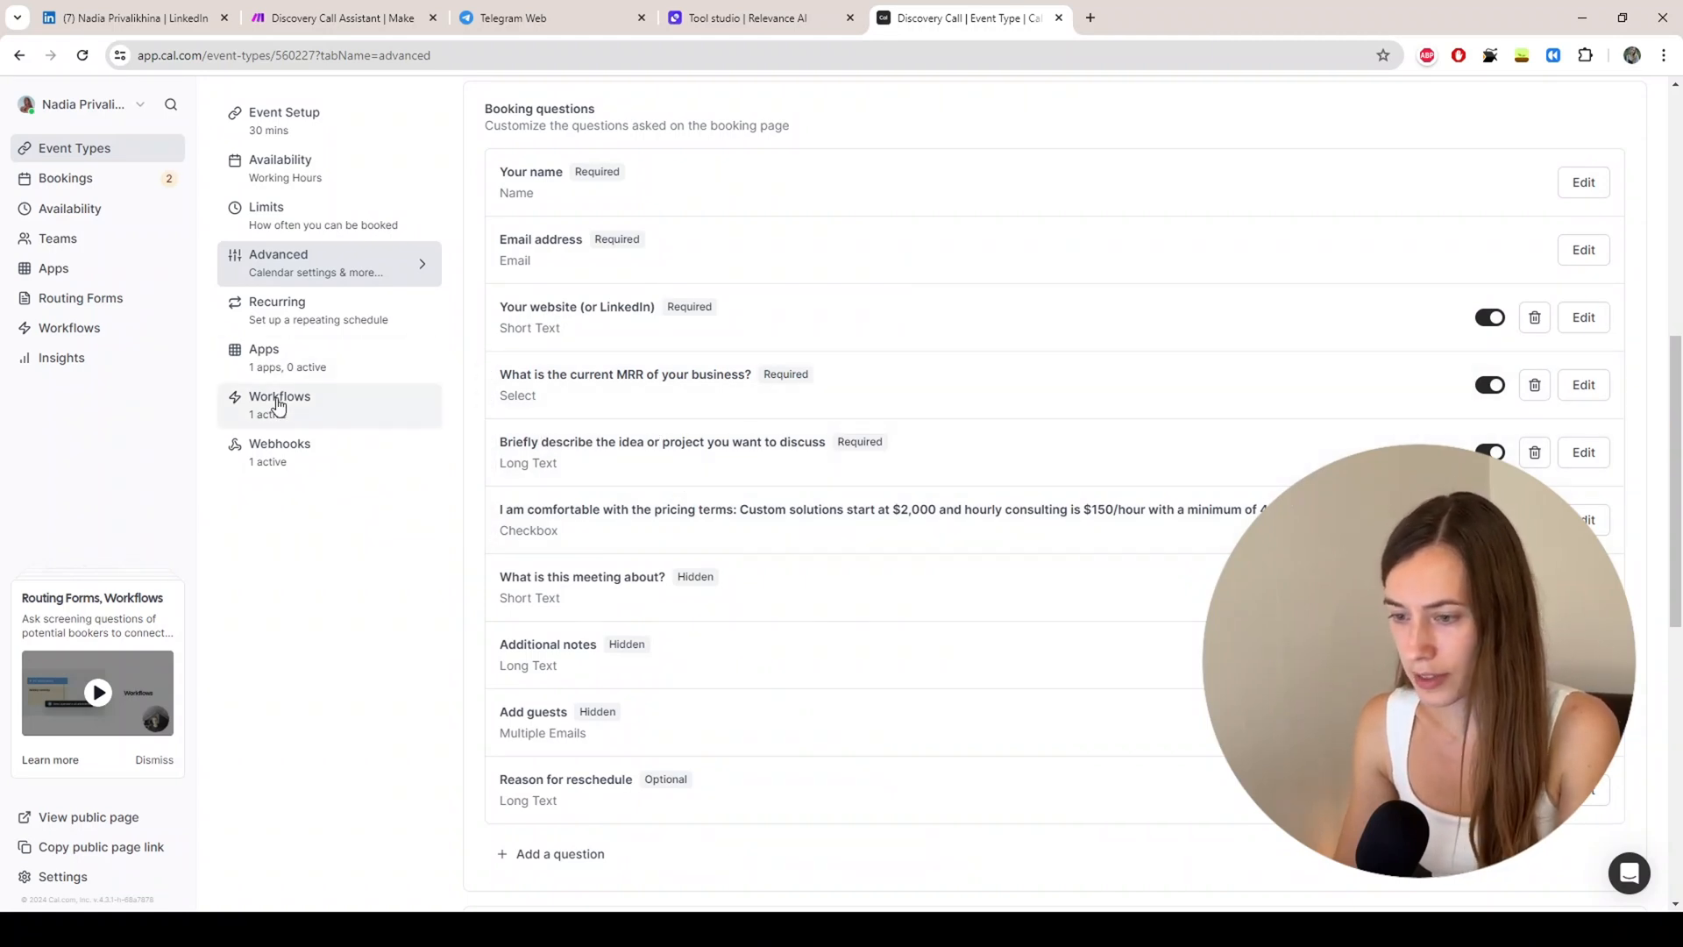
pyautogui.click(305, 454)
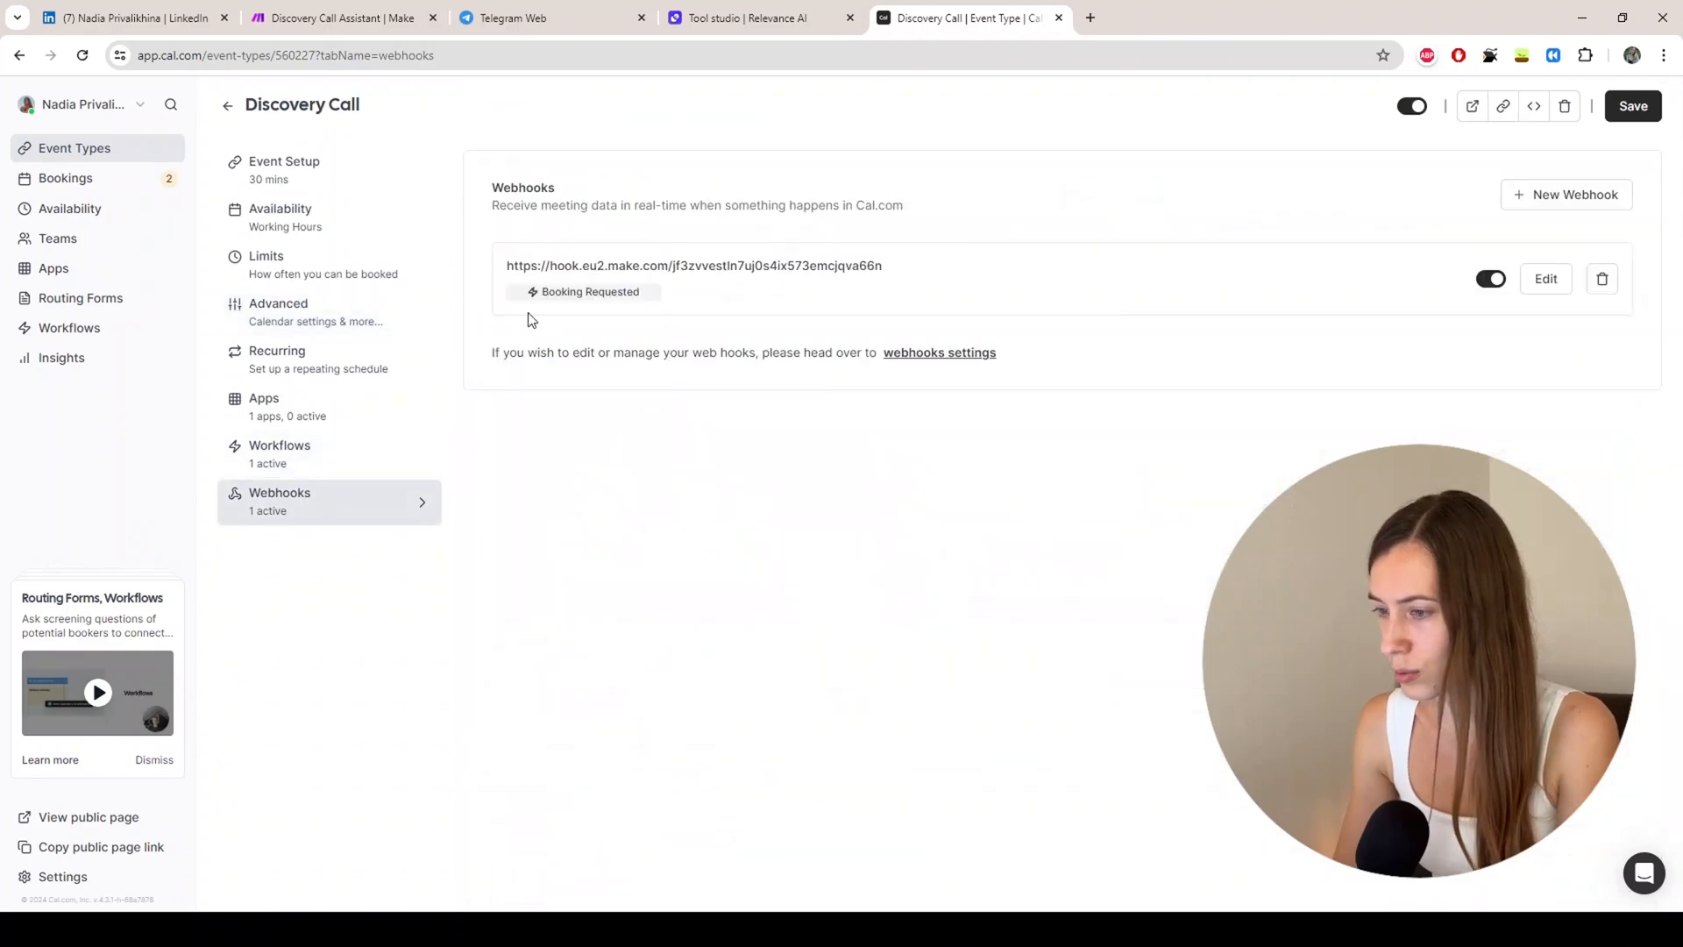
# Step: Preview the Create Webhook form, dismiss it, and go back to the Make scenario
pyautogui.click(1543, 203)
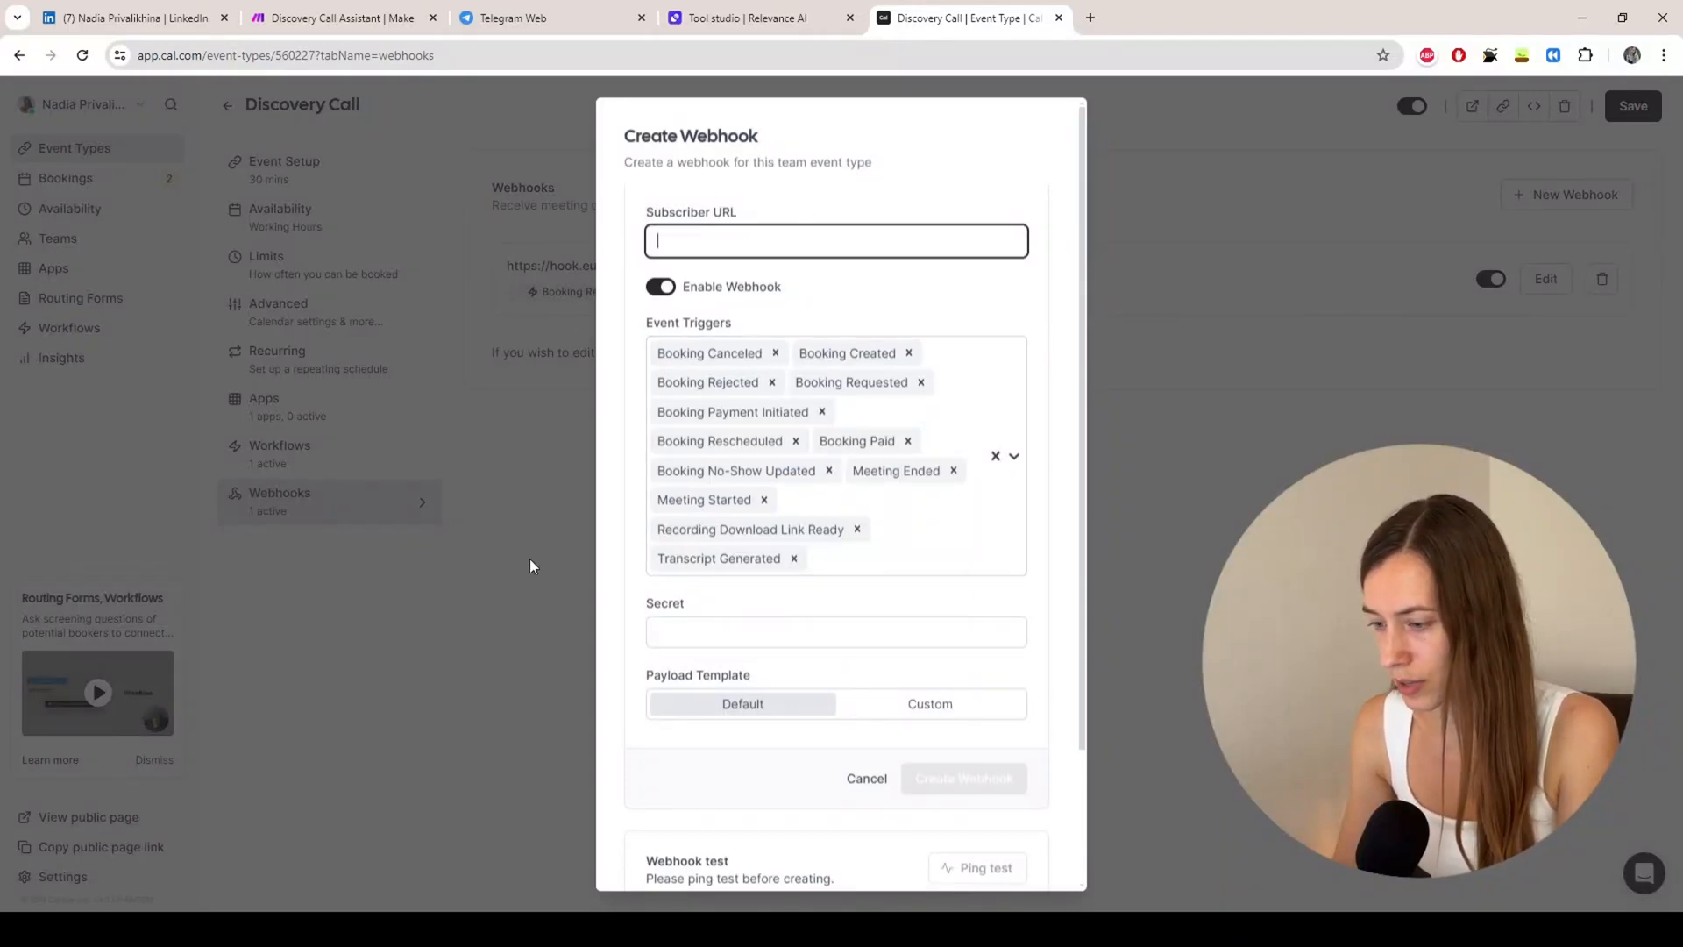
pyautogui.click(526, 462)
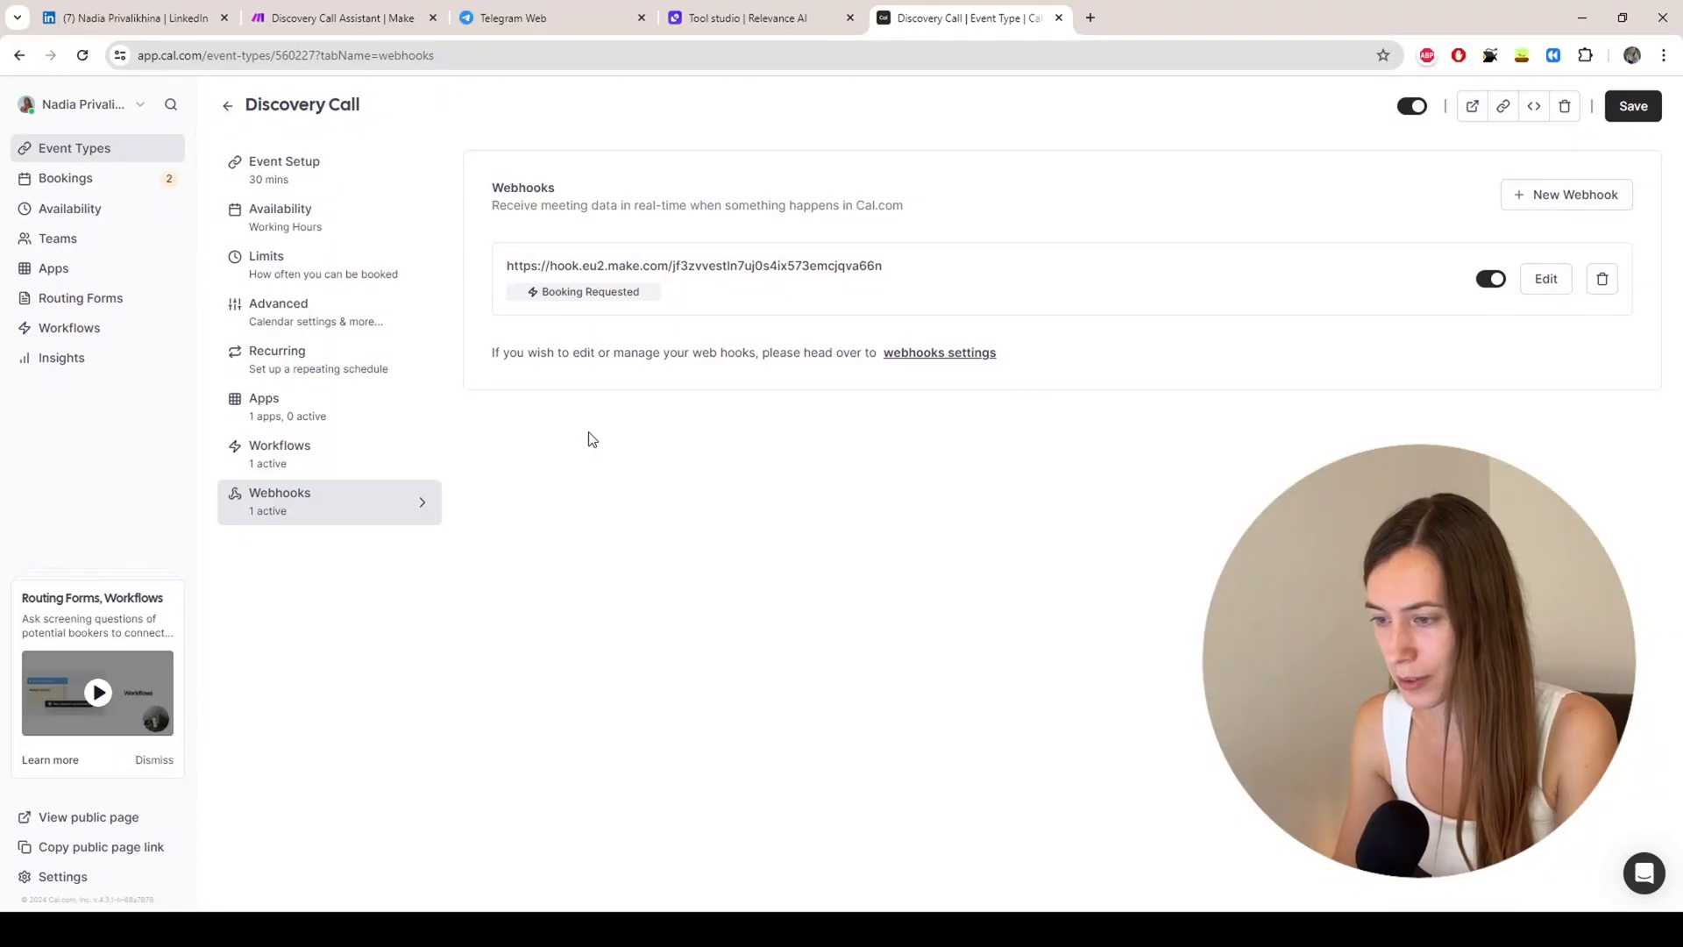
pyautogui.click(293, 21)
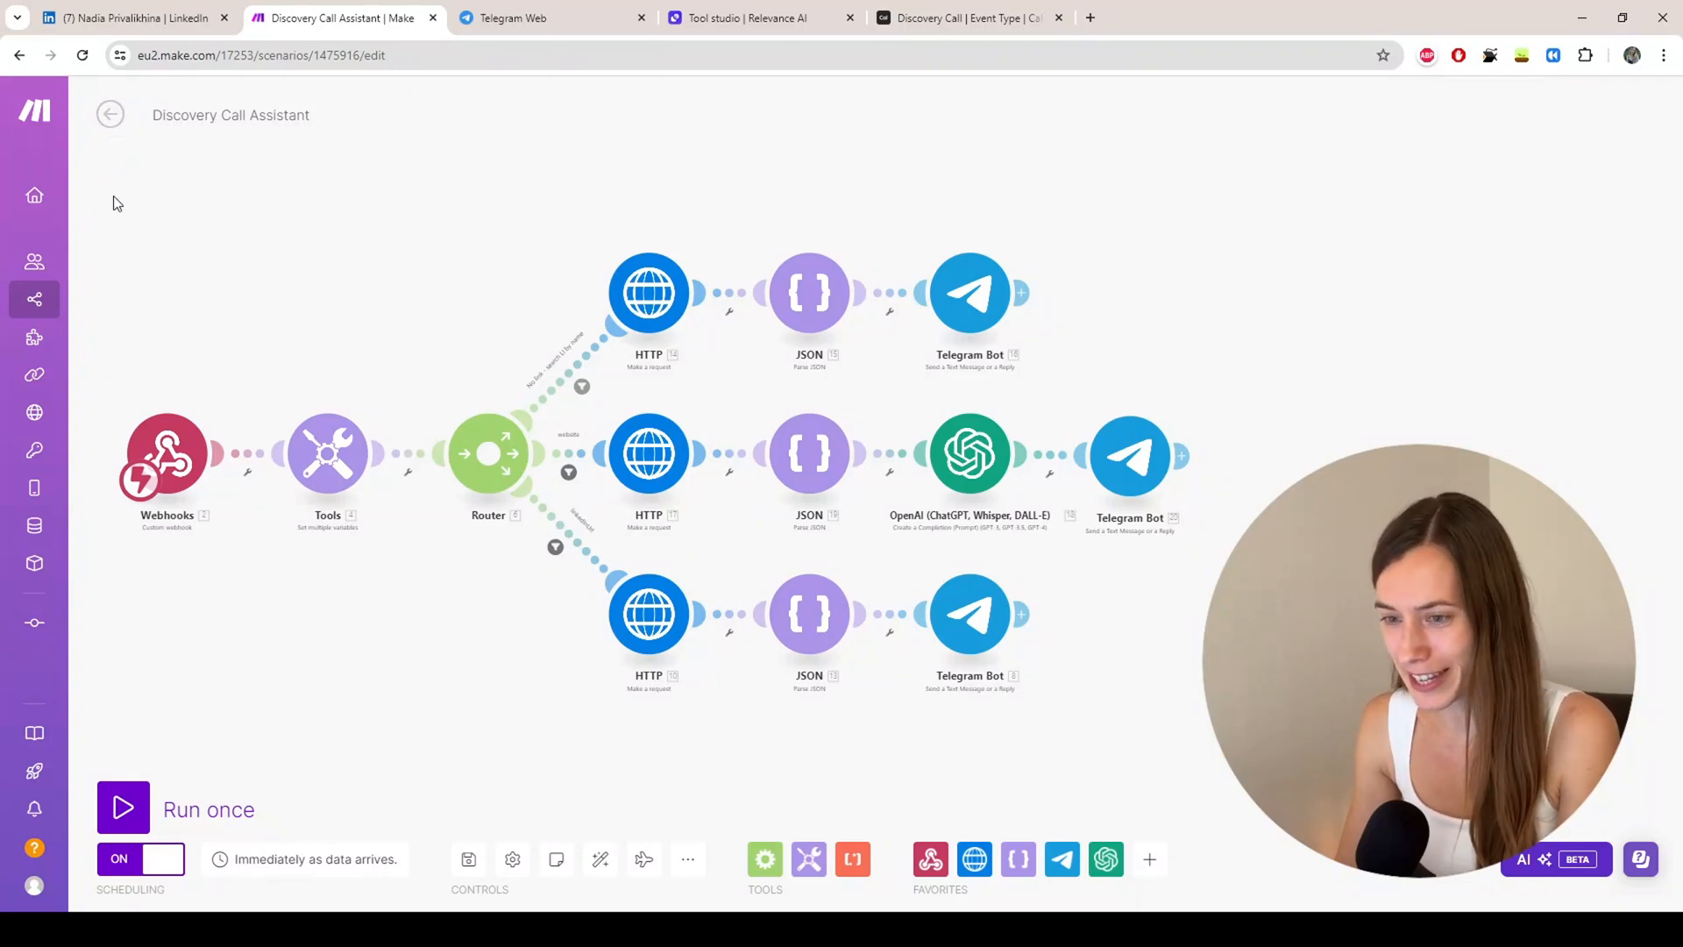
# Step: Reopen Discovery Call Assistant from Make's All scenarios list
pyautogui.moveTo(308, 702); pyautogui.dragTo(375, 542)
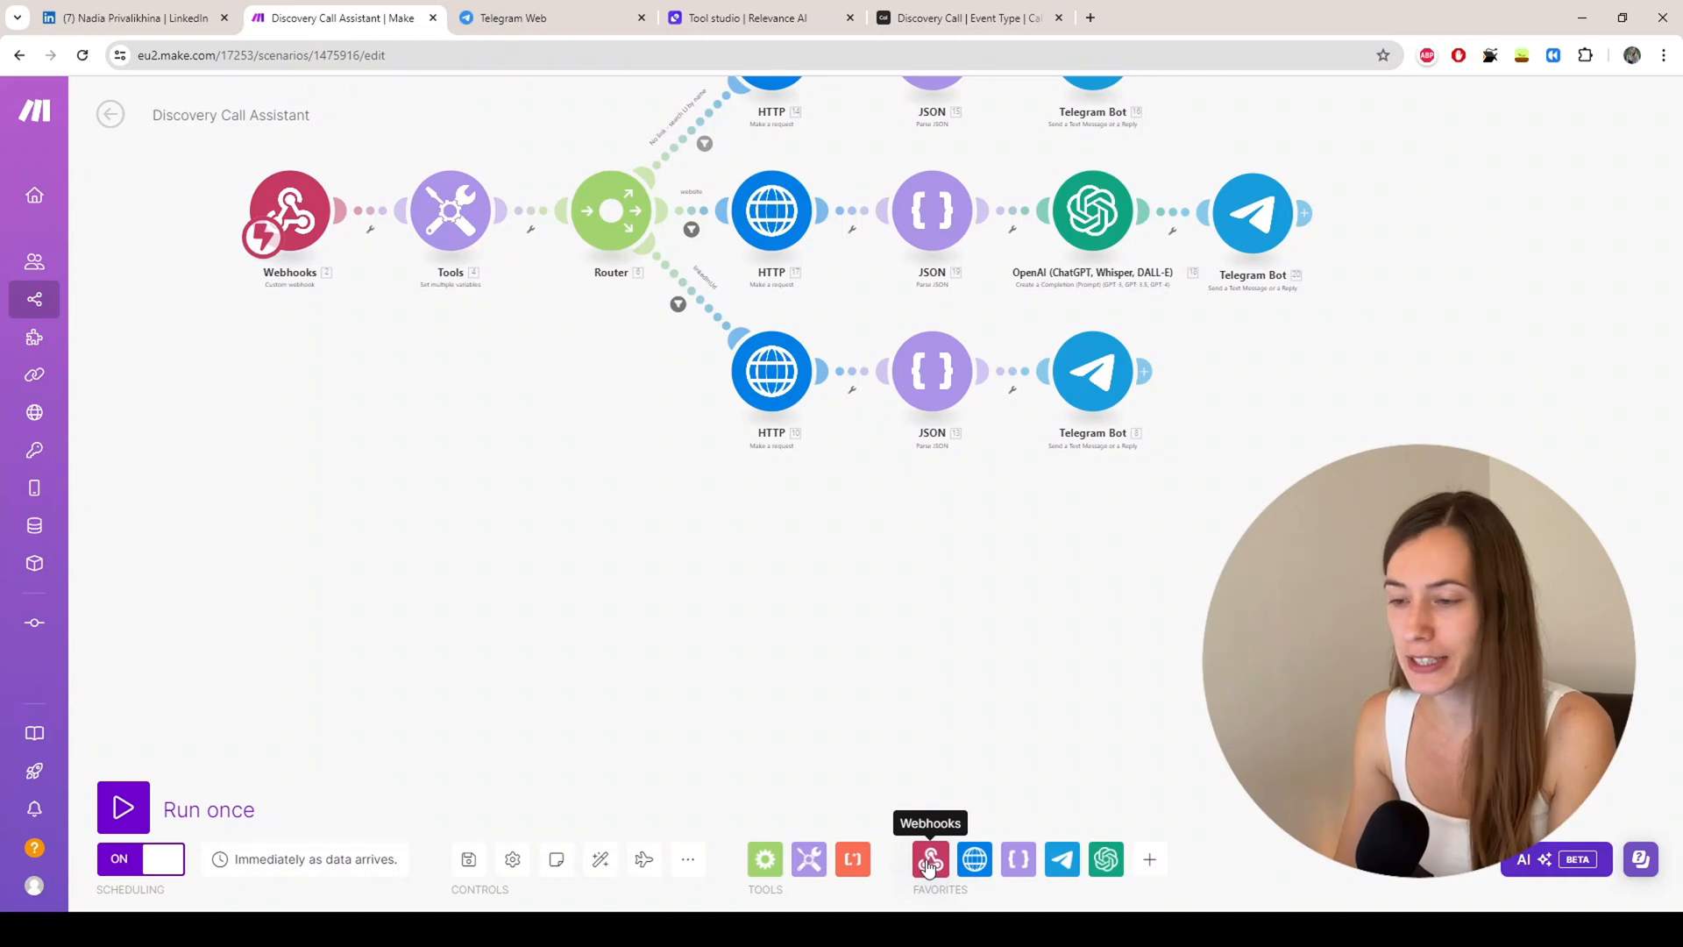
pyautogui.click(118, 307)
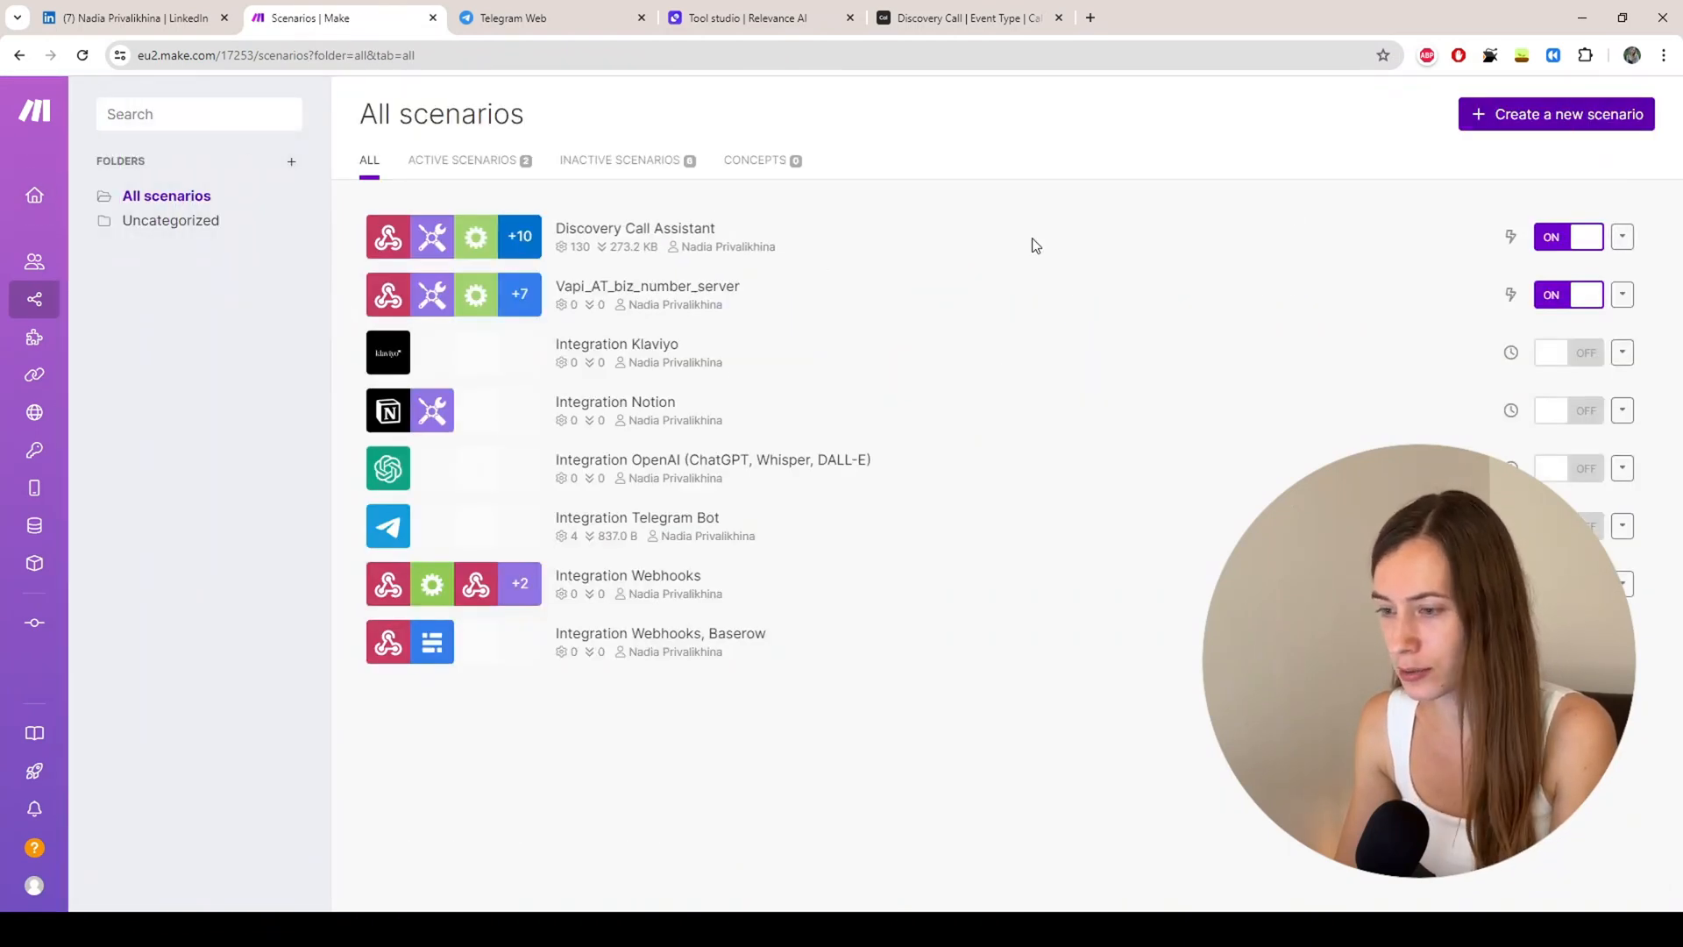
pyautogui.click(636, 250)
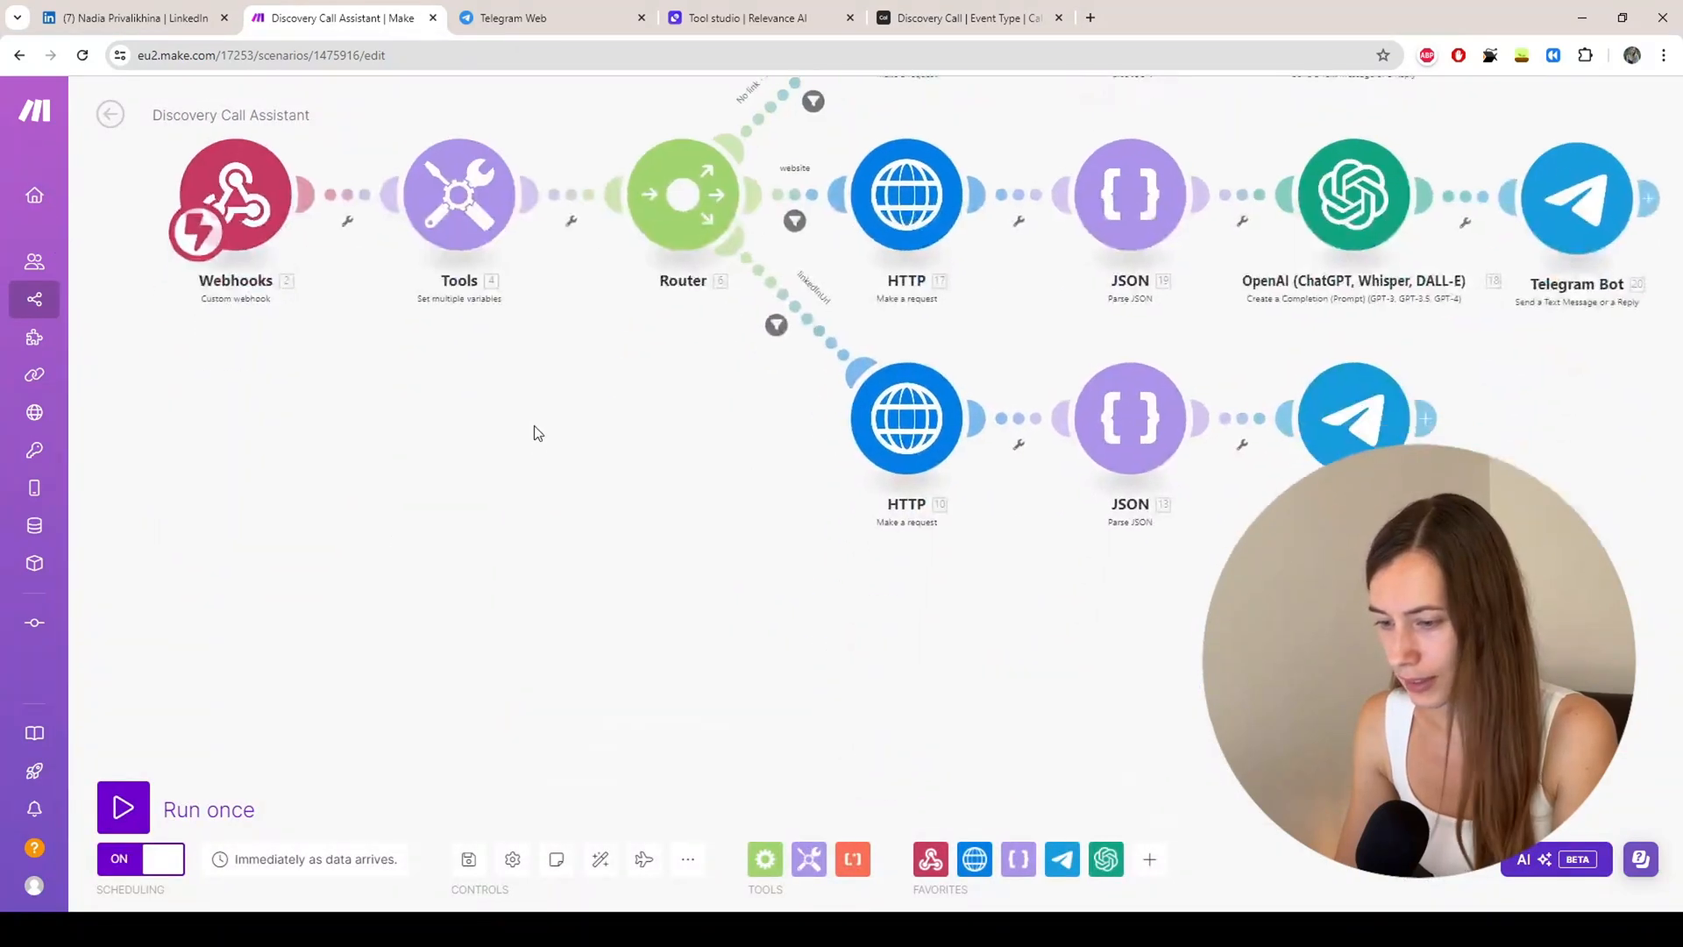
# Step: Add a Custom webhook trigger module below the existing flow
pyautogui.click(927, 864)
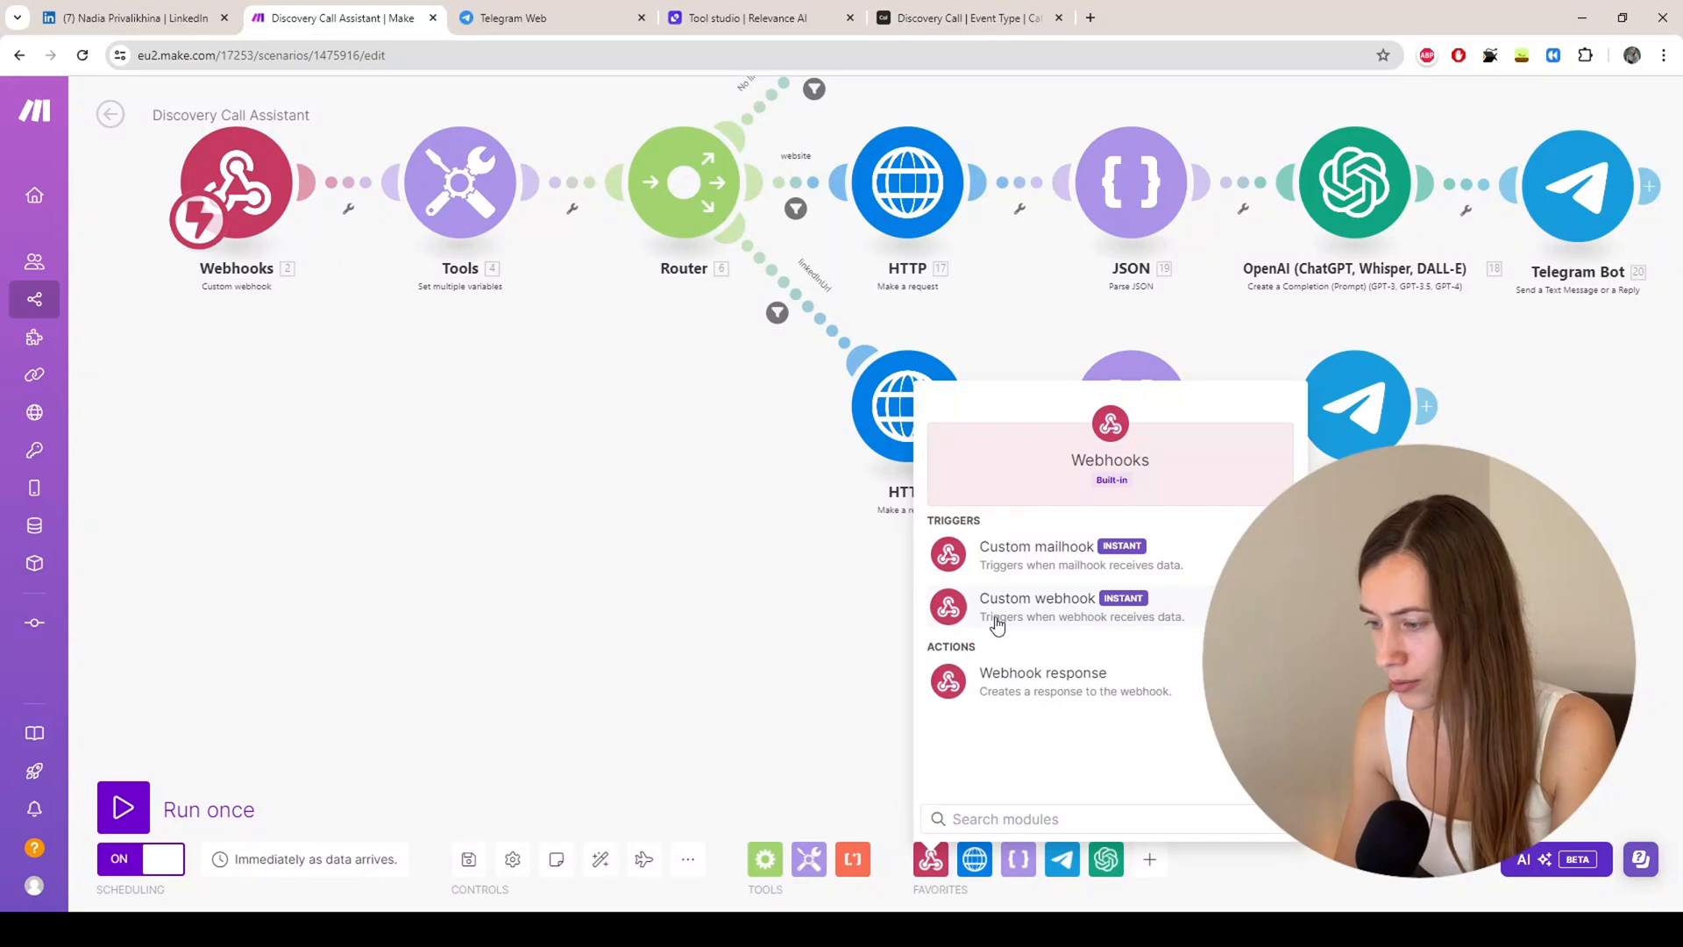
pyautogui.click(973, 605)
pyautogui.moveTo(986, 618); pyautogui.dragTo(225, 564)
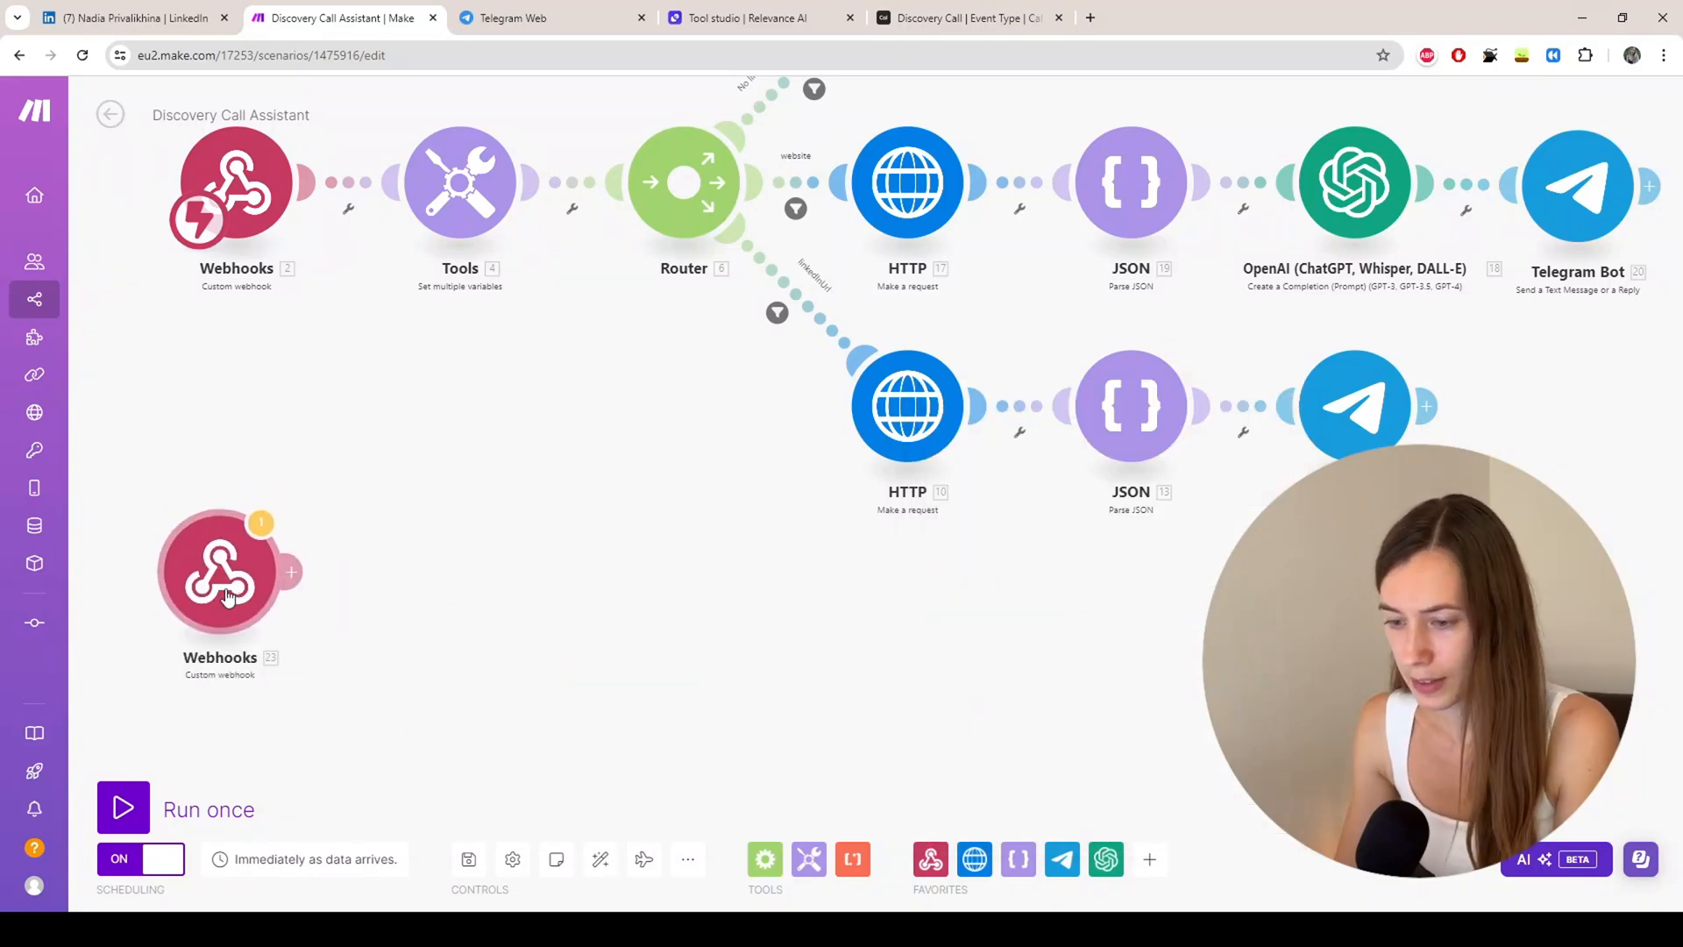
pyautogui.click(238, 589)
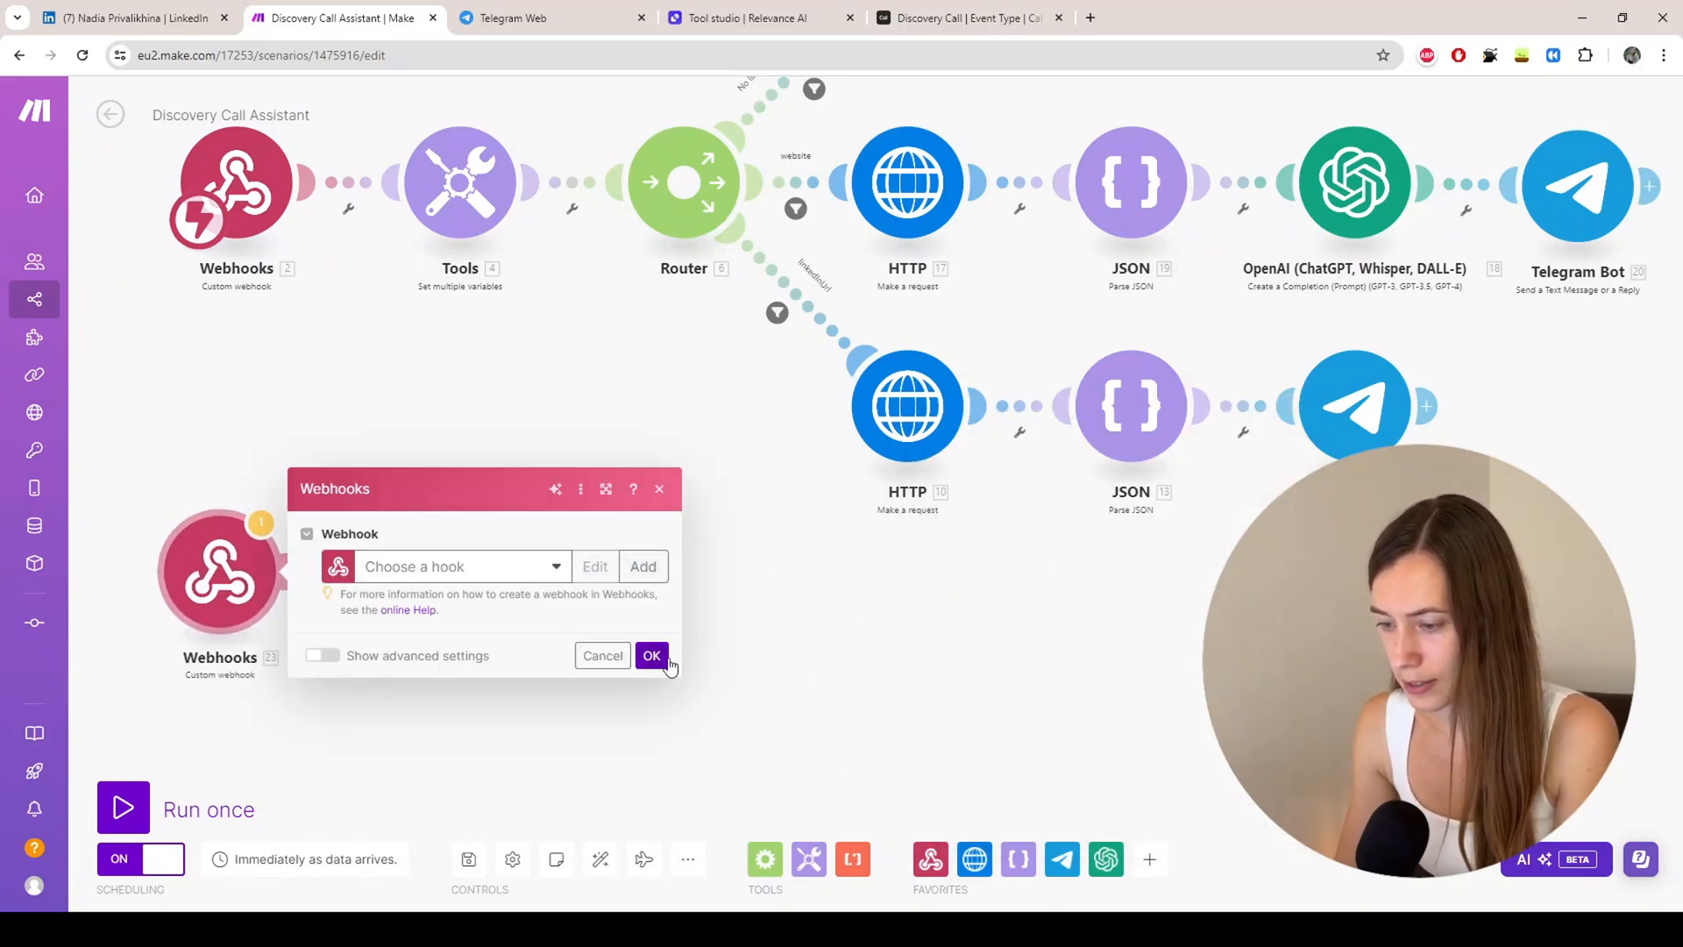
# Step: Create a hook named discovery_call_researcher and copy its webhook address
pyautogui.click(645, 568)
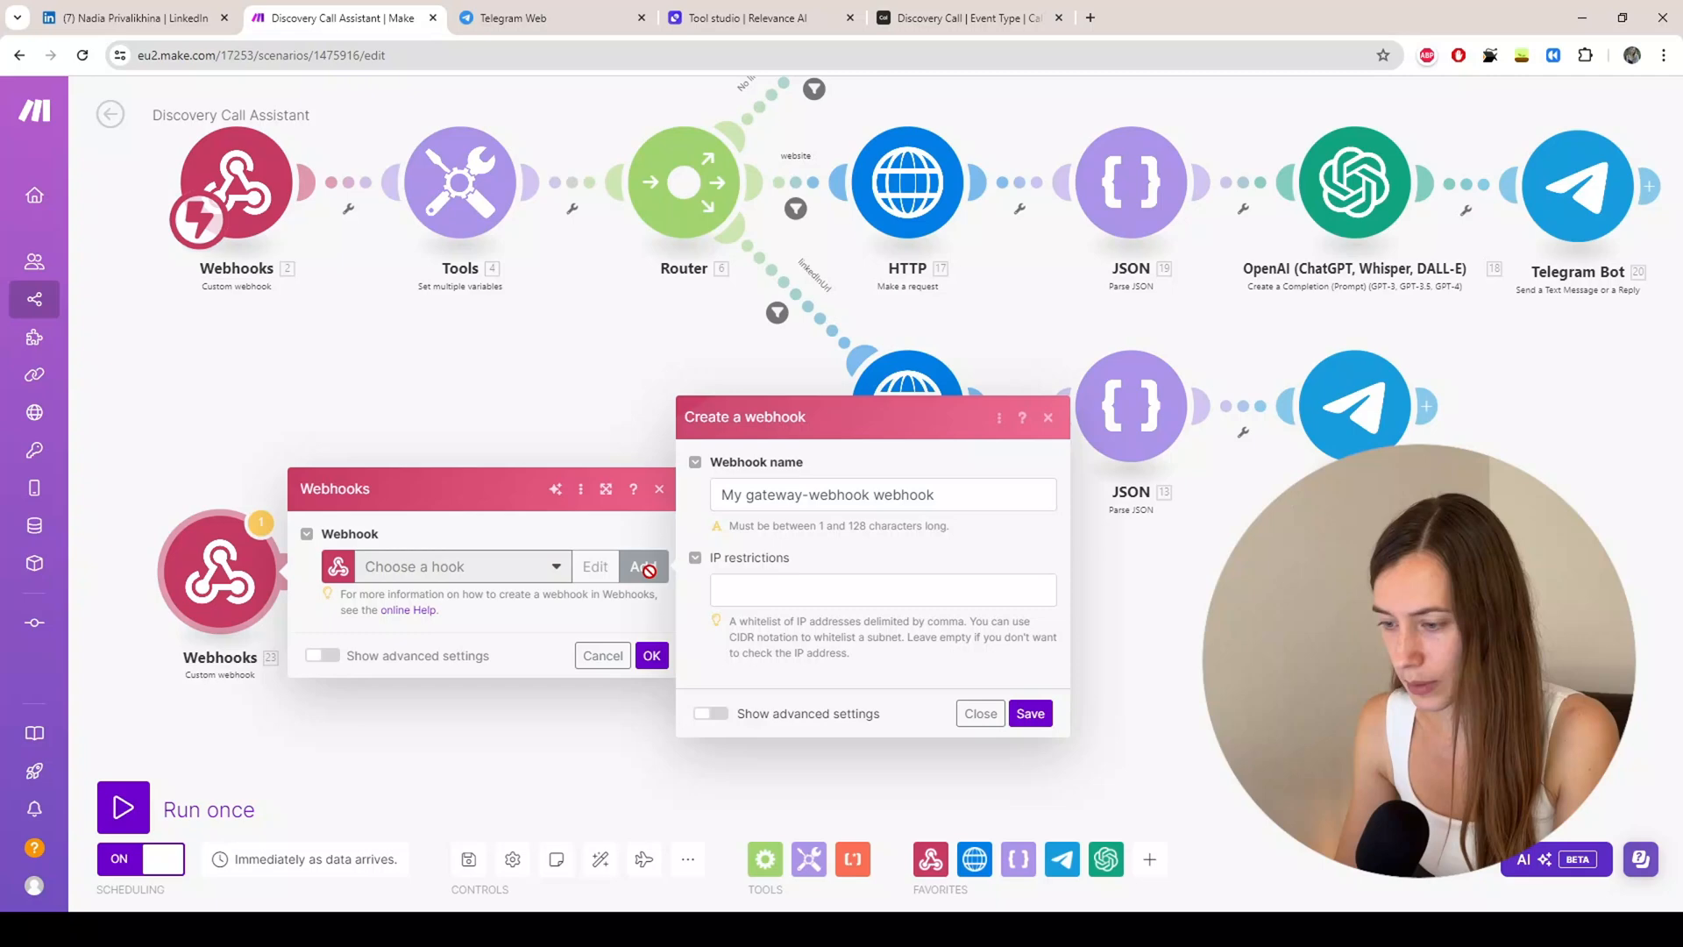
pyautogui.click(845, 495)
pyautogui.moveTo(930, 495); pyautogui.dragTo(665, 512)
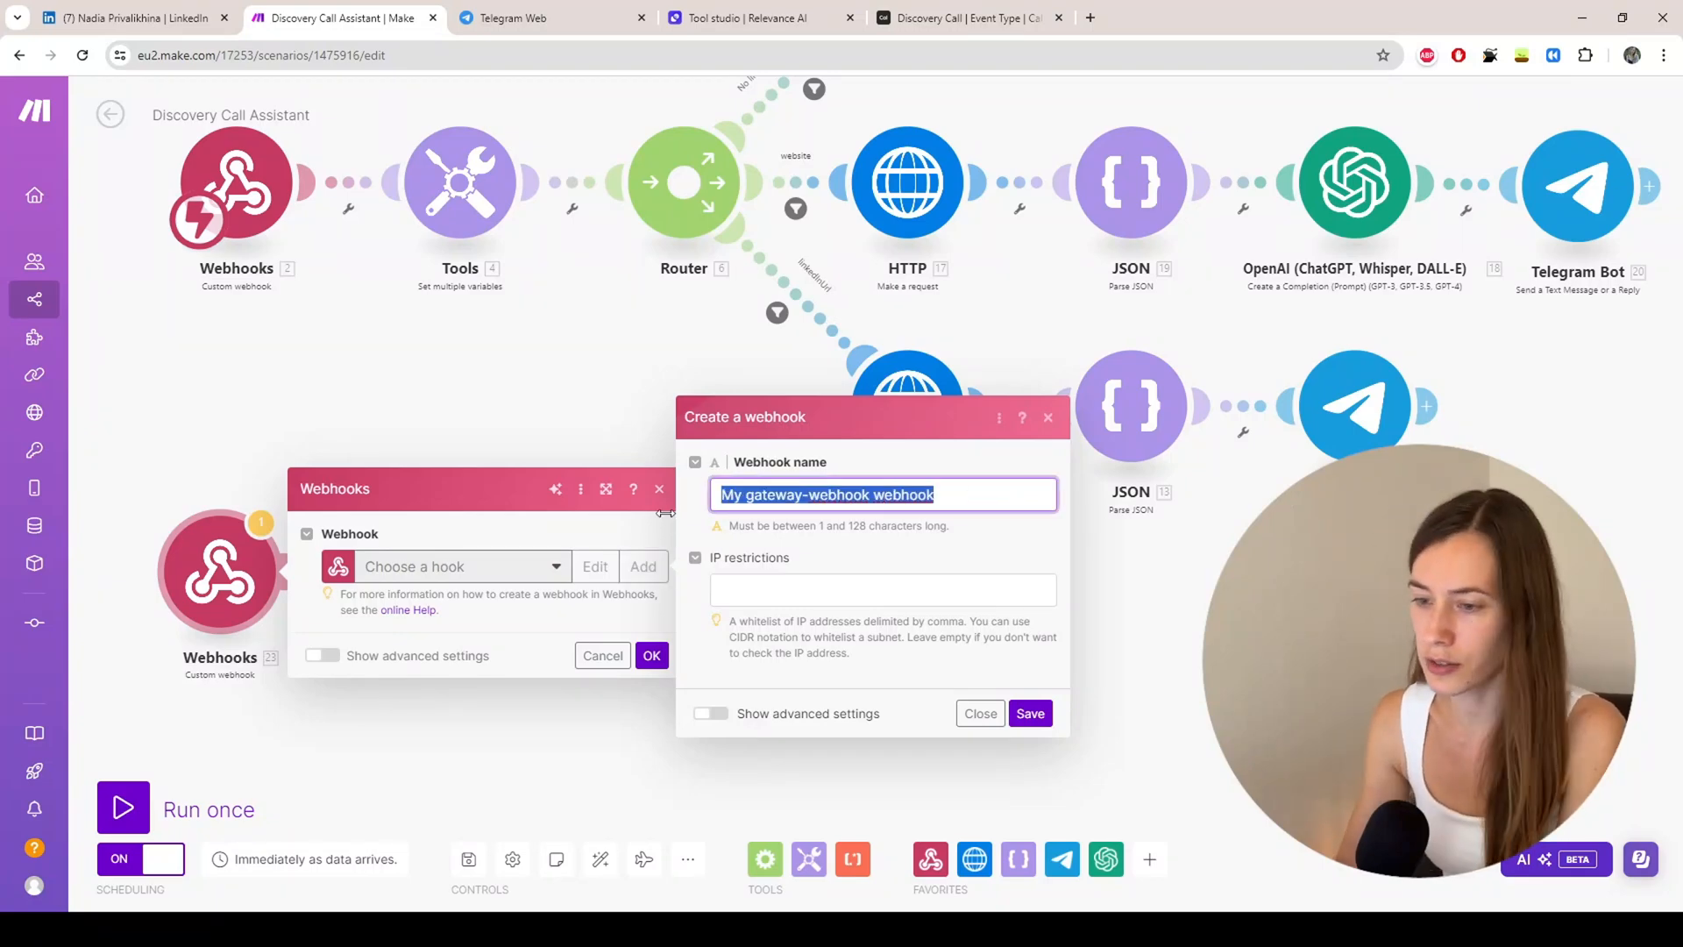
pyautogui.write('discovery_call_researcher')
pyautogui.click(1030, 713)
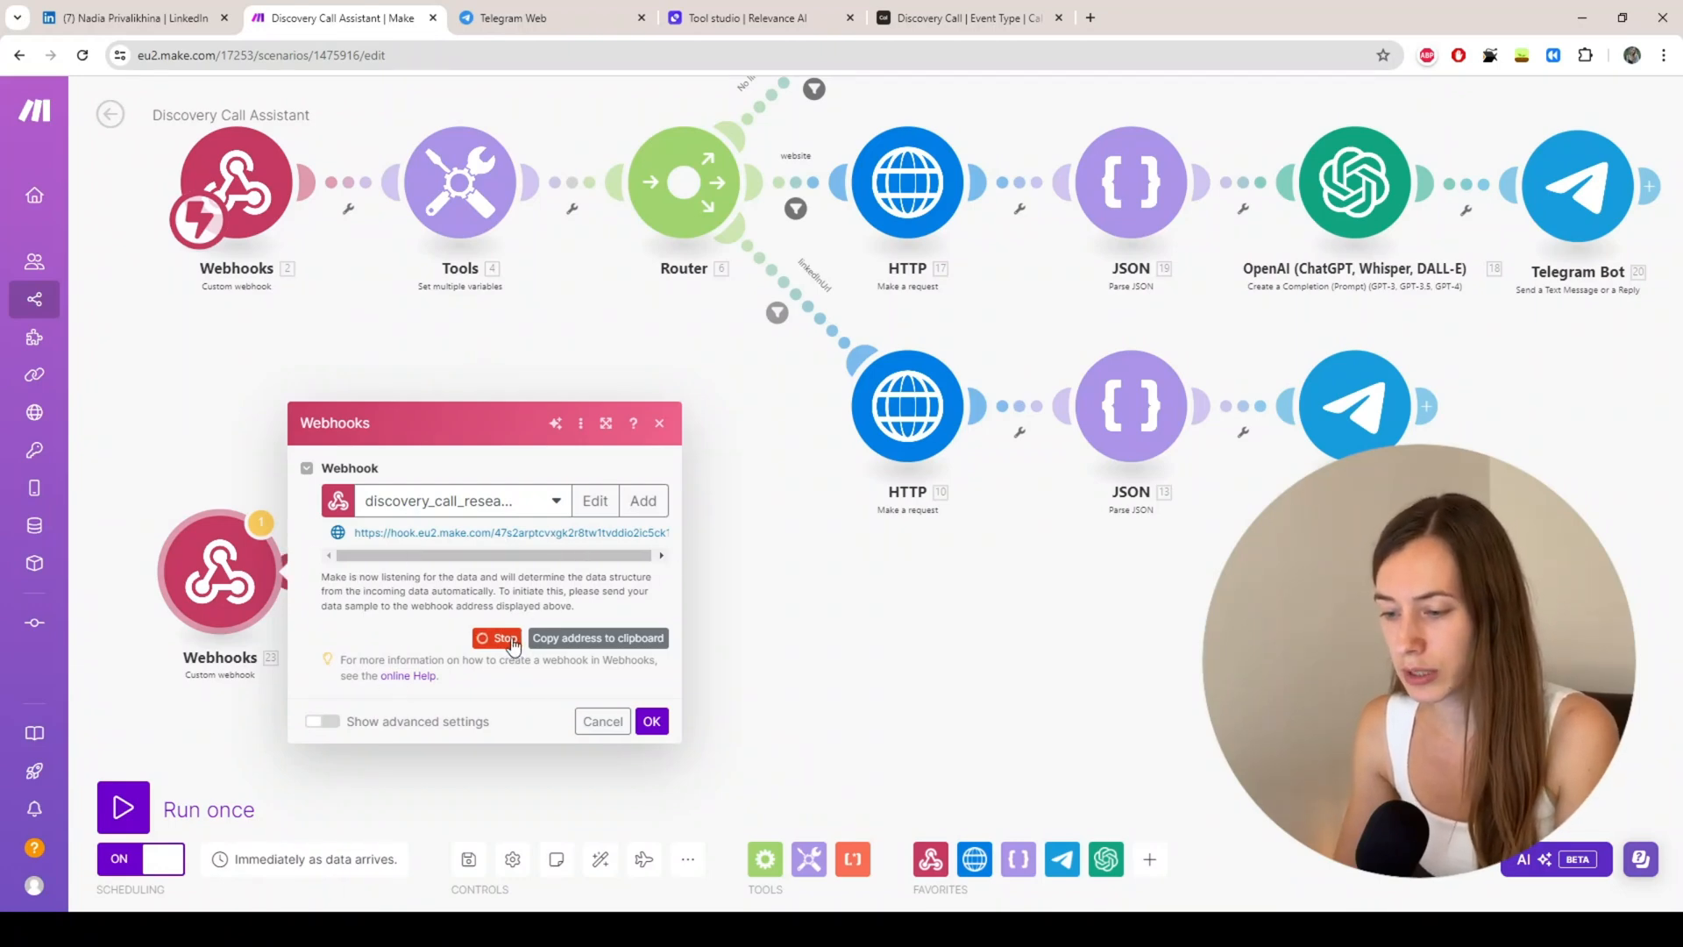
pyautogui.click(598, 638)
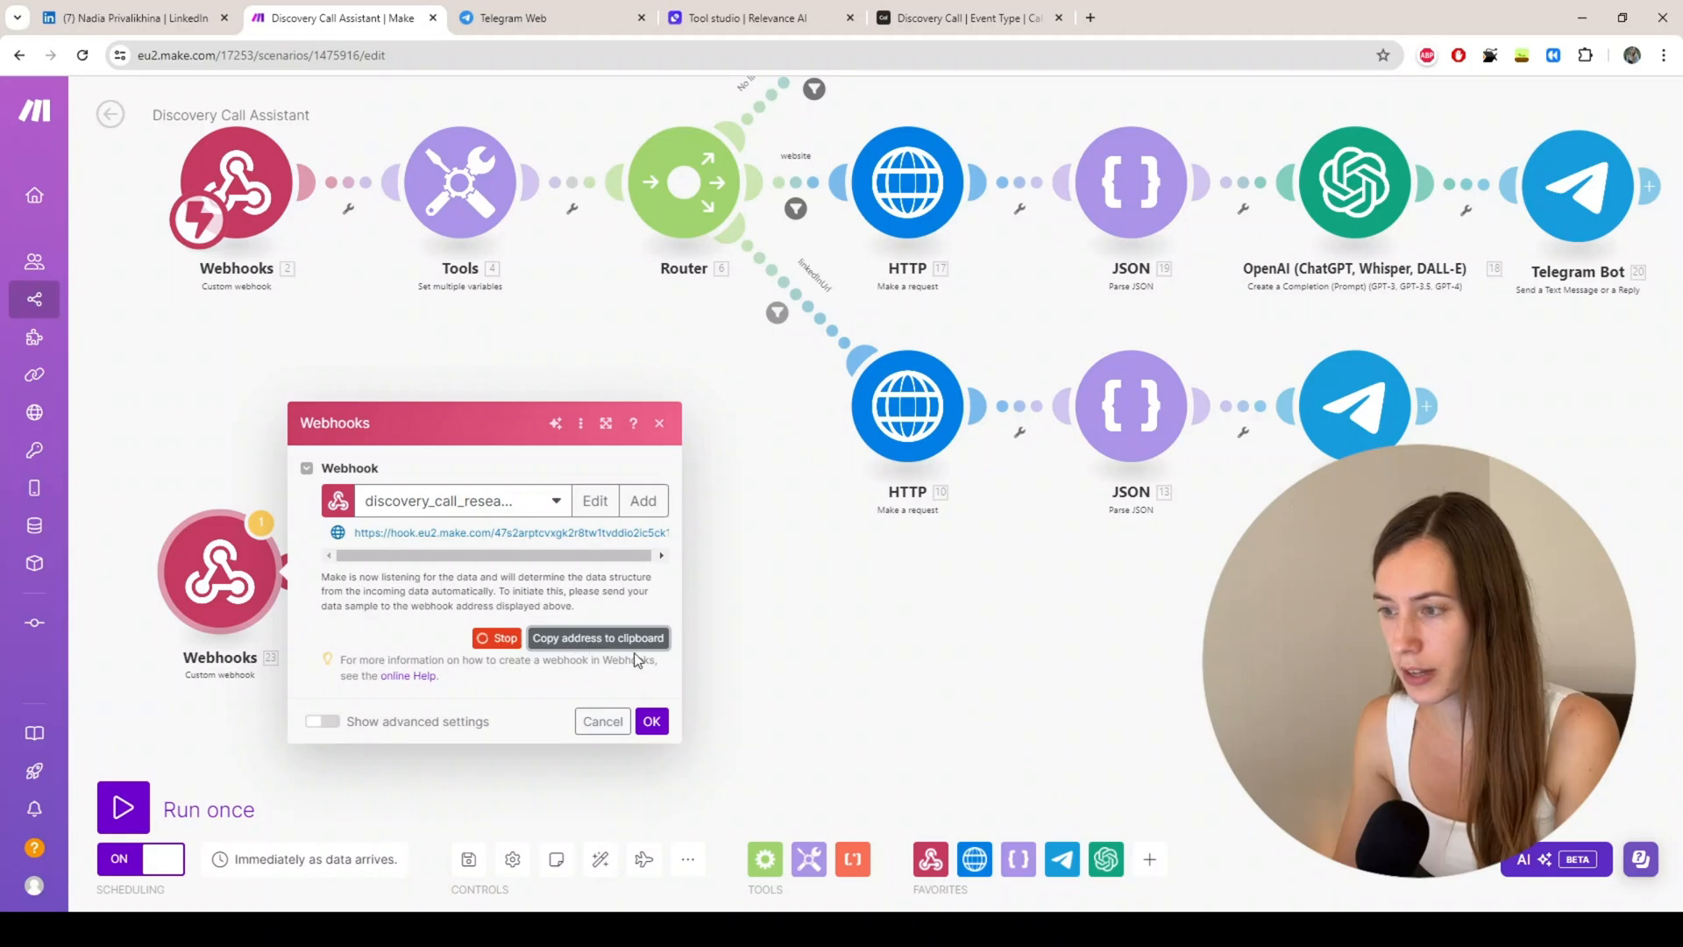
pyautogui.click(981, 17)
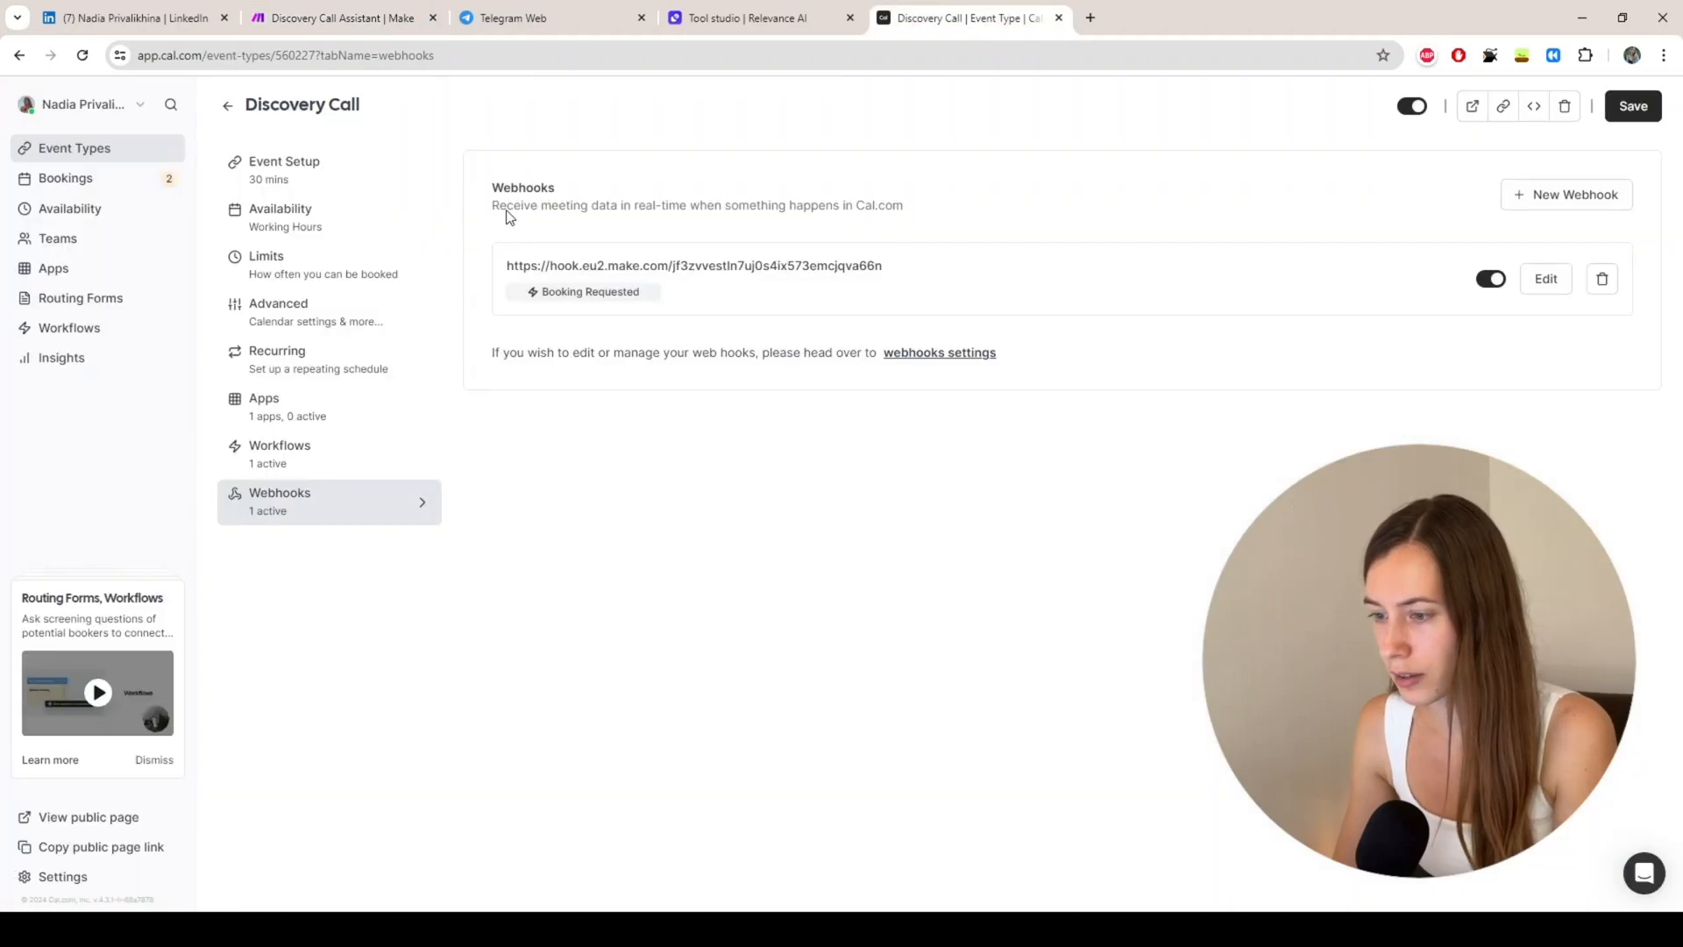
# Step: Create a webhook with the pasted Make URL, triggered only on Booking Requested
pyautogui.click(1568, 204)
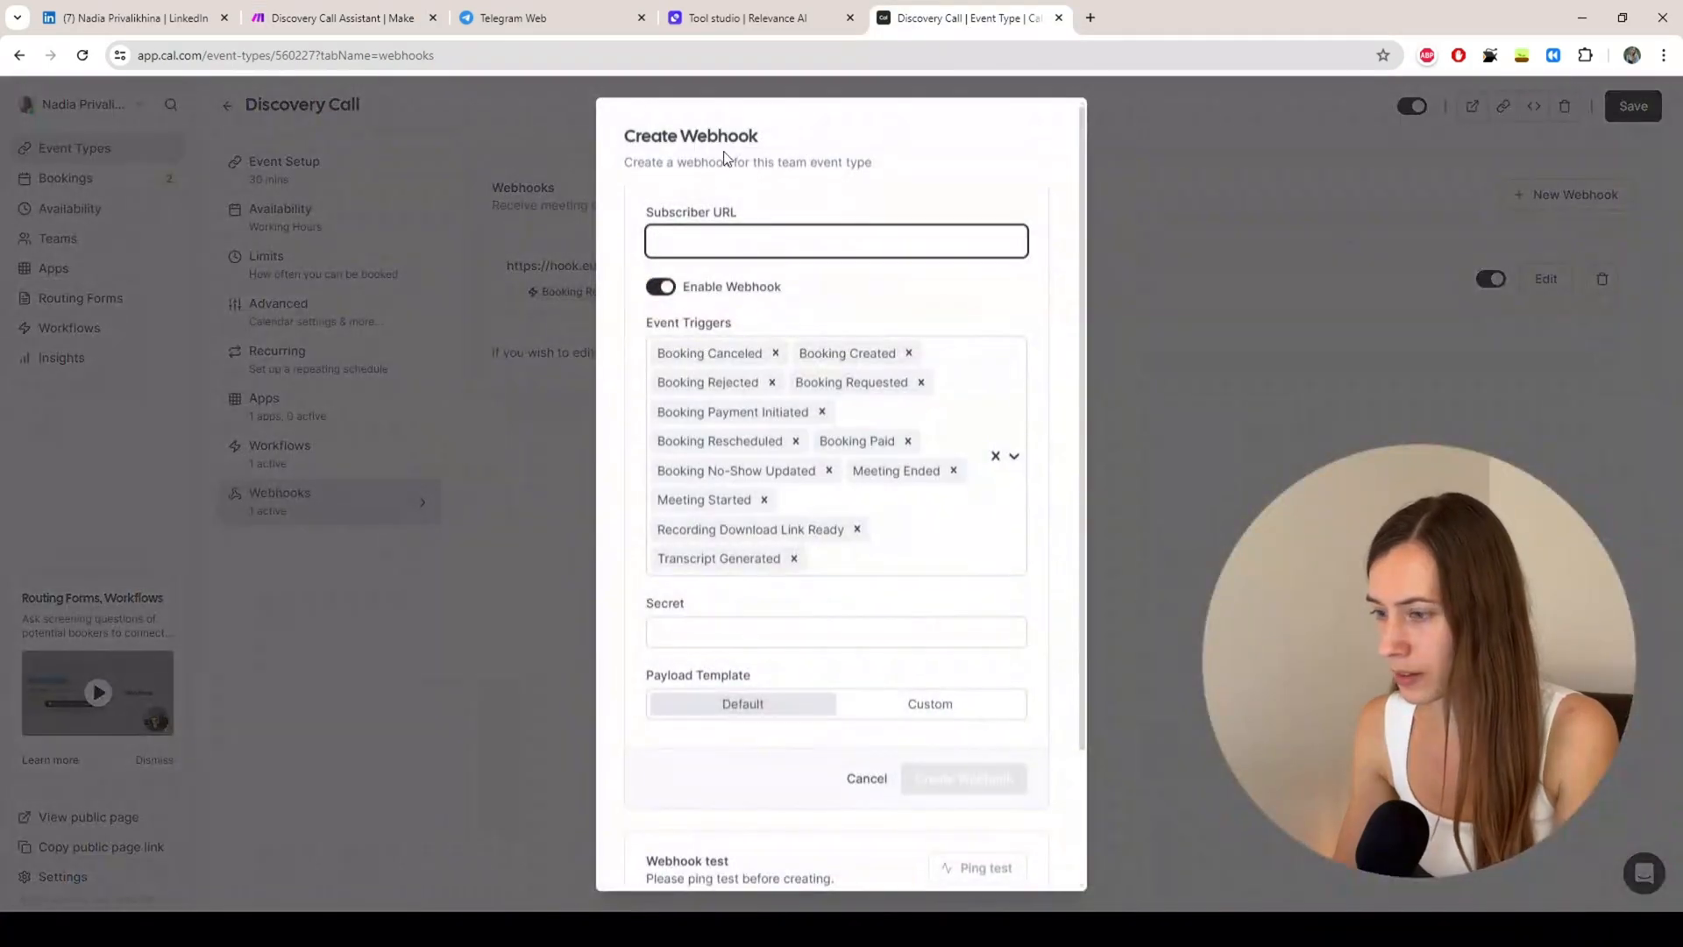
pyautogui.click(748, 242)
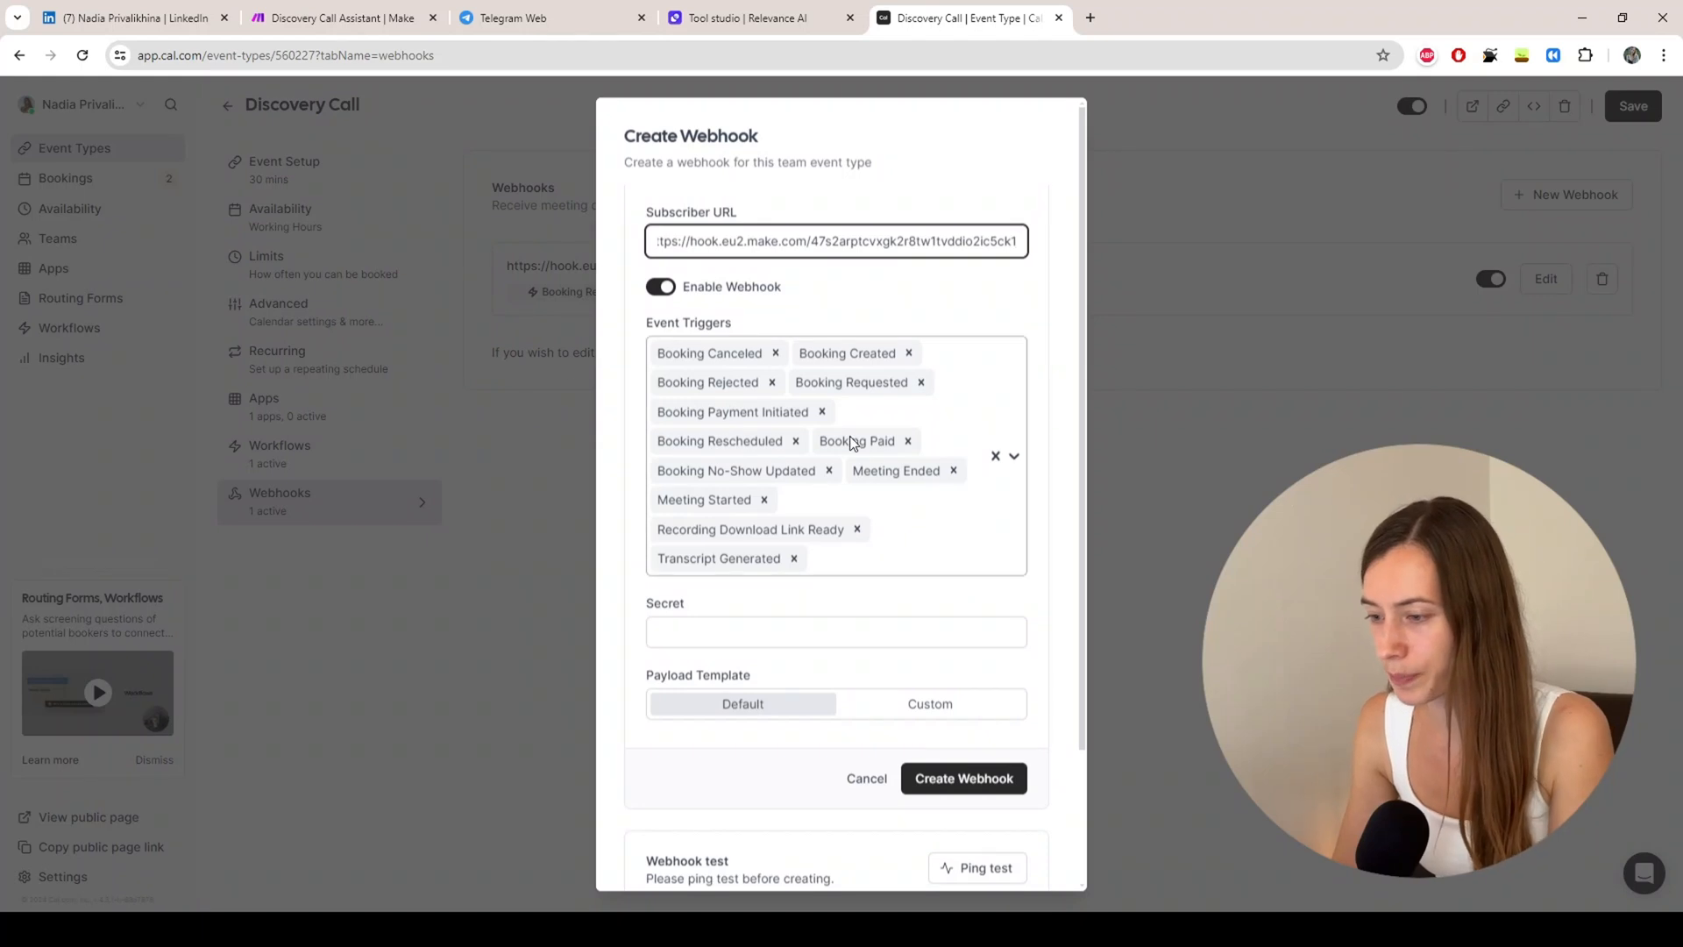
pyautogui.click(995, 456)
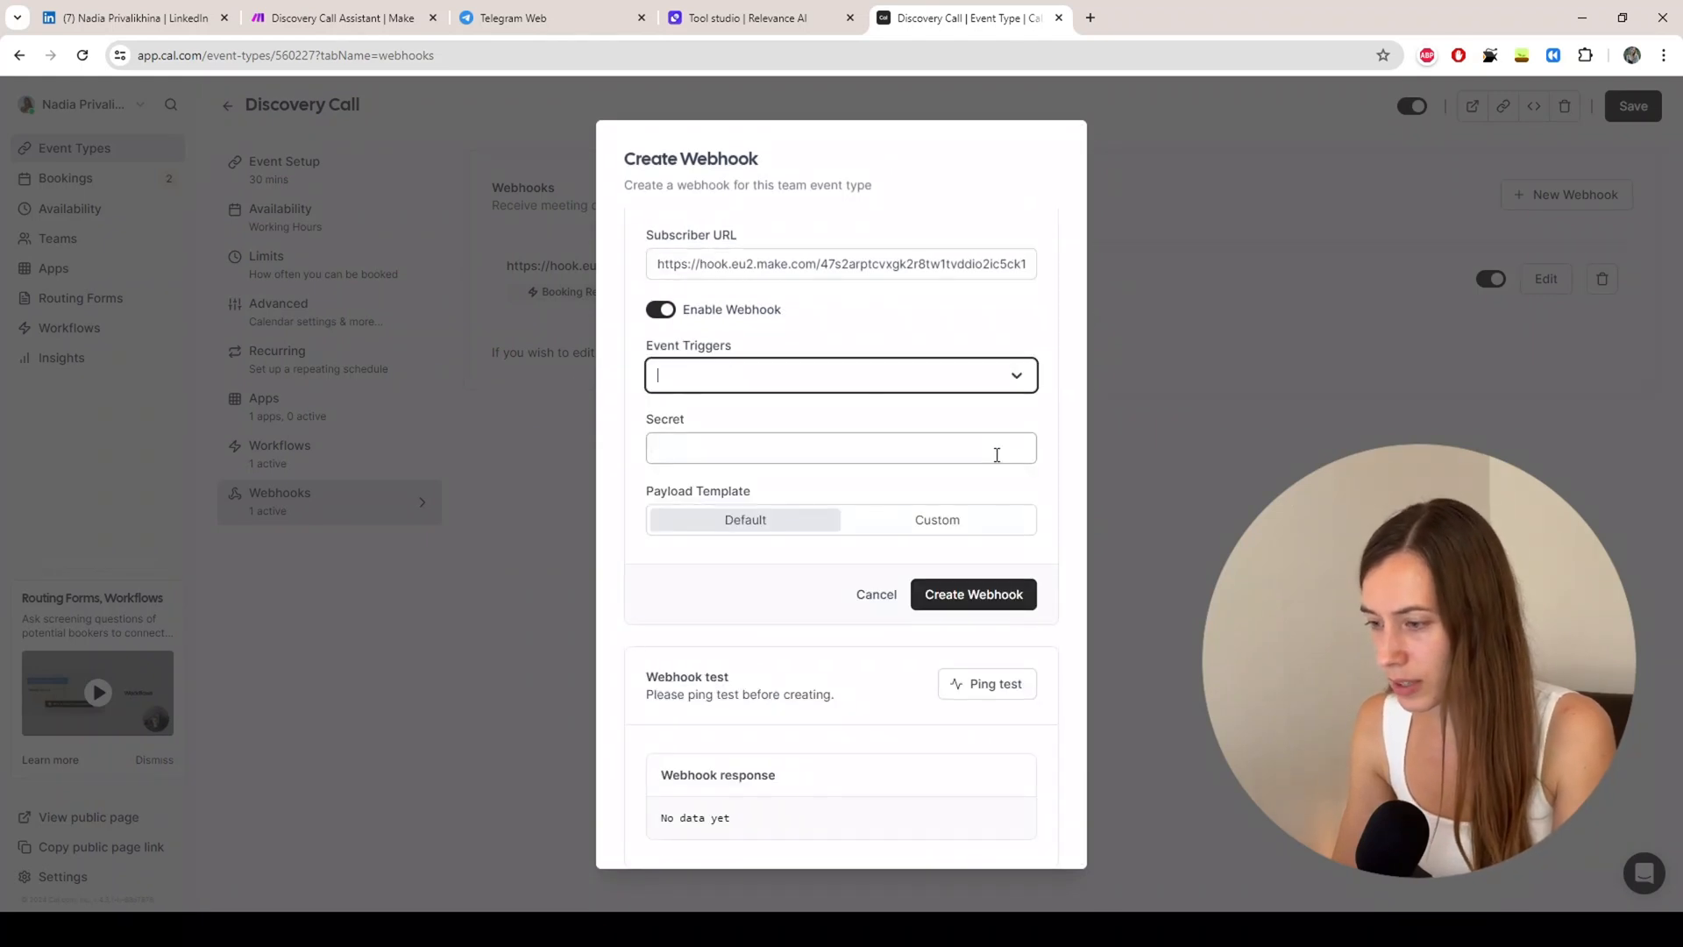
pyautogui.click(749, 378)
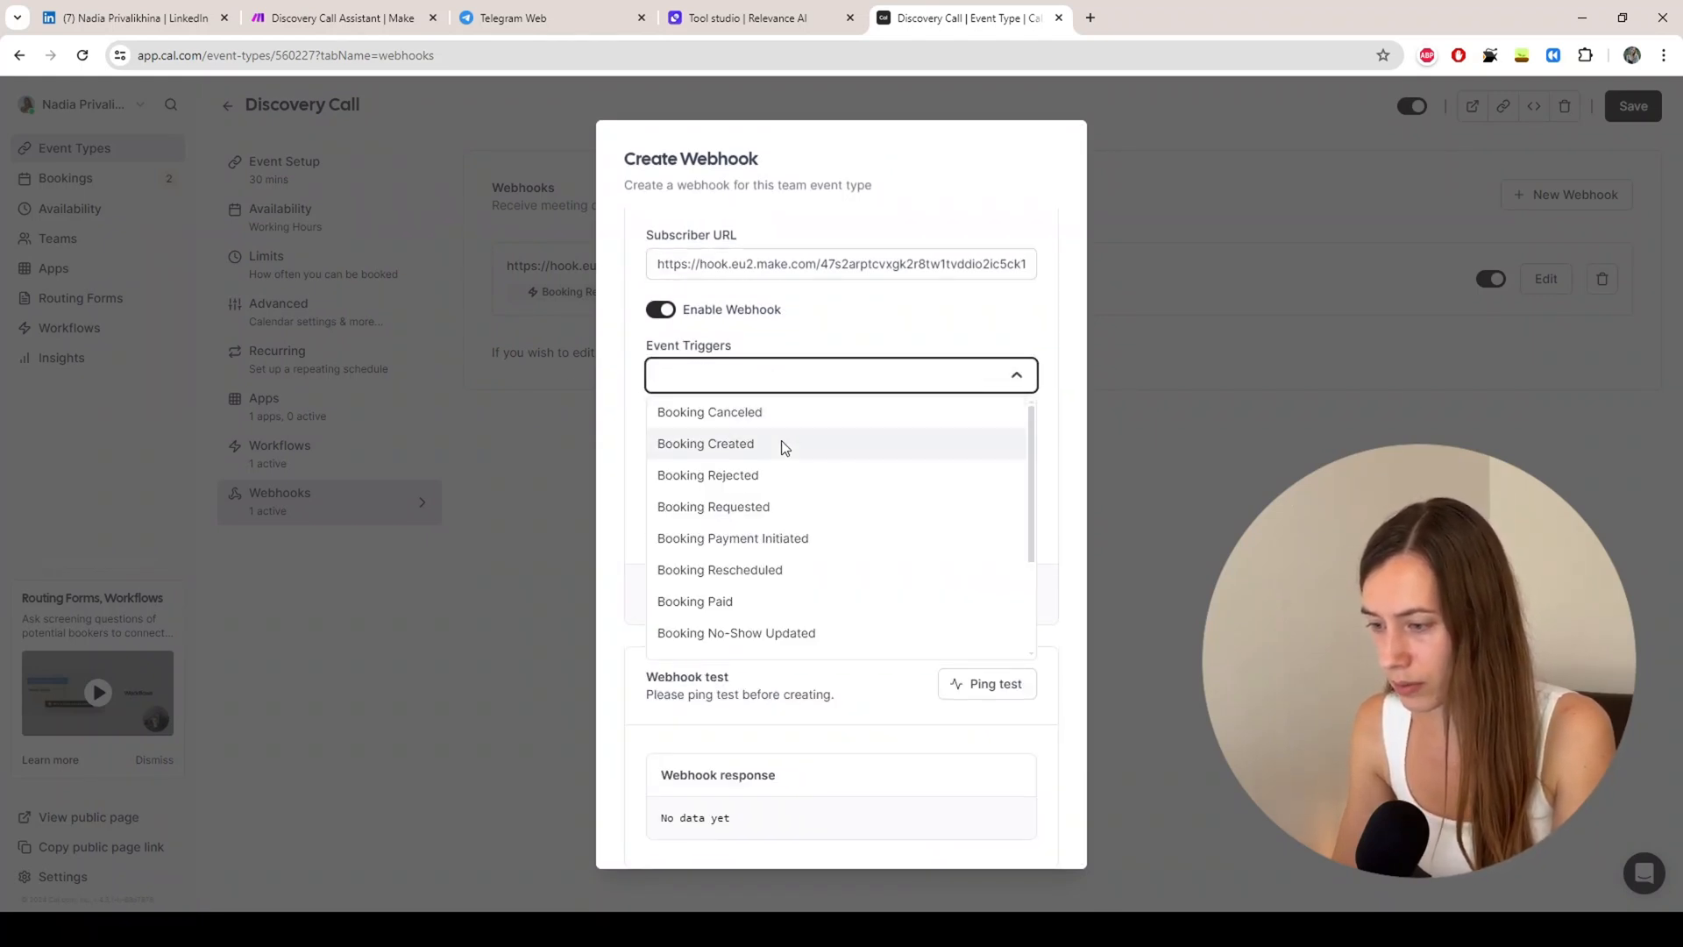
pyautogui.click(755, 513)
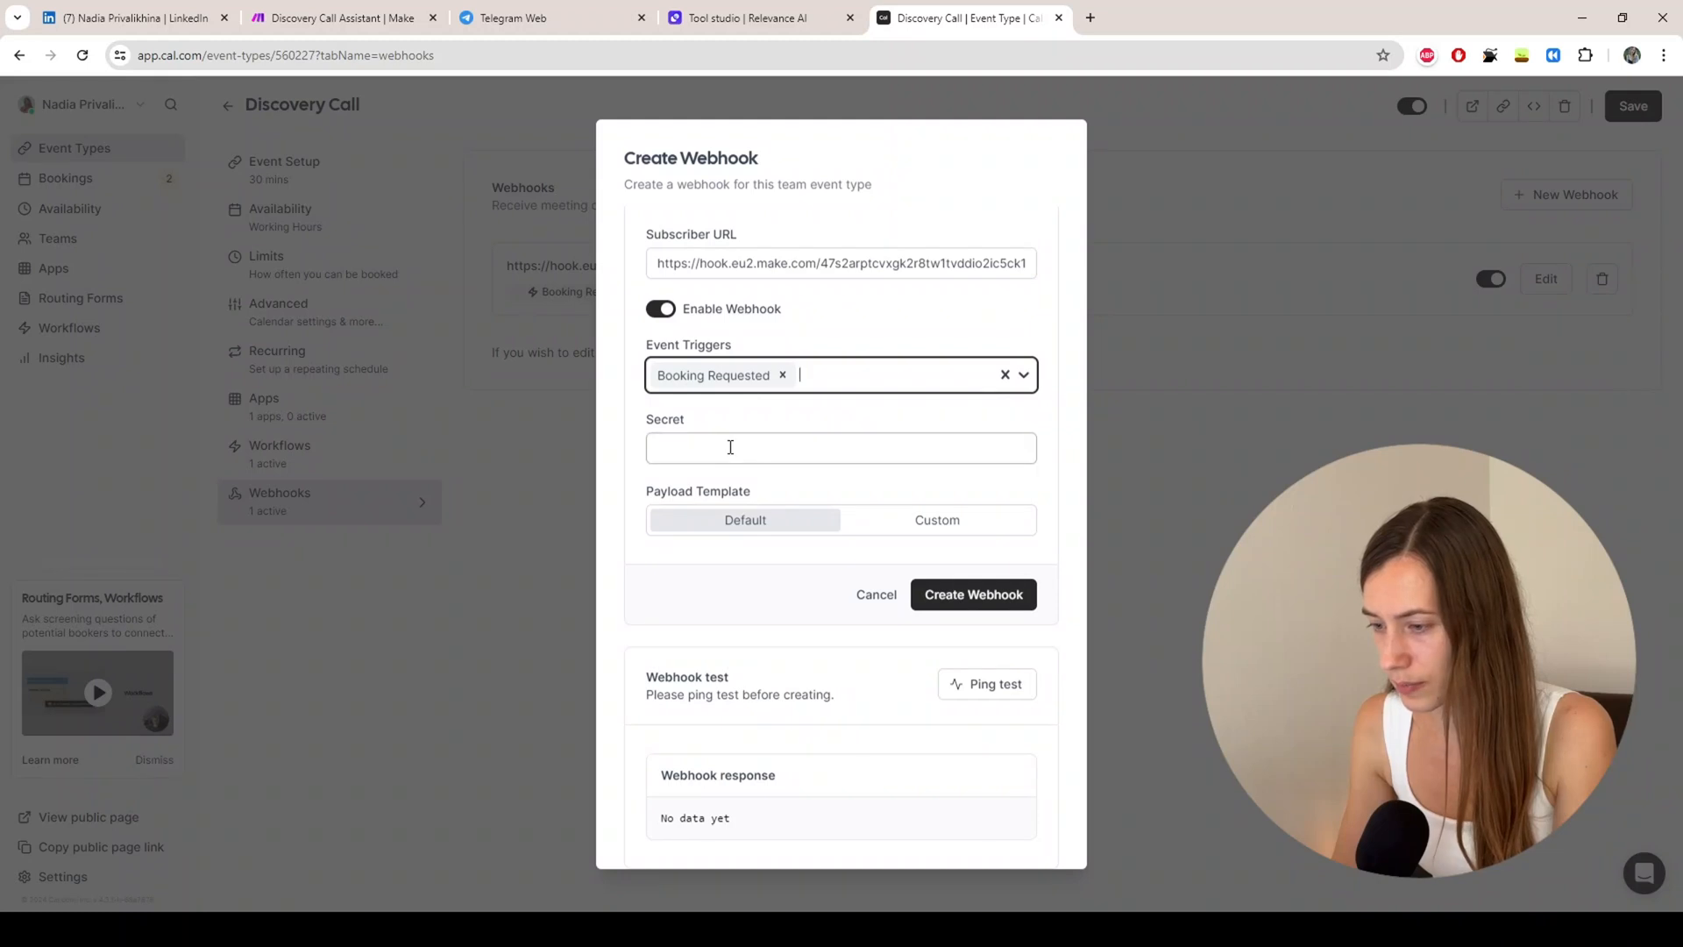
pyautogui.click(988, 601)
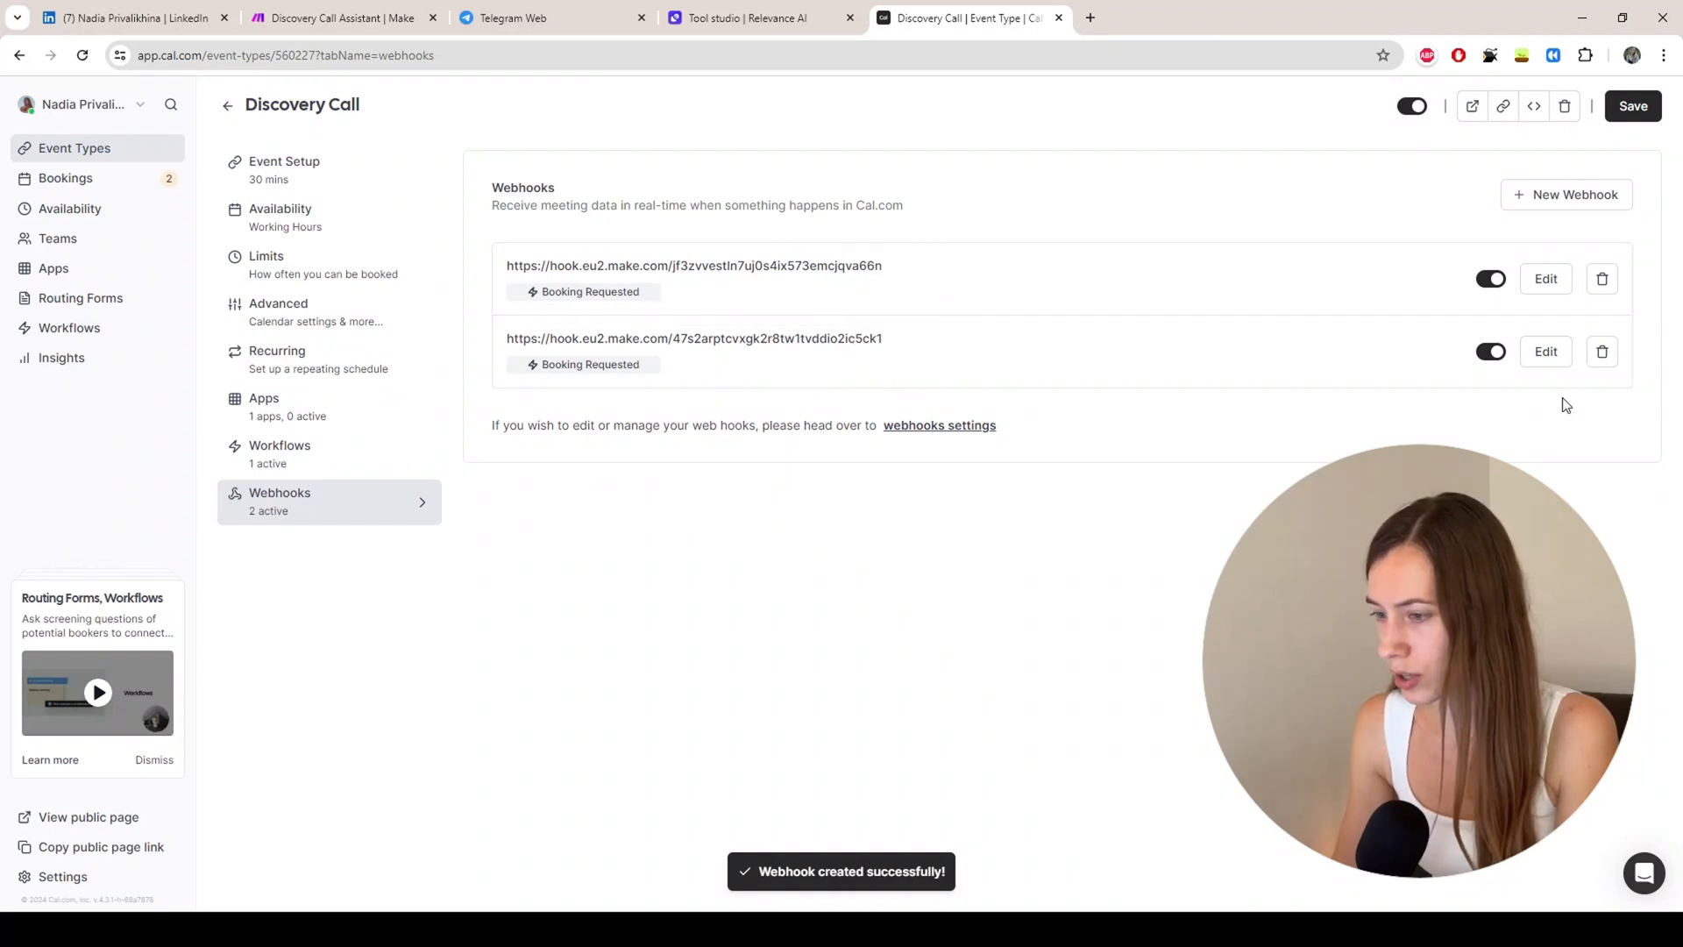
# Step: Scroll through the event's Advanced settings, then return to its two Make webhooks
pyautogui.click(311, 329)
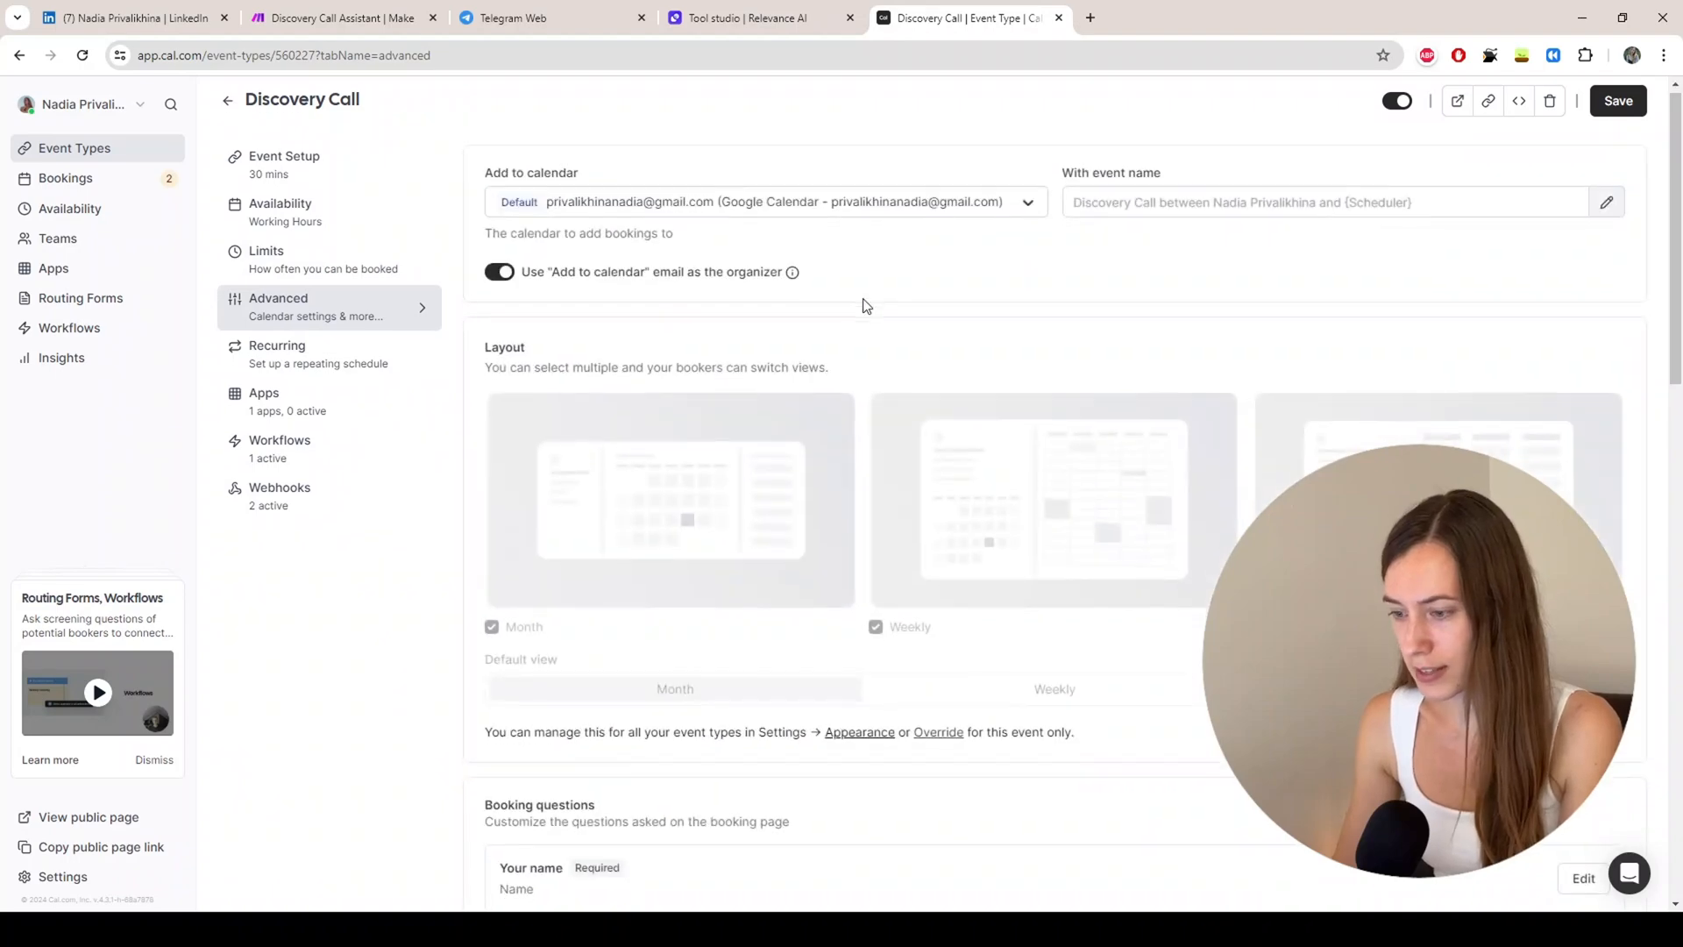
pyautogui.scroll(-7, 860, 316)
pyautogui.scroll(-7, 861, 323)
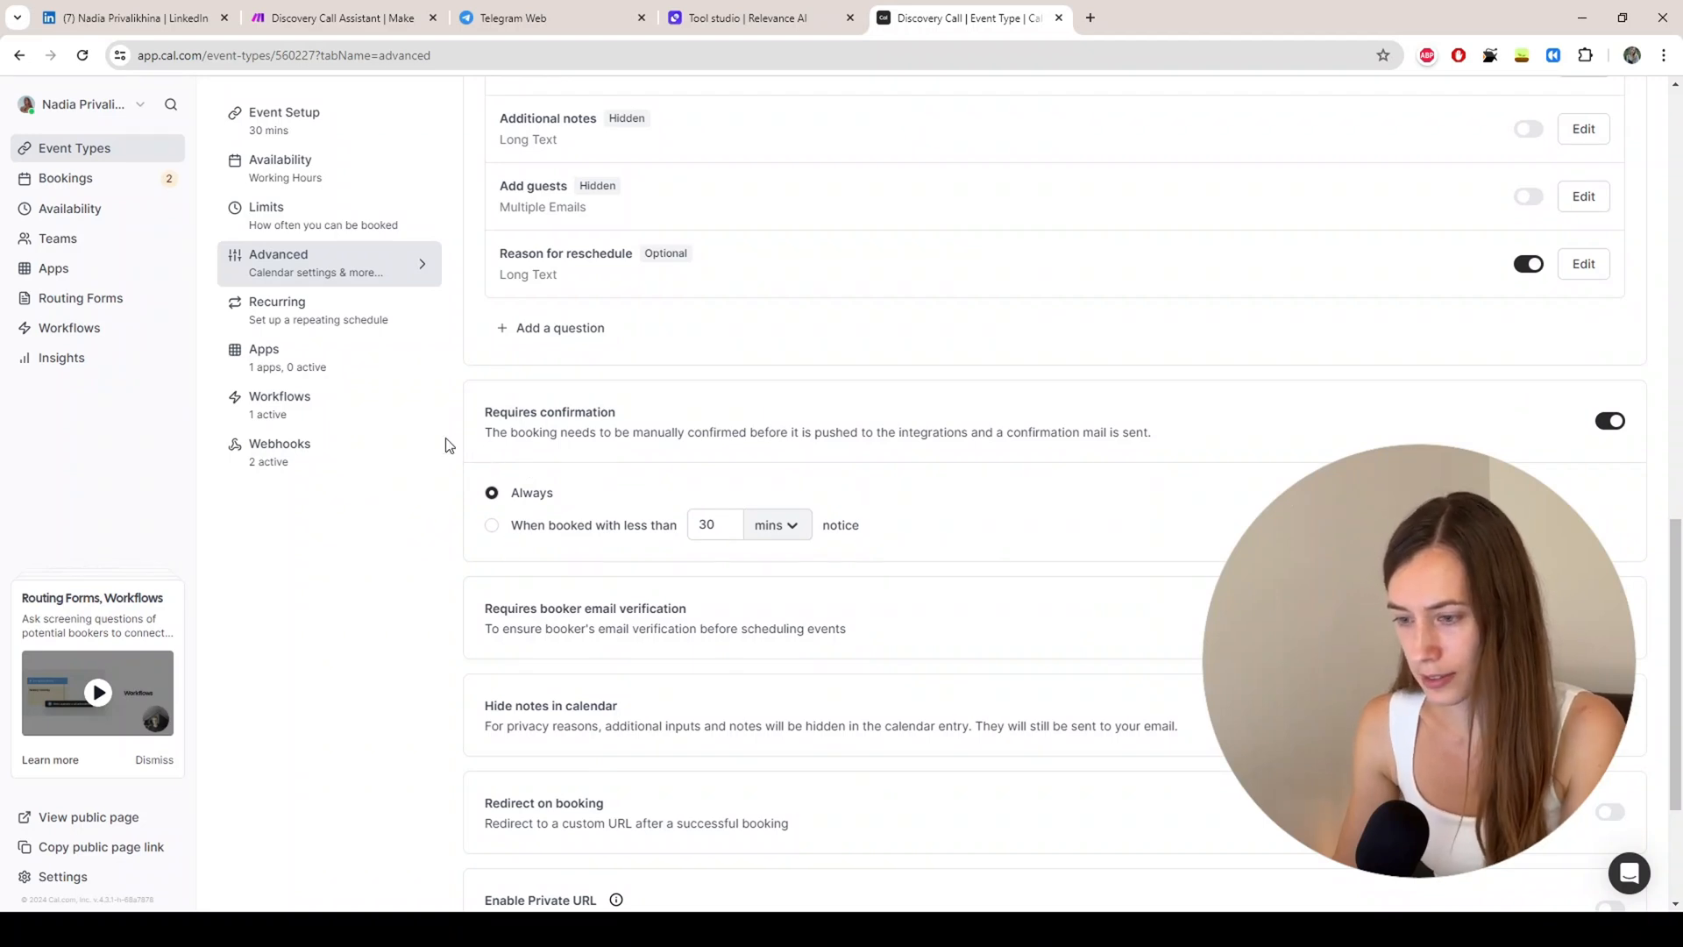
pyautogui.click(277, 456)
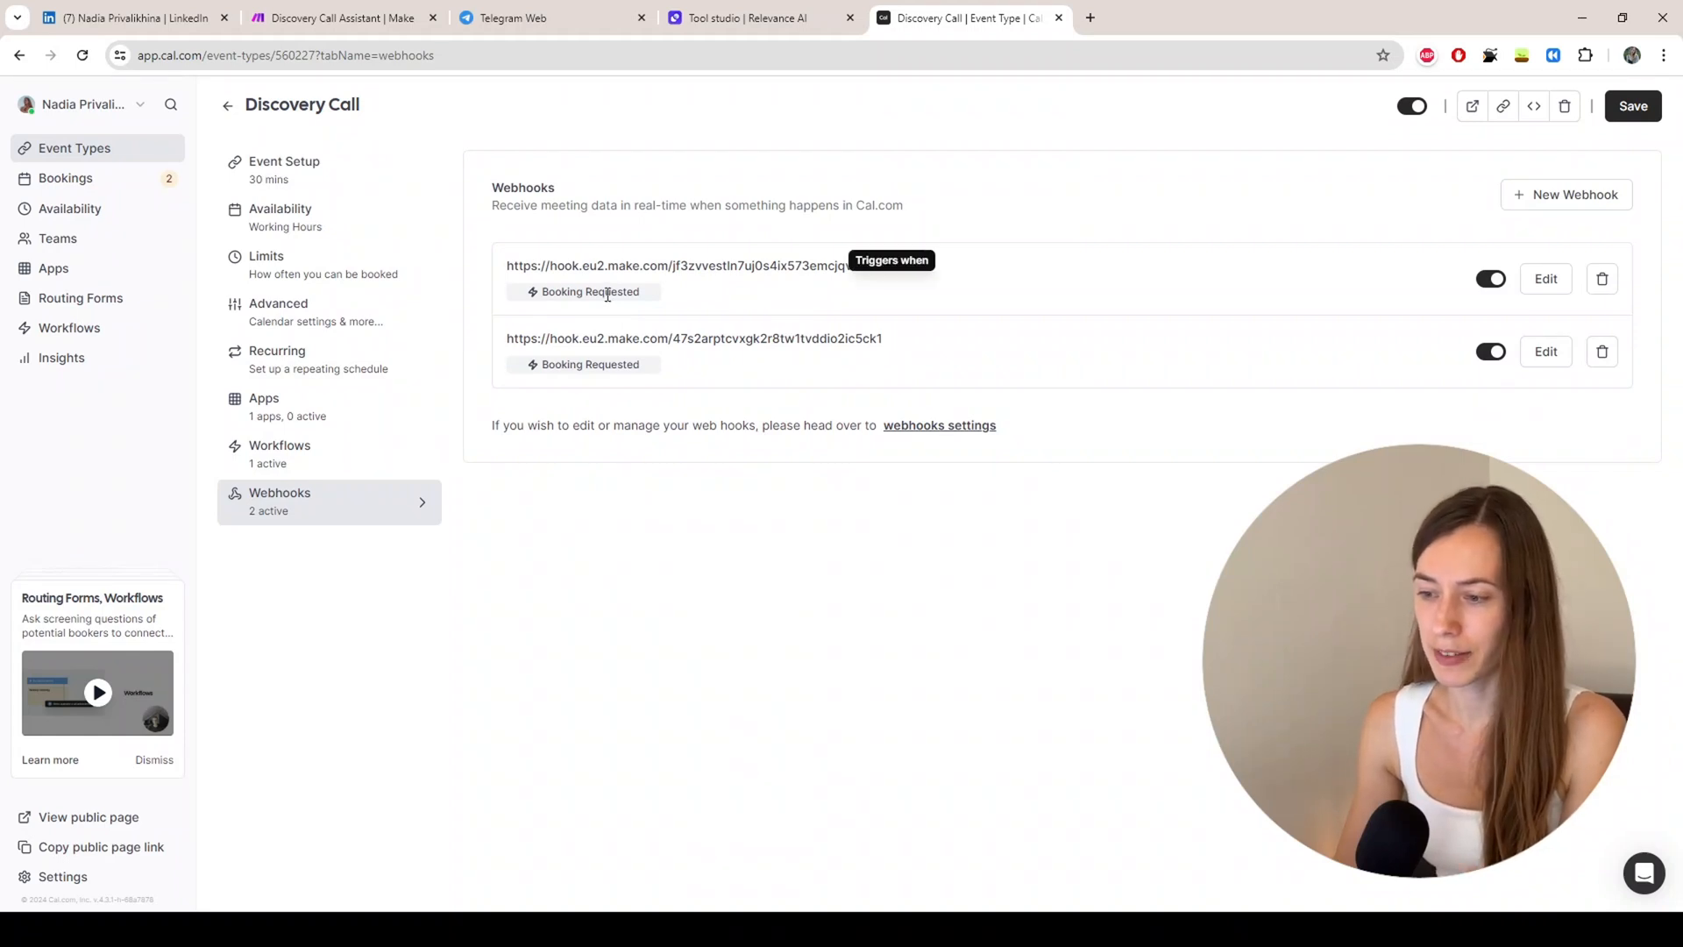
# Step: Attach a Tools 'Set variable' module to the new webhook, then view the original Tools module's variables
pyautogui.click(296, 20)
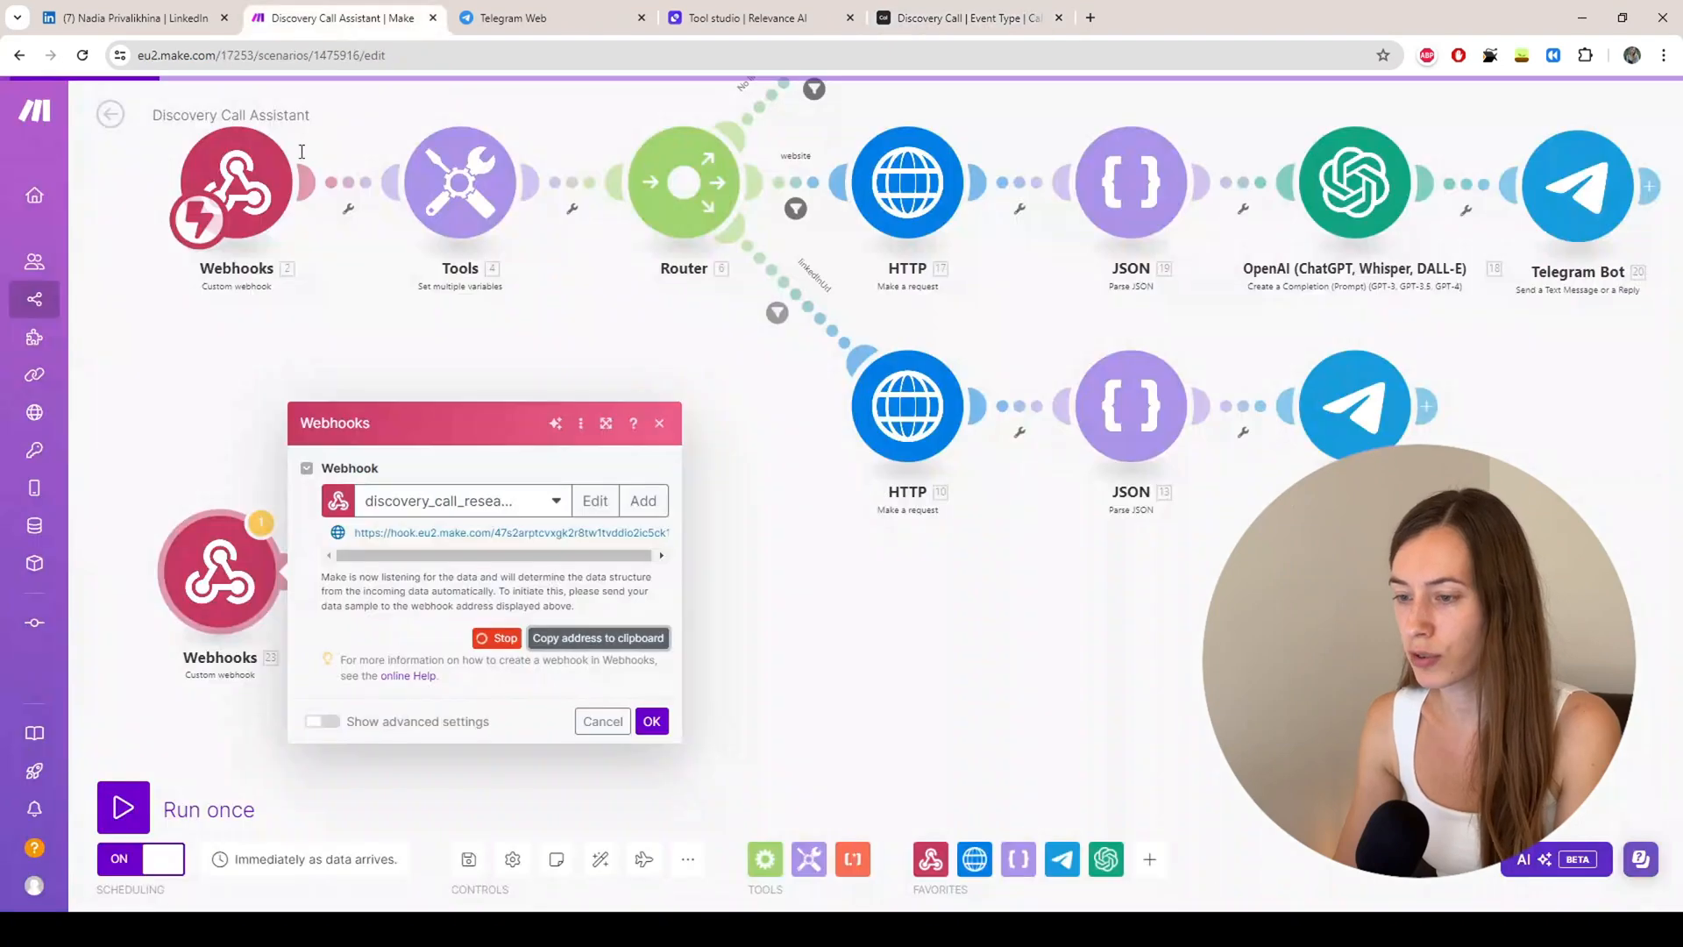
pyautogui.moveTo(198, 409); pyautogui.dragTo(317, 403)
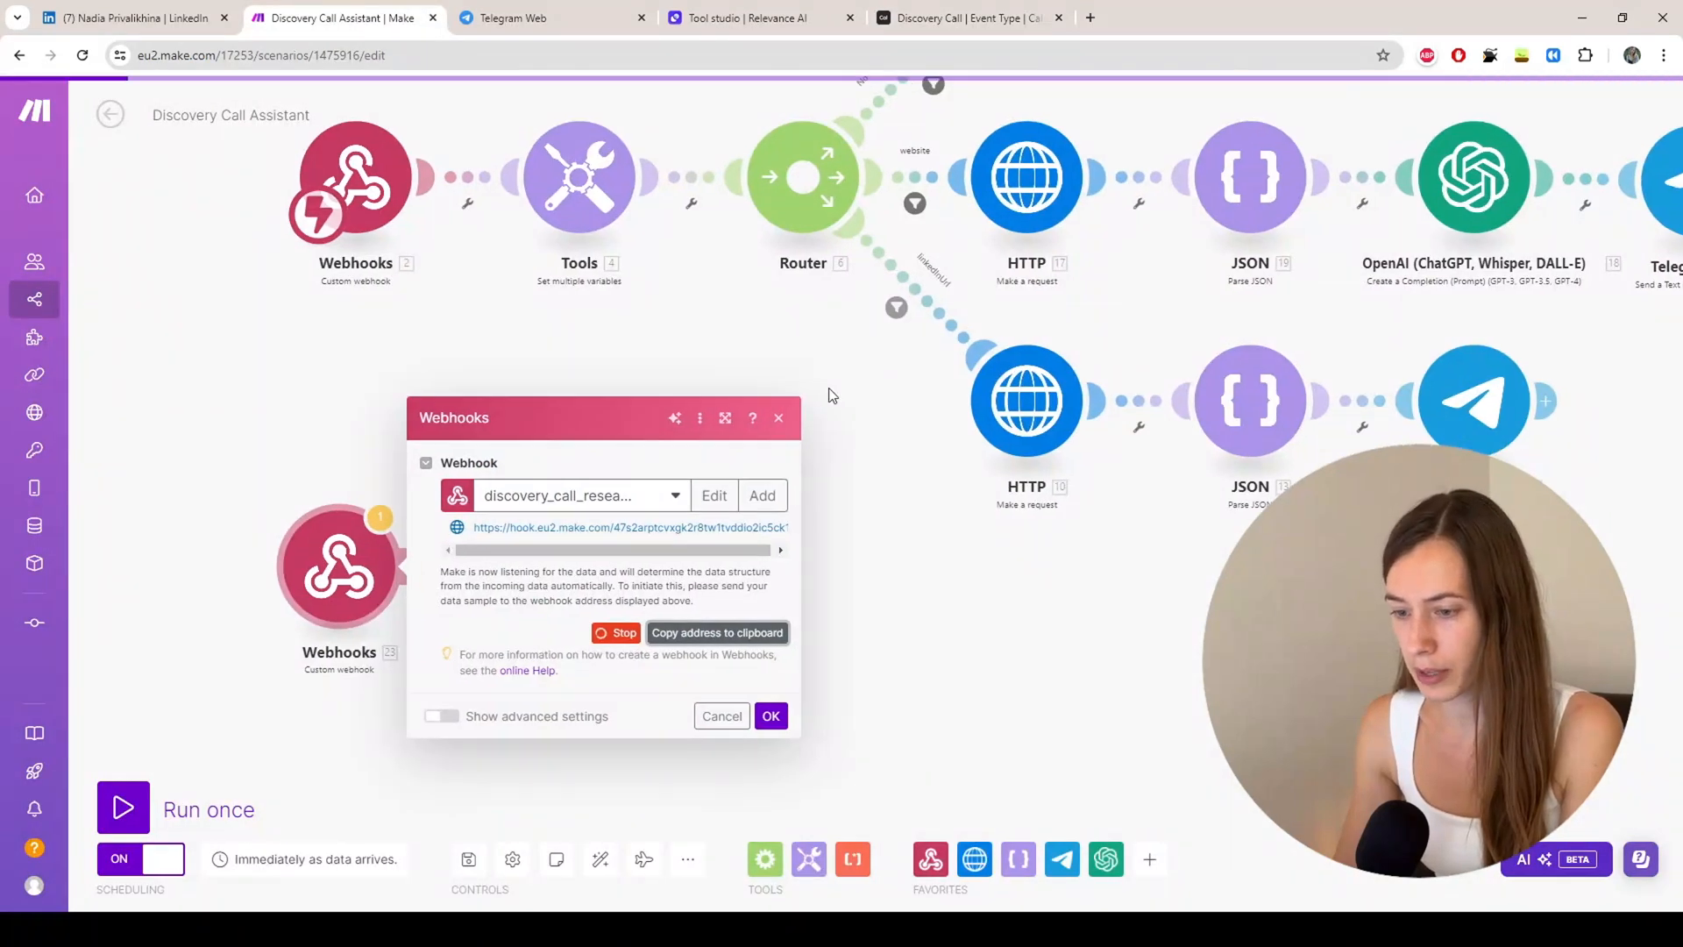
pyautogui.click(779, 418)
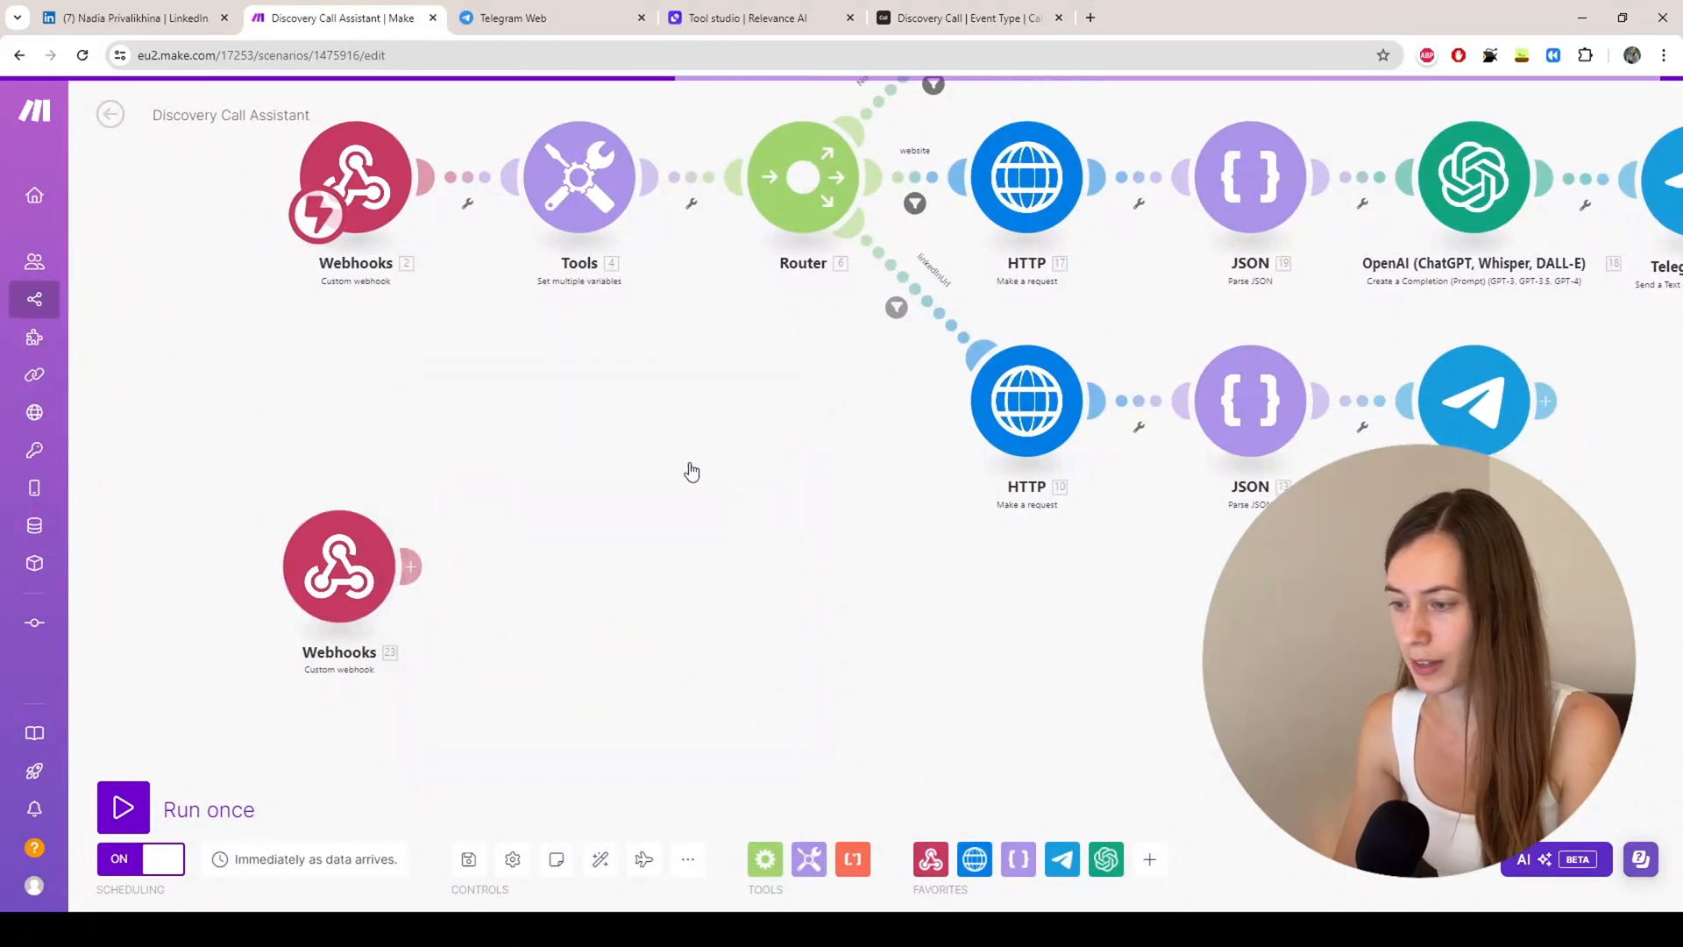
pyautogui.click(413, 570)
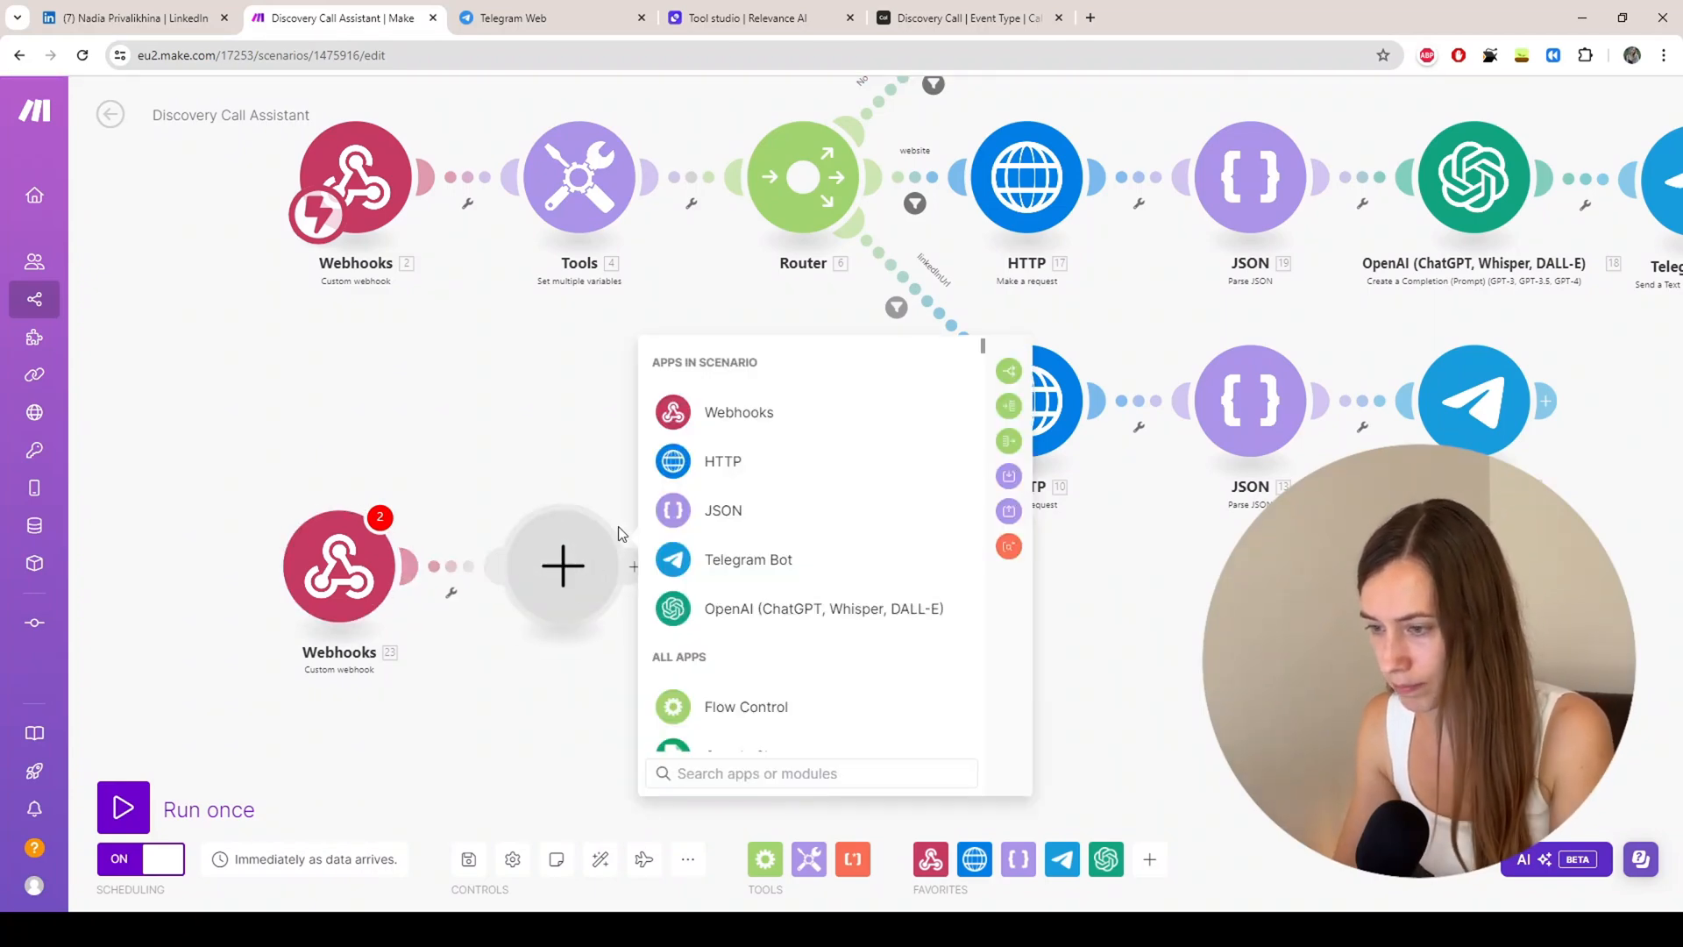
pyautogui.write('tool')
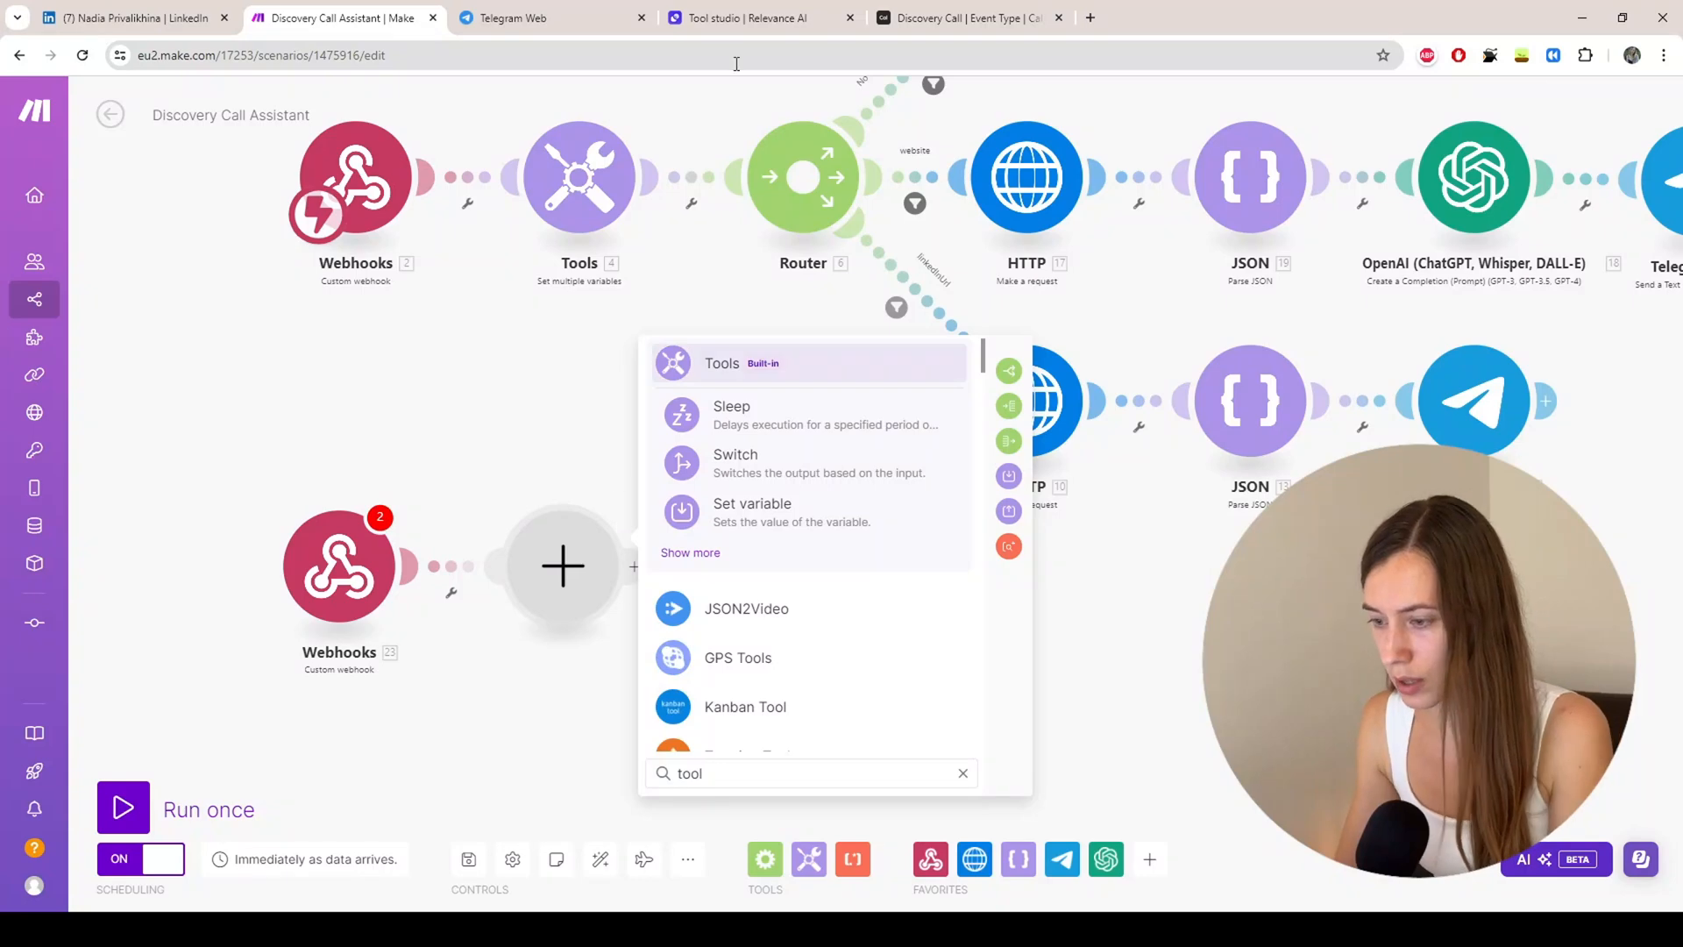
pyautogui.click(704, 553)
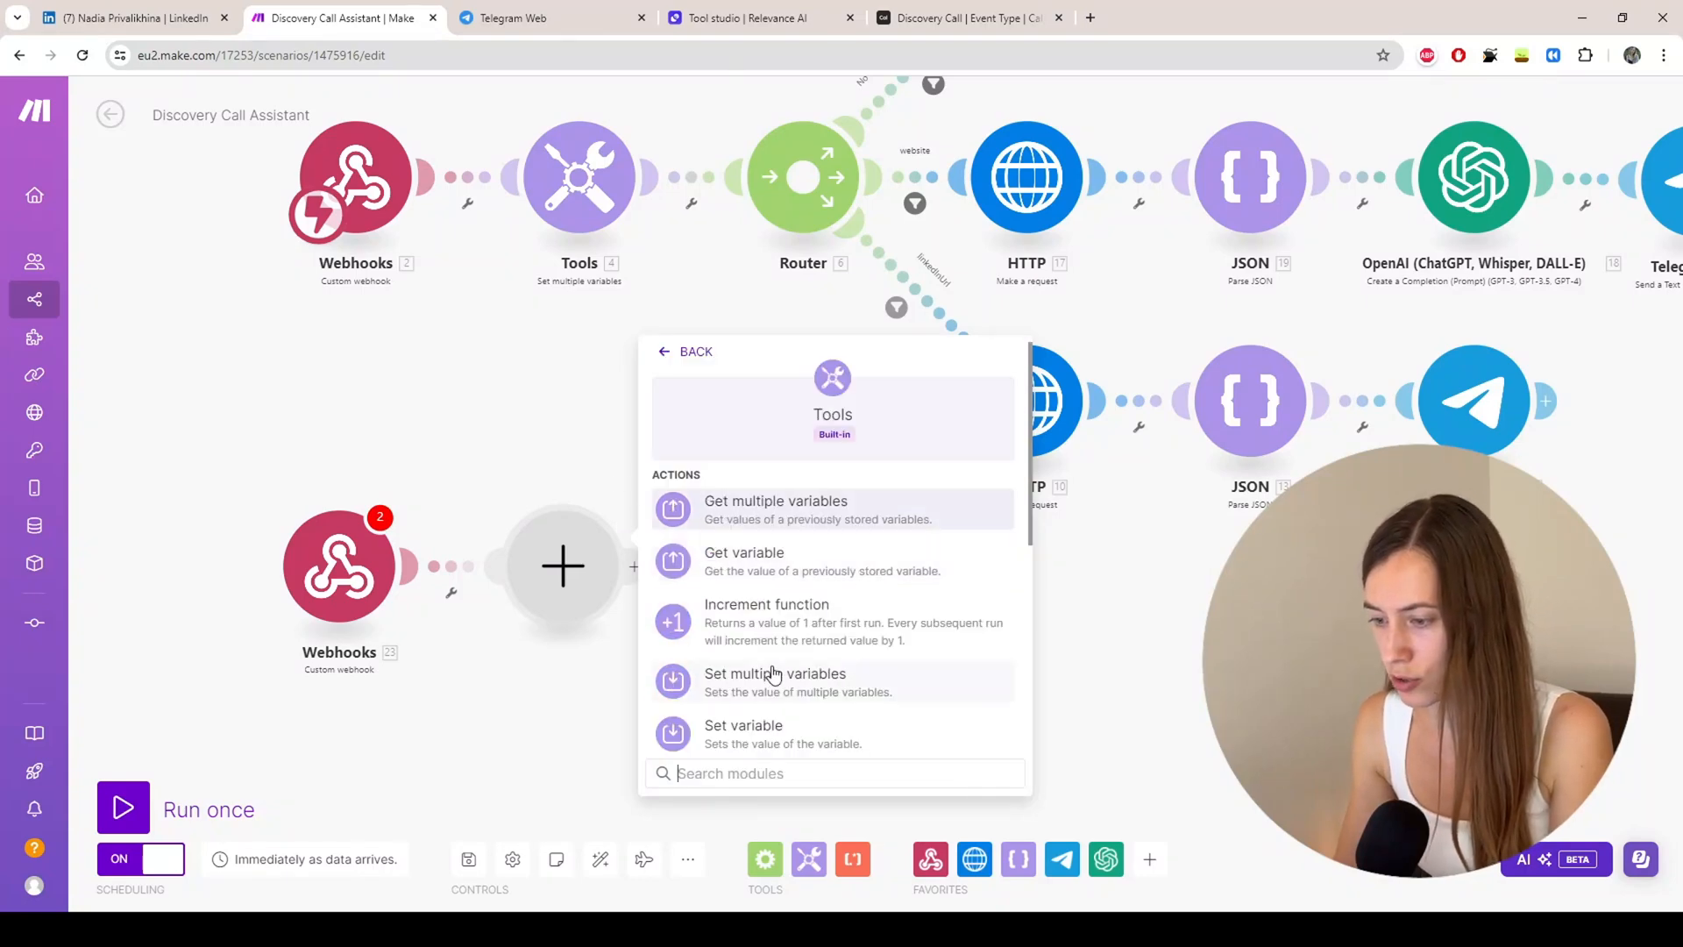
pyautogui.scroll(-2, 773, 545)
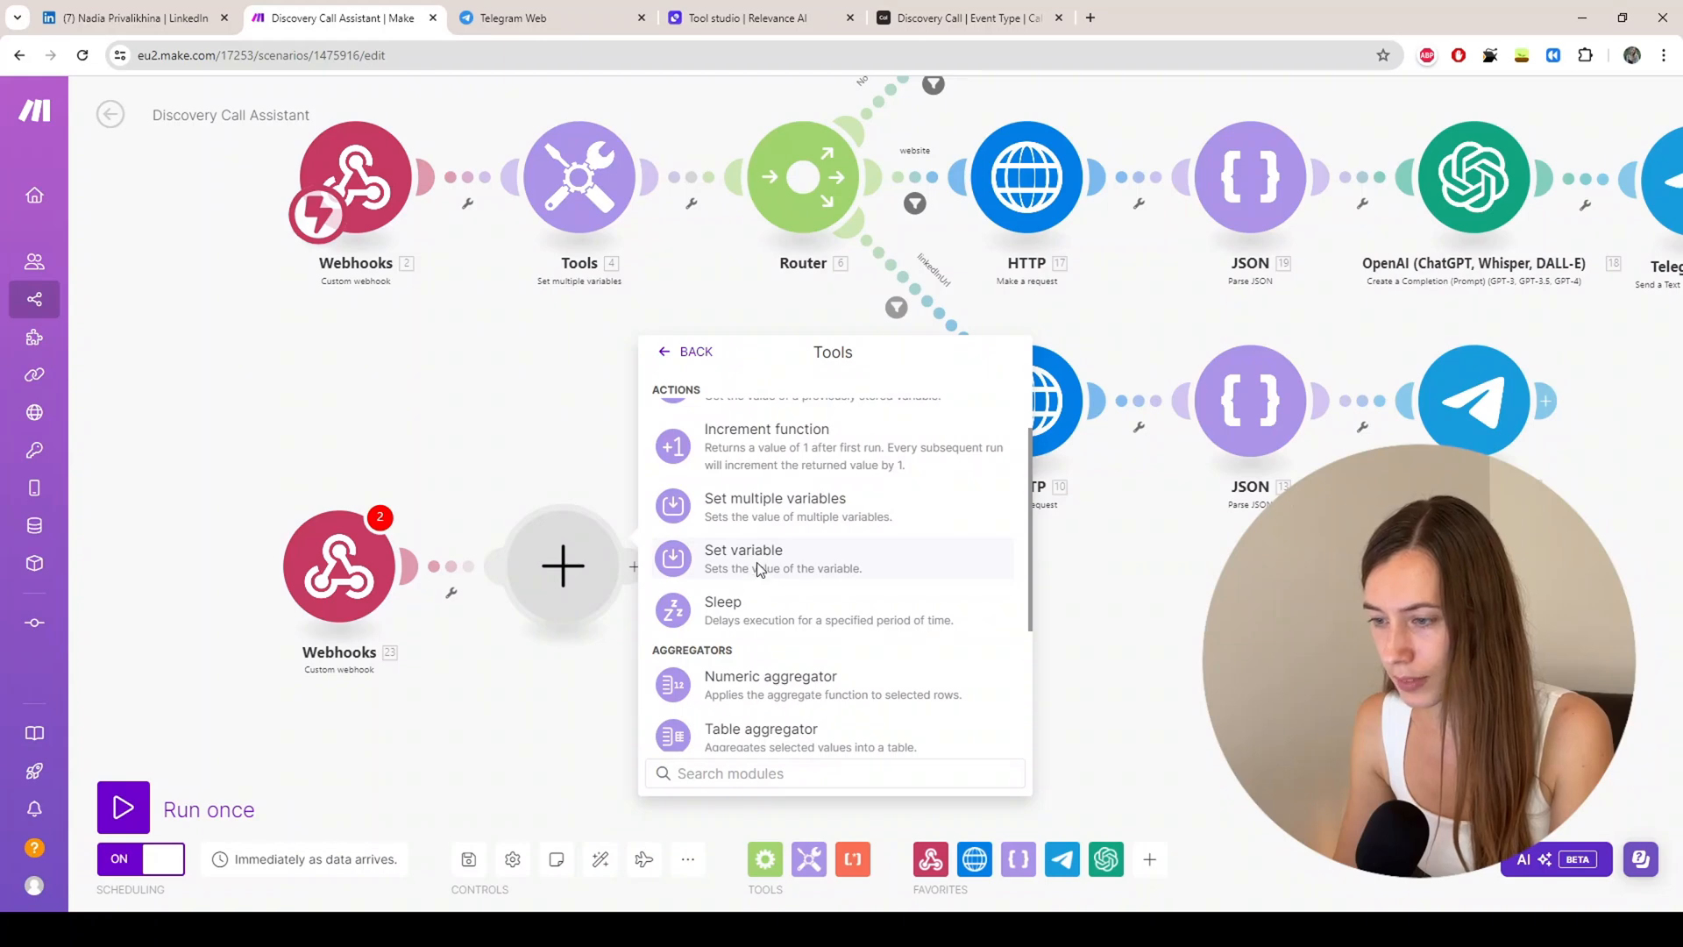
pyautogui.click(759, 561)
pyautogui.click(583, 186)
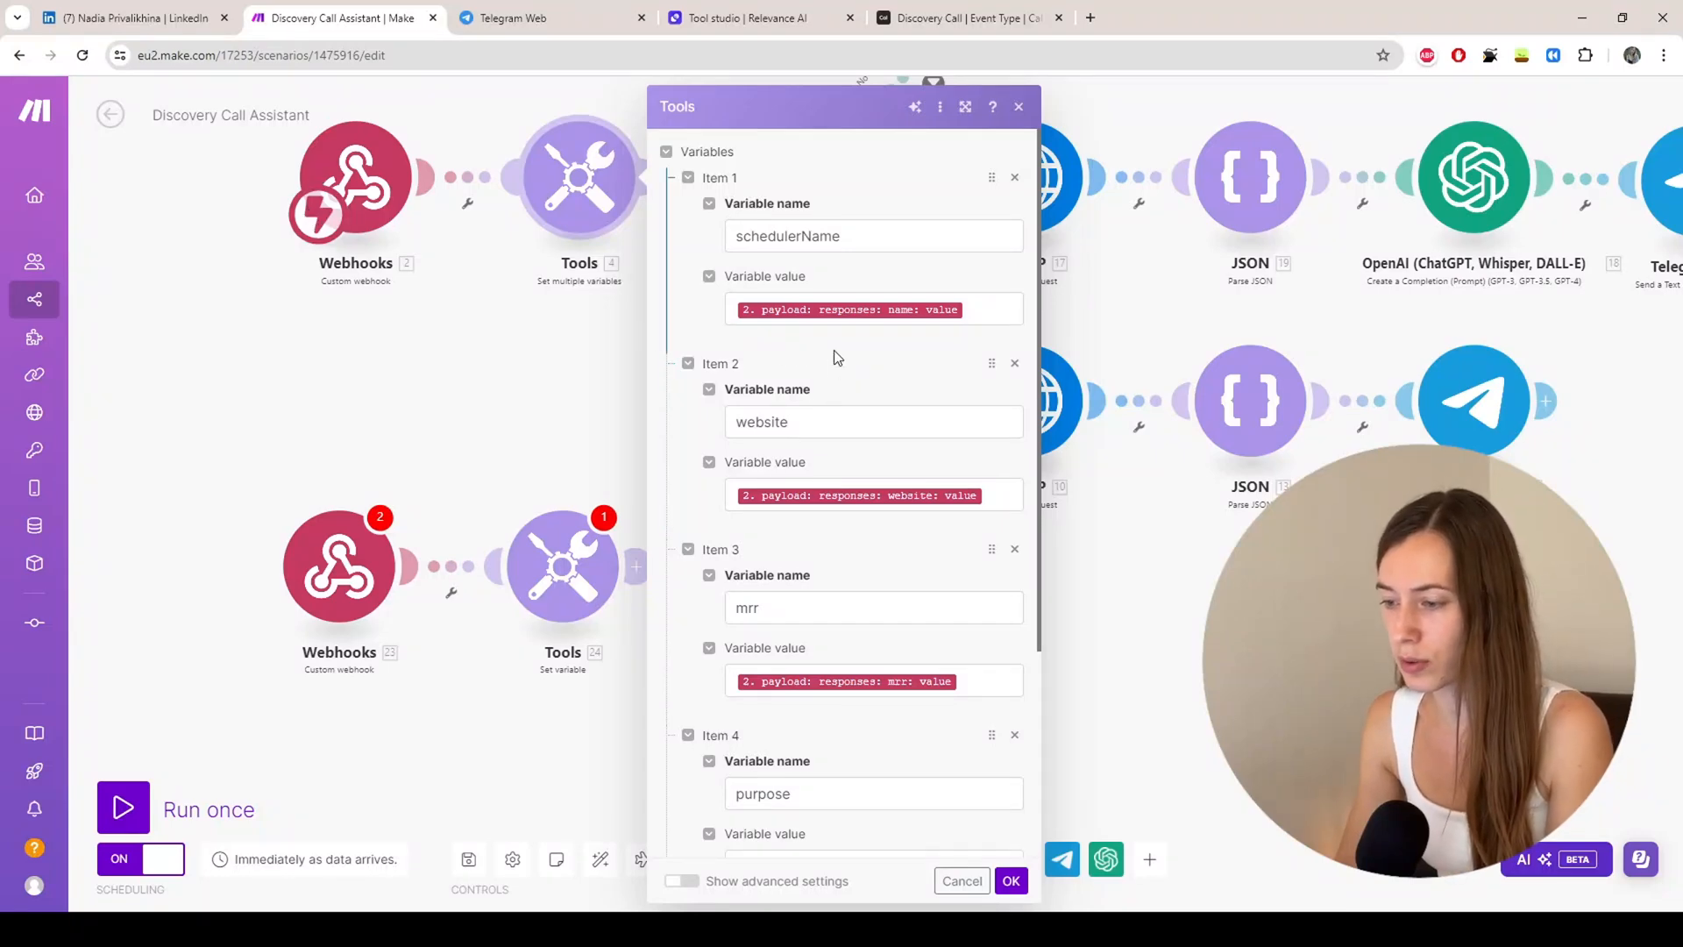
# Step: Close the Tools variables and run only the lower Webhooks module, which raises the scenario-errors warning
pyautogui.scroll(-3, 834, 353)
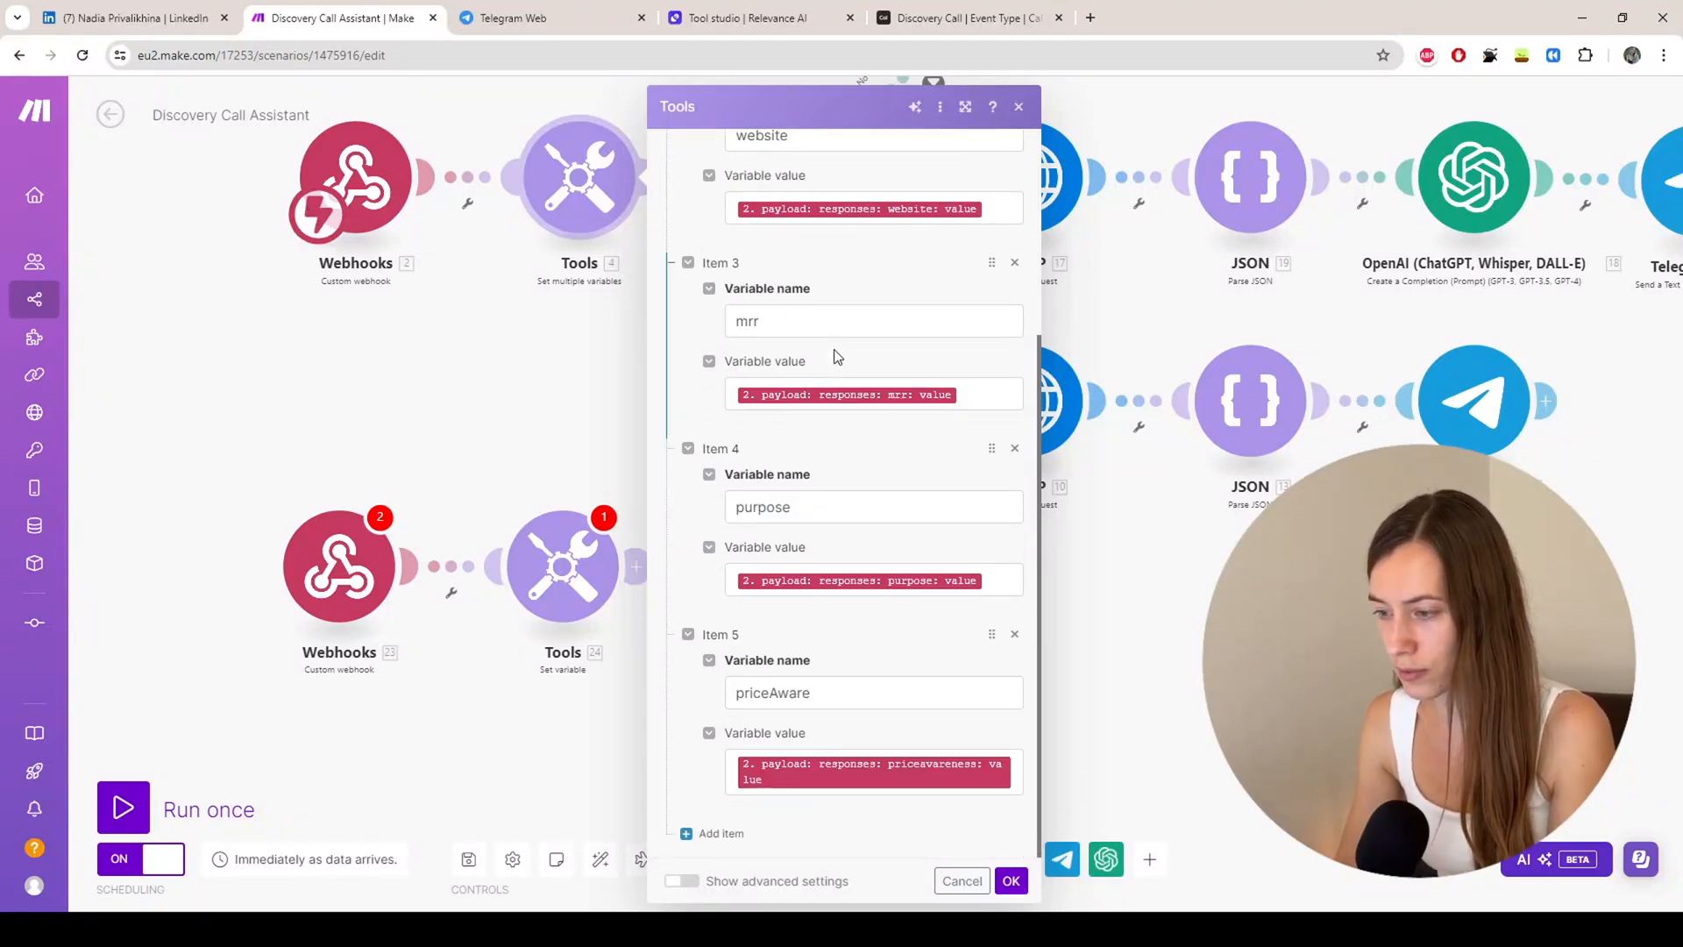
pyautogui.click(1020, 108)
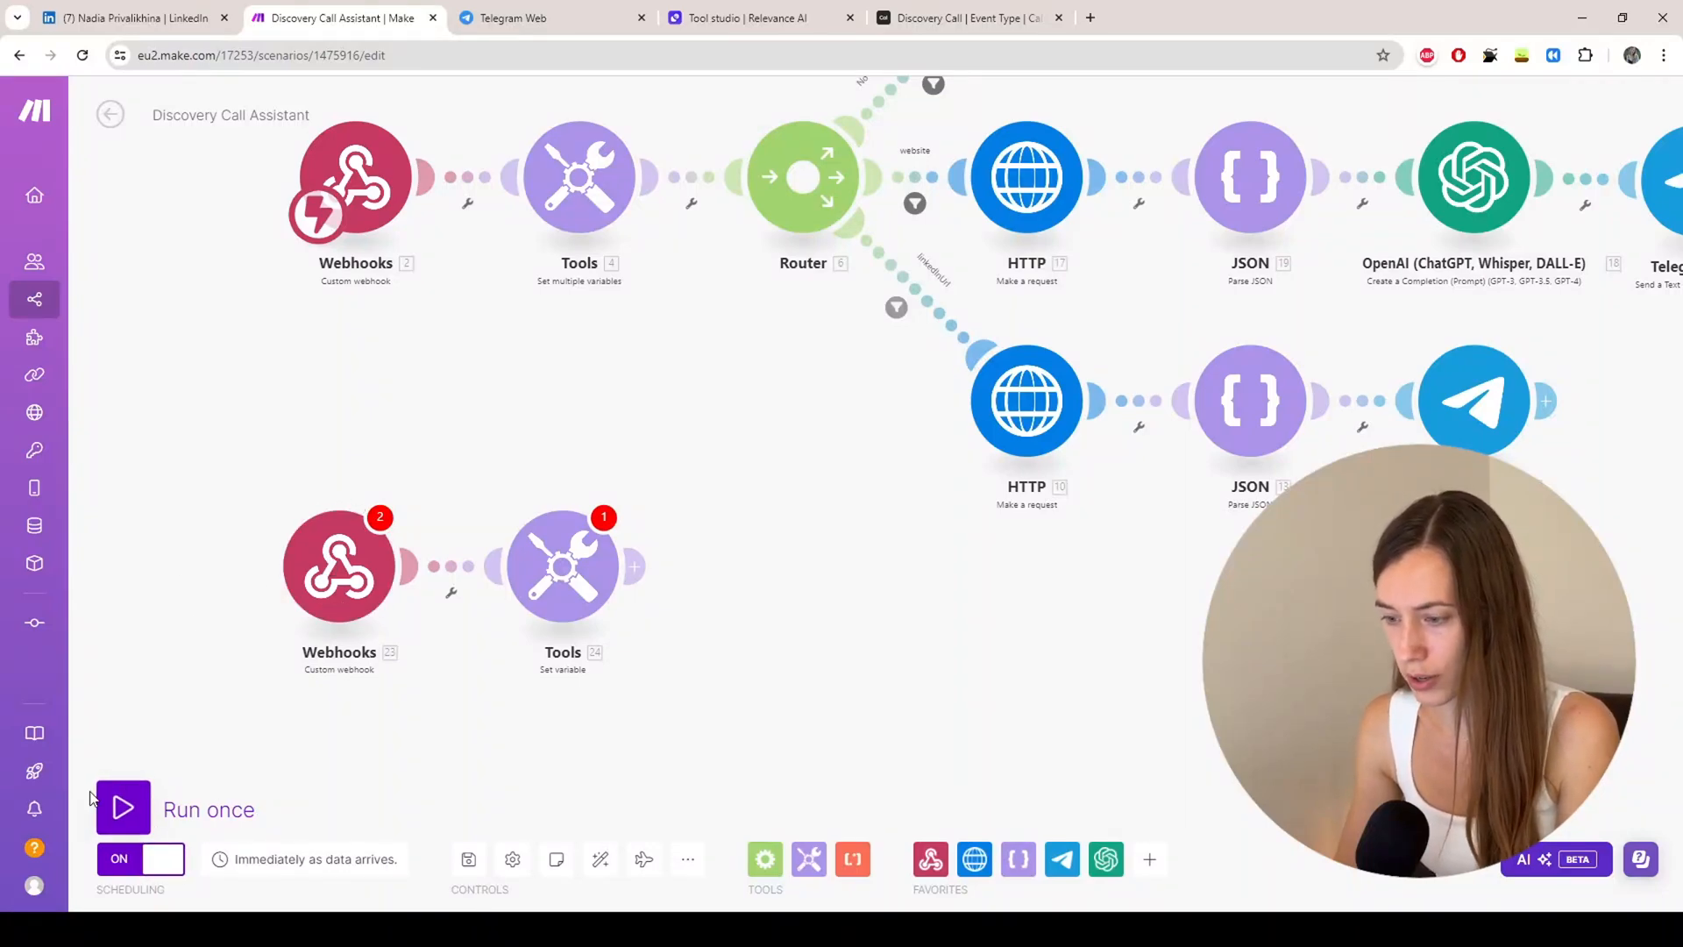
pyautogui.rightClick(357, 568)
pyautogui.click(405, 608)
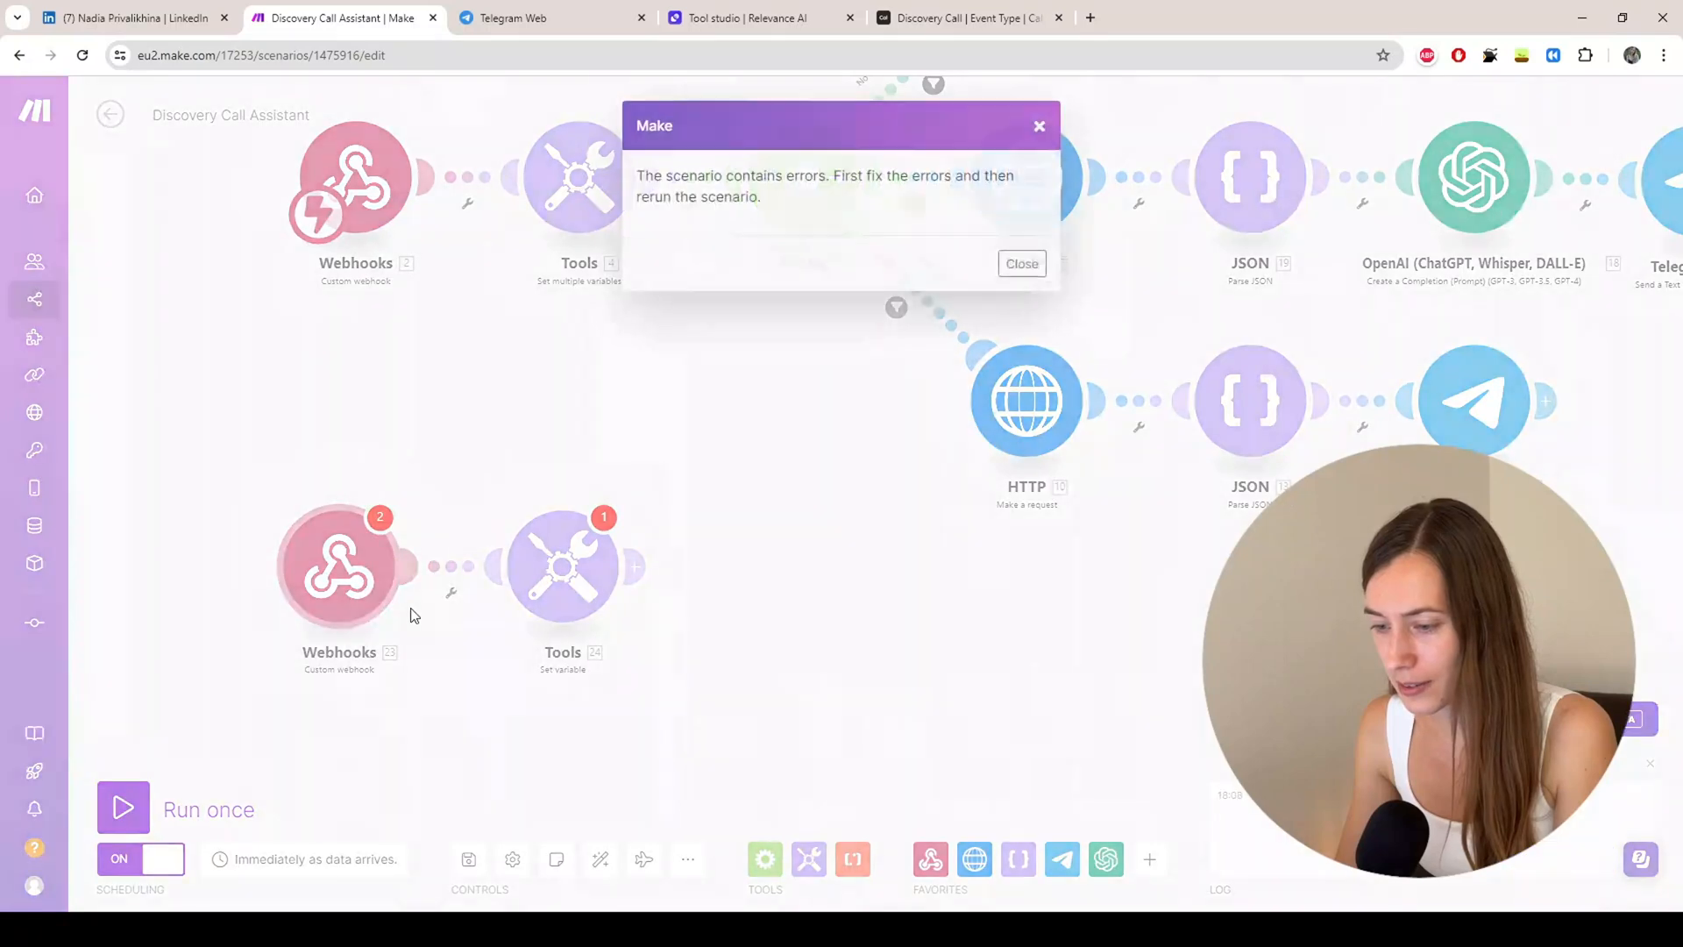
# Step: Dismiss the errors message and start the Integration Webhooks, Tools scenario waiting for data, then go to Cal.com
pyautogui.click(1022, 266)
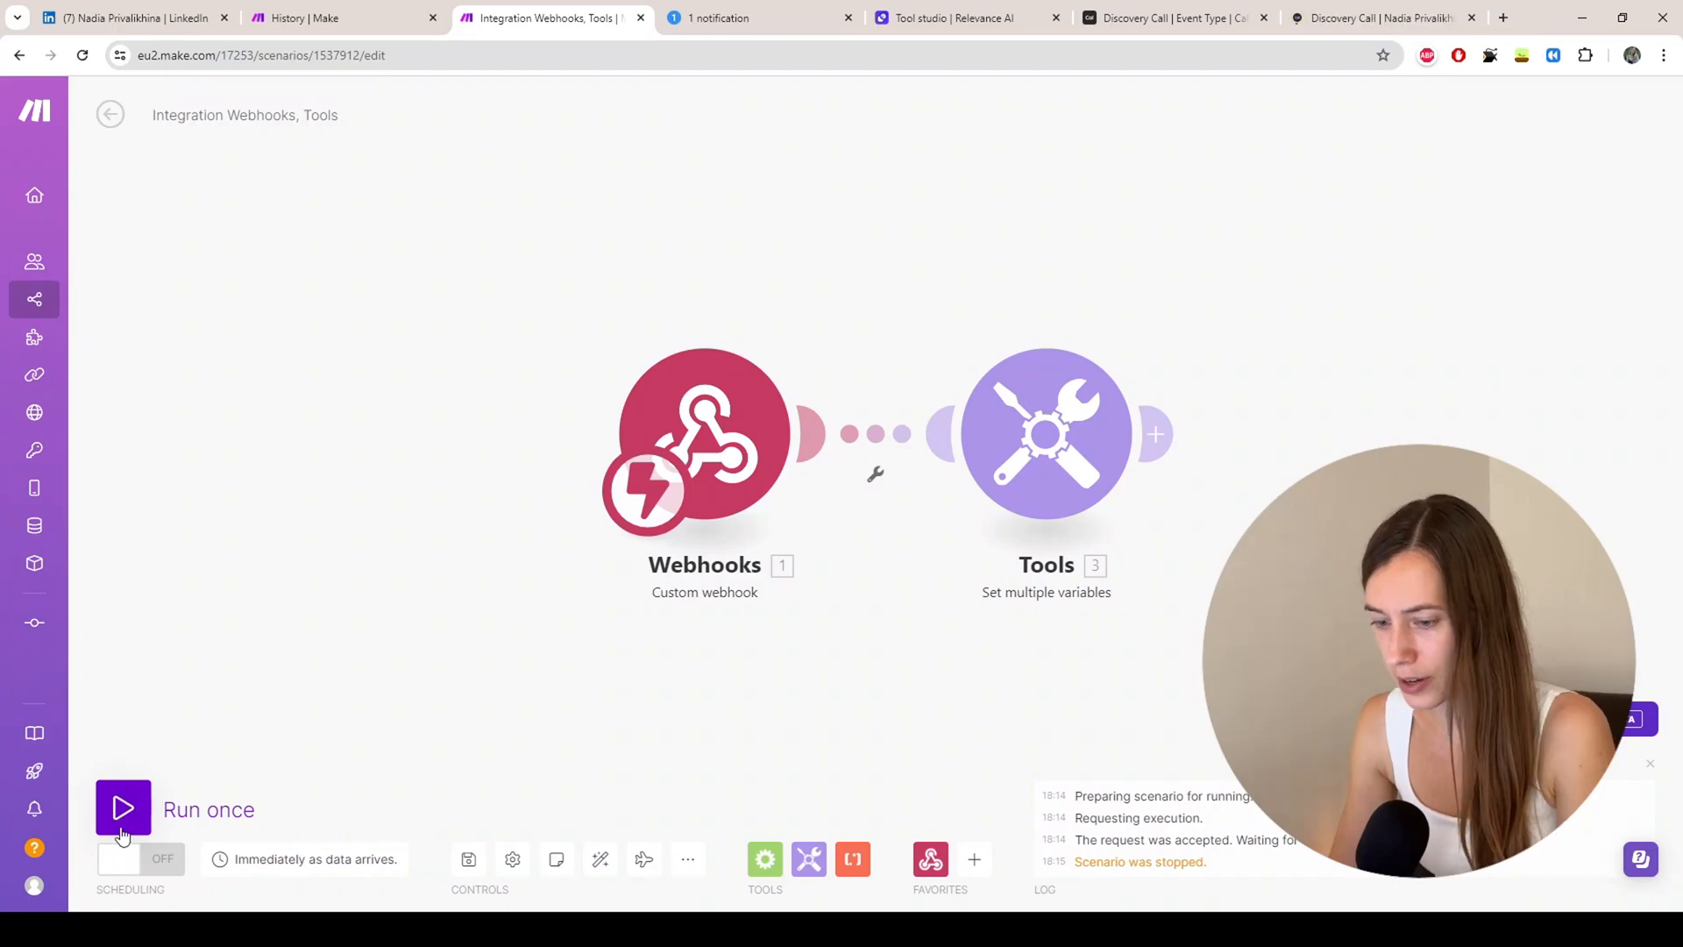
pyautogui.click(138, 813)
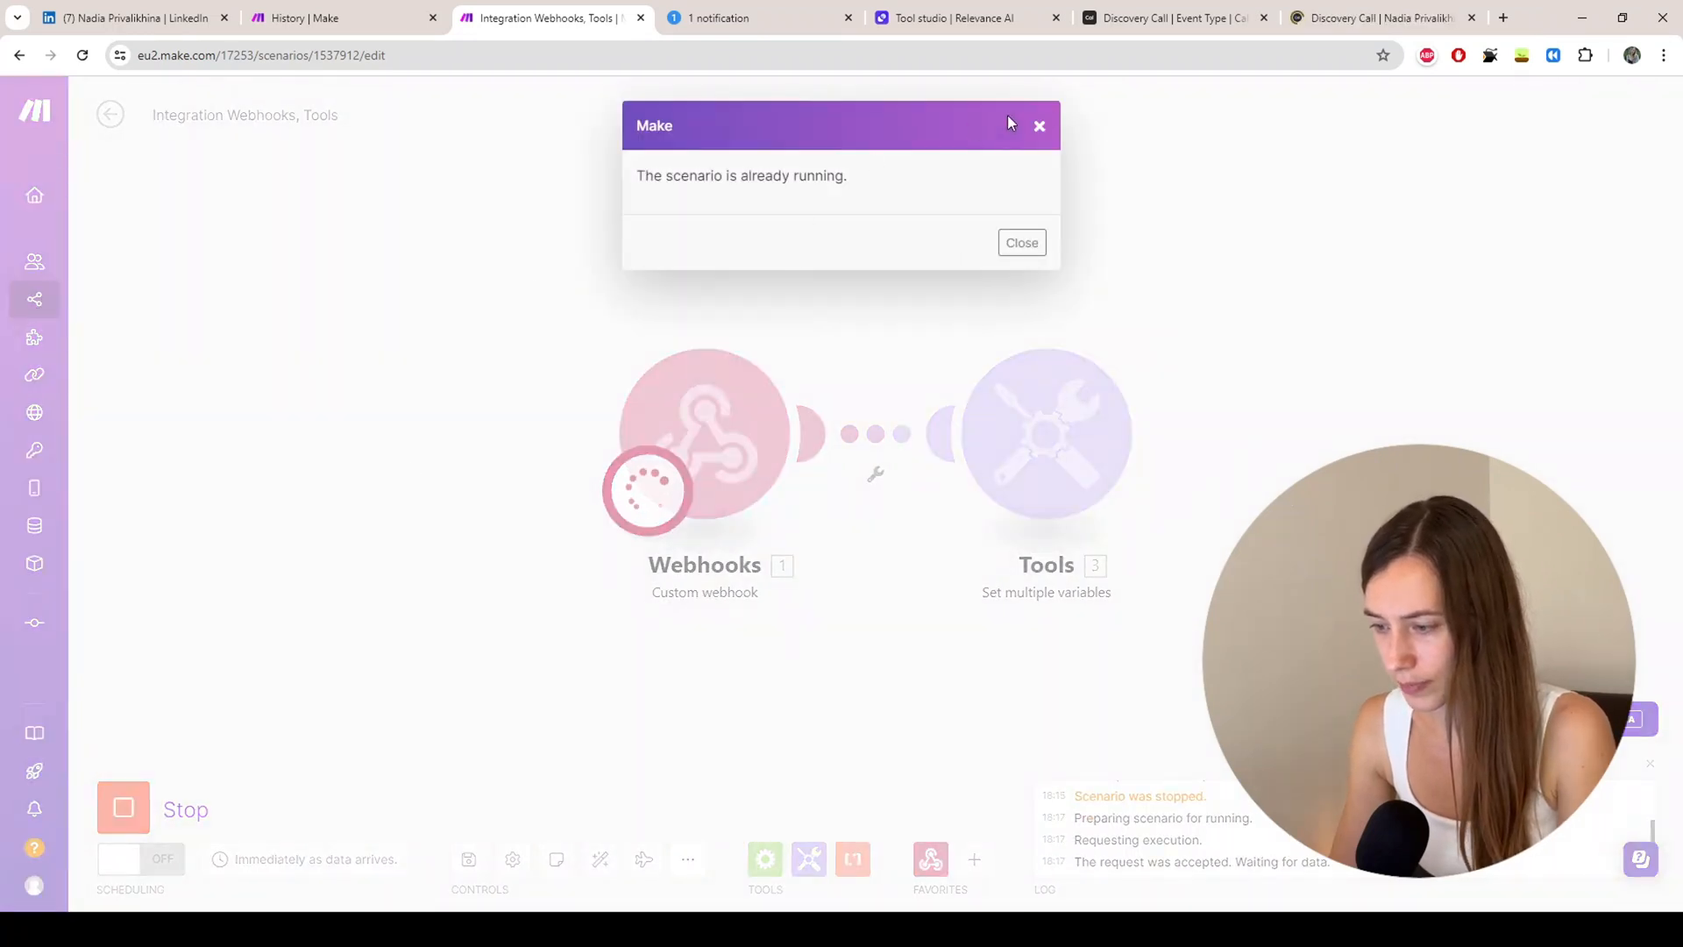
pyautogui.click(1041, 128)
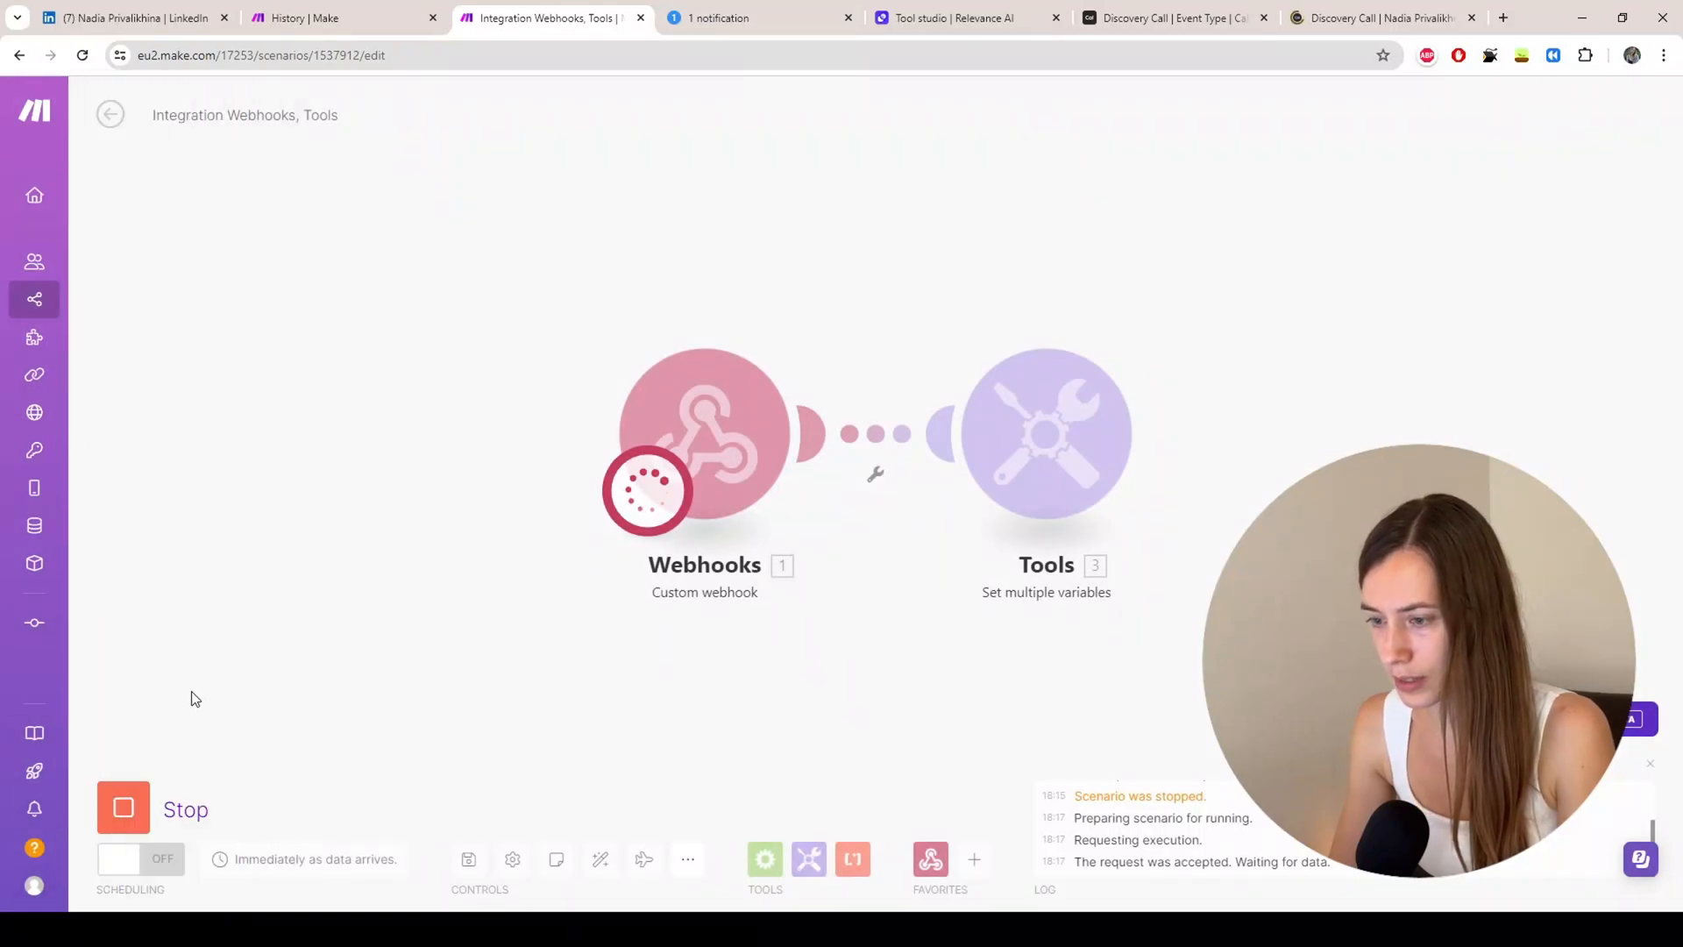
pyautogui.click(1336, 23)
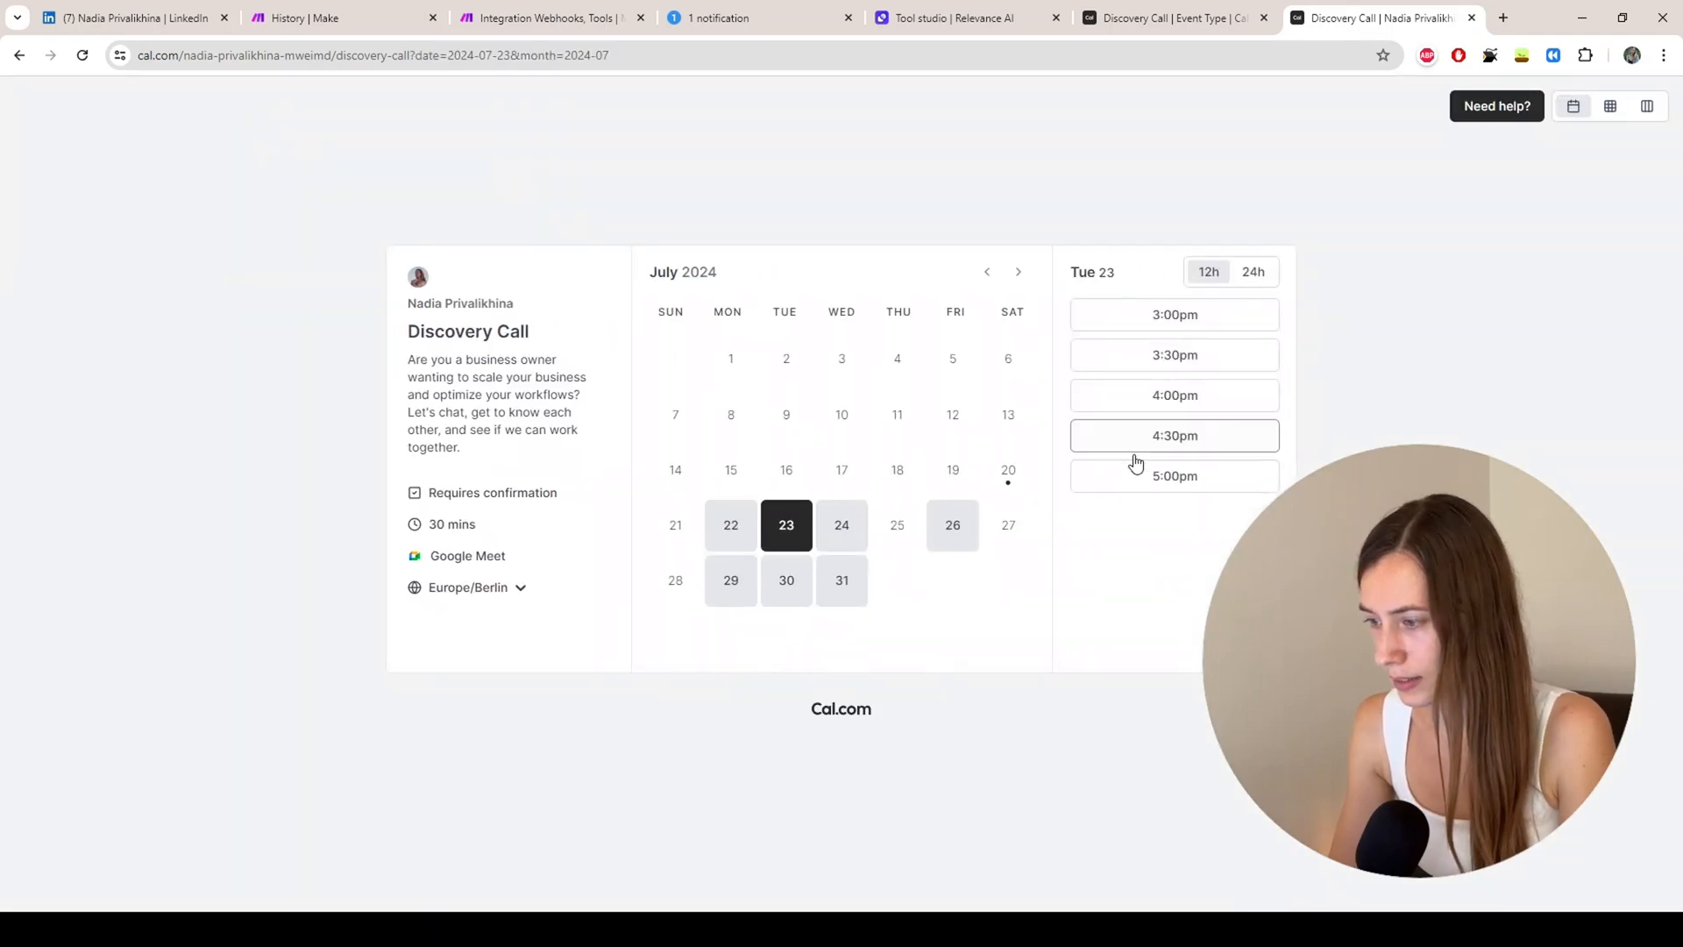
# Step: Book the July 23 5:00pm Discovery Call with a LinkedIn URL, $15k-$40k MRR, description '333', and accepted pricing
pyautogui.click(1137, 481)
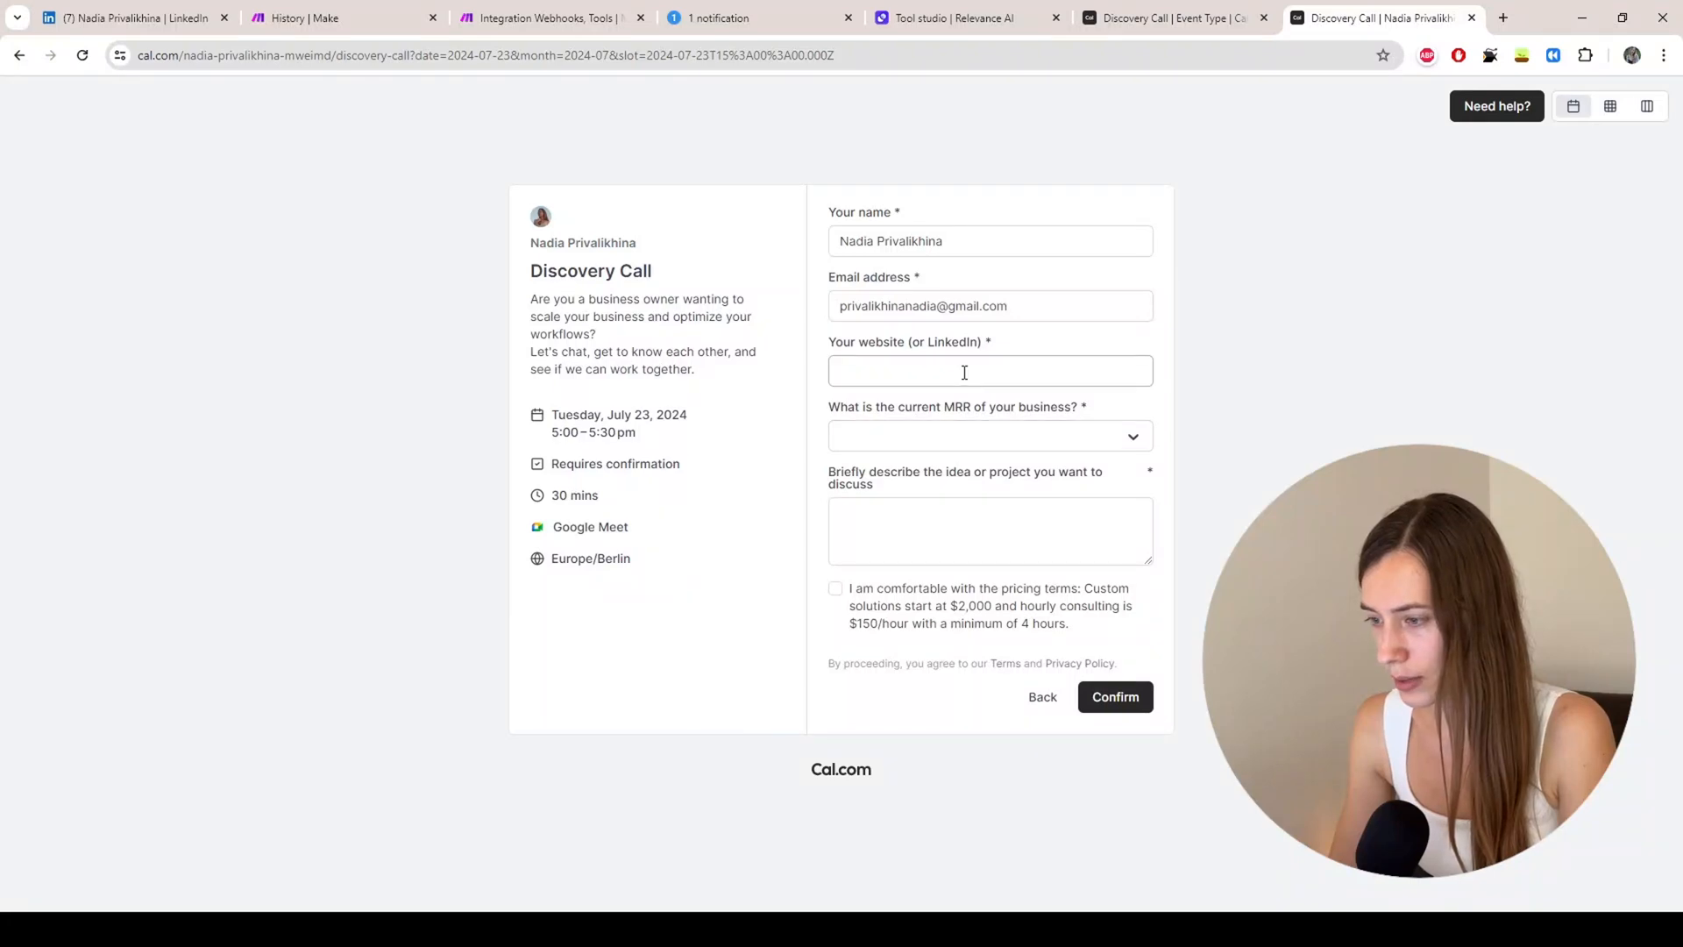
pyautogui.click(965, 373)
pyautogui.click(960, 412)
pyautogui.click(960, 429)
pyautogui.click(907, 528)
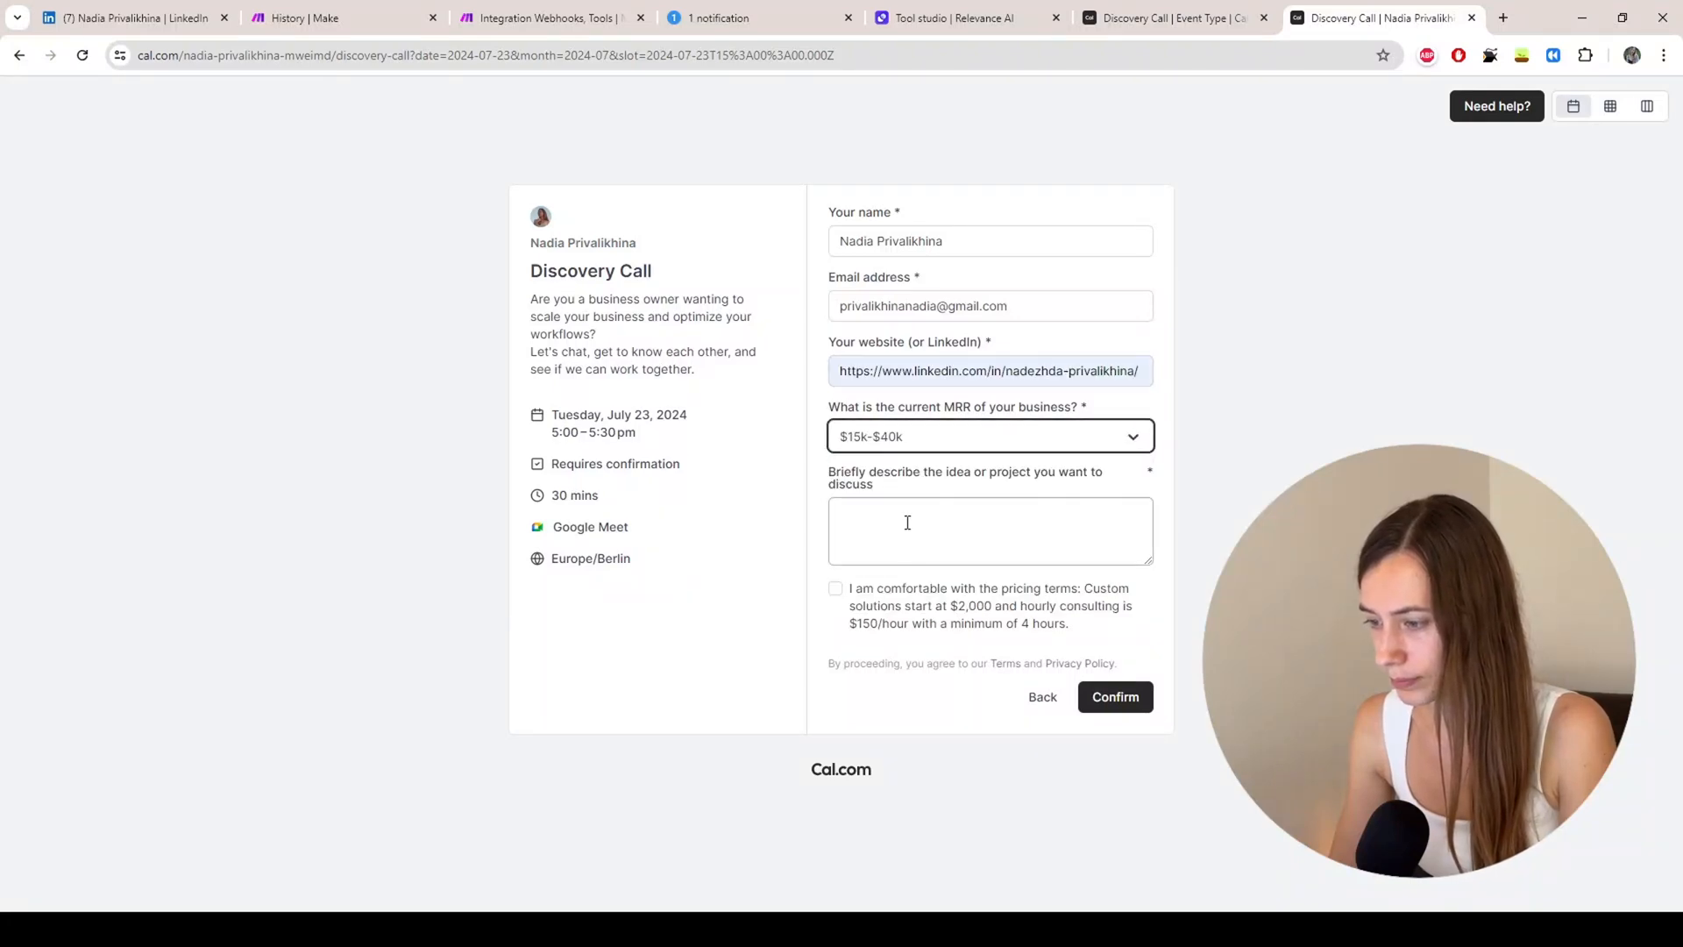
pyautogui.write('333')
pyautogui.click(835, 589)
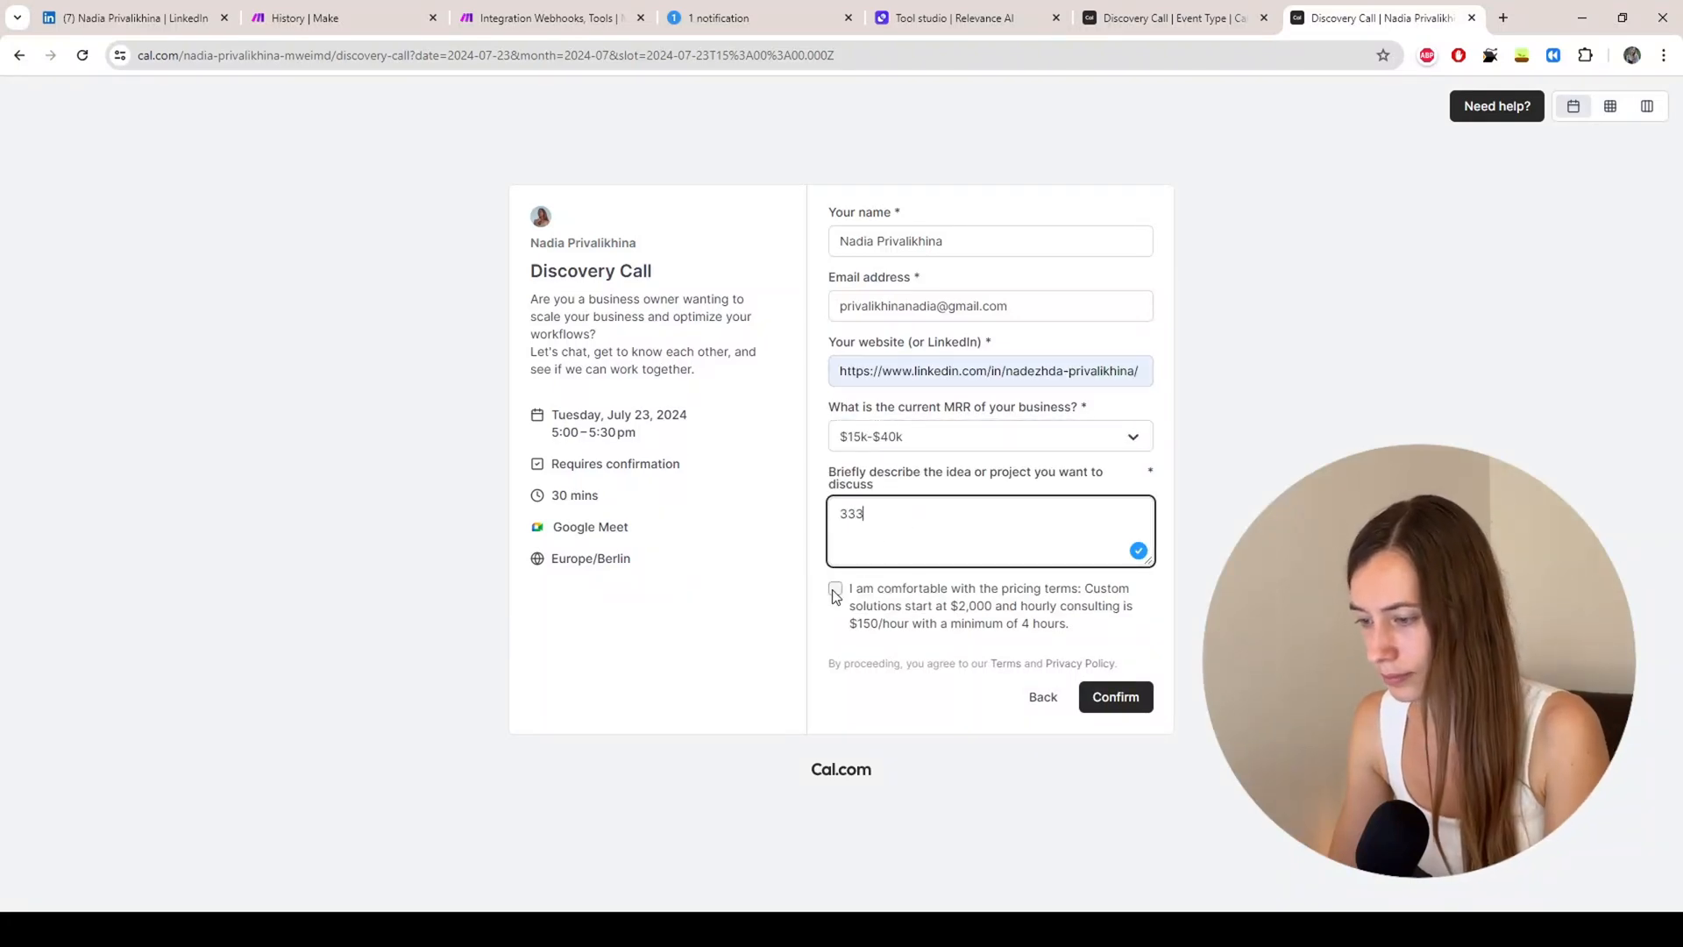
pyautogui.click(1130, 704)
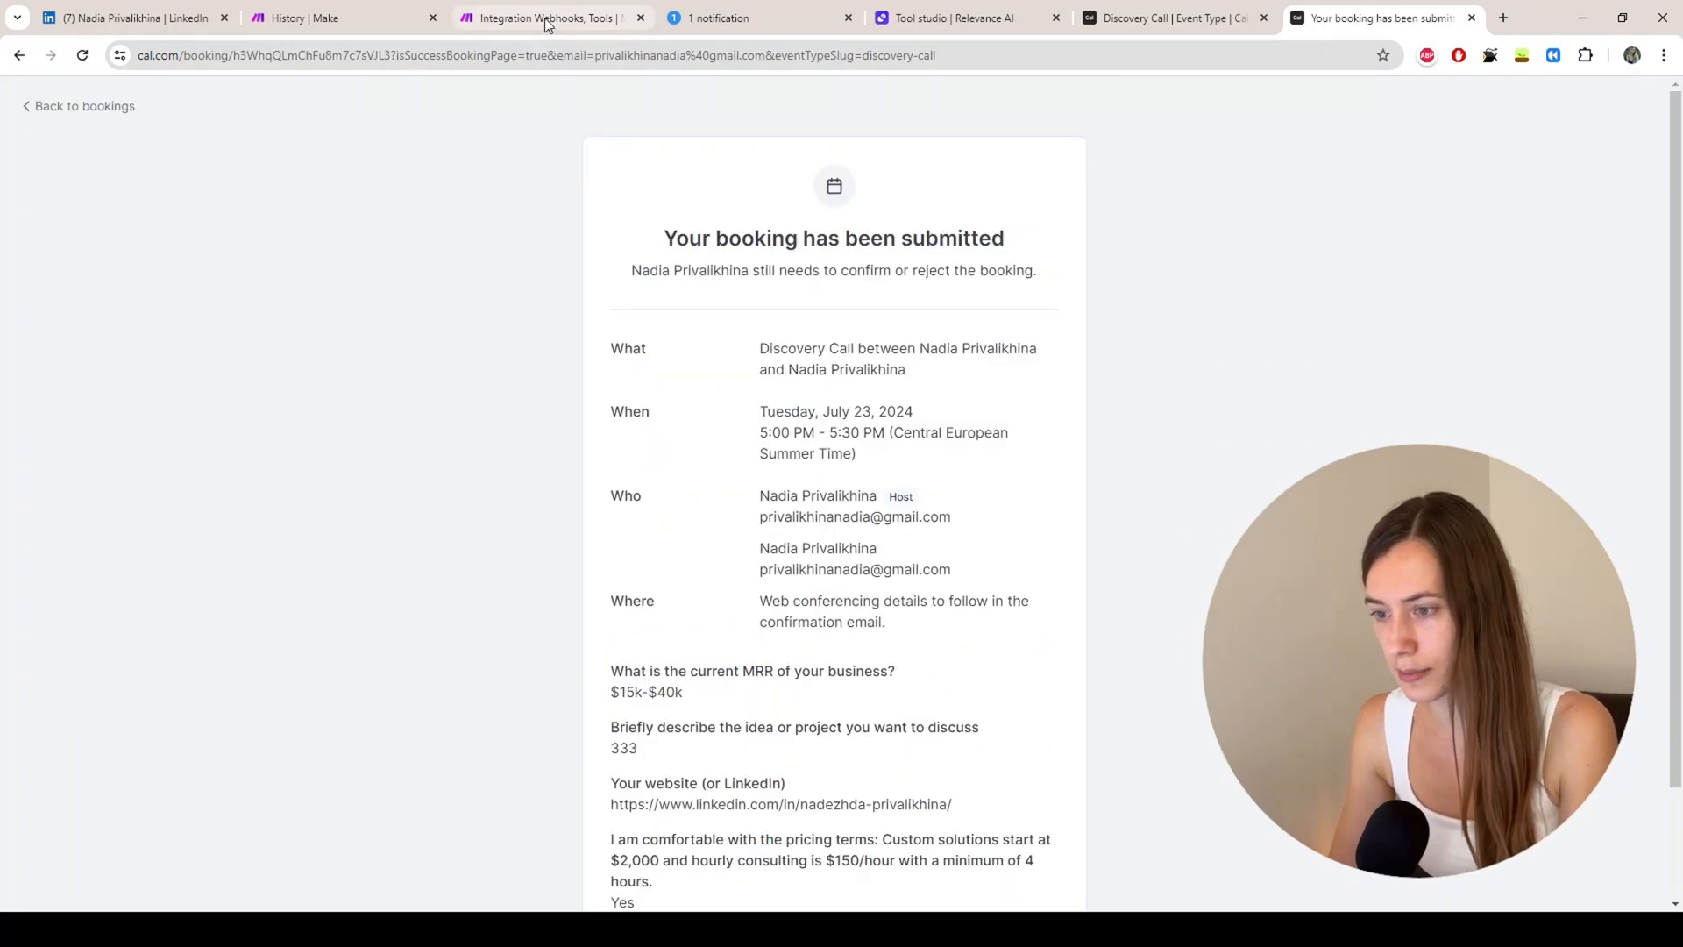
pyautogui.click(545, 19)
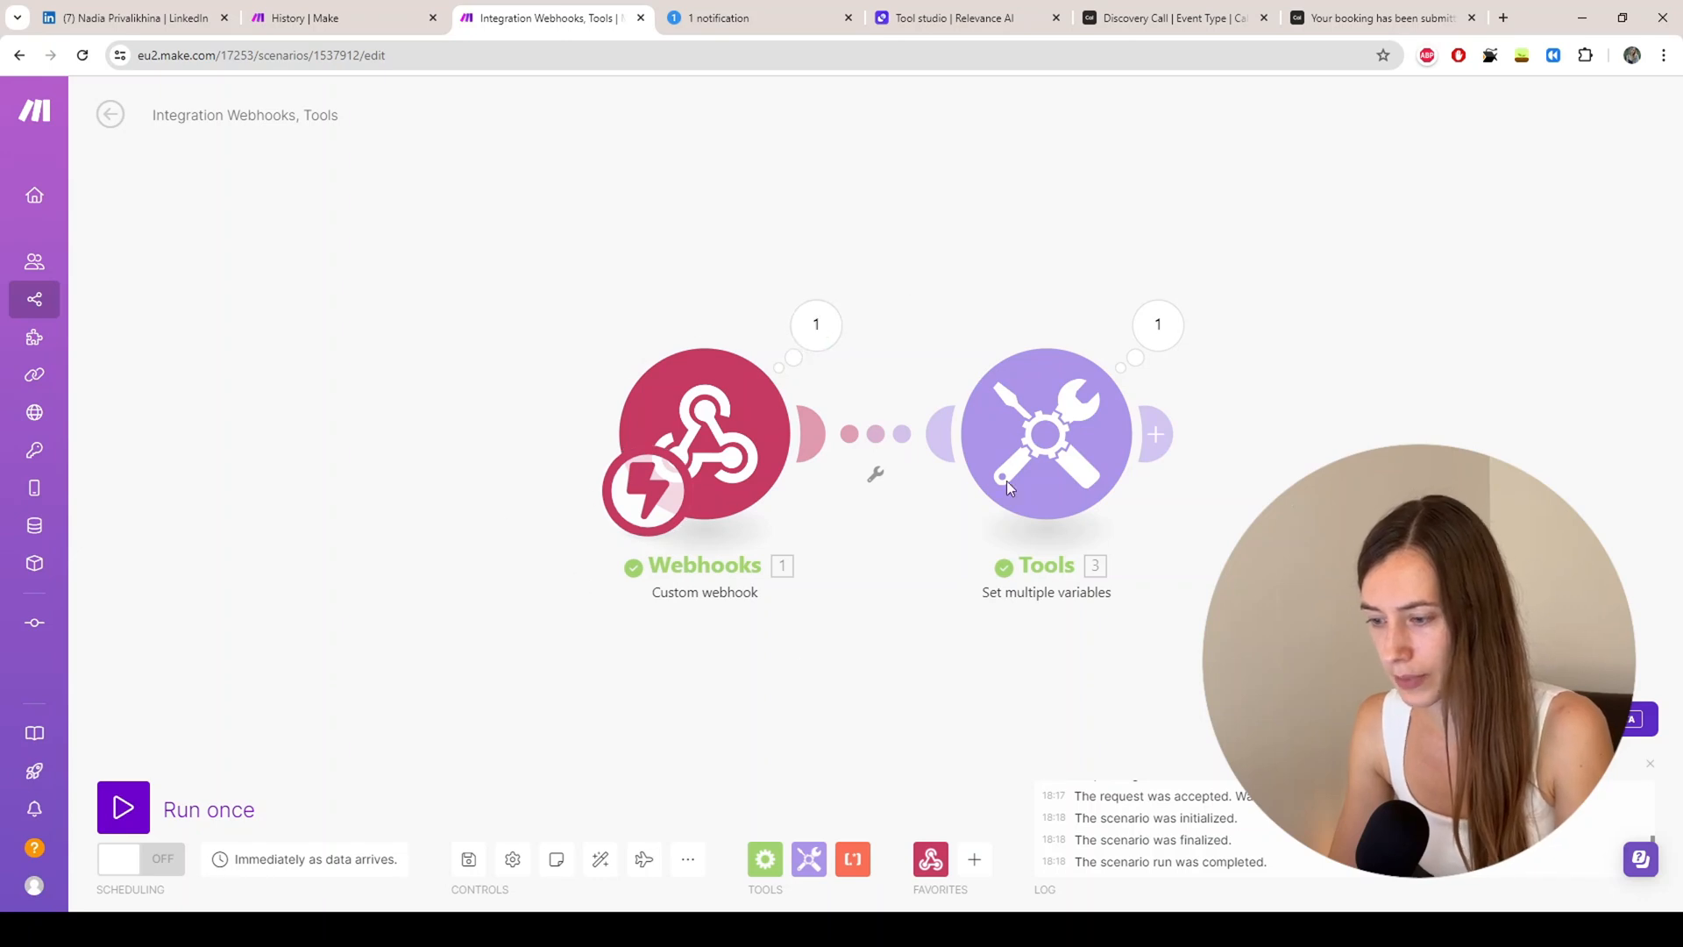
# Step: Inspect the webhook's received bundle with its payload fields expanded
pyautogui.click(813, 326)
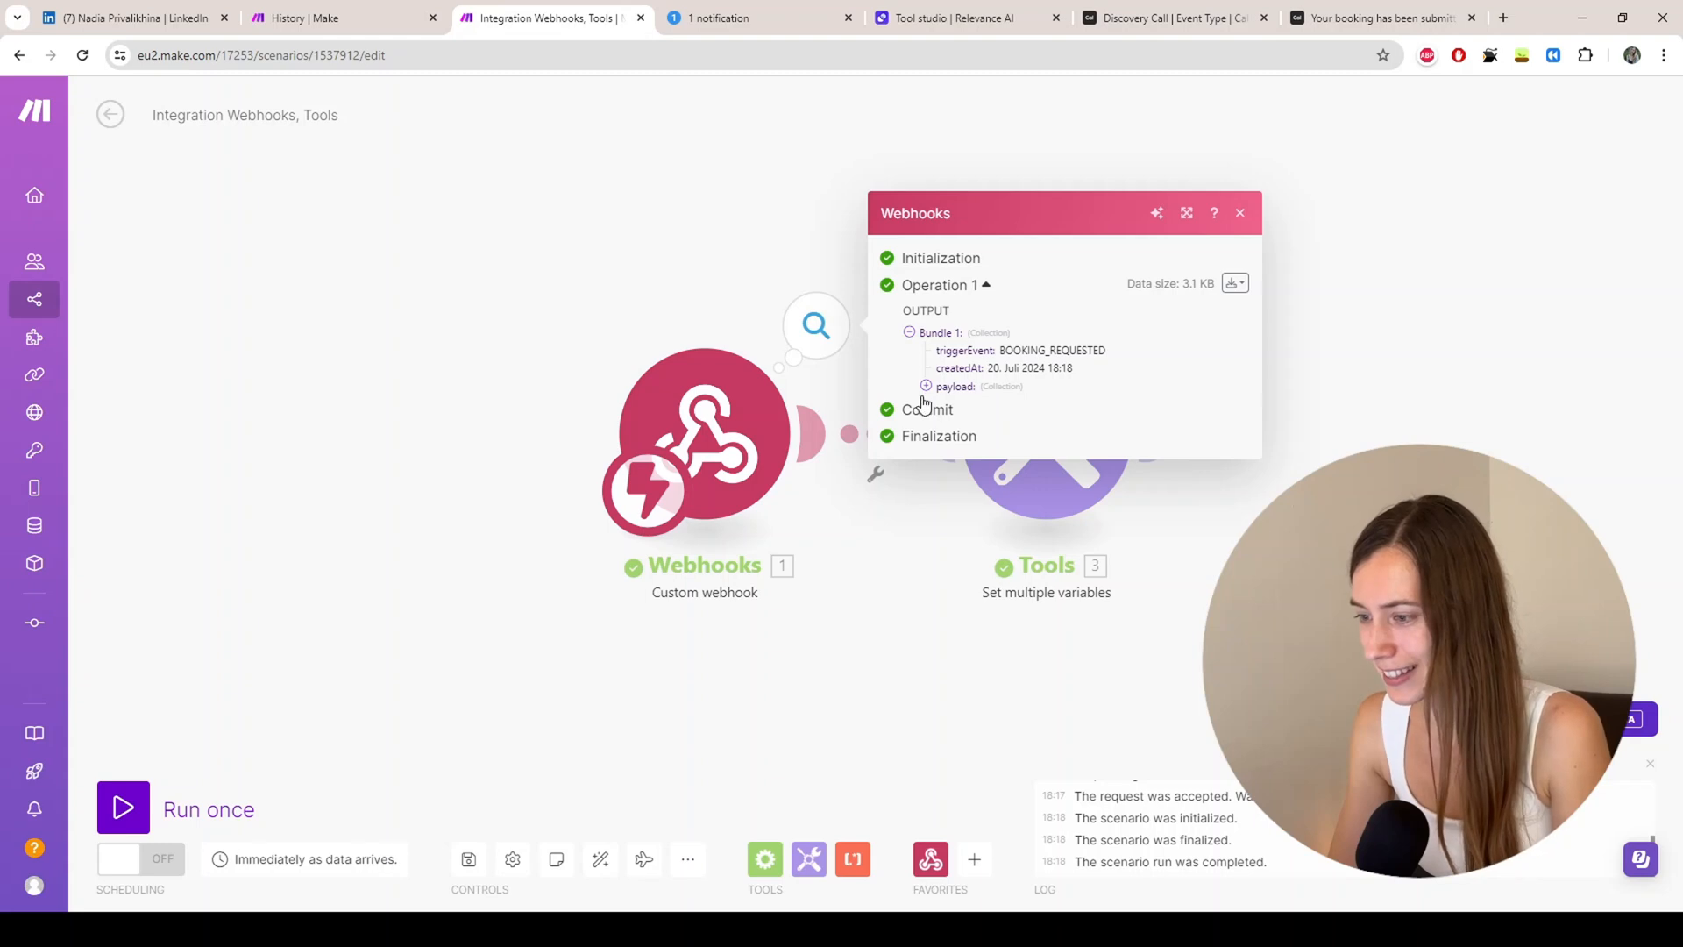
pyautogui.click(925, 386)
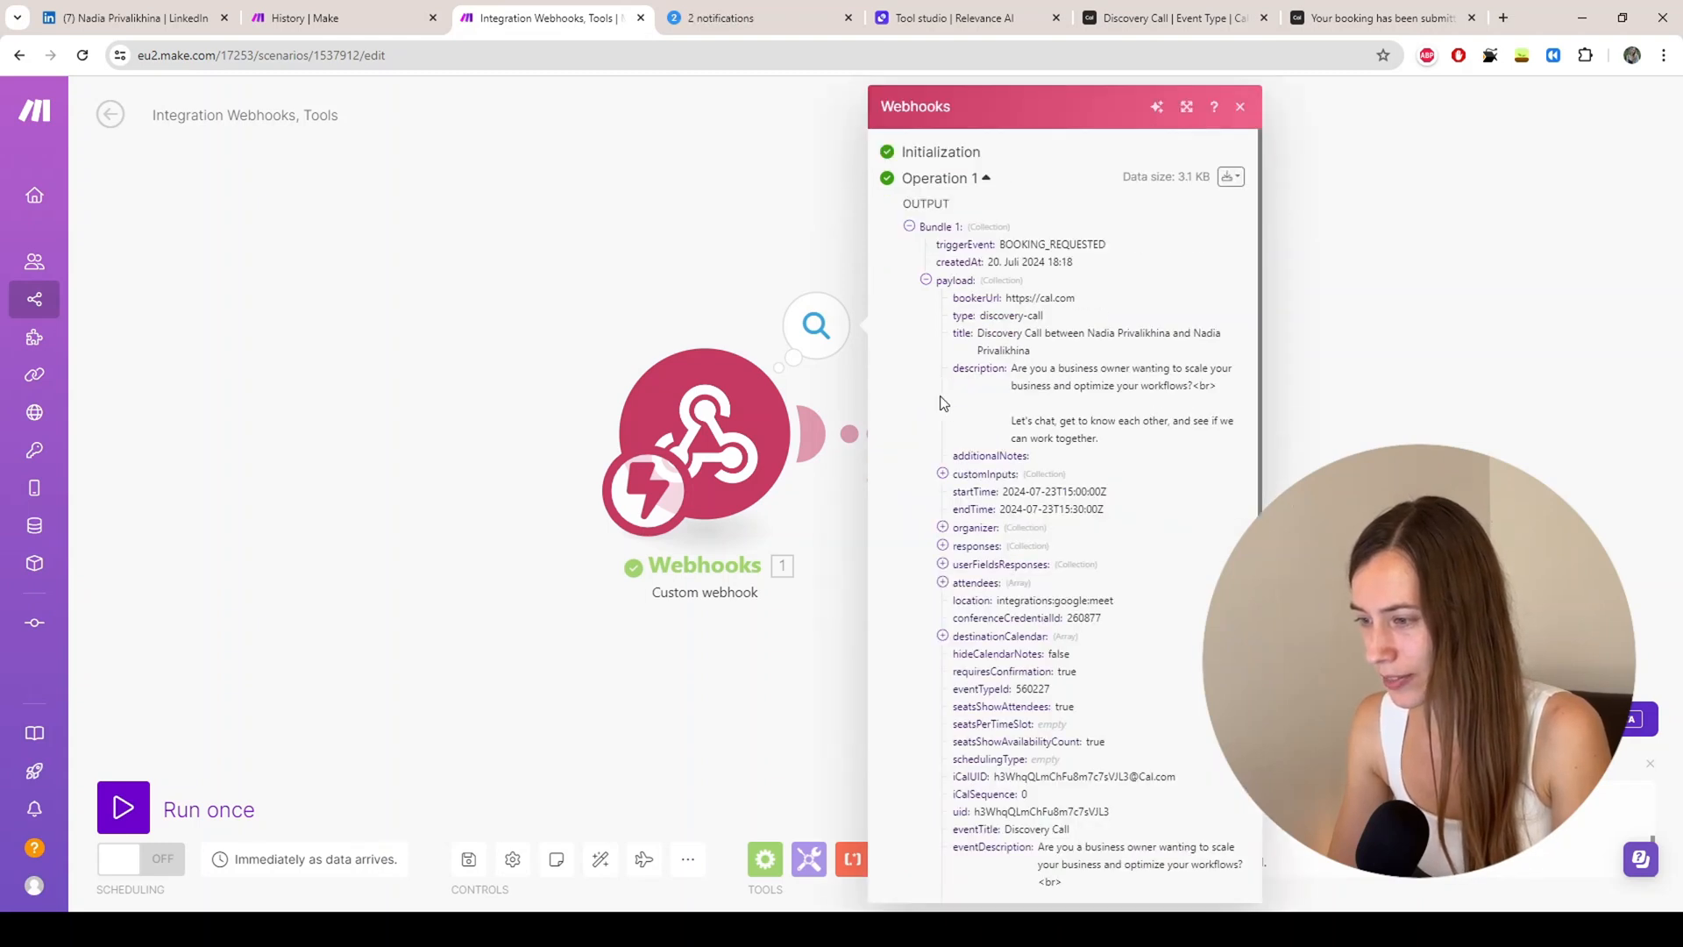
pyautogui.scroll(-3, 1043, 350)
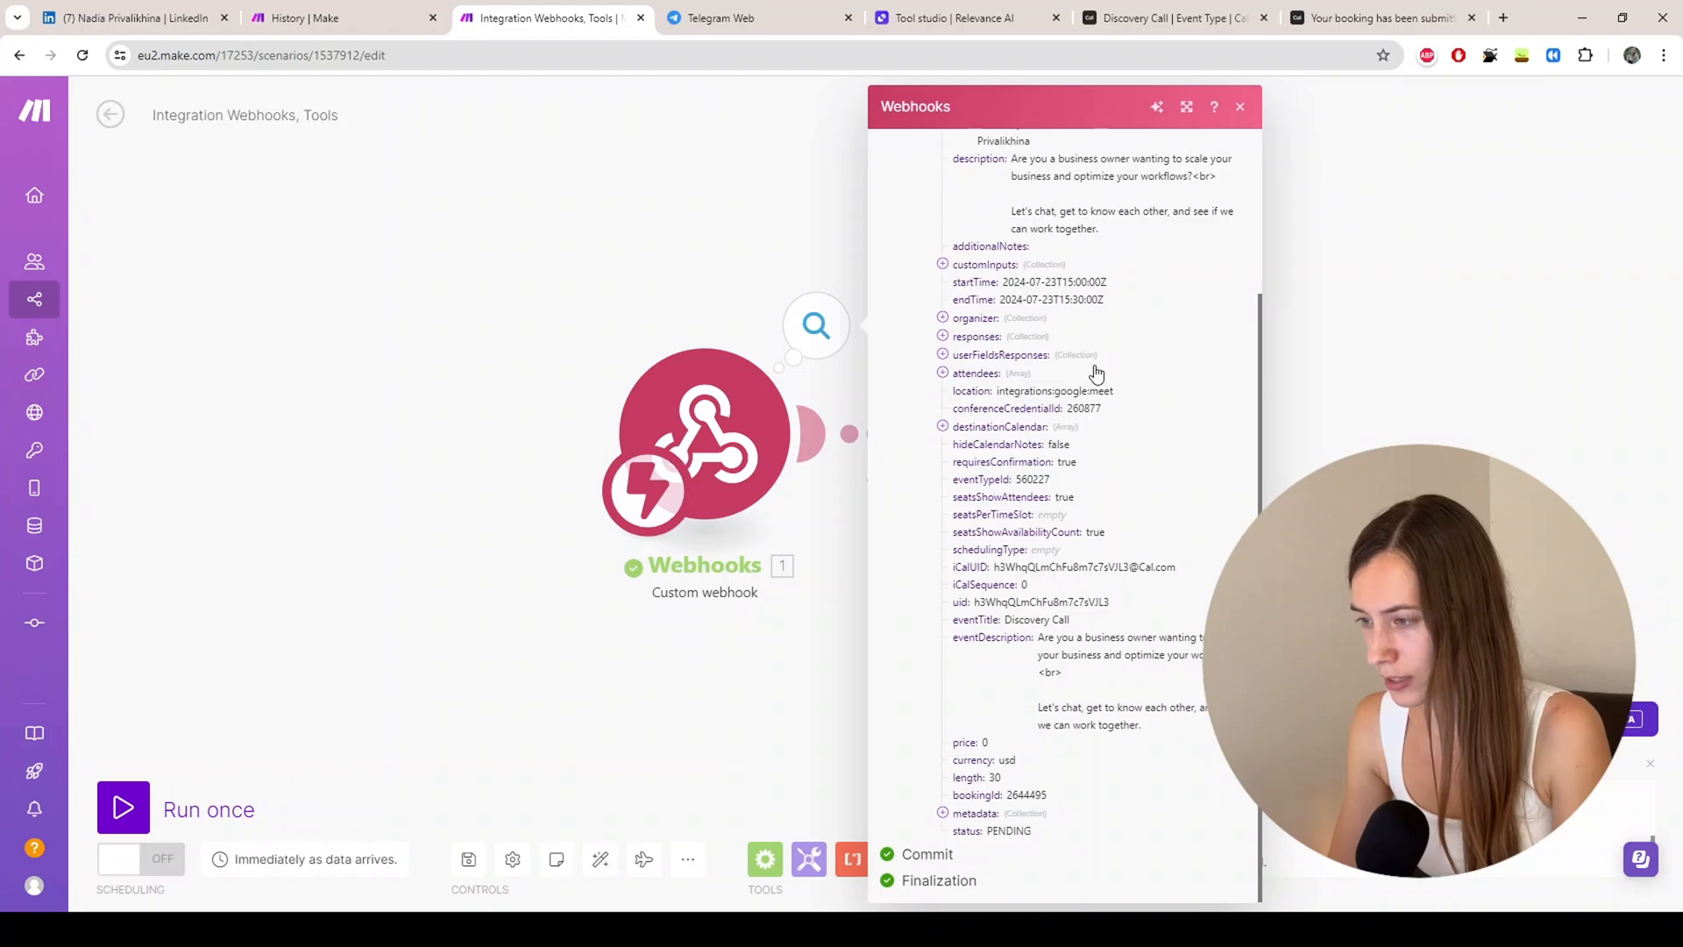
pyautogui.scroll(3, 1095, 373)
# Step: View the output bundle as JSON, checking the website, MRR and purpose answers
pyautogui.click(1230, 176)
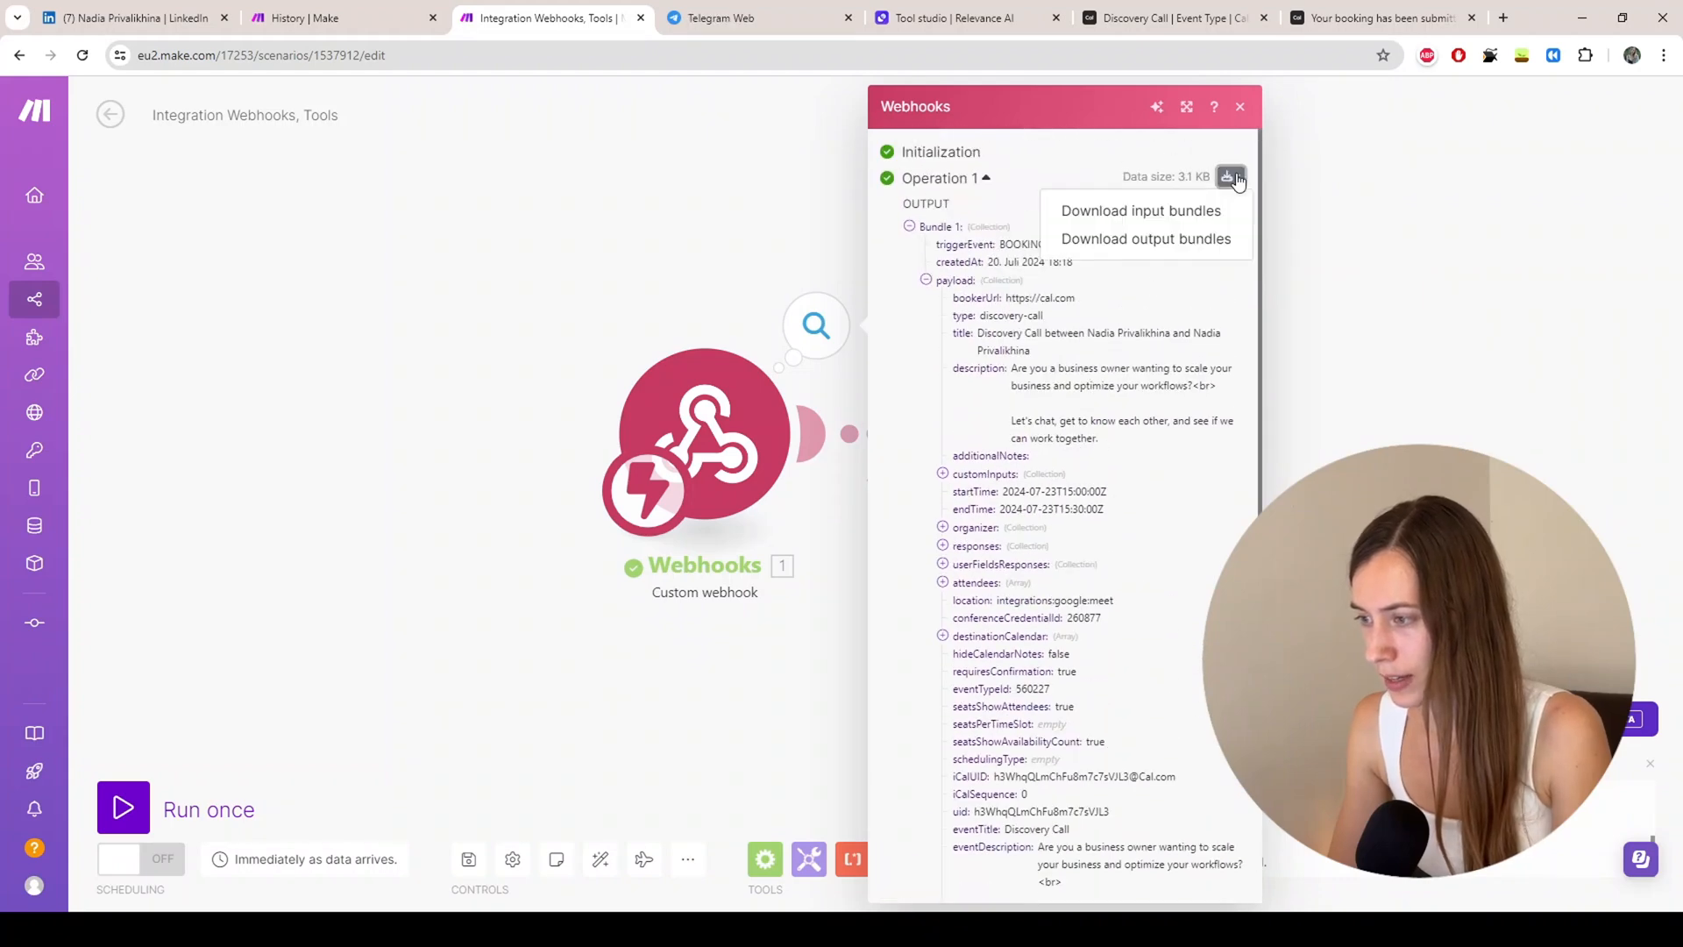
pyautogui.click(1192, 240)
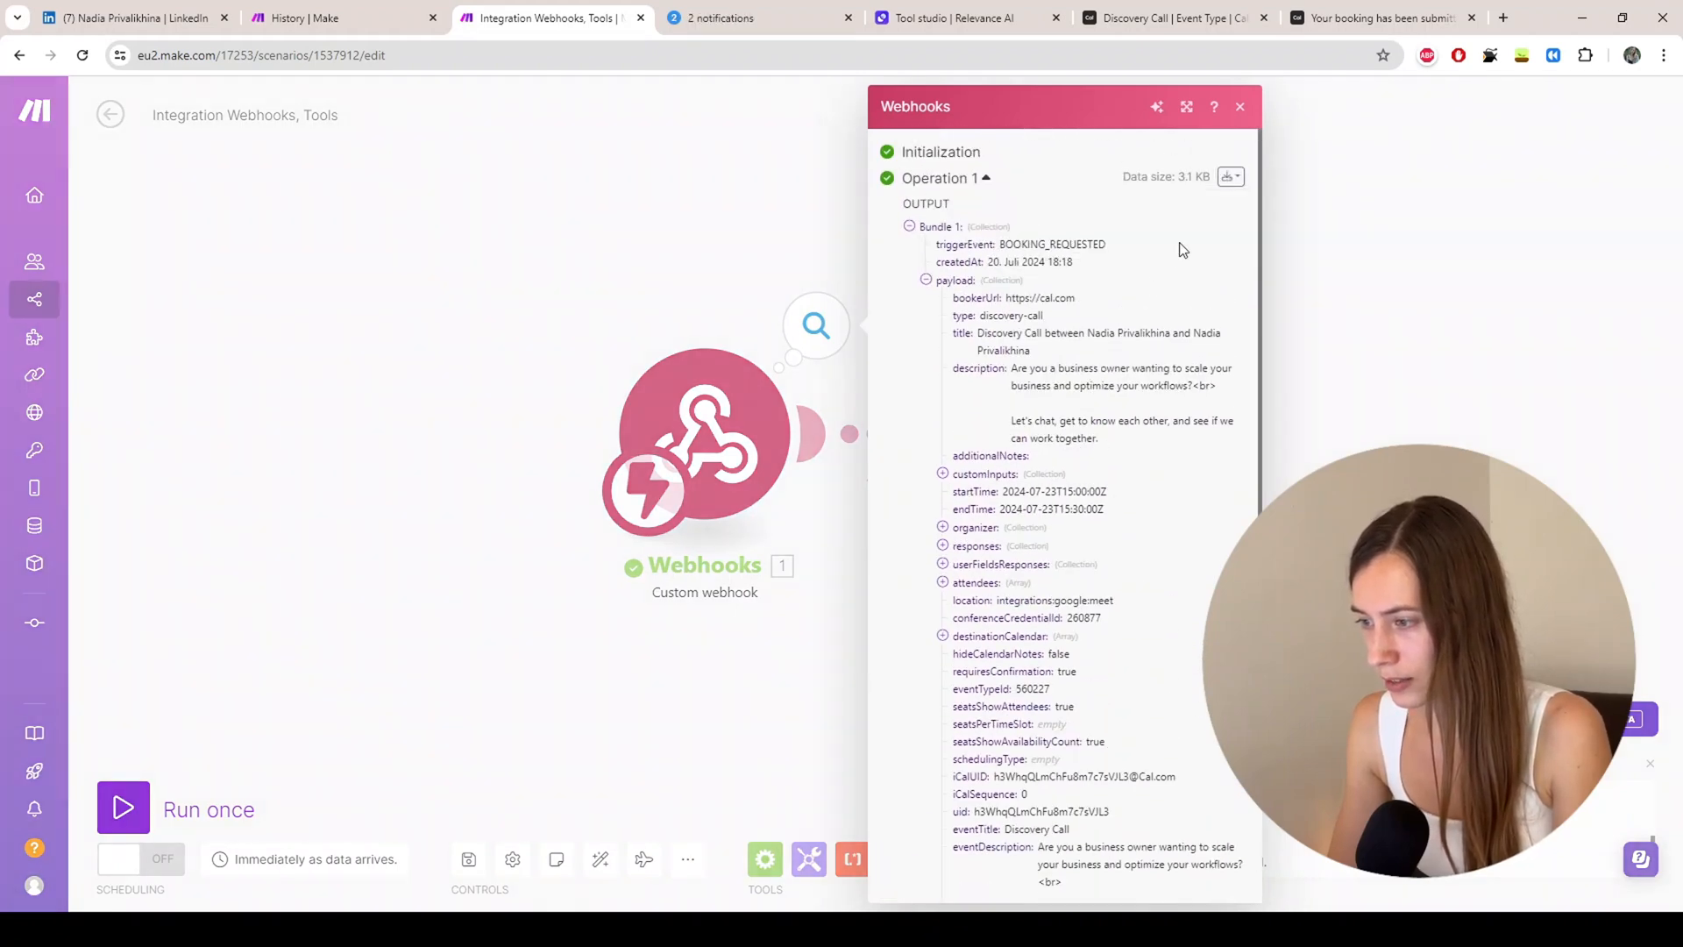
pyautogui.scroll(-15, 785, 275)
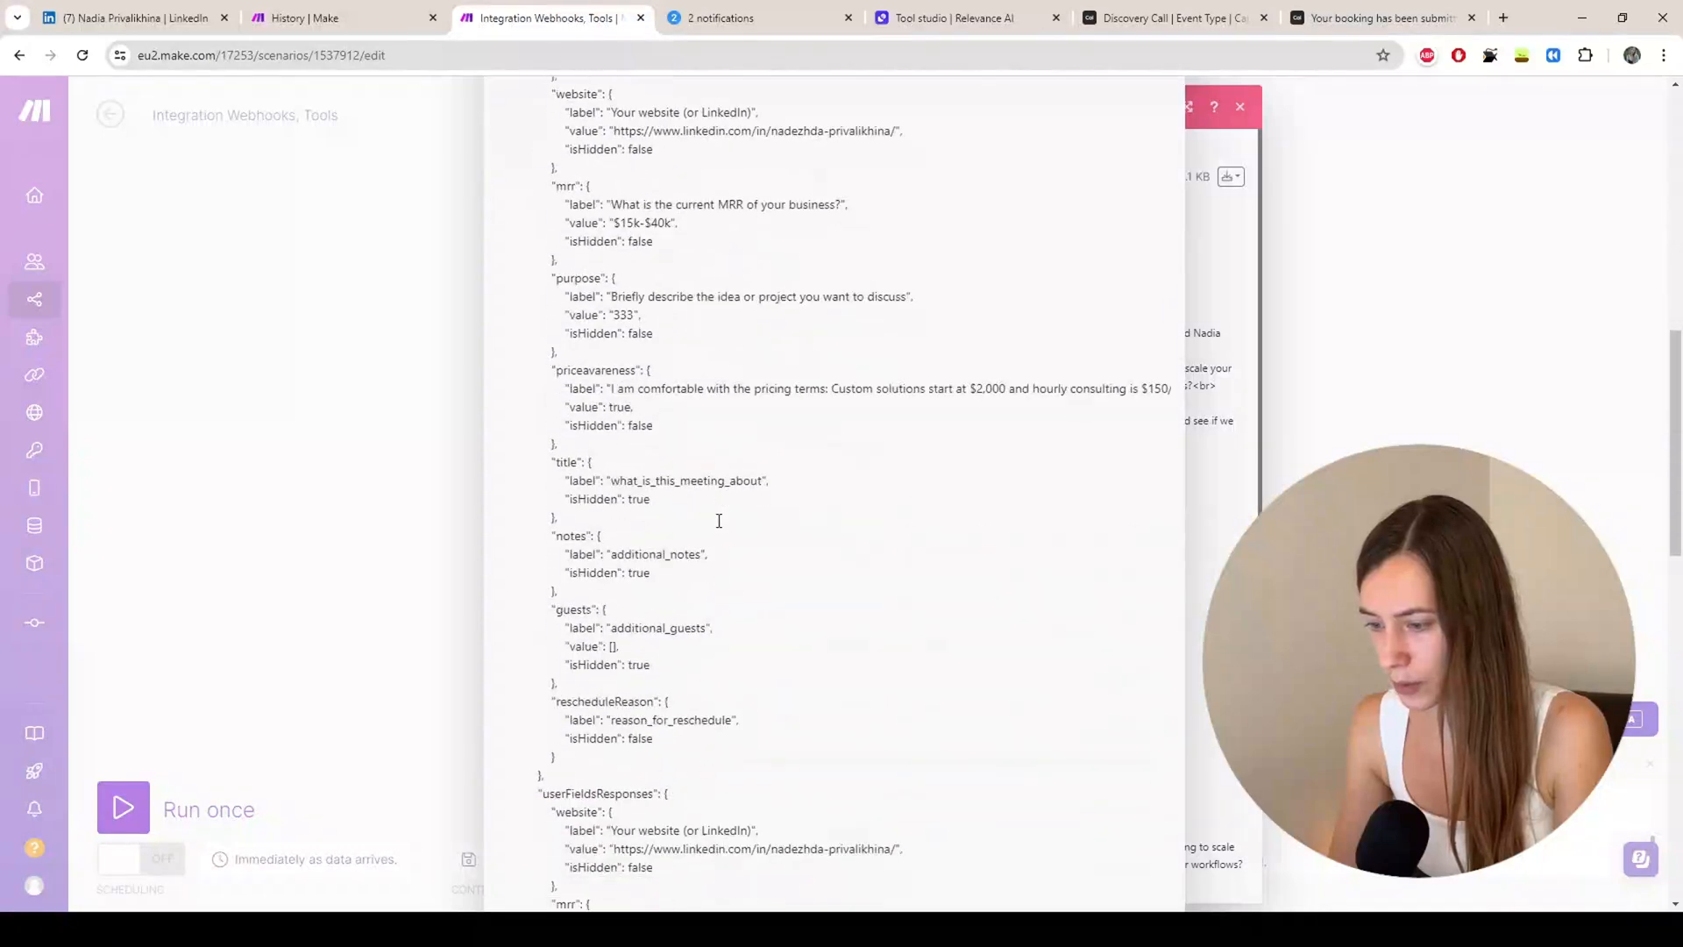
pyautogui.scroll(9, 692, 517)
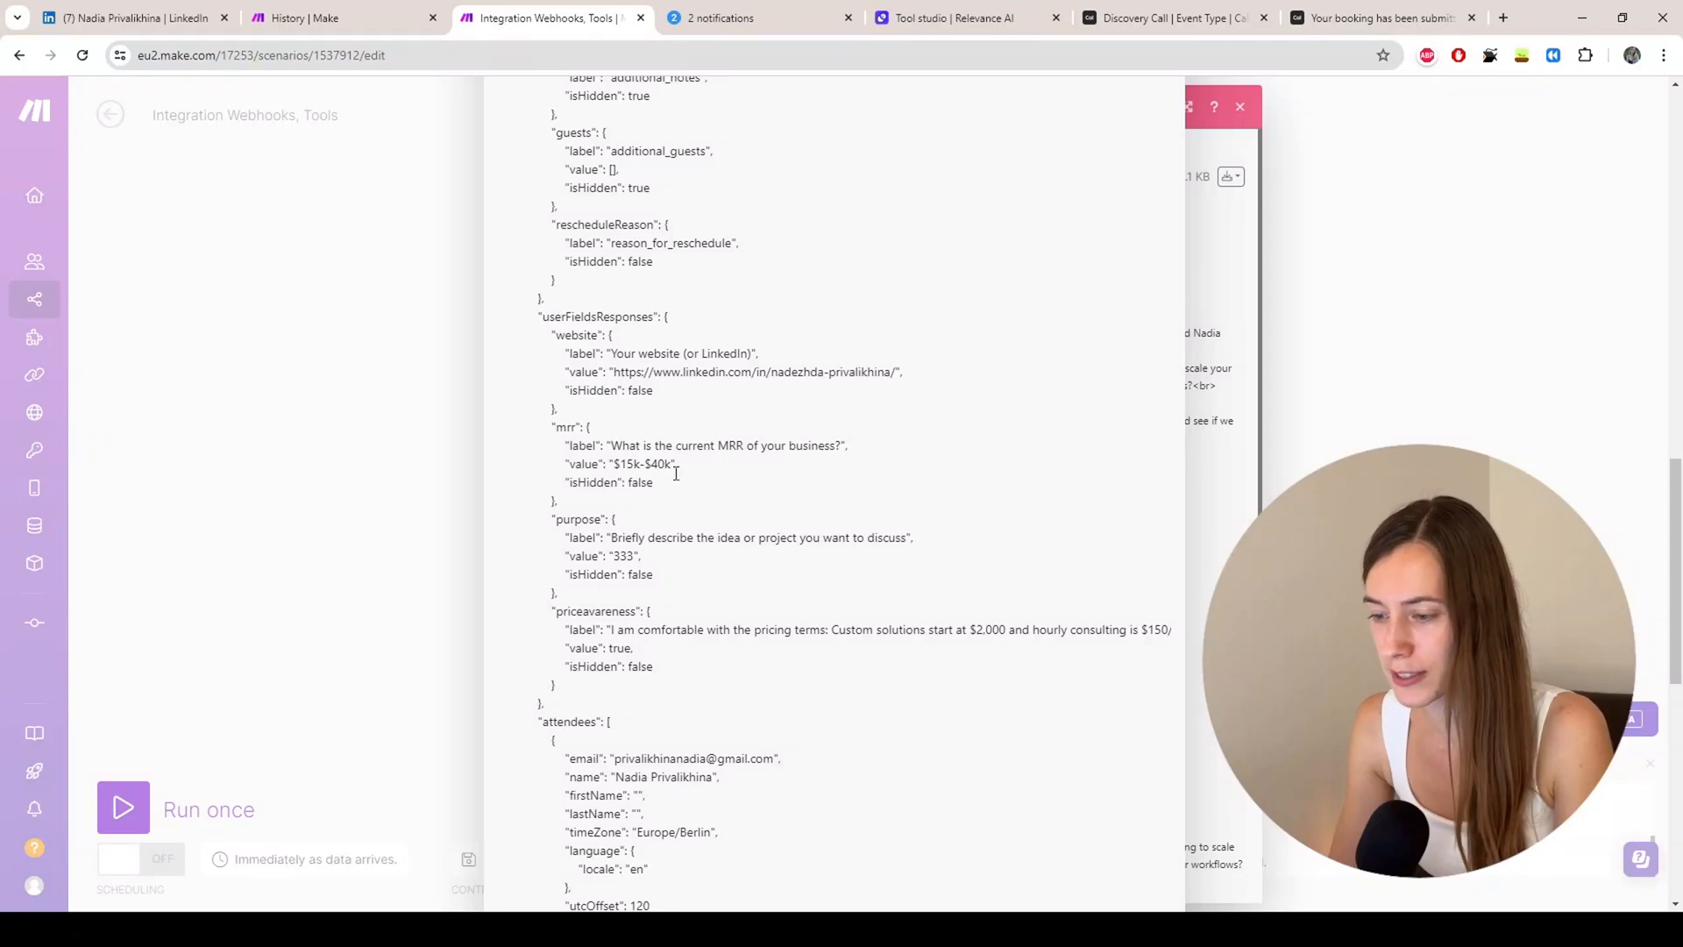
pyautogui.scroll(7, 668, 465)
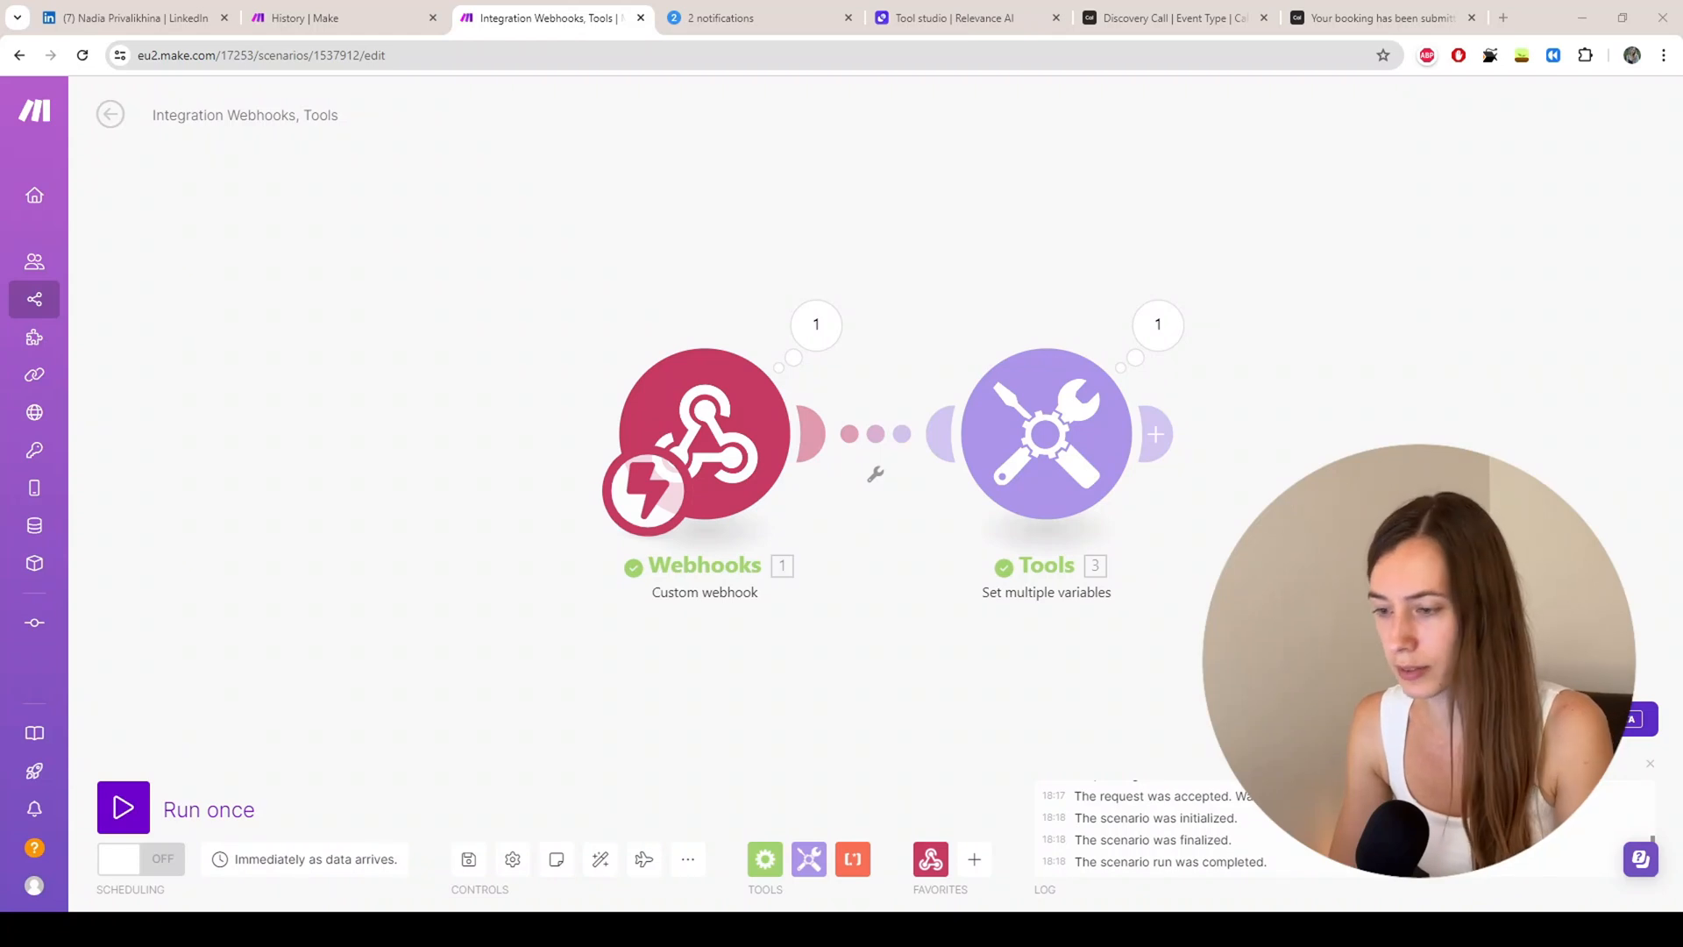
# Step: Check the Webhooks settings against Postman's POST request, then run the scenario once to catch the Postman test
pyautogui.hotkey('alt', 'Tab')
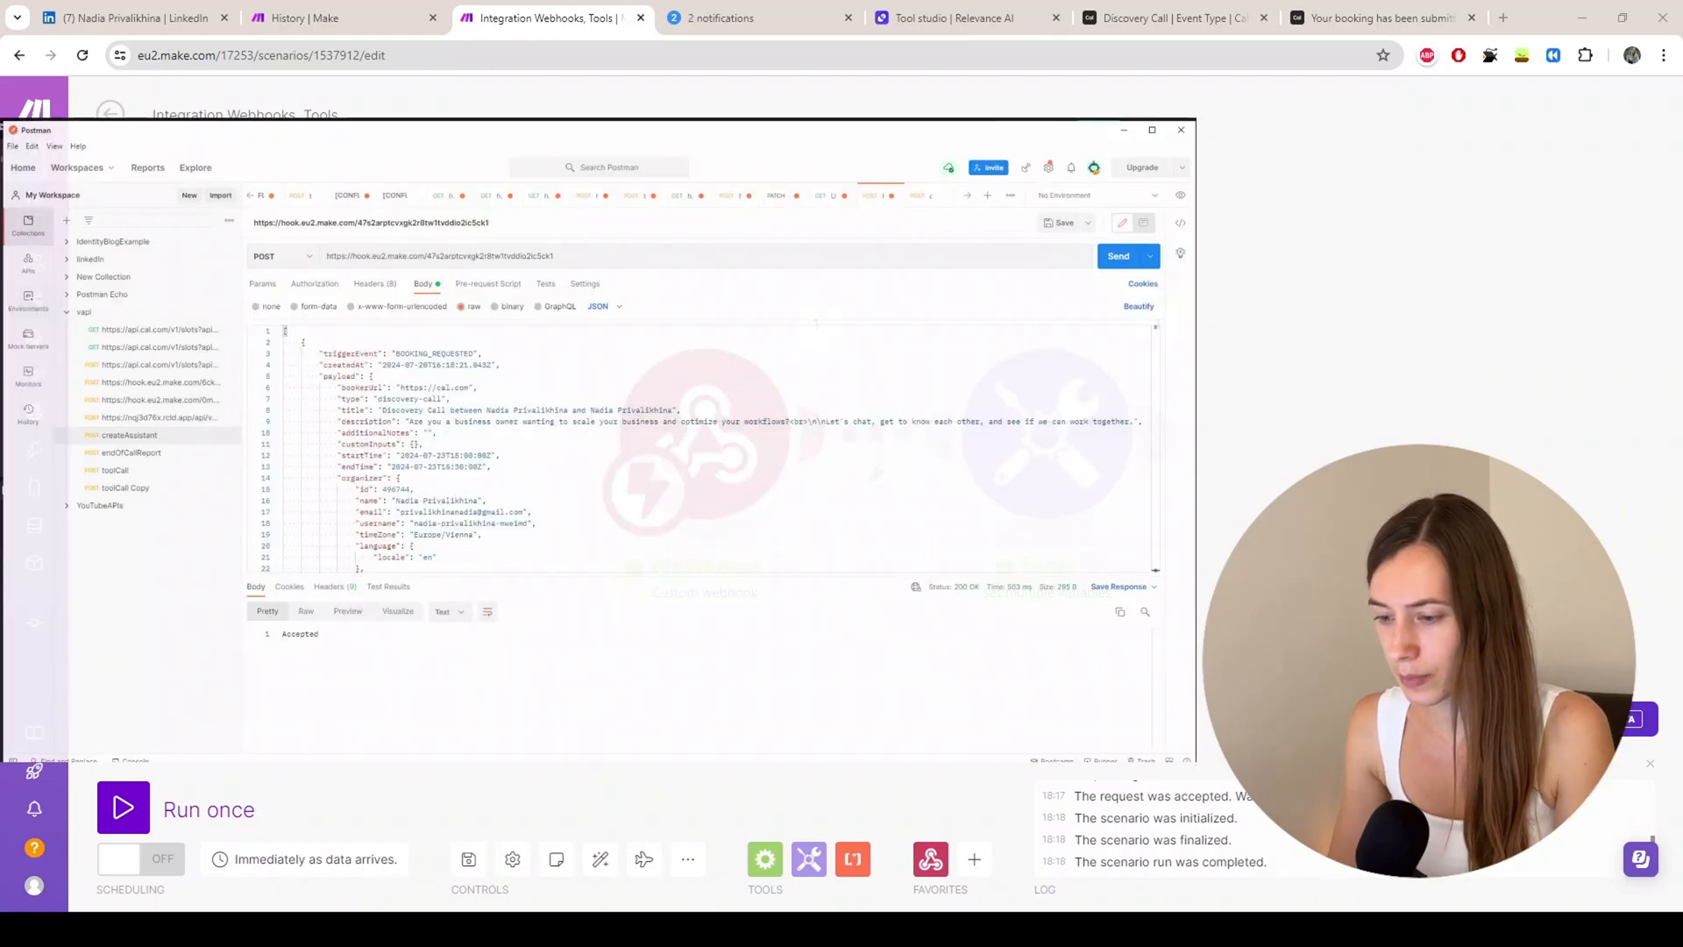
pyautogui.click(719, 434)
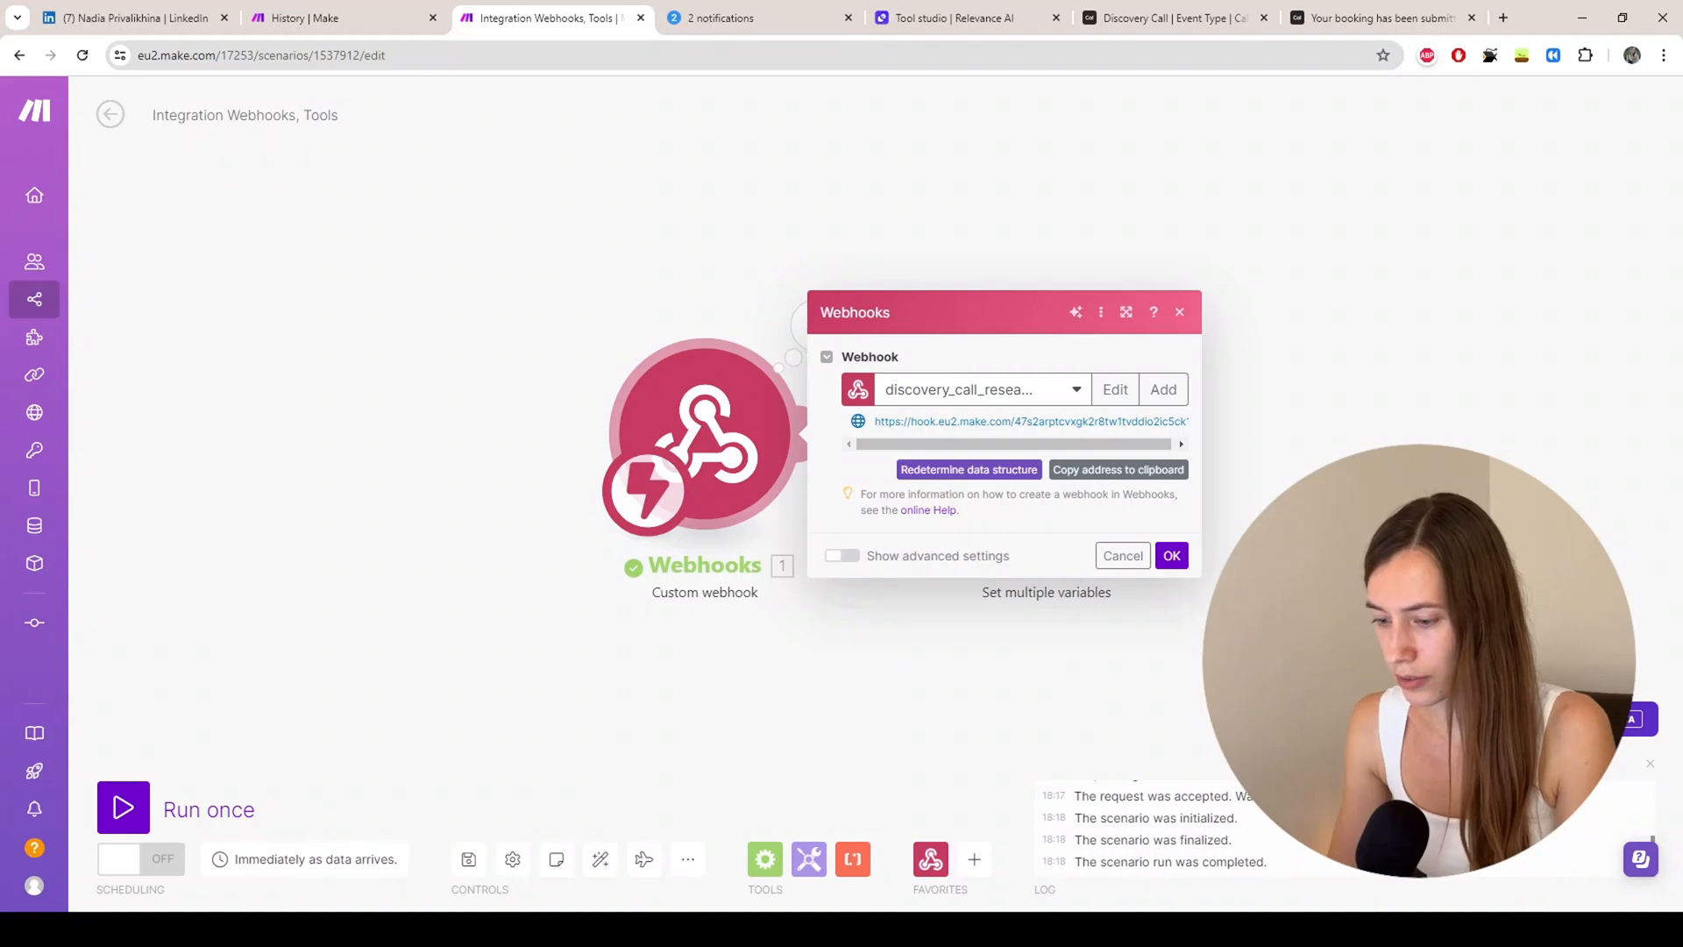
pyautogui.hotkey('alt', 'Tab')
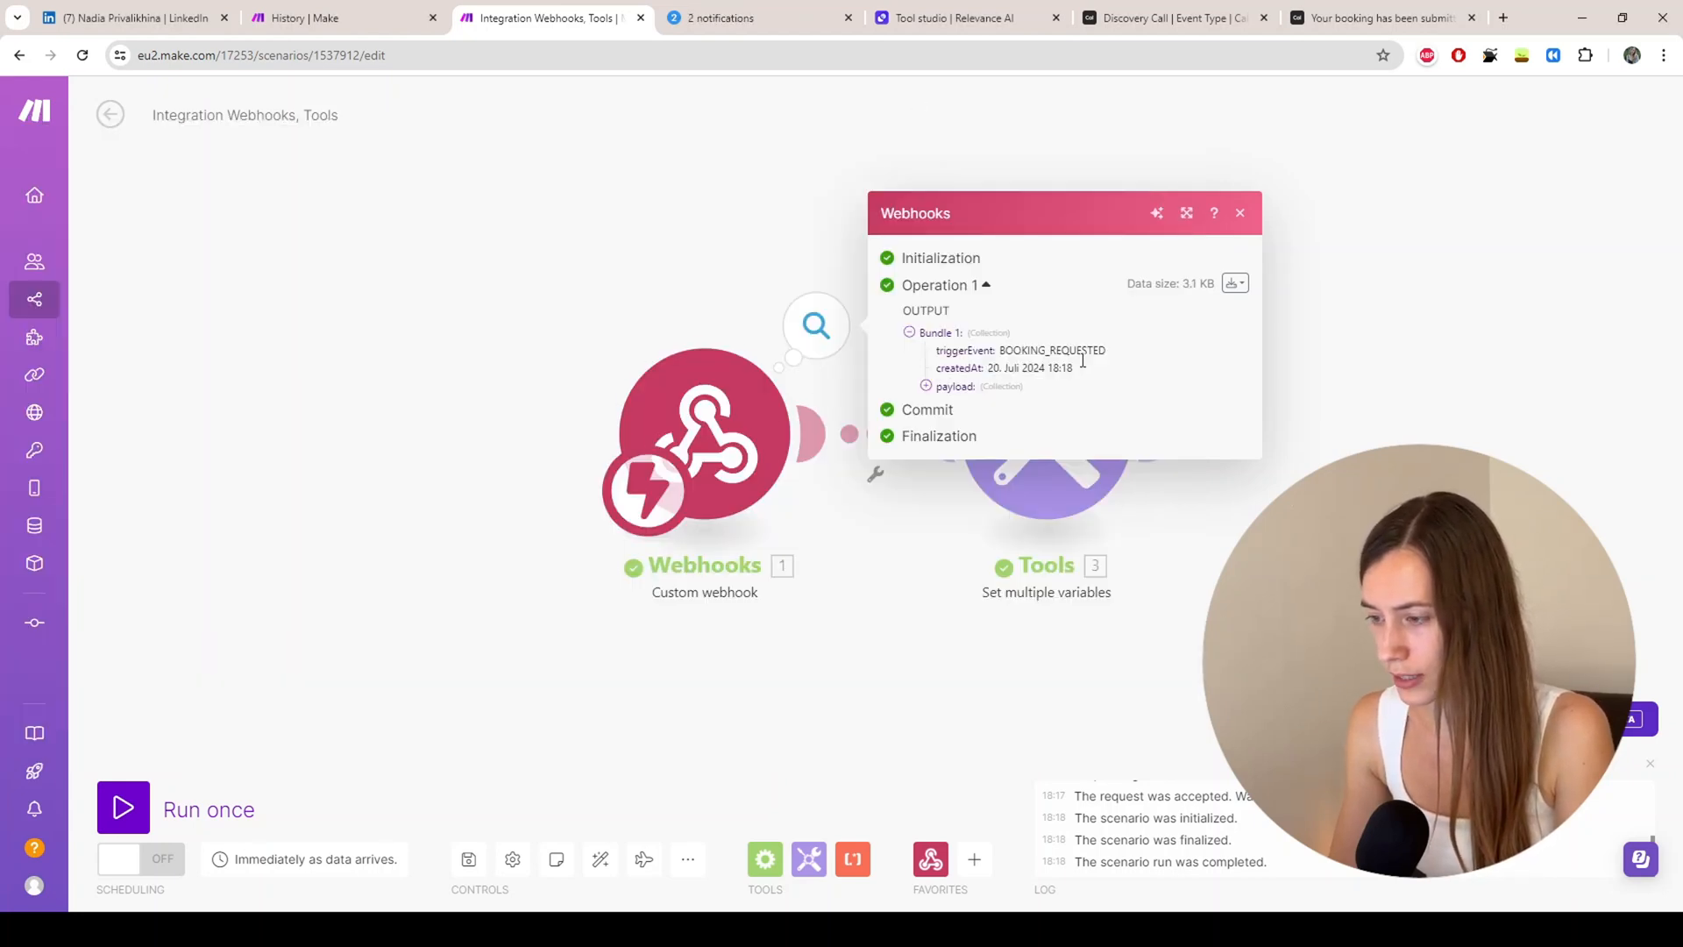
pyautogui.click(130, 814)
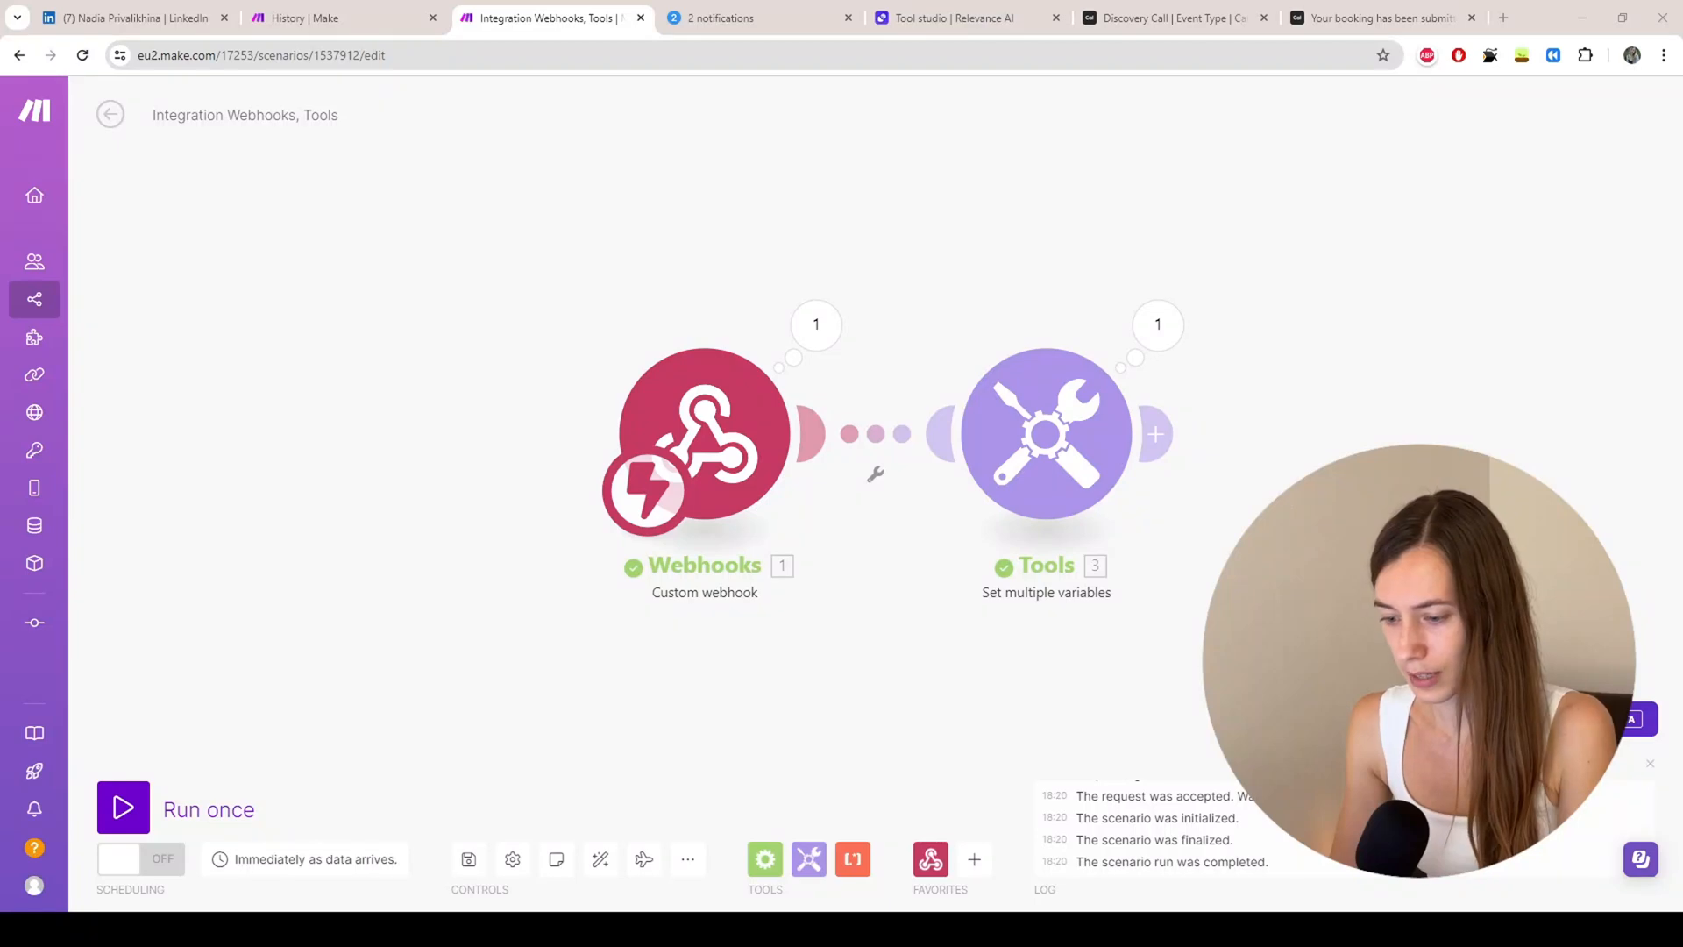
# Step: Review the newly received webhook data from the Postman request
pyautogui.click(811, 326)
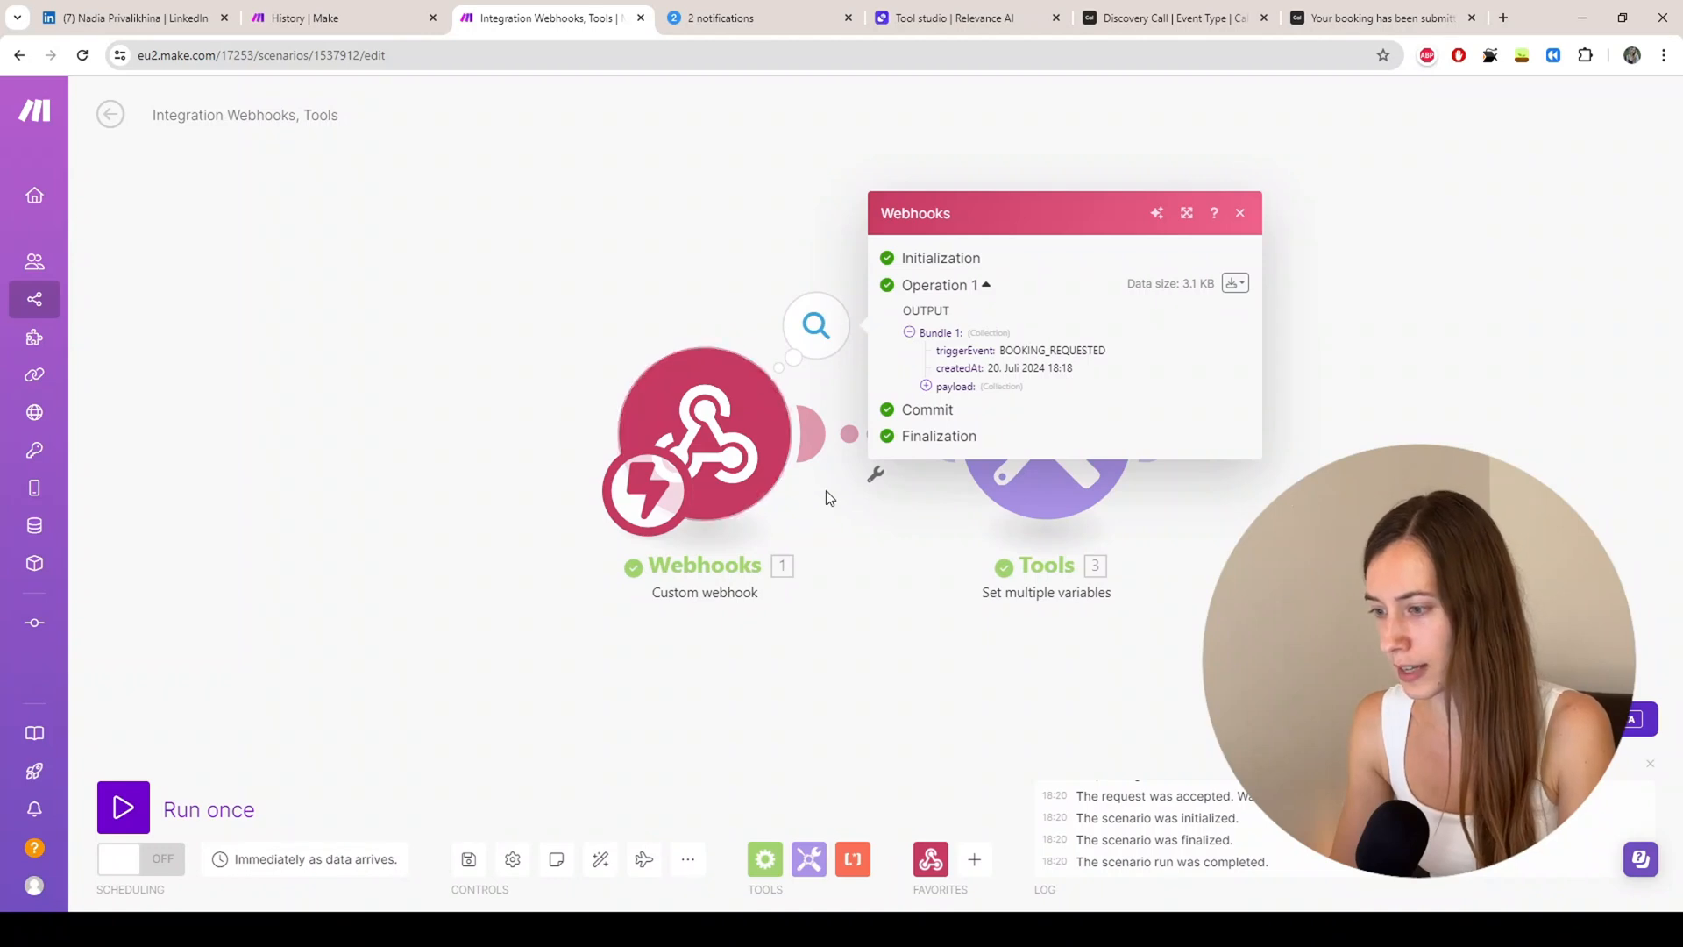
pyautogui.moveTo(900, 553); pyautogui.dragTo(668, 561)
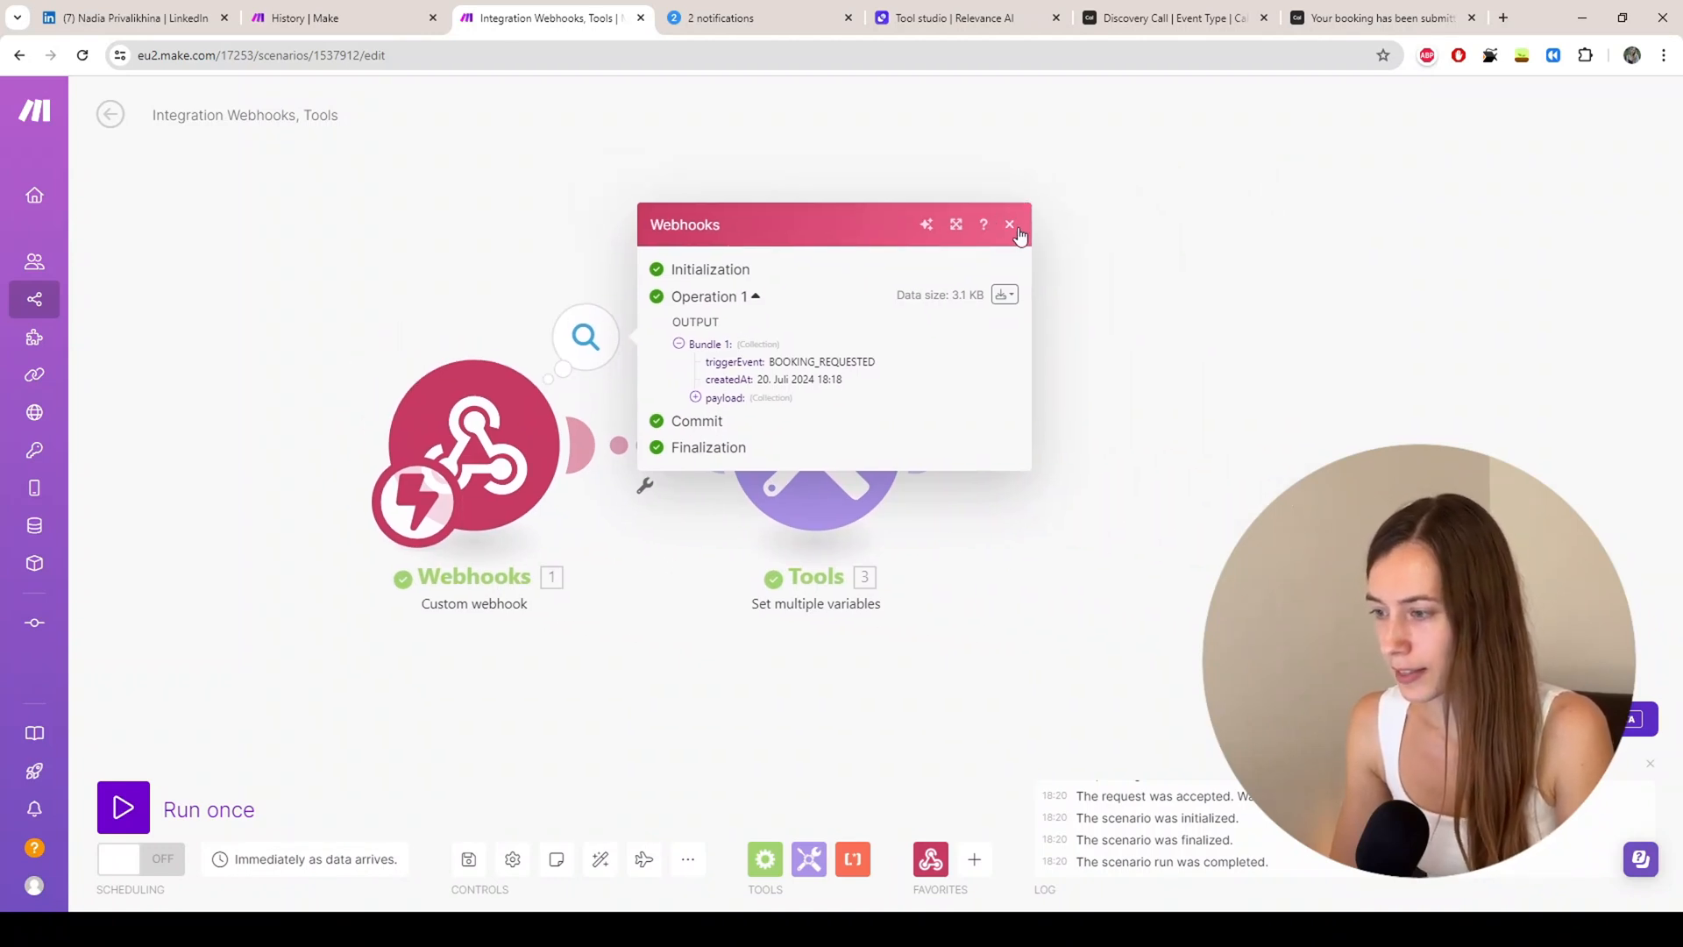
pyautogui.click(1012, 227)
# Step: Clear the 'test' variable name and map payload > responses > mrr > value into Item 1's value
pyautogui.click(800, 487)
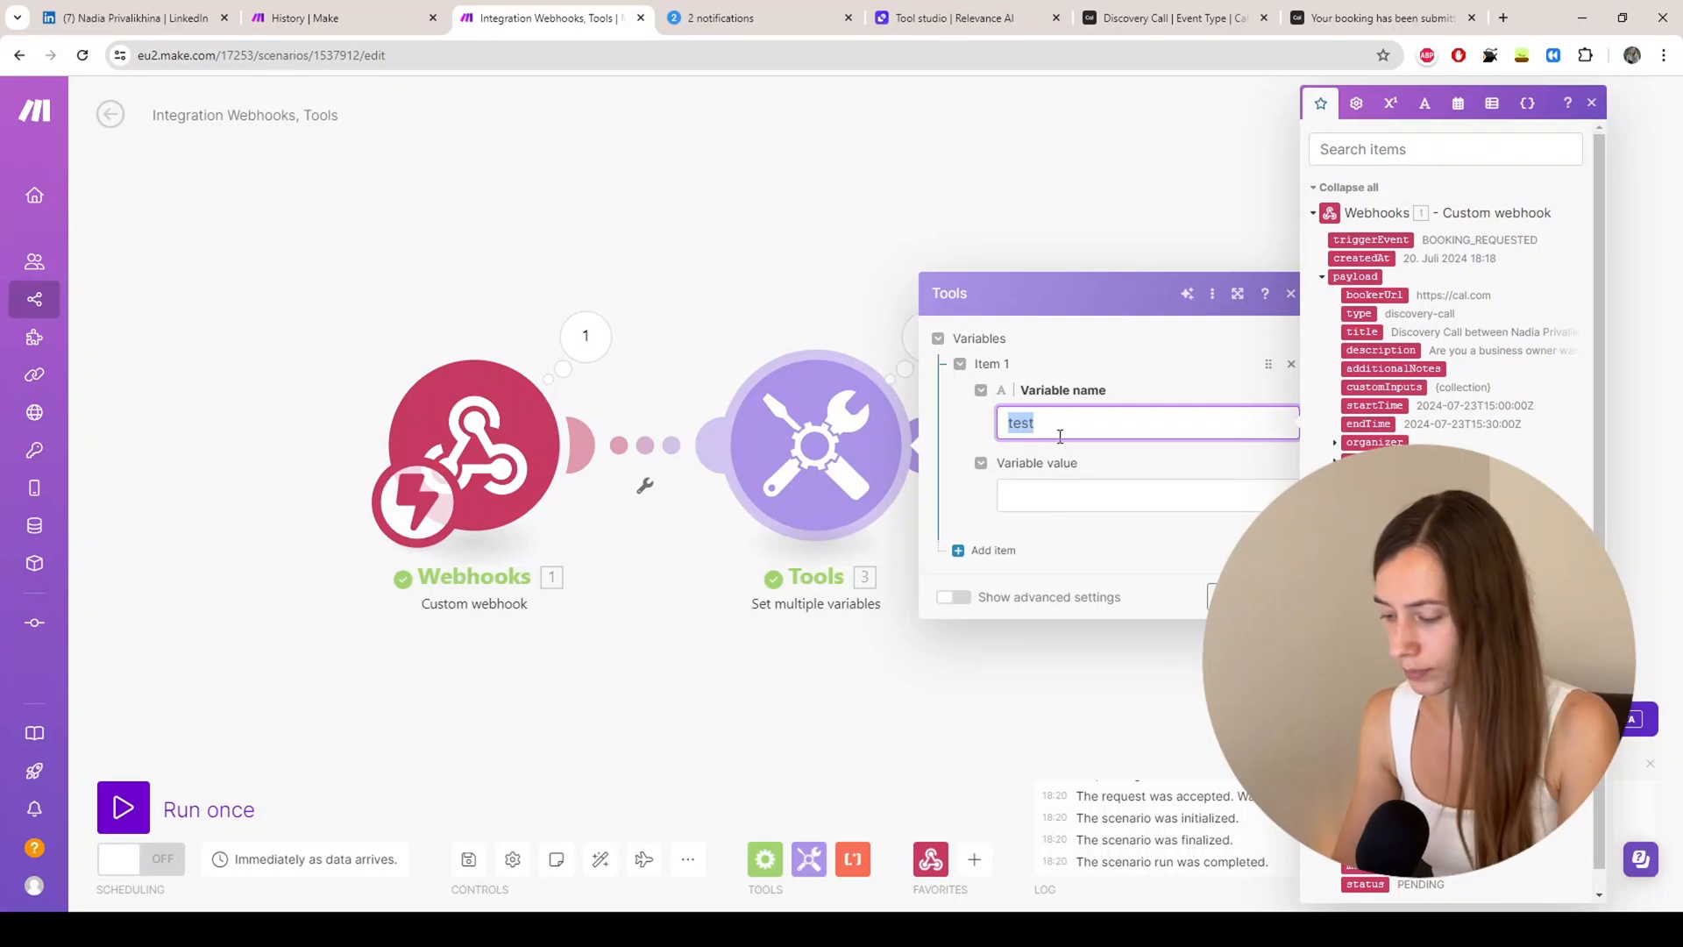
pyautogui.press('BackSpace')
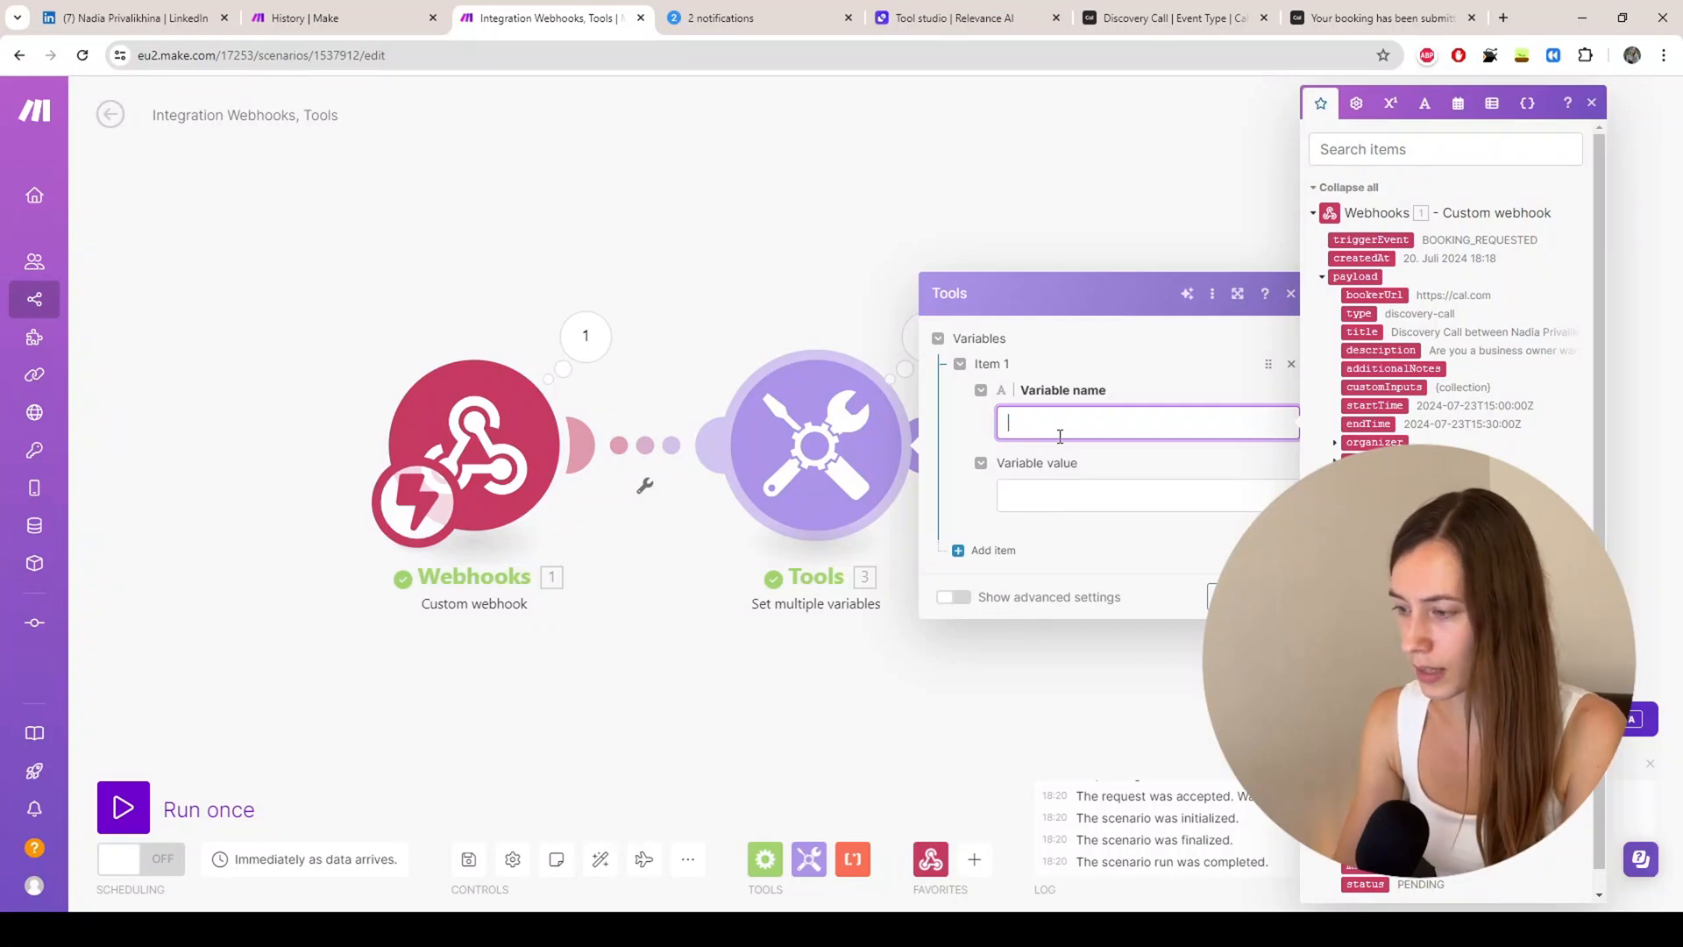
pyautogui.click(1052, 495)
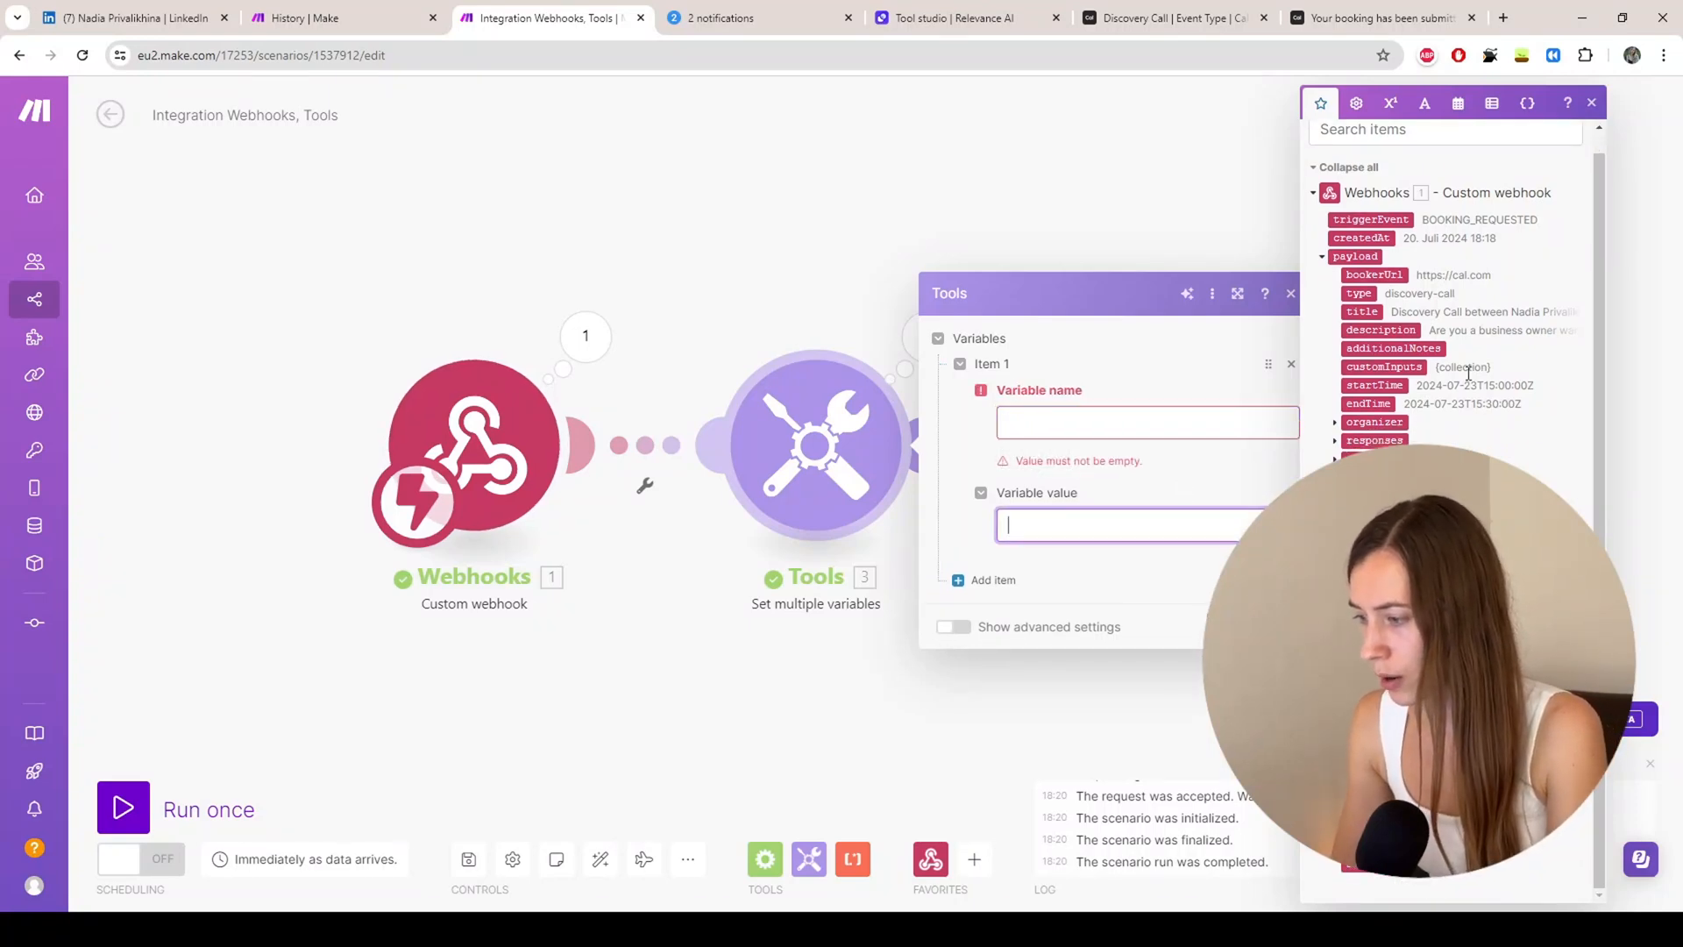
pyautogui.click(1334, 441)
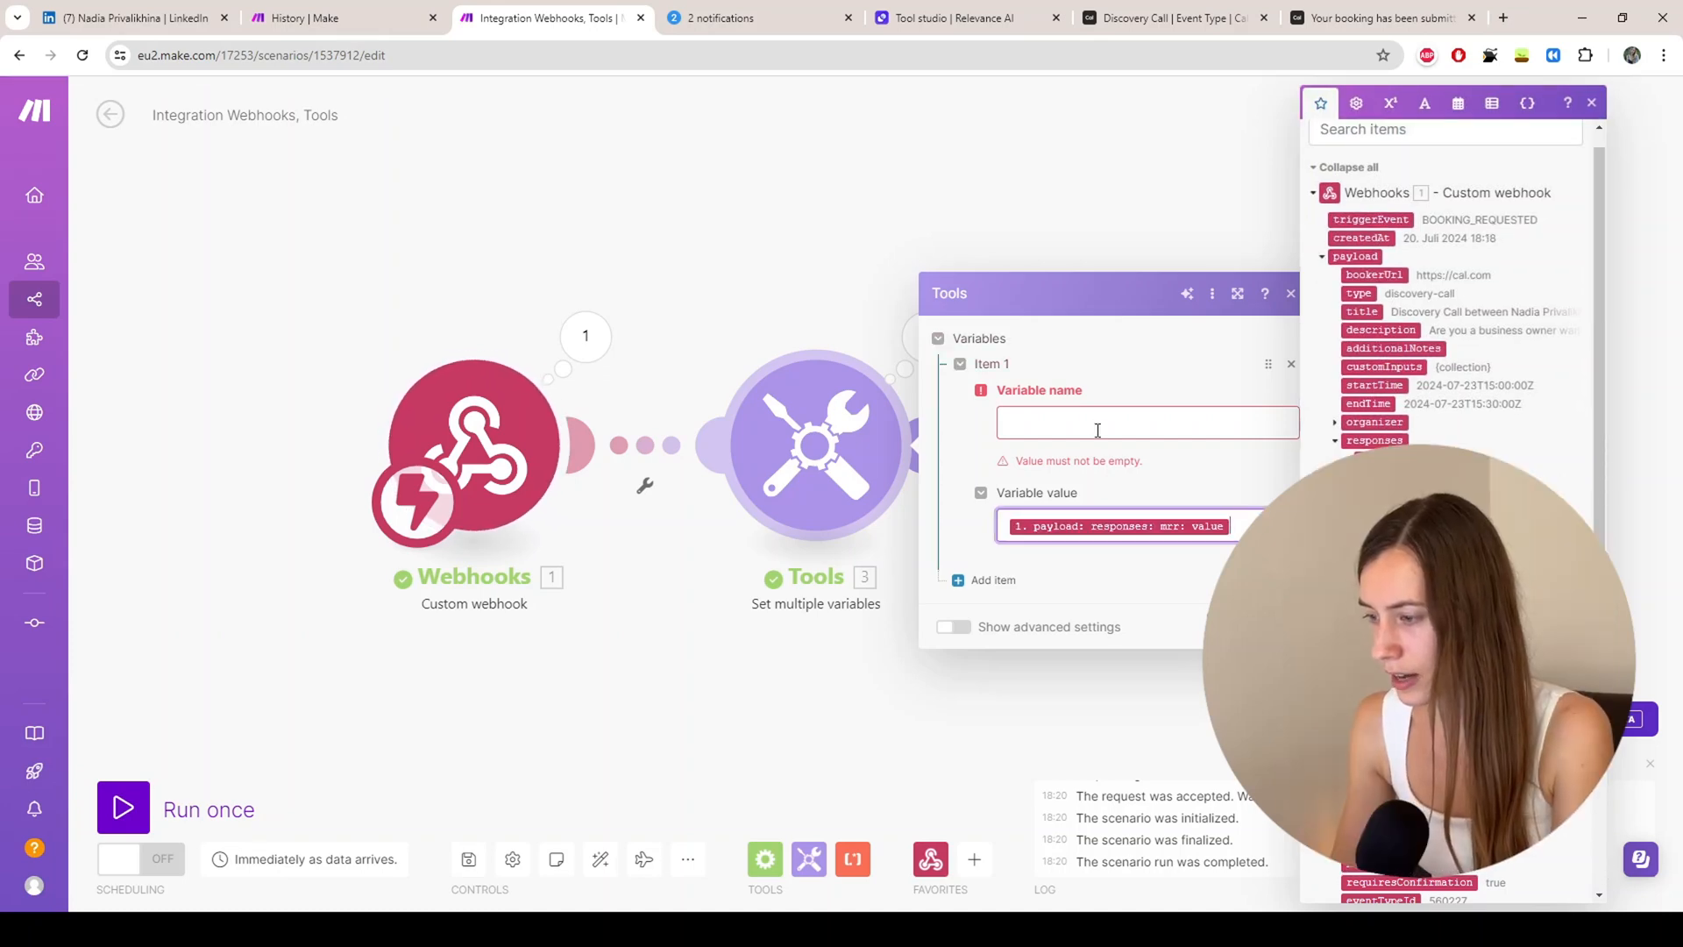
pyautogui.click(1093, 430)
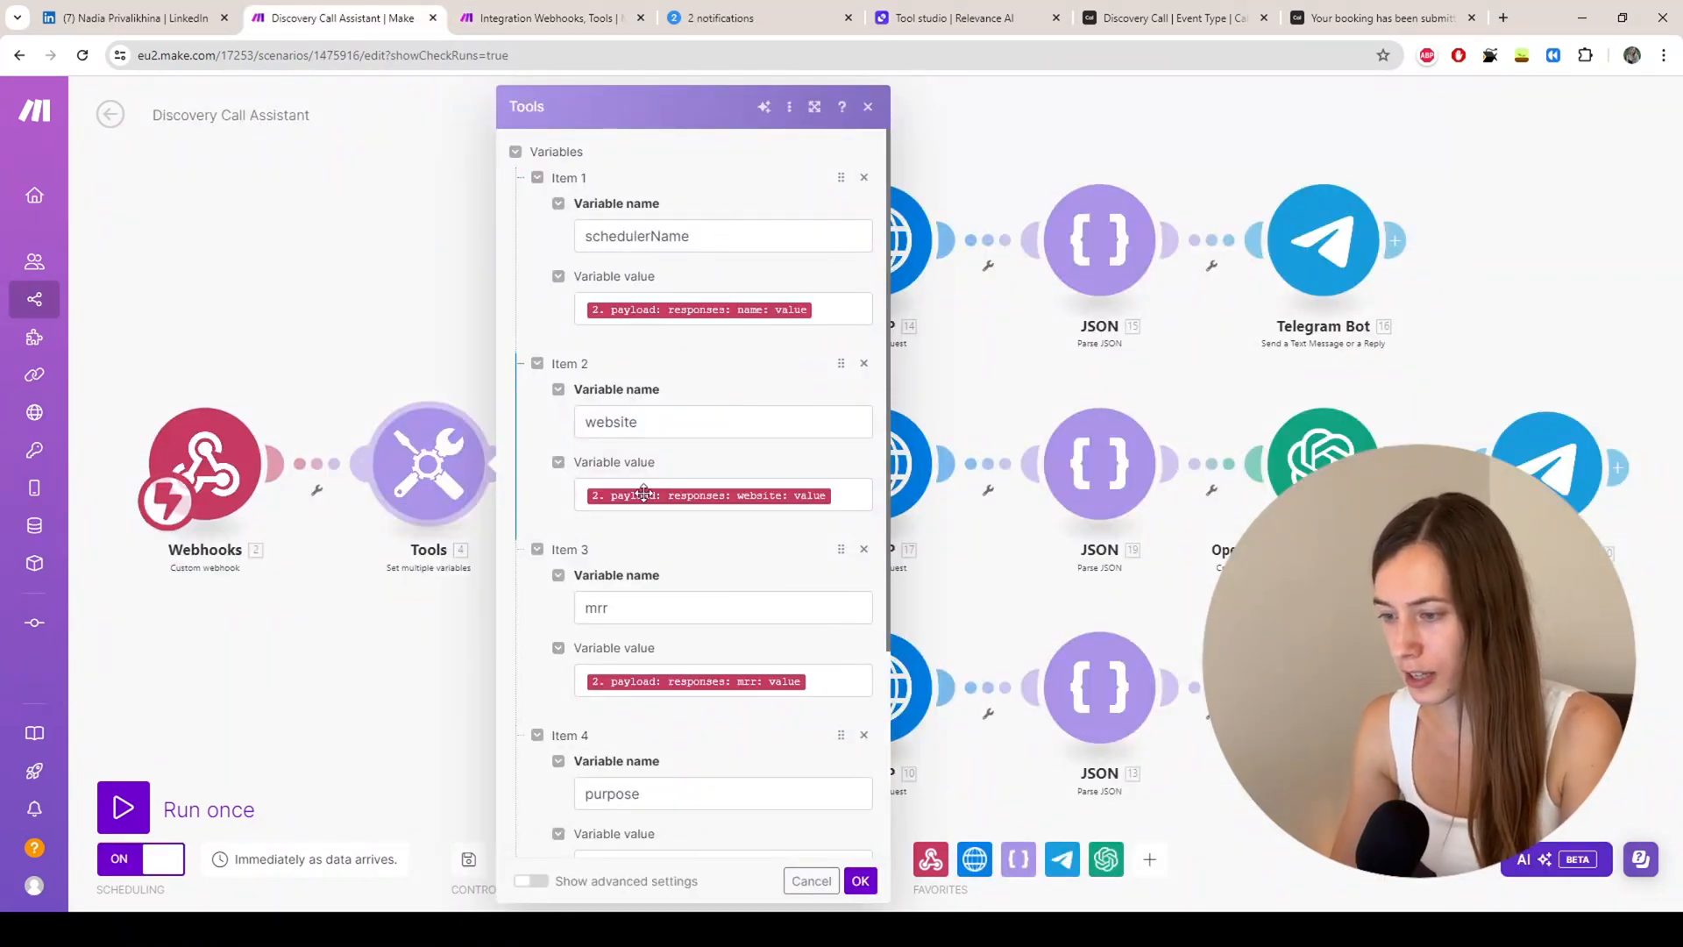
# Step: Close the Discovery Call Assistant's Tools variables, now including priceAware, back to the canvas
pyautogui.scroll(-3, 653, 438)
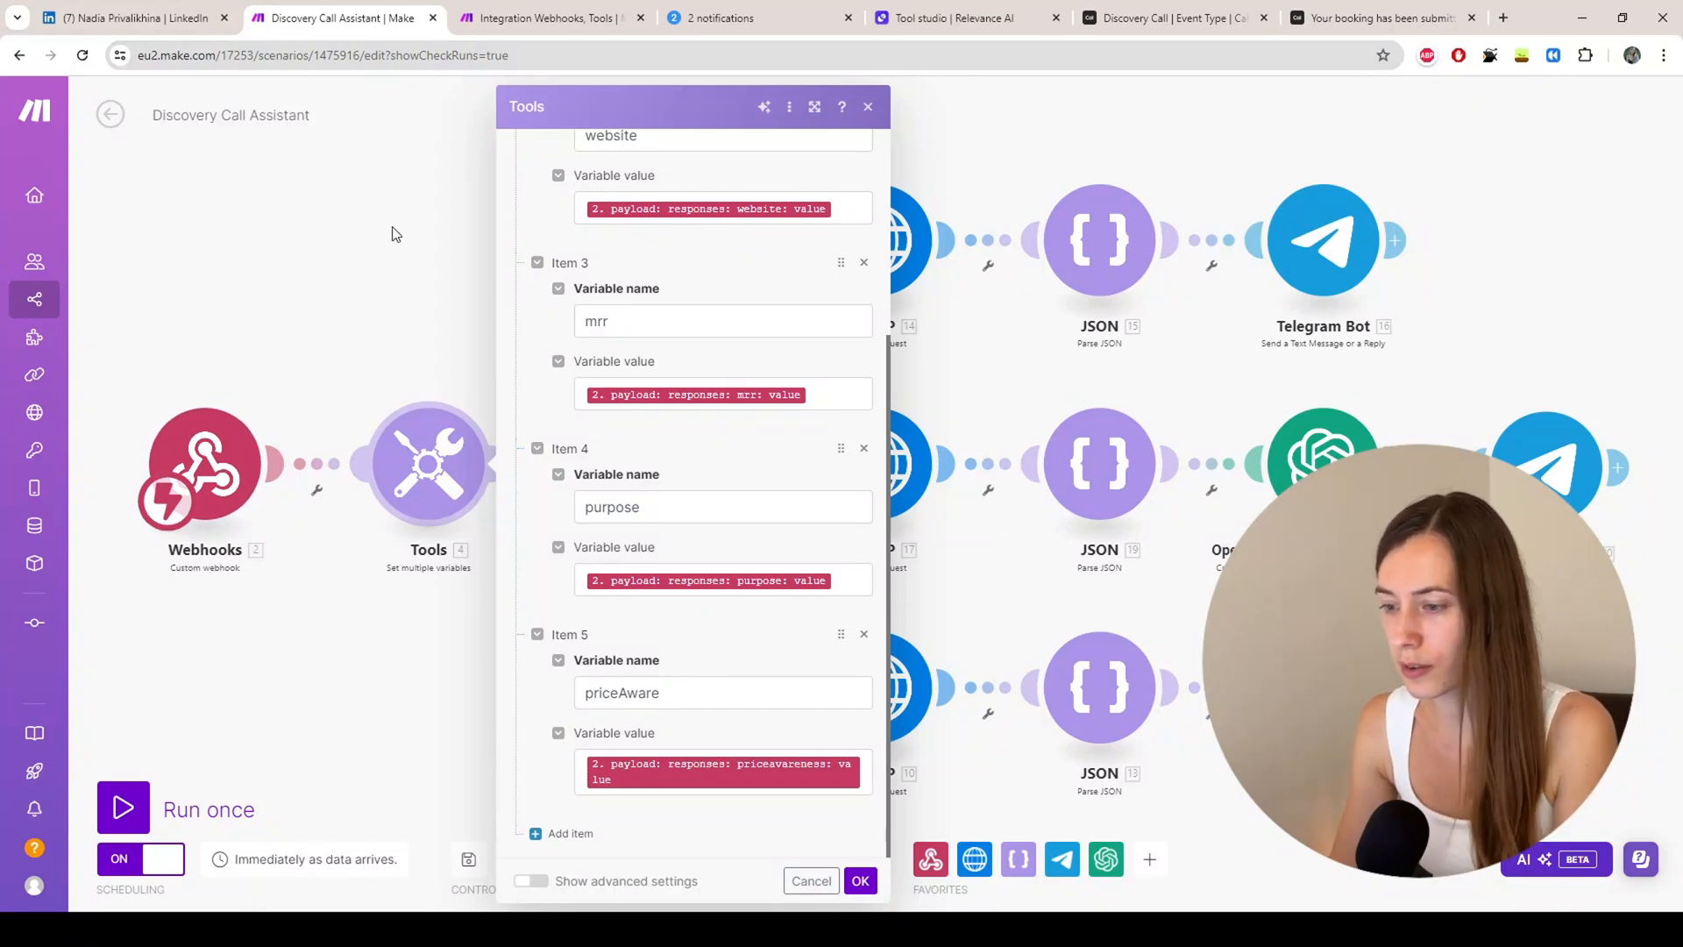
pyautogui.click(359, 326)
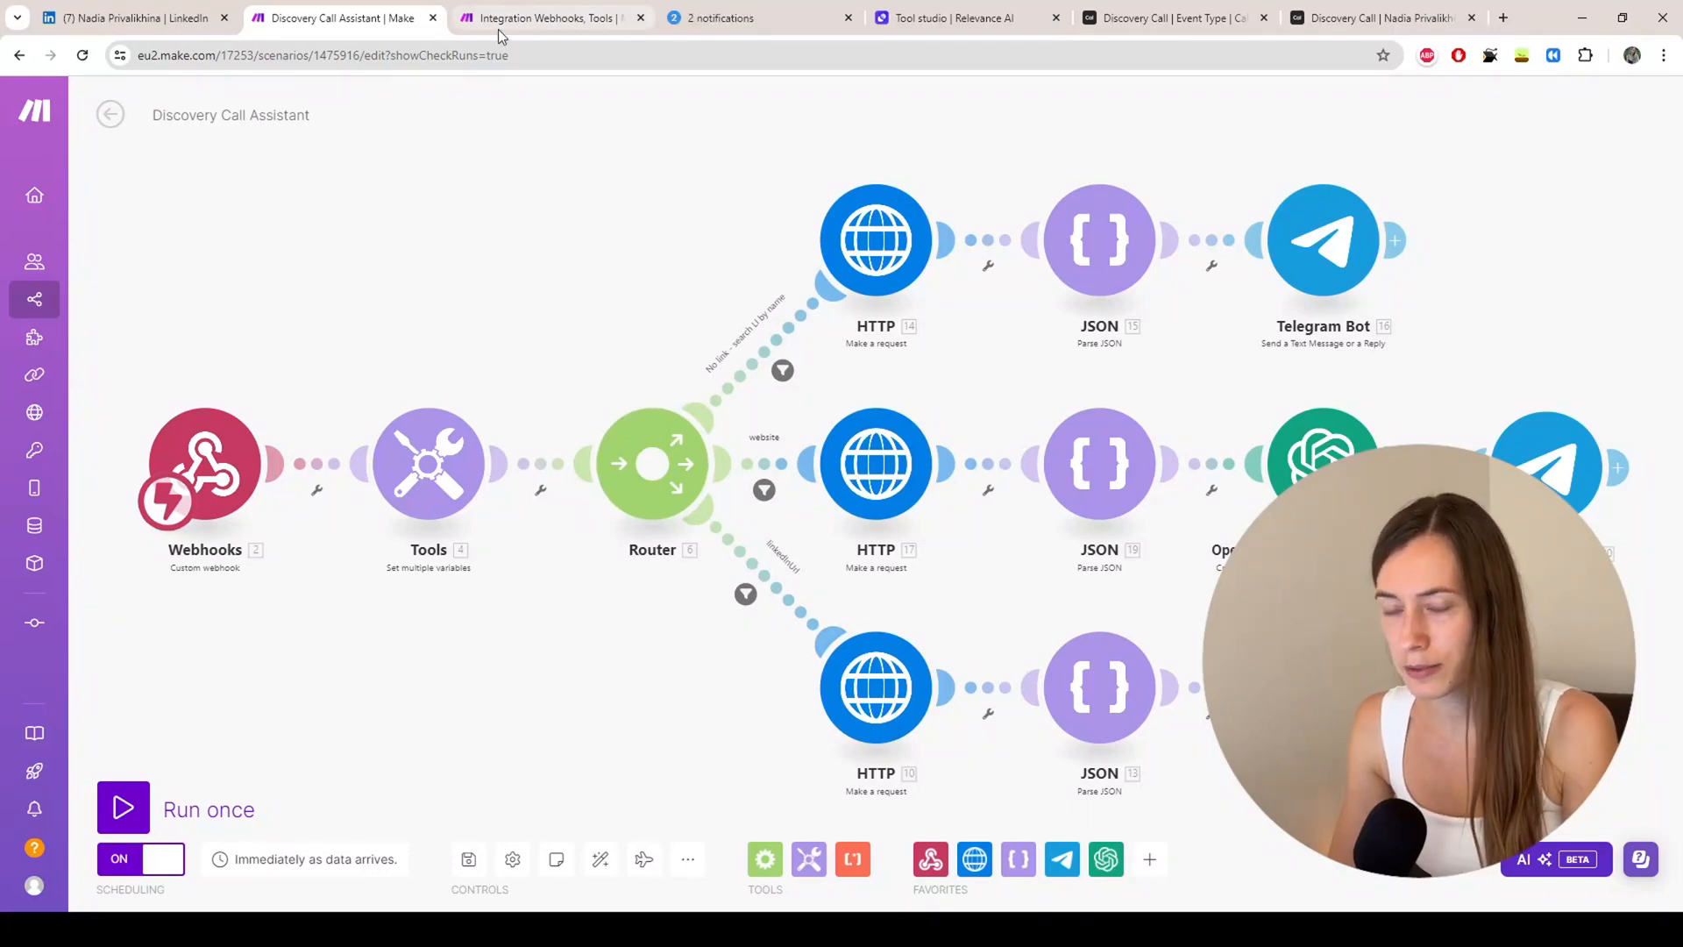
# Step: Pick the Monday, July 22 4:00pm Discovery Call slot and begin the website answer
pyautogui.click(1354, 17)
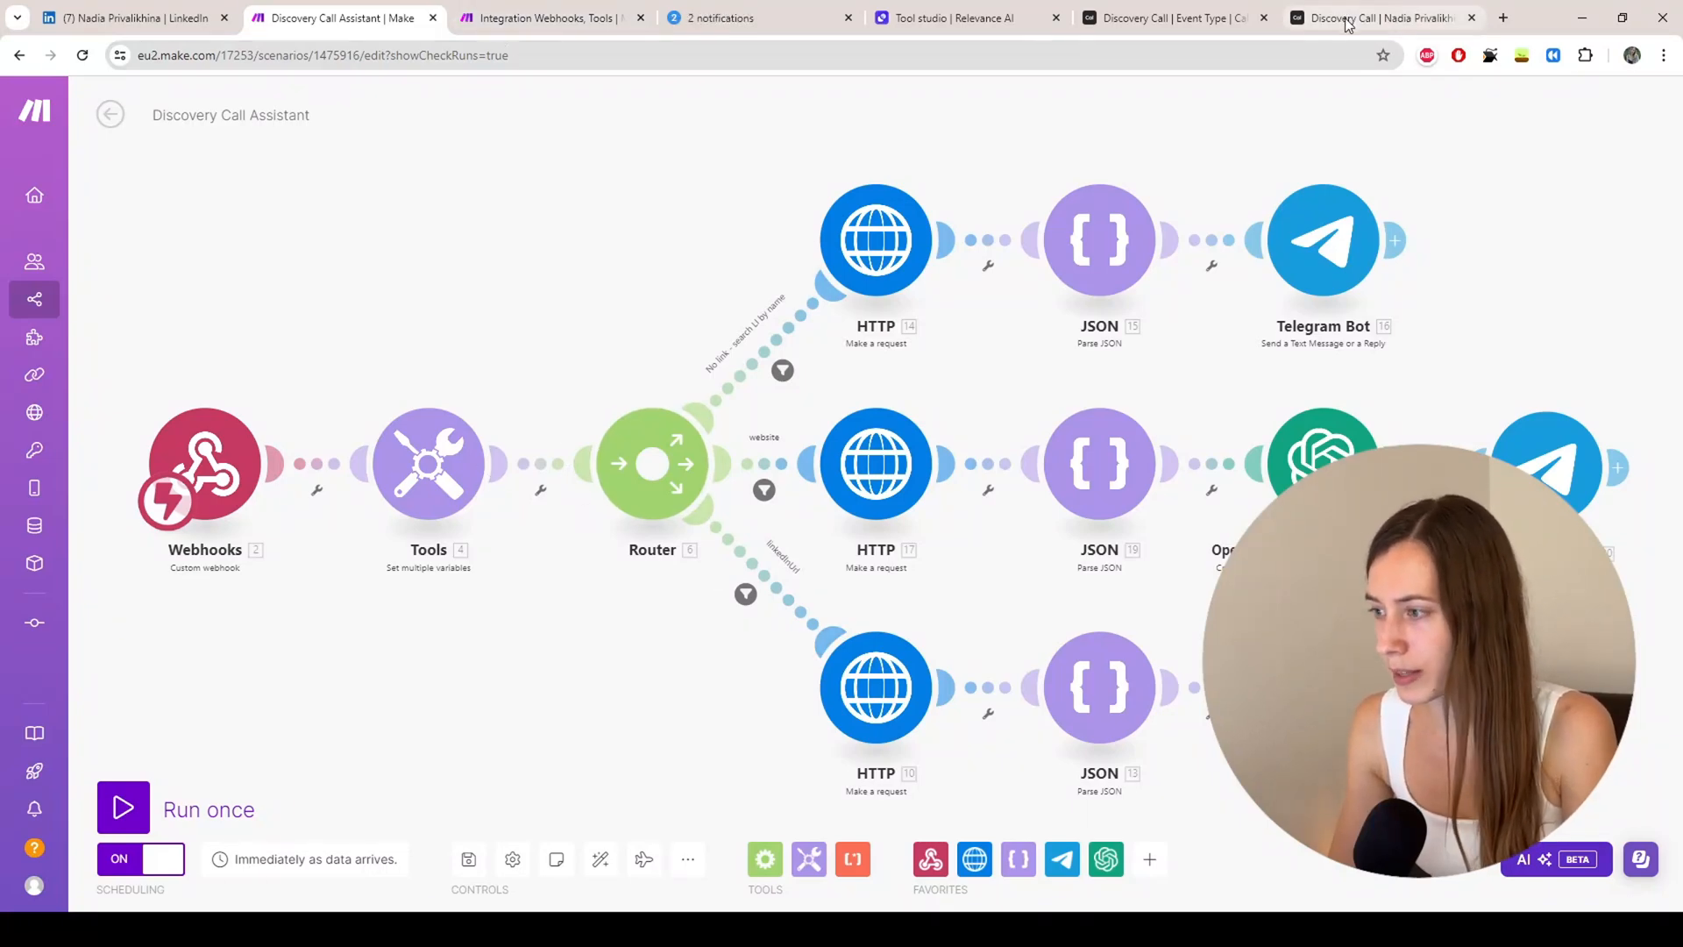
pyautogui.click(1206, 401)
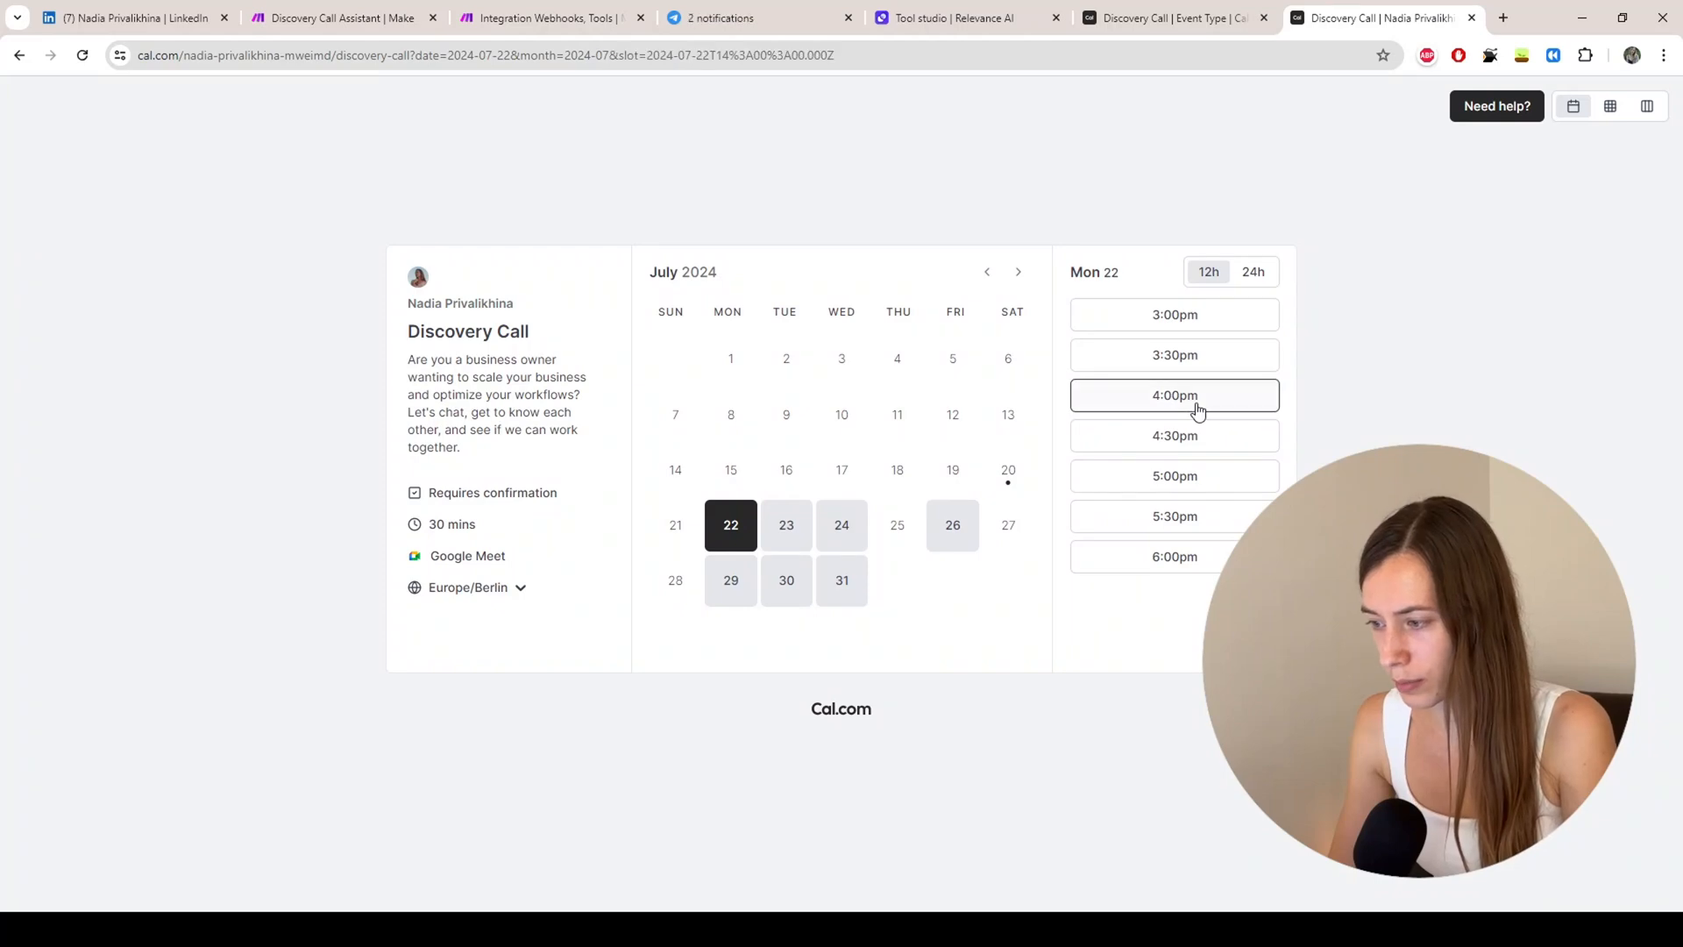
pyautogui.click(879, 370)
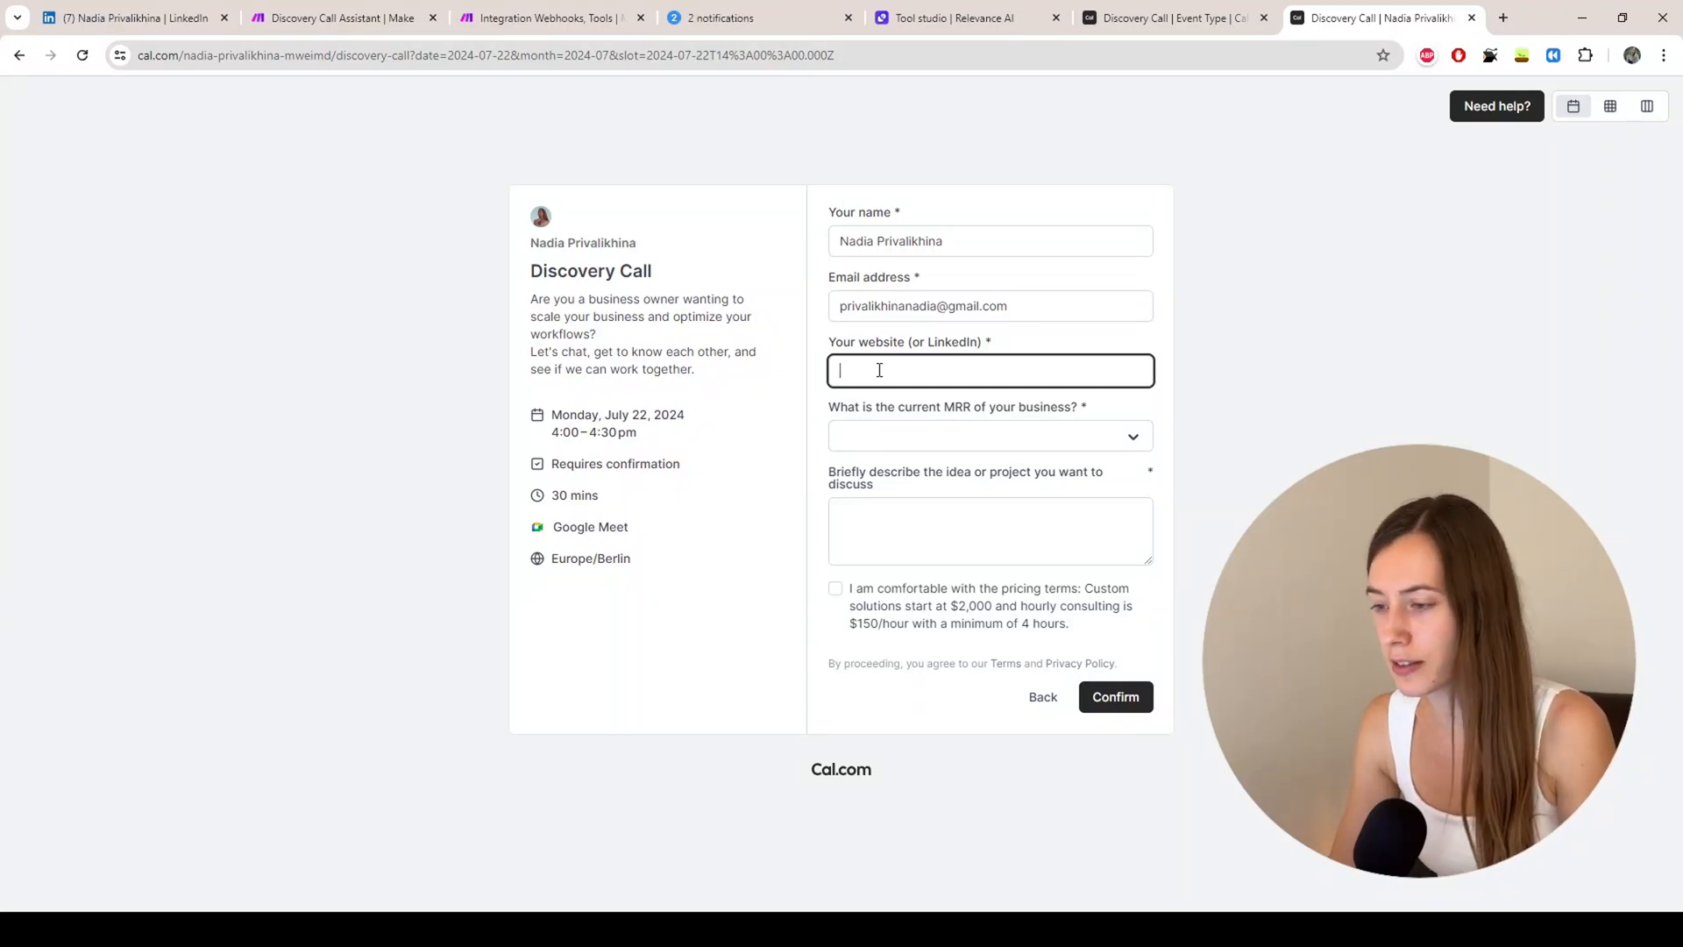
pyautogui.click(329, 21)
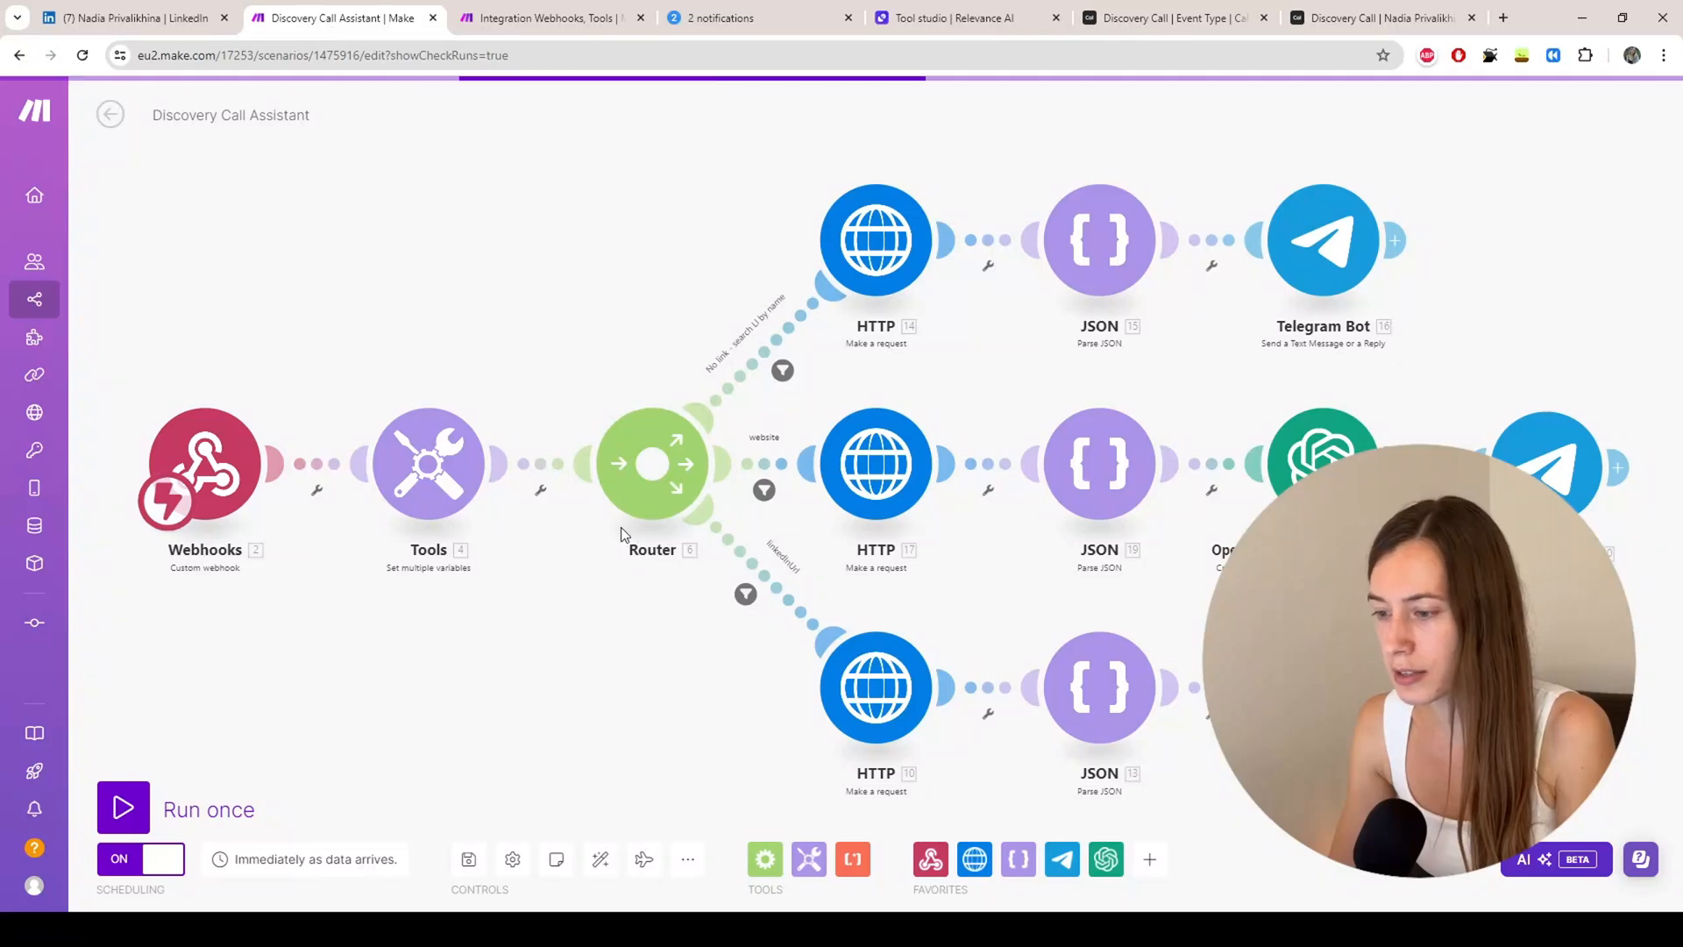
# Step: Add a Flow Control Router after Tools, then open the Discovery Call Assistant's 'No link' route filter
pyautogui.click(508, 21)
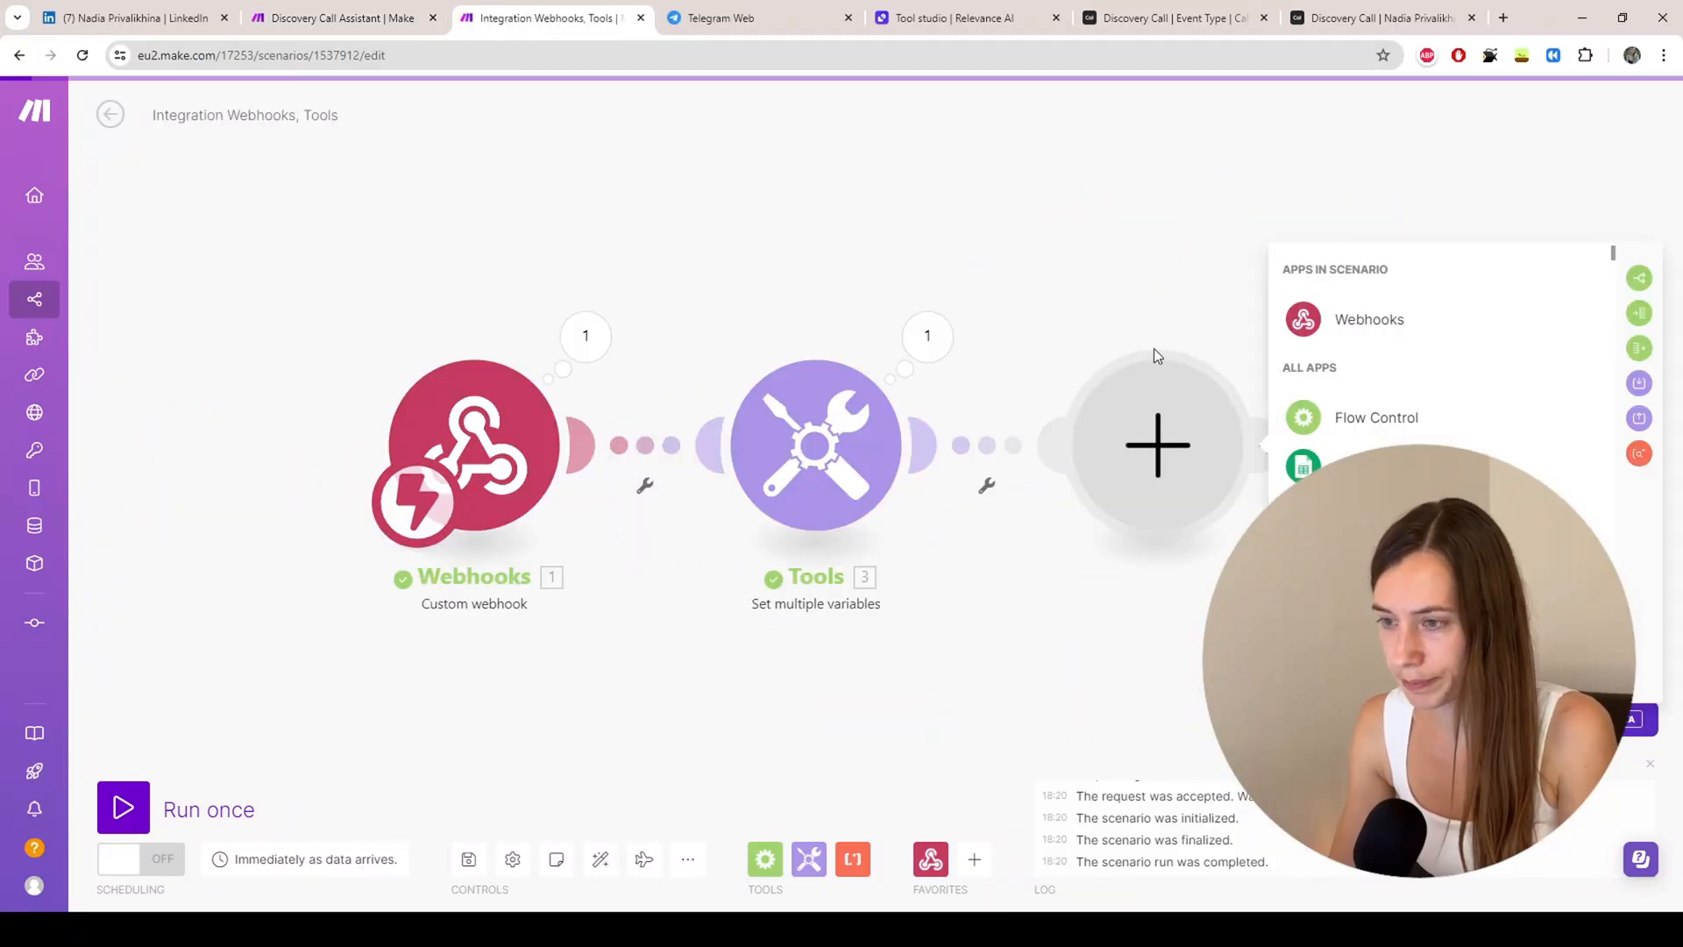
pyautogui.click(1353, 428)
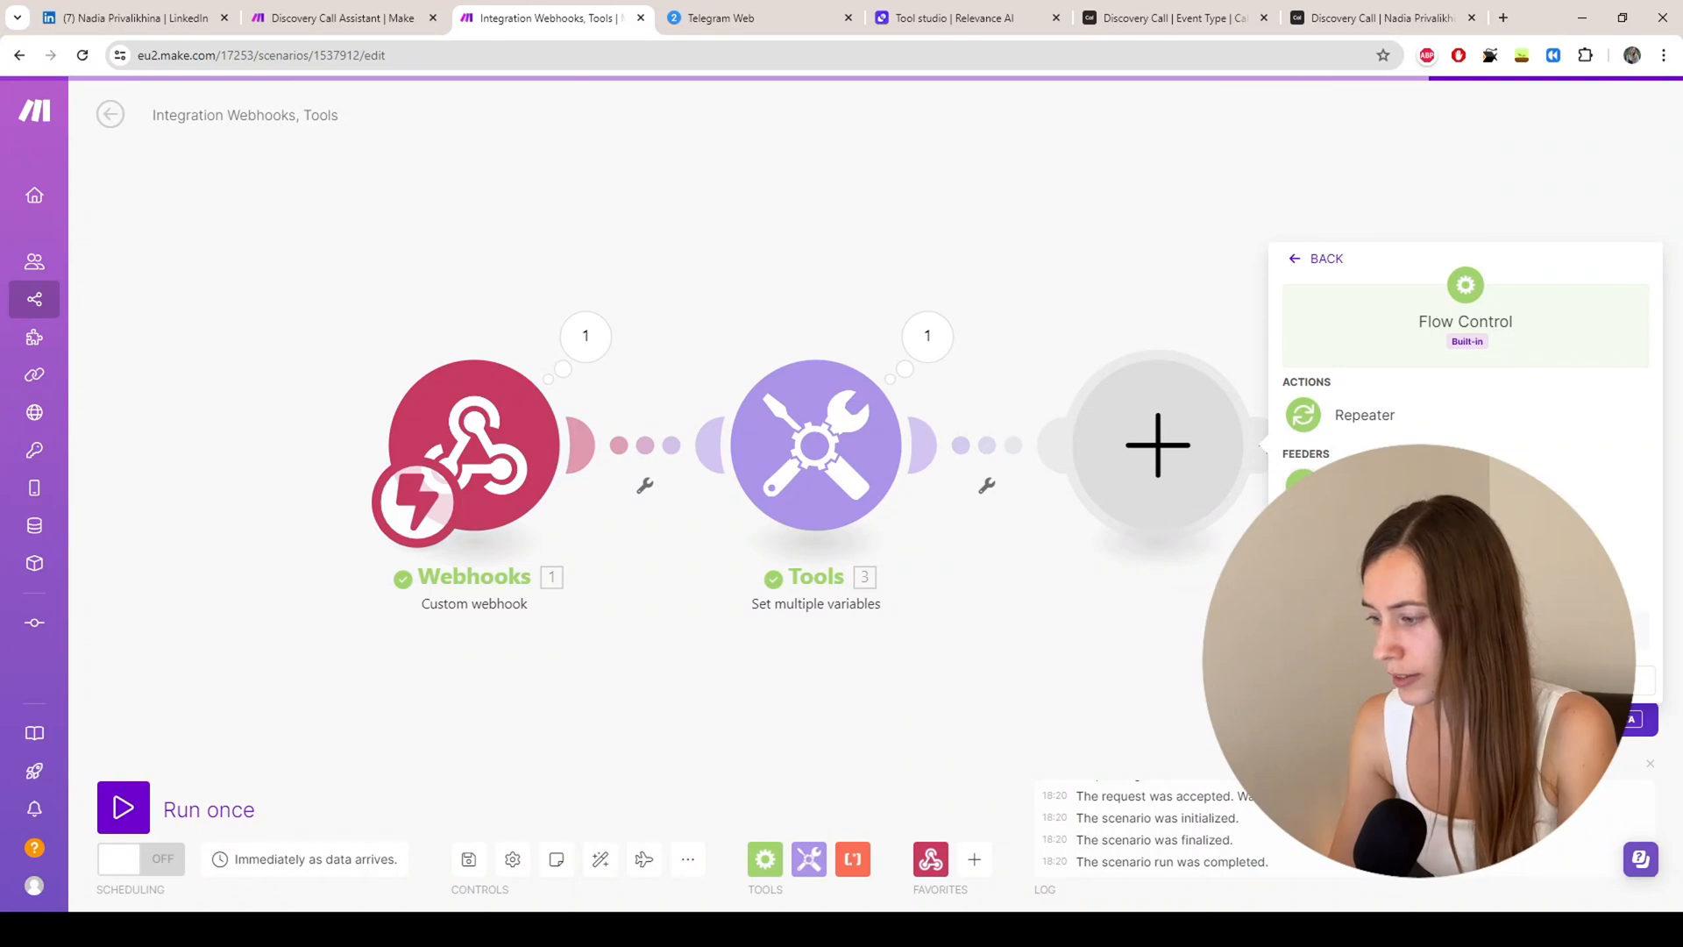
pyautogui.click(1355, 630)
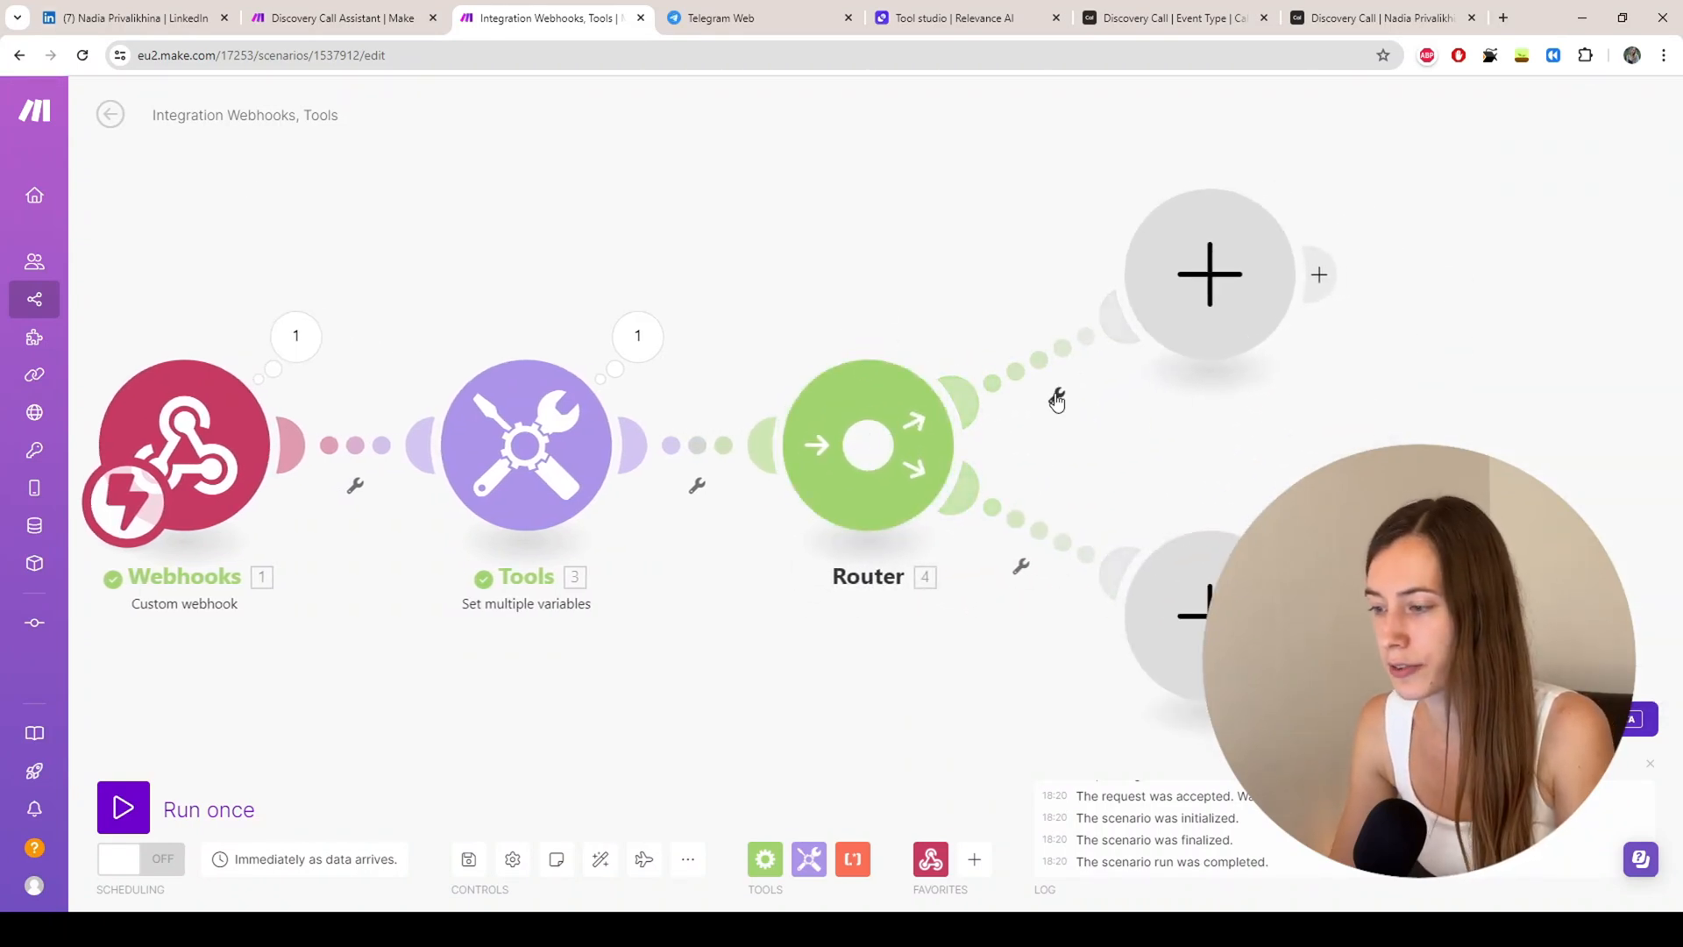
pyautogui.click(290, 19)
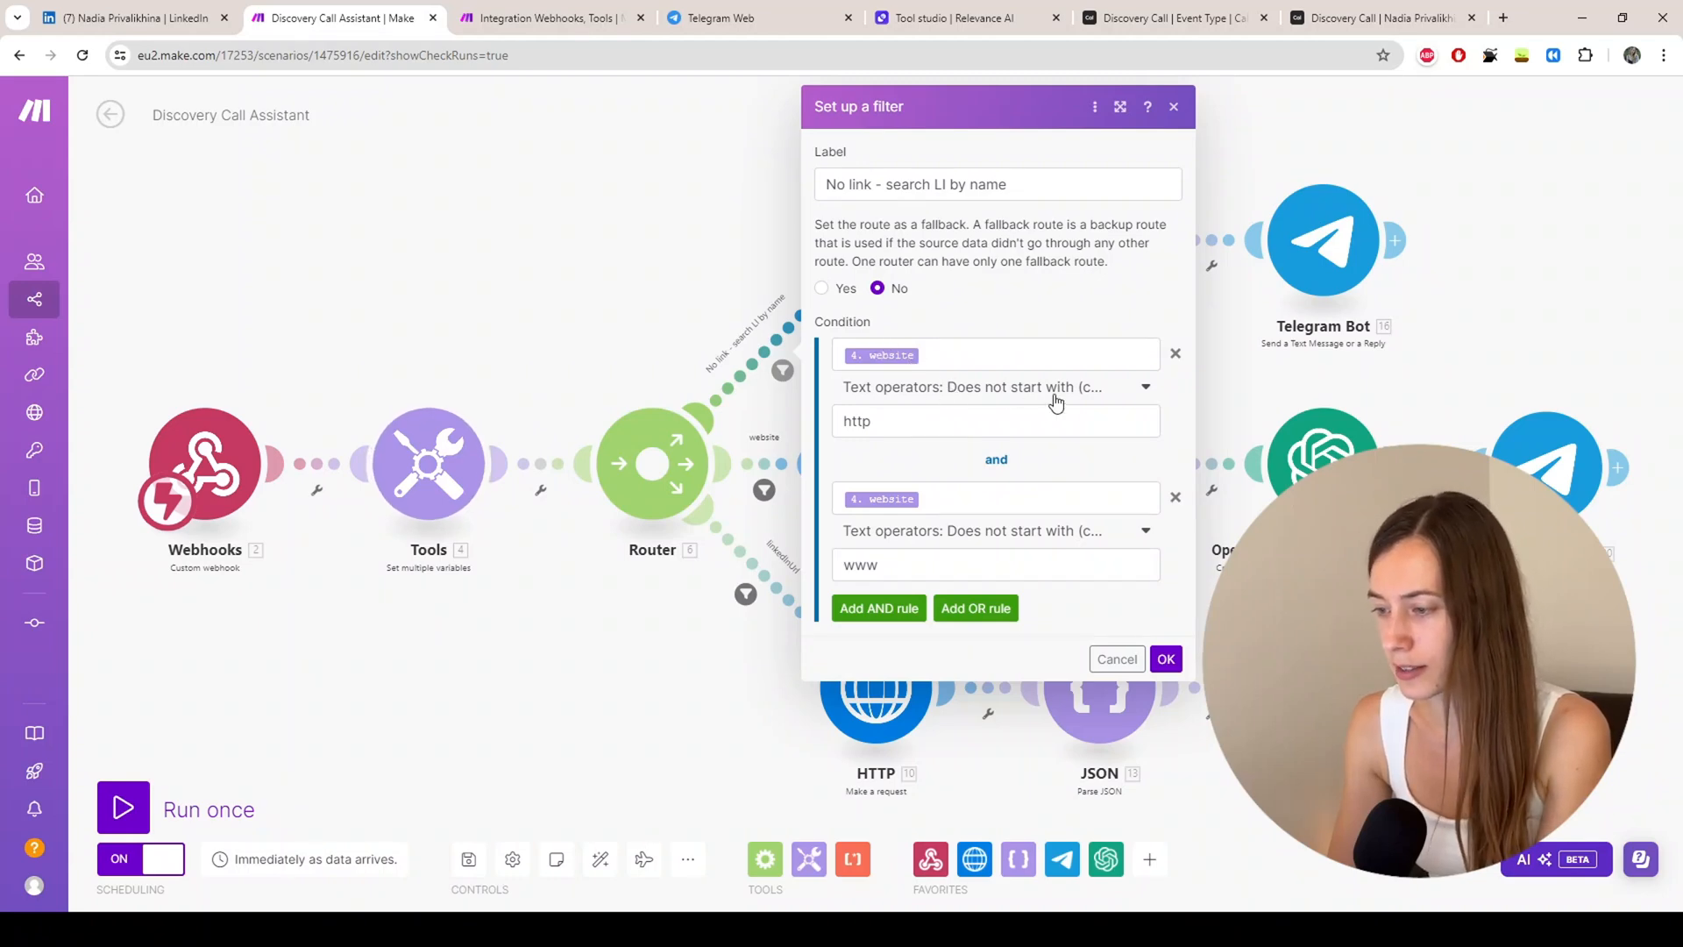
# Step: Inspect the existing filter's http and www condition values
pyautogui.click(909, 421)
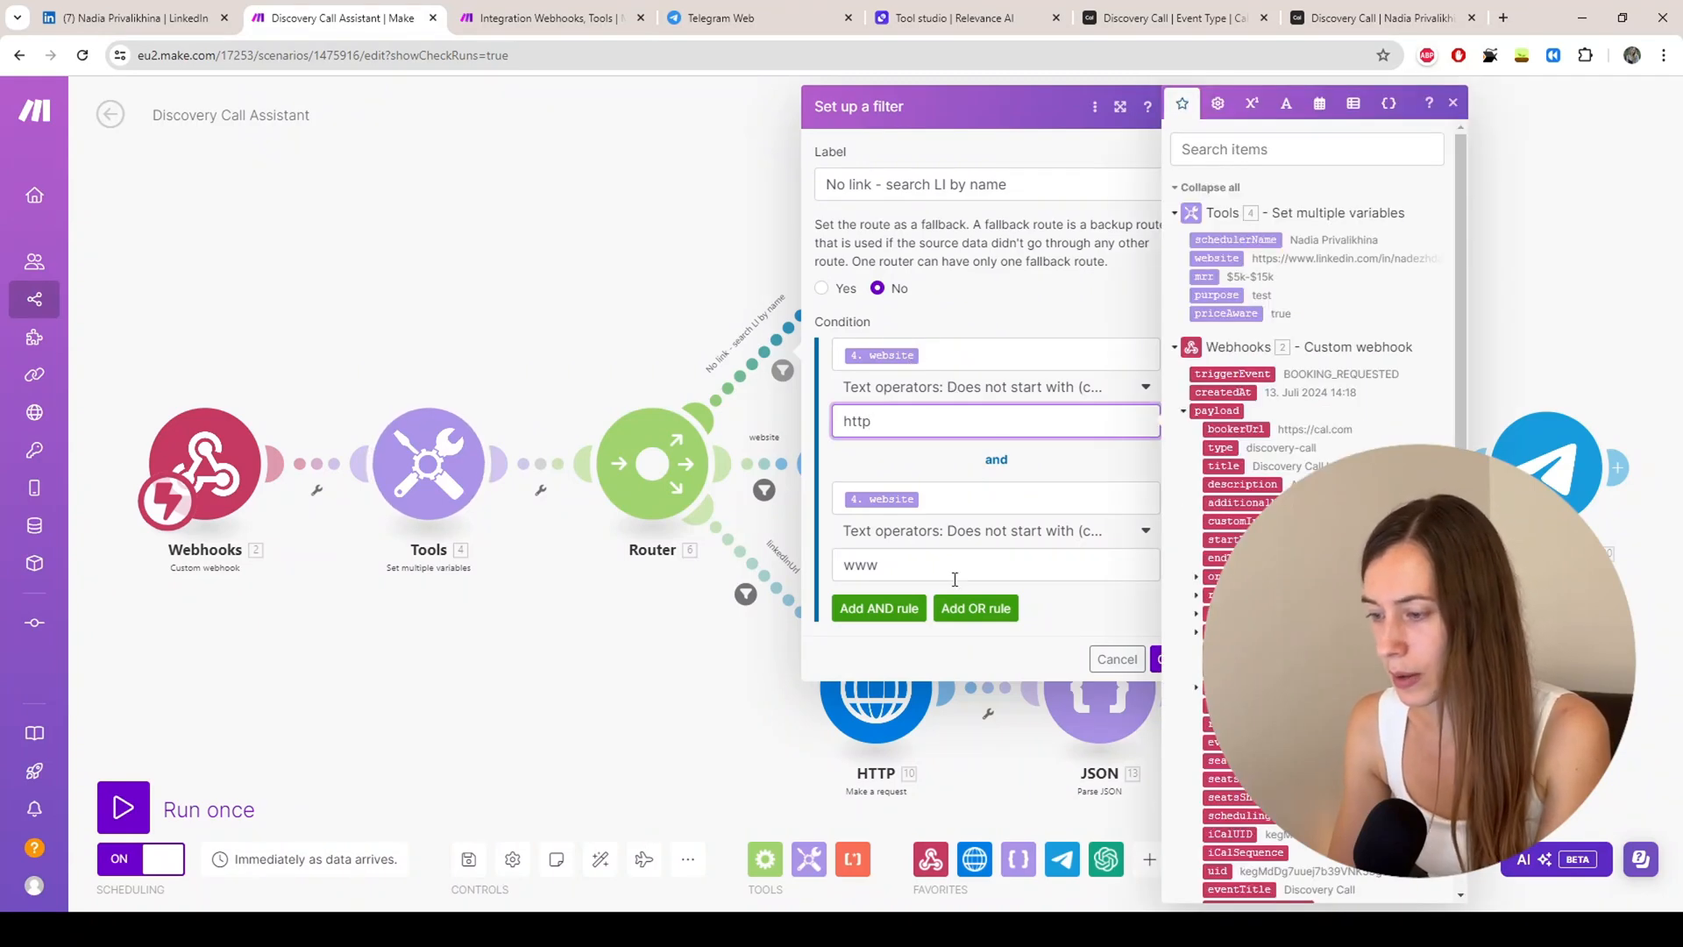
pyautogui.click(947, 553)
pyautogui.click(897, 478)
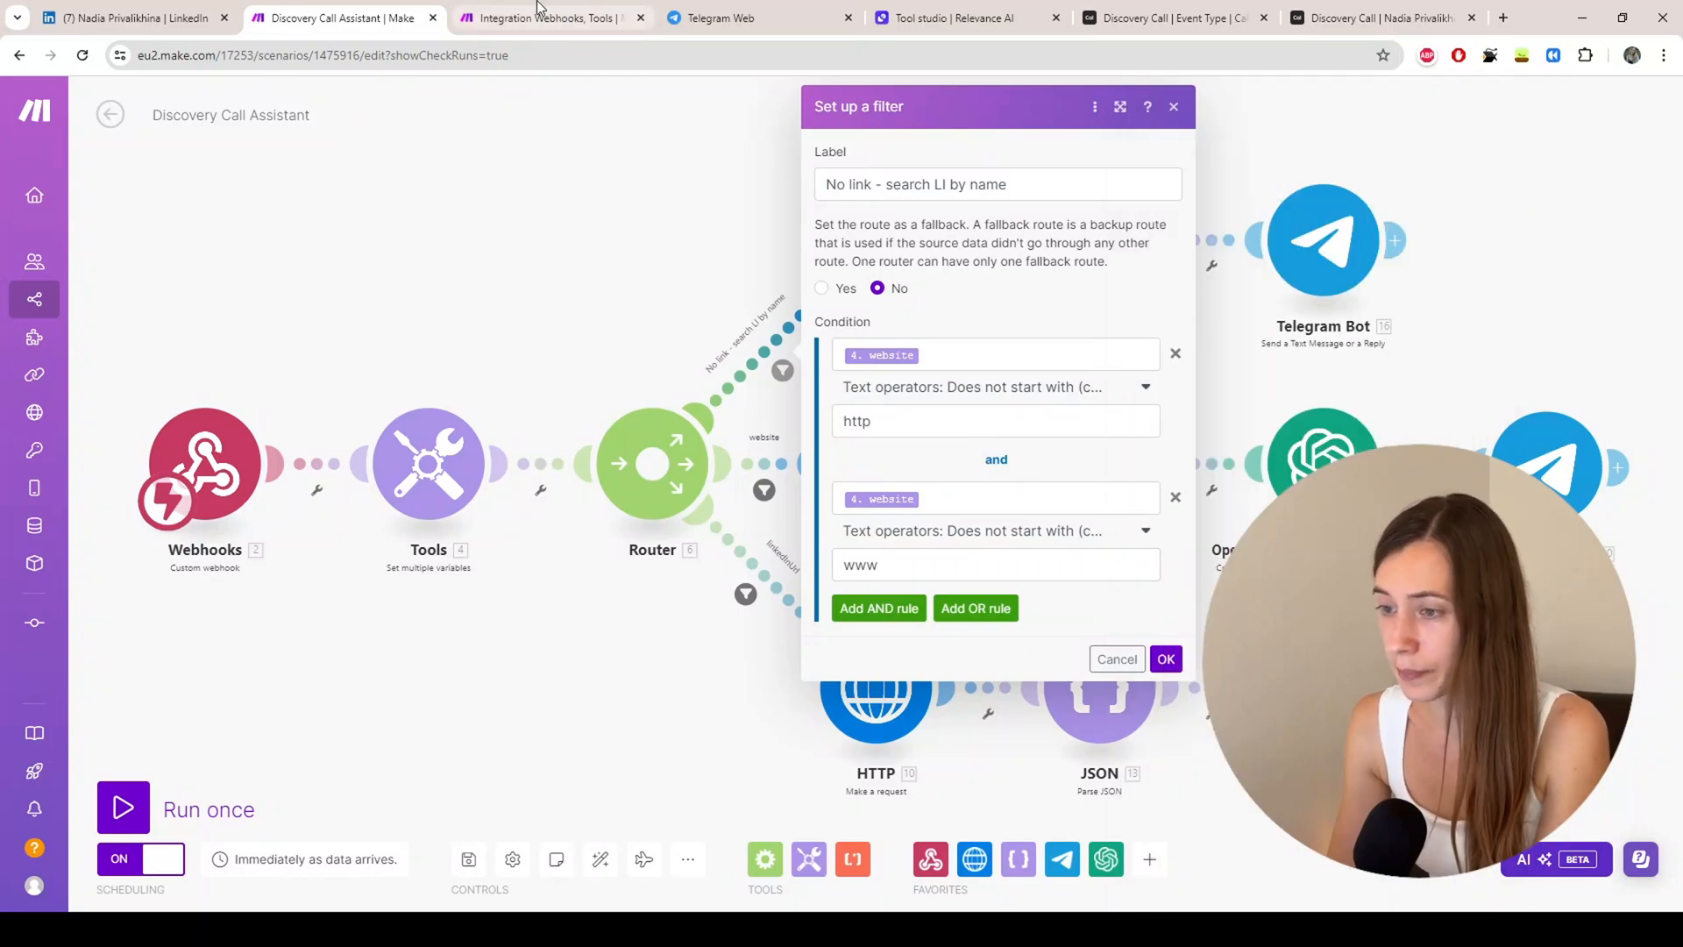
# Step: Back in Integration Webhooks, start a filter on the Router's upper route, then reopen the Tools module
pyautogui.click(538, 19)
pyautogui.click(1058, 409)
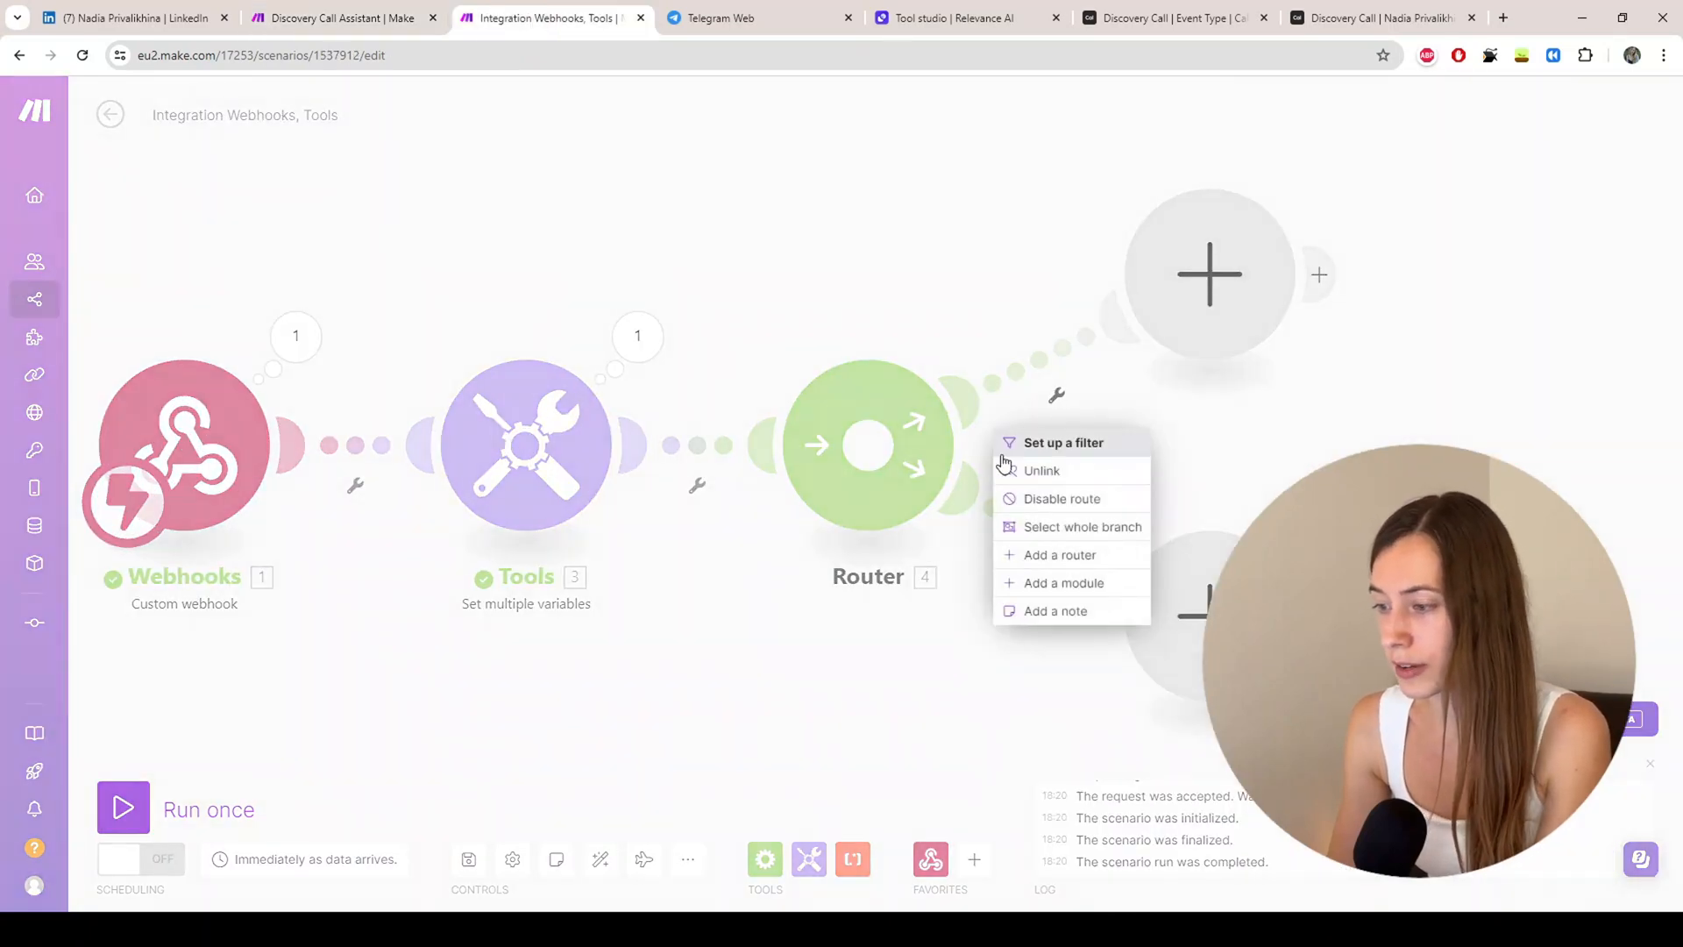
pyautogui.click(1062, 444)
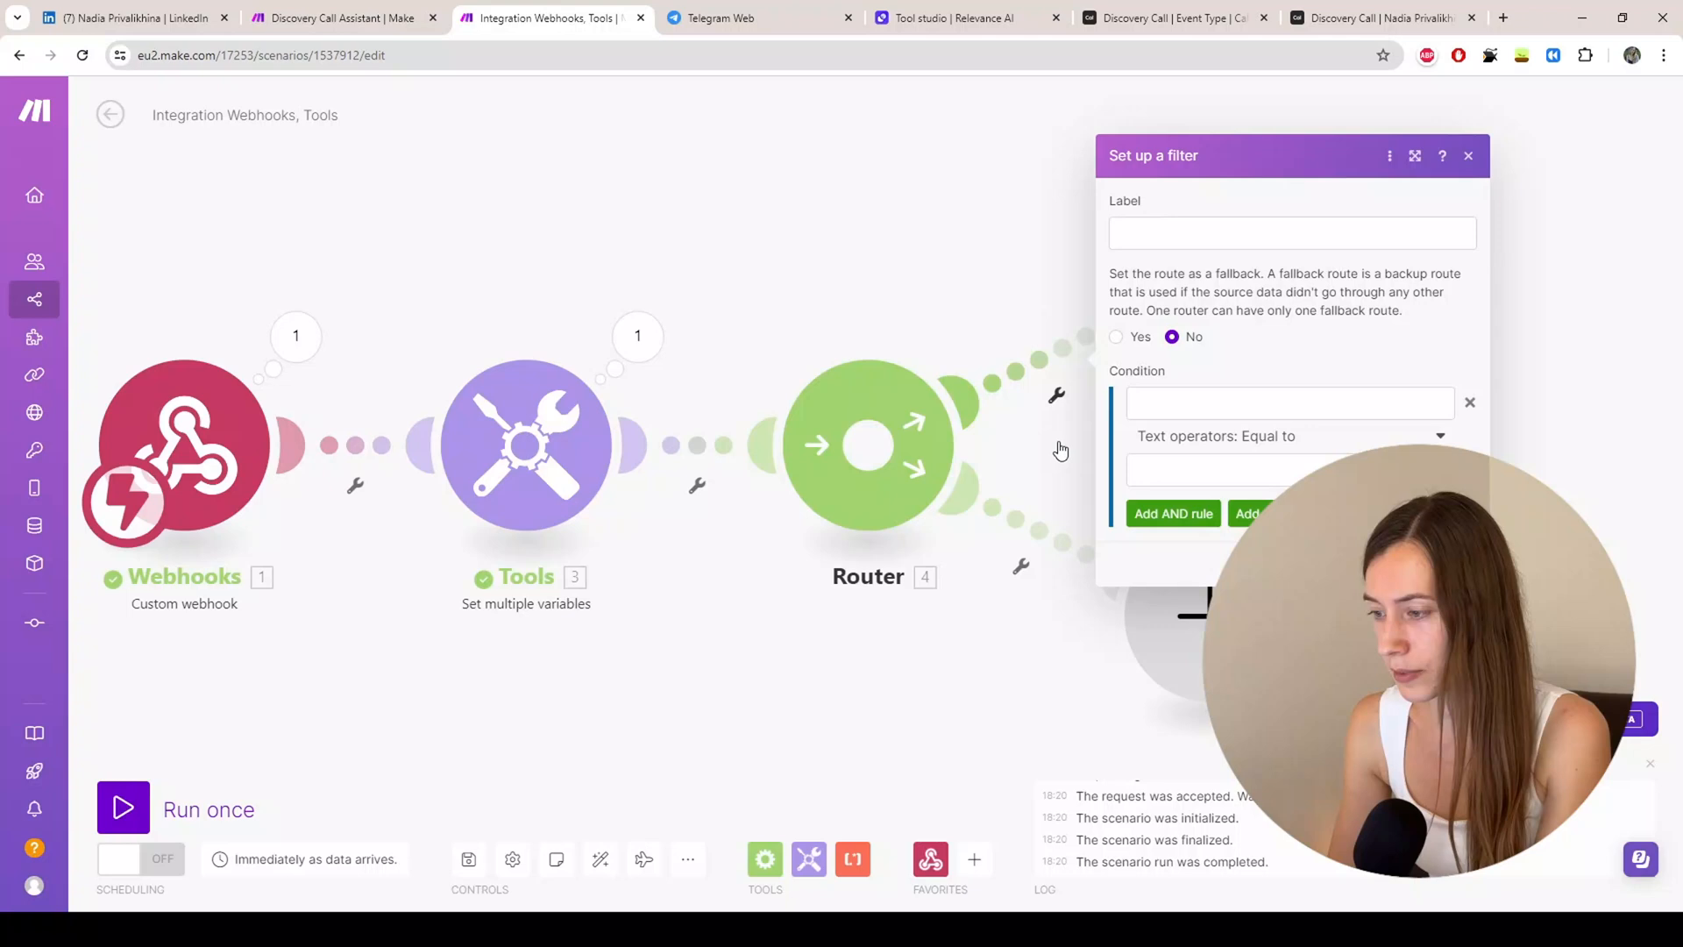
pyautogui.click(1203, 404)
pyautogui.click(1176, 230)
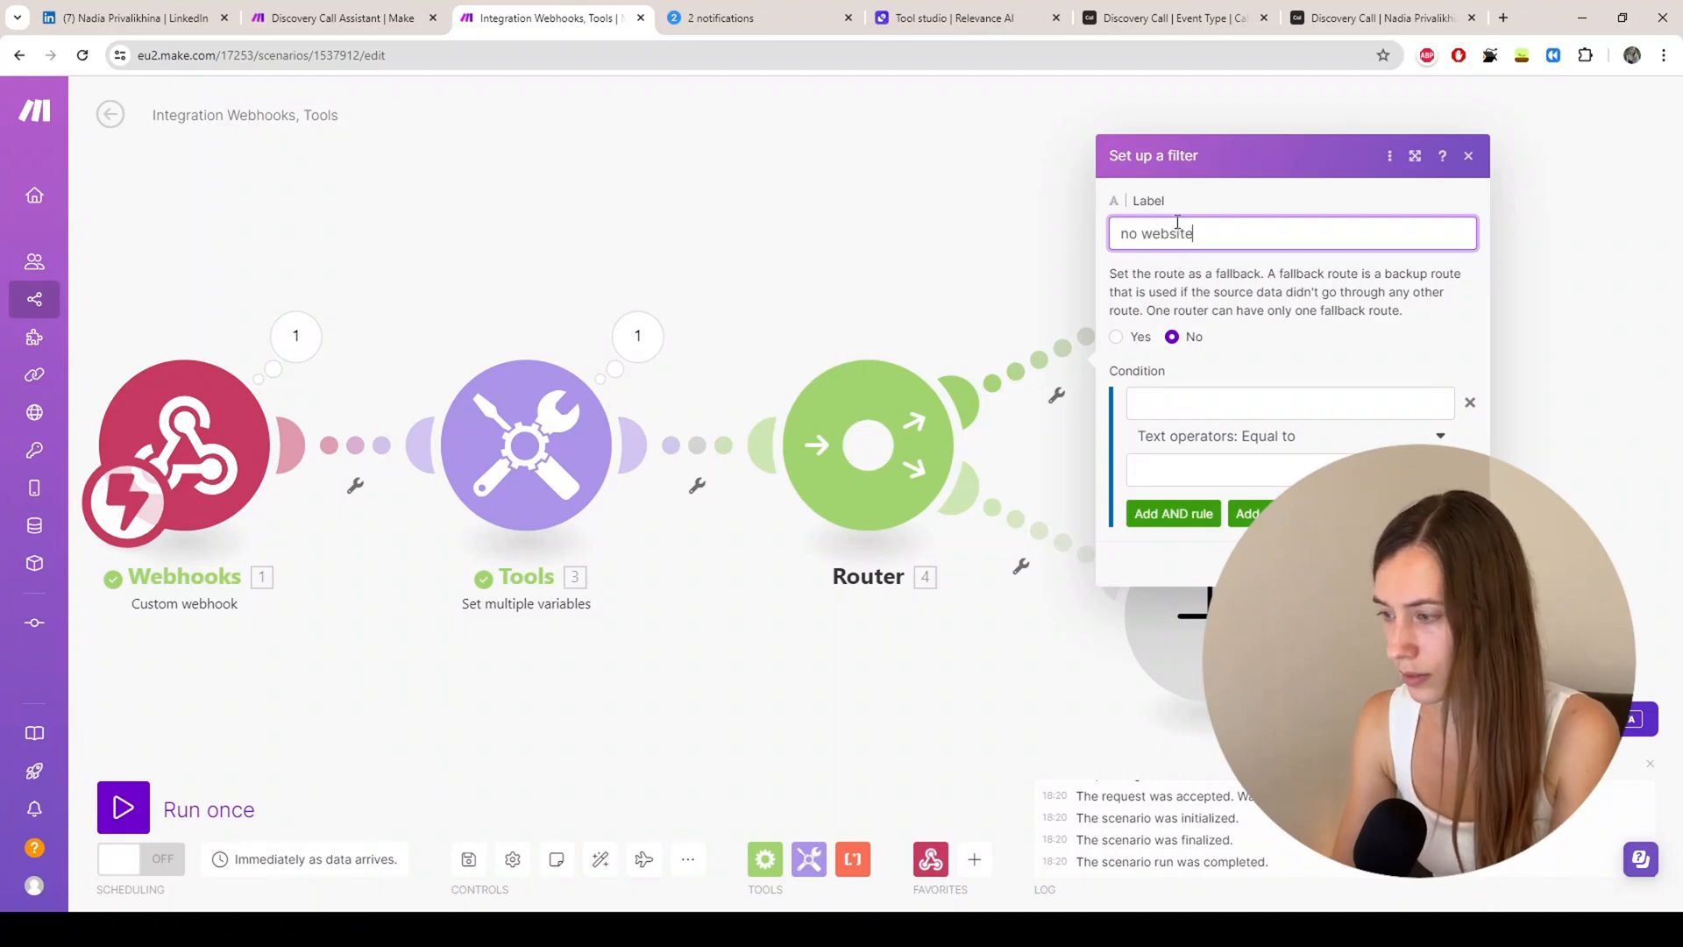
pyautogui.click(1232, 400)
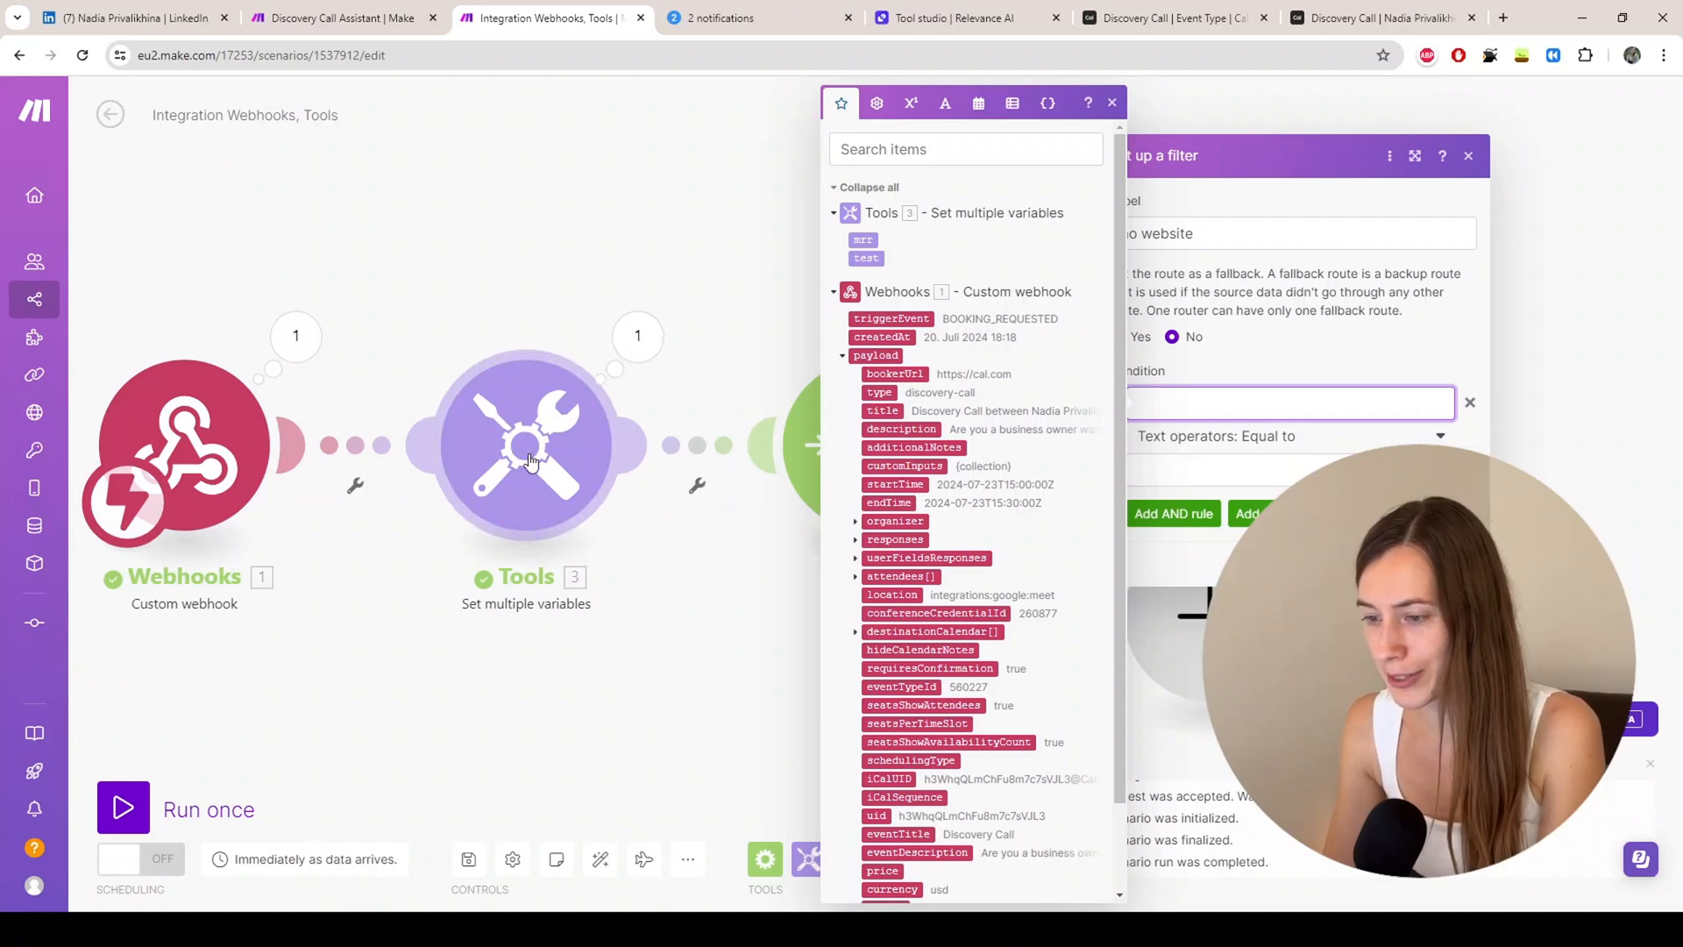
pyautogui.click(530, 462)
# Step: Add Tools Item 2 named website, mapped to the booking's website response, and save
pyautogui.click(691, 547)
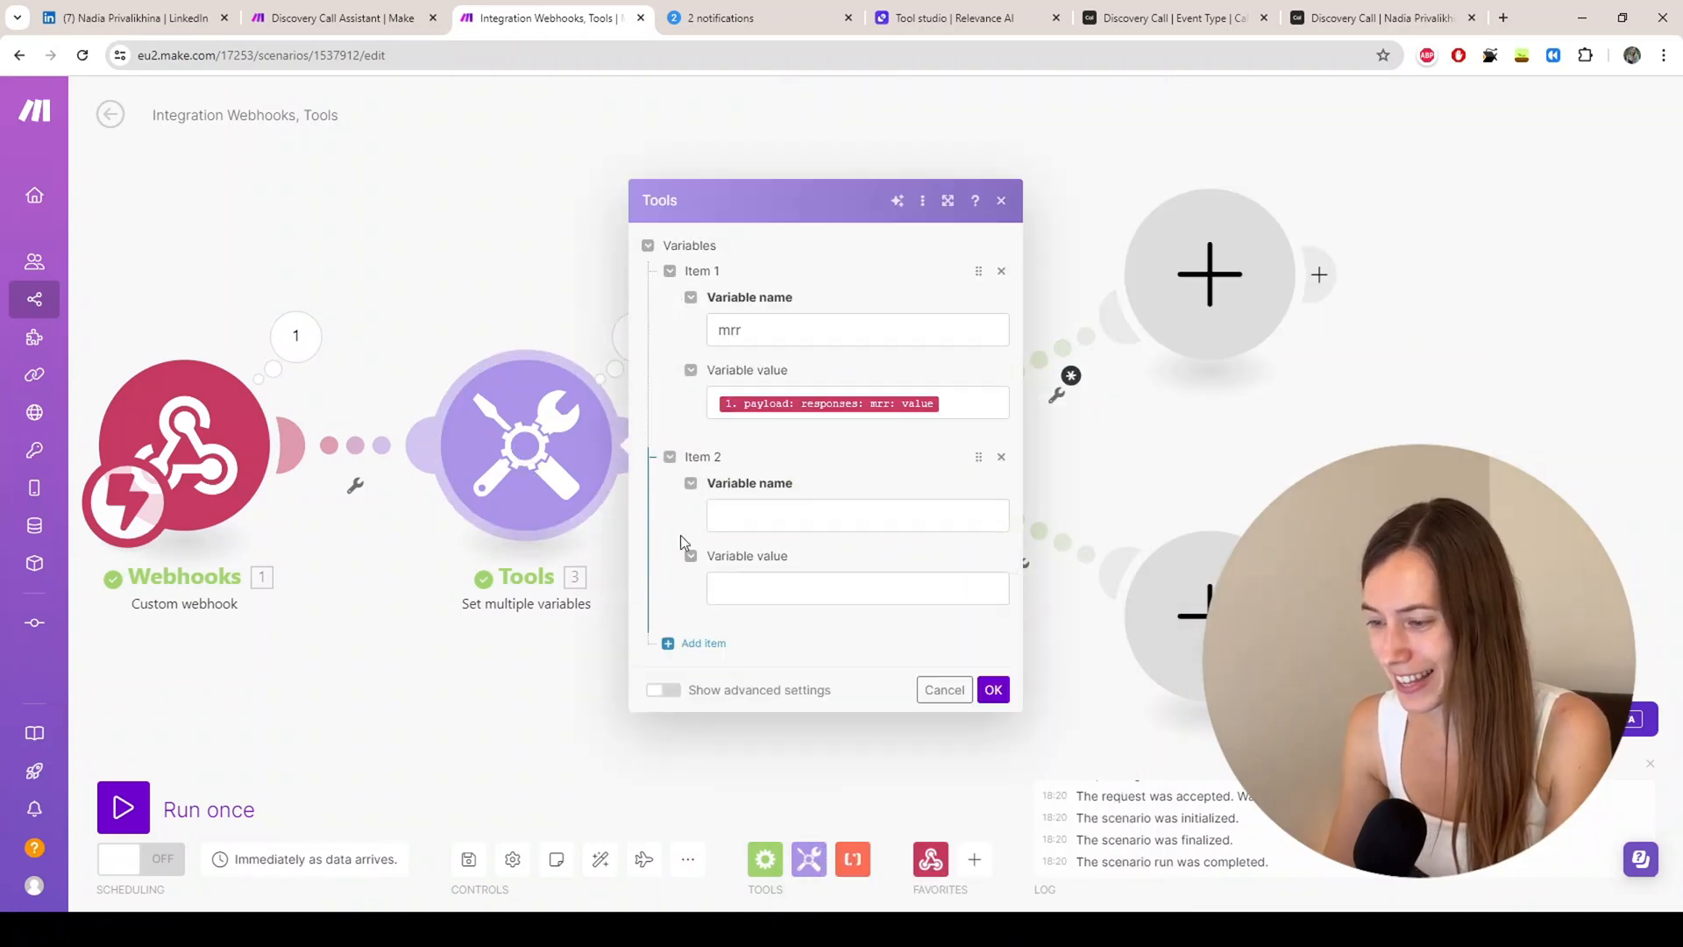
pyautogui.click(784, 579)
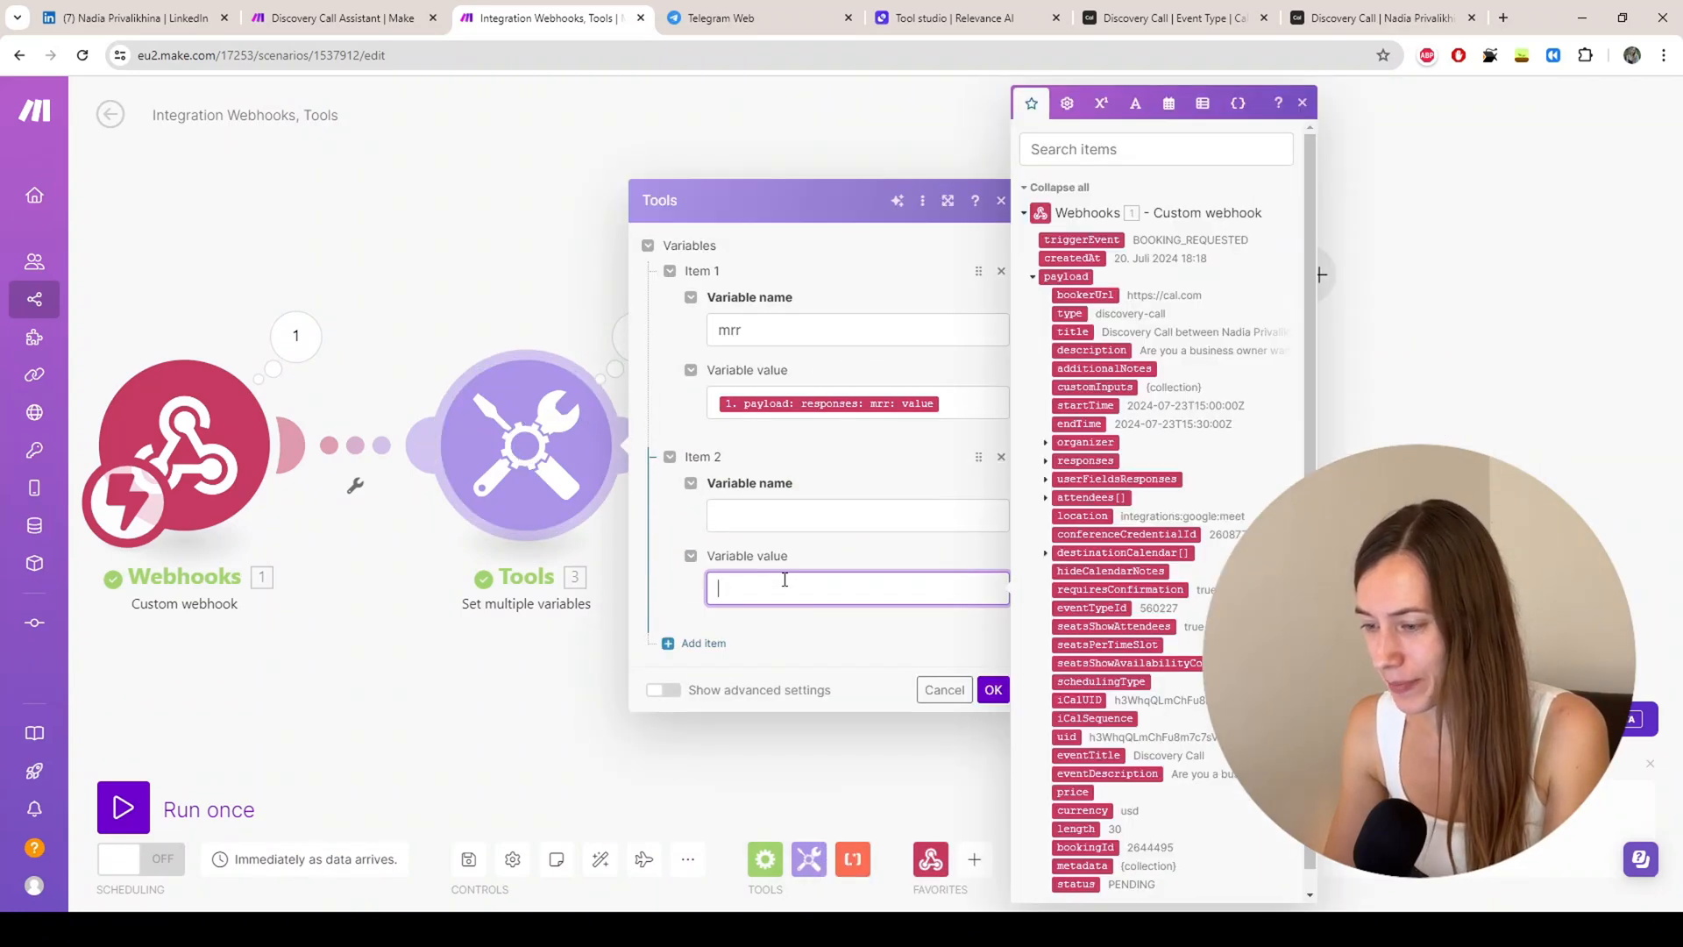
pyautogui.click(1047, 462)
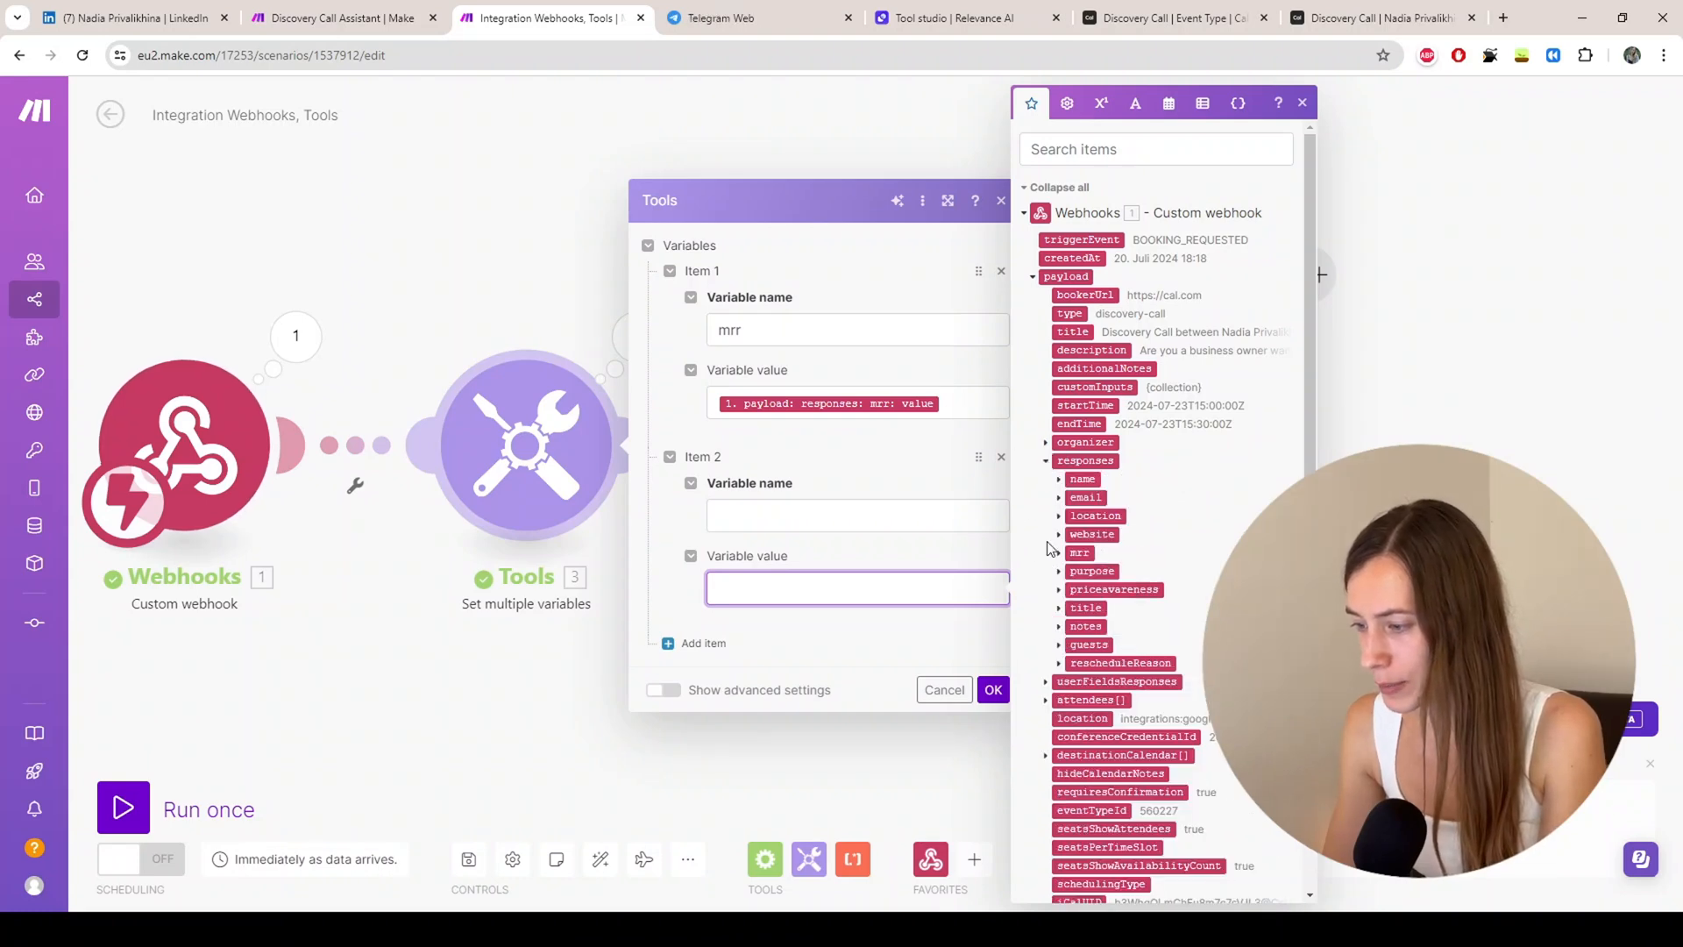
pyautogui.click(1057, 534)
pyautogui.click(1098, 571)
pyautogui.click(812, 504)
pyautogui.write('w')
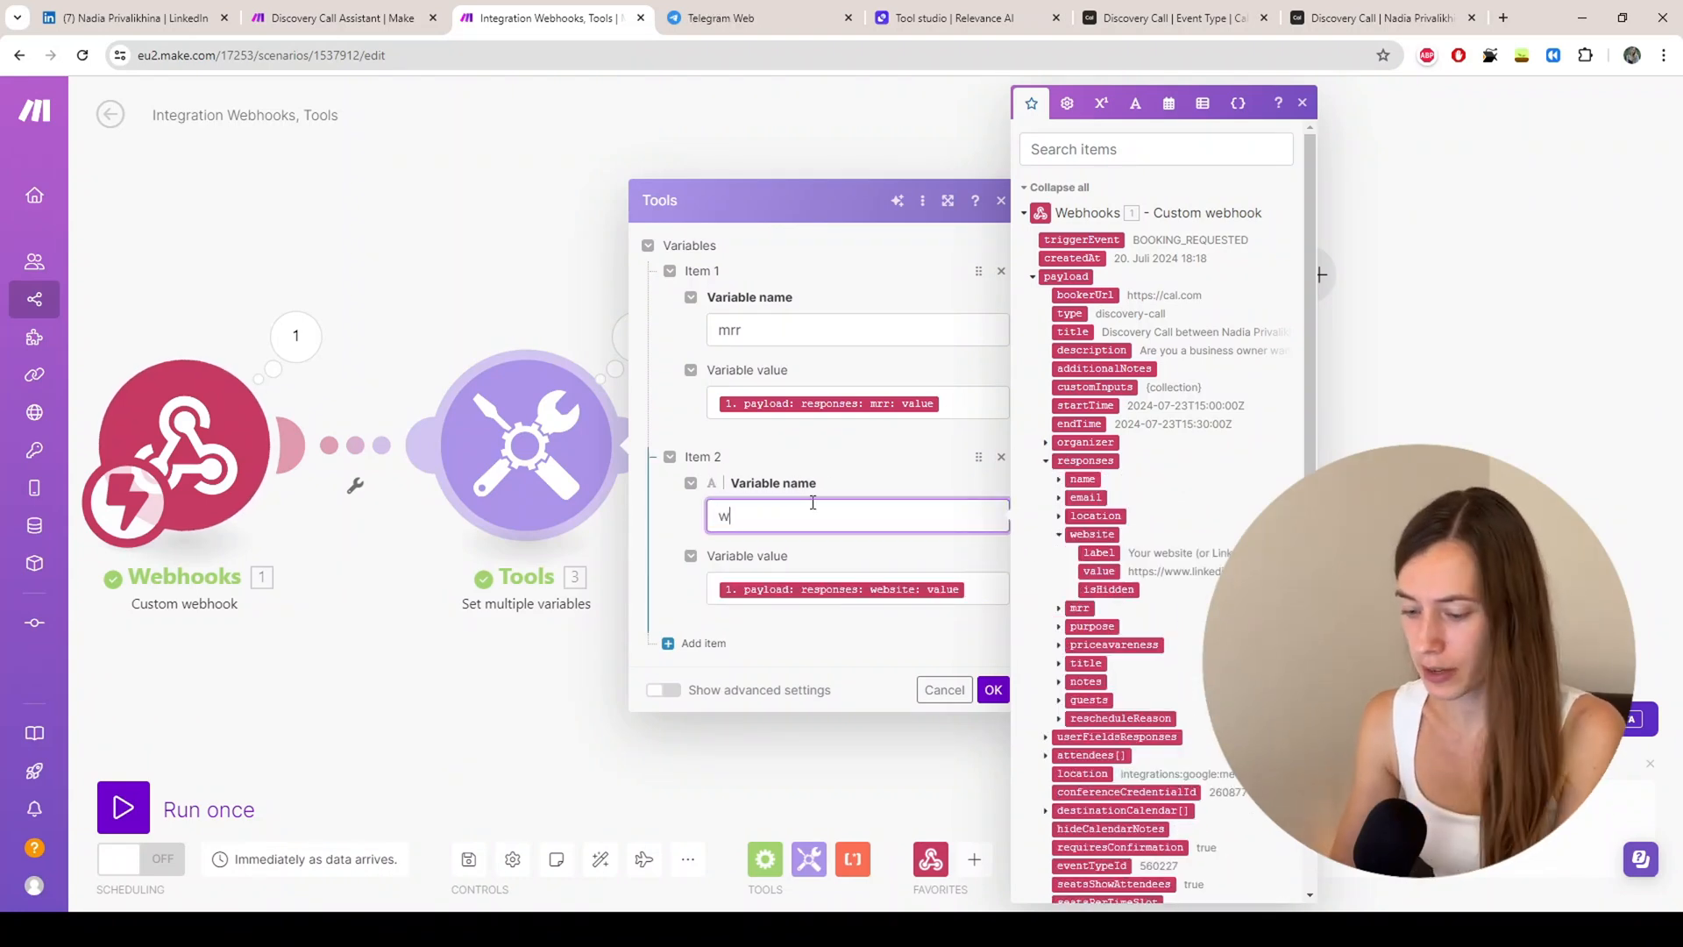
pyautogui.write('ebsite')
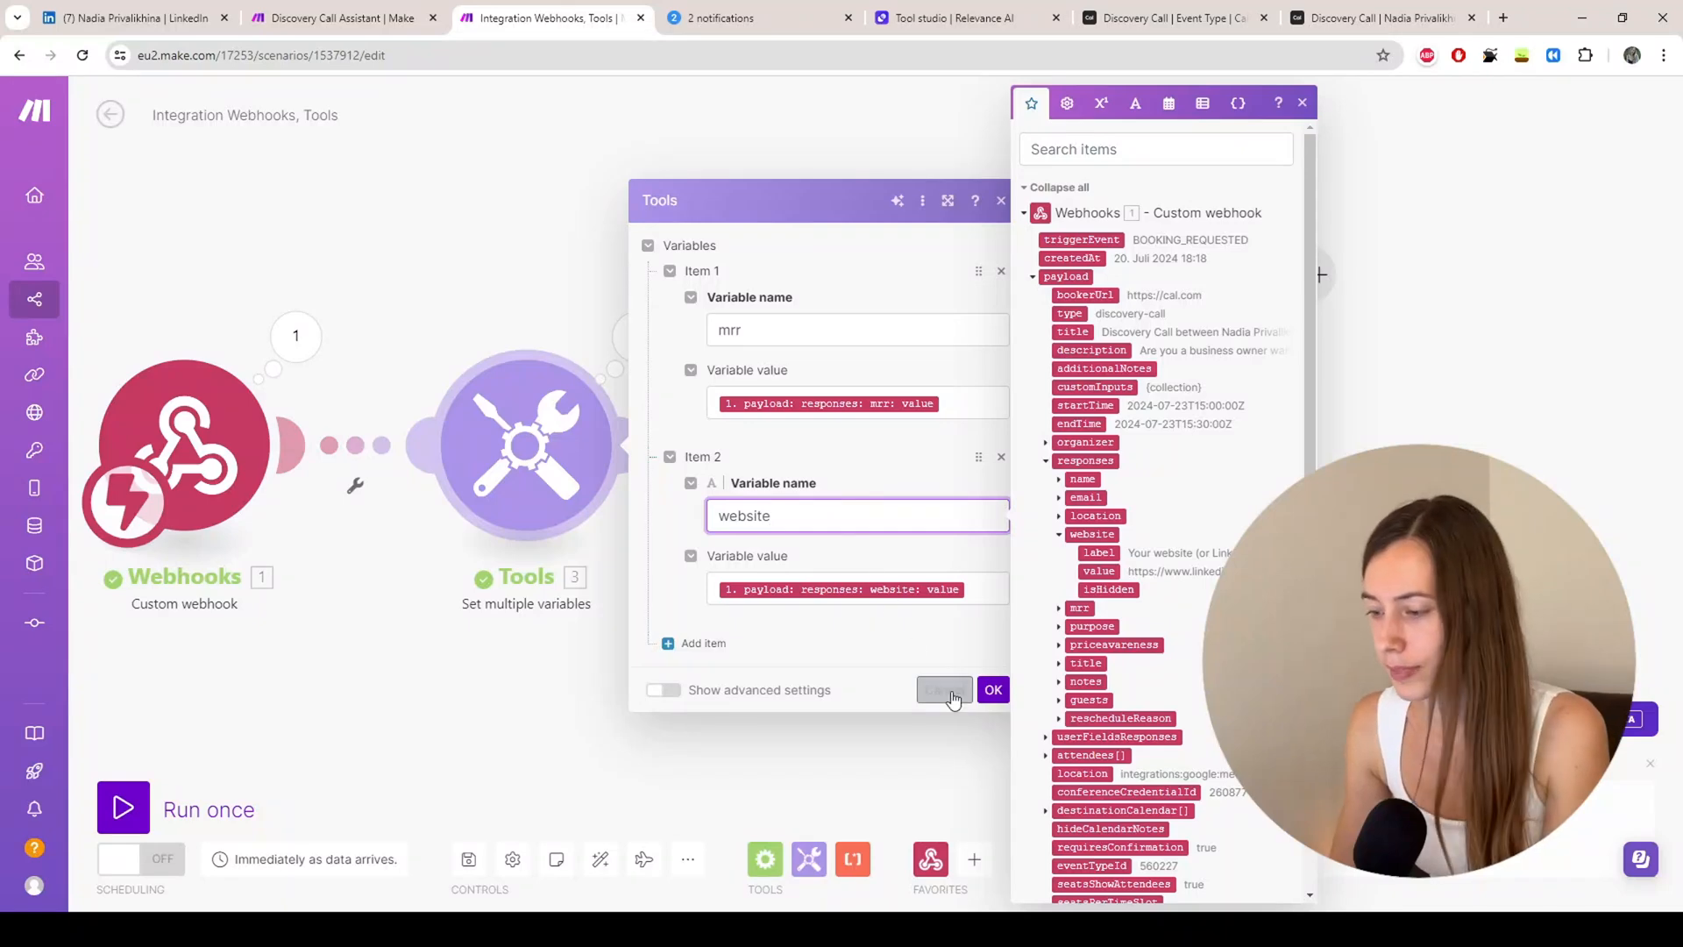
pyautogui.click(993, 689)
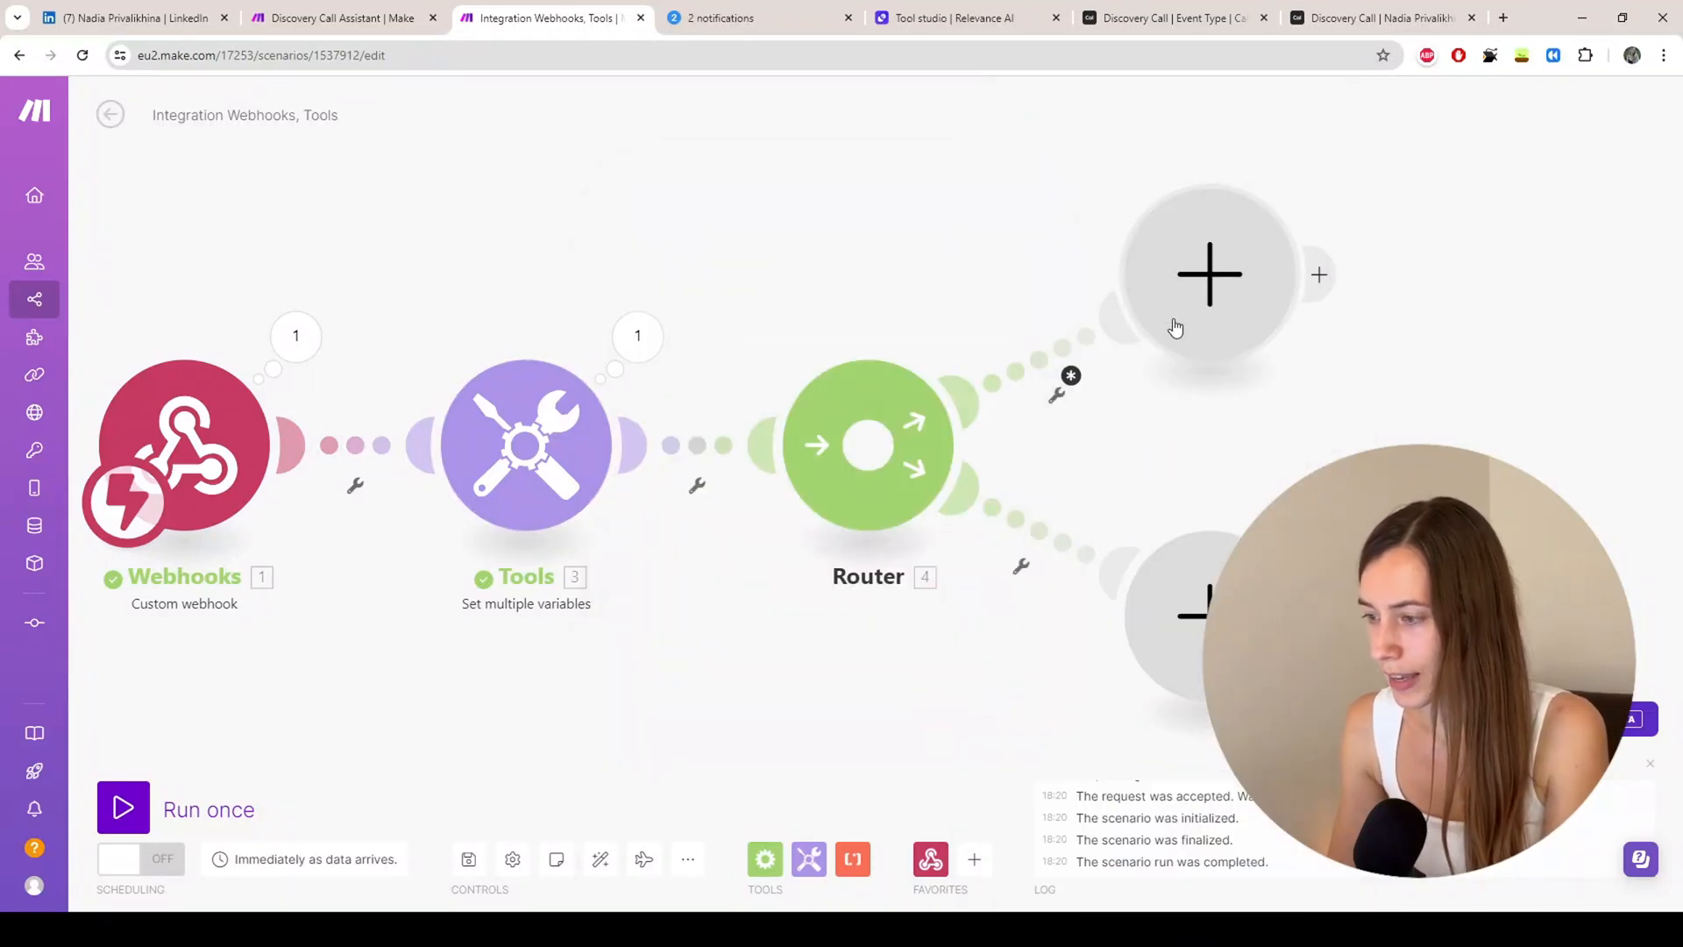
# Step: Give the upper route a 'no website' filter using website Does not start with
pyautogui.click(1059, 396)
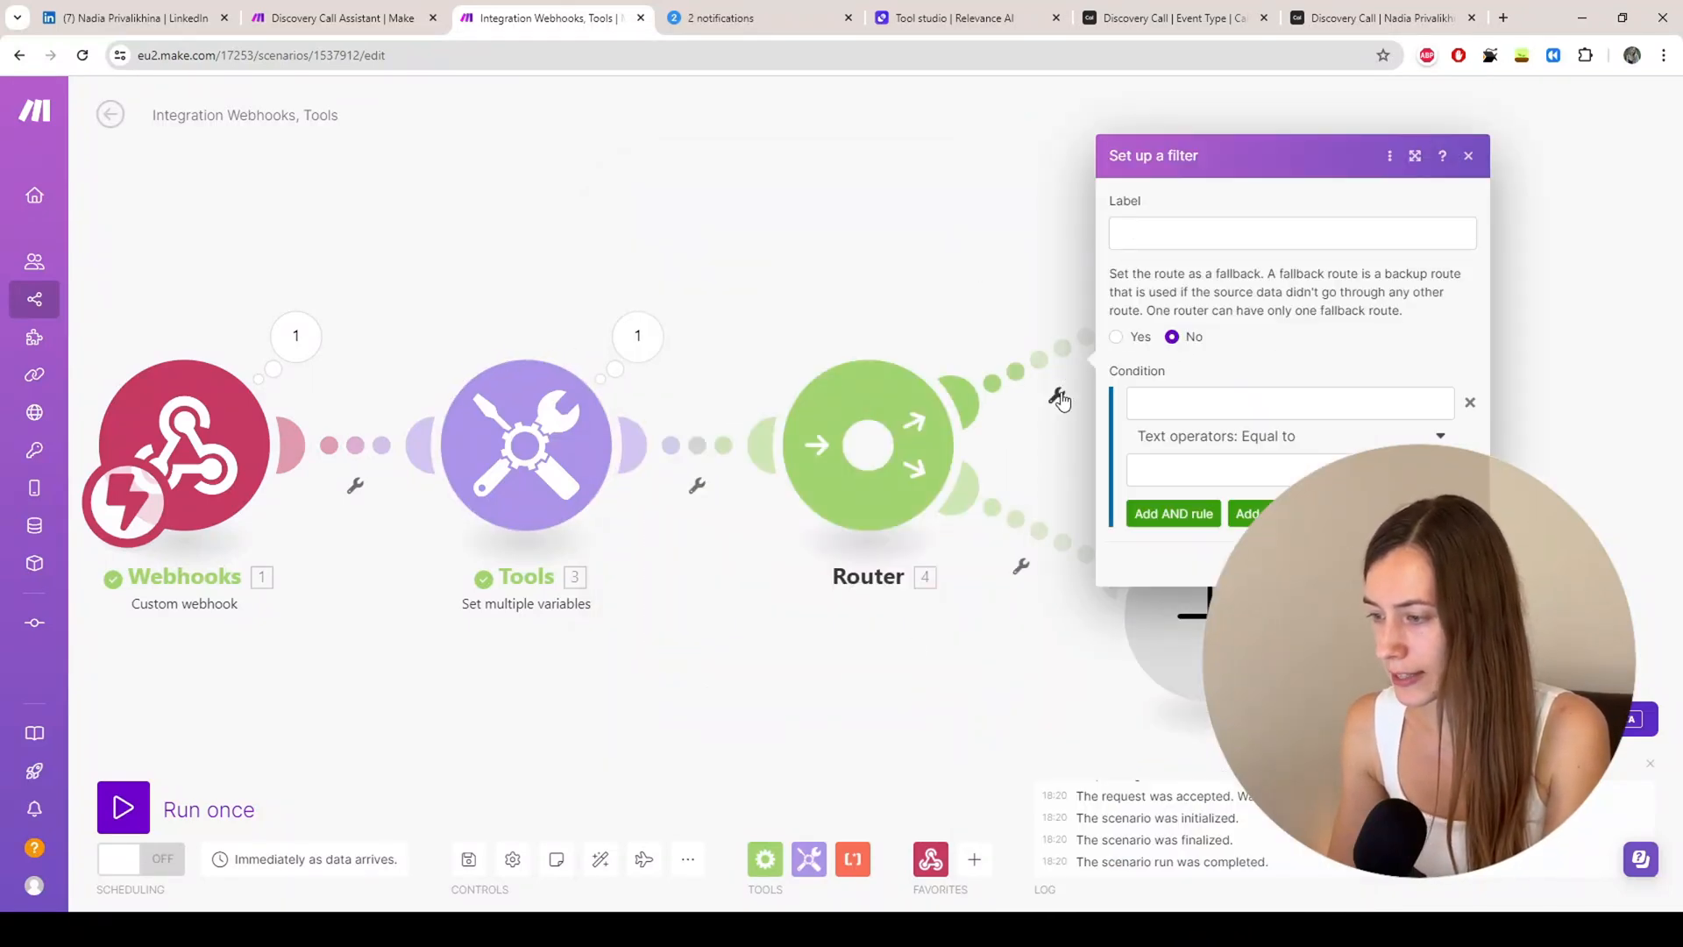
pyautogui.click(1213, 412)
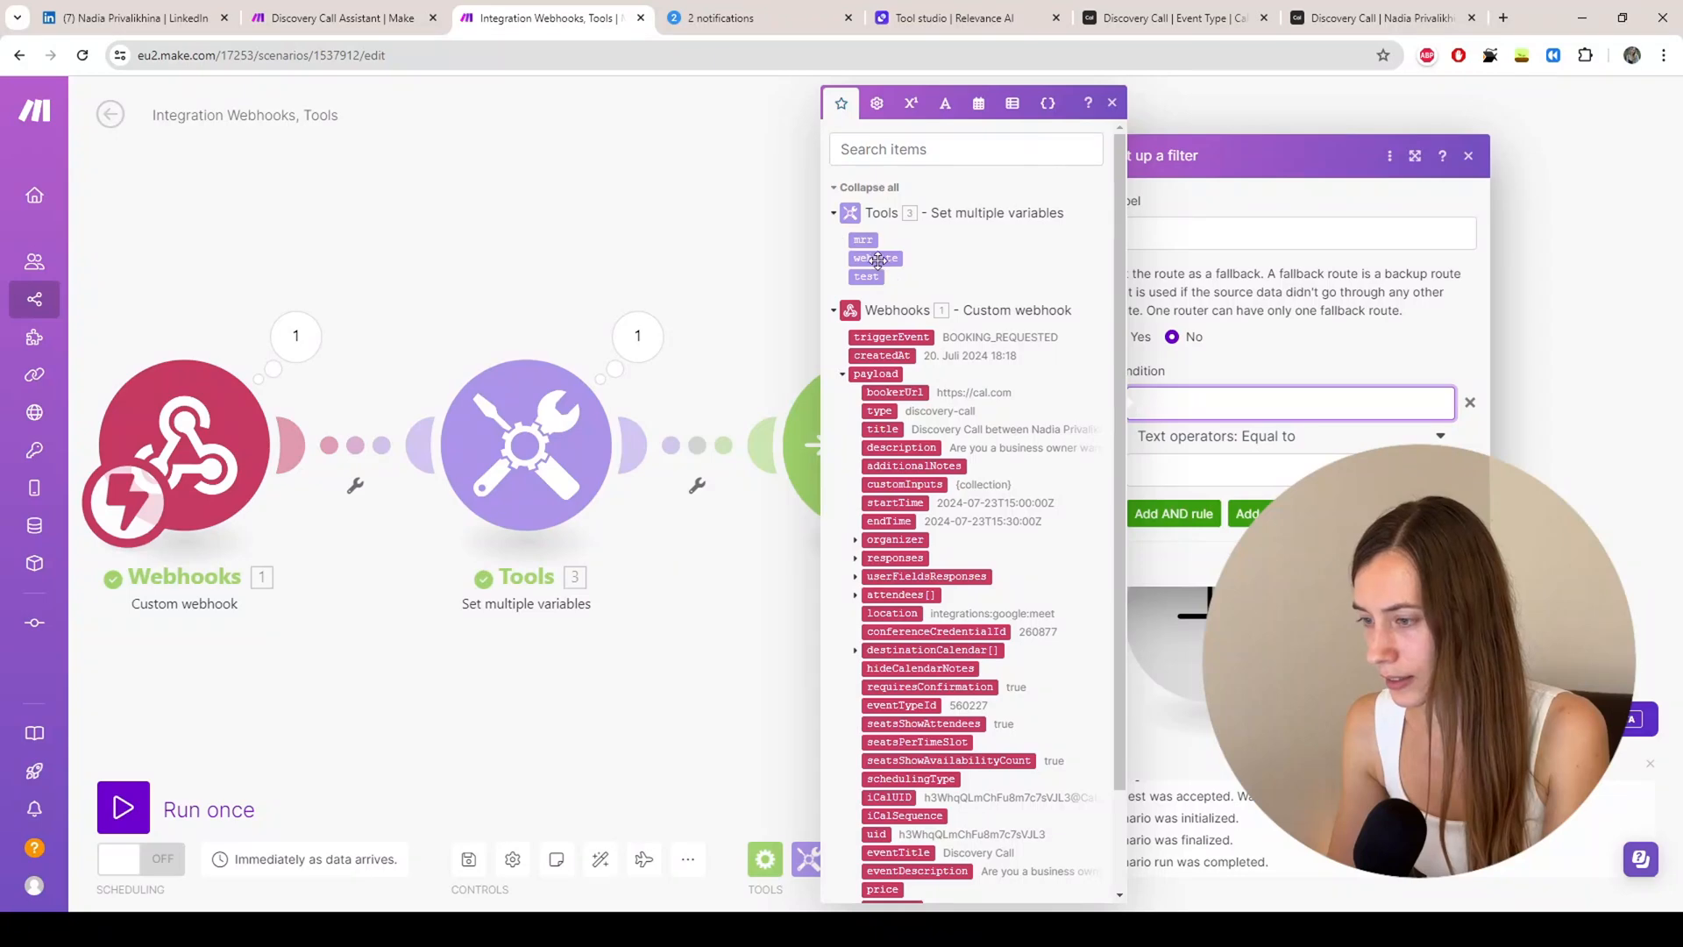
pyautogui.click(877, 260)
pyautogui.click(1239, 437)
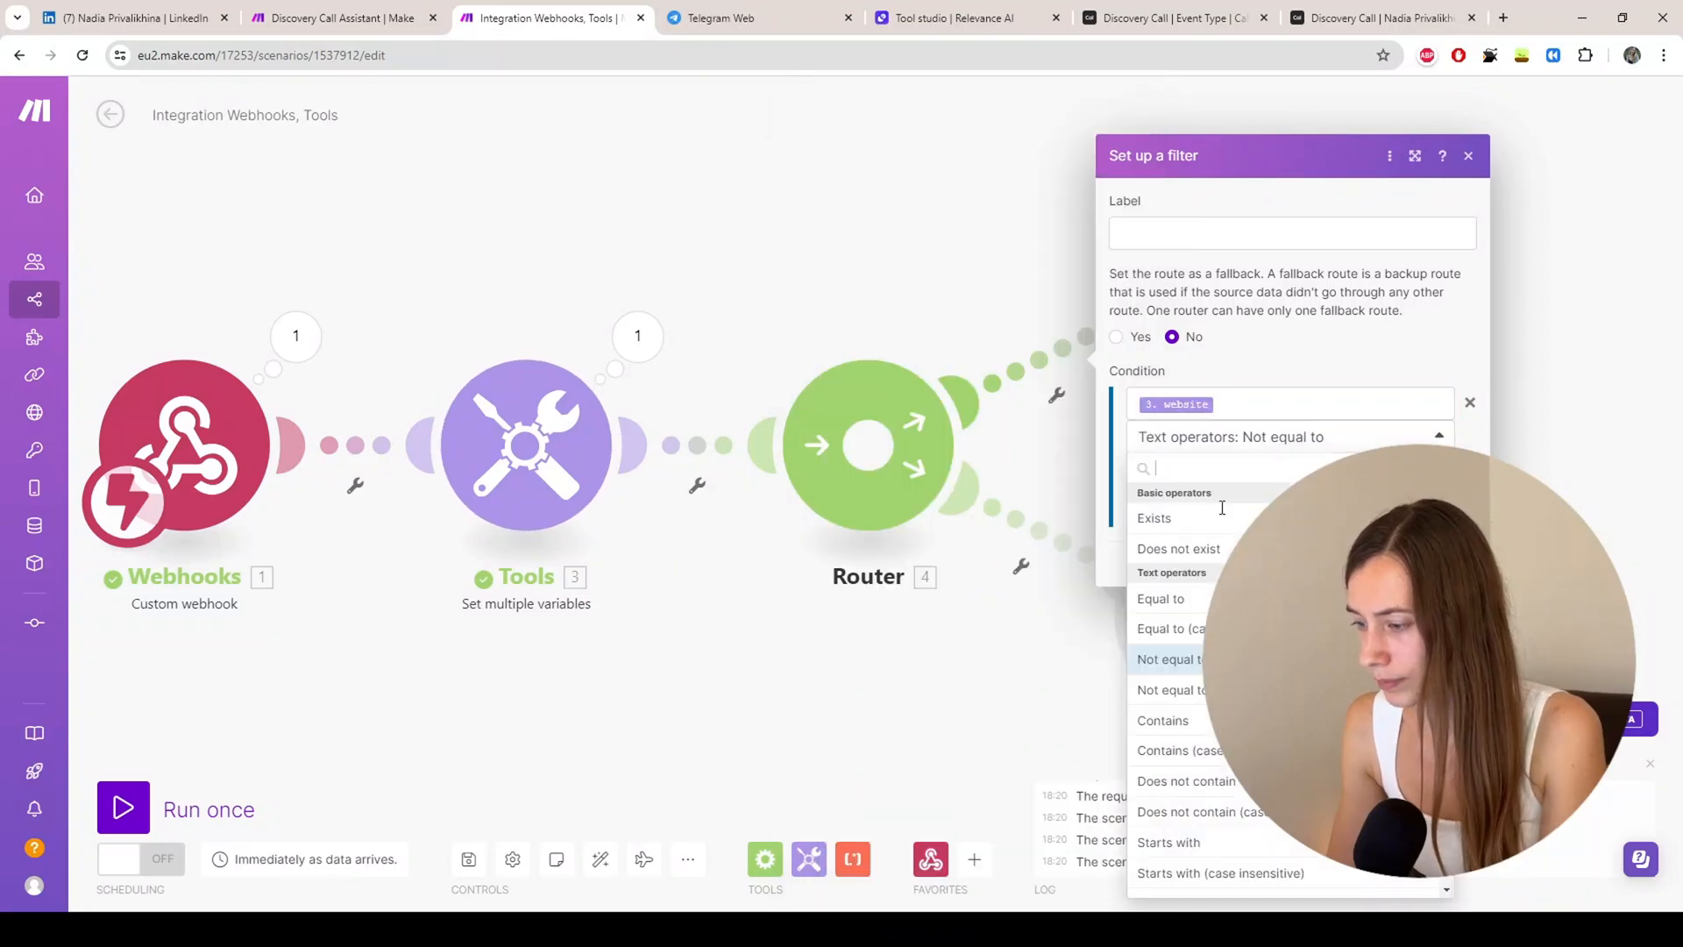
pyautogui.scroll(-2, 1201, 706)
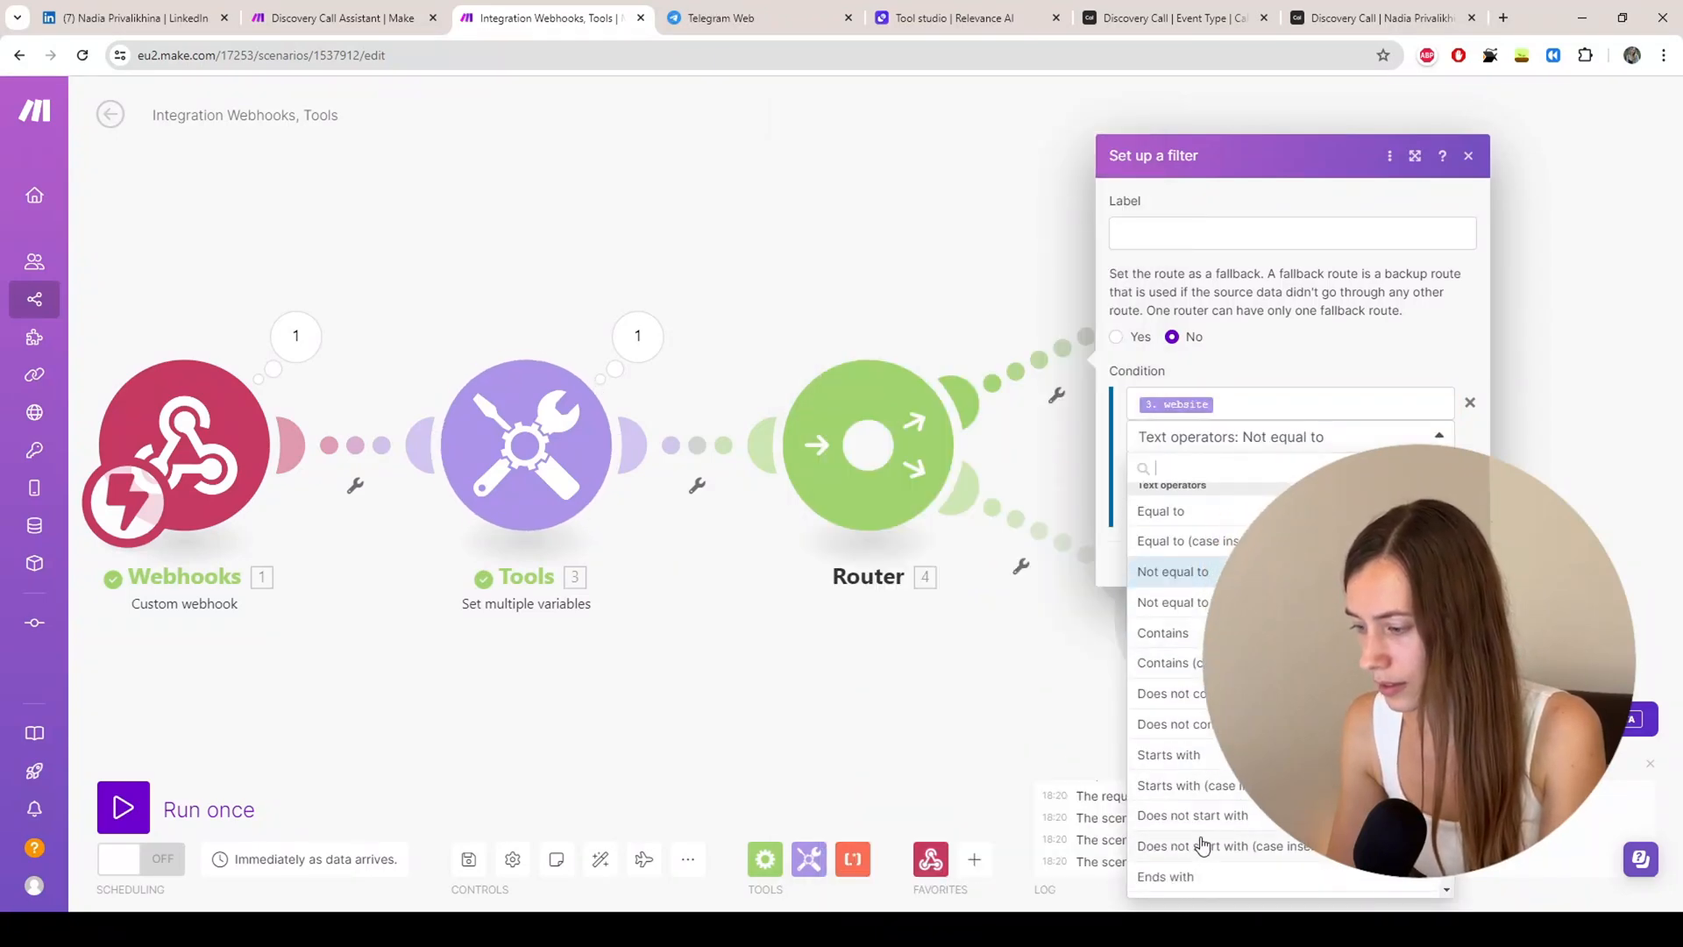
pyautogui.click(1197, 817)
pyautogui.click(1179, 464)
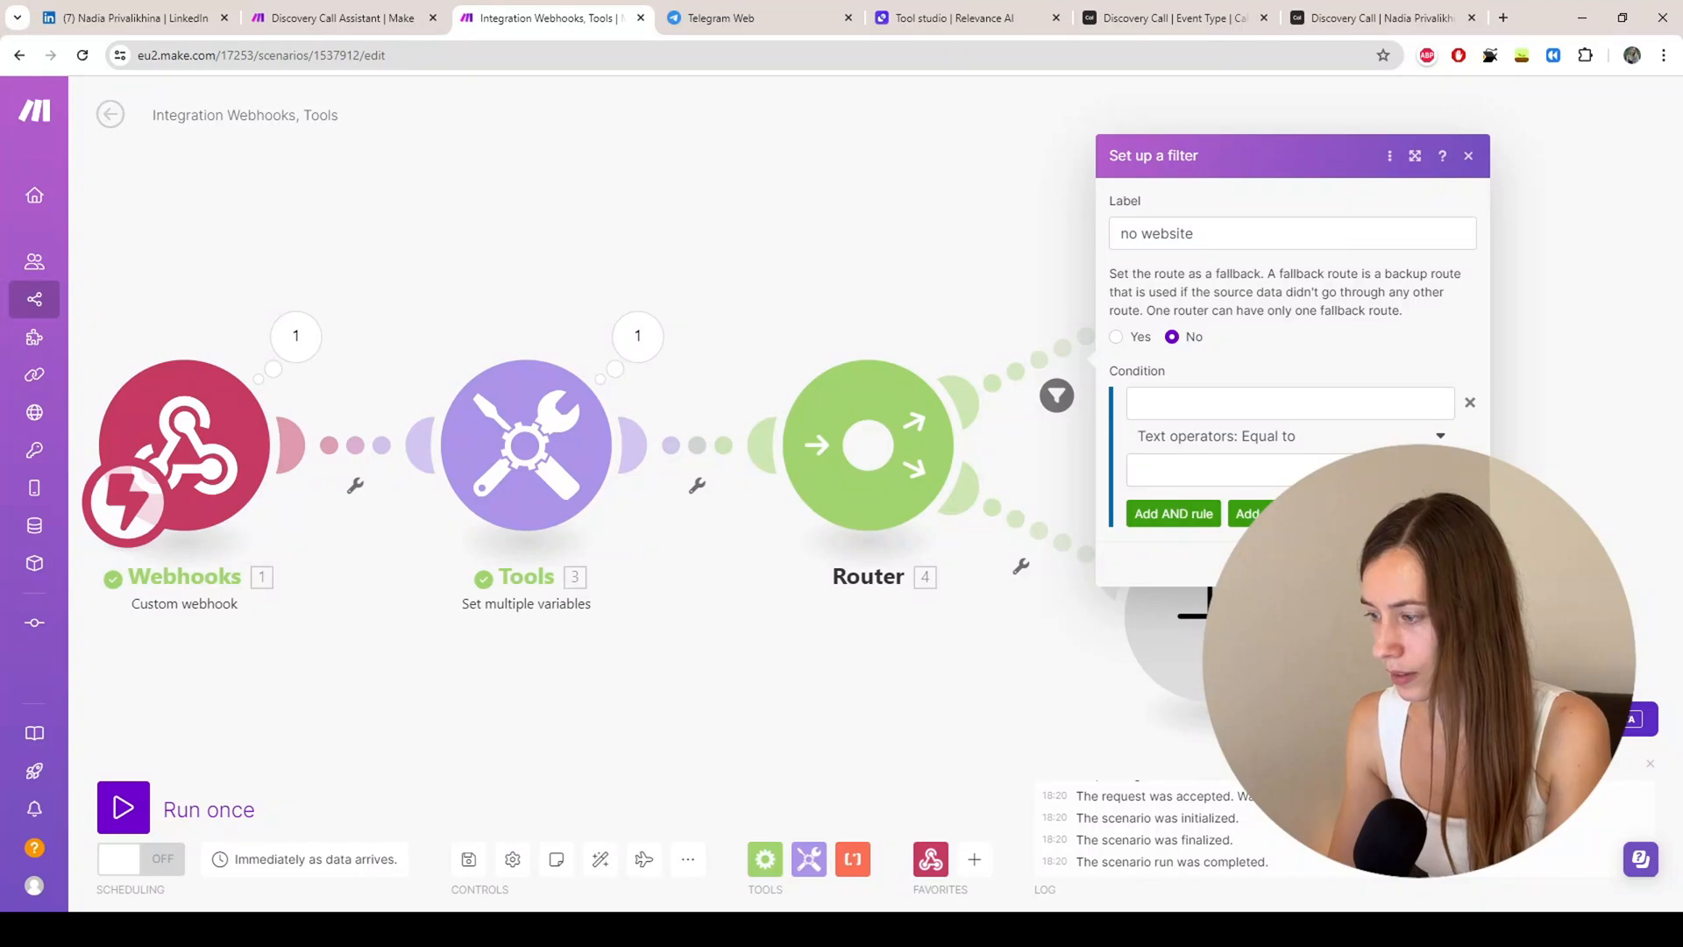
pyautogui.click(1454, 563)
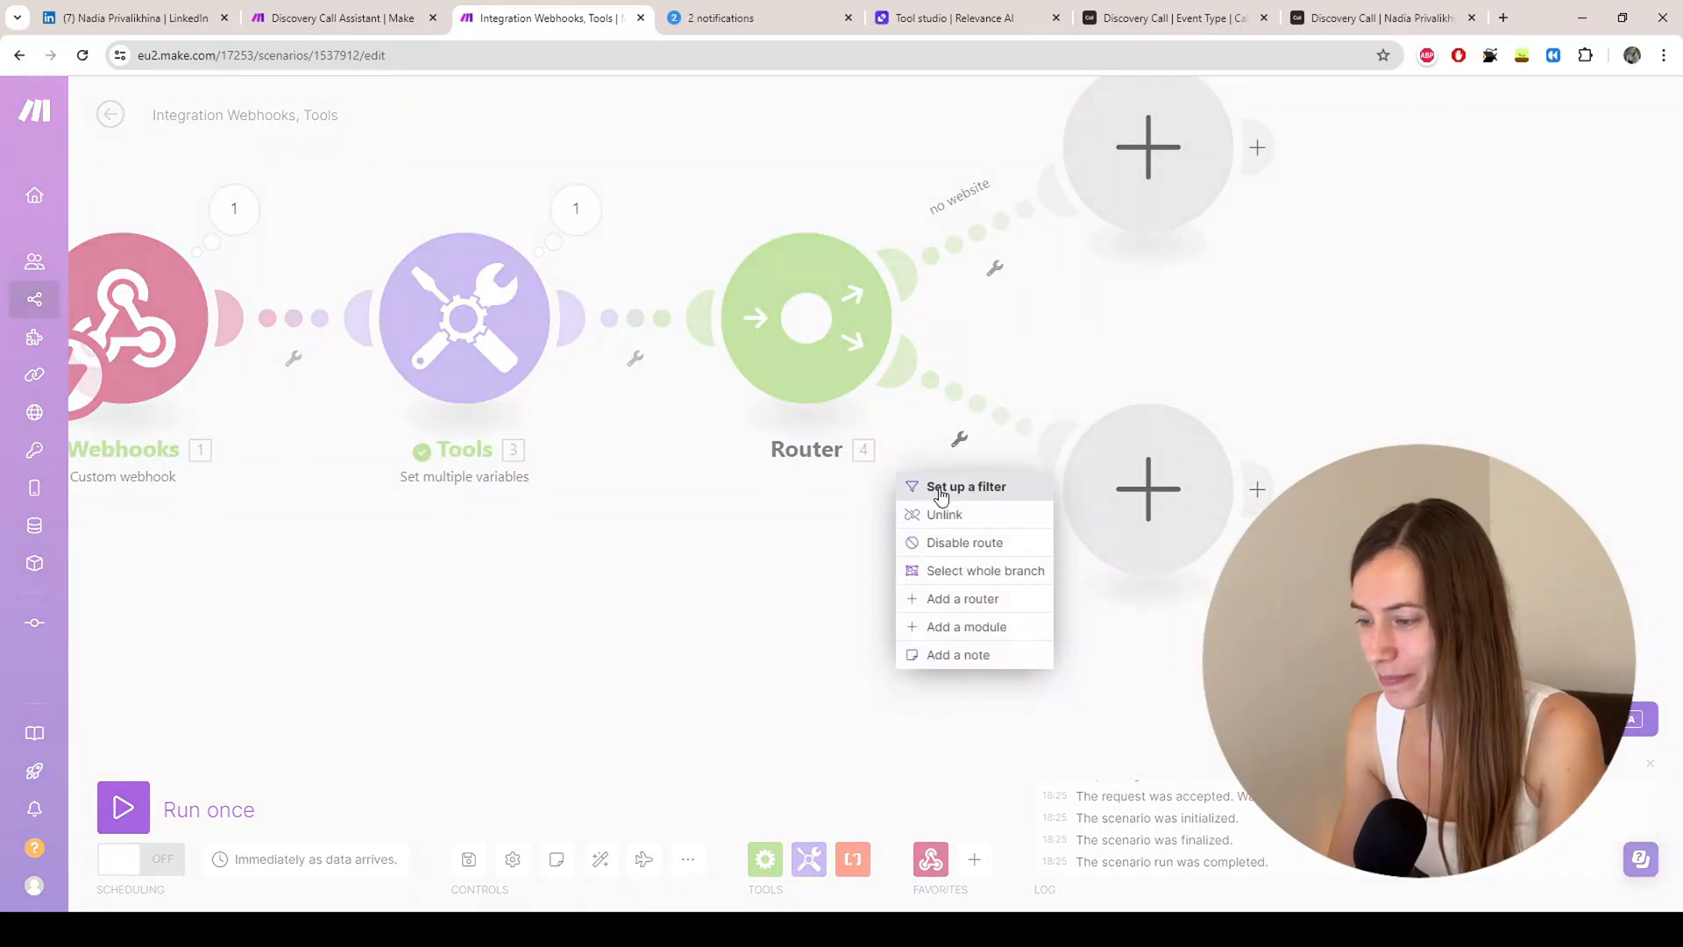
pyautogui.click(960, 487)
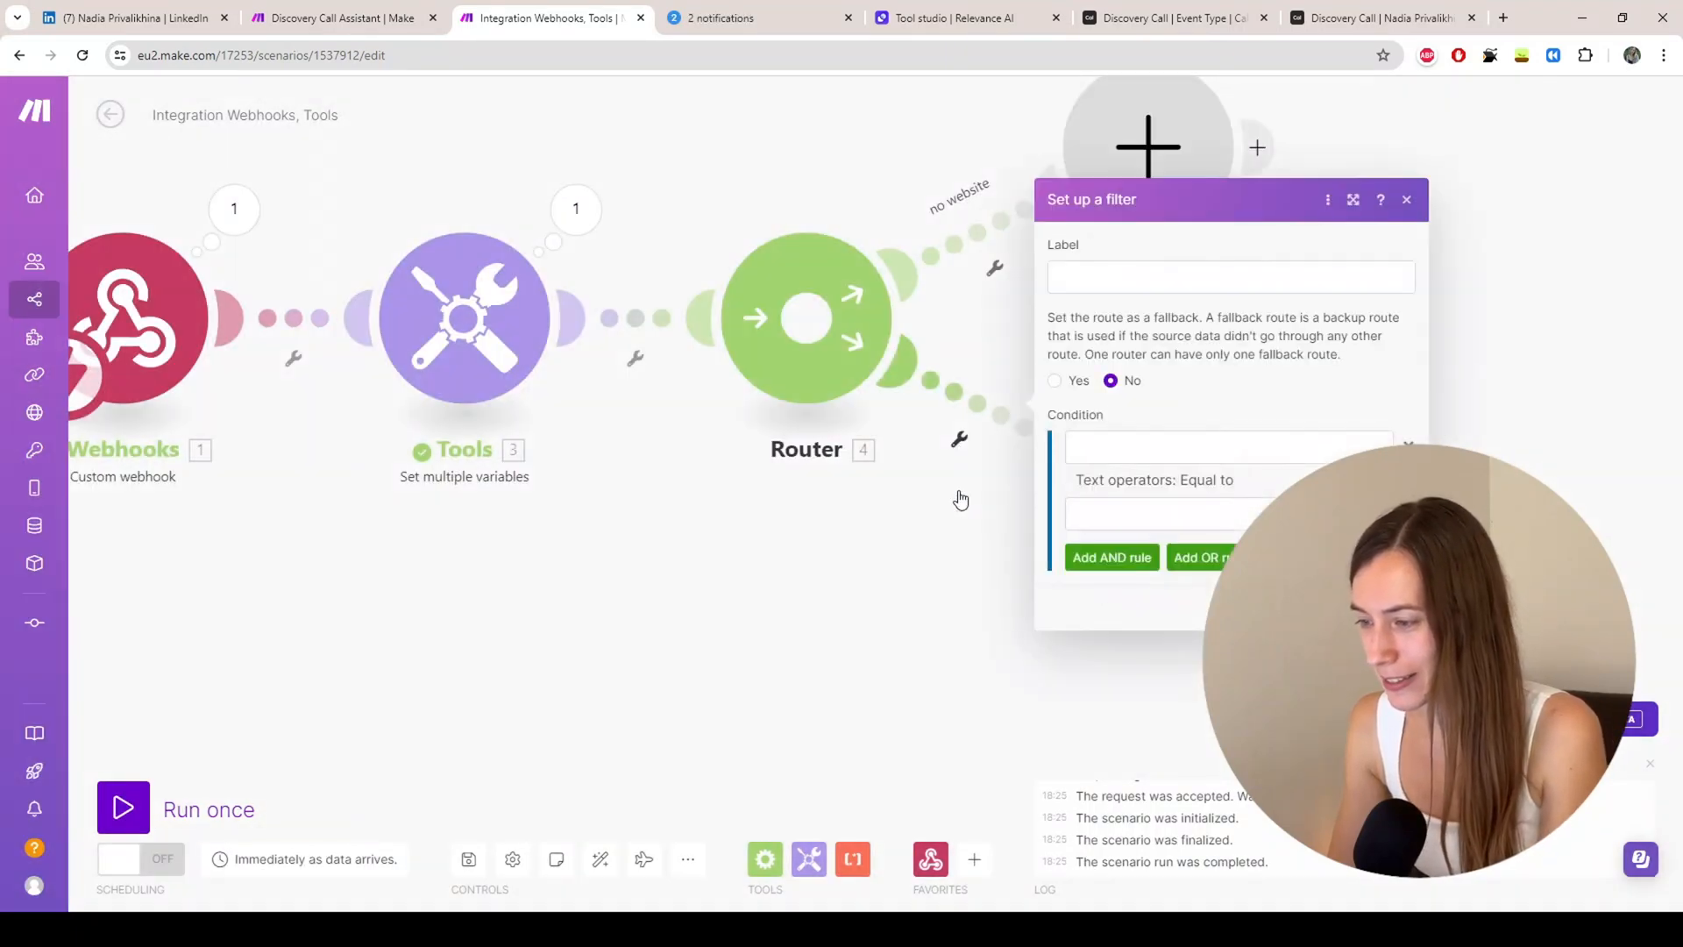
pyautogui.click(1106, 274)
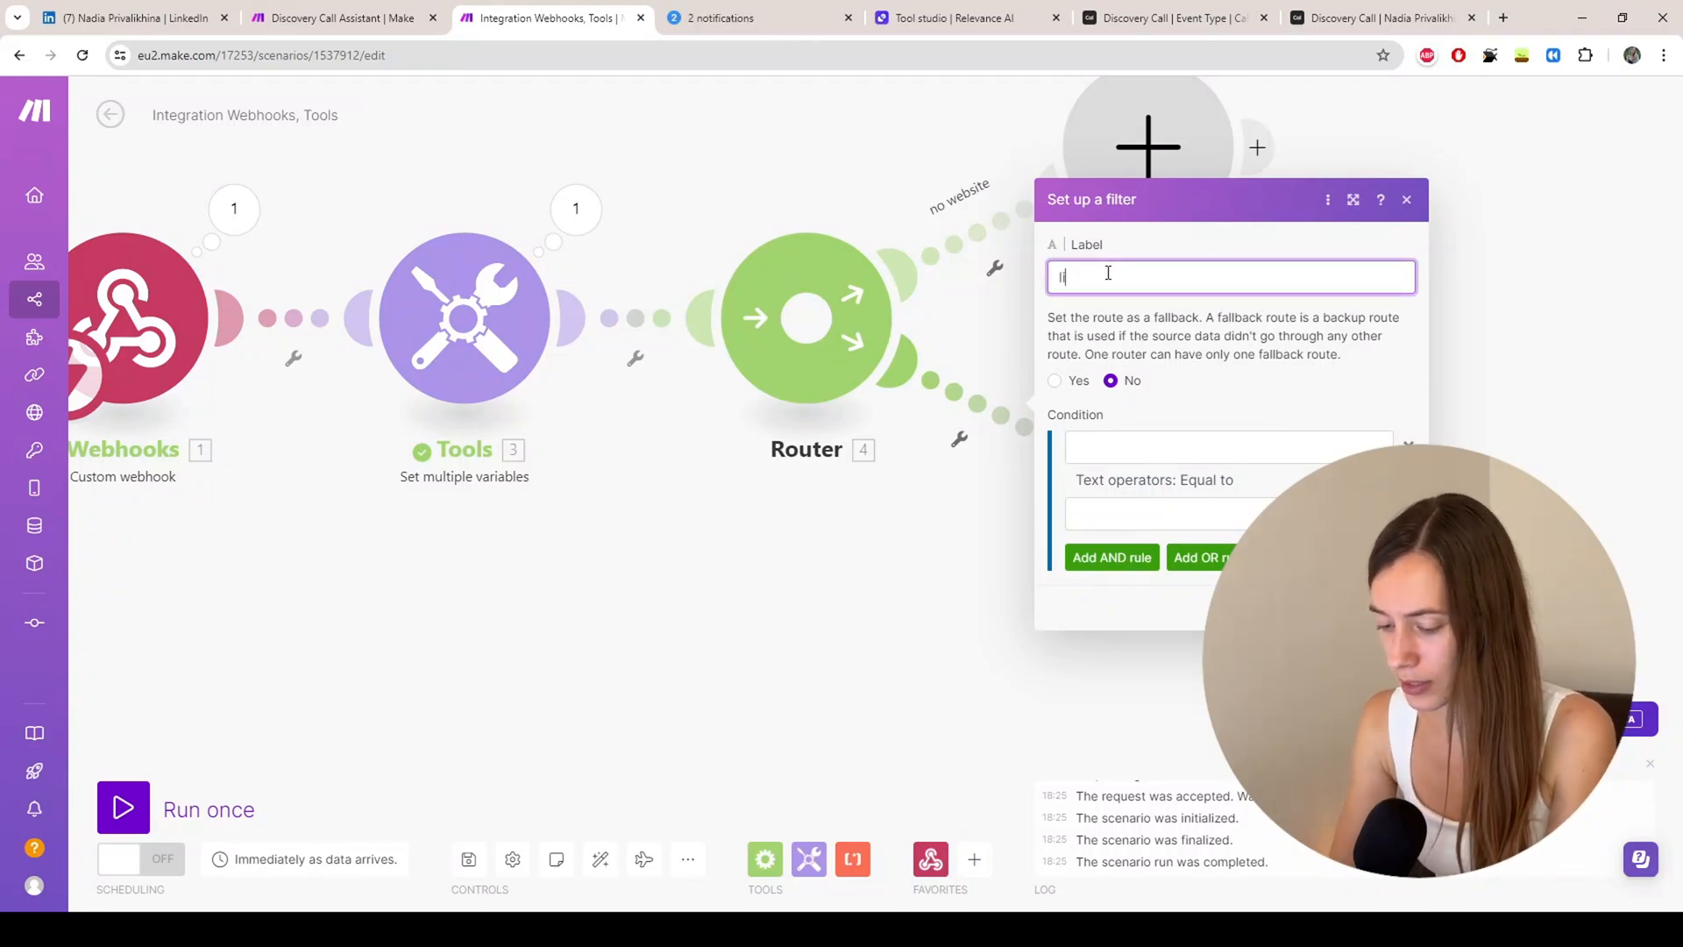
pyautogui.write('inkedin')
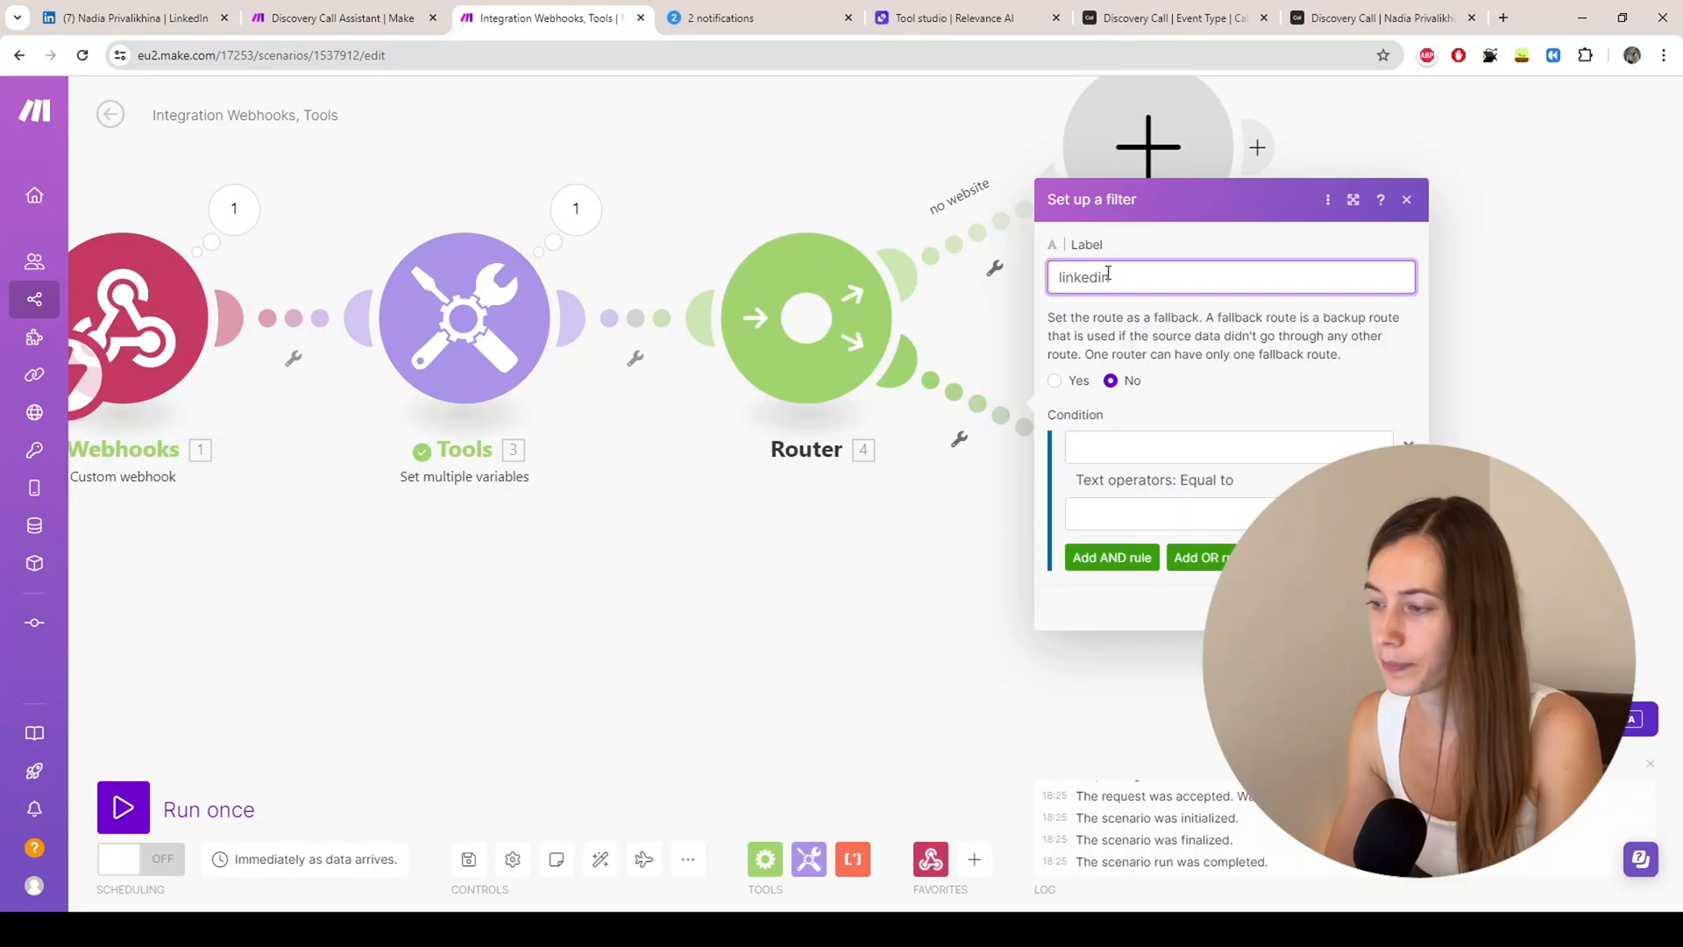
pyautogui.click(1088, 441)
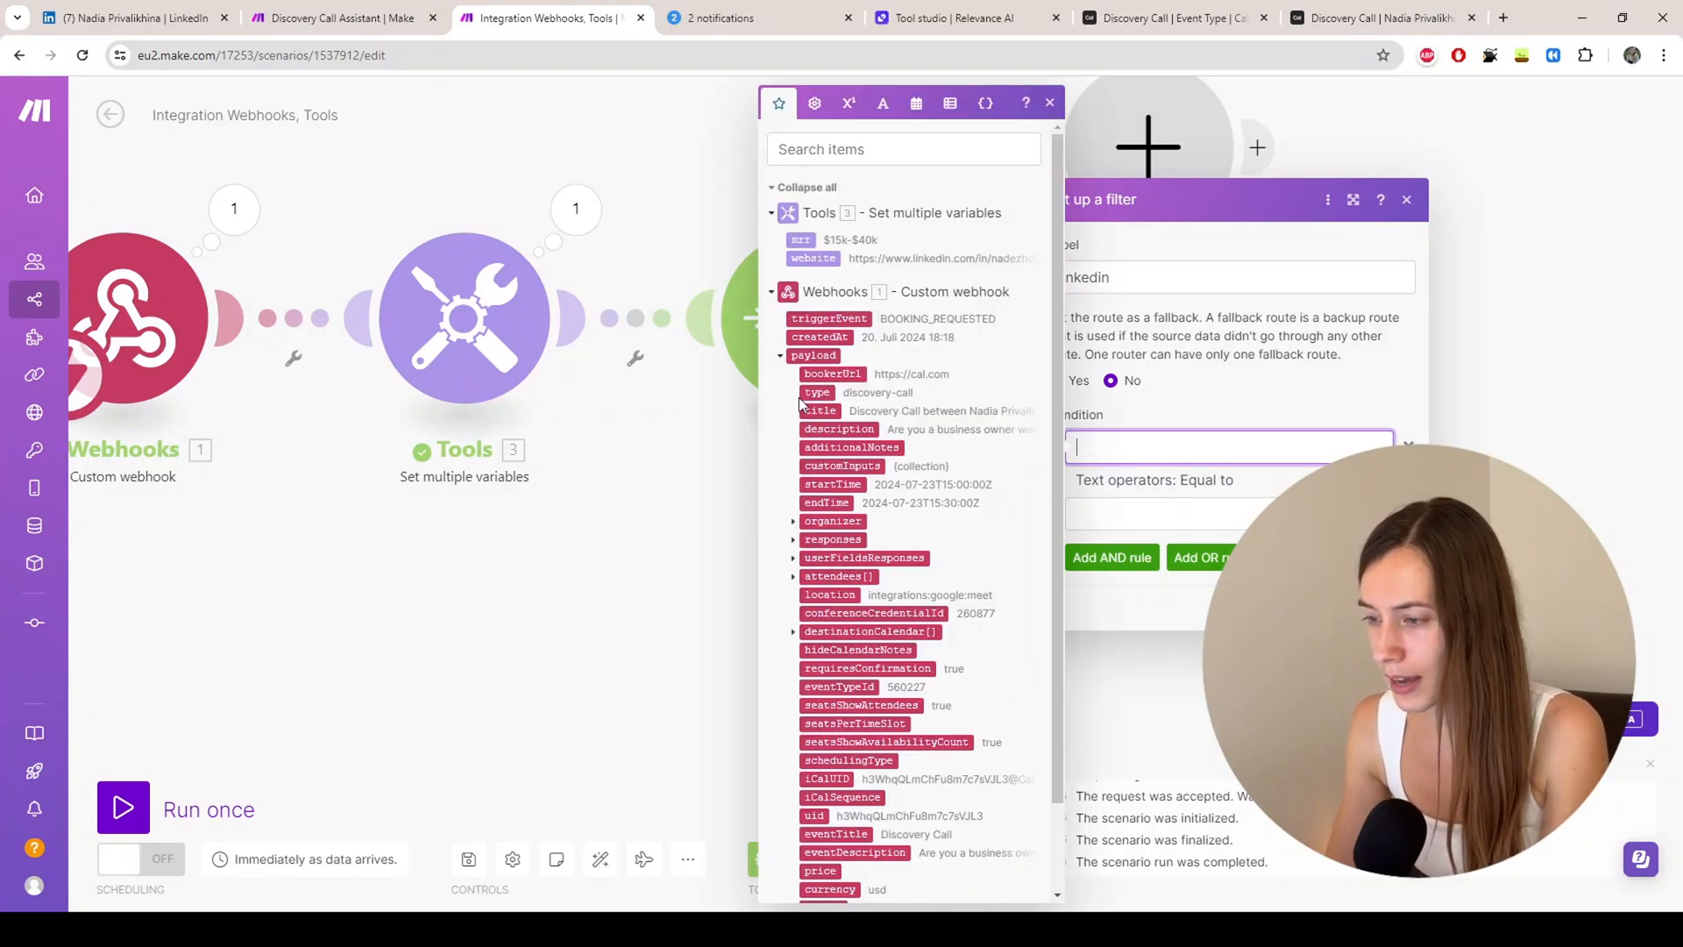
pyautogui.click(813, 258)
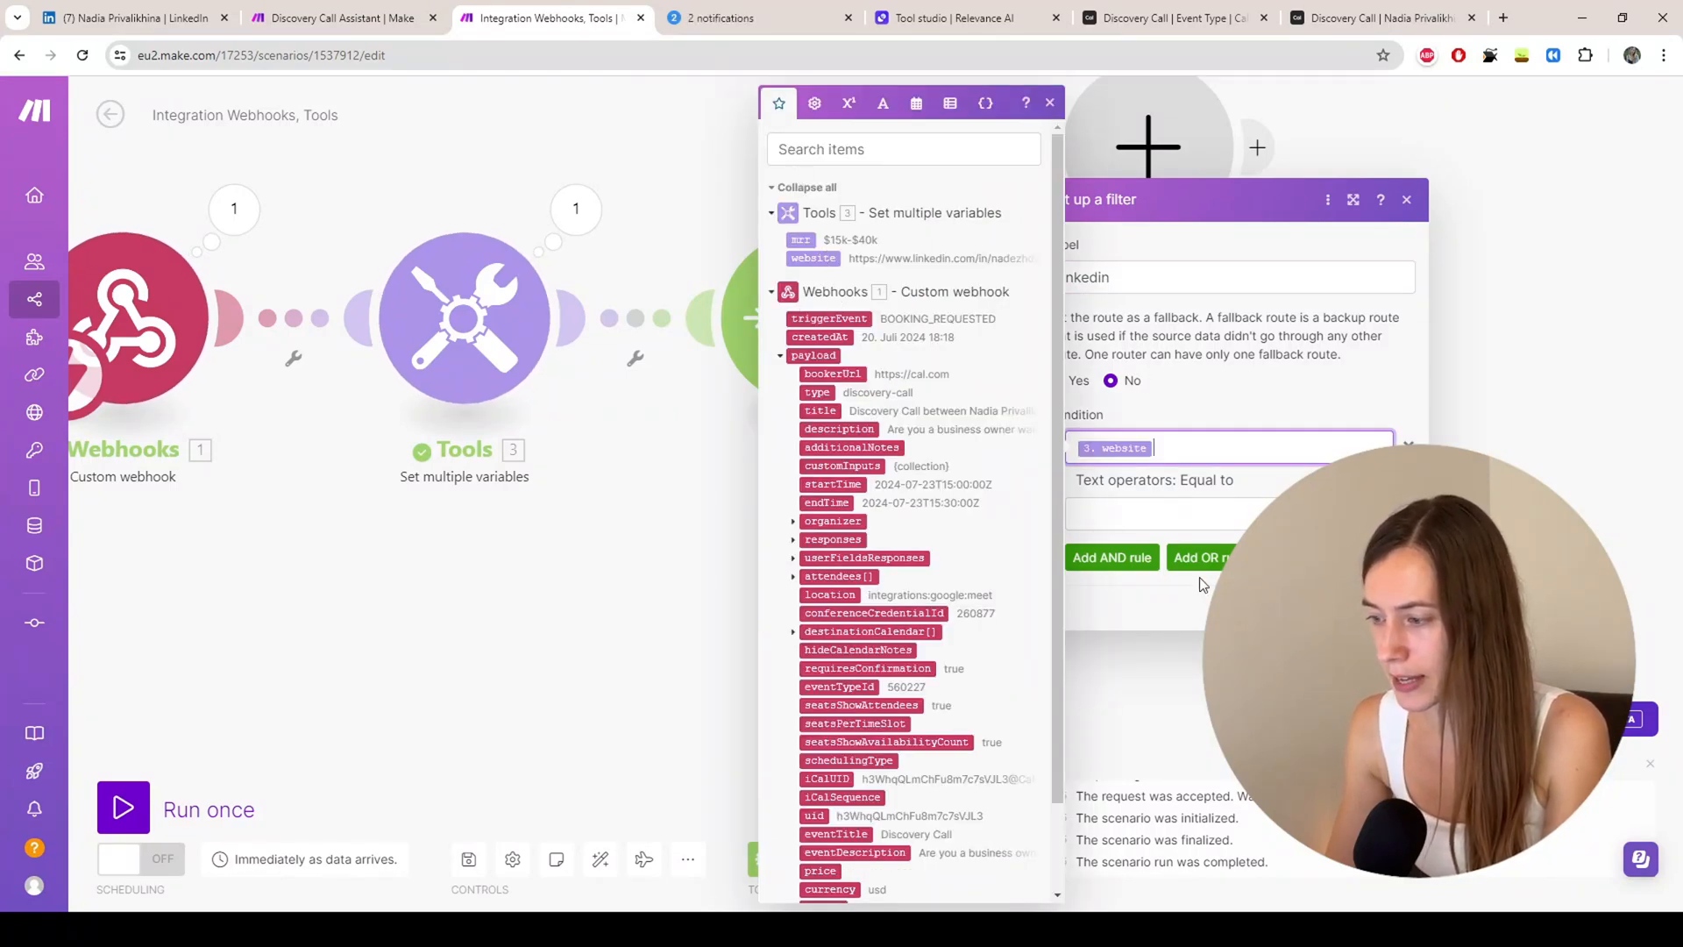
pyautogui.click(1204, 483)
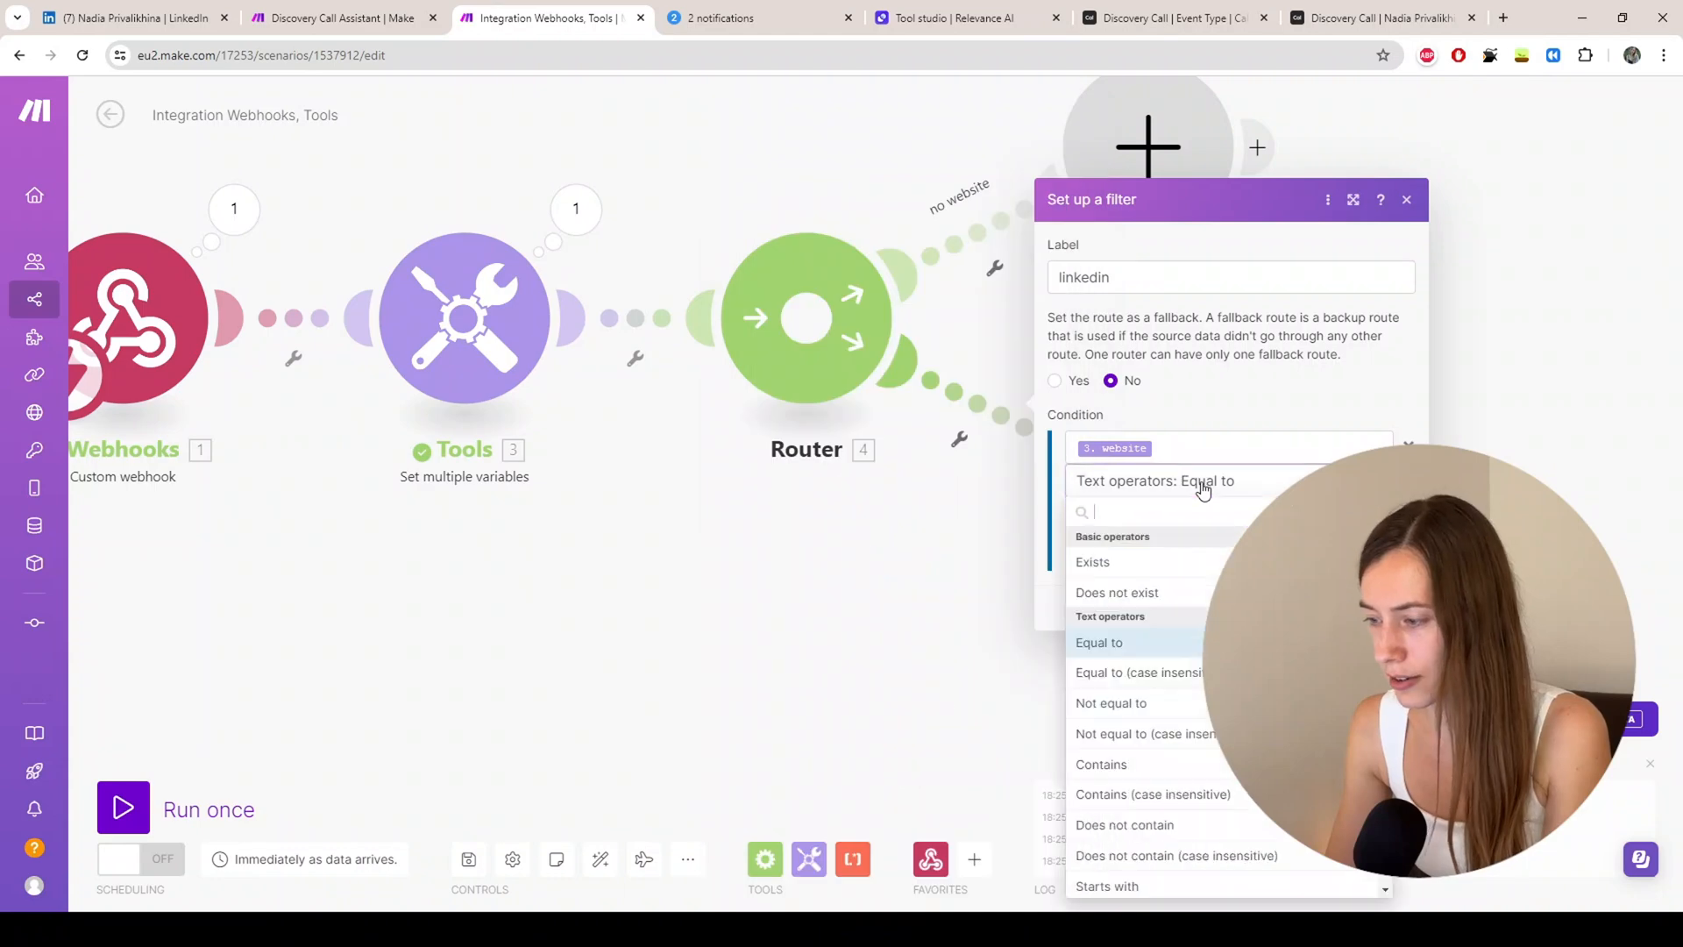
pyautogui.scroll(-3, 1100, 701)
pyautogui.click(1131, 712)
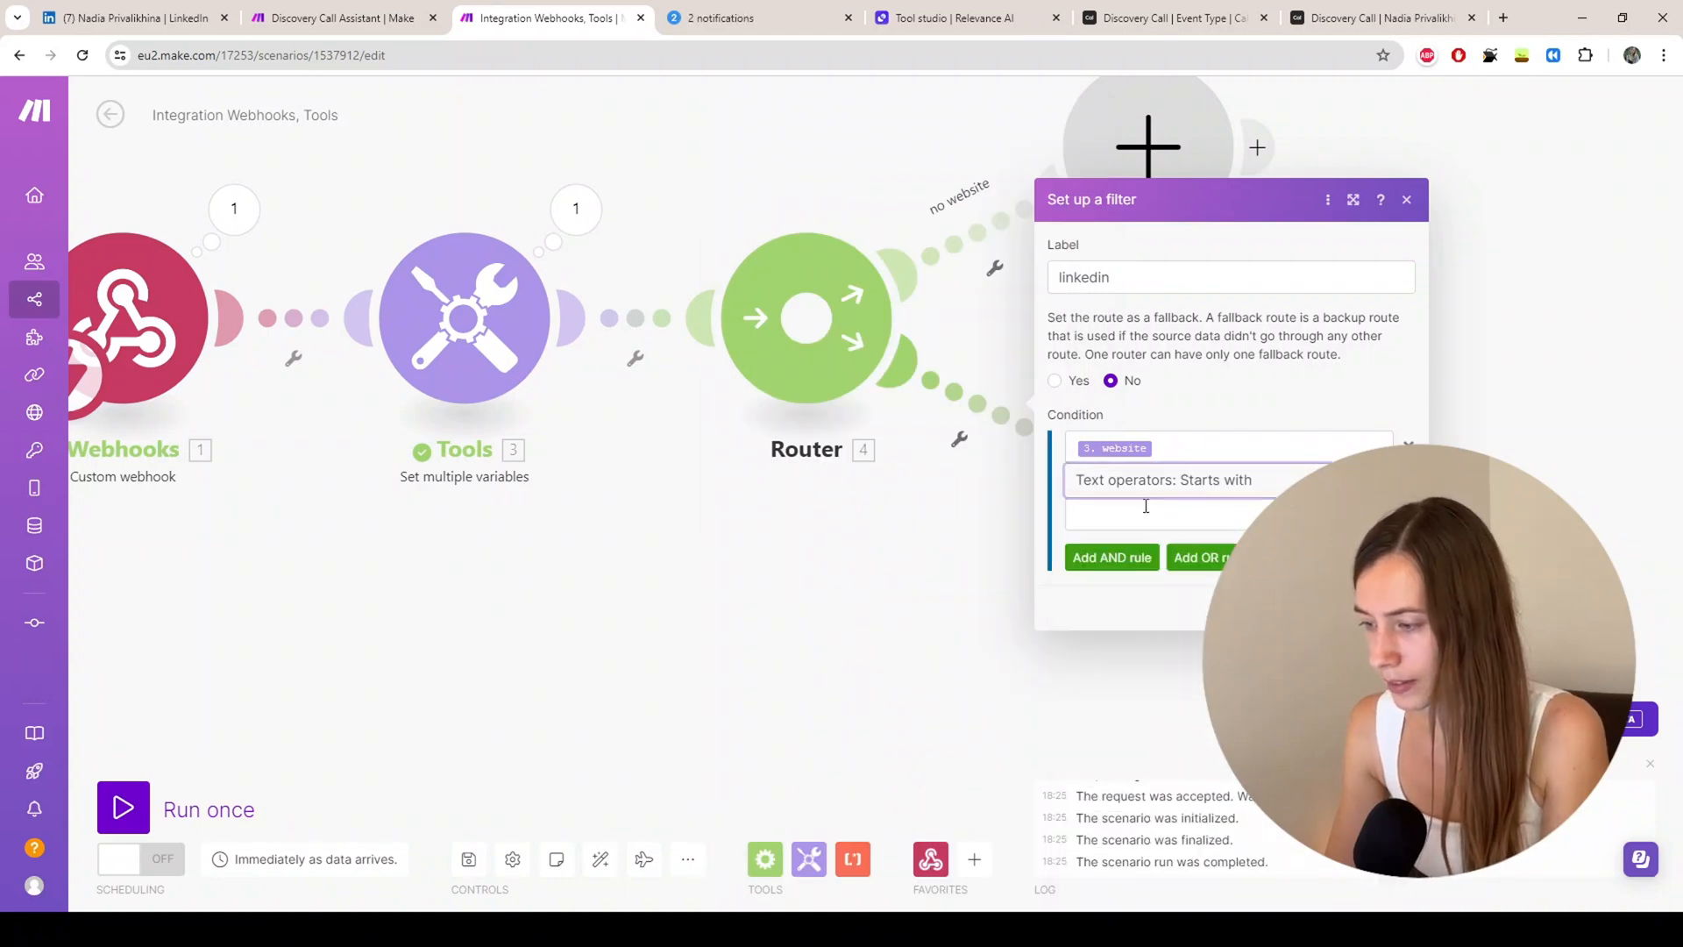
pyautogui.click(1145, 508)
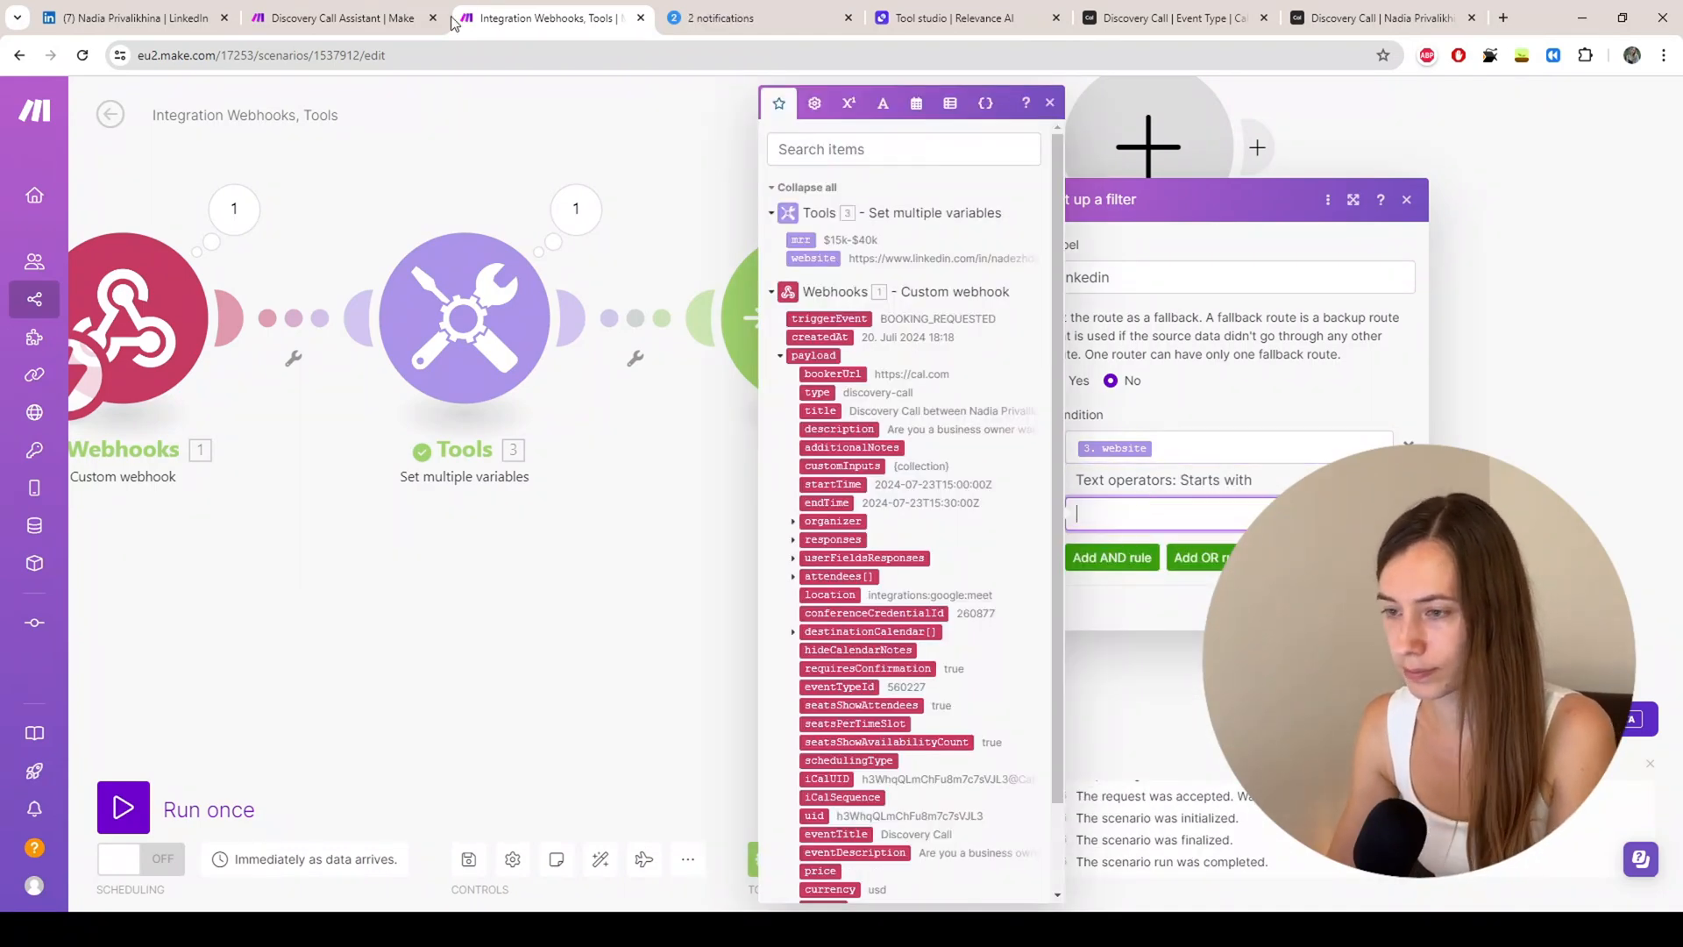
pyautogui.click(1194, 481)
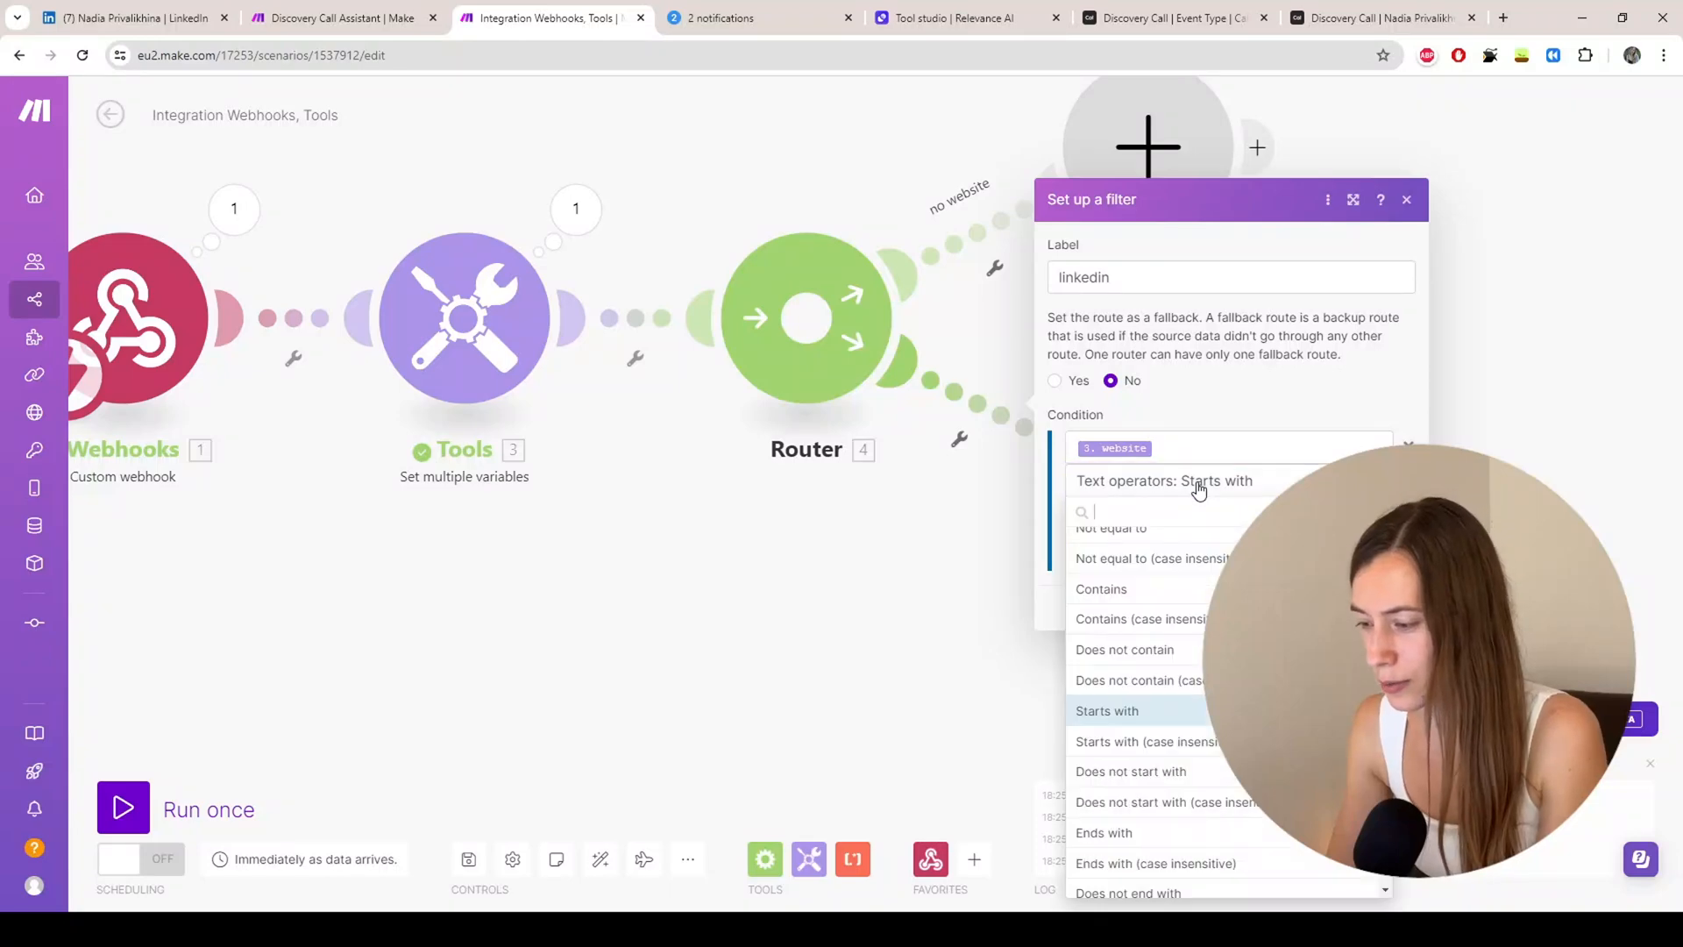
pyautogui.scroll(-1, 1146, 720)
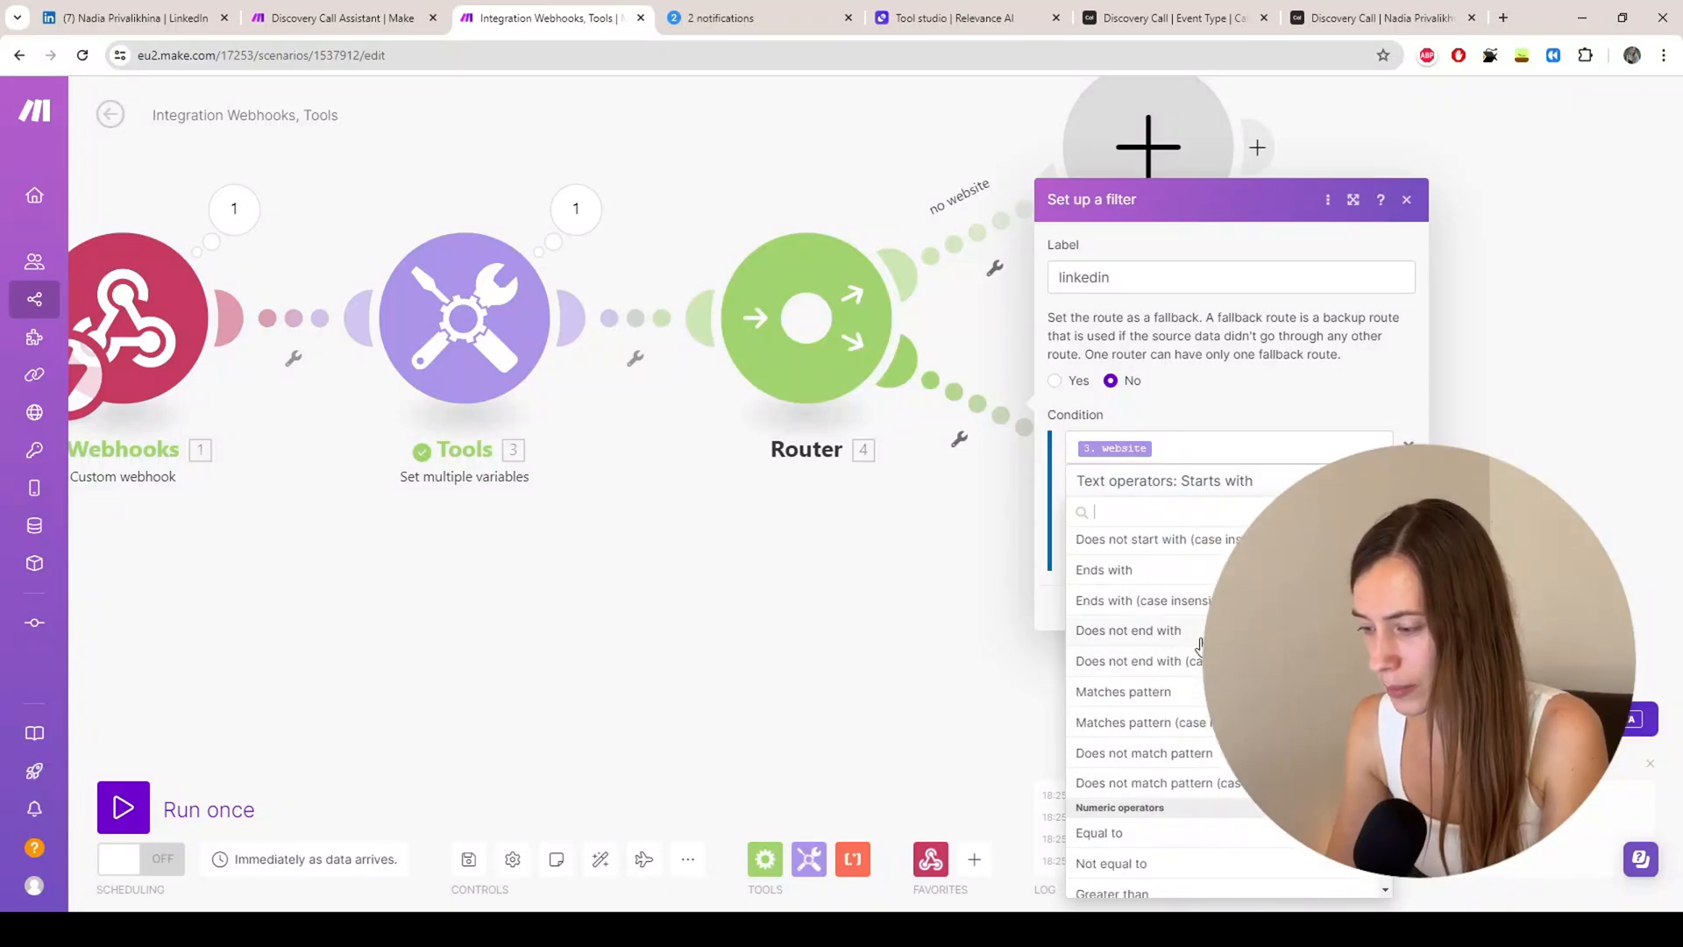
pyautogui.click(1126, 692)
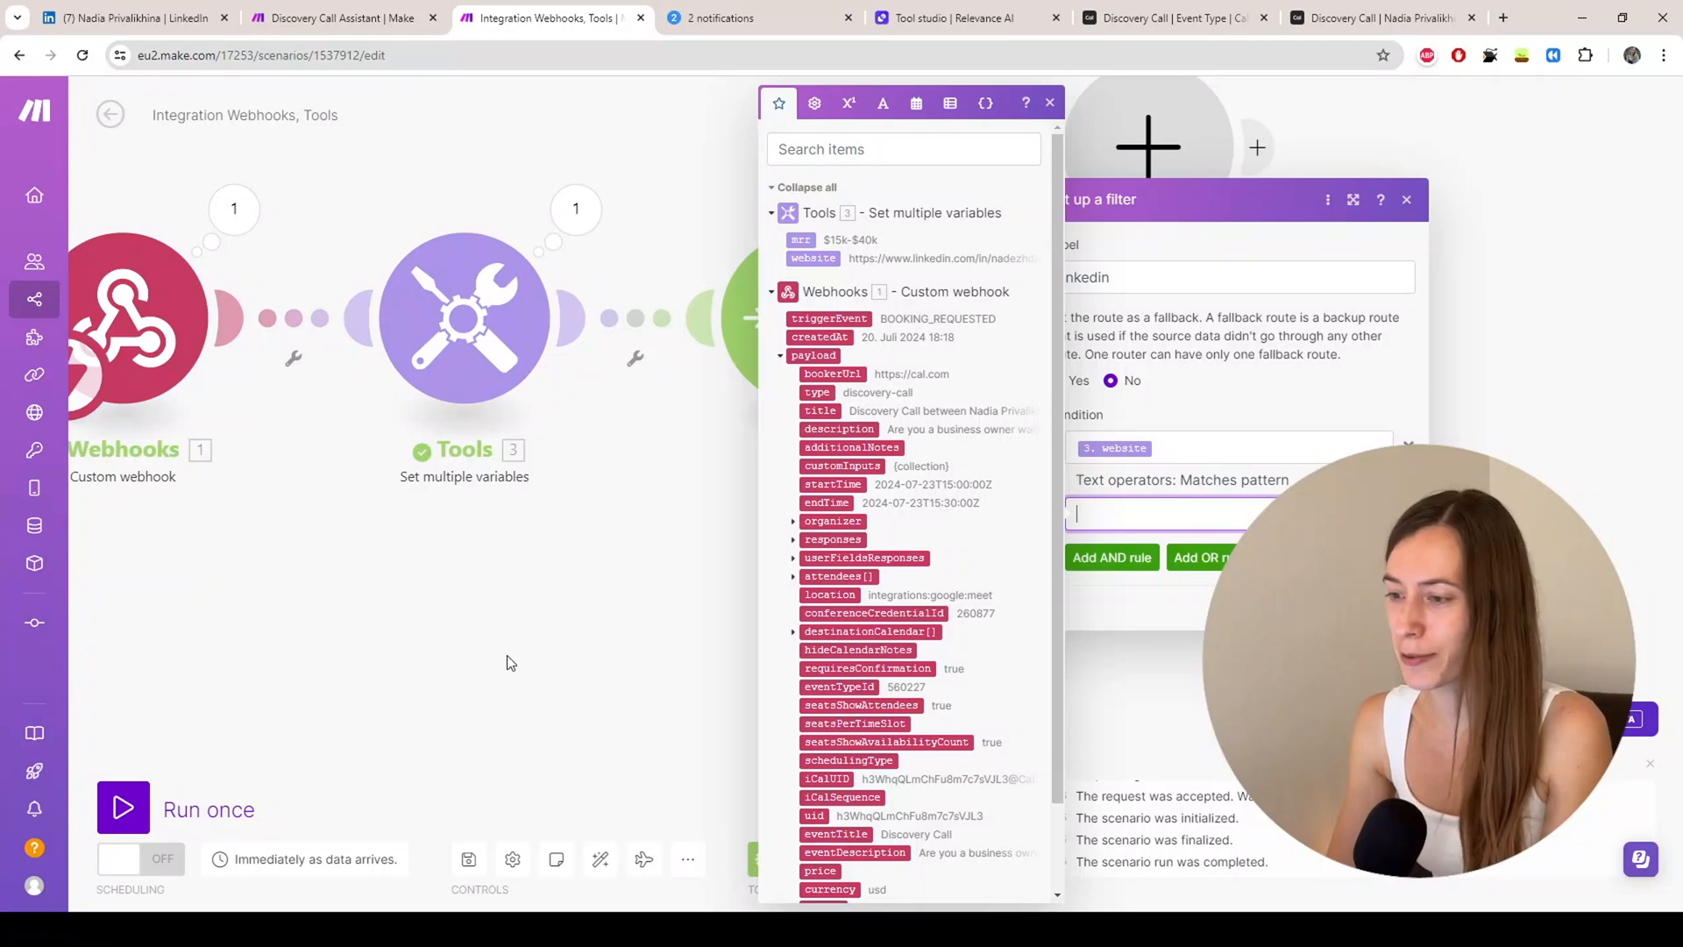
pyautogui.click(649, 607)
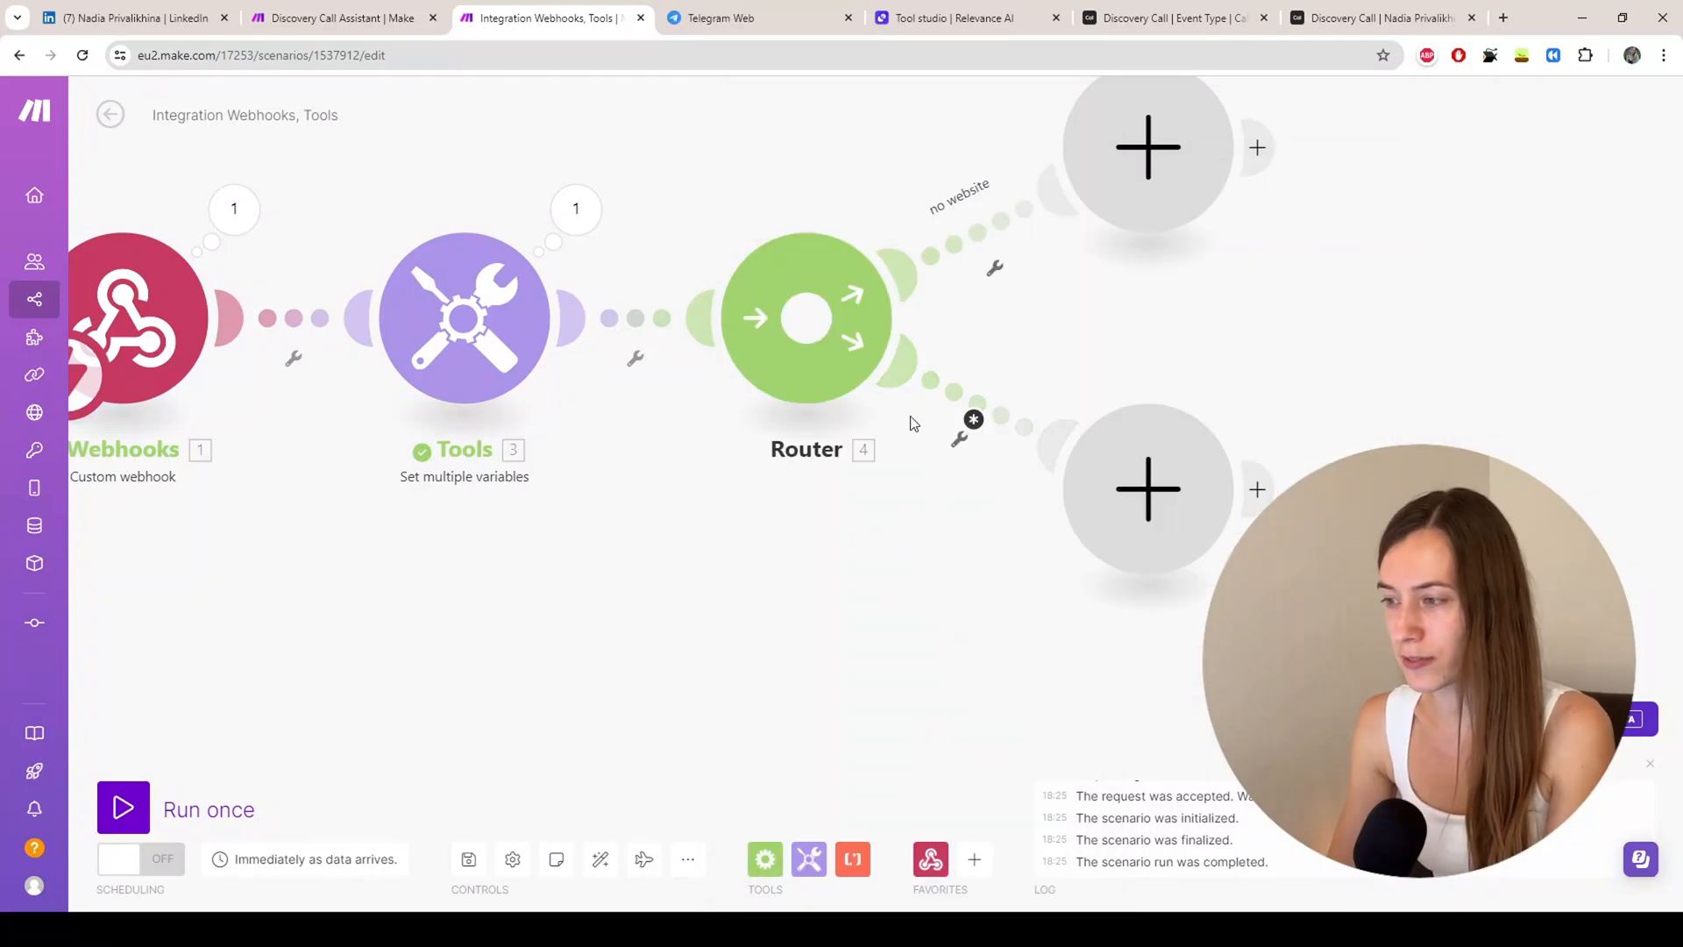
pyautogui.click(1503, 18)
# Step: On claude.ai, send the pasted request for a LinkedIn profile URL regex
pyautogui.write('claude.ai')
pyautogui.press('Return')
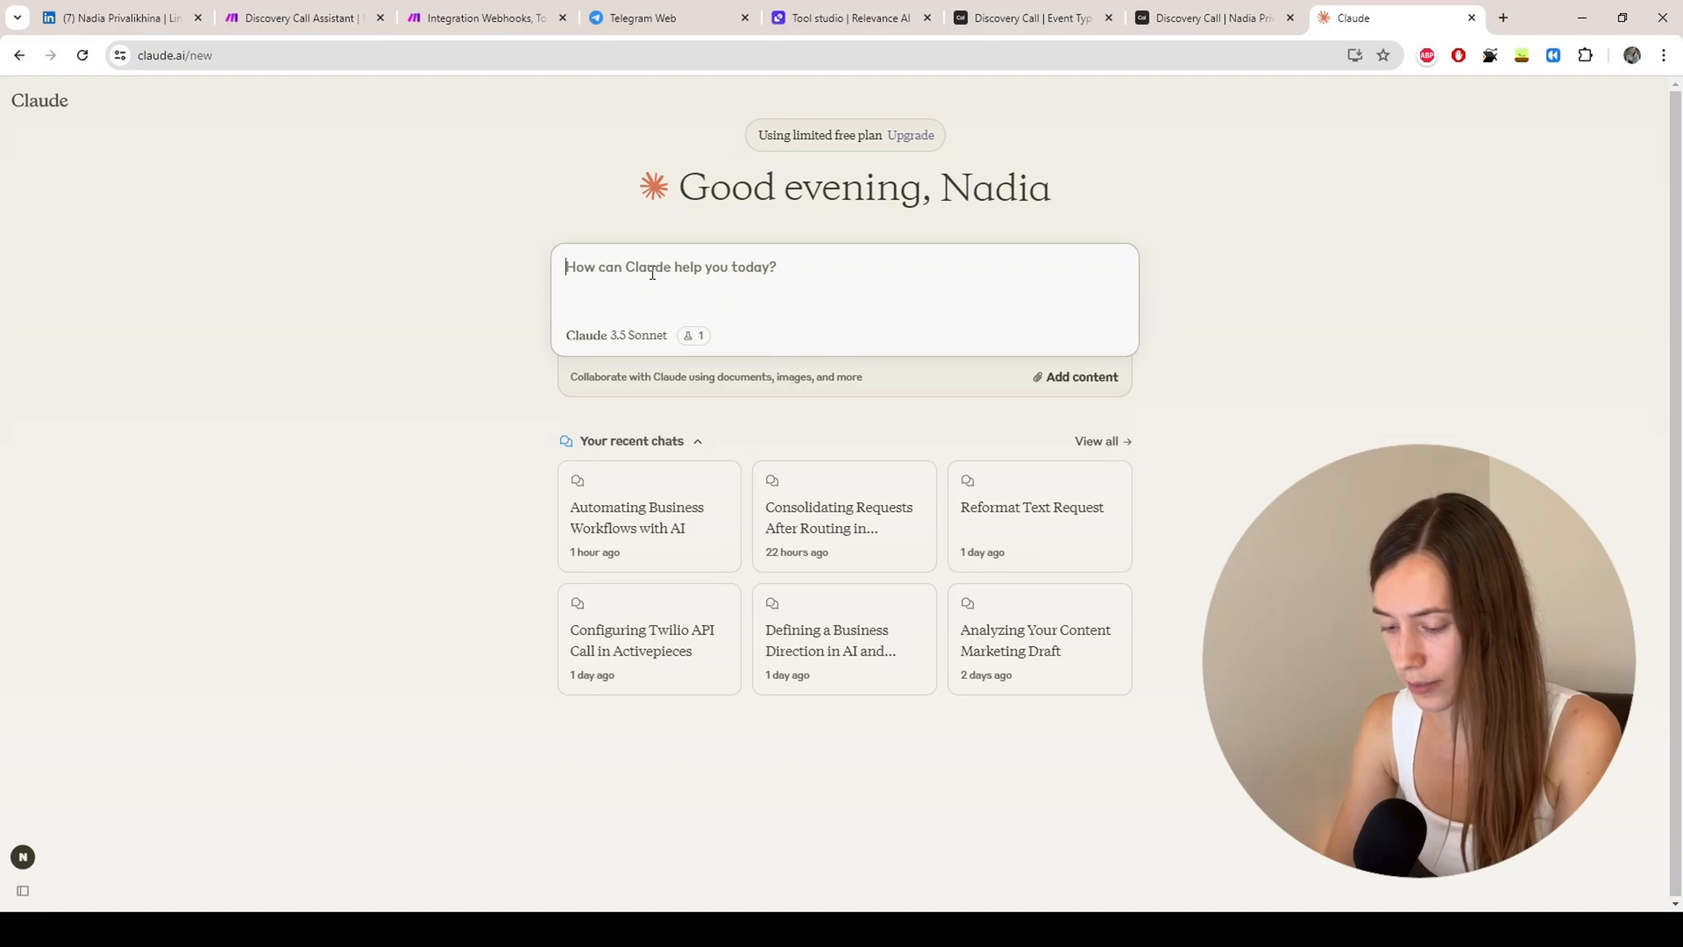
pyautogui.write('generate me a regular expression for a string matching a linkedin address')
pyautogui.press('Return')
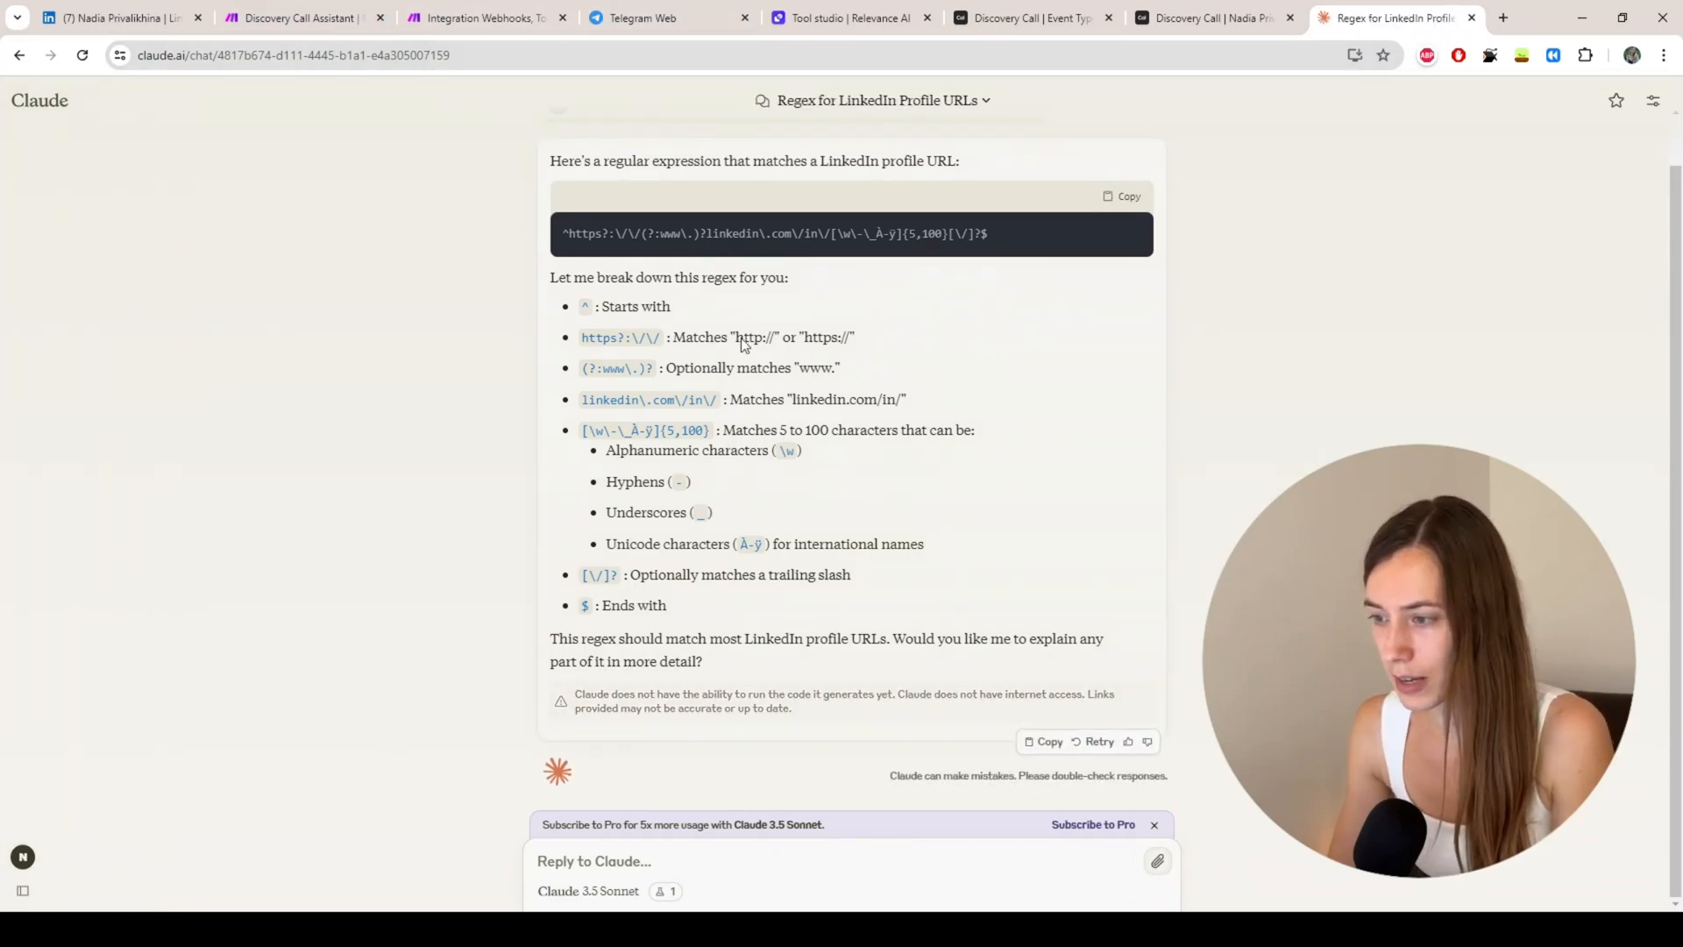
# Step: Set the lower route's filter condition: website Matches pattern with the pasted LinkedIn regex
pyautogui.click(468, 24)
pyautogui.click(959, 440)
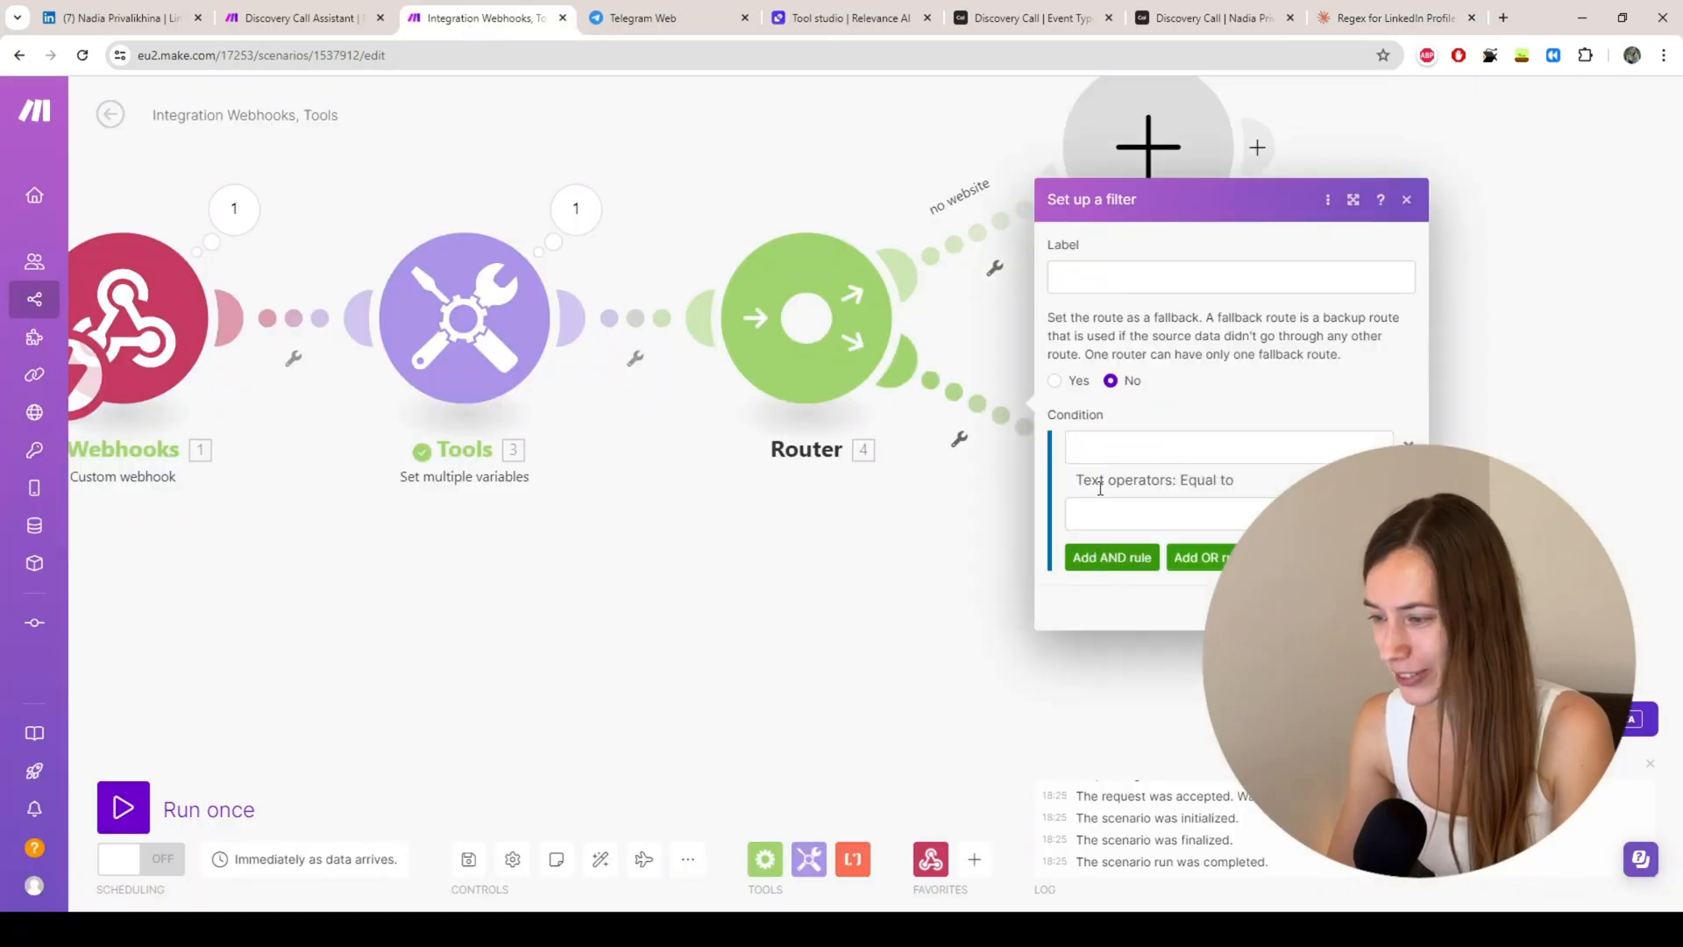
pyautogui.click(1110, 450)
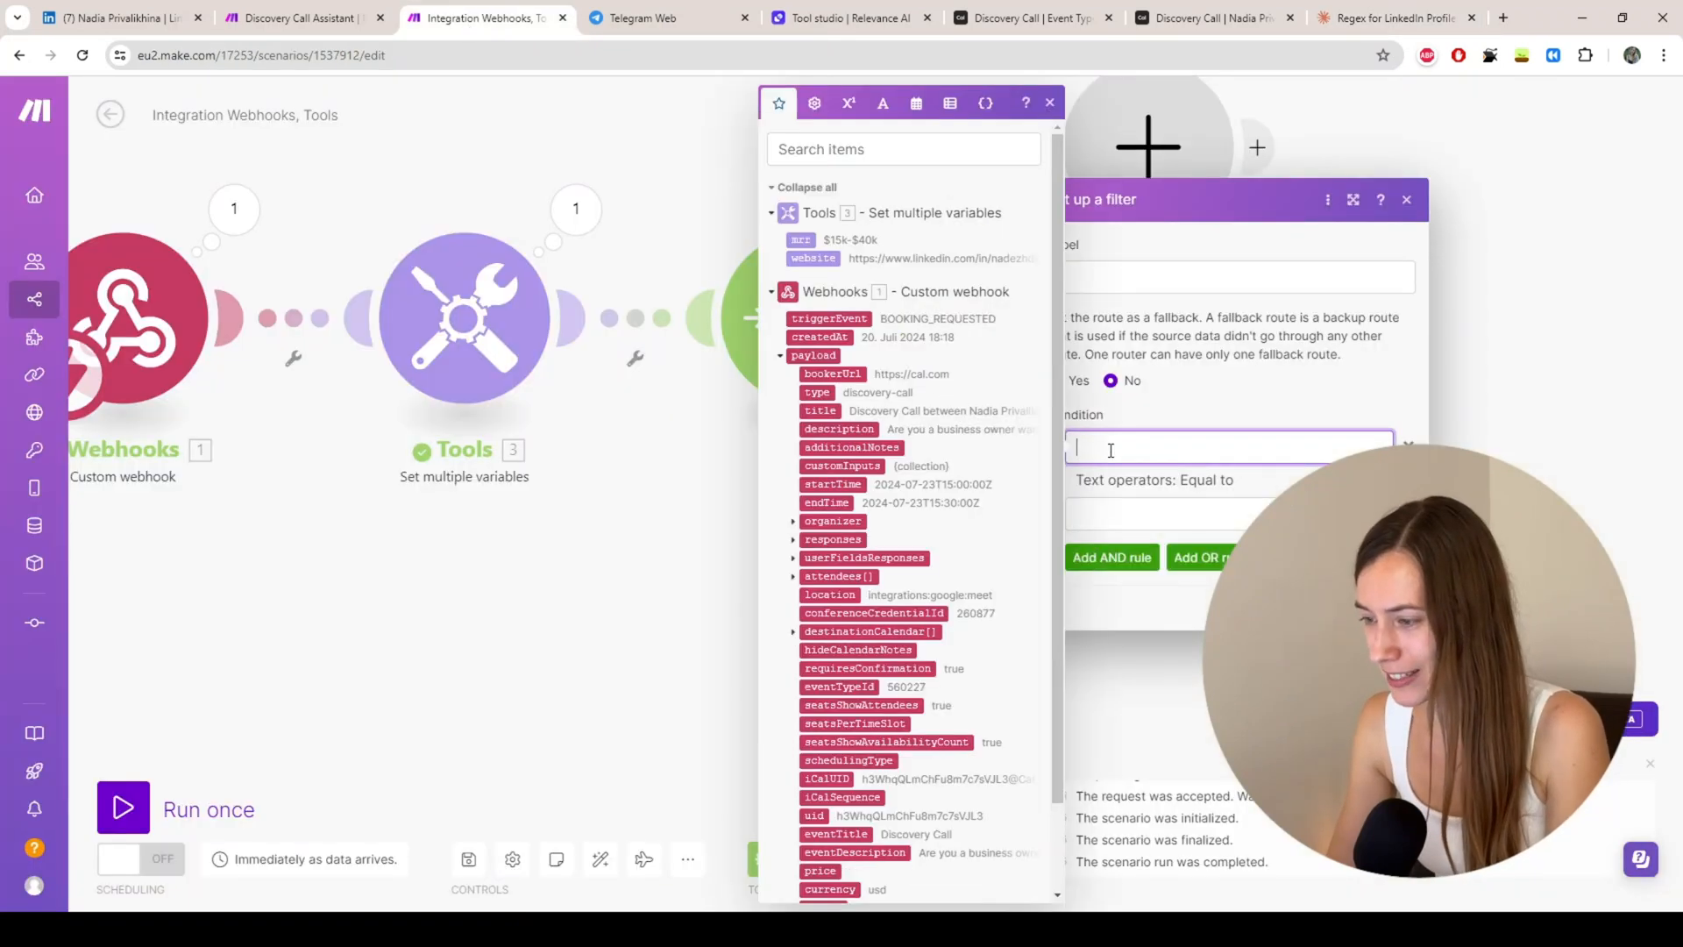
pyautogui.click(813, 258)
pyautogui.click(1126, 516)
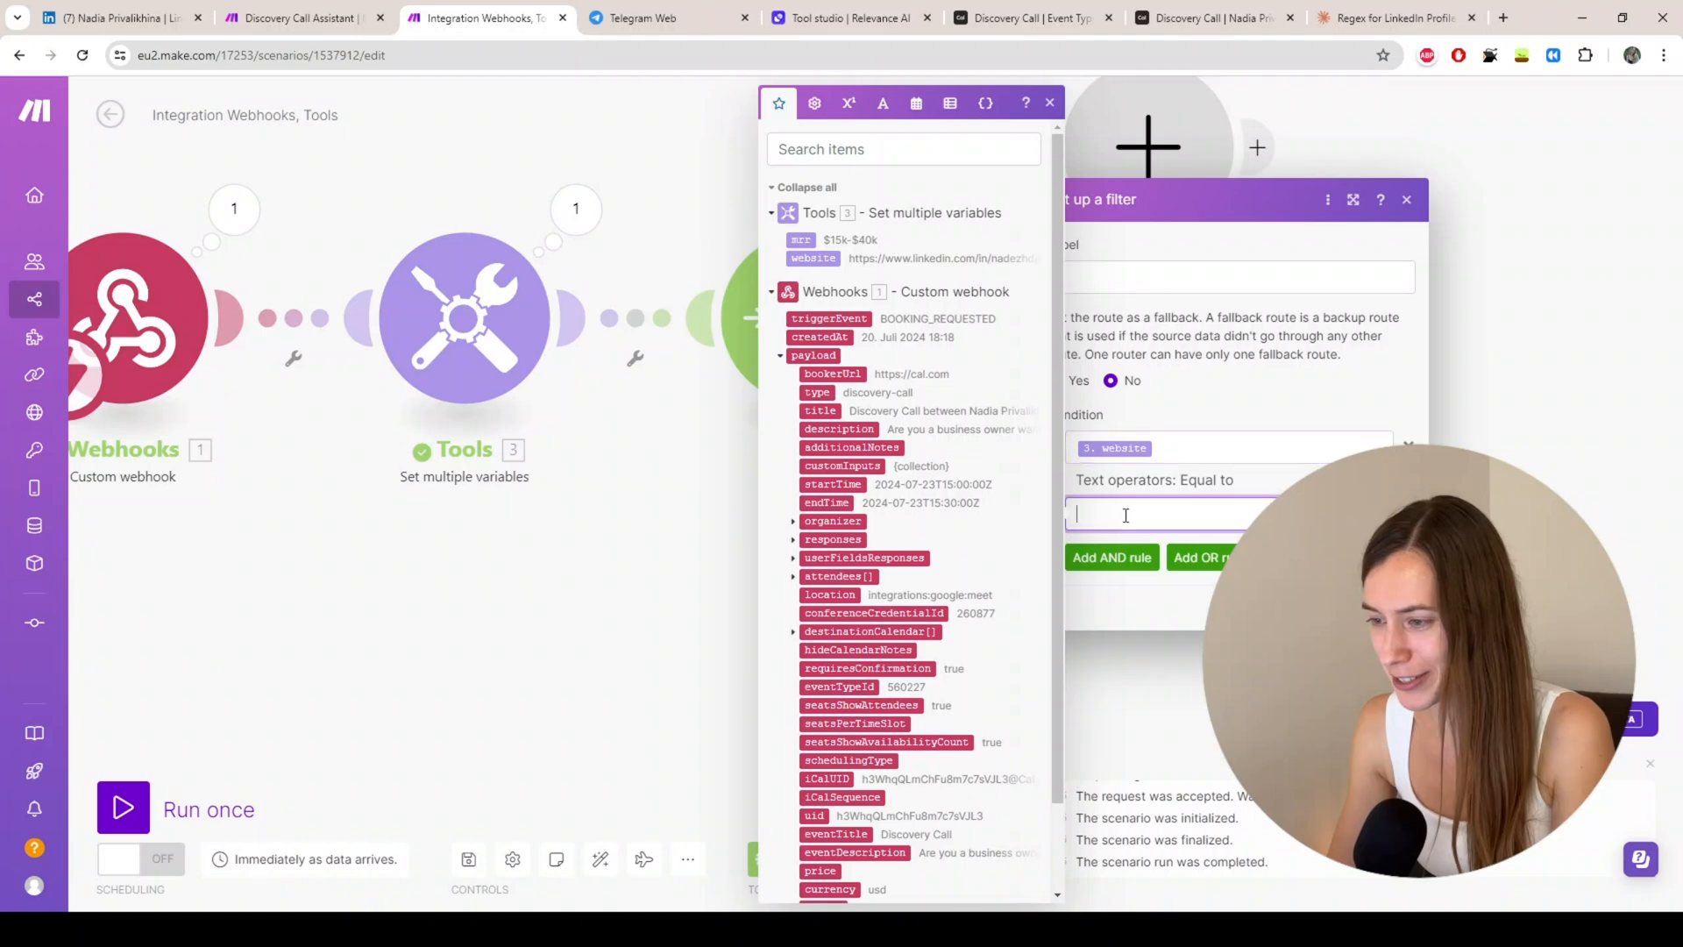
pyautogui.hotkey('ctrl', 'v')
pyautogui.click(1140, 480)
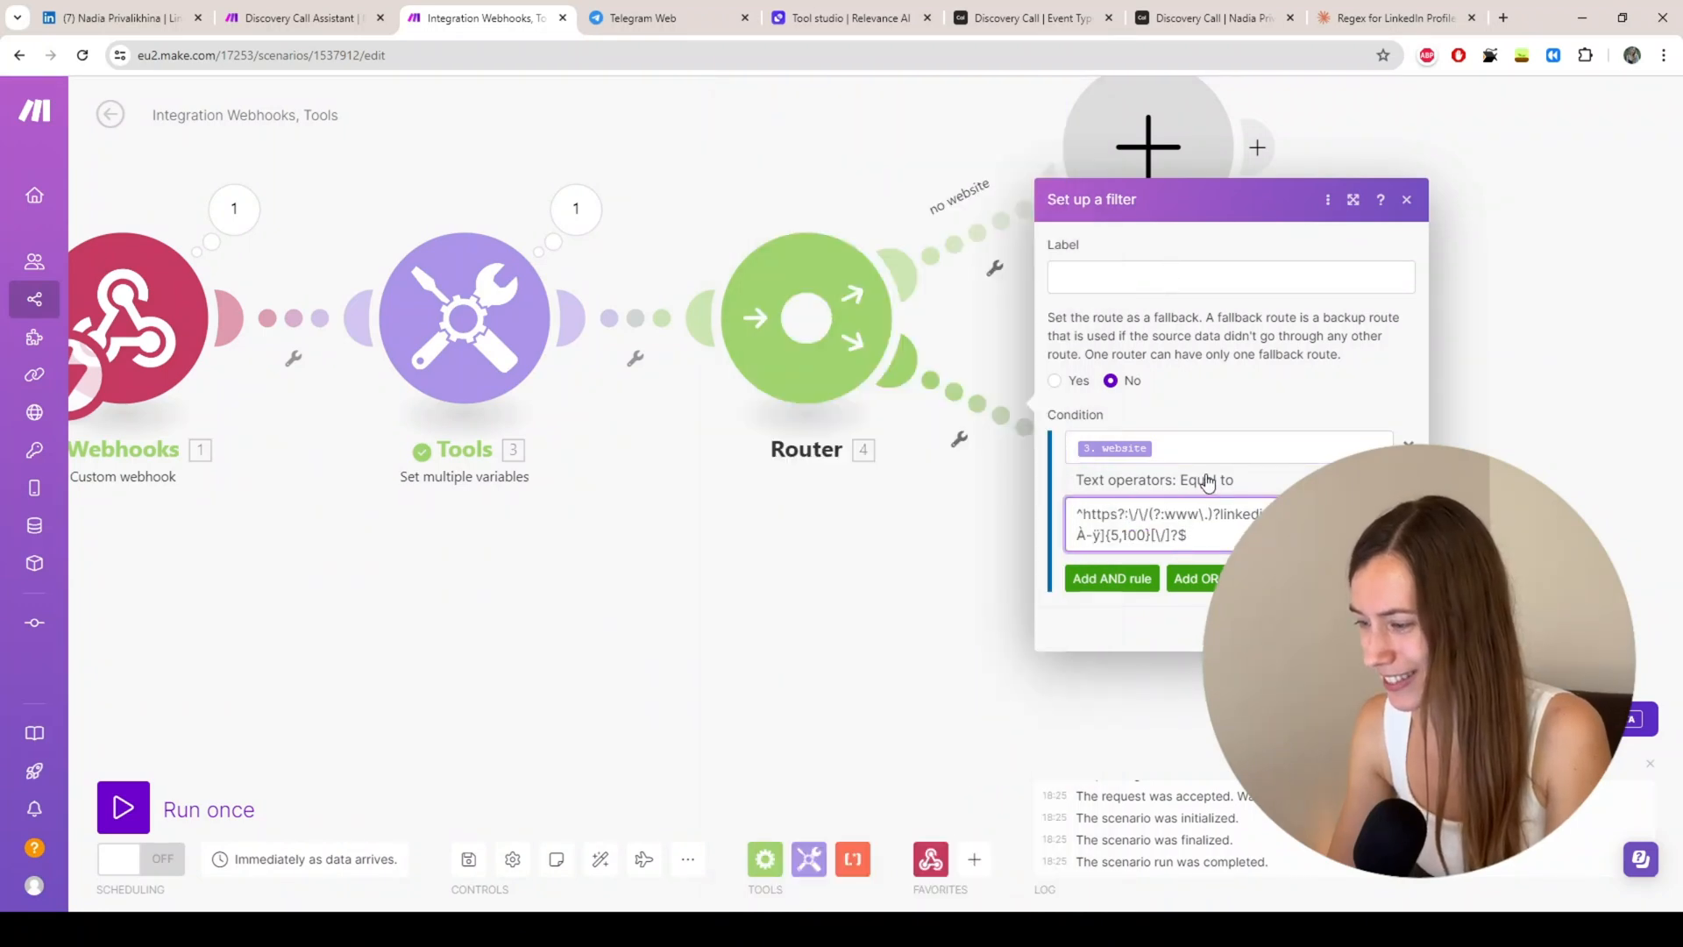
pyautogui.scroll(-3, 1131, 763)
pyautogui.scroll(-5, 1155, 878)
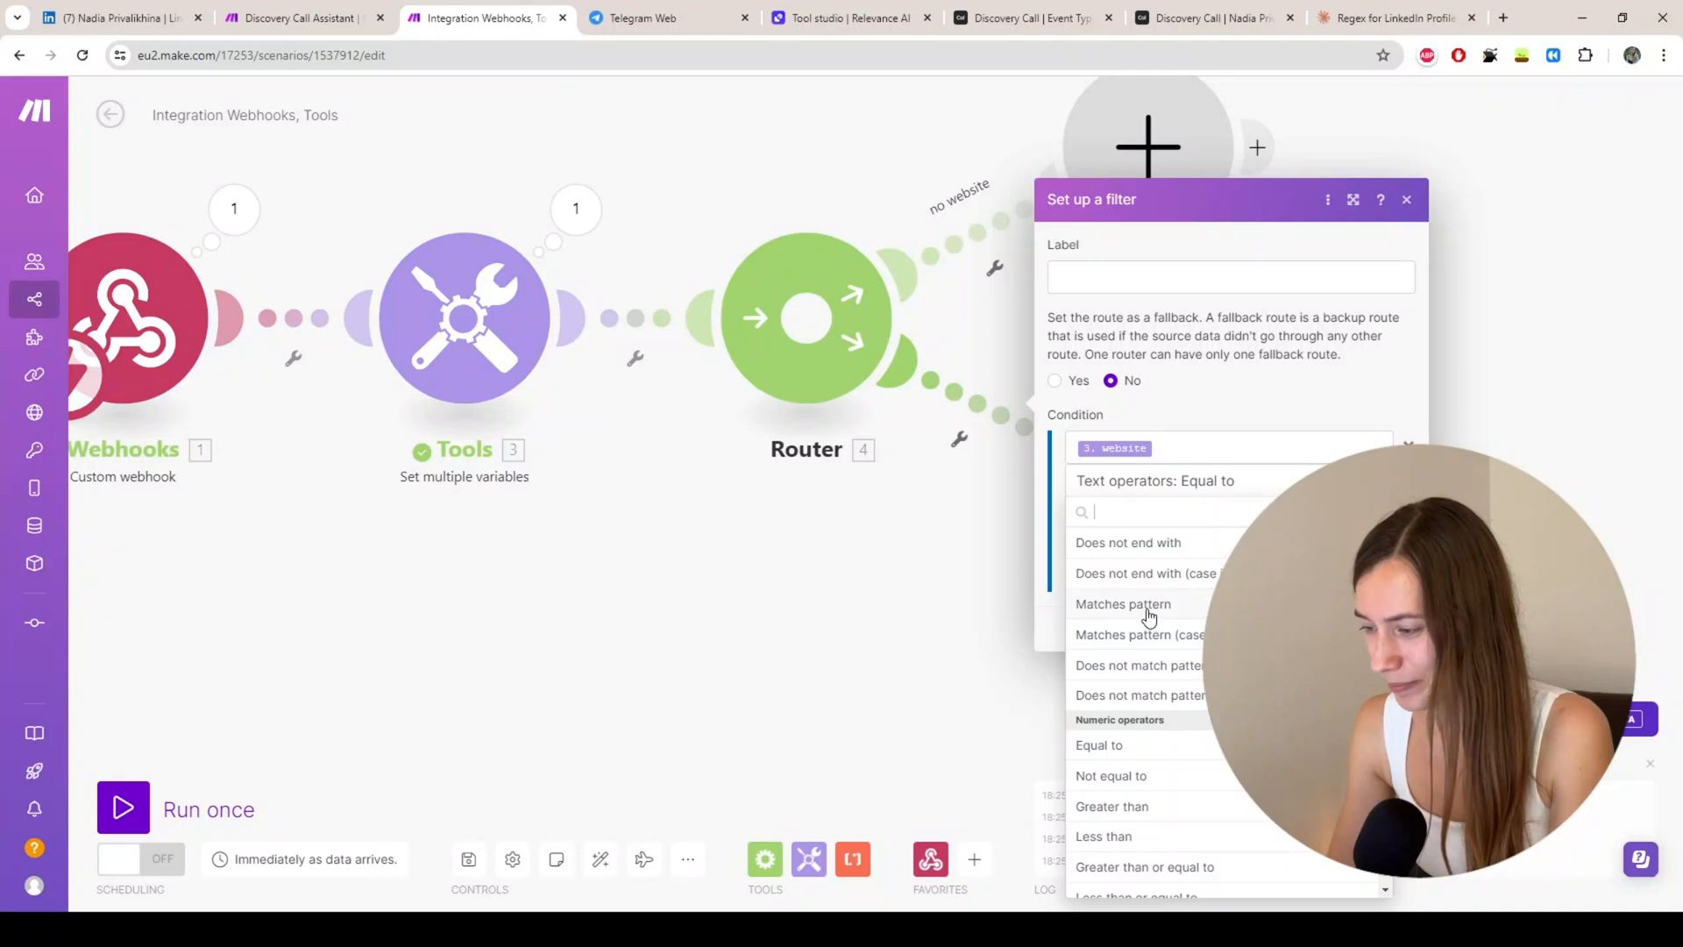
pyautogui.click(1135, 605)
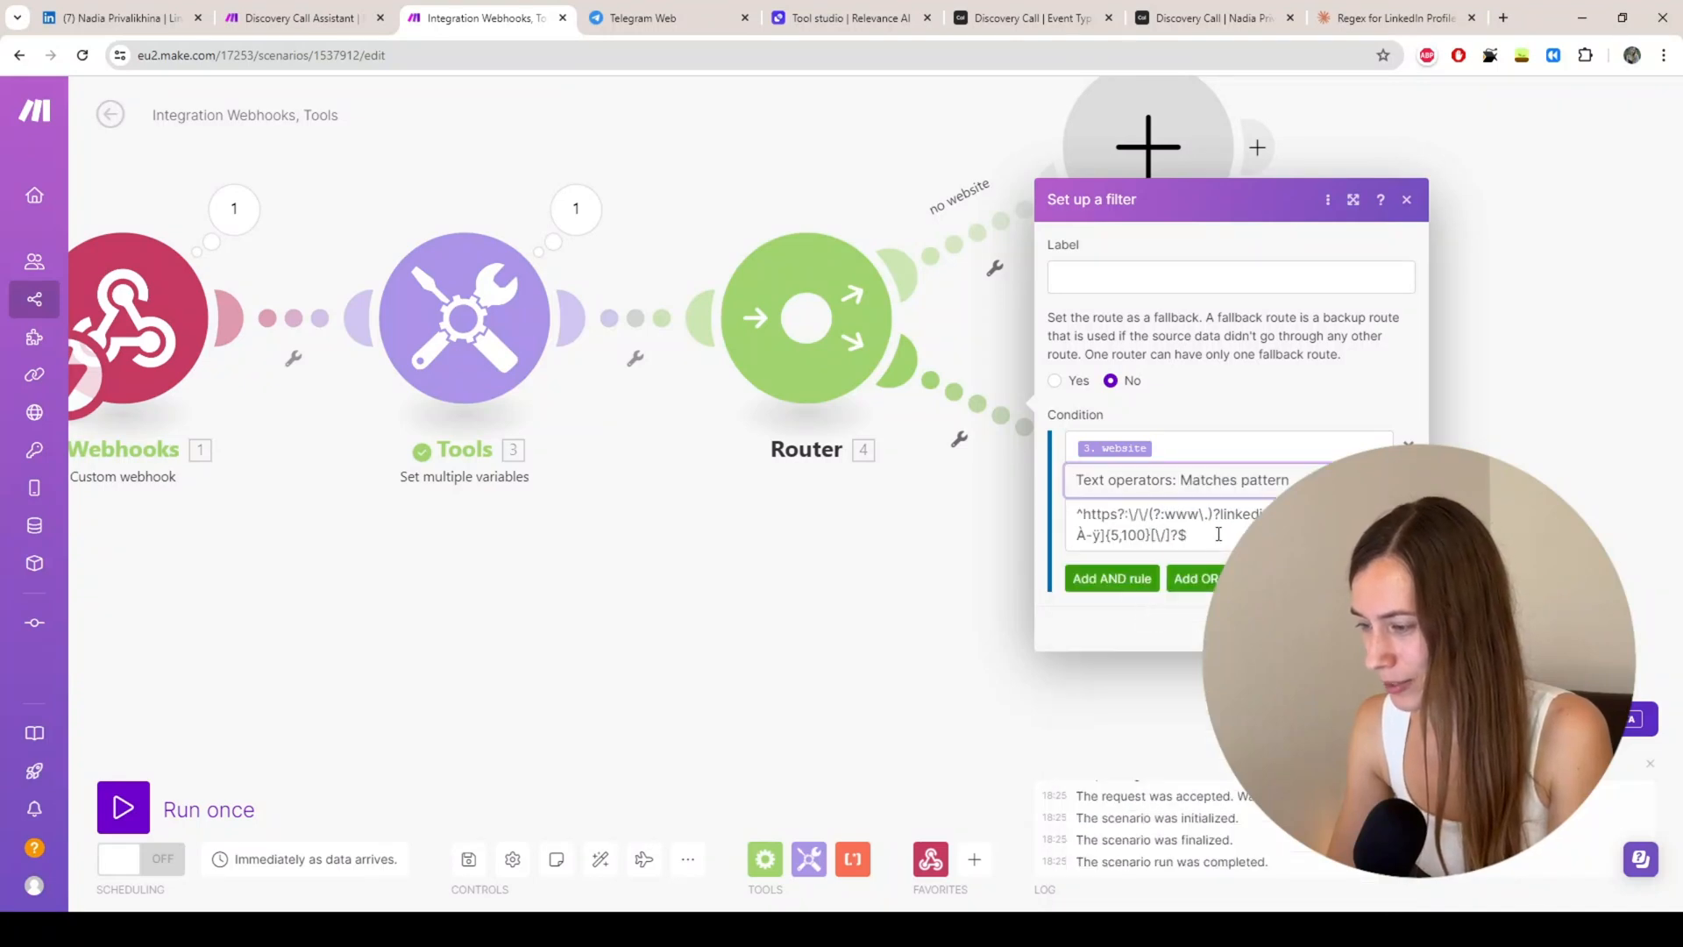
pyautogui.click(1218, 534)
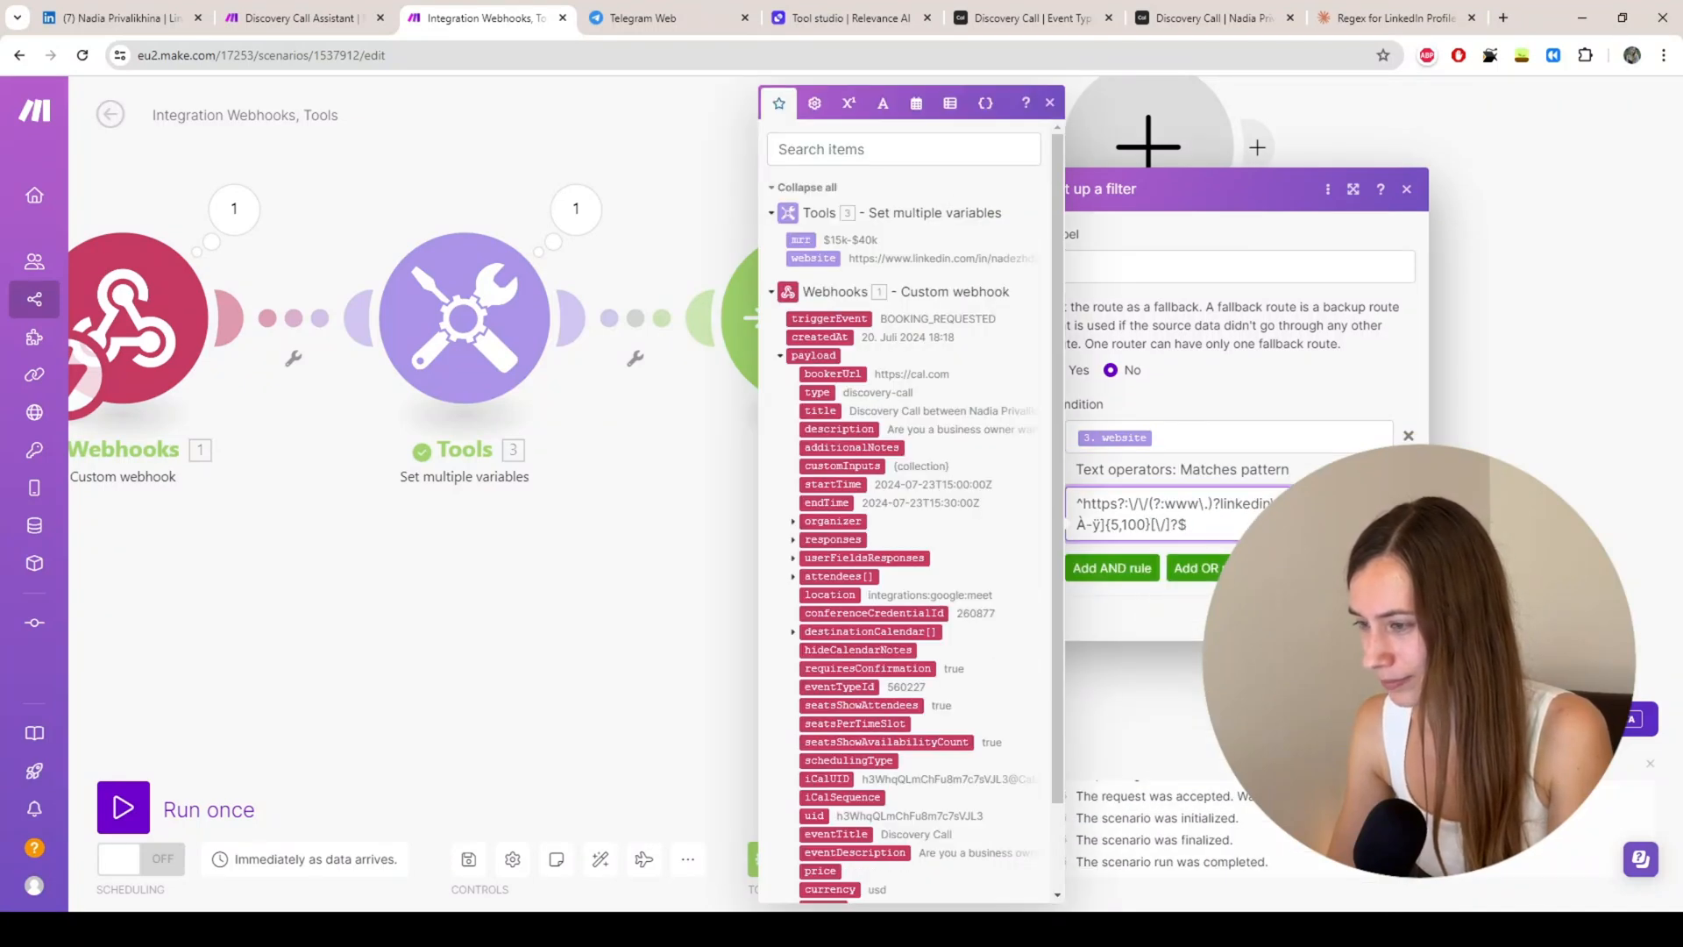
# Step: Label the filter 'linkedin', save it, and switch to the Discovery Call Assistant scenario
pyautogui.click(1157, 271)
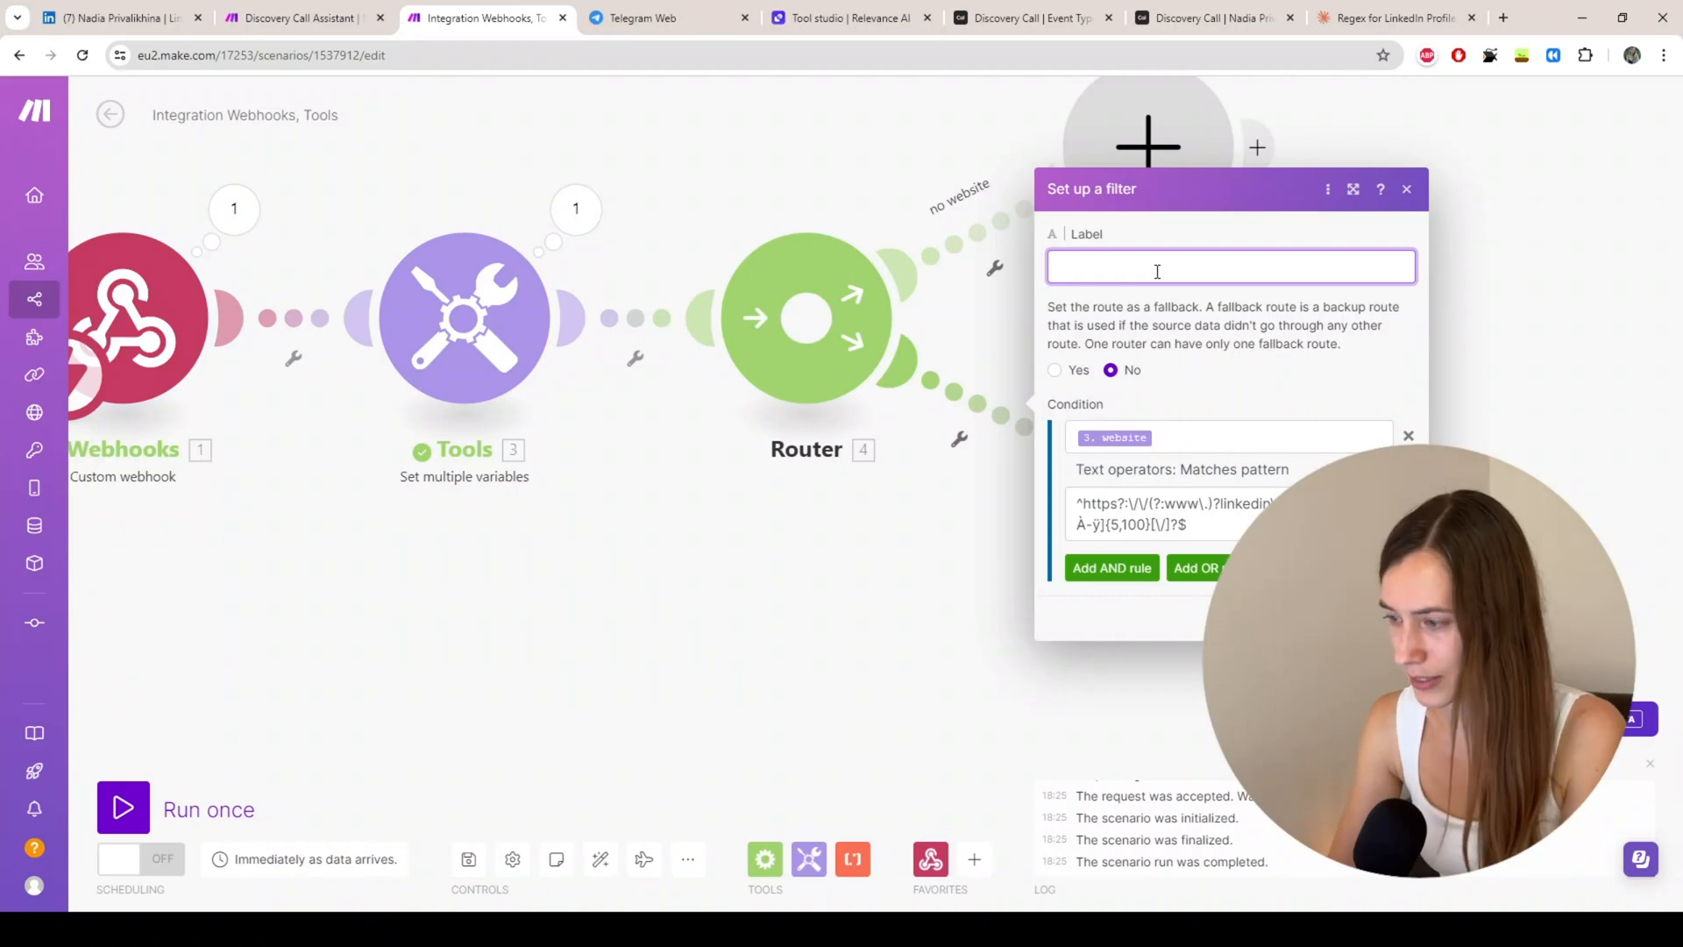
pyautogui.write('linkedin')
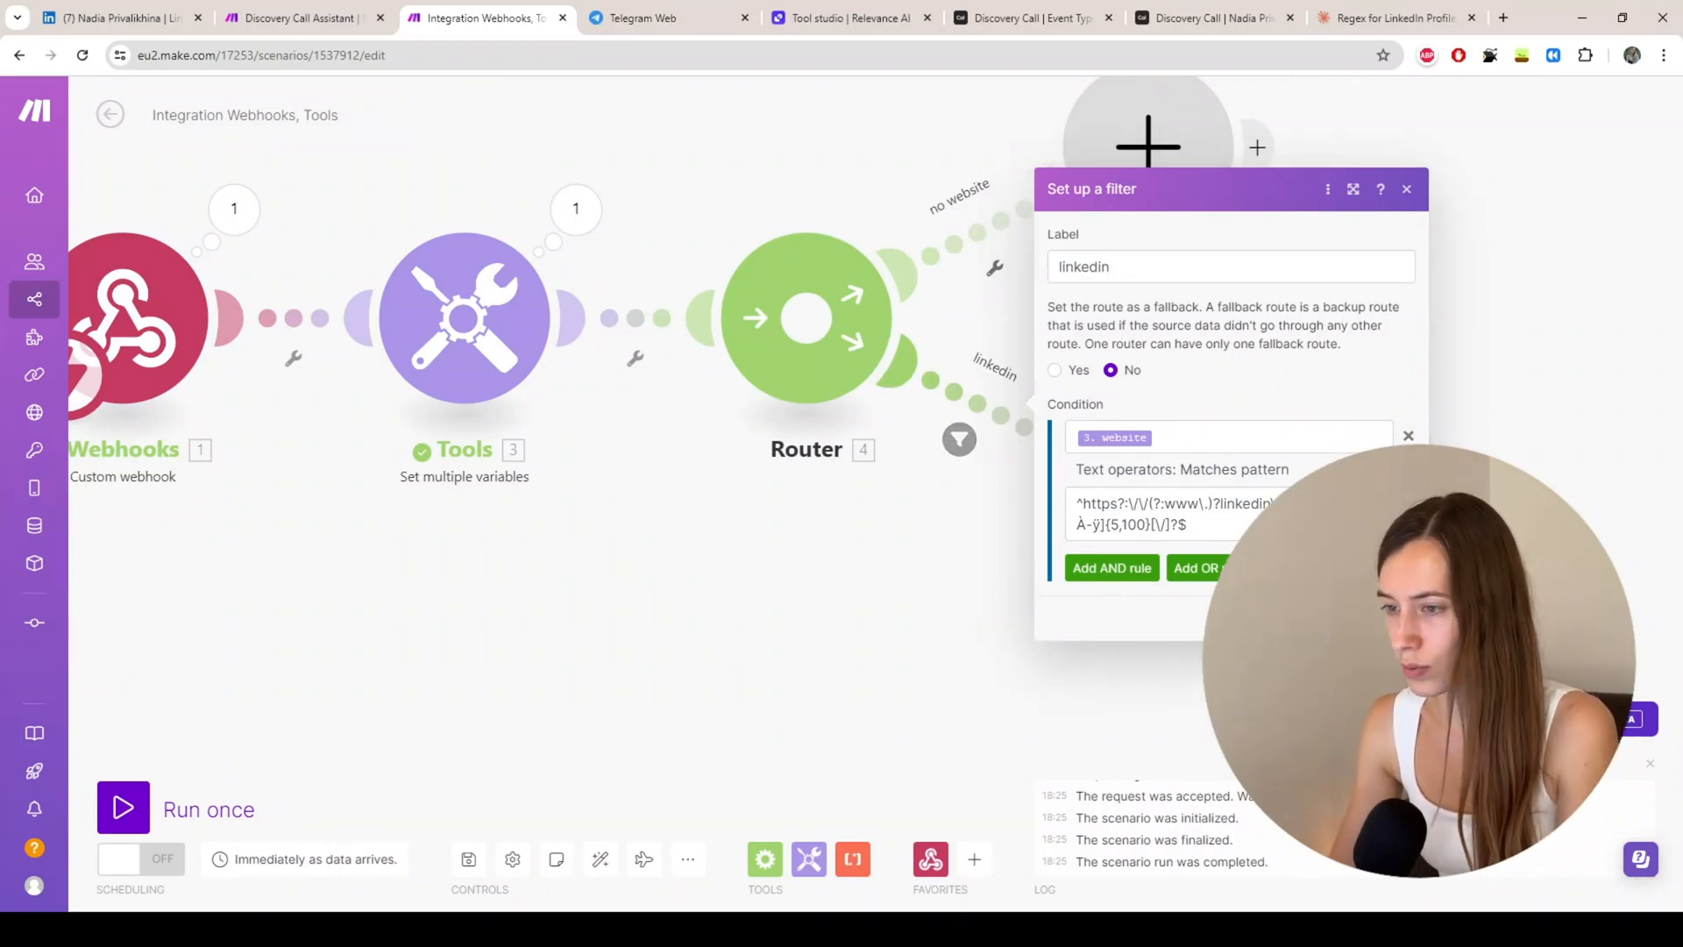
pyautogui.click(1398, 618)
pyautogui.click(321, 24)
# Step: Compare against Discovery Call Assistant's linkedInUrl filter, then return to Integration Webhooks, Tools
pyautogui.click(692, 666)
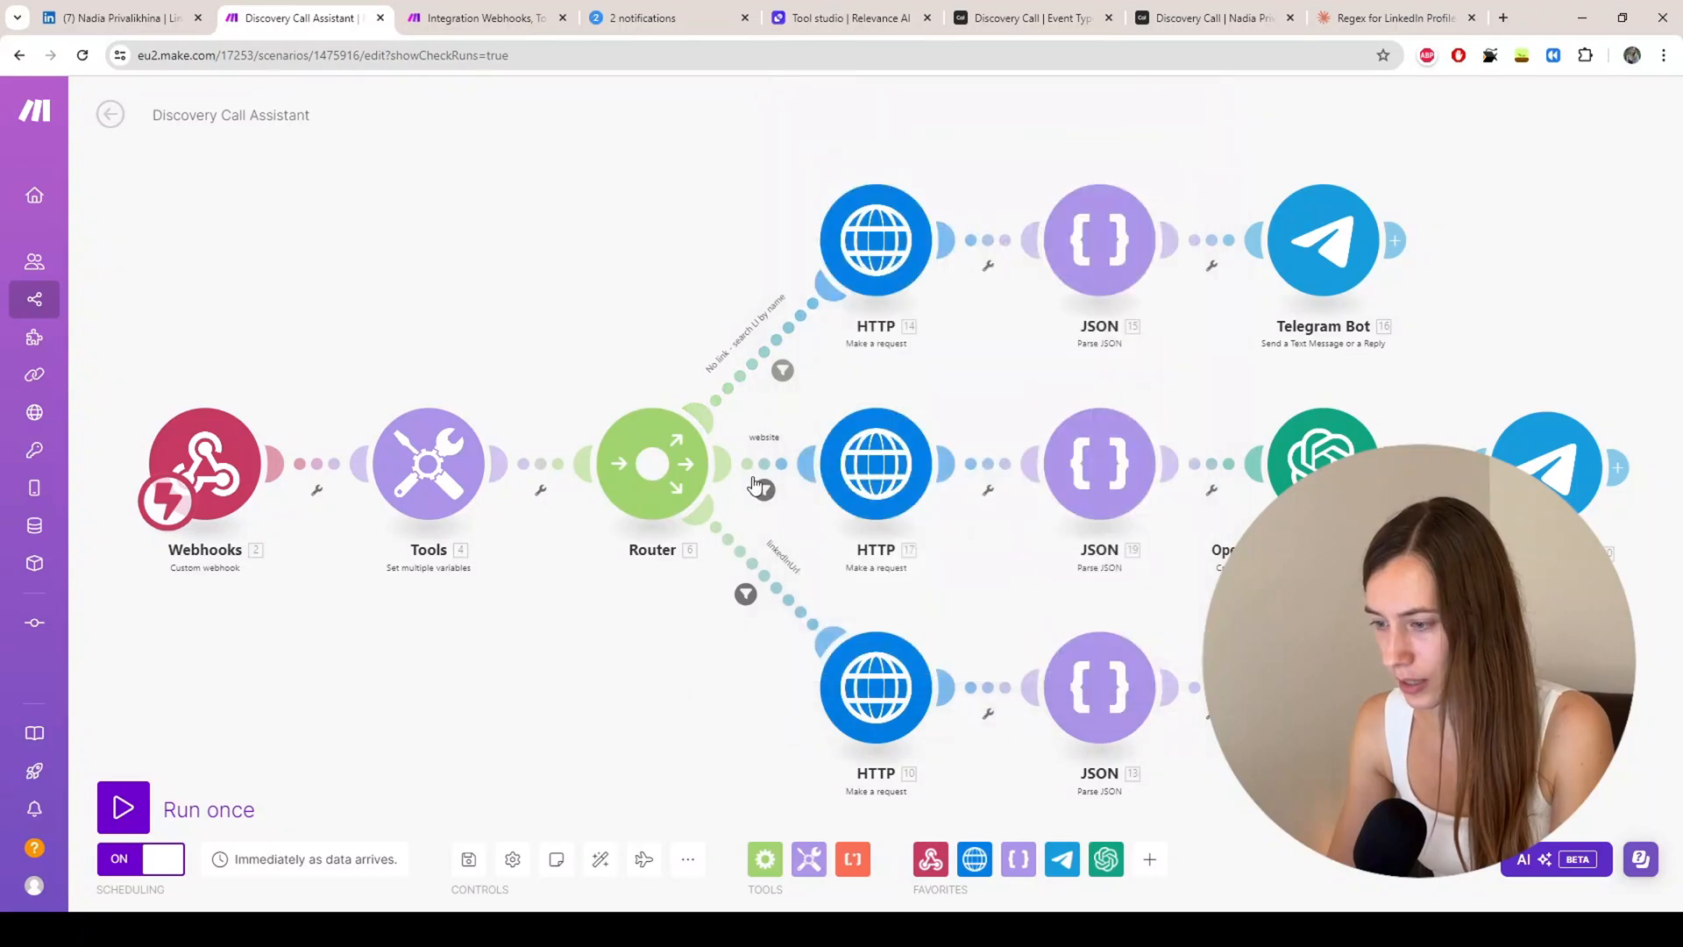
pyautogui.click(747, 595)
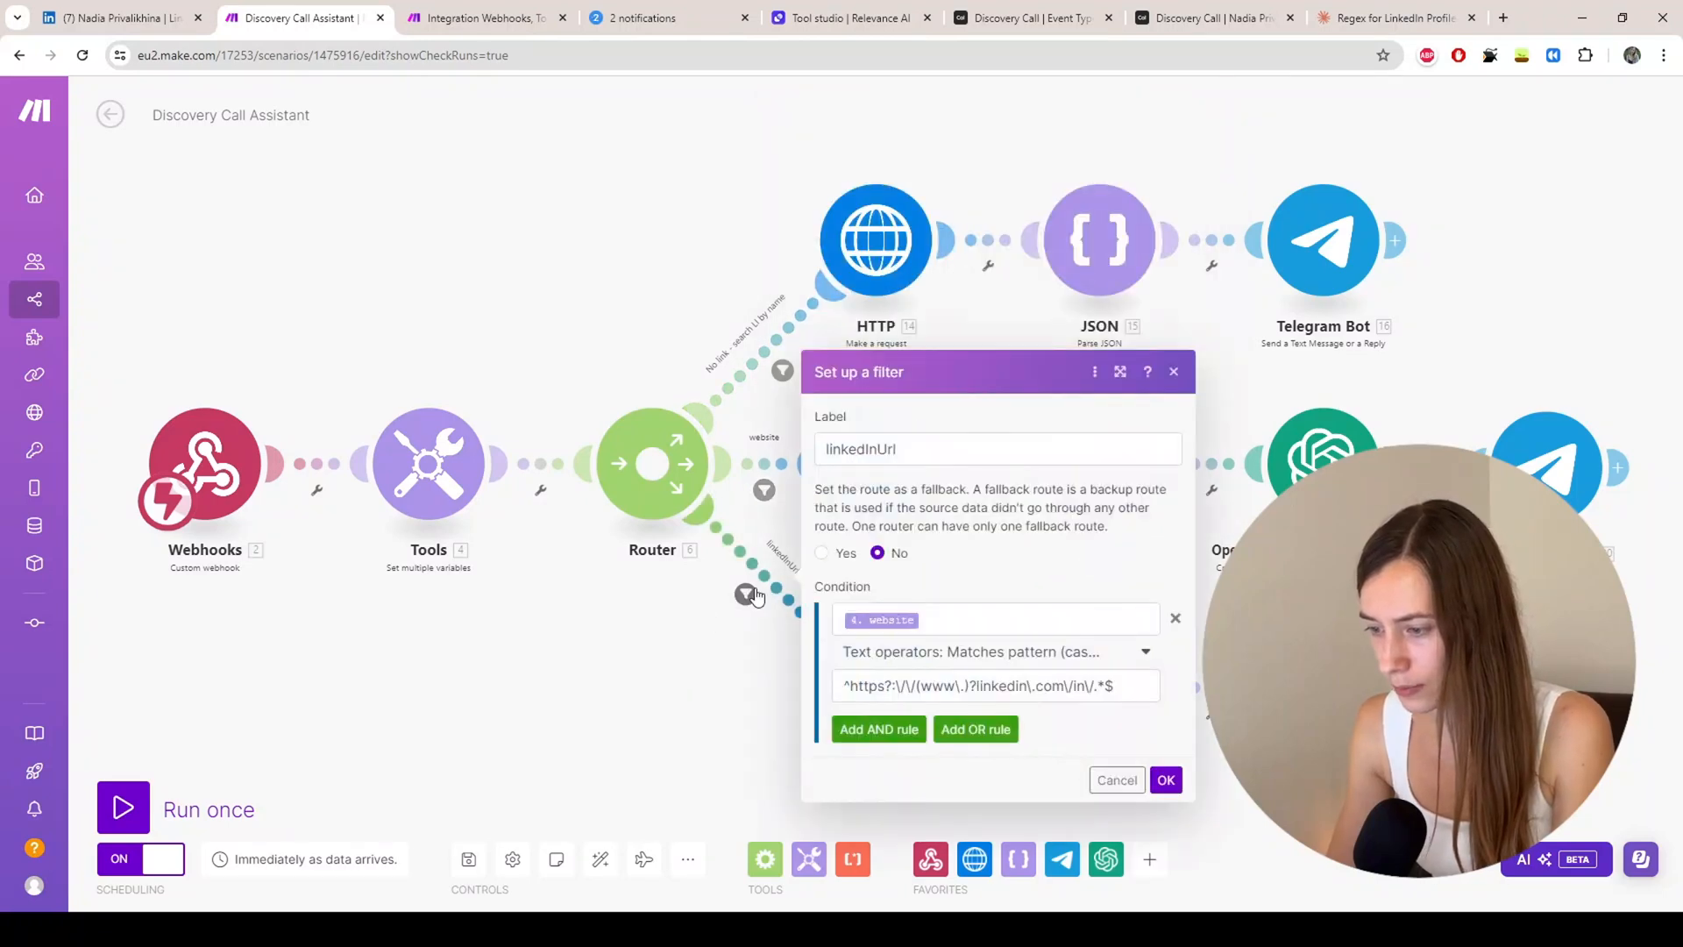
pyautogui.click(472, 21)
pyautogui.click(290, 17)
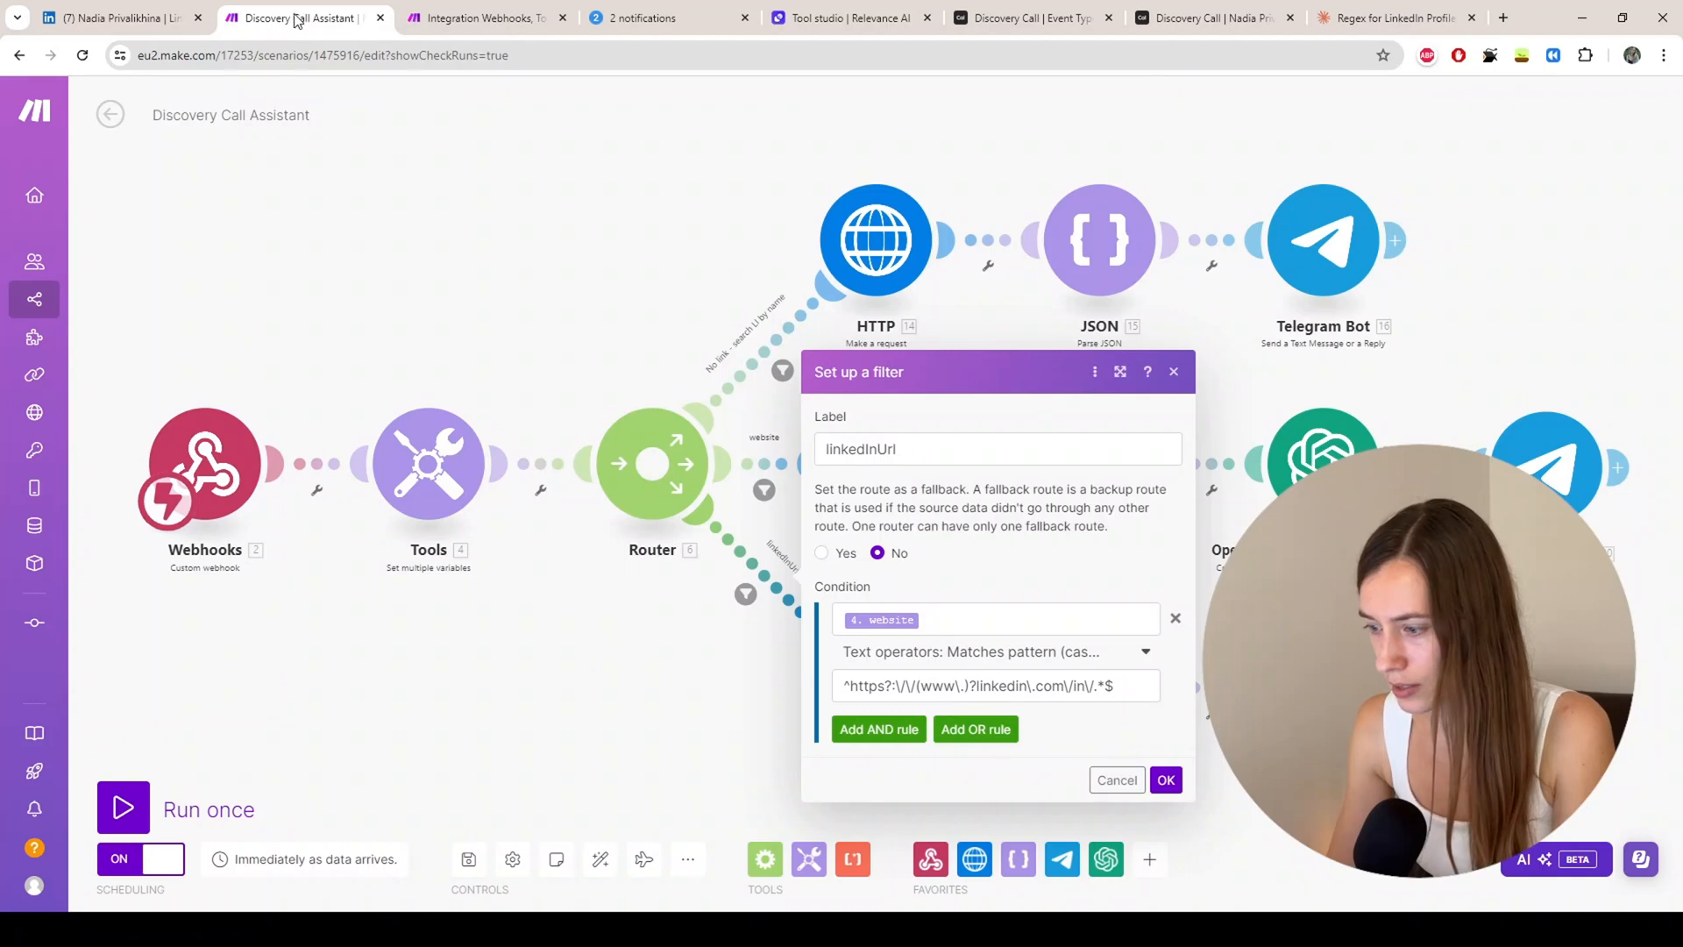
pyautogui.click(453, 17)
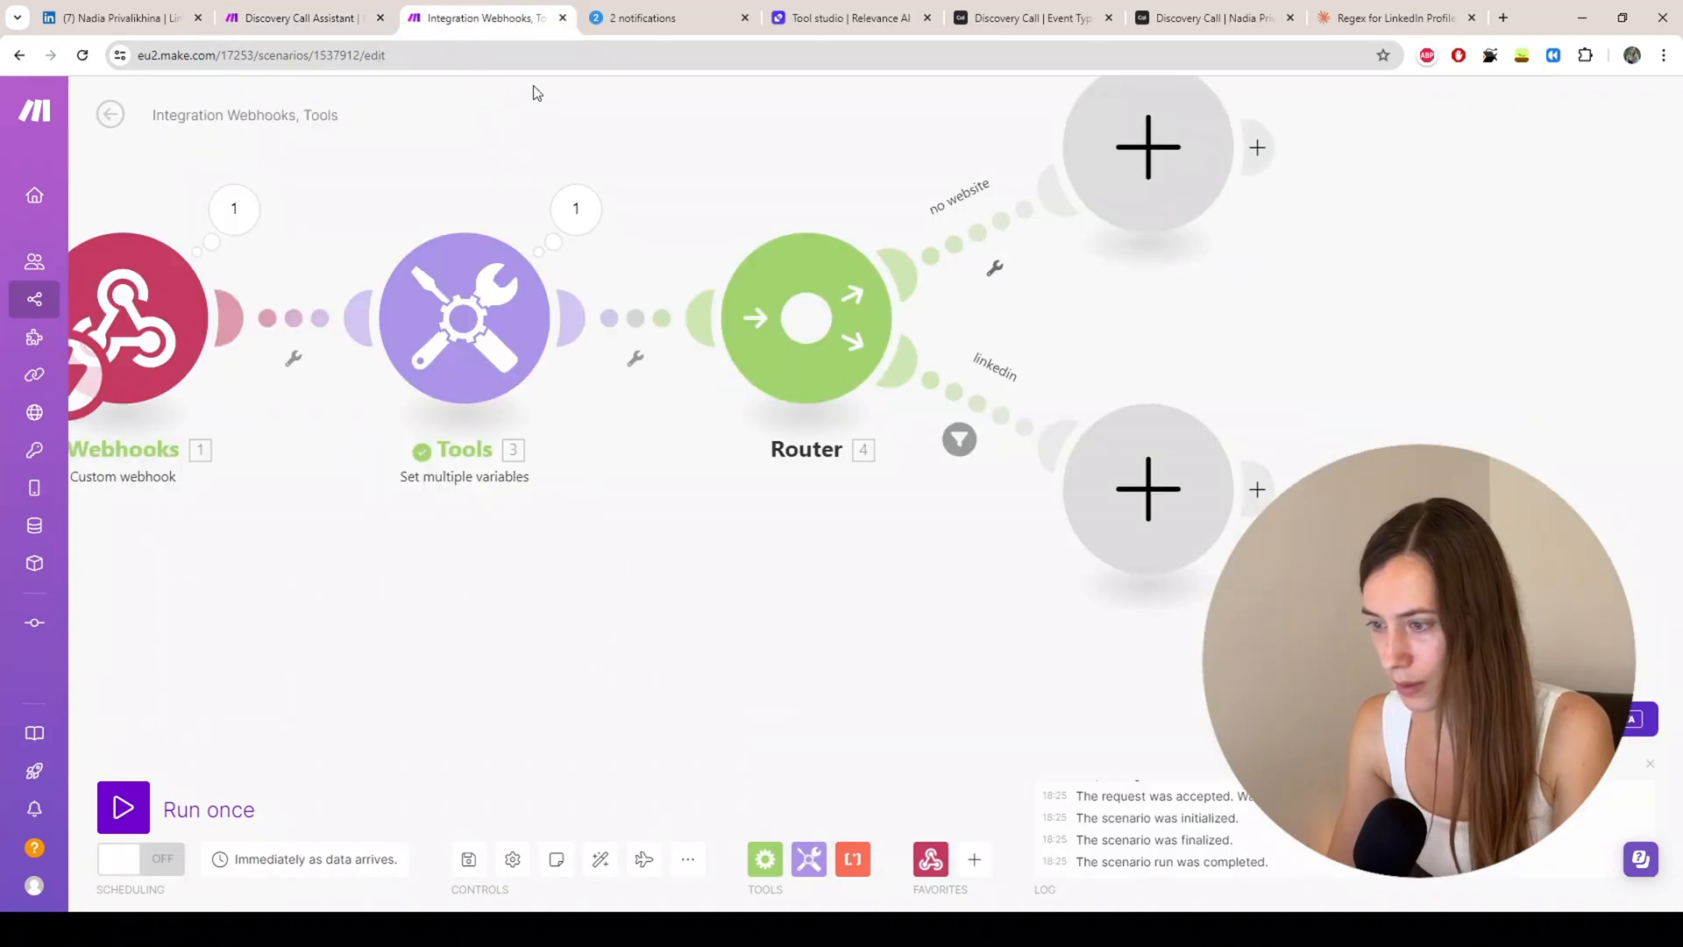
# Step: Add a Tools Get variable module on the linkedin route
pyautogui.click(959, 438)
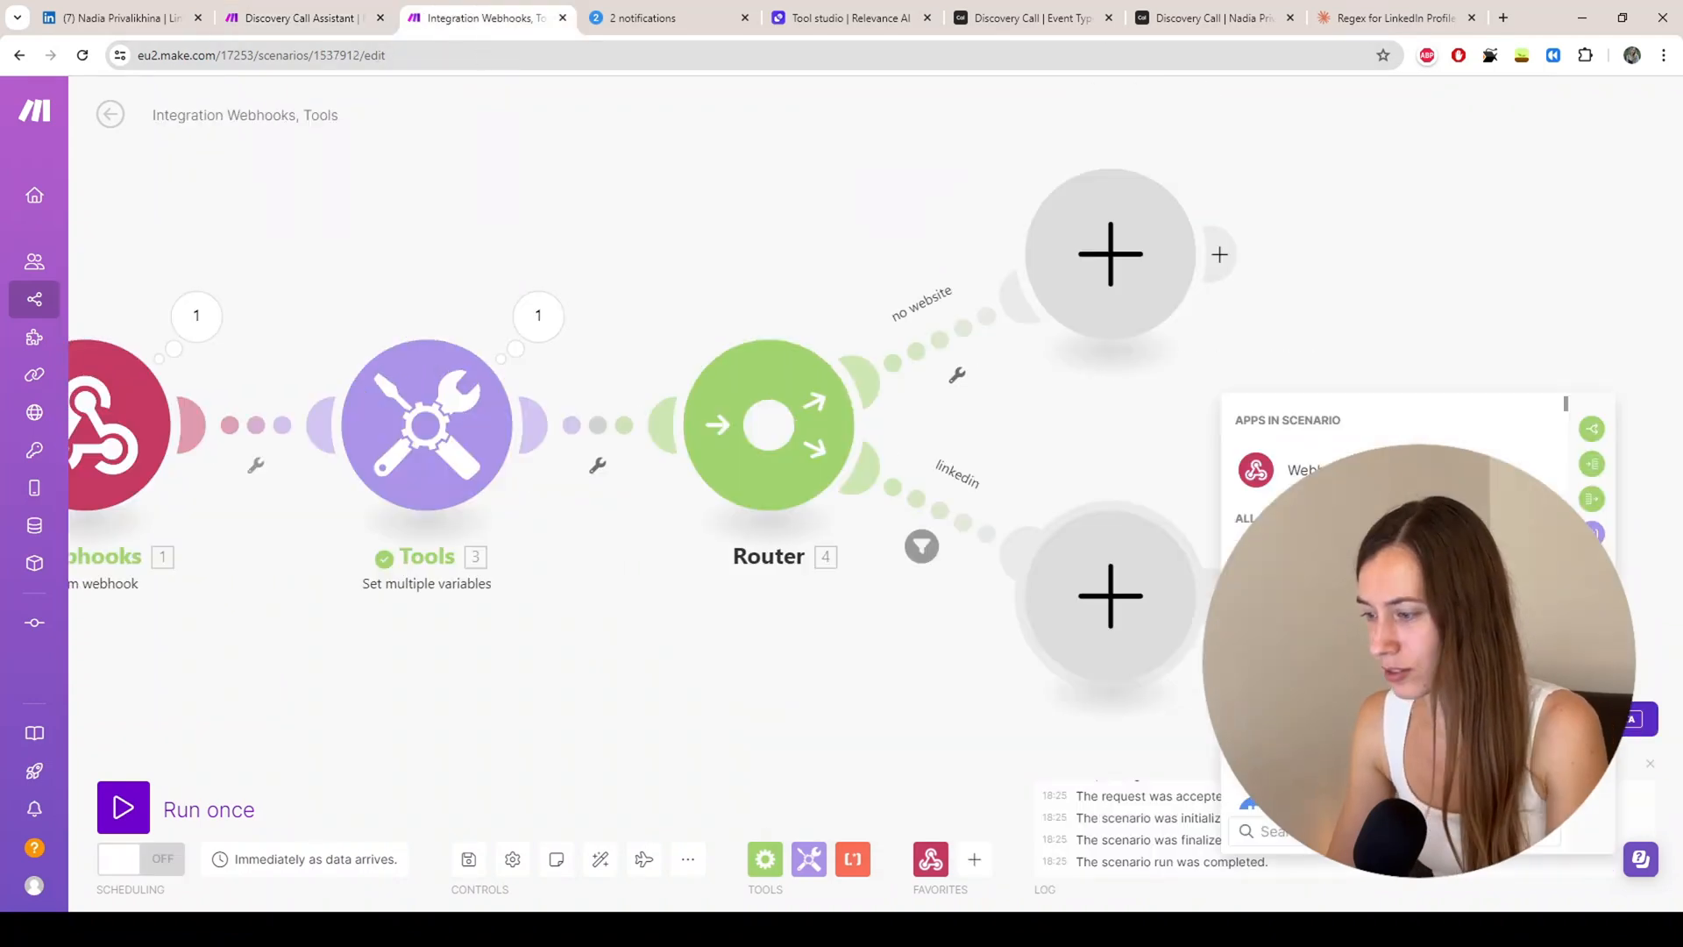
pyautogui.scroll(-1, 1397, 614)
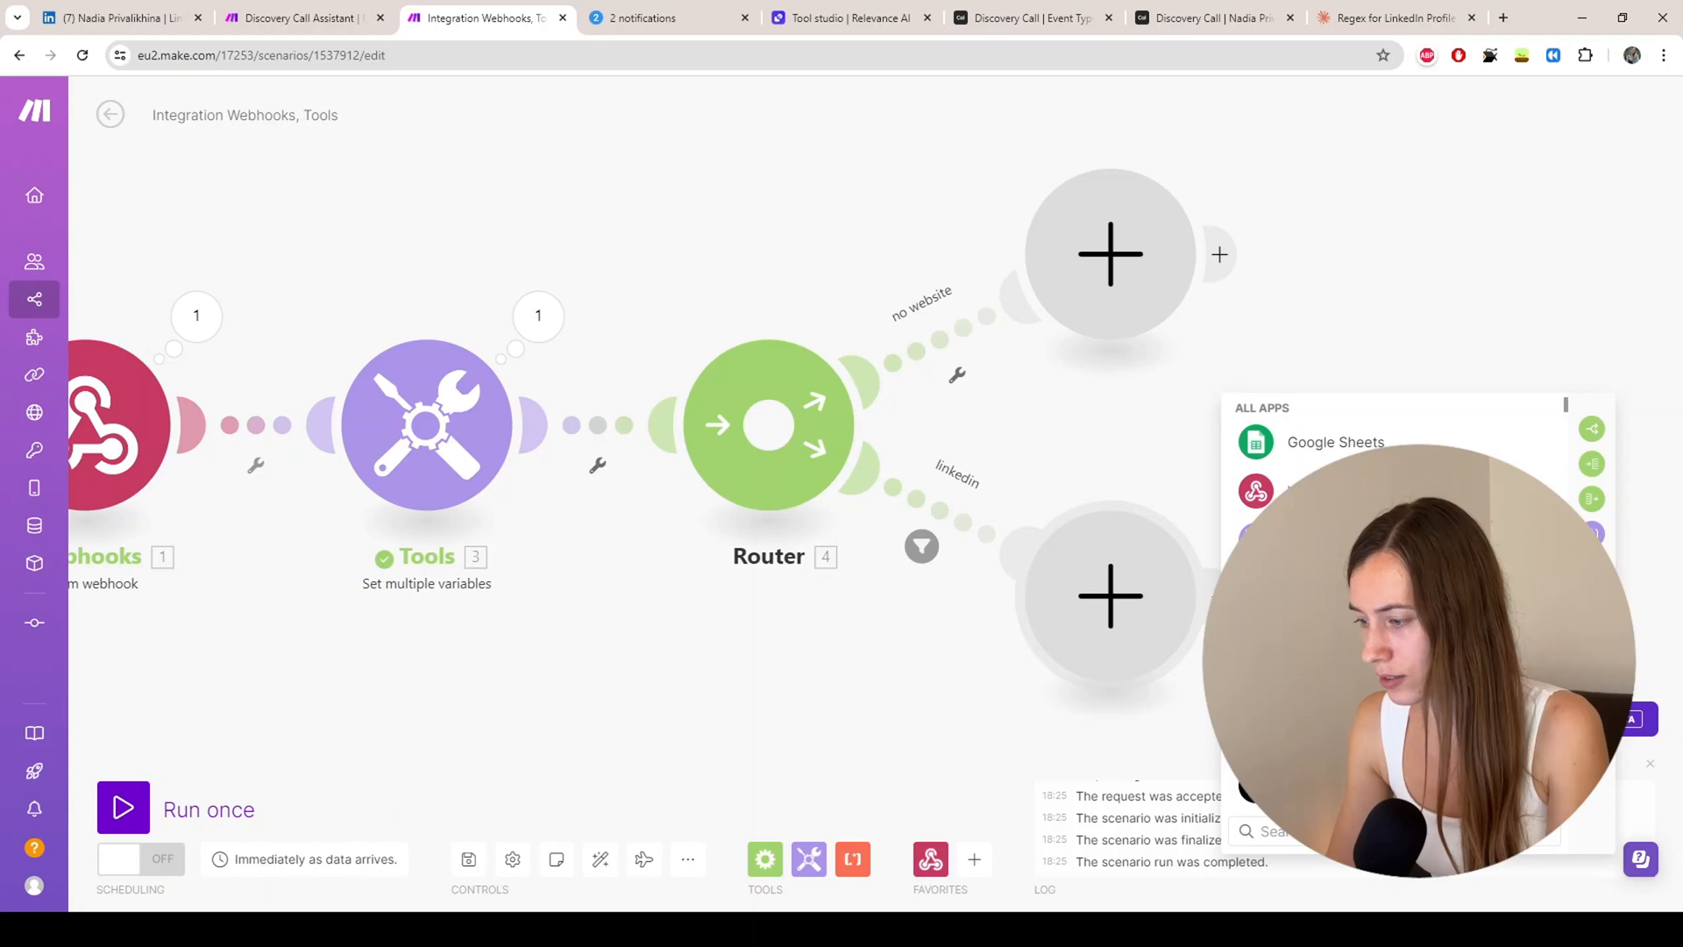
pyautogui.click(1298, 530)
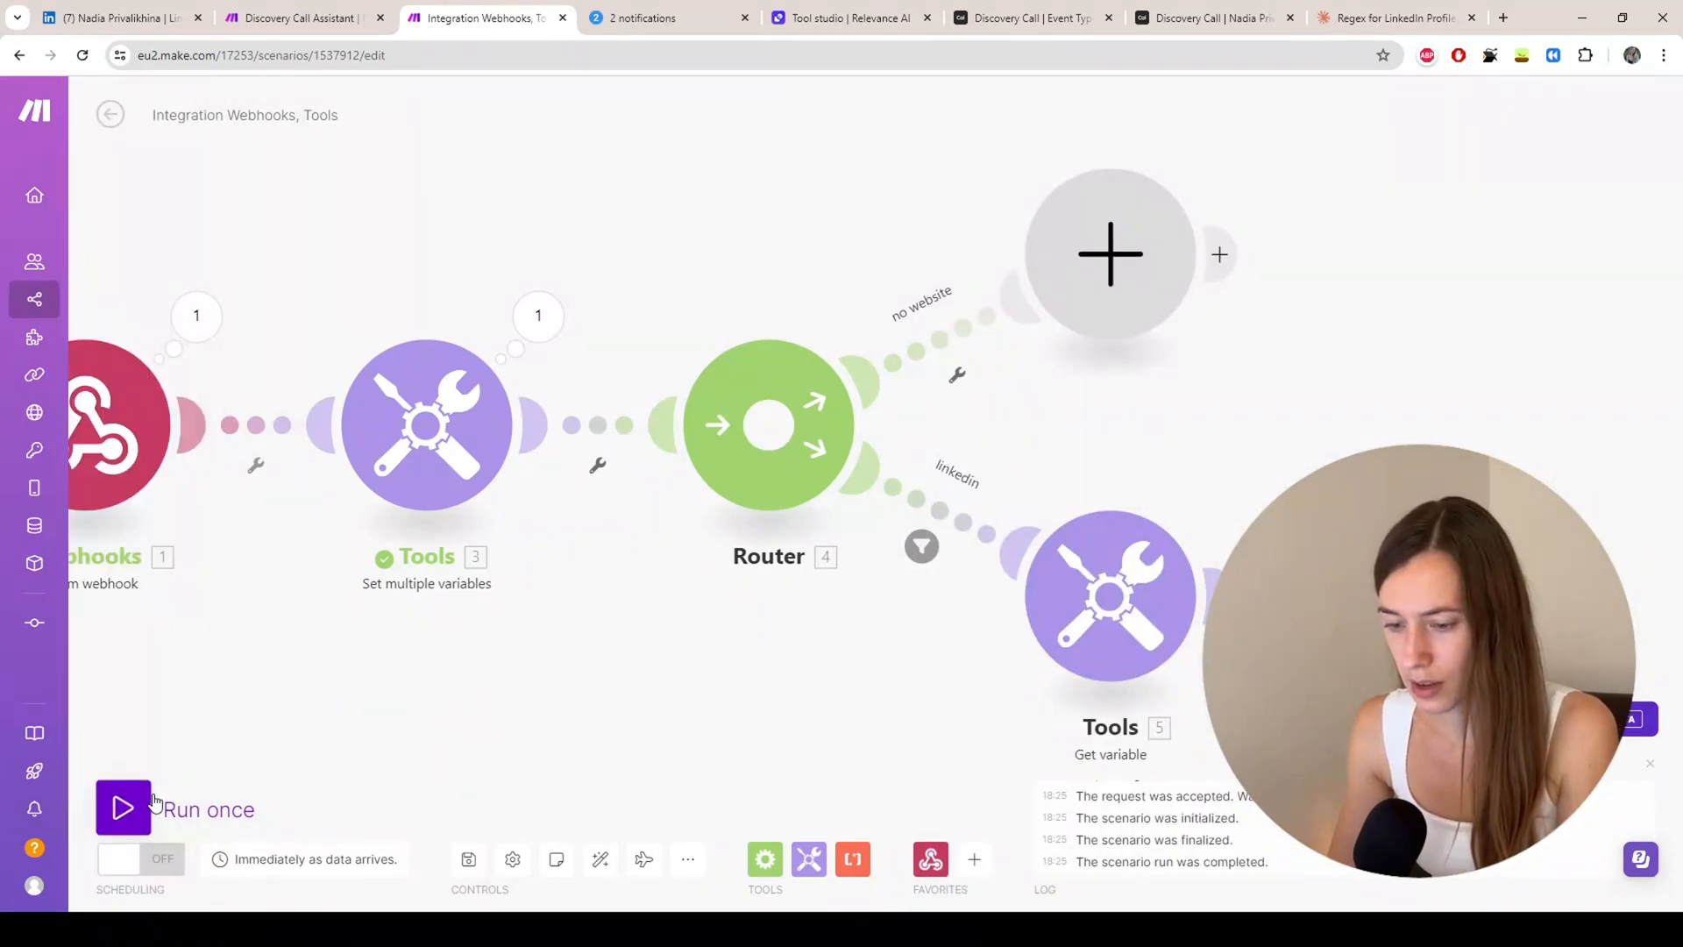
pyautogui.click(124, 805)
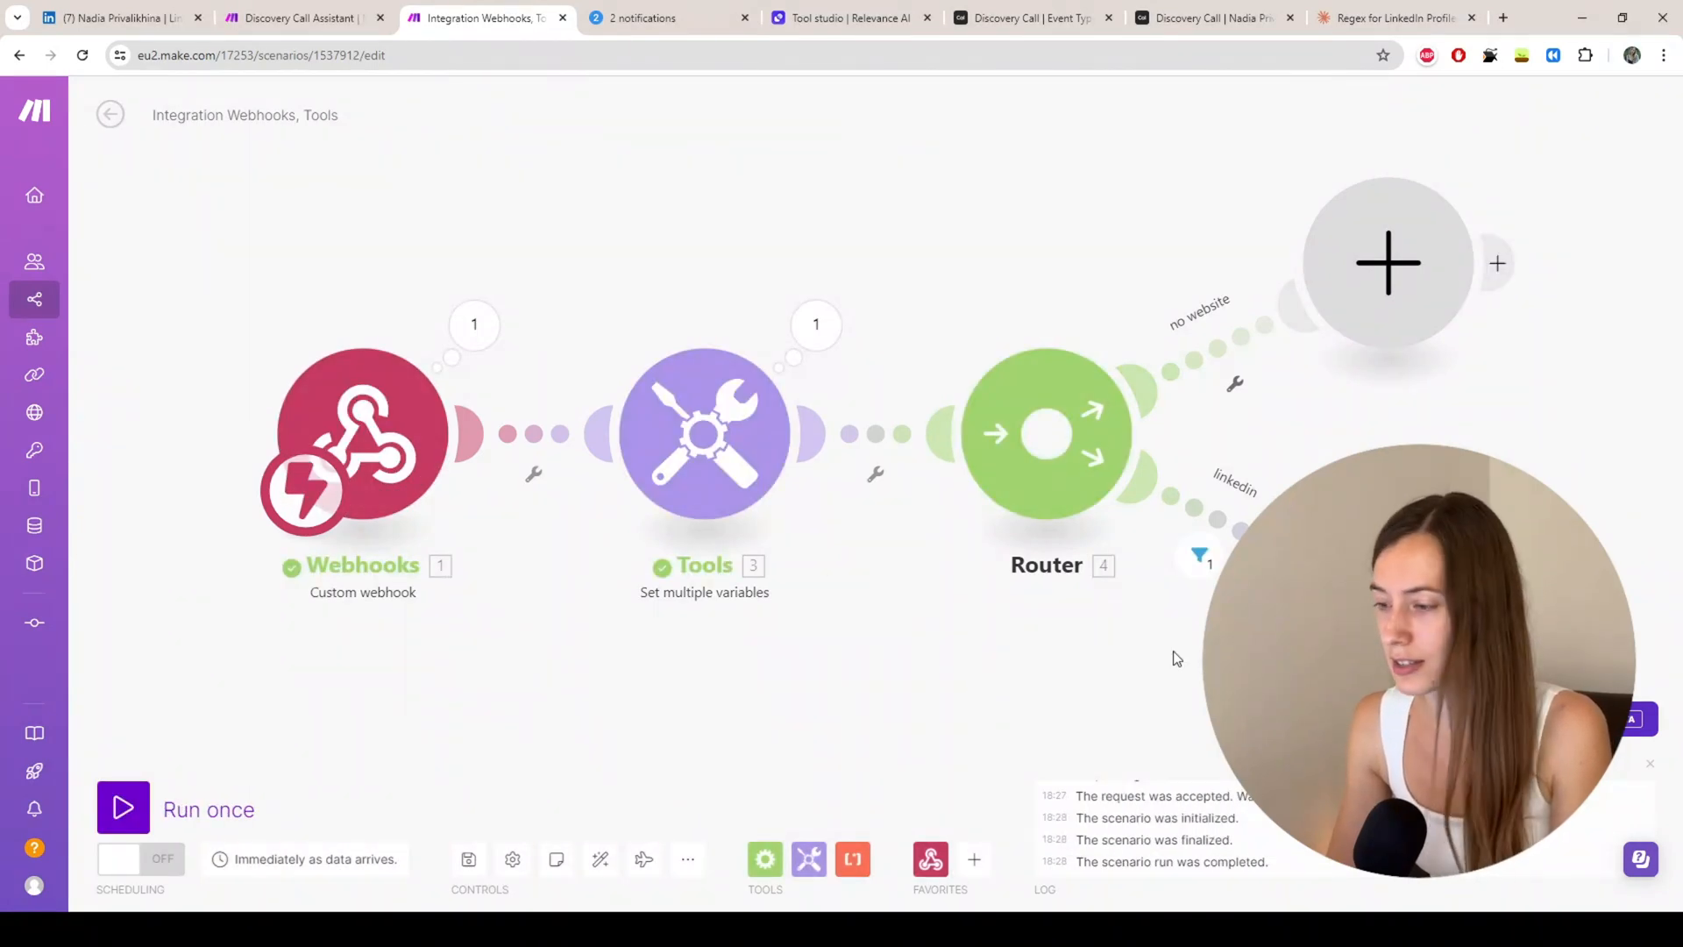
pyautogui.moveTo(1067, 687); pyautogui.dragTo(934, 619)
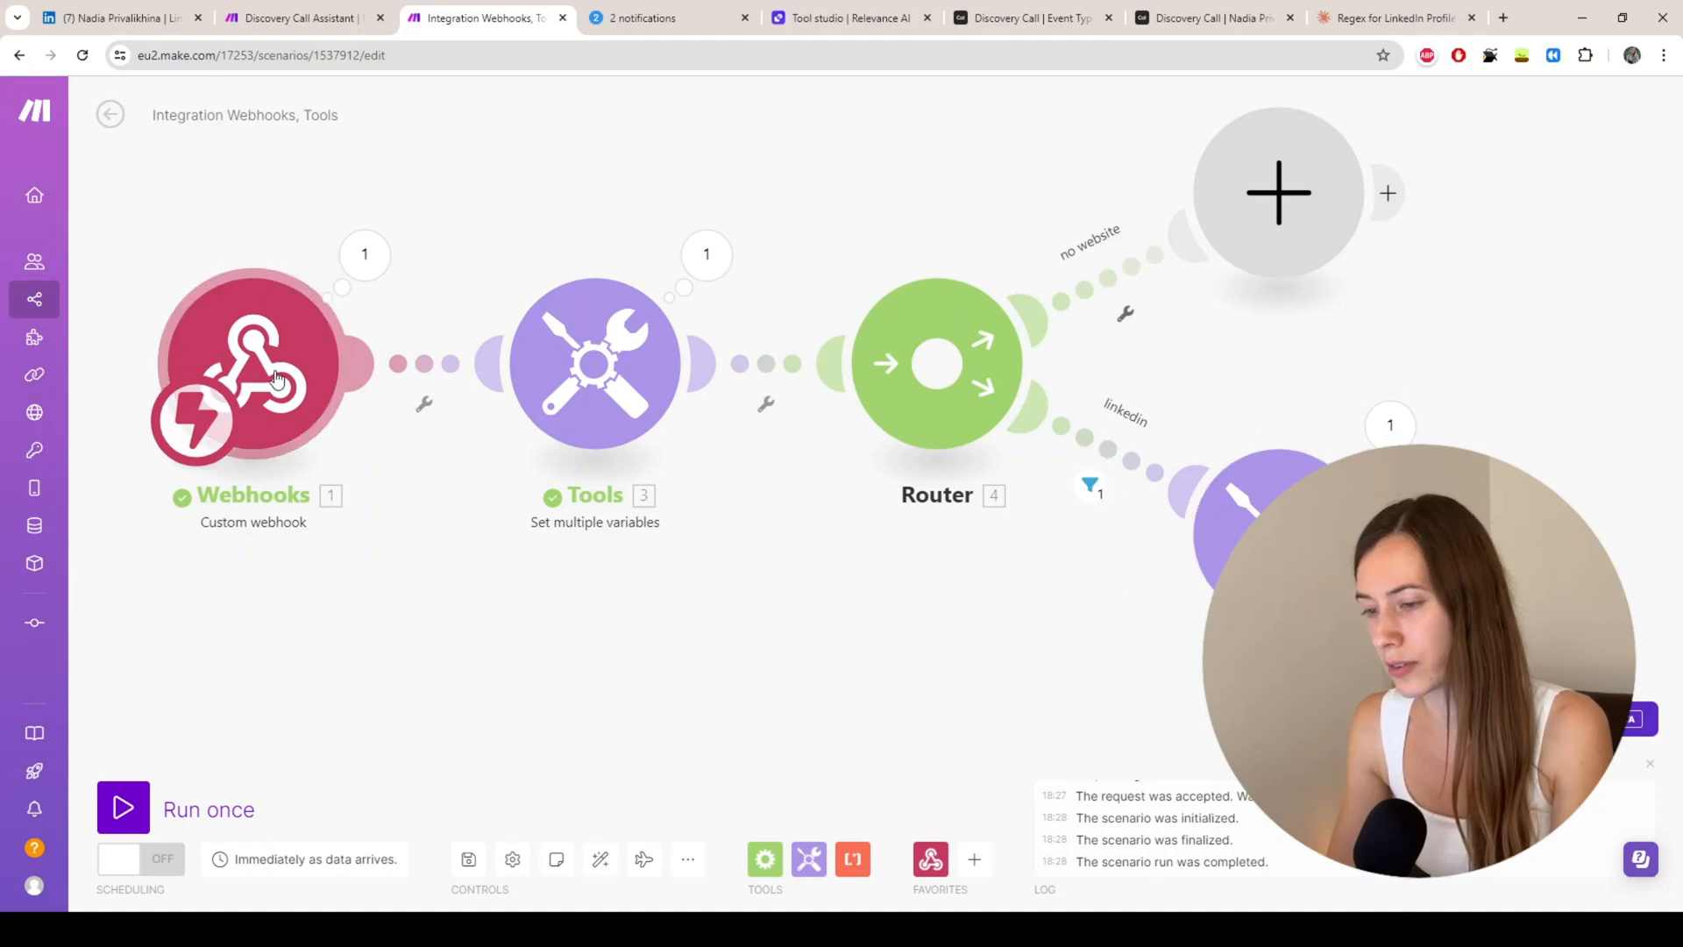
pyautogui.click(1390, 425)
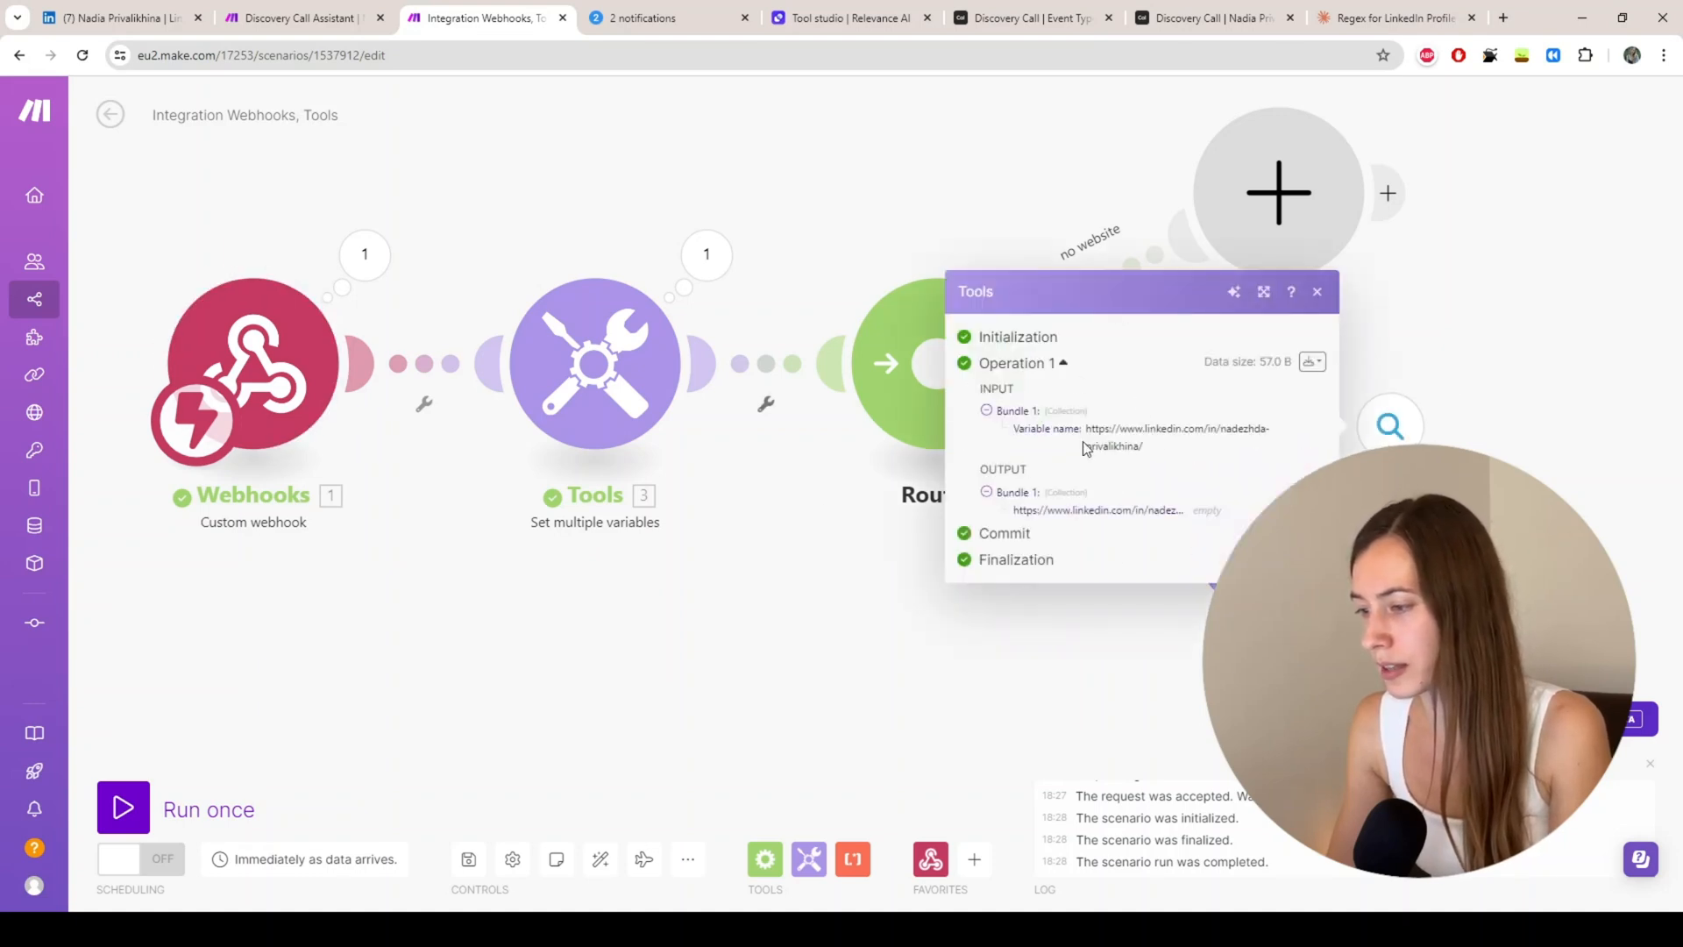
pyautogui.click(1317, 291)
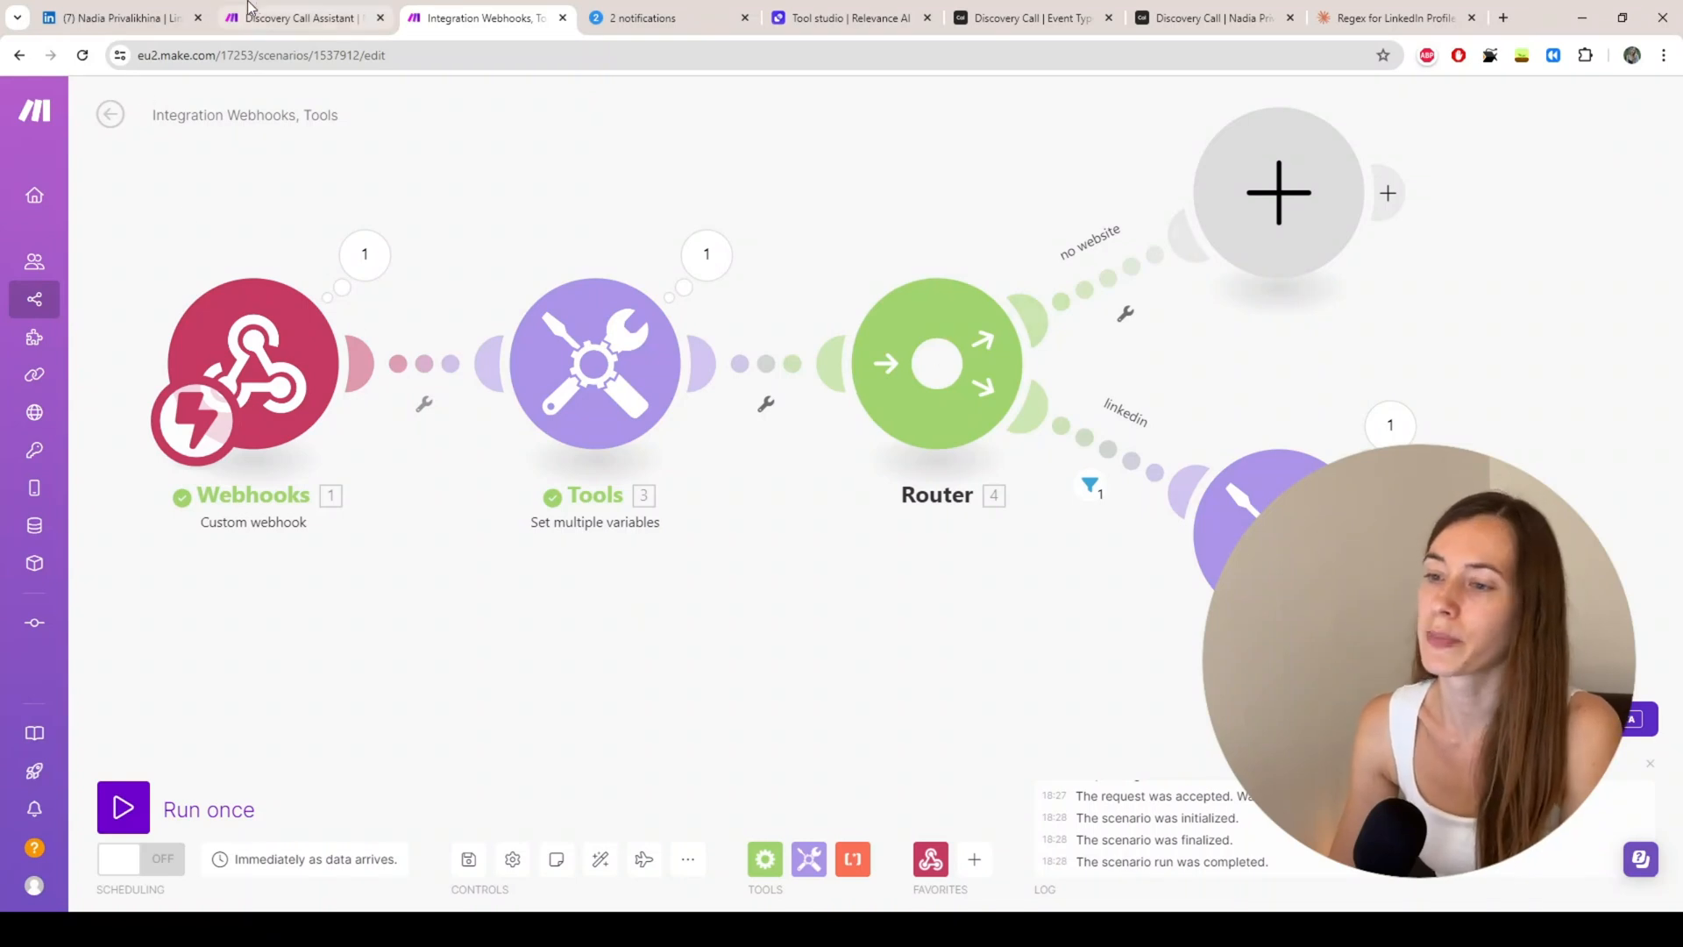
pyautogui.click(286, 31)
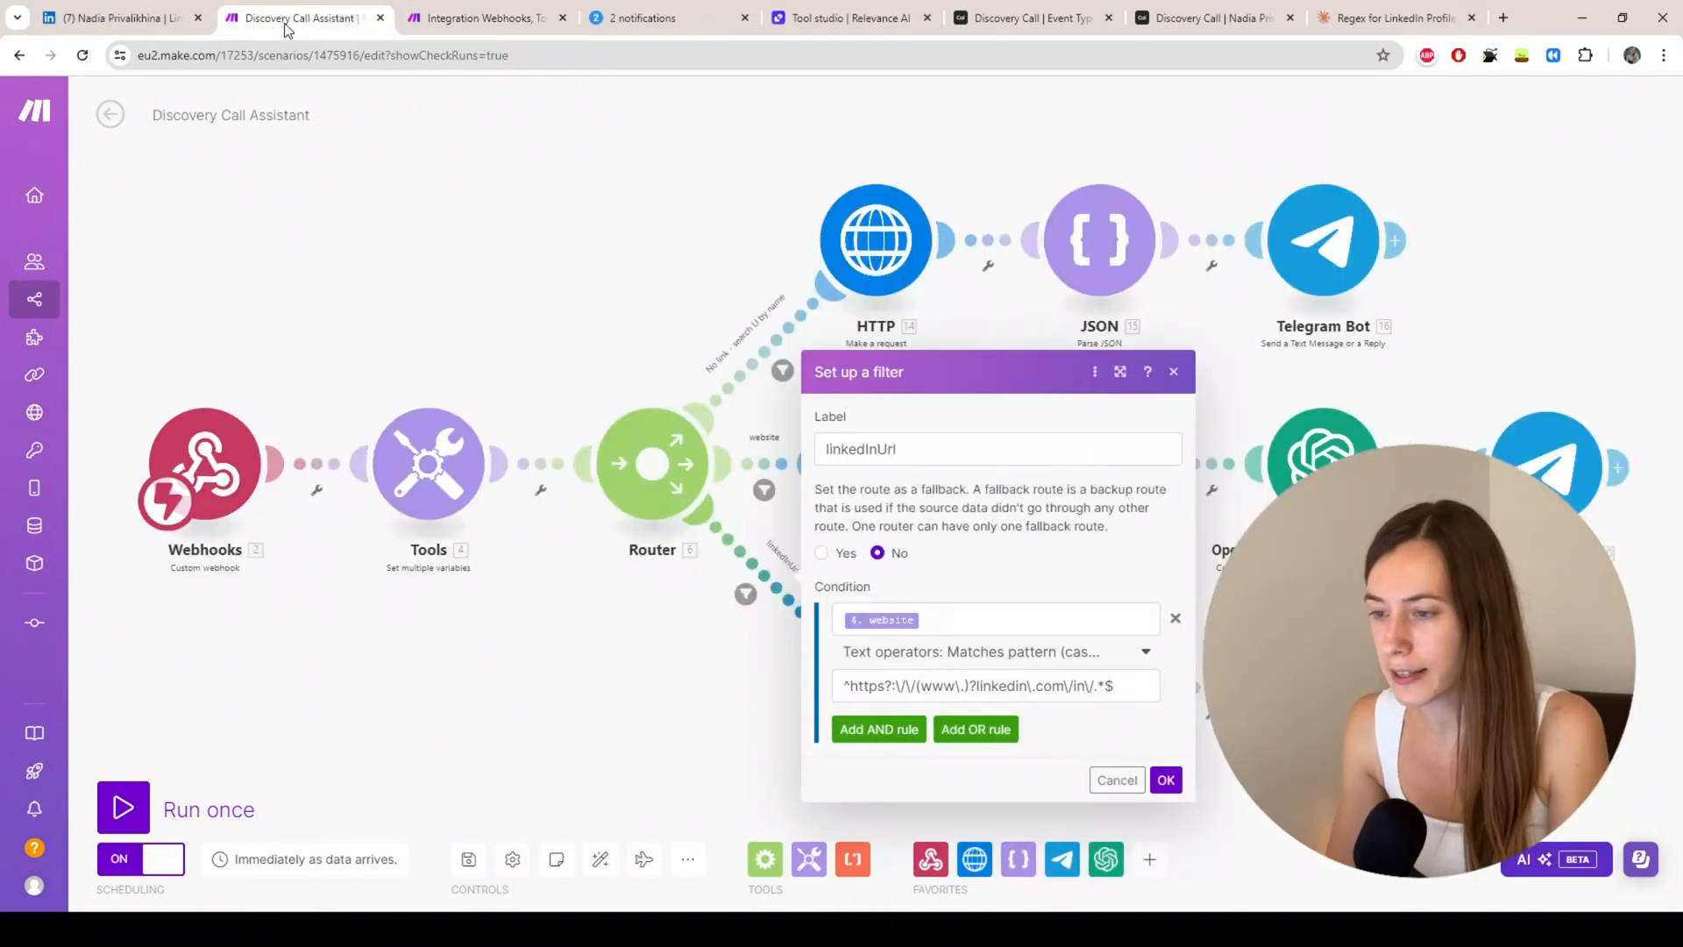
pyautogui.click(647, 666)
pyautogui.moveTo(654, 733); pyautogui.dragTo(568, 640)
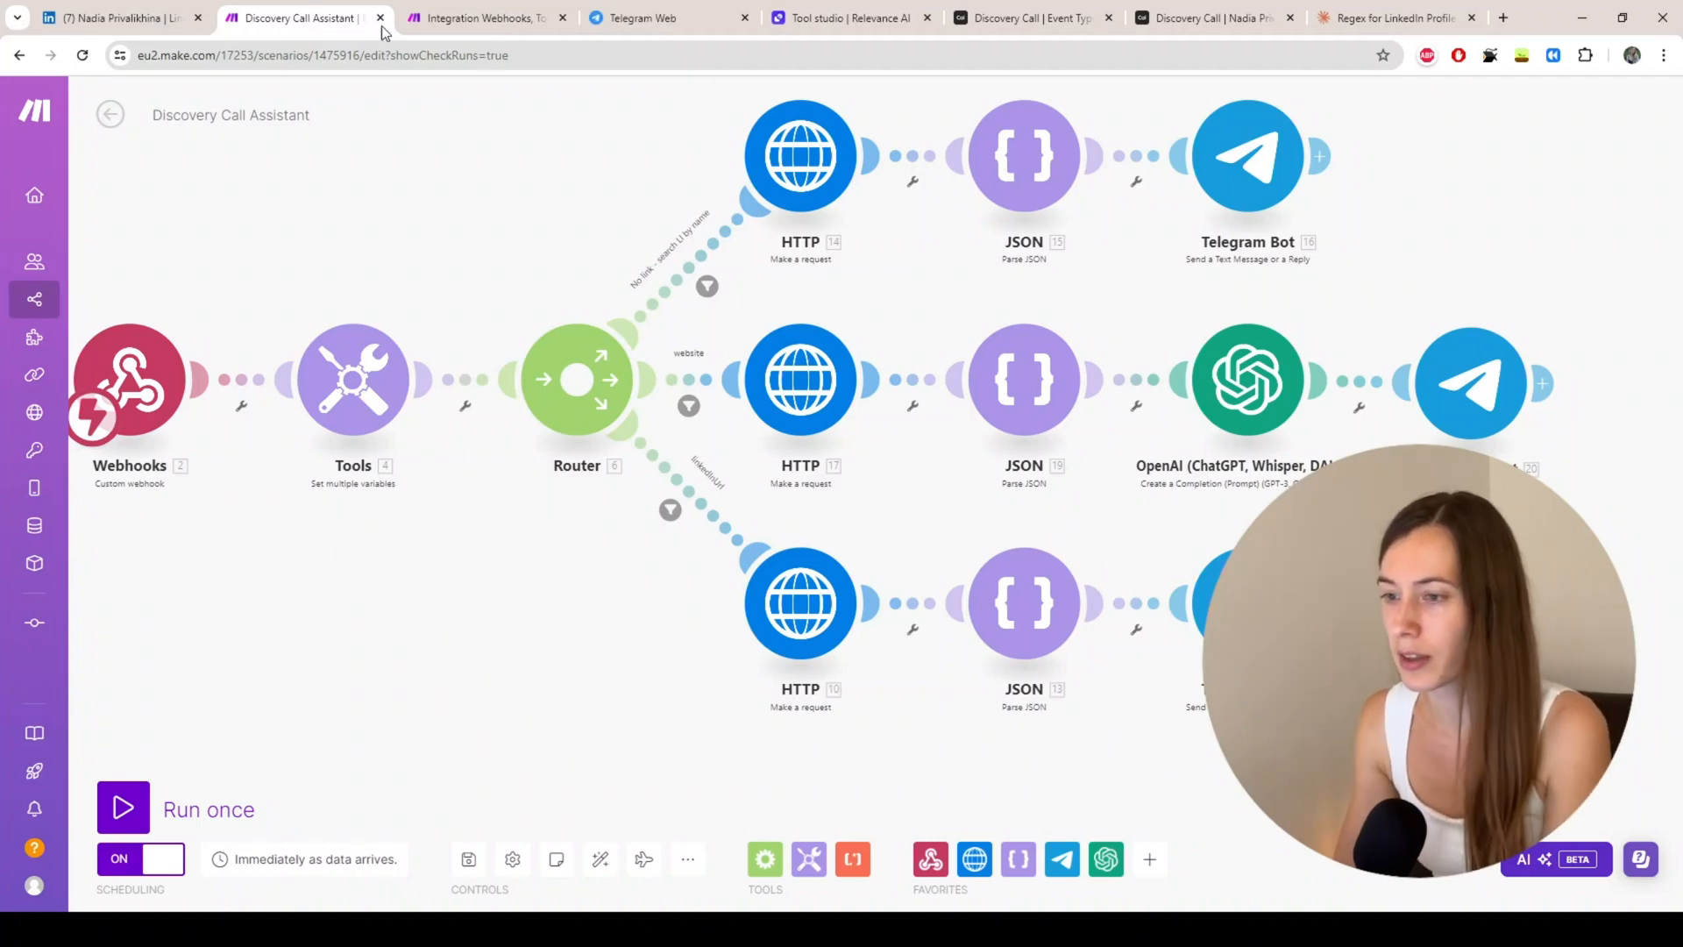
pyautogui.click(485, 20)
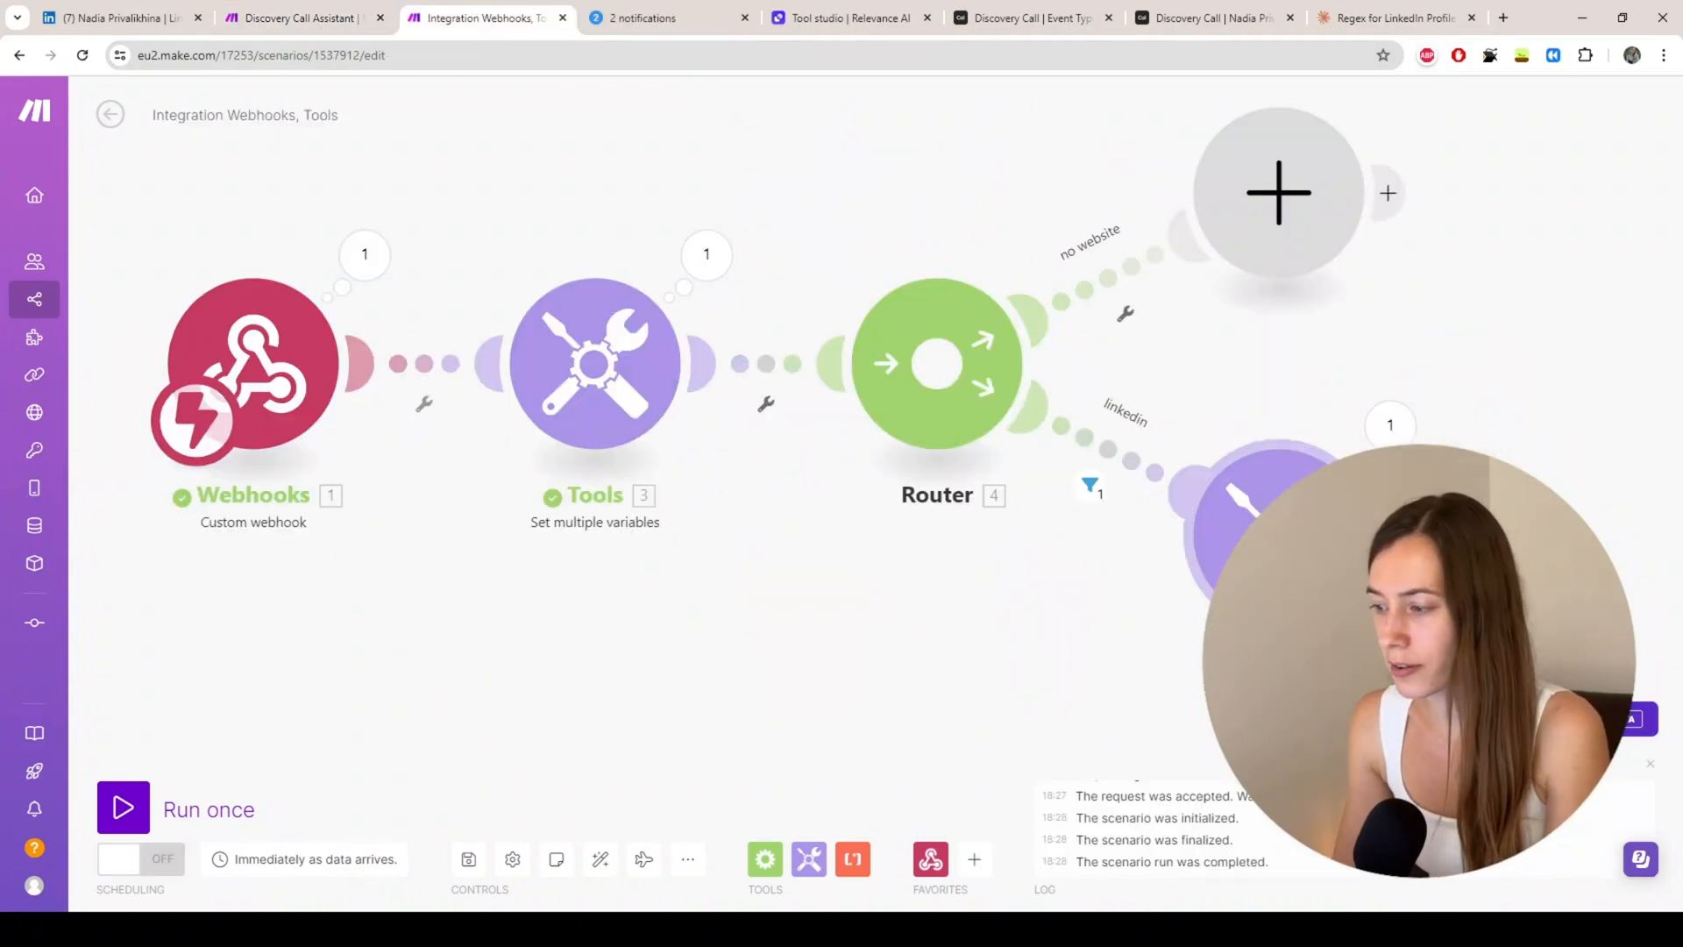
# Step: Add a step after Get variable, browse the 'linkedin' app's actions, then switch to Relevance AI
pyautogui.click(1388, 534)
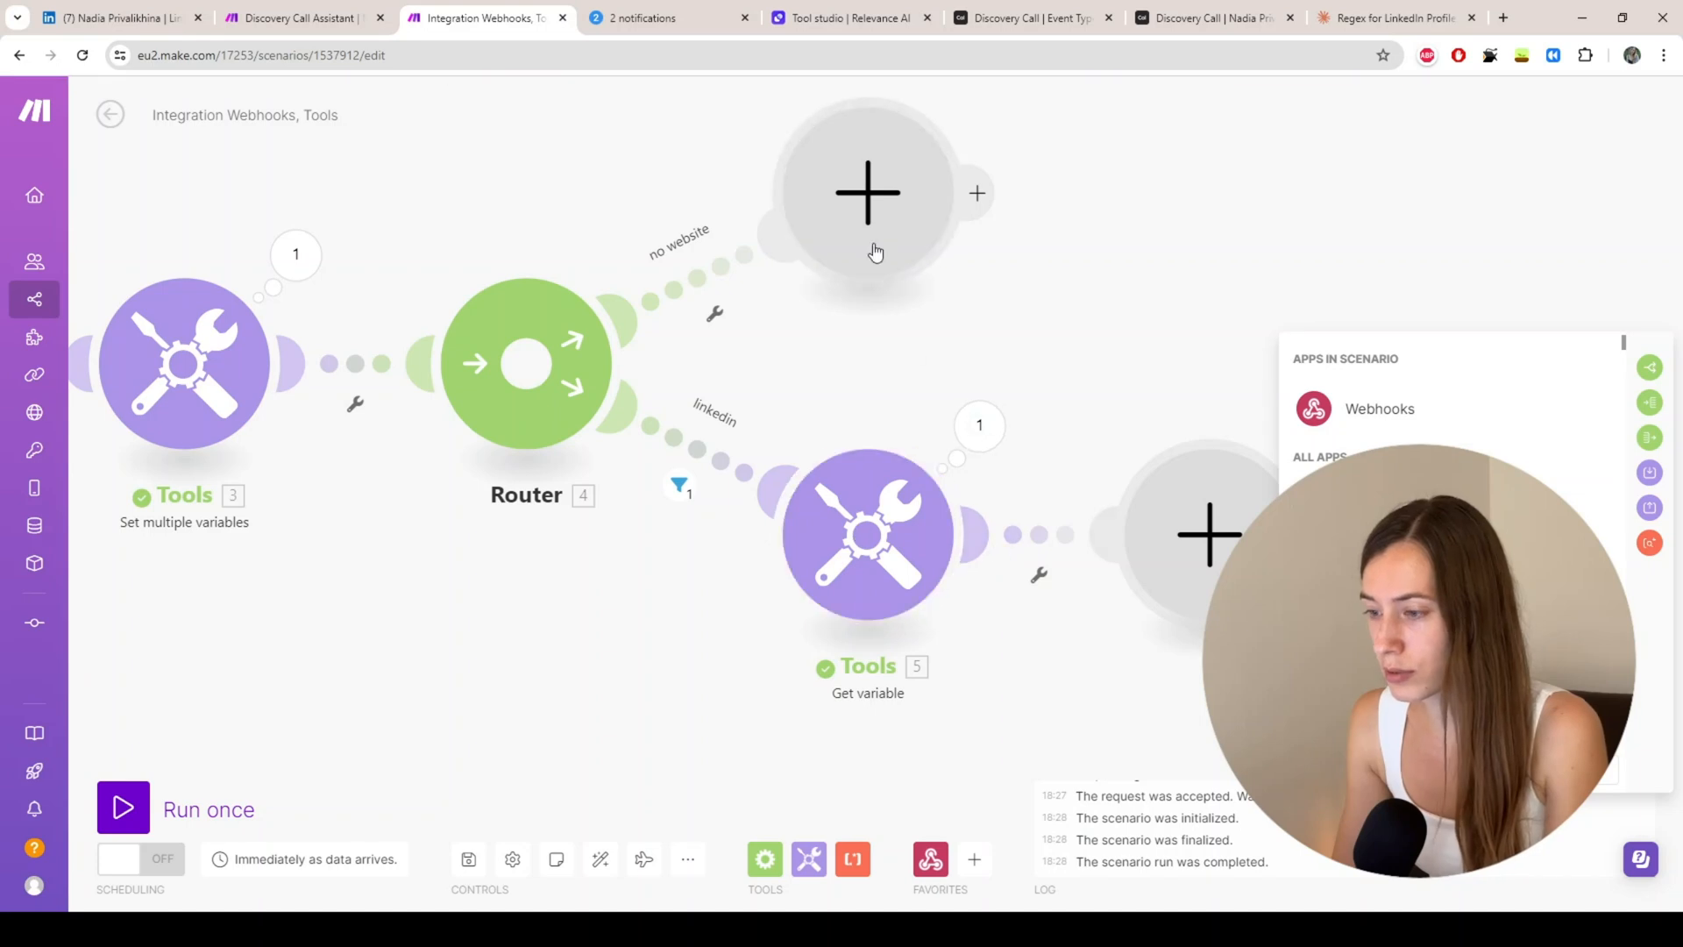
pyautogui.write('link')
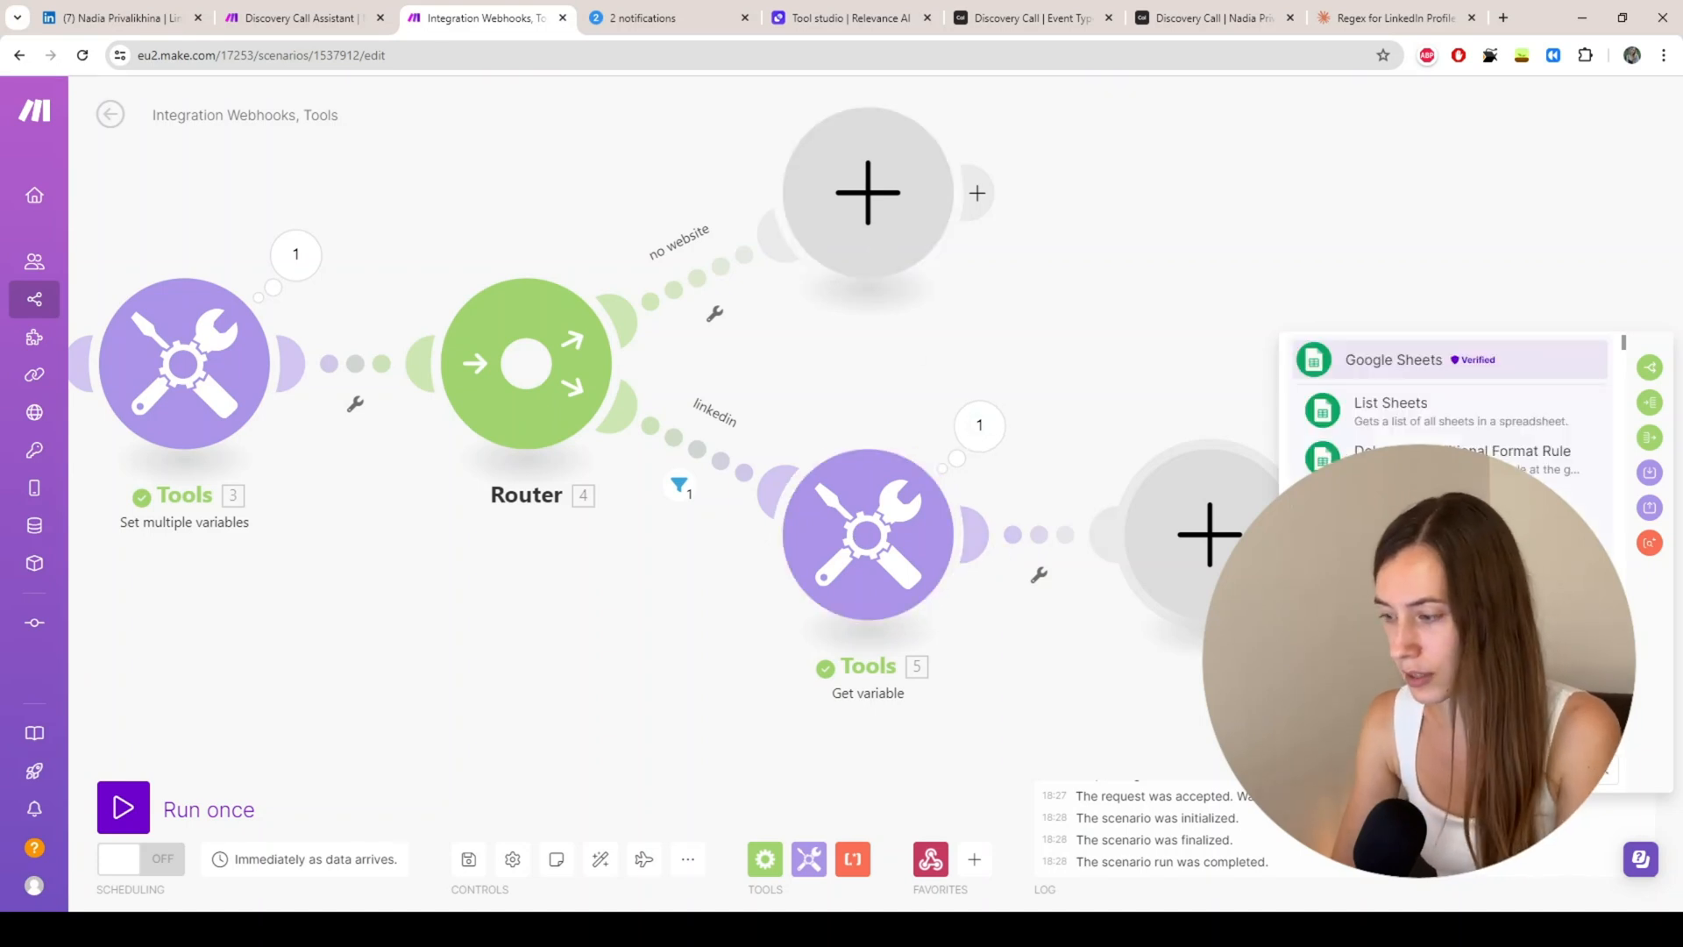
pyautogui.write('edin')
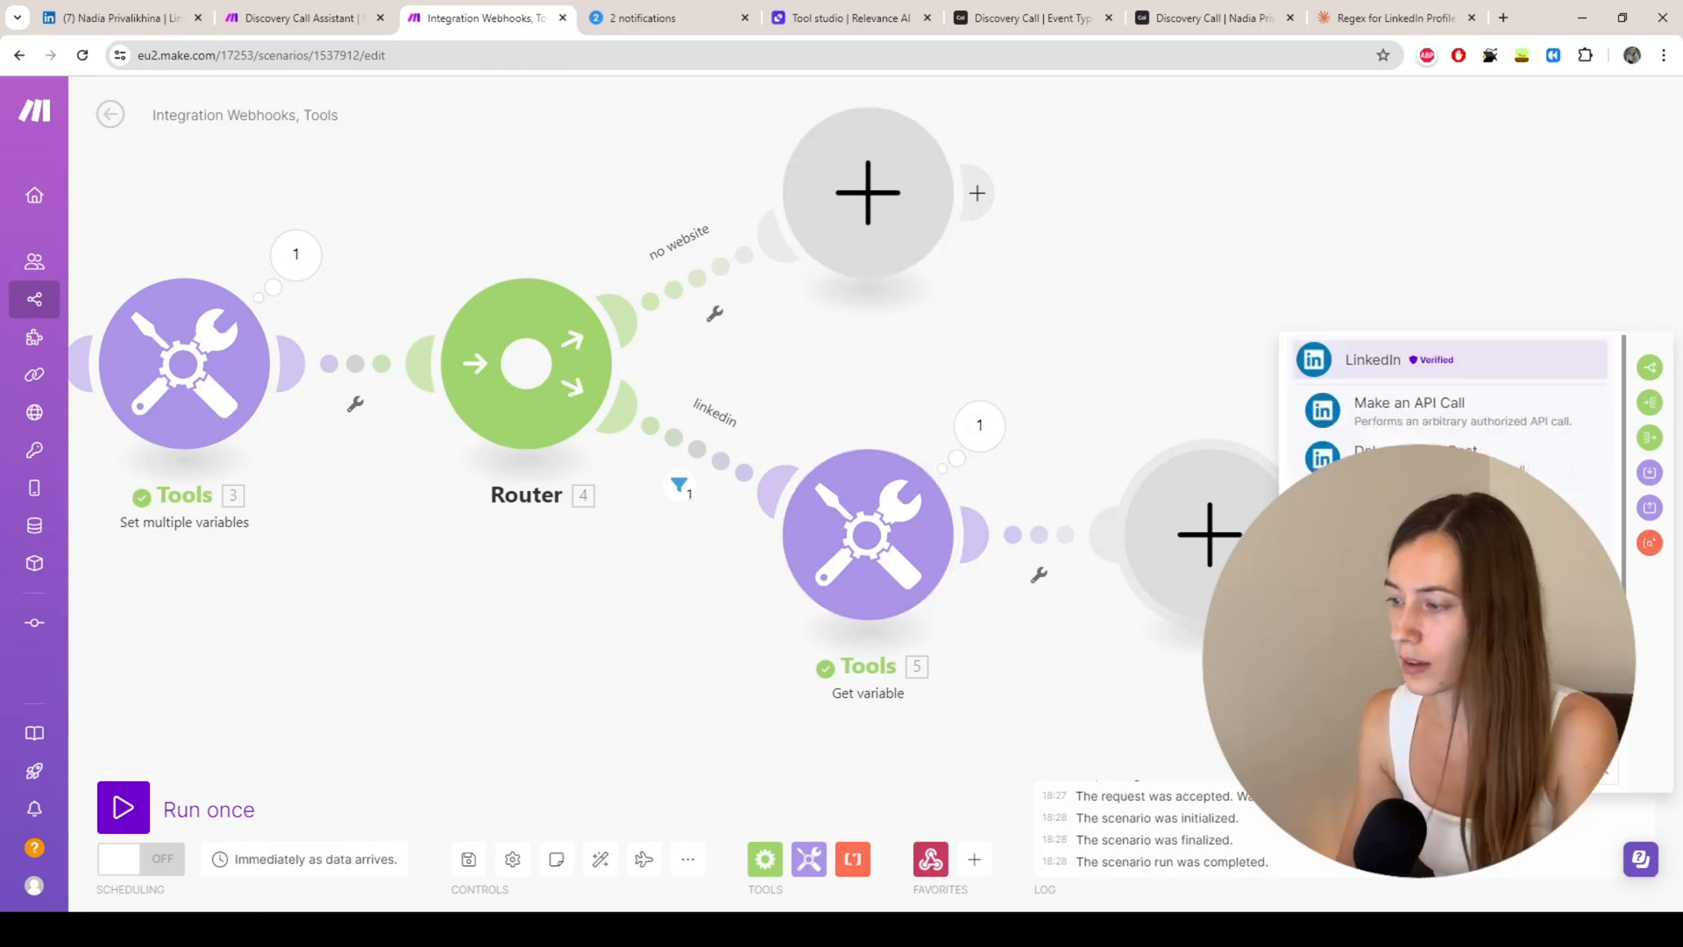
pyautogui.press('Return')
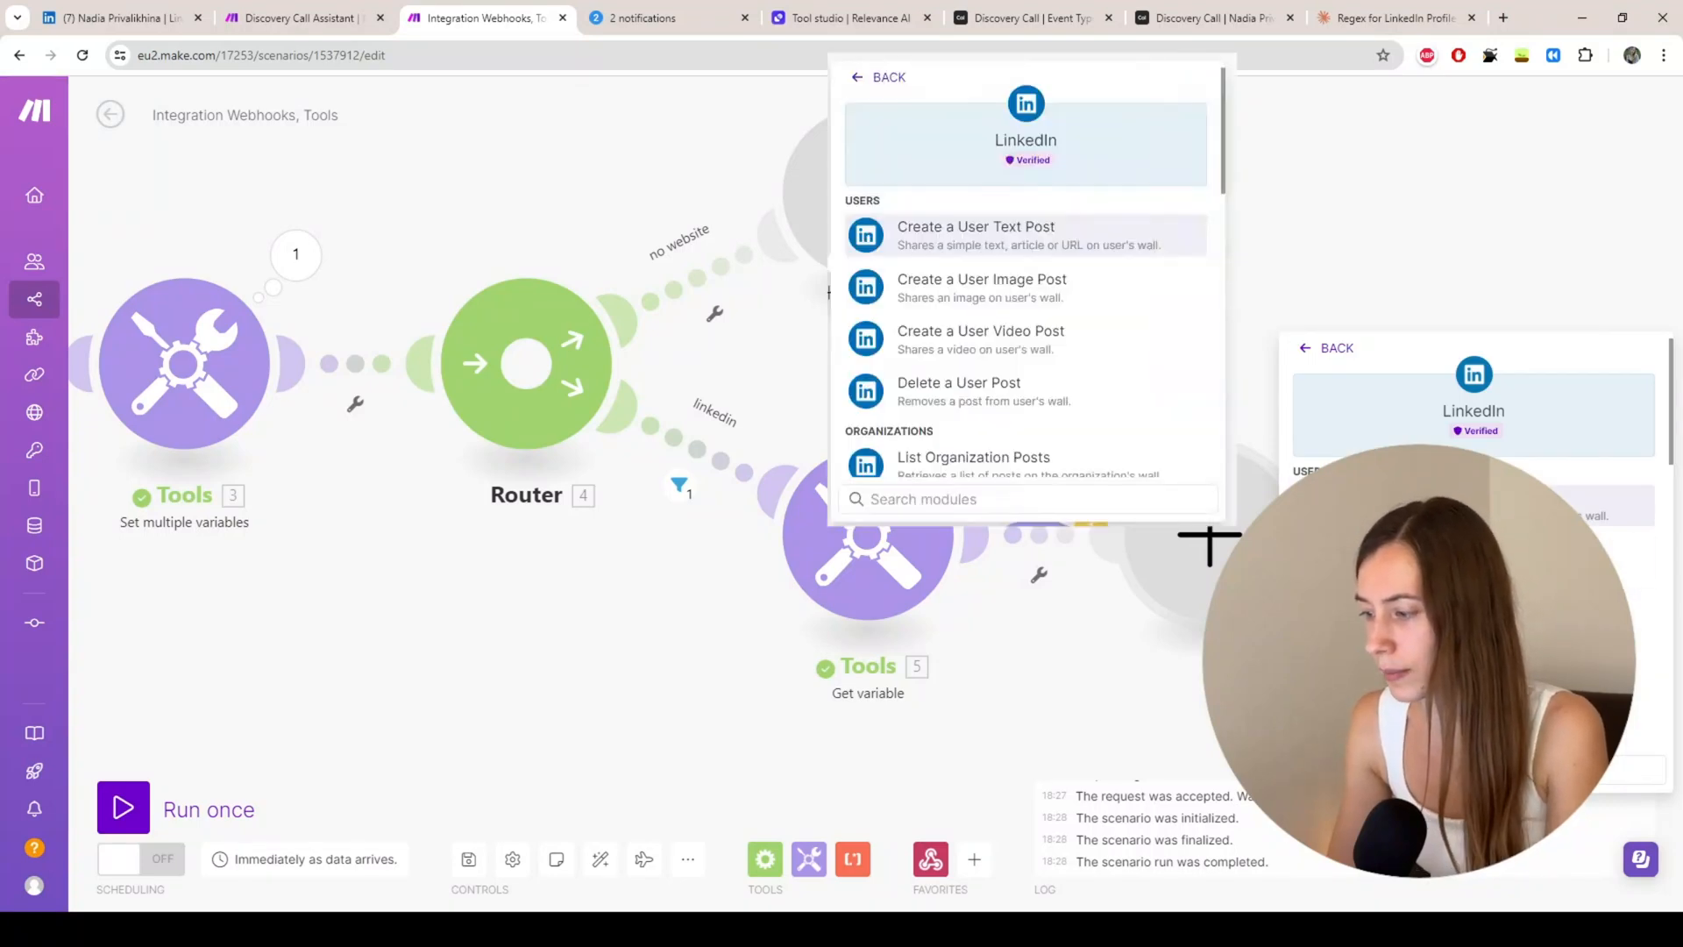
pyautogui.scroll(-6, 882, 112)
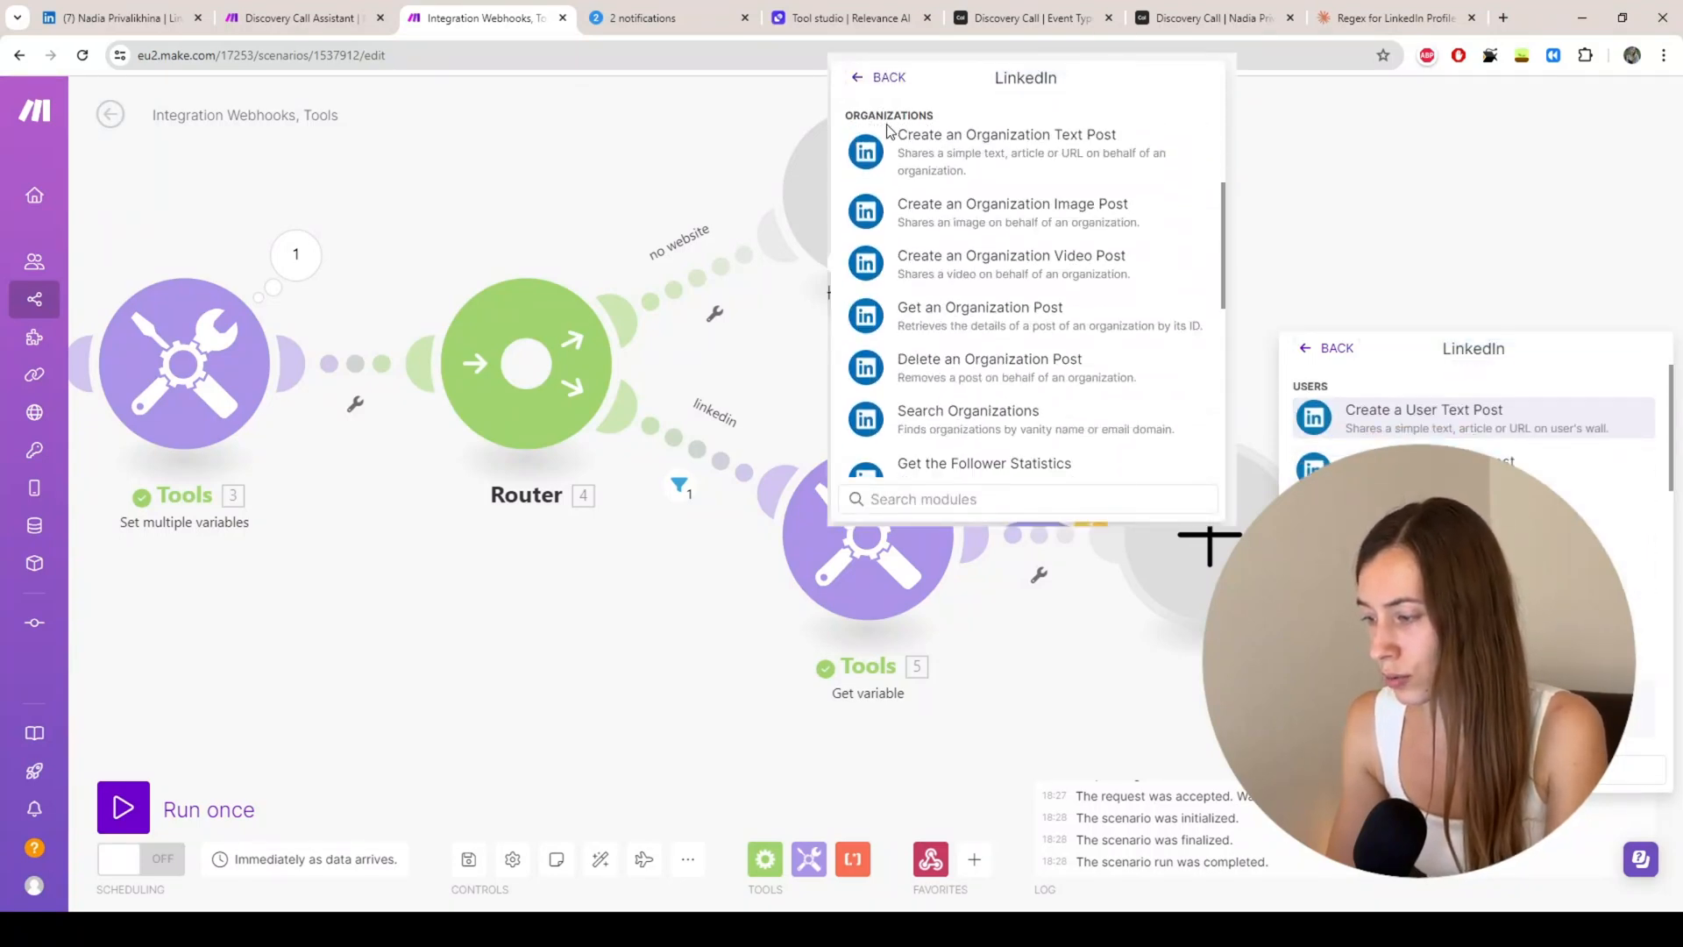
pyautogui.scroll(-4, 888, 134)
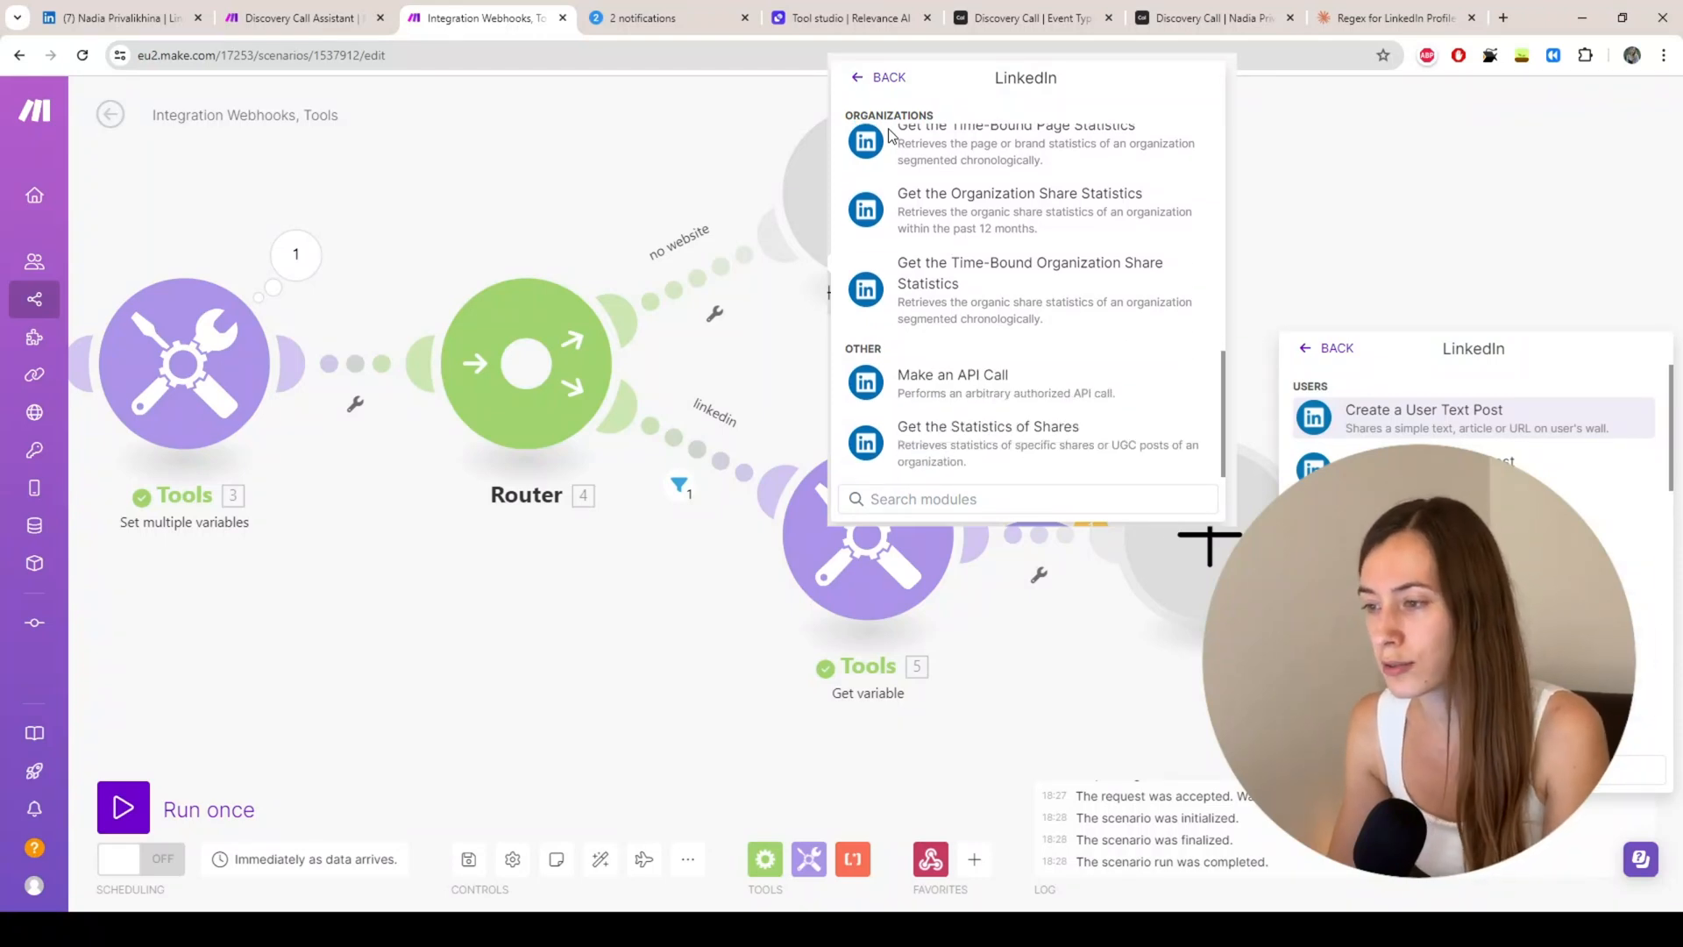
pyautogui.click(806, 20)
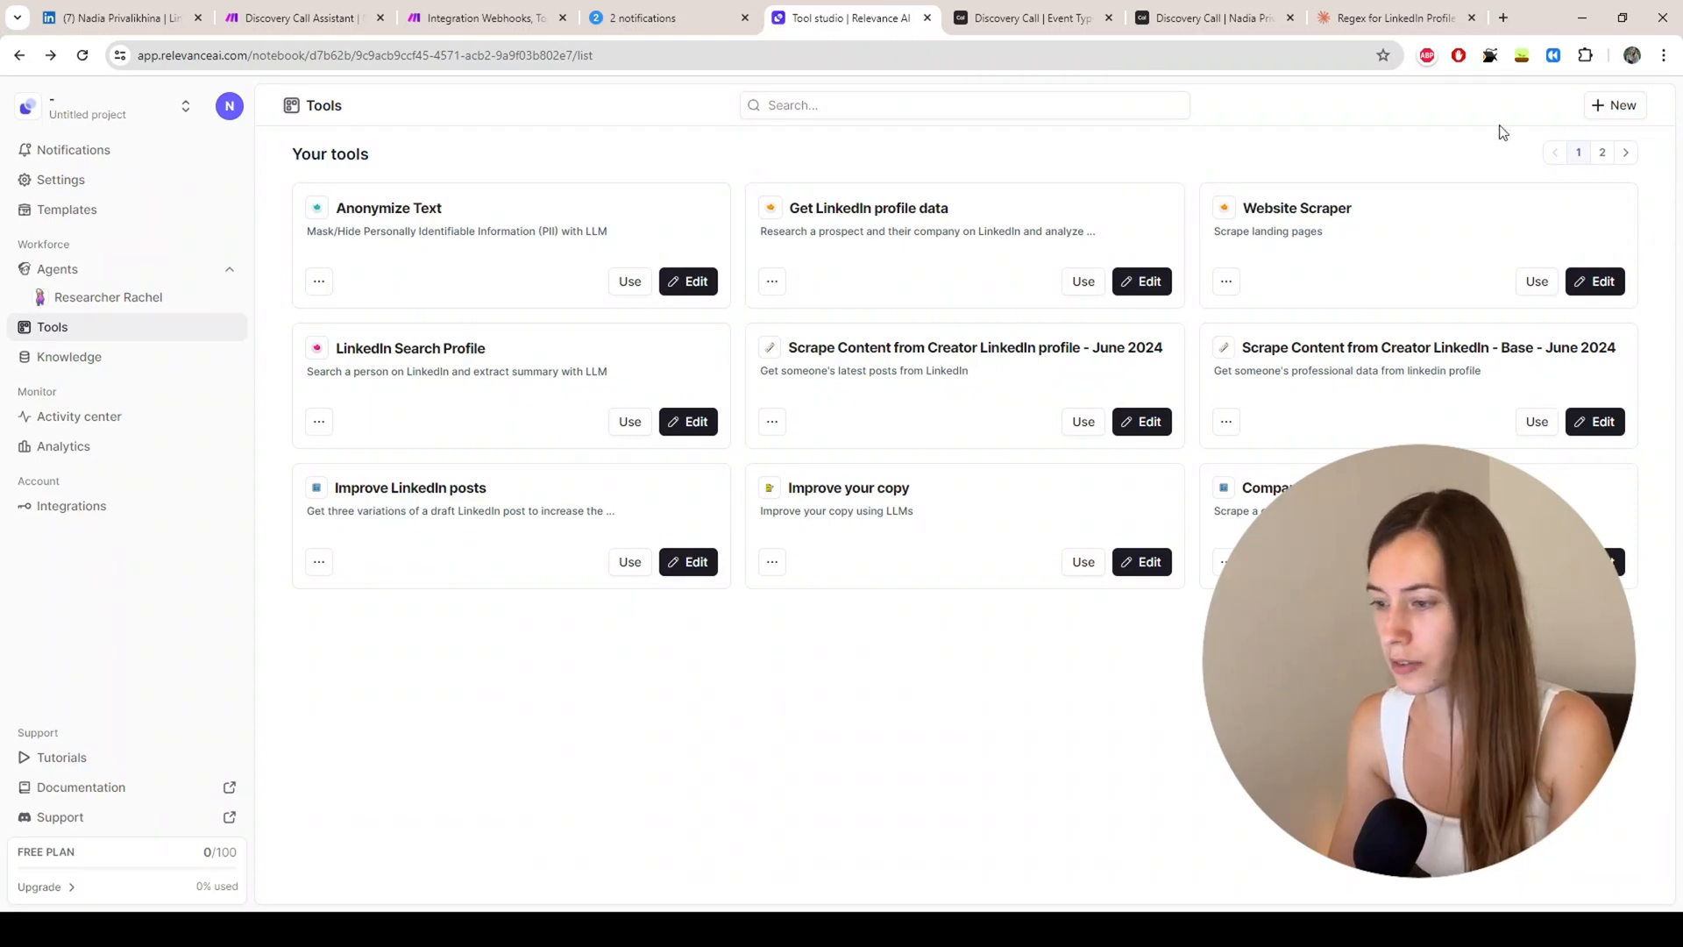
# Step: Create a new Relevance AI tool from scratch titled 'linkedin profile researcher'
pyautogui.click(1624, 105)
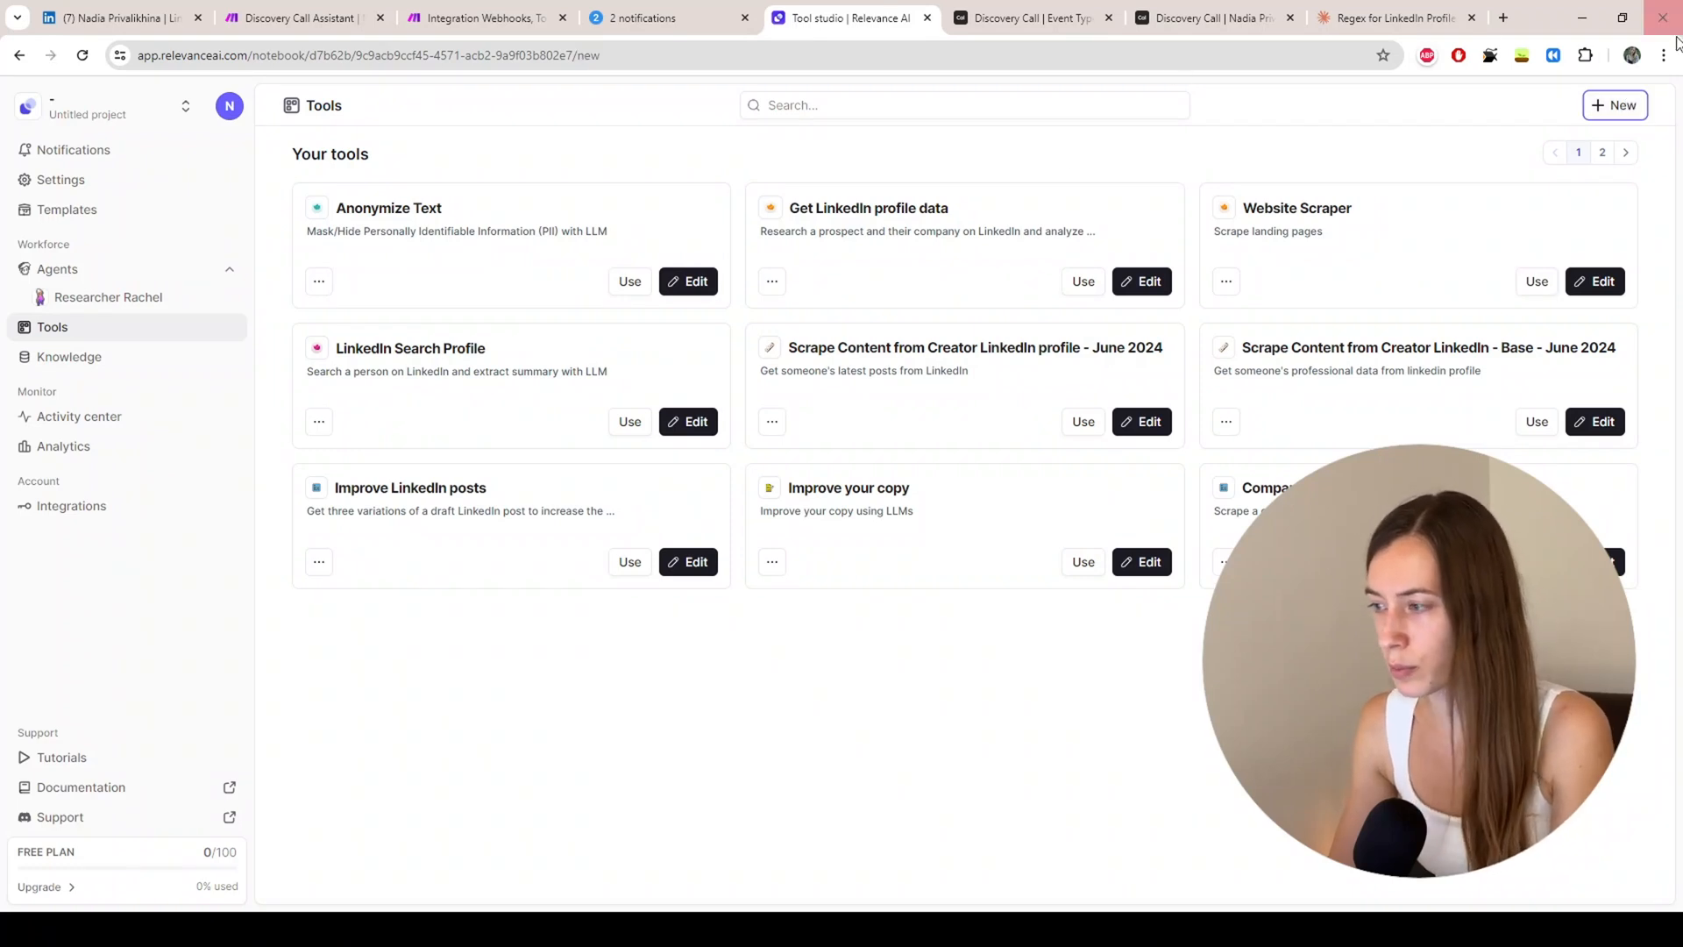
pyautogui.click(1613, 105)
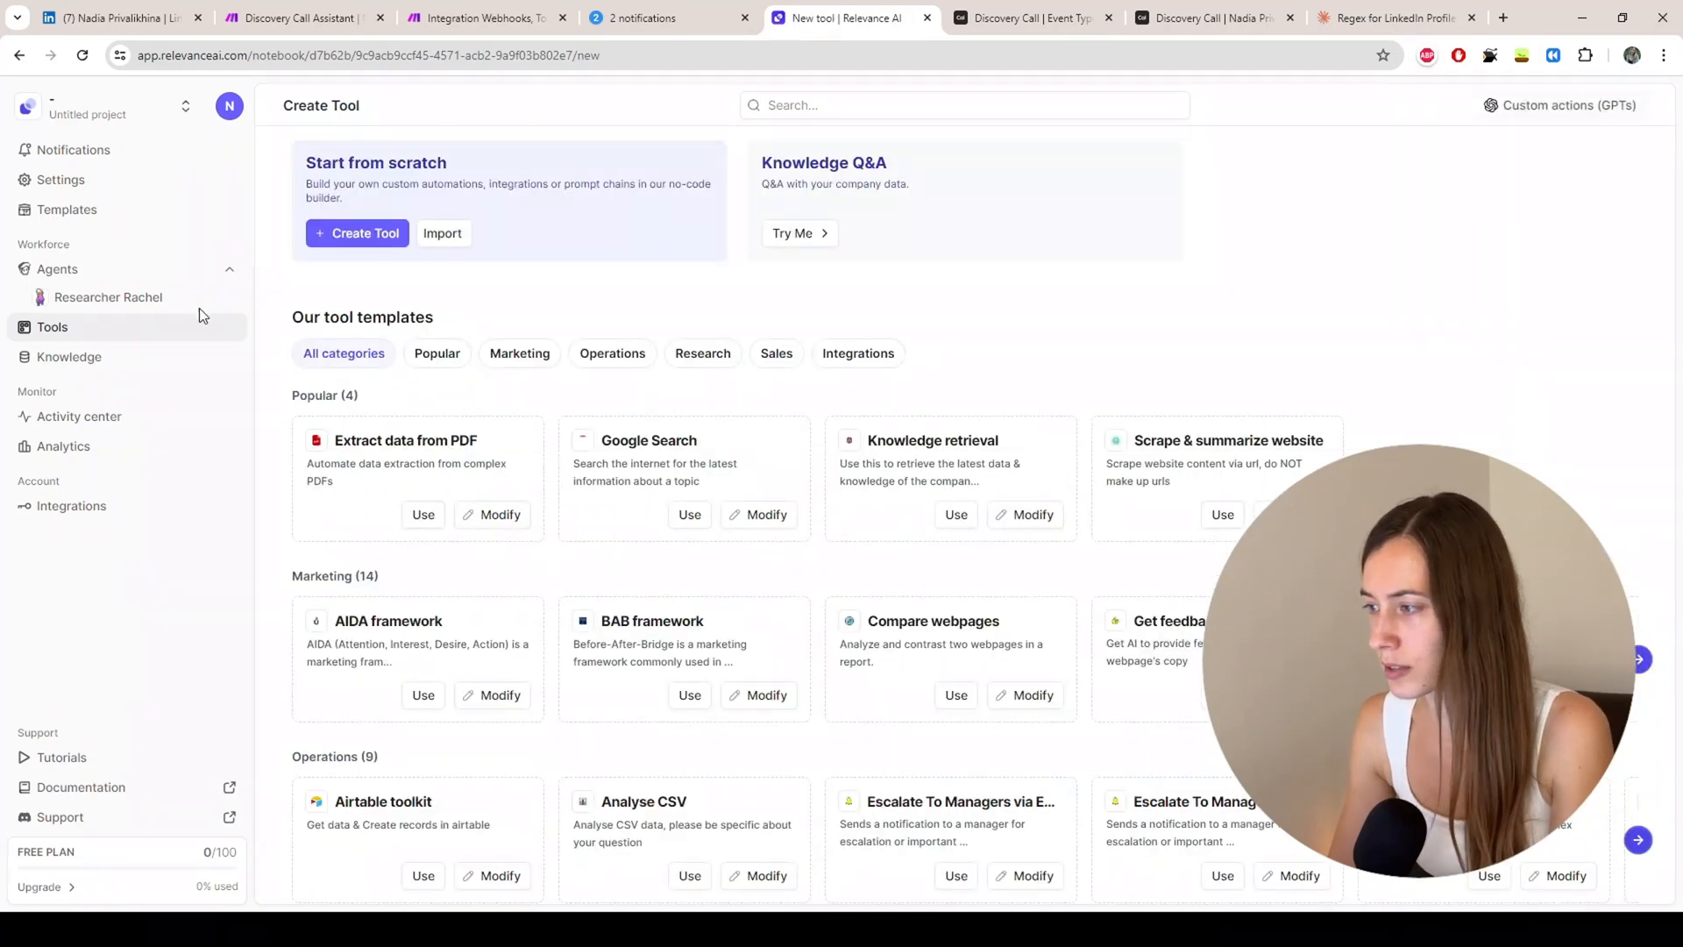
pyautogui.click(375, 238)
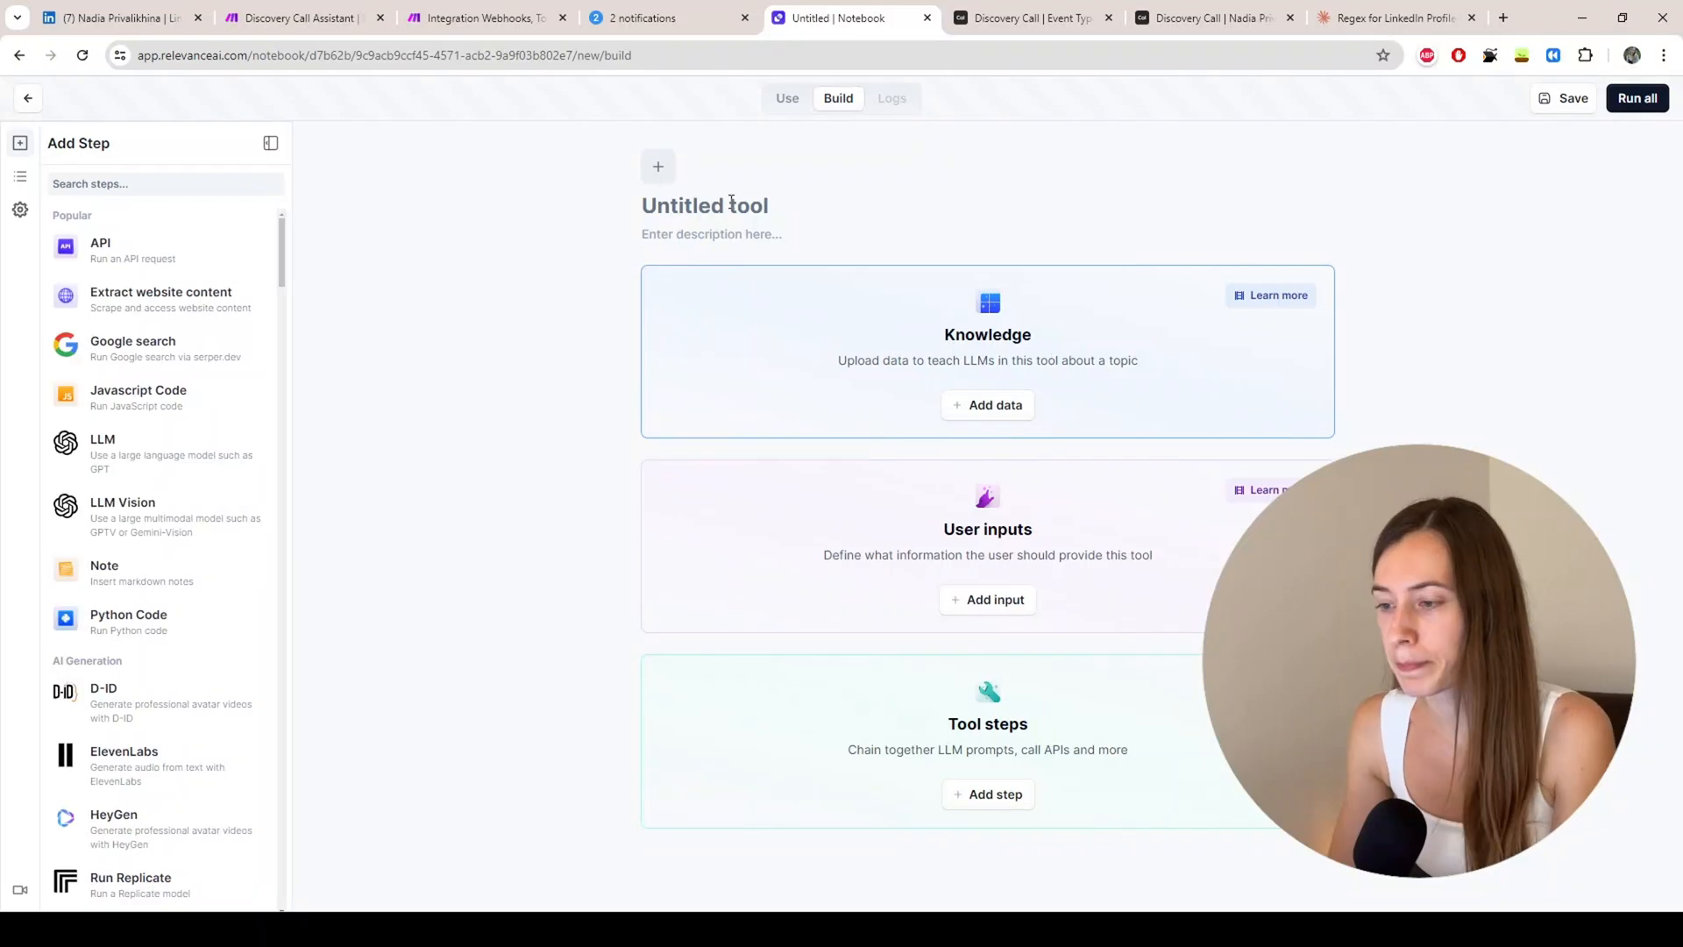
pyautogui.click(689, 215)
pyautogui.write('linked')
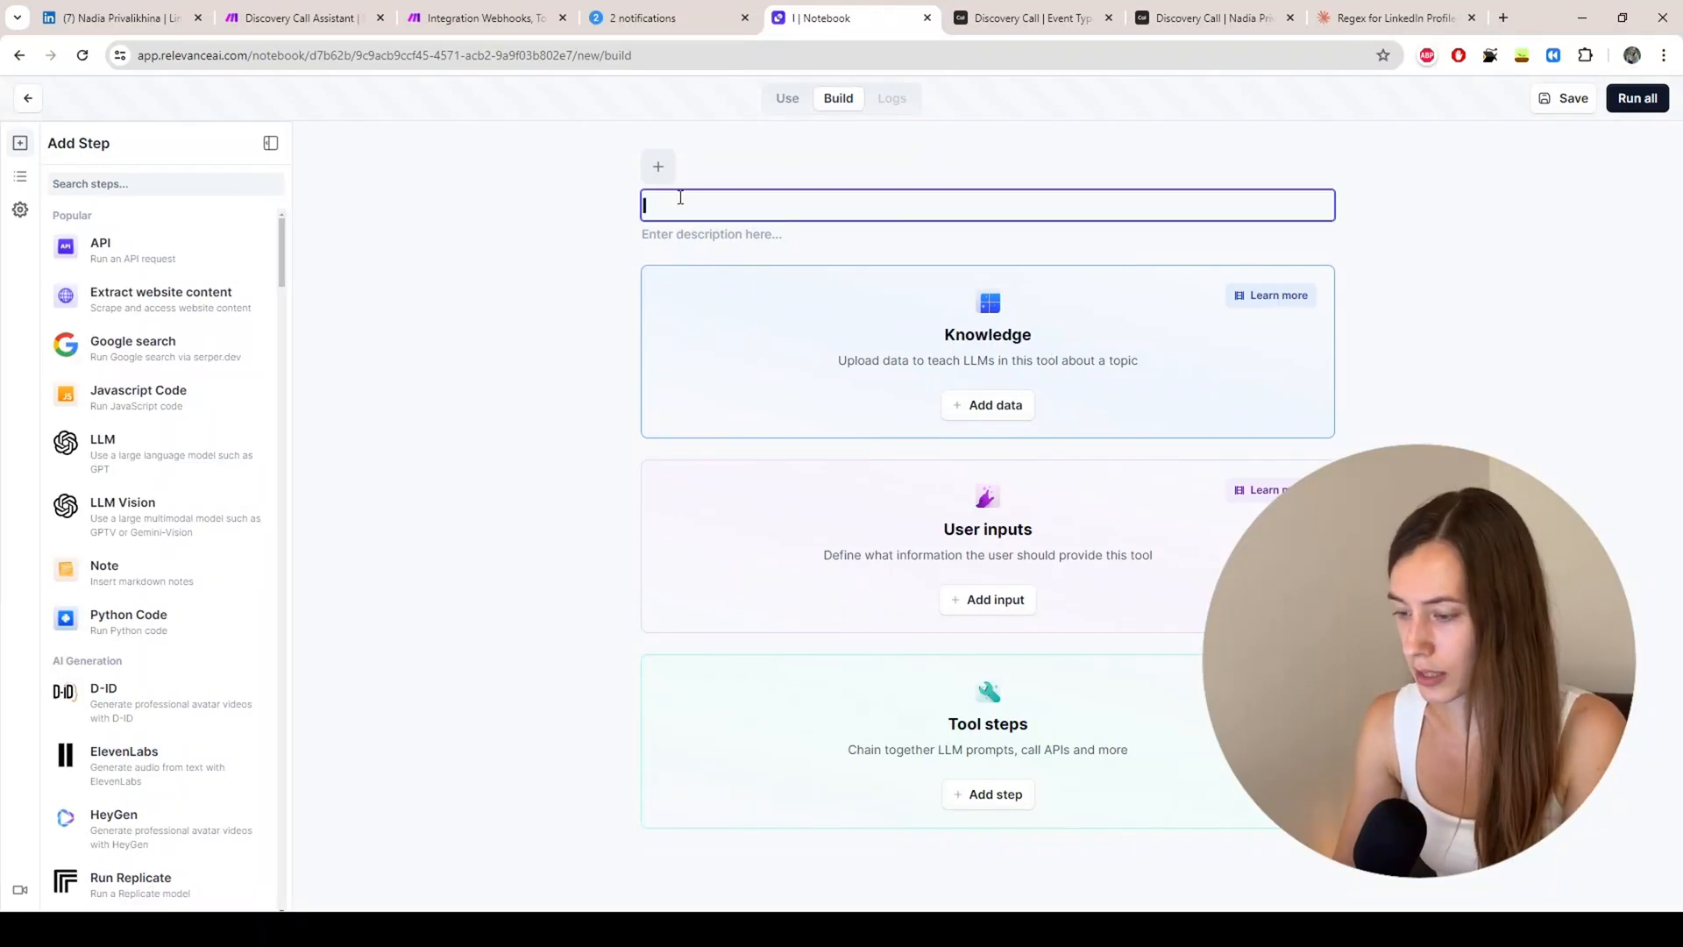
pyautogui.write('in ')
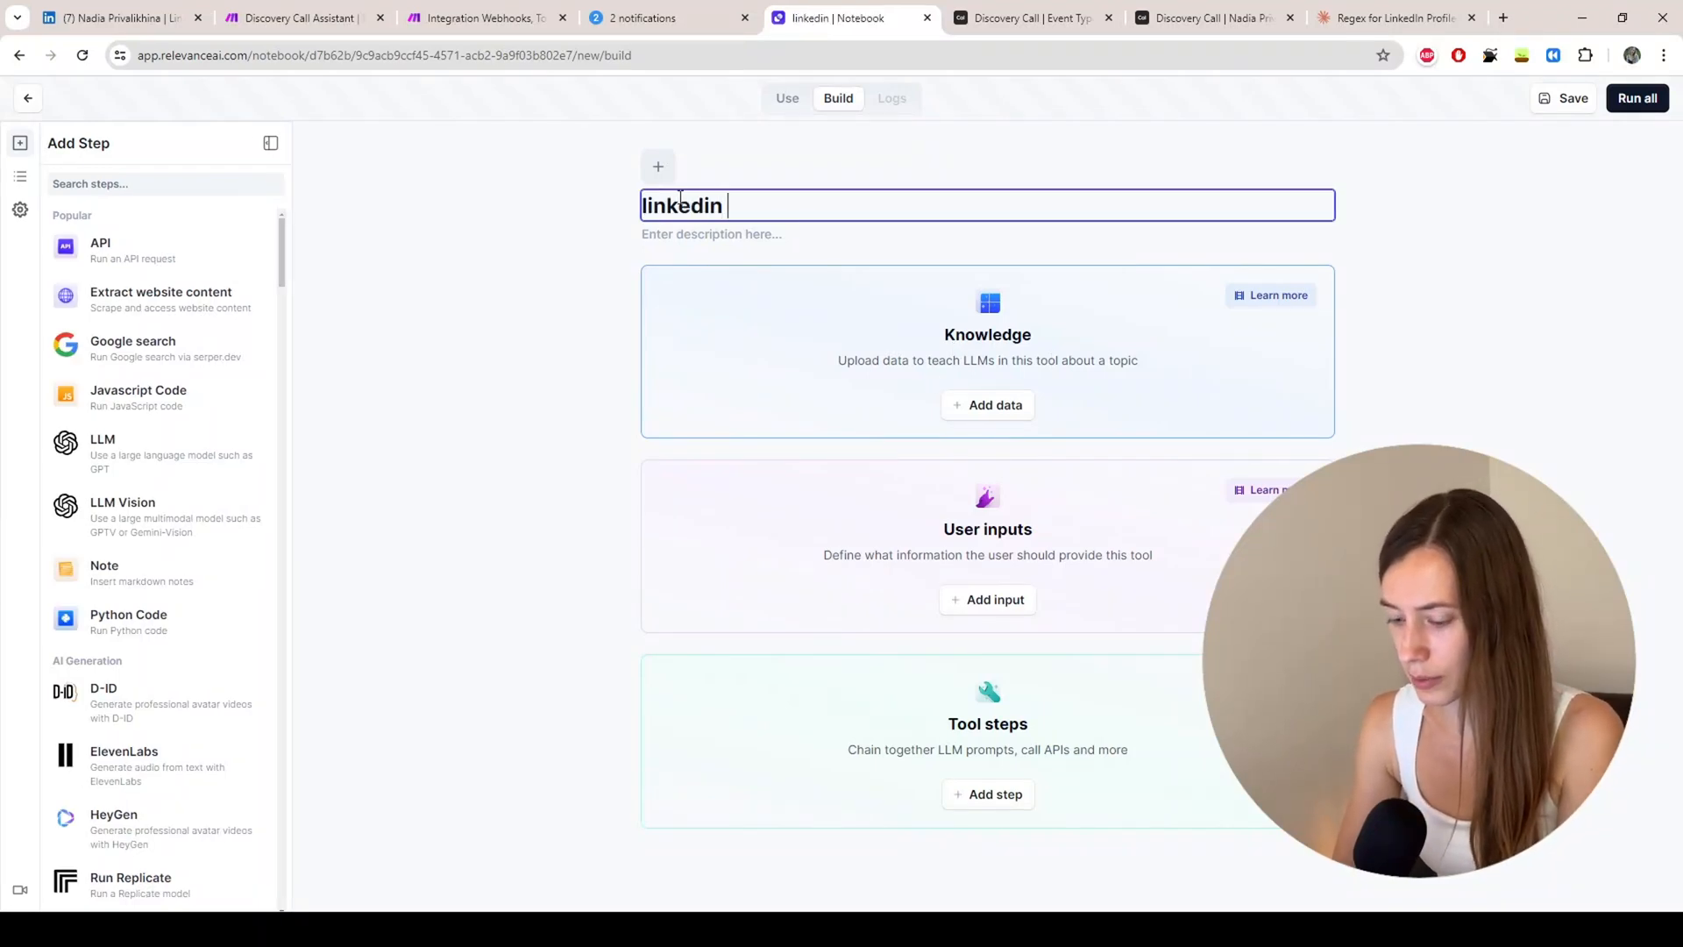
pyautogui.write('profile rese')
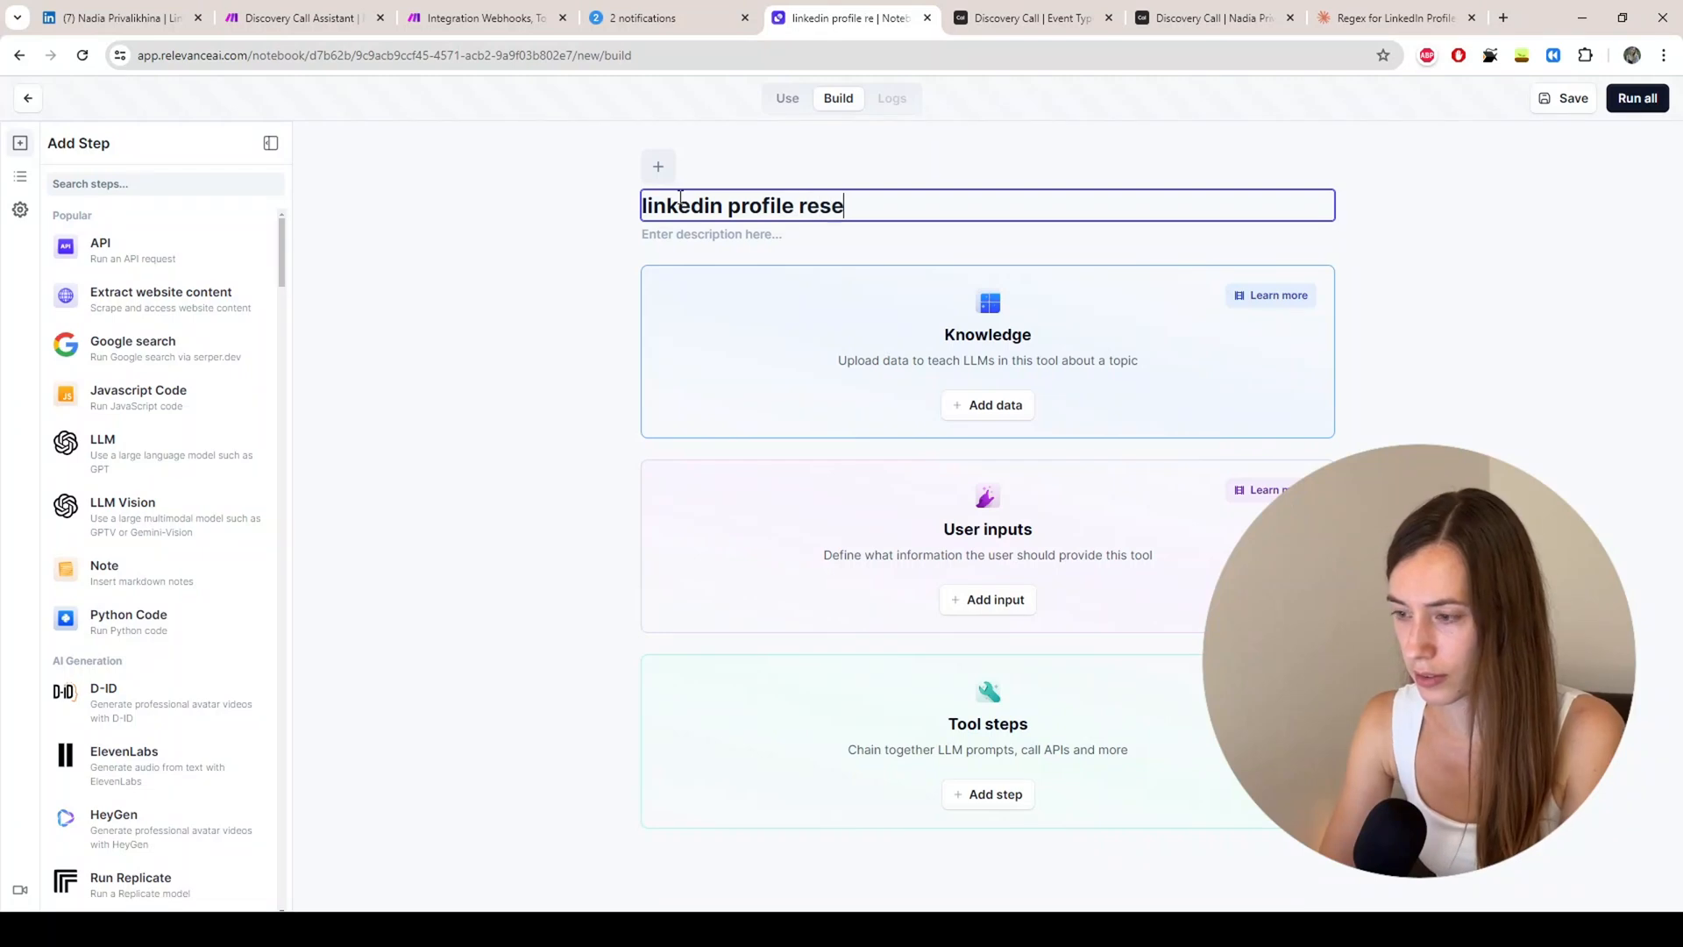
pyautogui.write('archer')
pyautogui.press('Return')
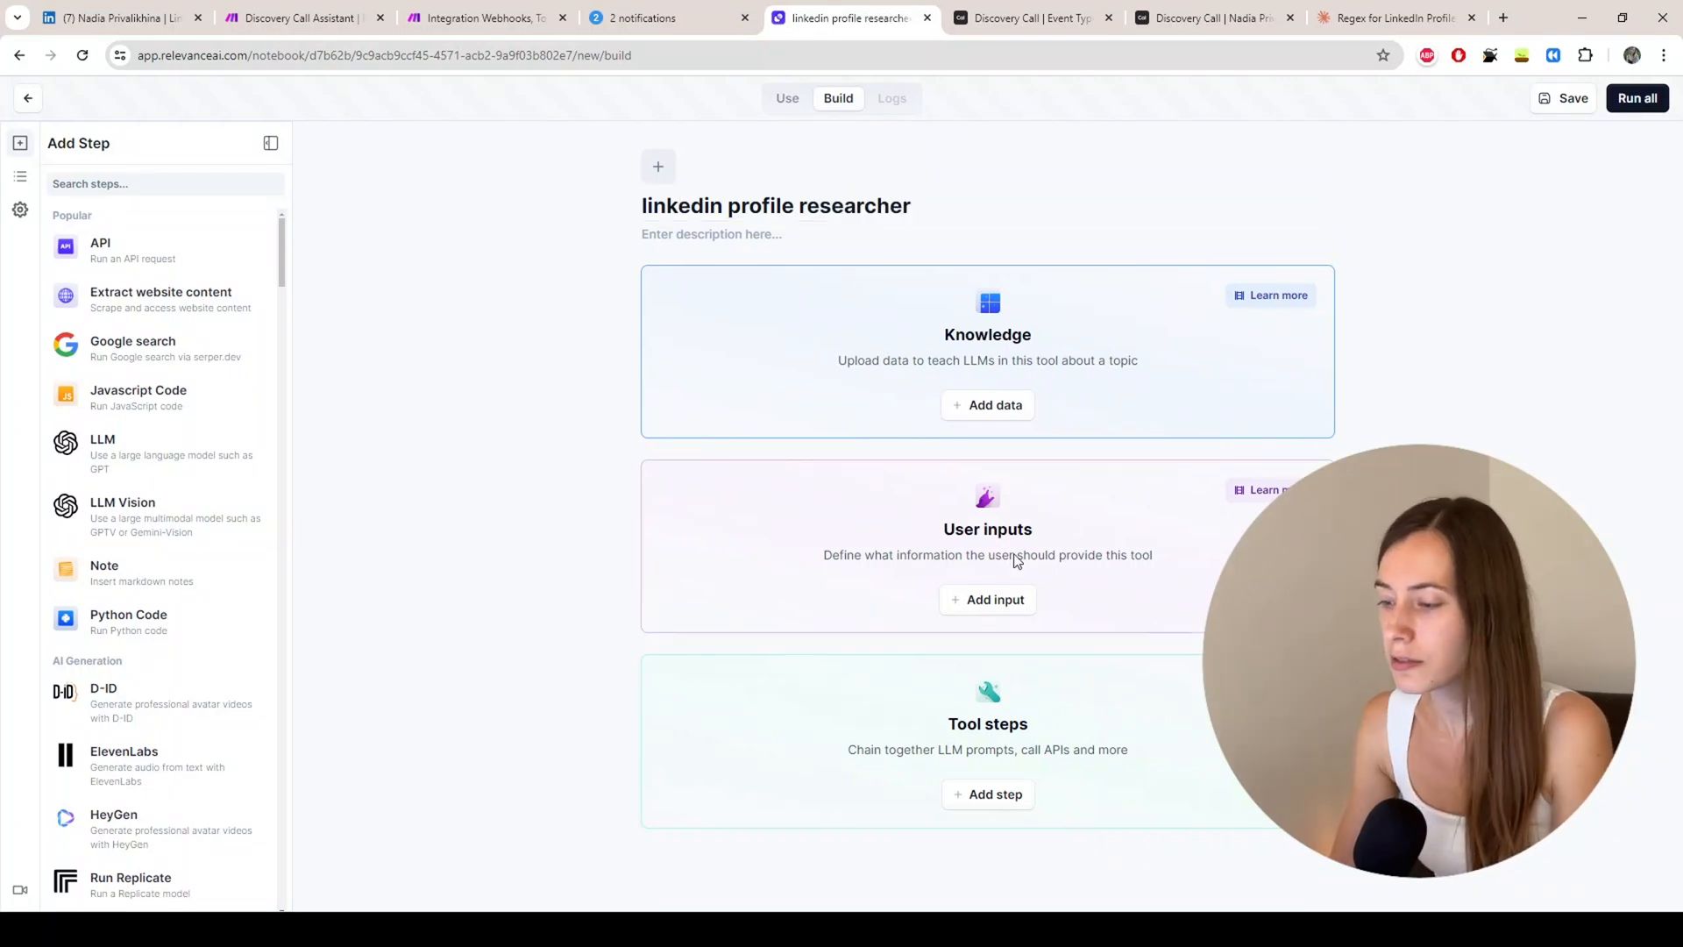
# Step: Add a text user input and paste a LinkedIn profile URL as its test value
pyautogui.click(993, 615)
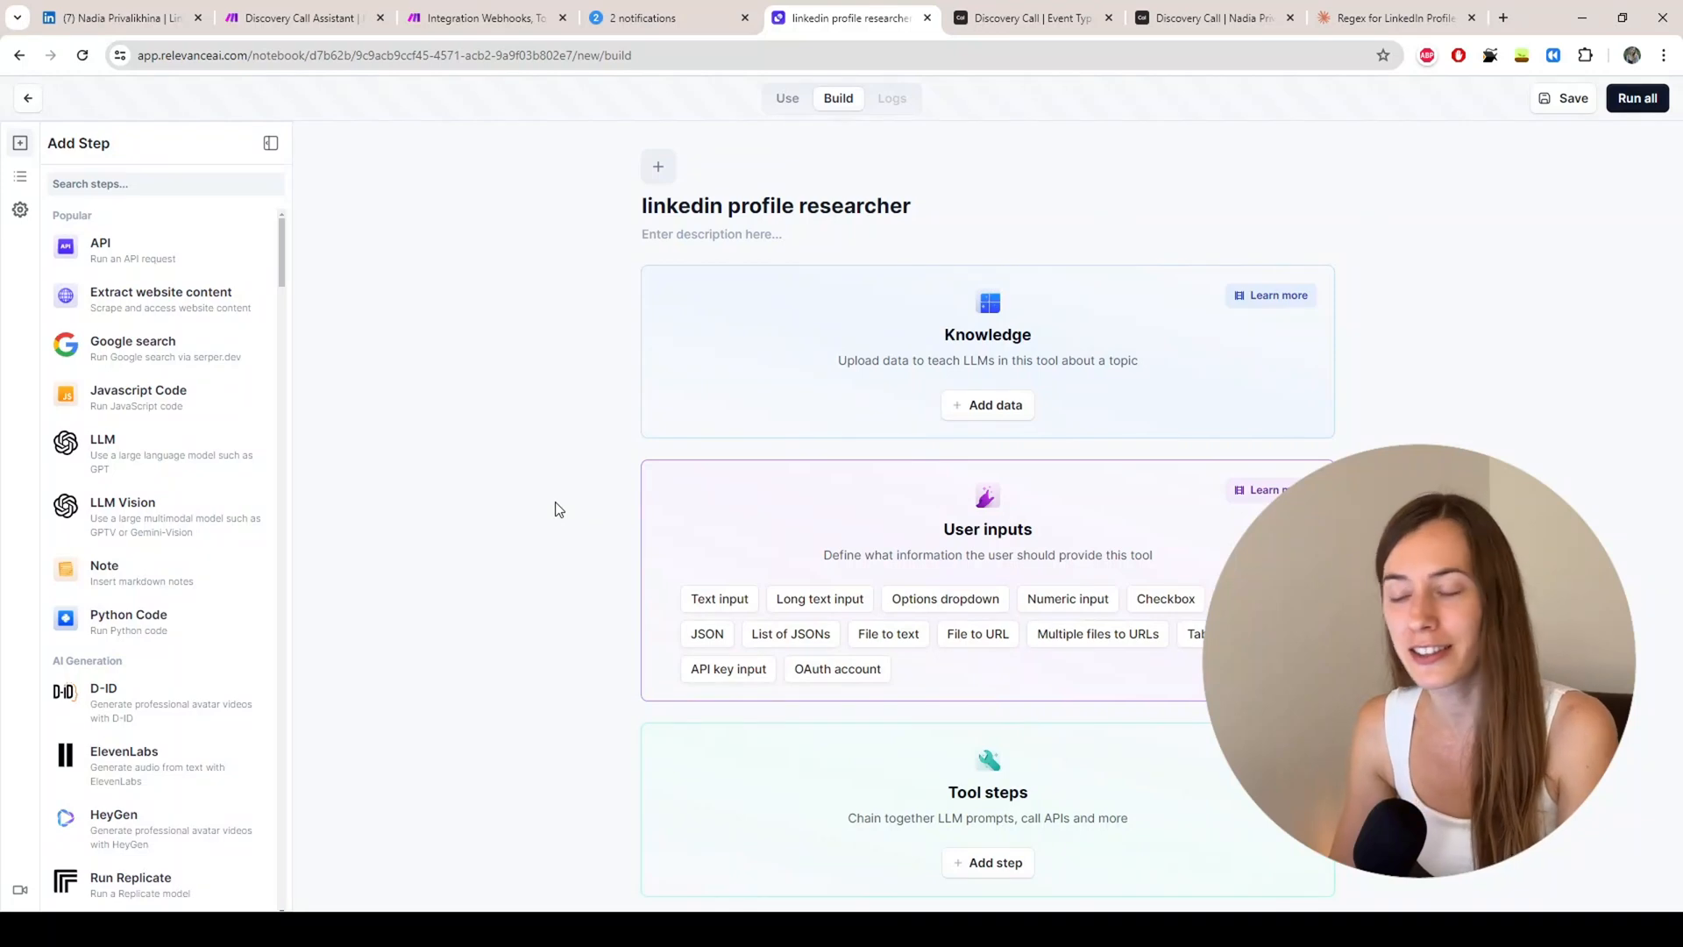
pyautogui.click(728, 605)
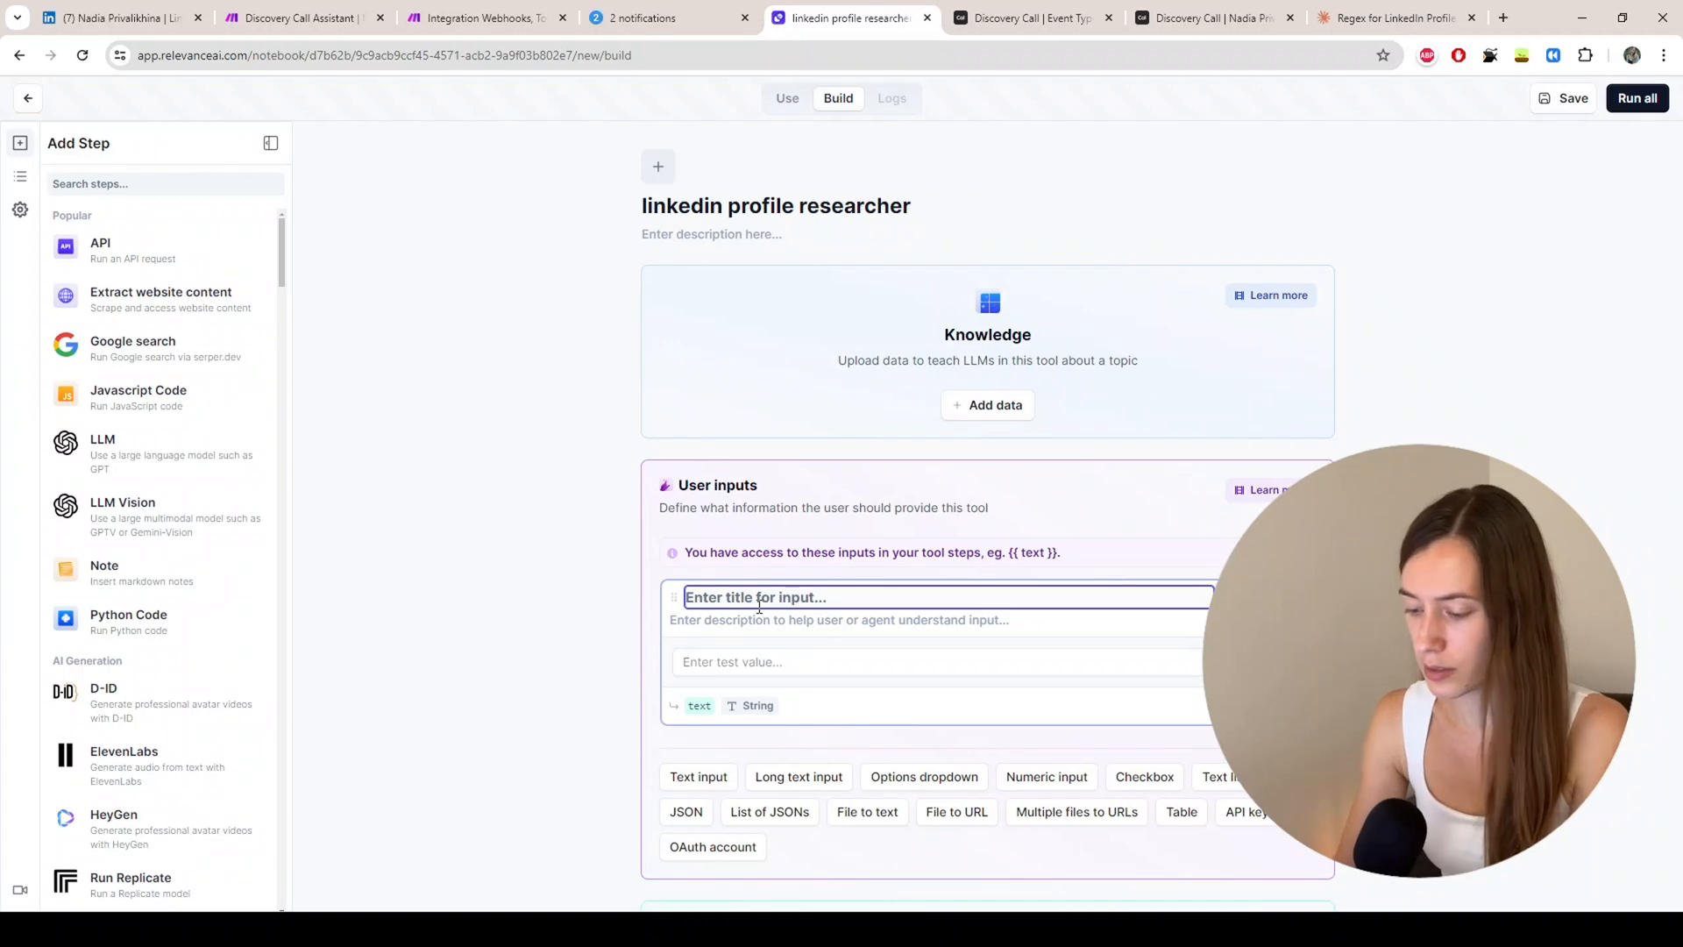
pyautogui.write('linkedinurl')
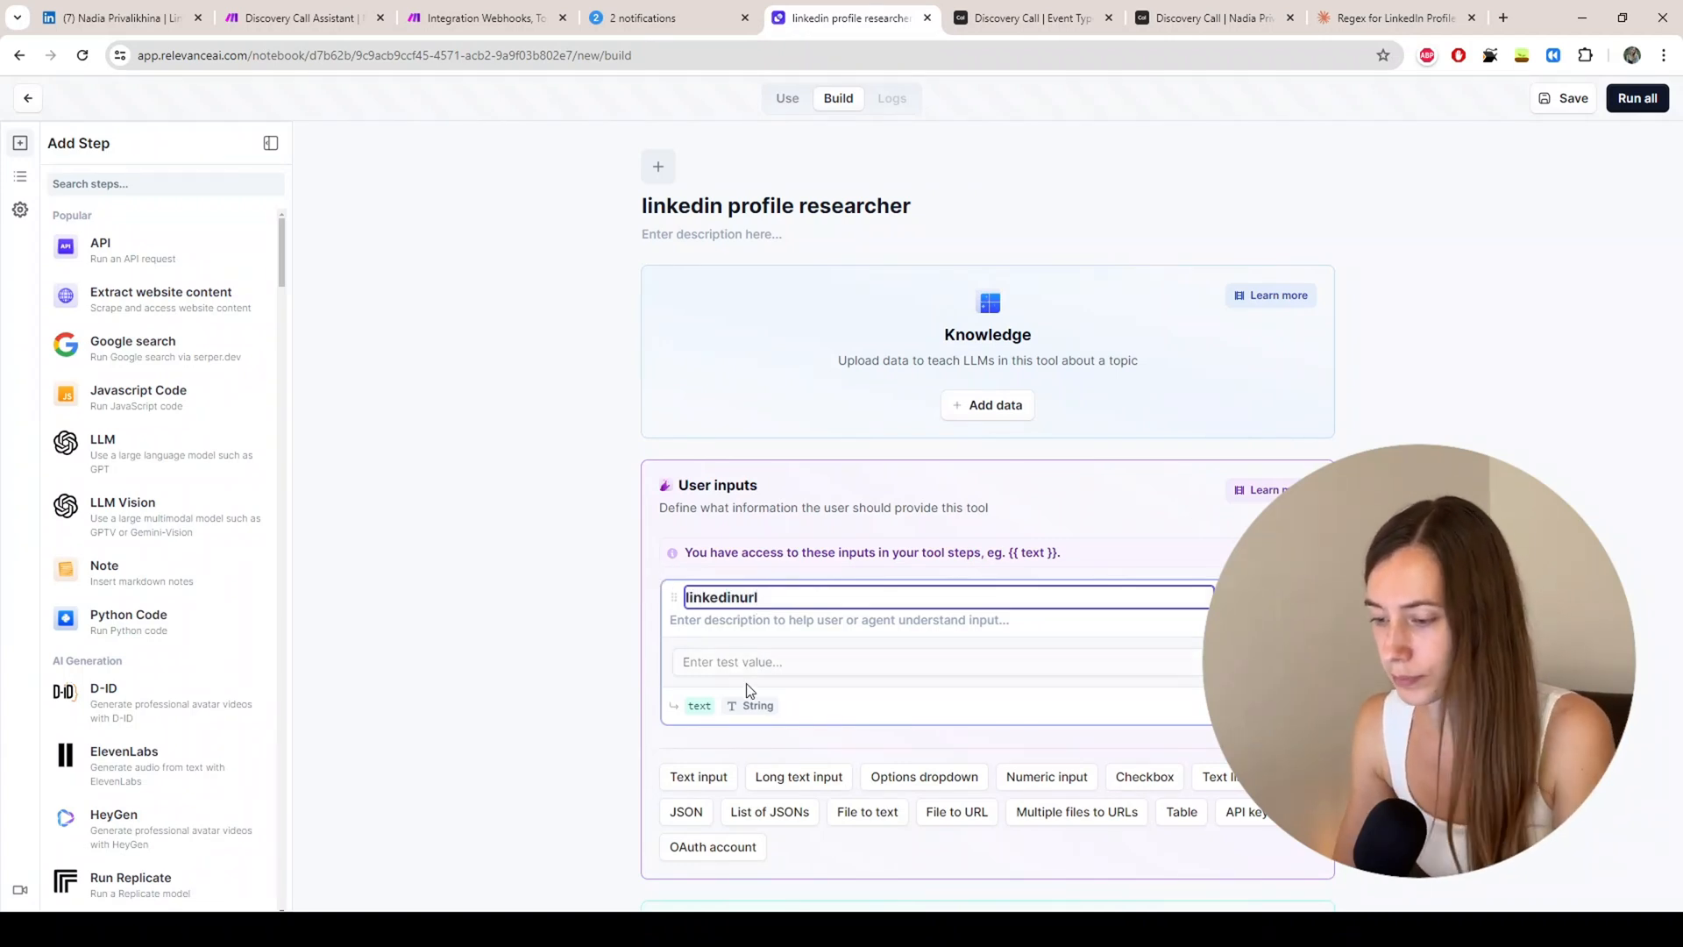
pyautogui.click(749, 666)
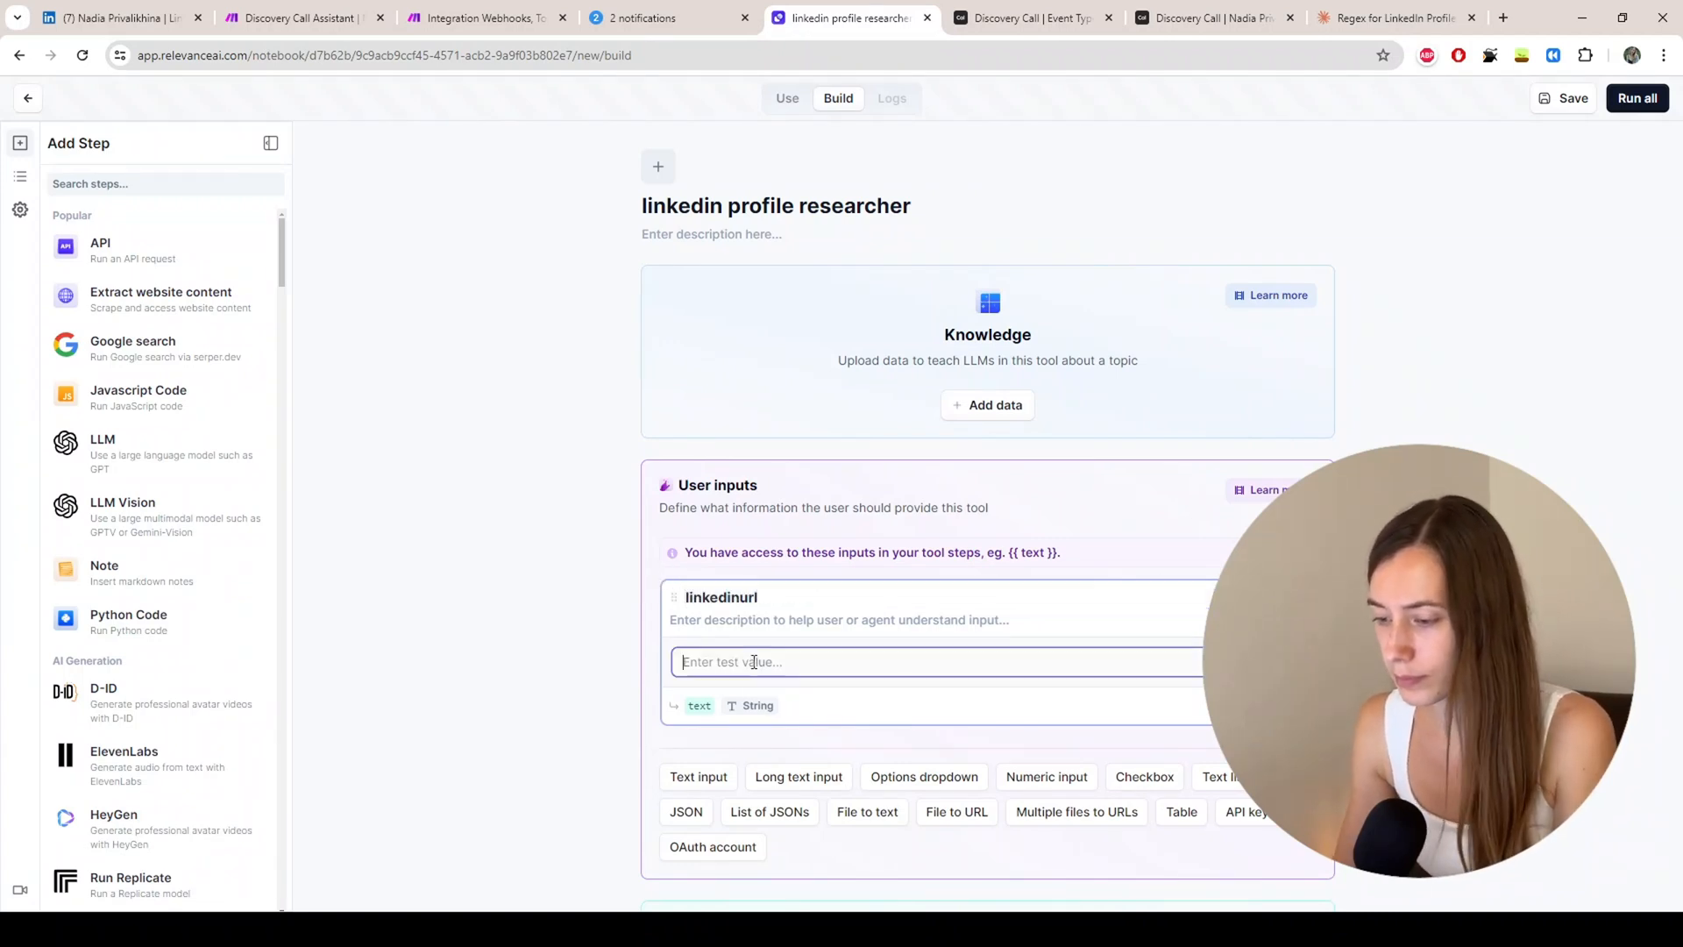
pyautogui.click(145, 19)
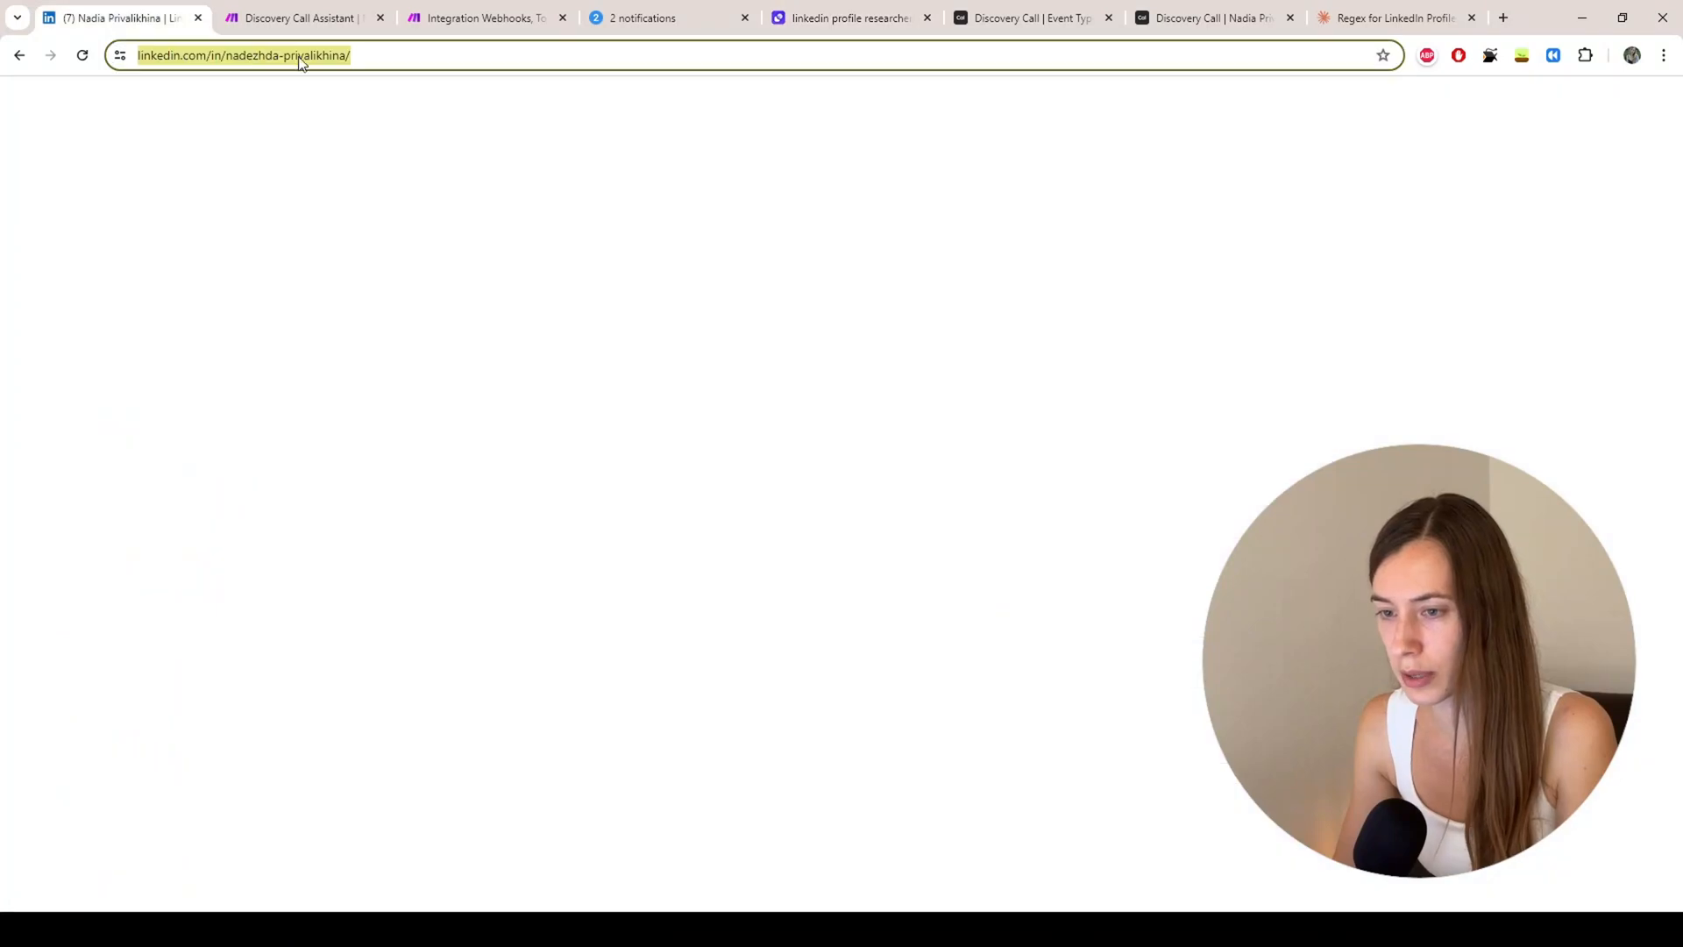
pyautogui.click(1038, 18)
pyautogui.click(783, 19)
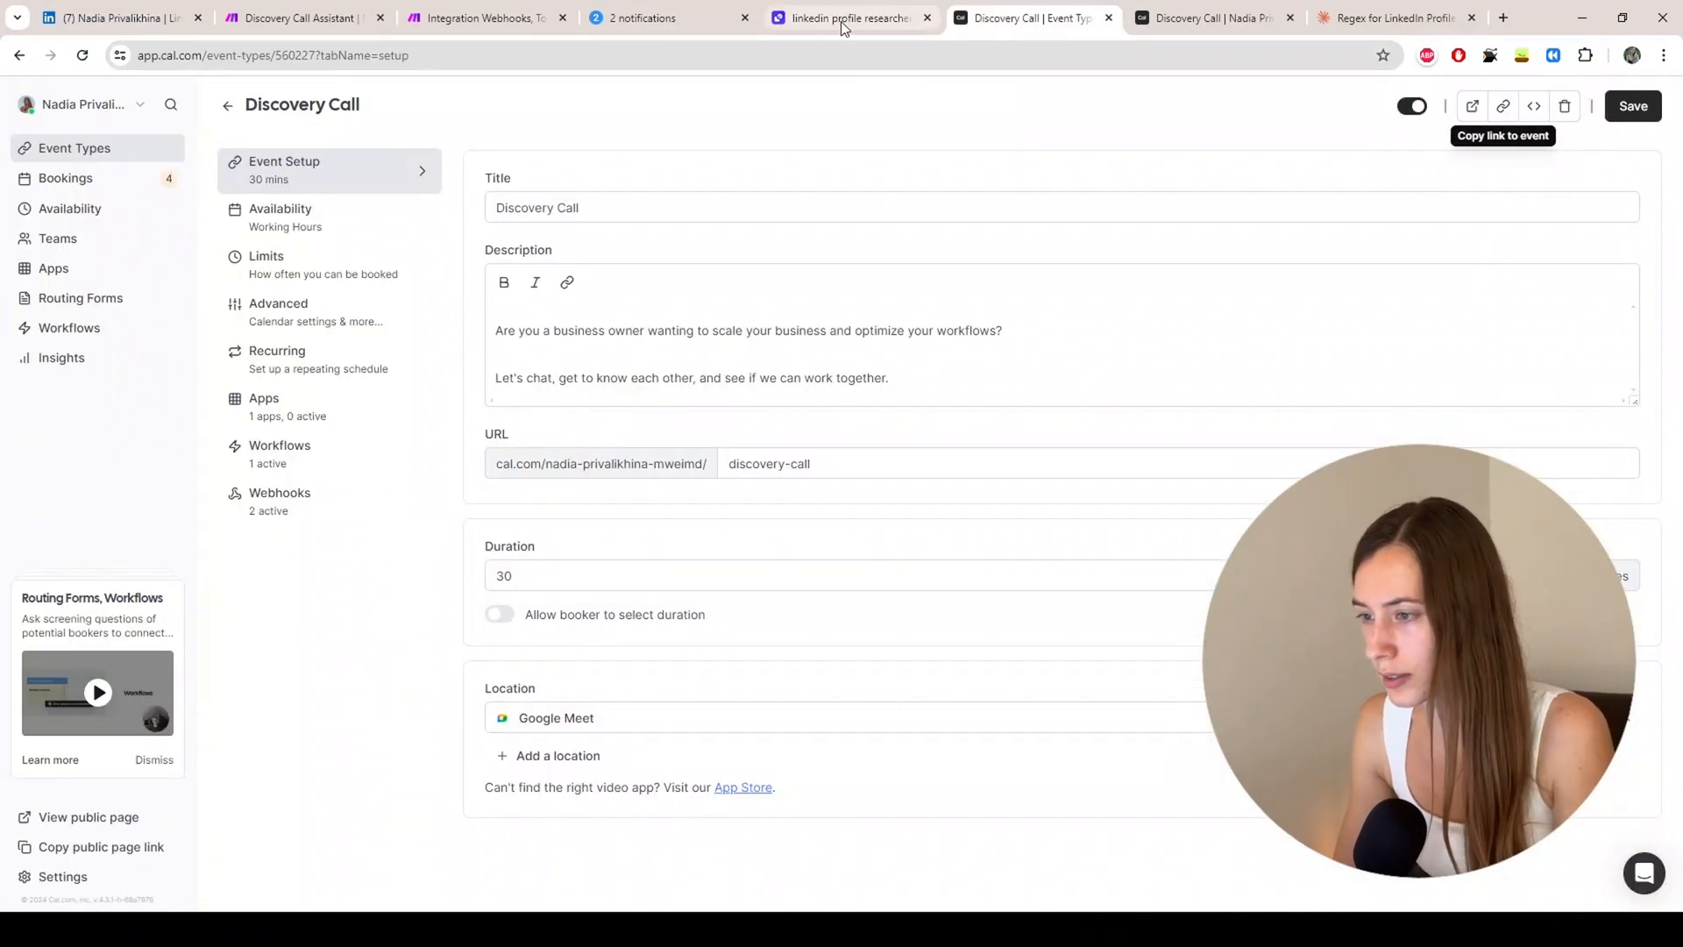
# Step: Rename the input's variable to linkedinurl
pyautogui.scroll(-2, 442, 530)
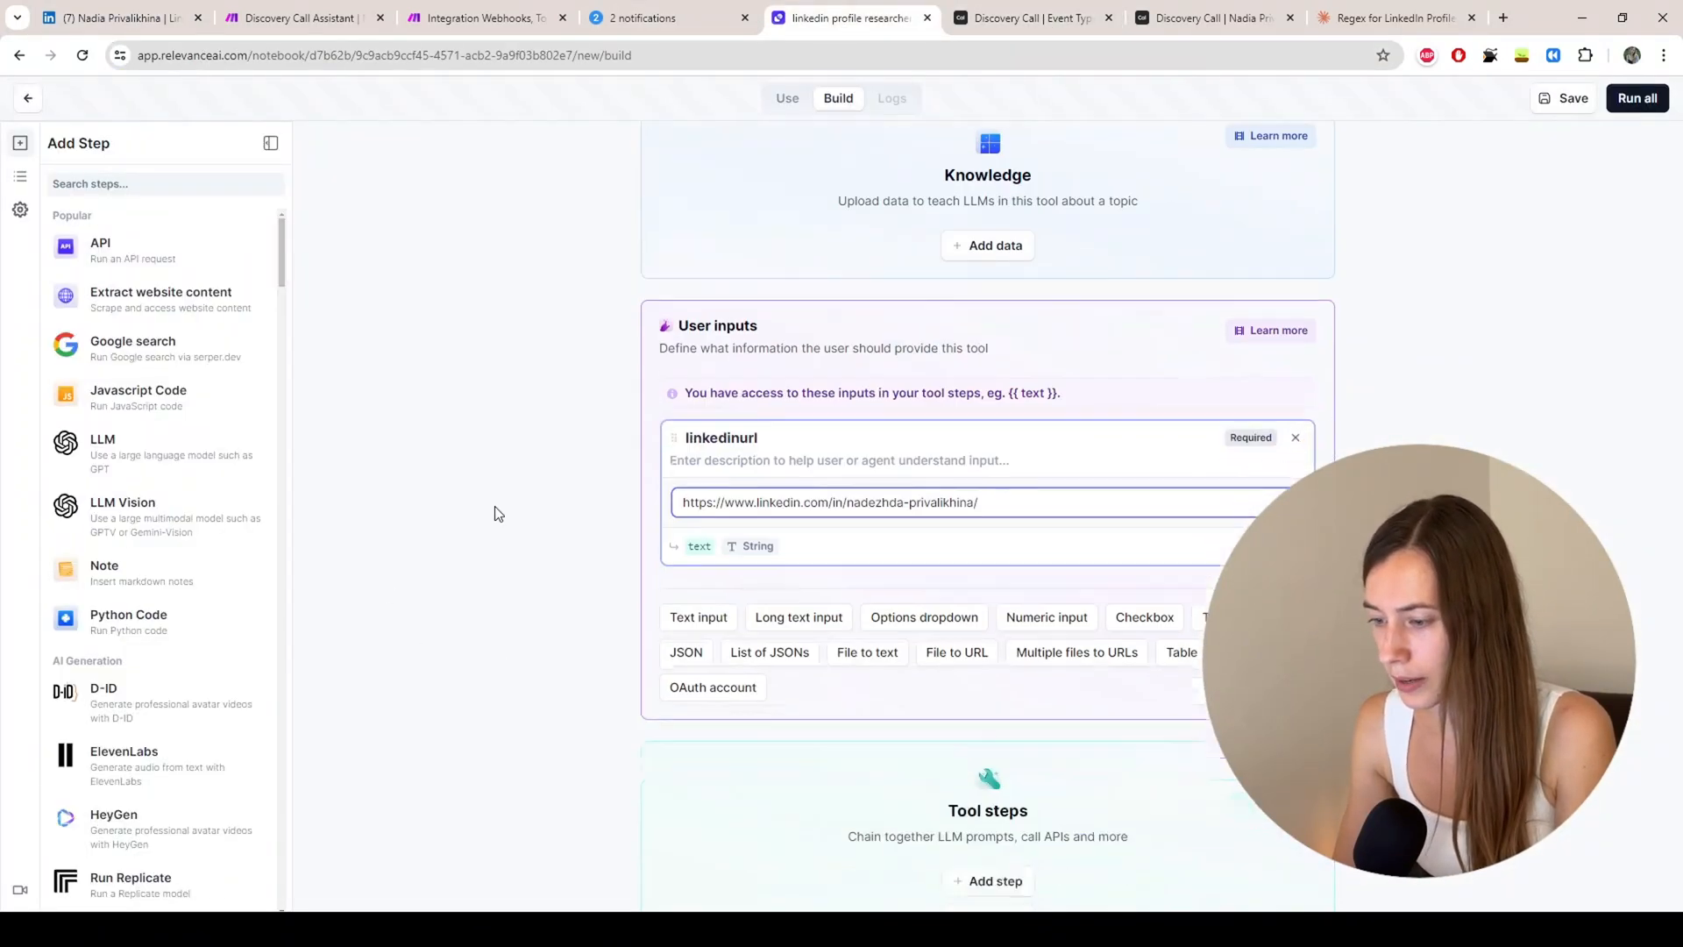
pyautogui.doubleClick(704, 531)
pyautogui.press('BackSpace')
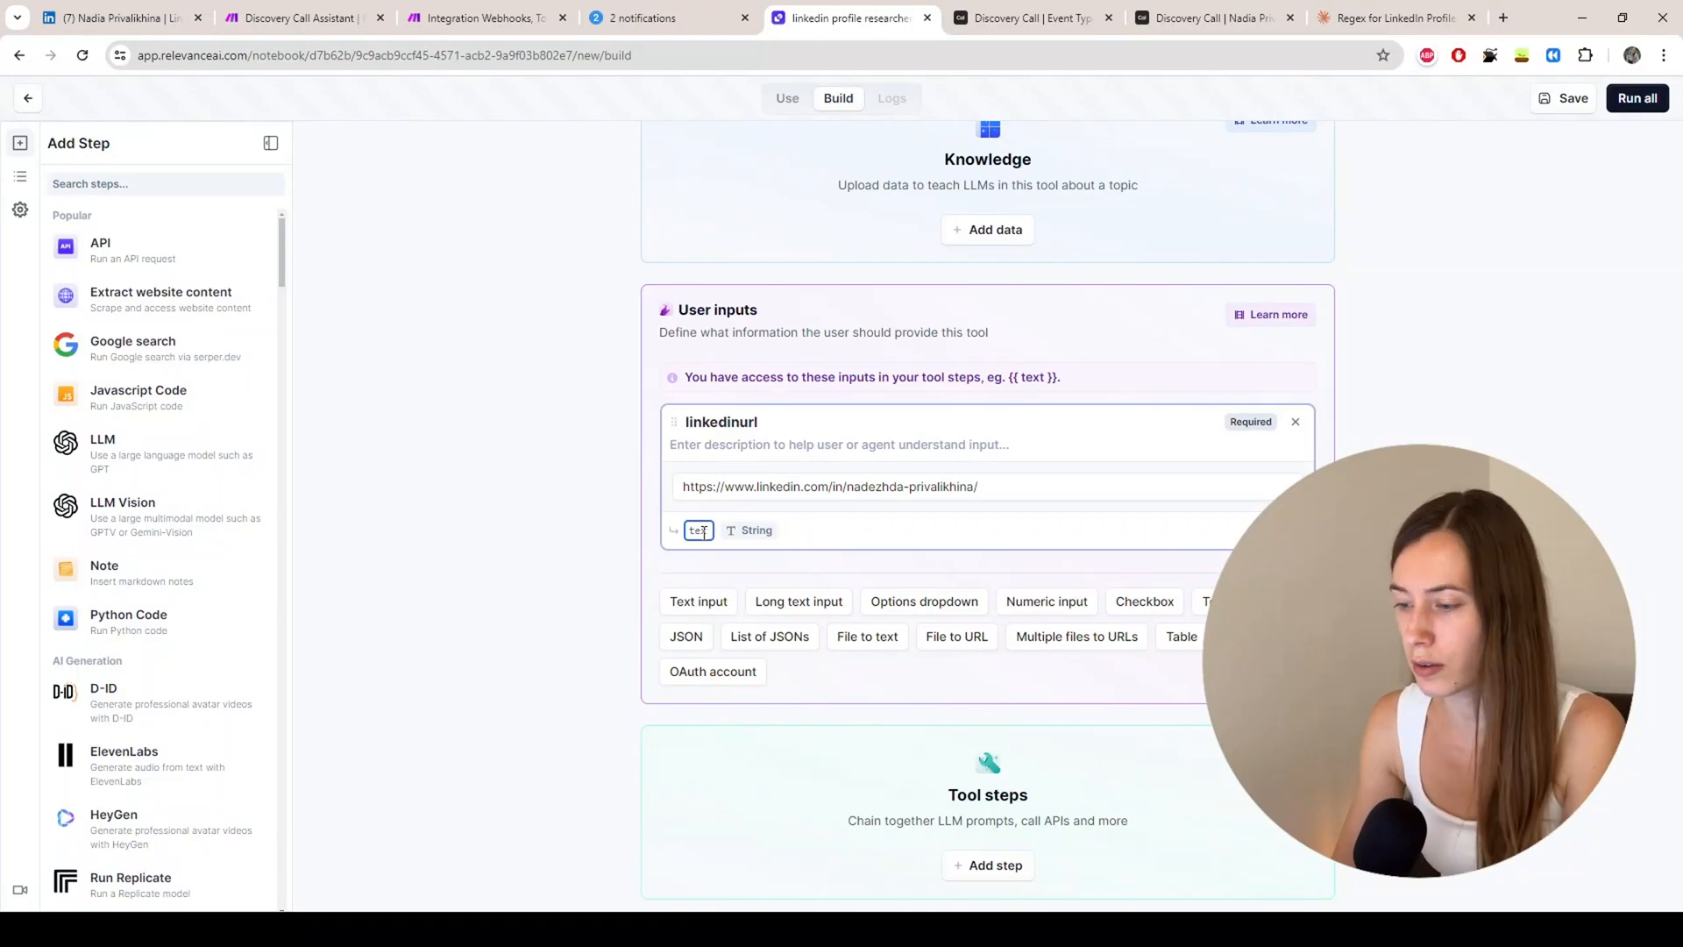
pyautogui.write('link')
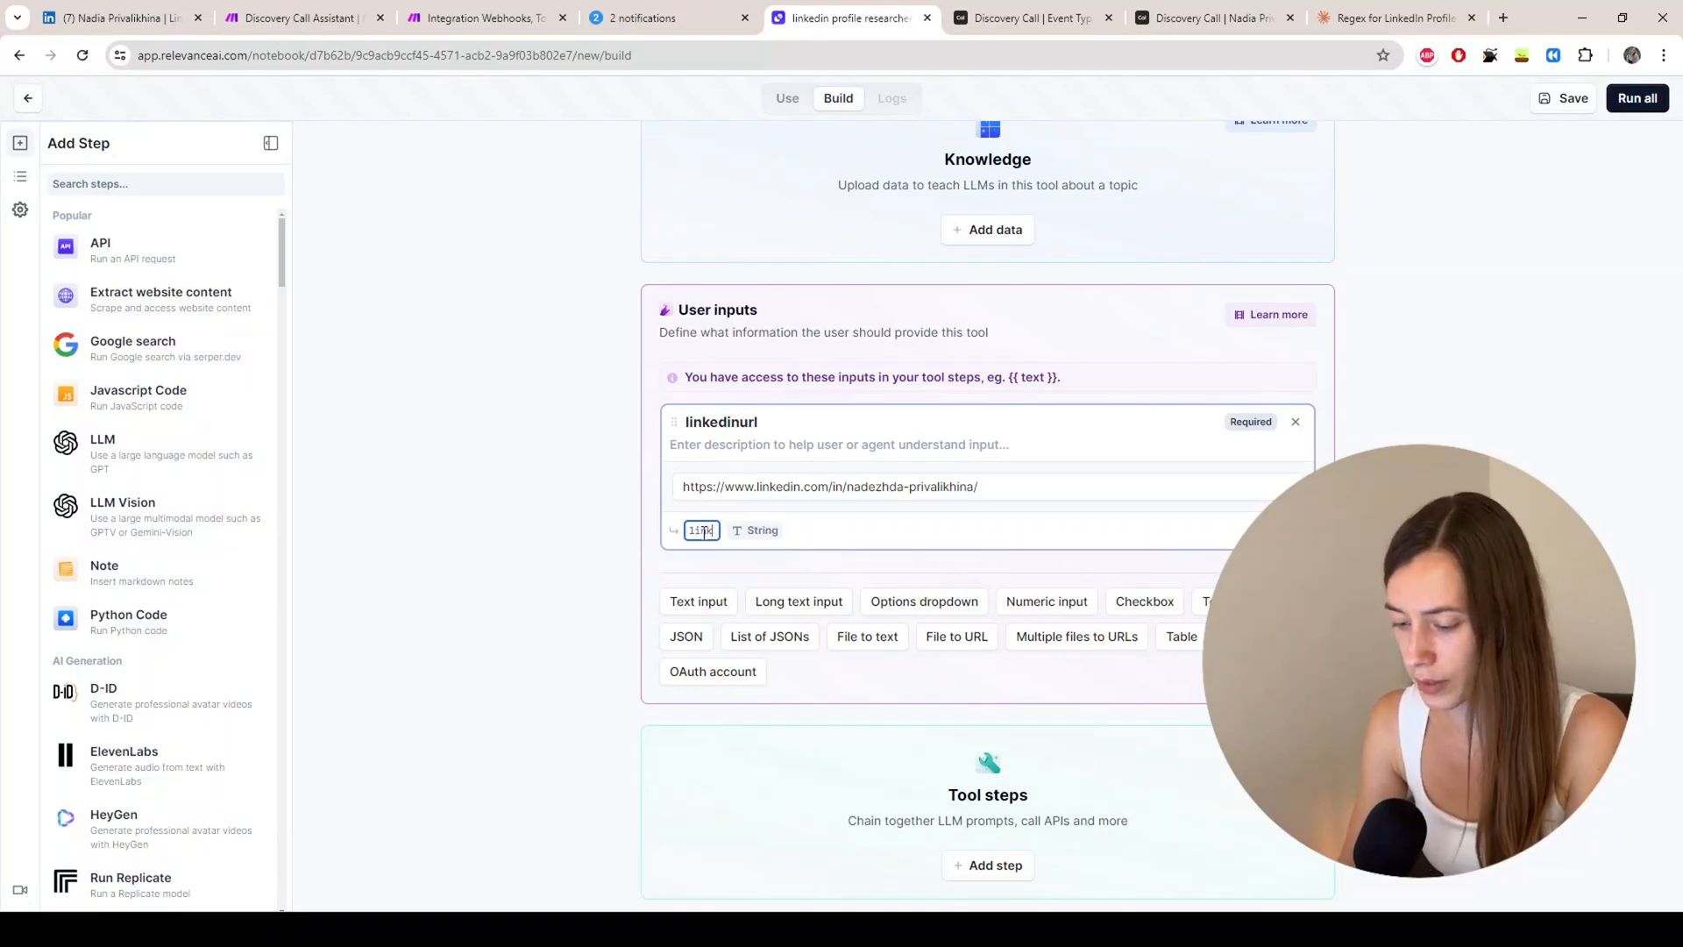
pyautogui.write('edinurl')
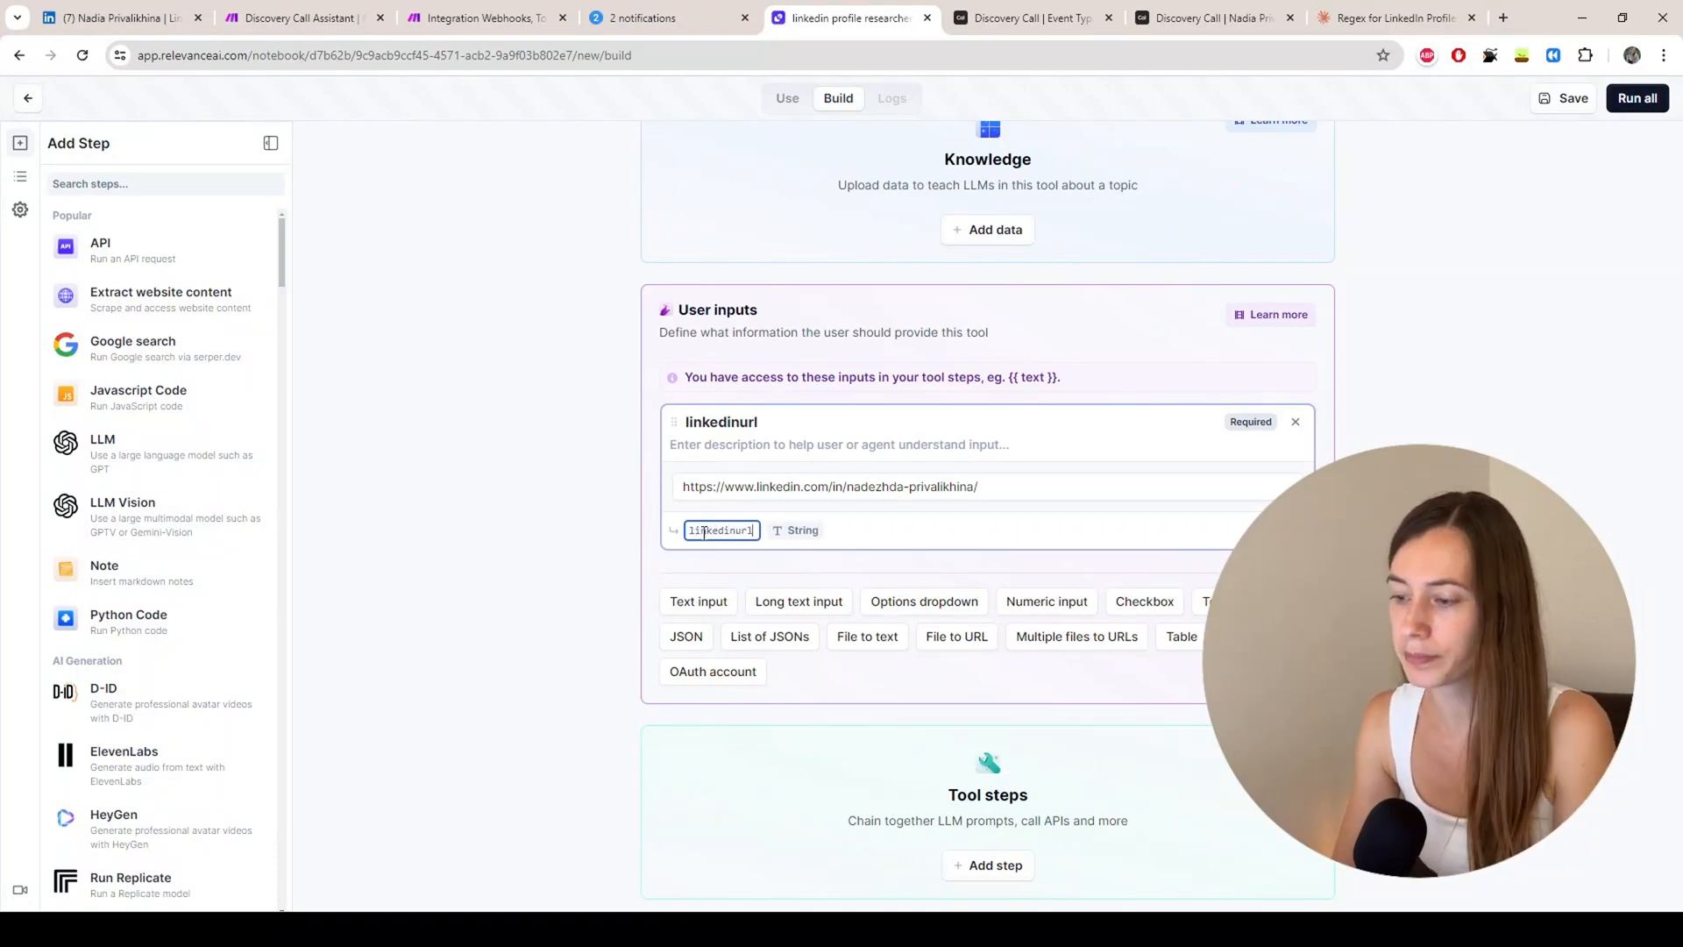
pyautogui.press('Return')
pyautogui.scroll(-1, 792, 390)
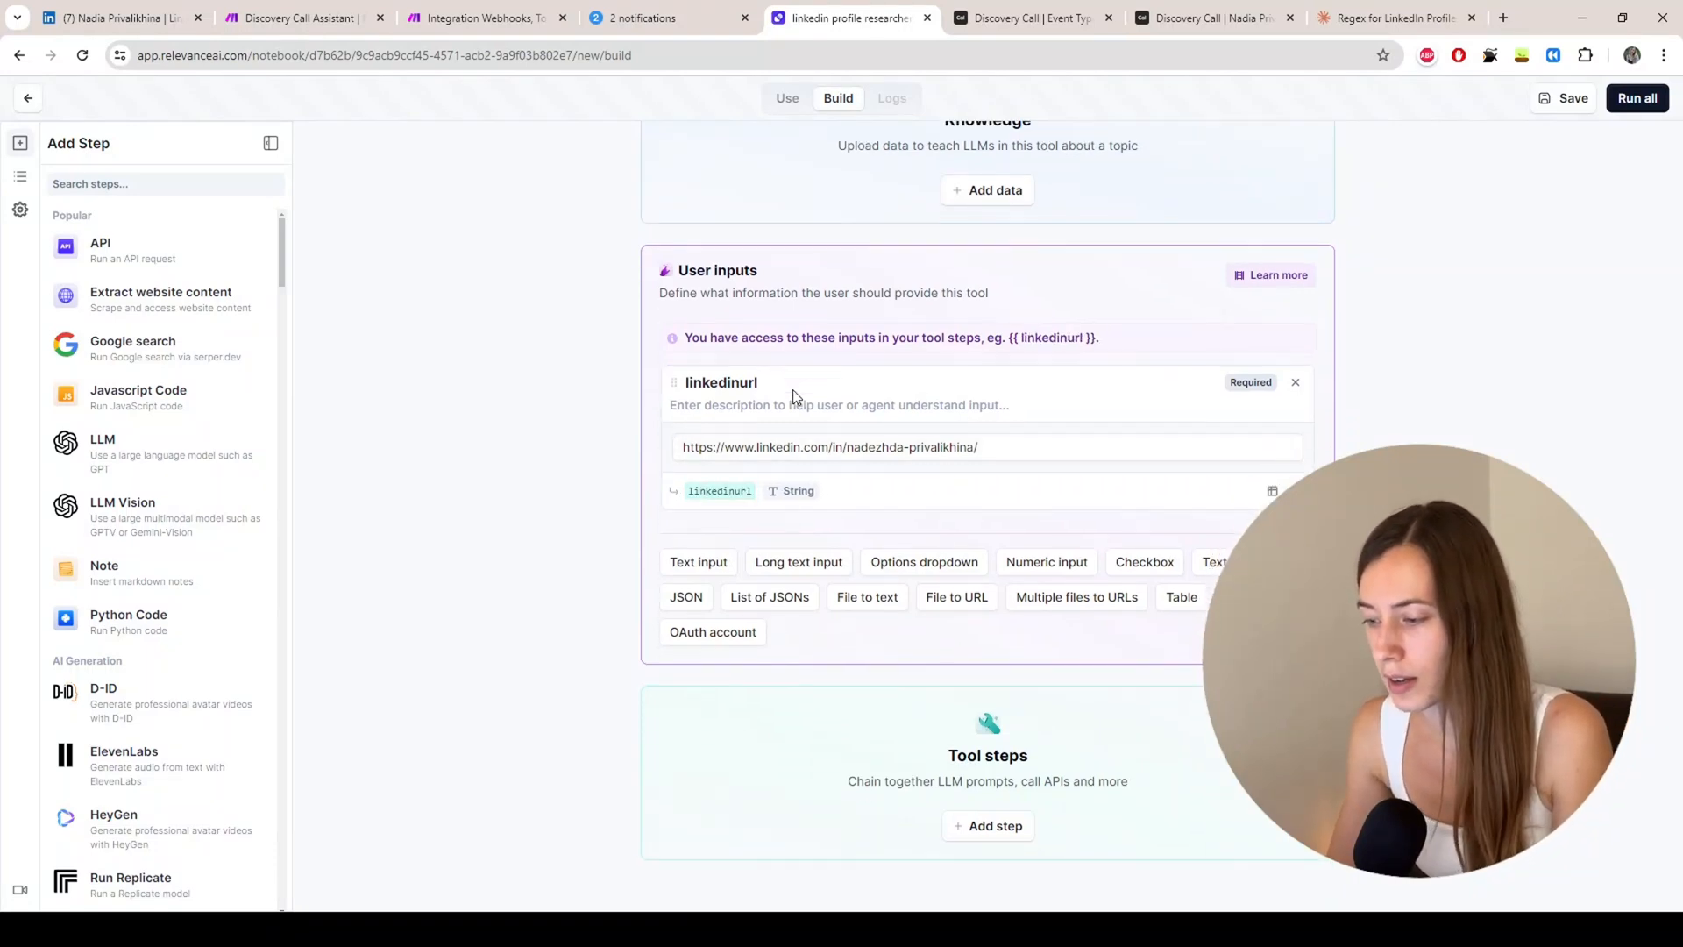
# Step: Add the 'Get a LinkedIn Profile/Company and Posts' step found by searching 'link'
pyautogui.click(999, 818)
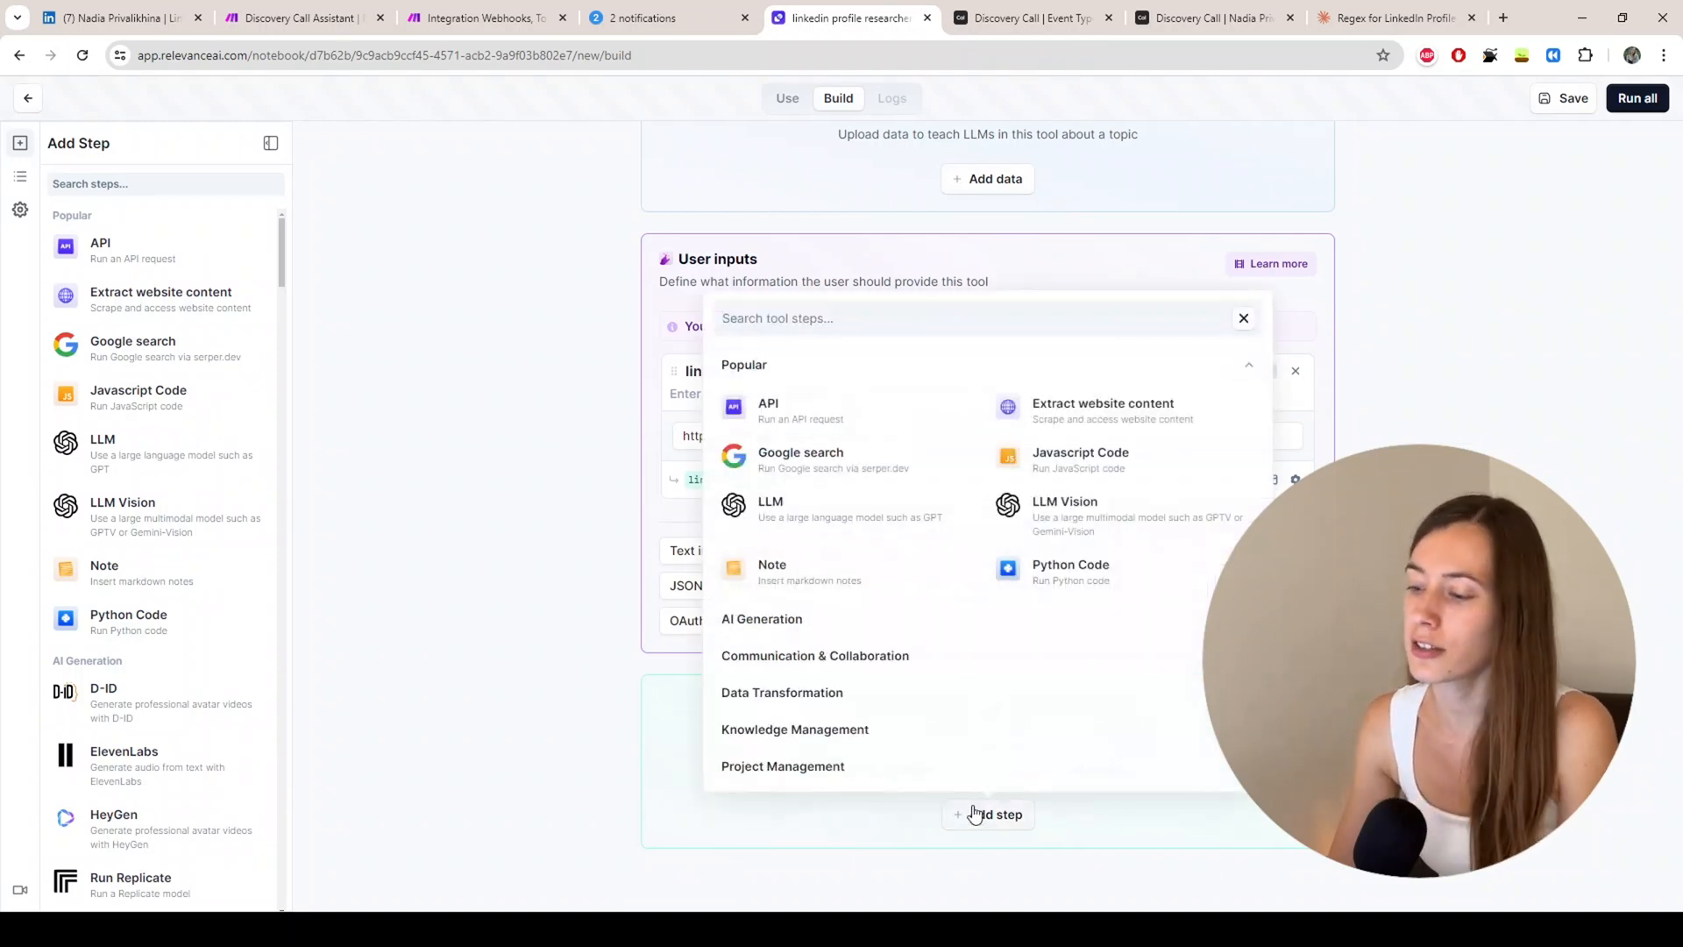
pyautogui.click(844, 322)
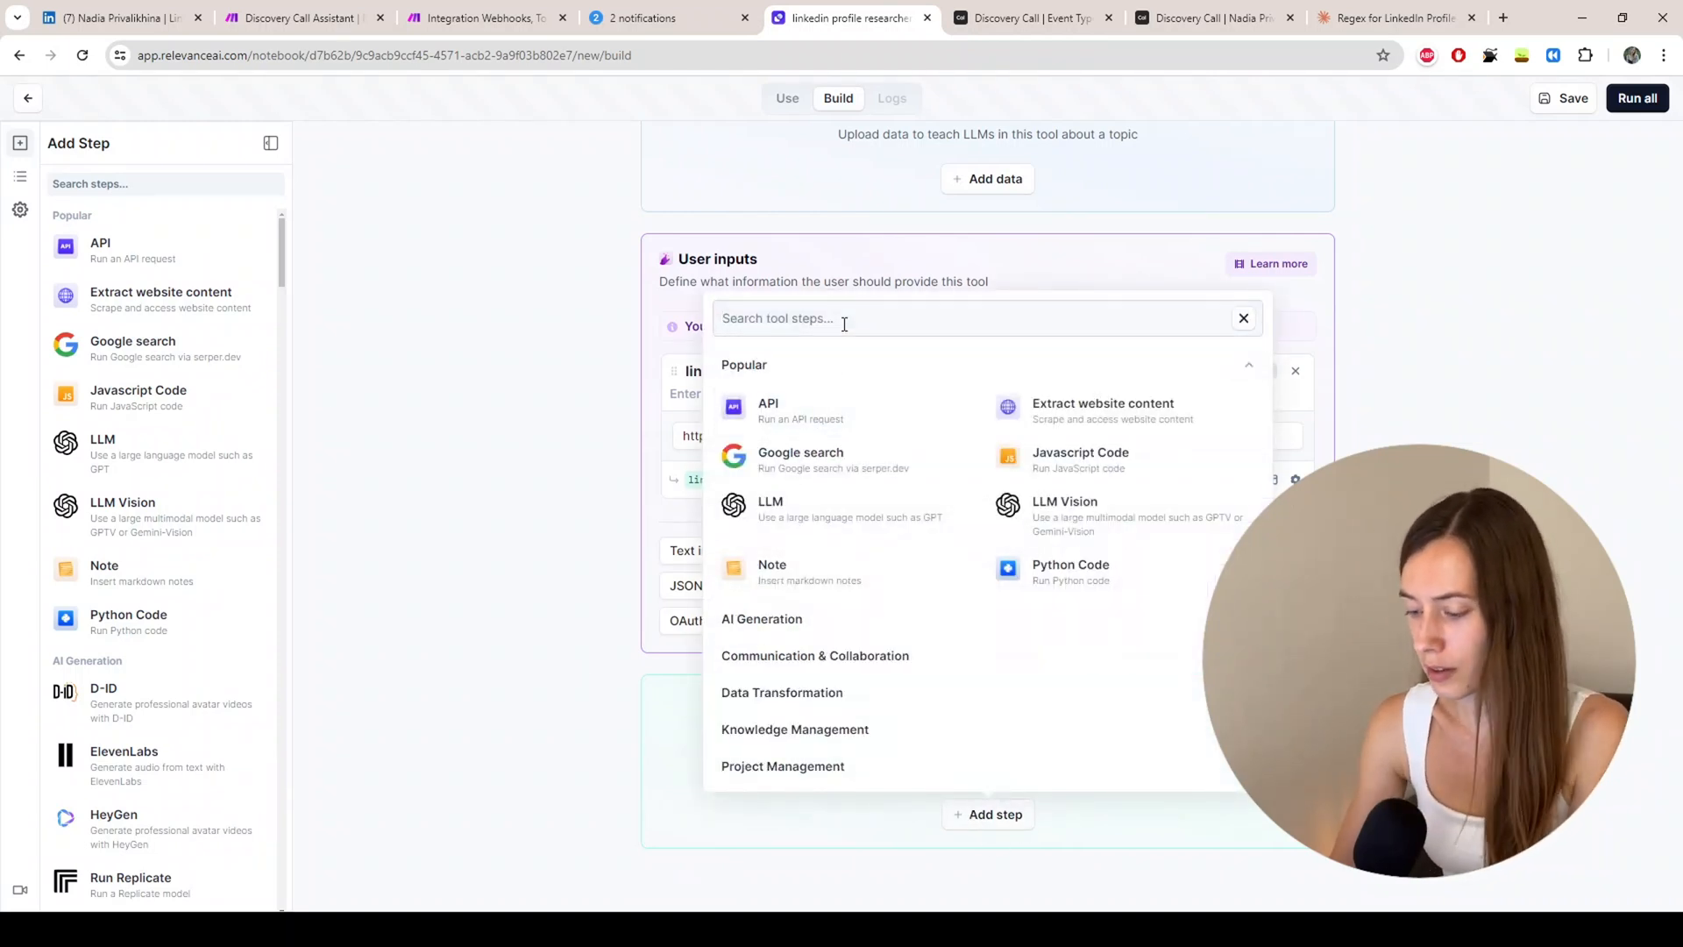
pyautogui.write('linked')
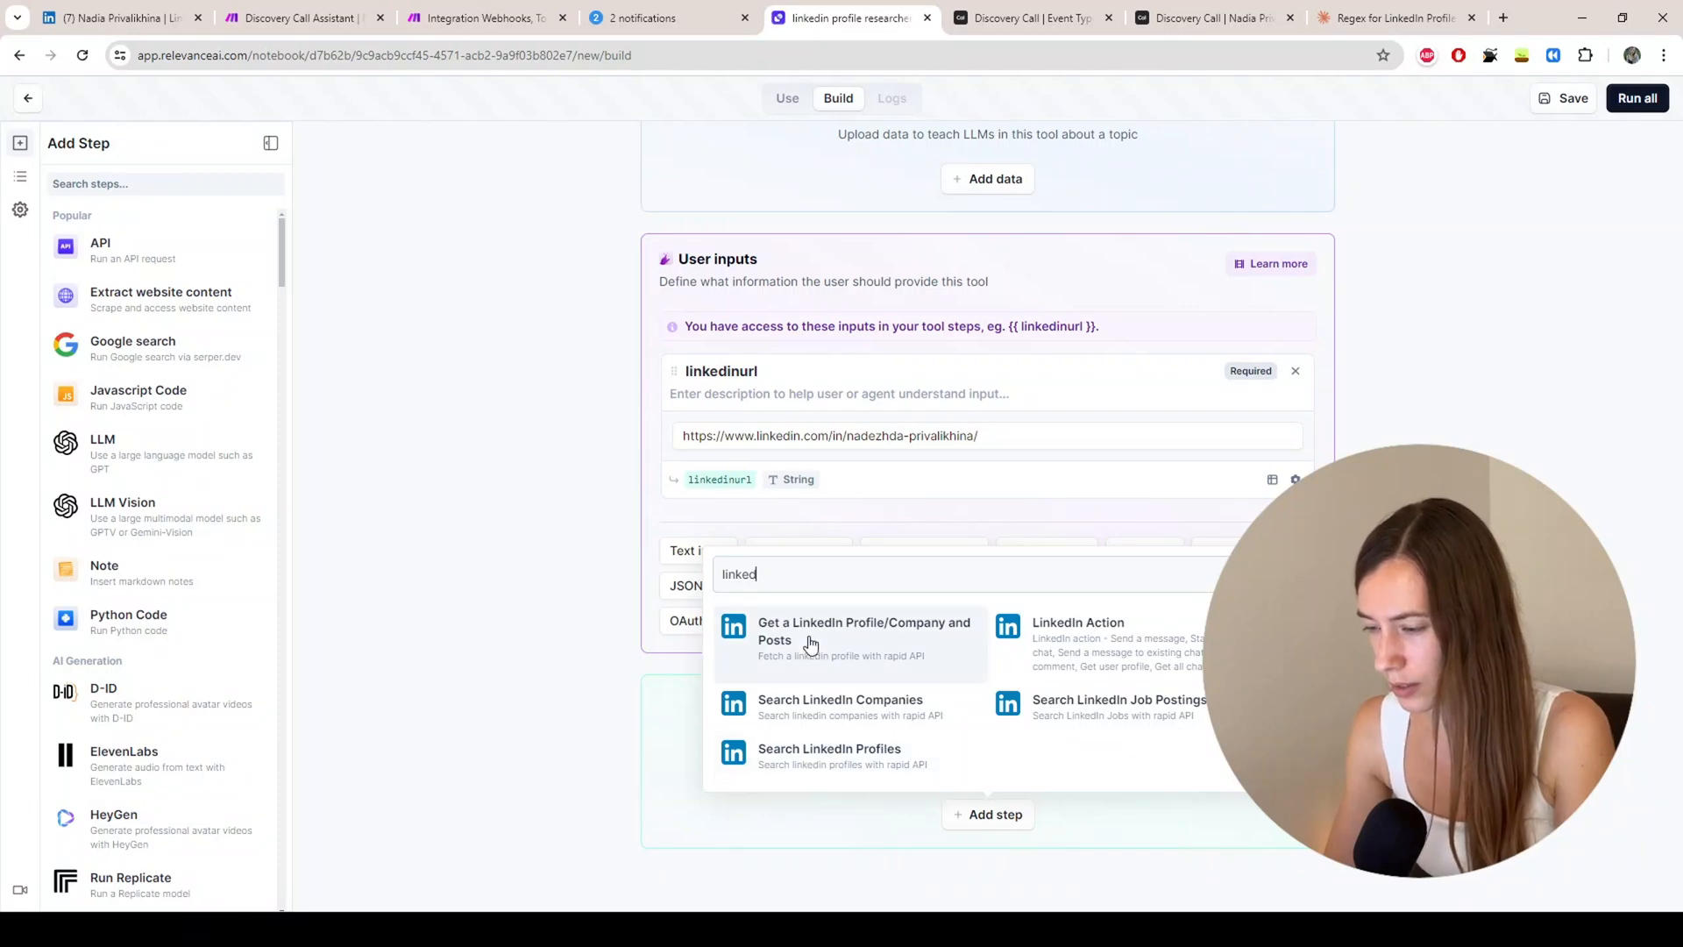
pyautogui.click(810, 649)
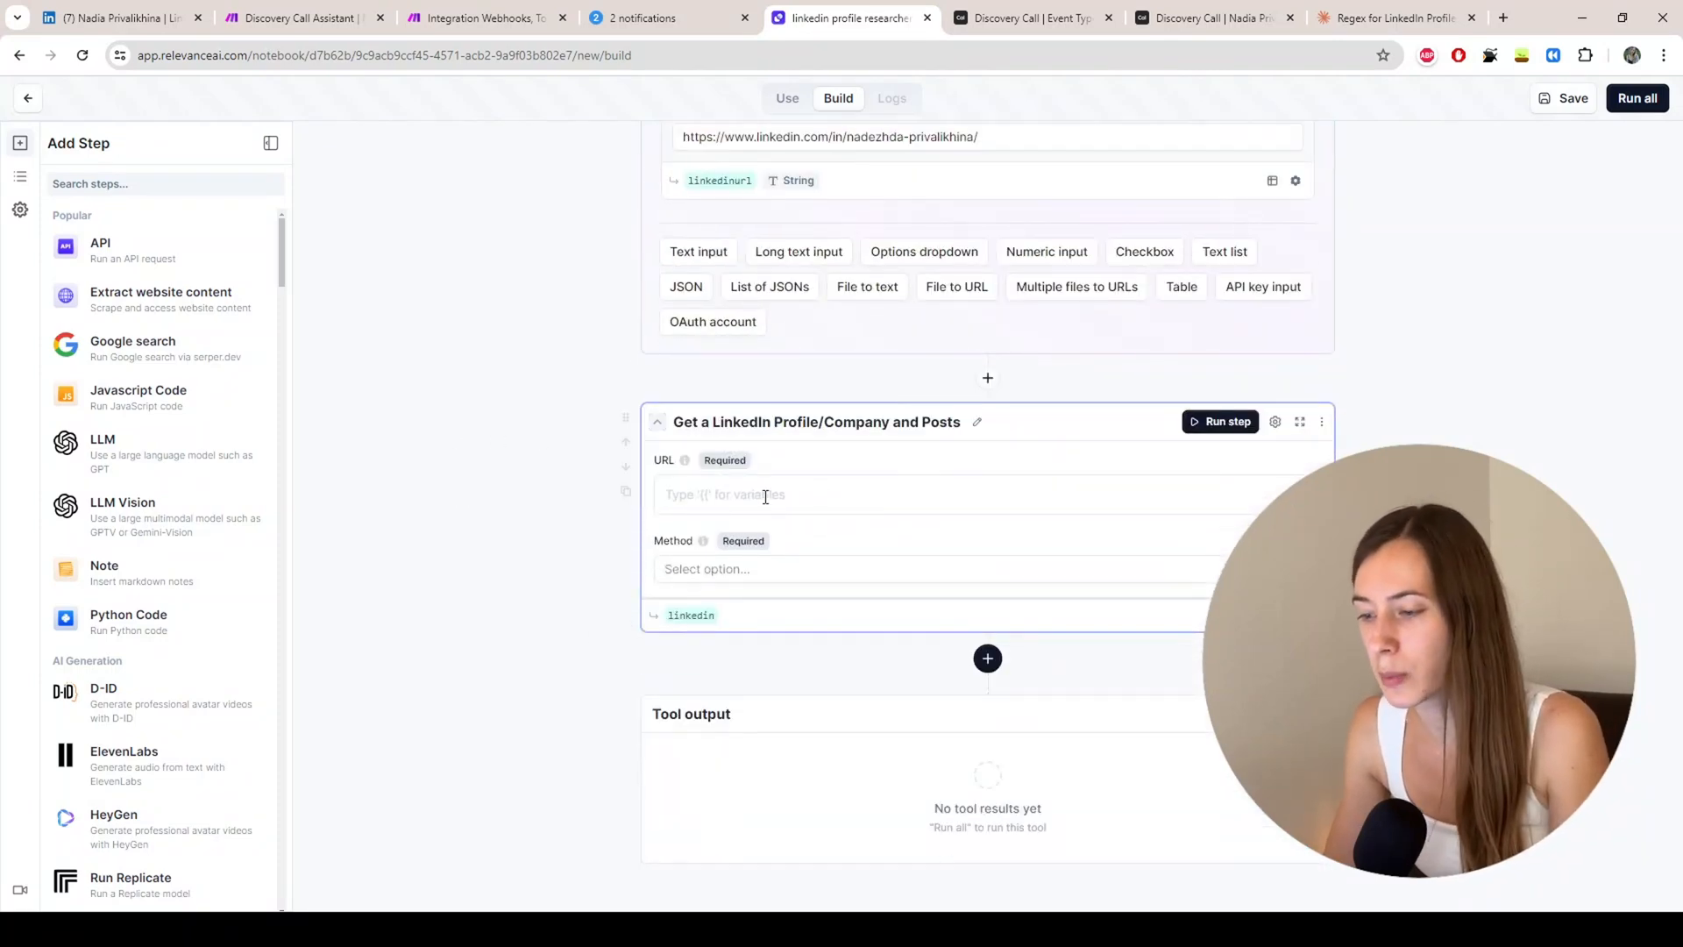
# Step: Set the step's URL to {{ linkedinurl }} and Method to Get User Profile
pyautogui.click(771, 498)
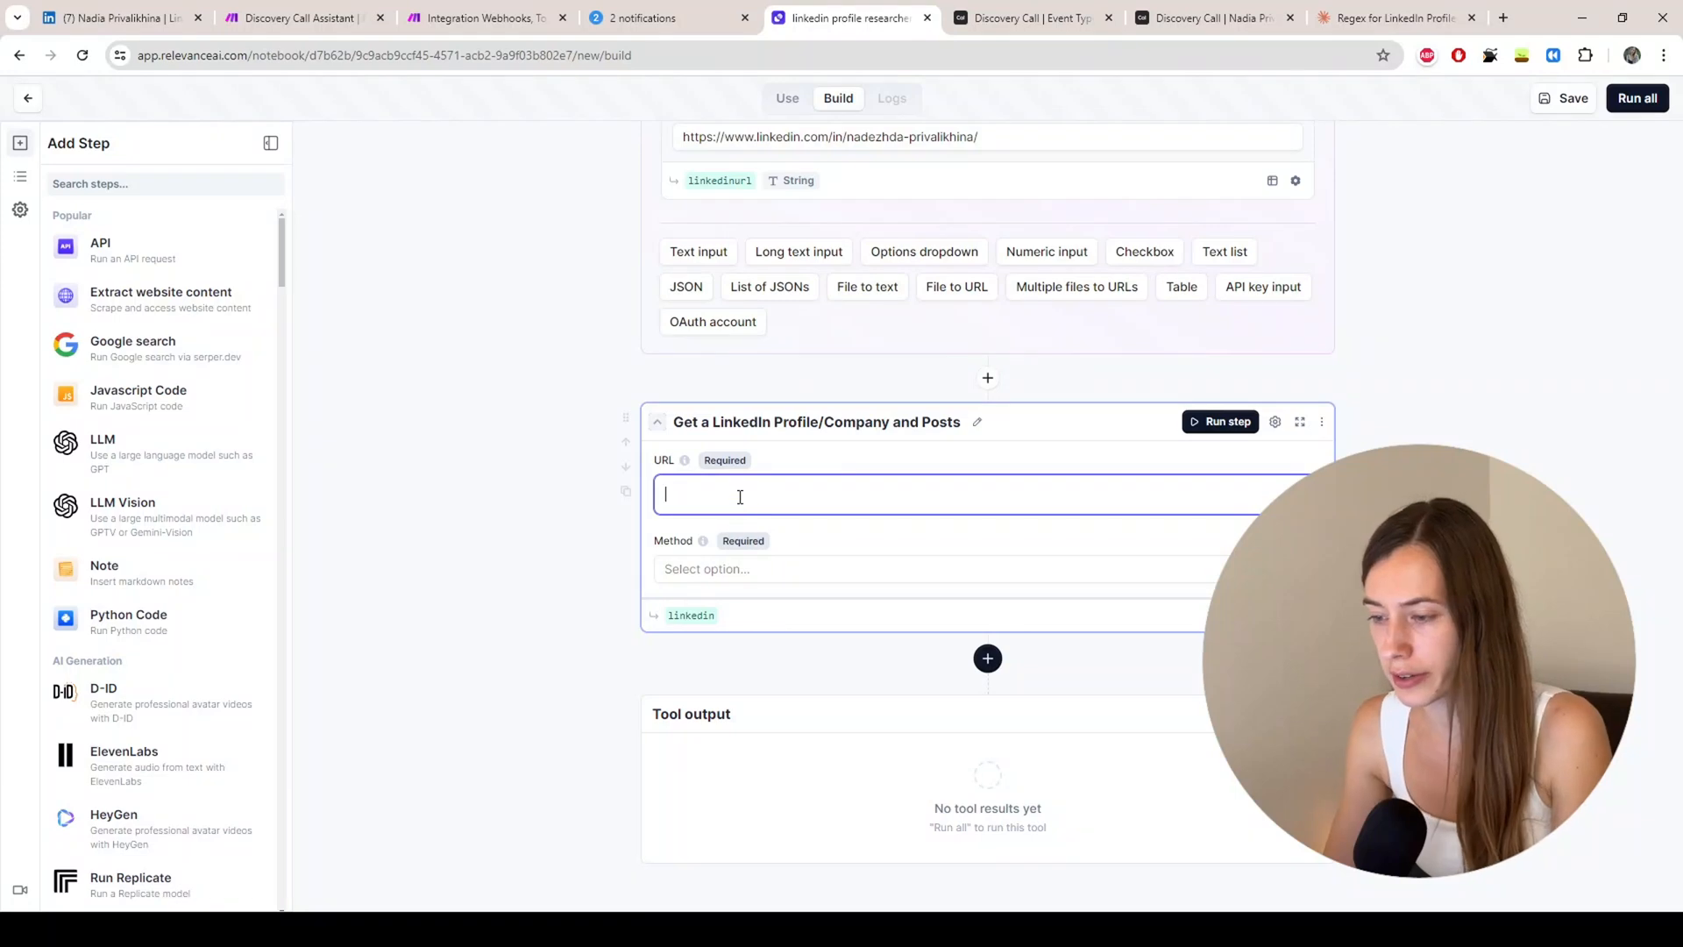
pyautogui.scroll(2, 745, 491)
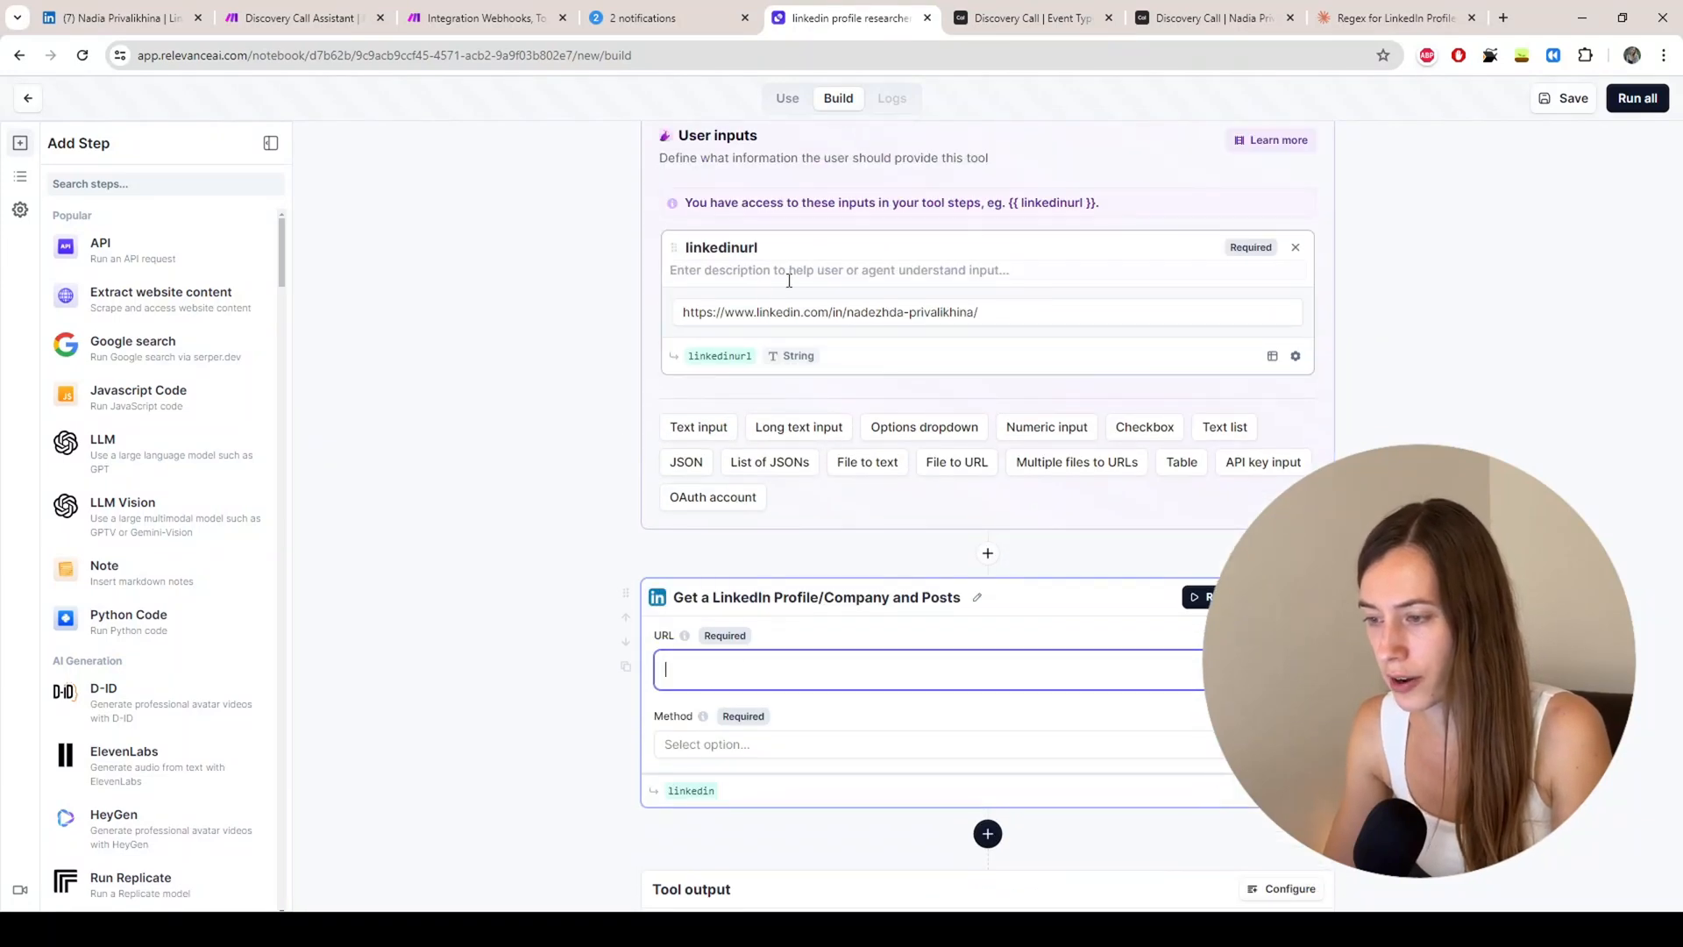
pyautogui.write('{')
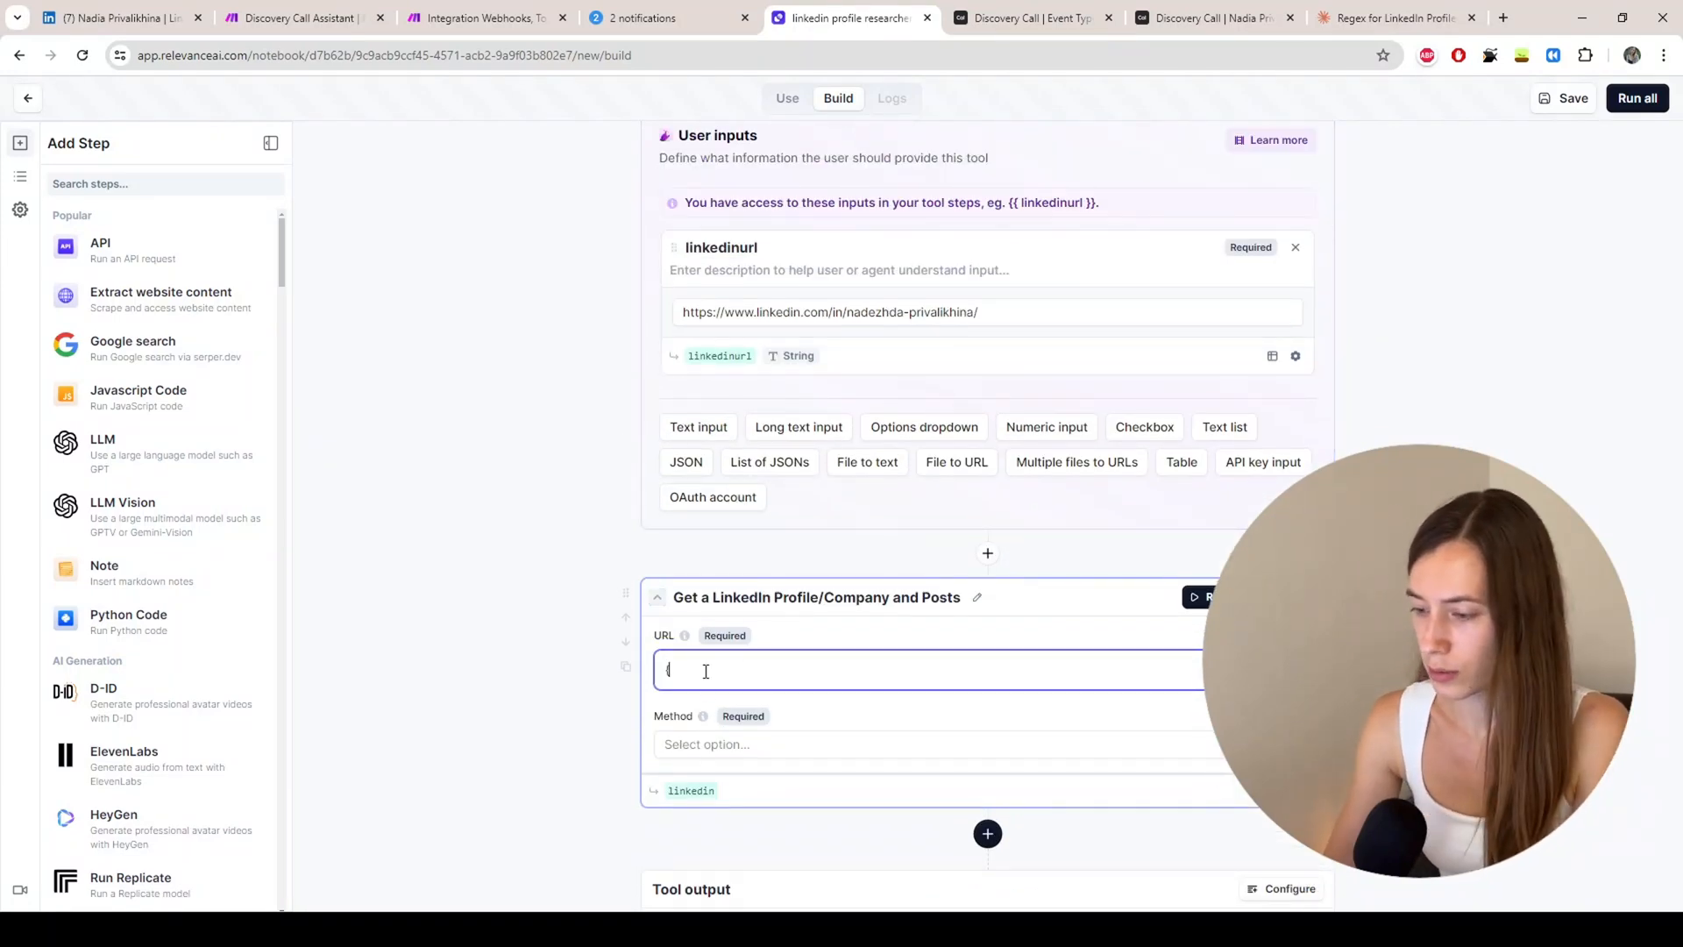
pyautogui.write('{')
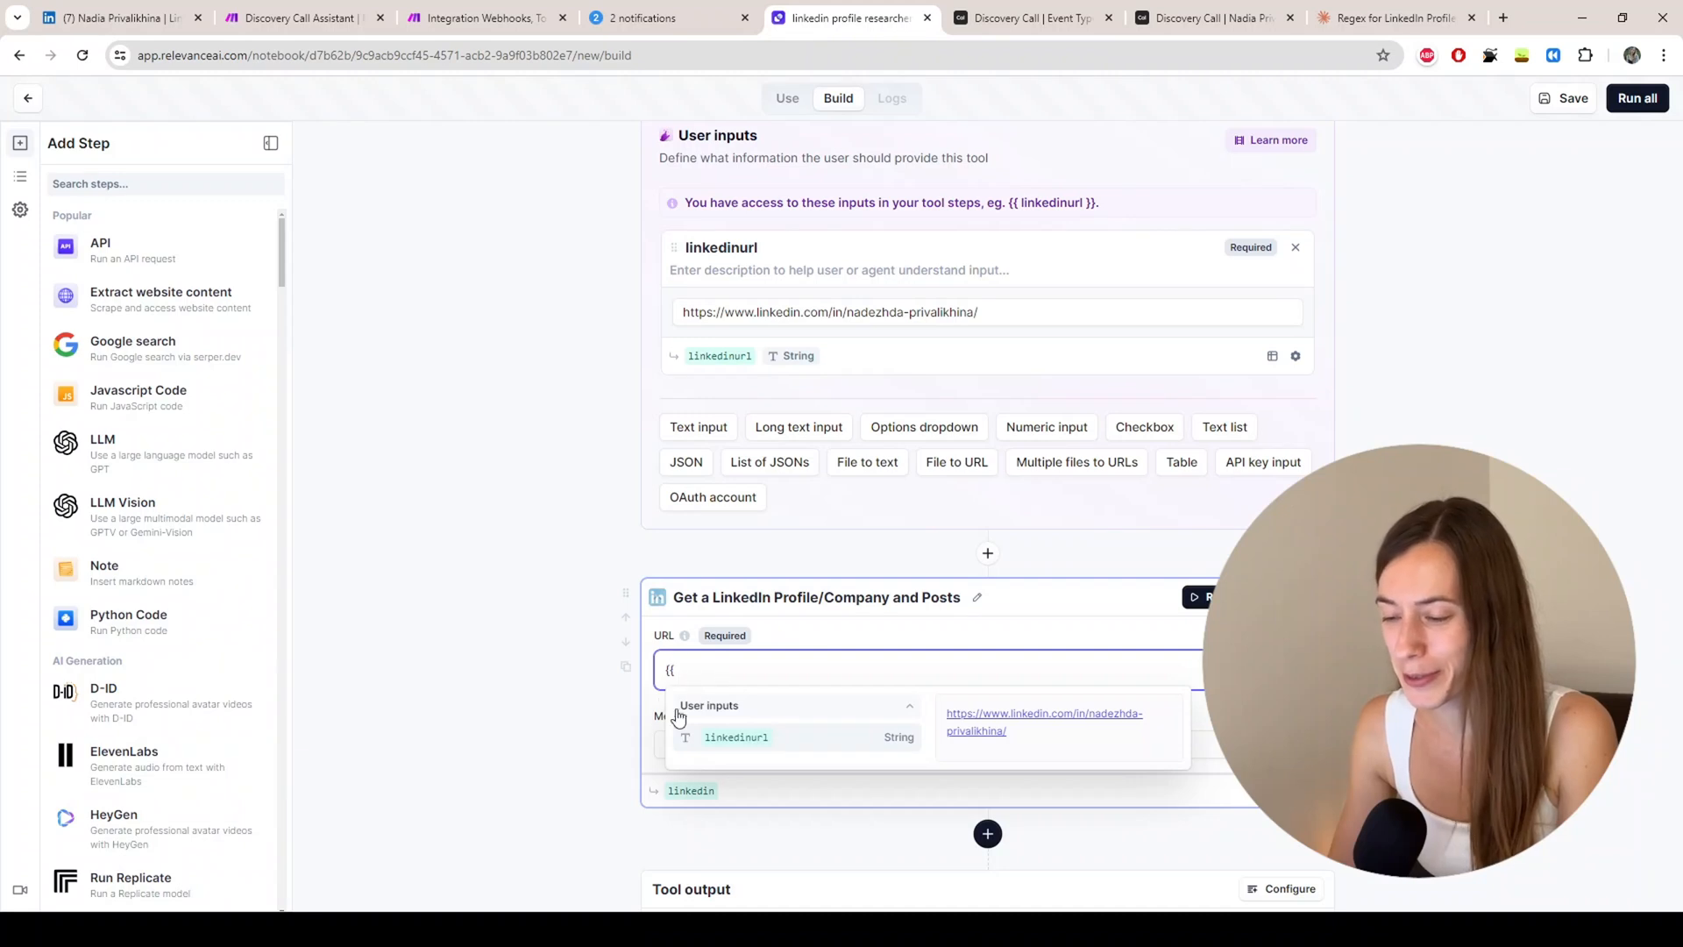
pyautogui.click(741, 739)
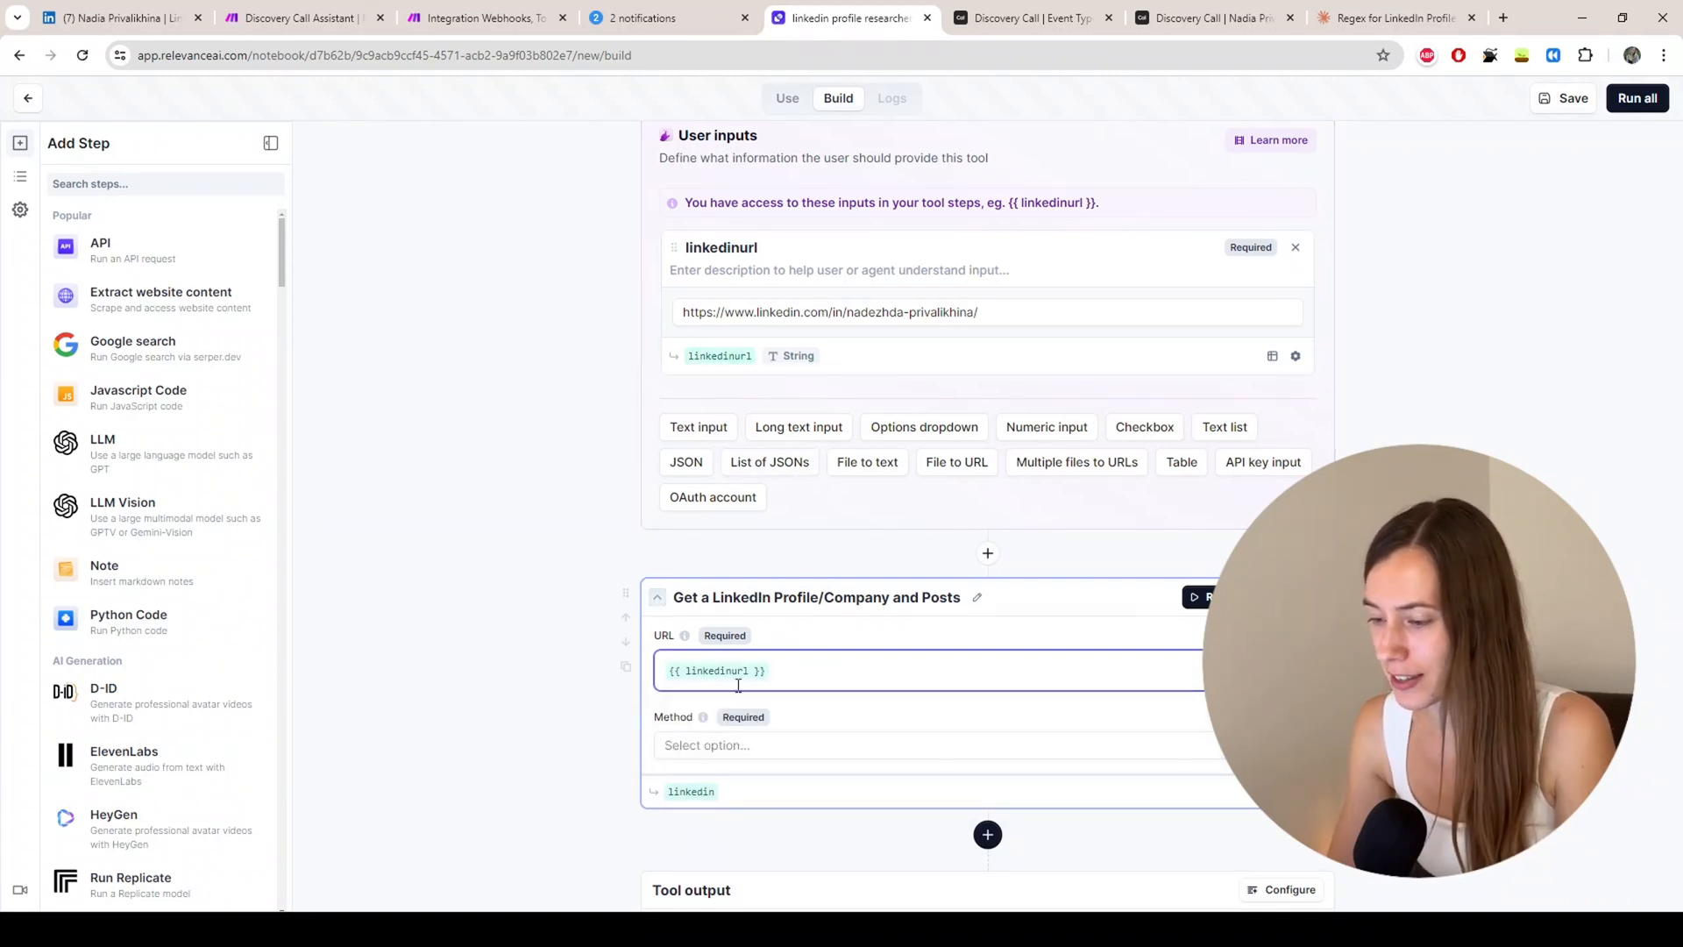
pyautogui.scroll(-2, 771, 526)
pyautogui.click(732, 572)
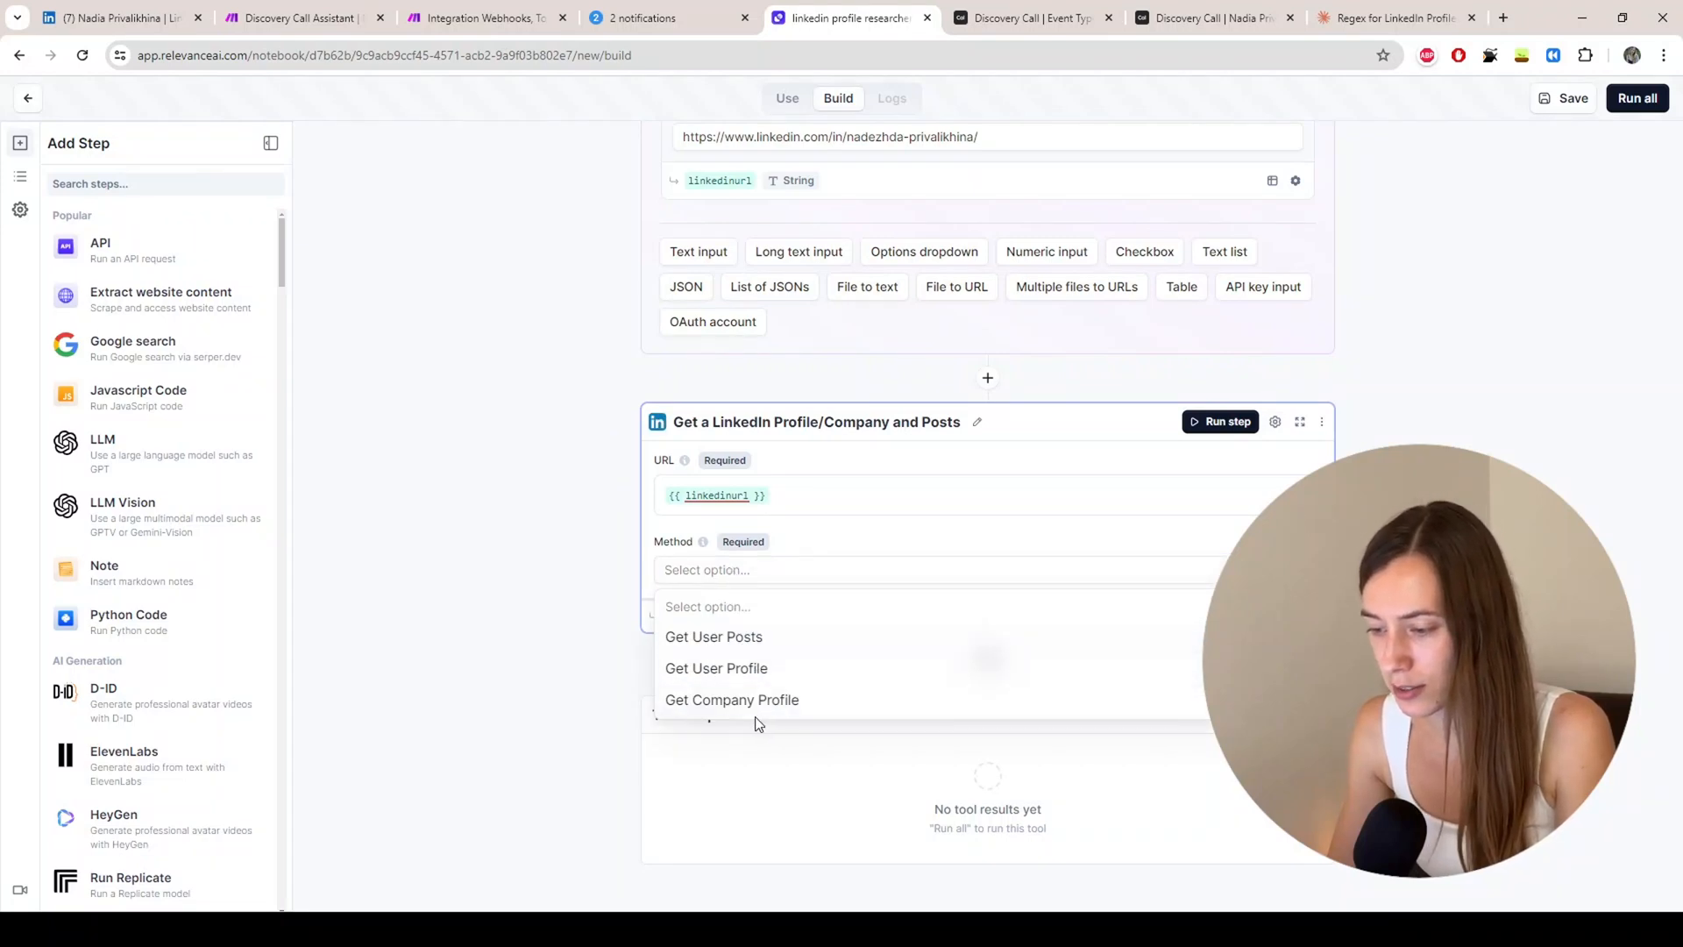
pyautogui.click(745, 670)
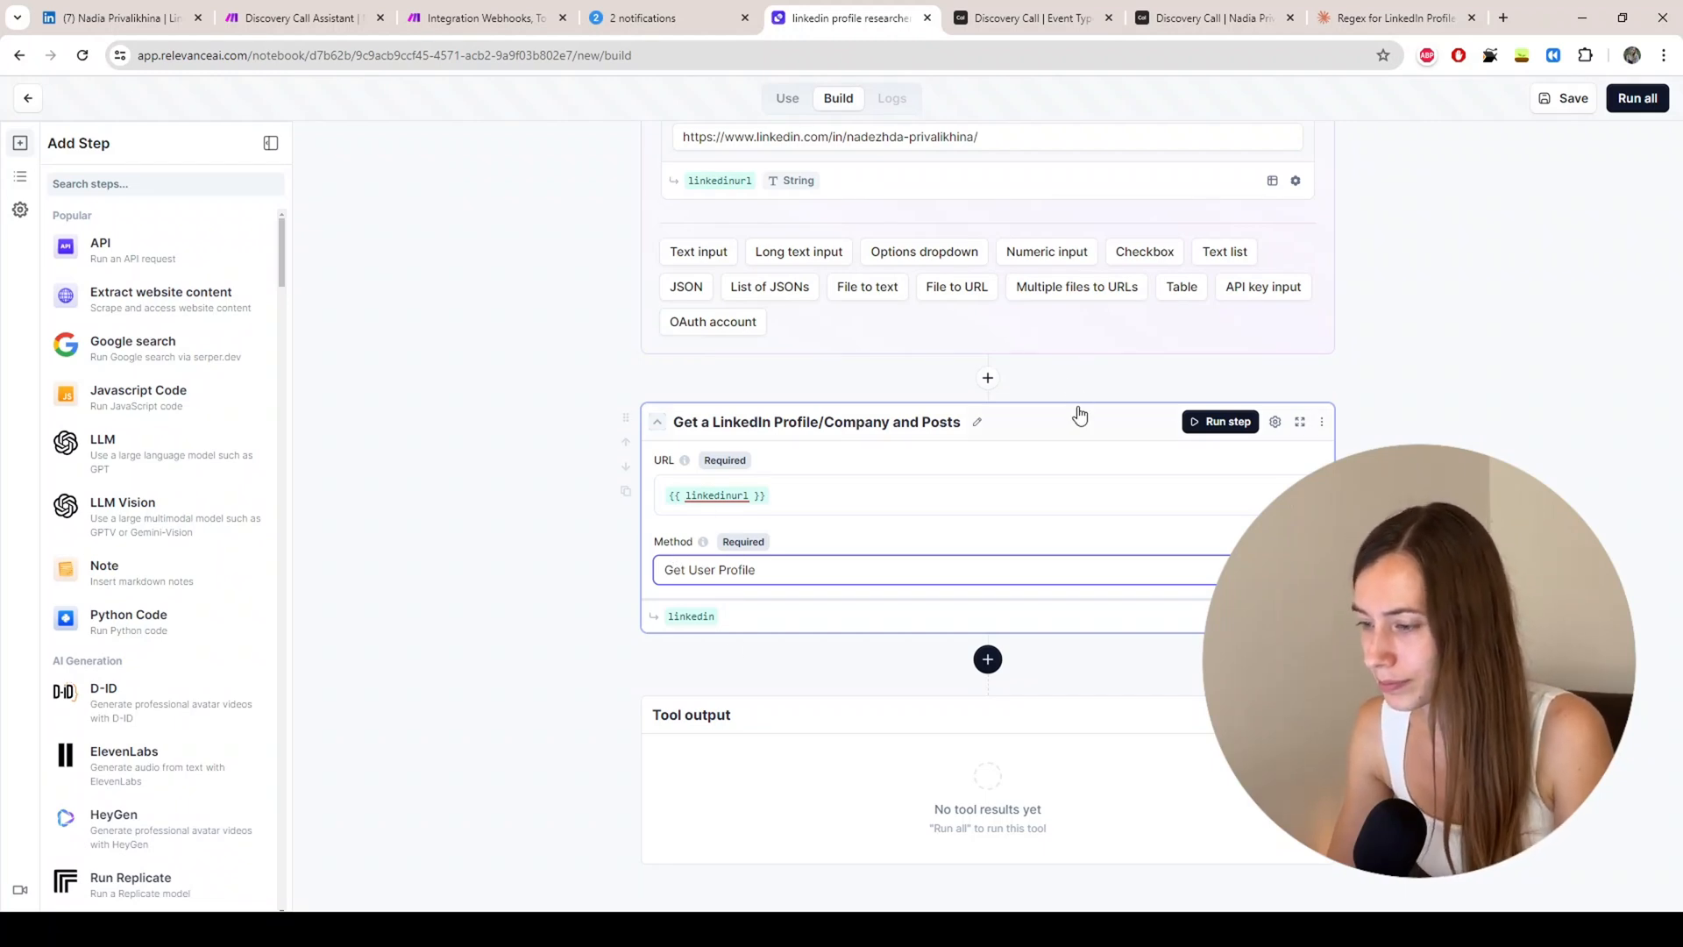
# Step: Run the LinkedIn step to test it
pyautogui.click(1224, 424)
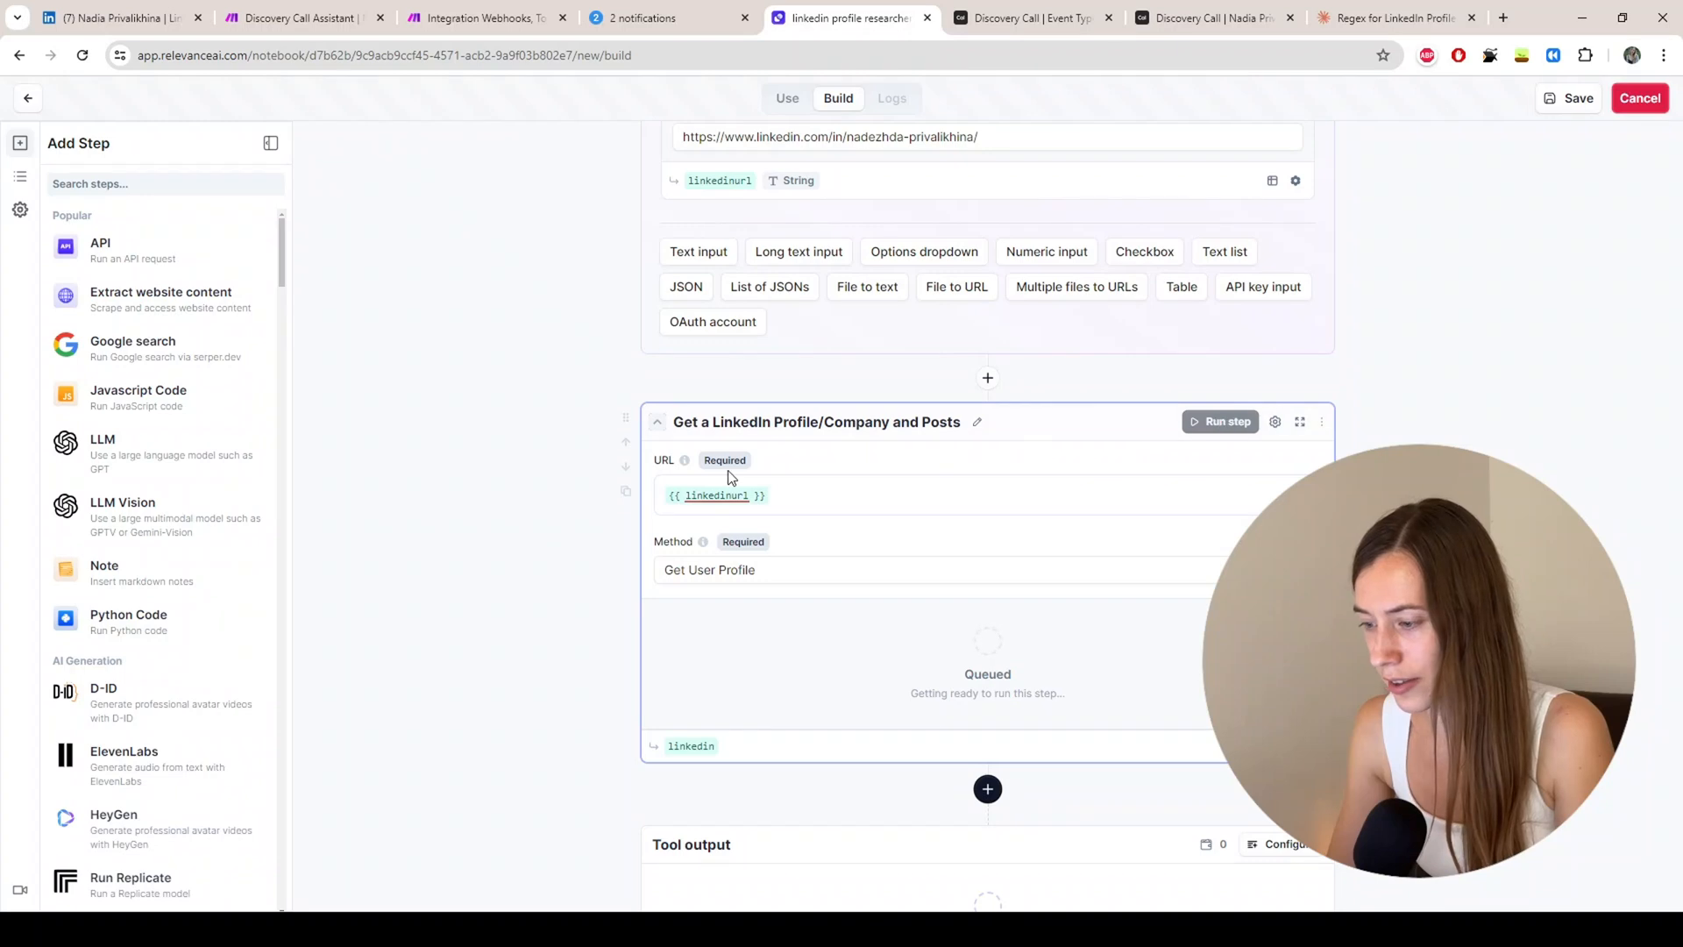
pyautogui.scroll(-1, 732, 421)
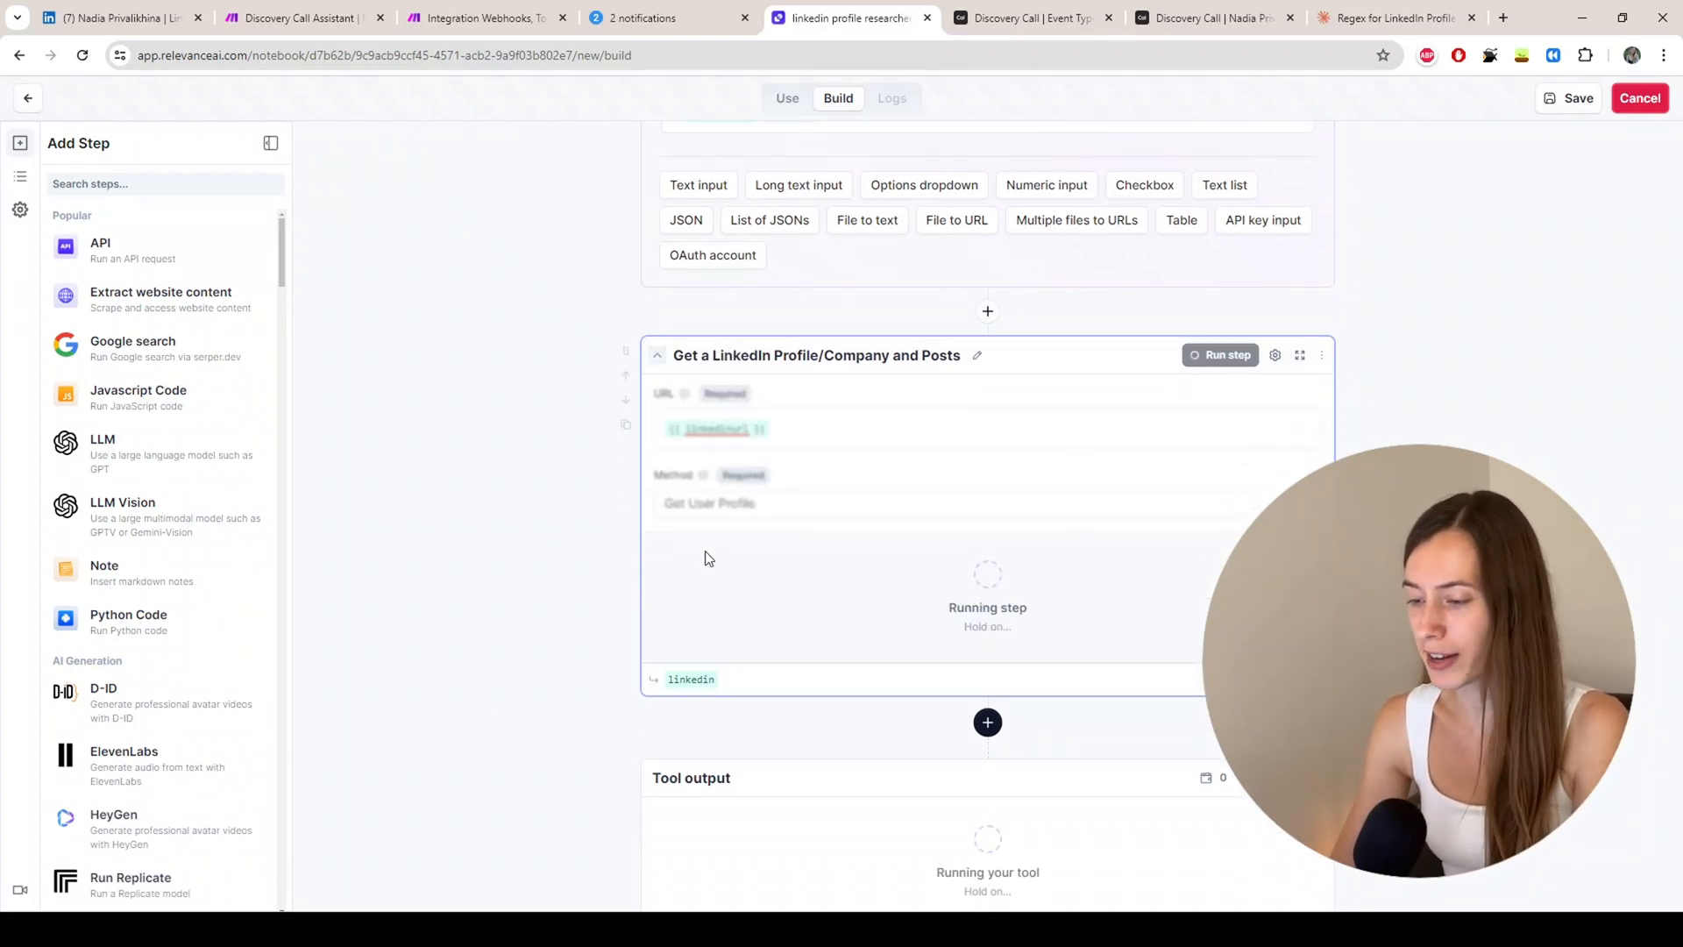
pyautogui.scroll(-1, 789, 496)
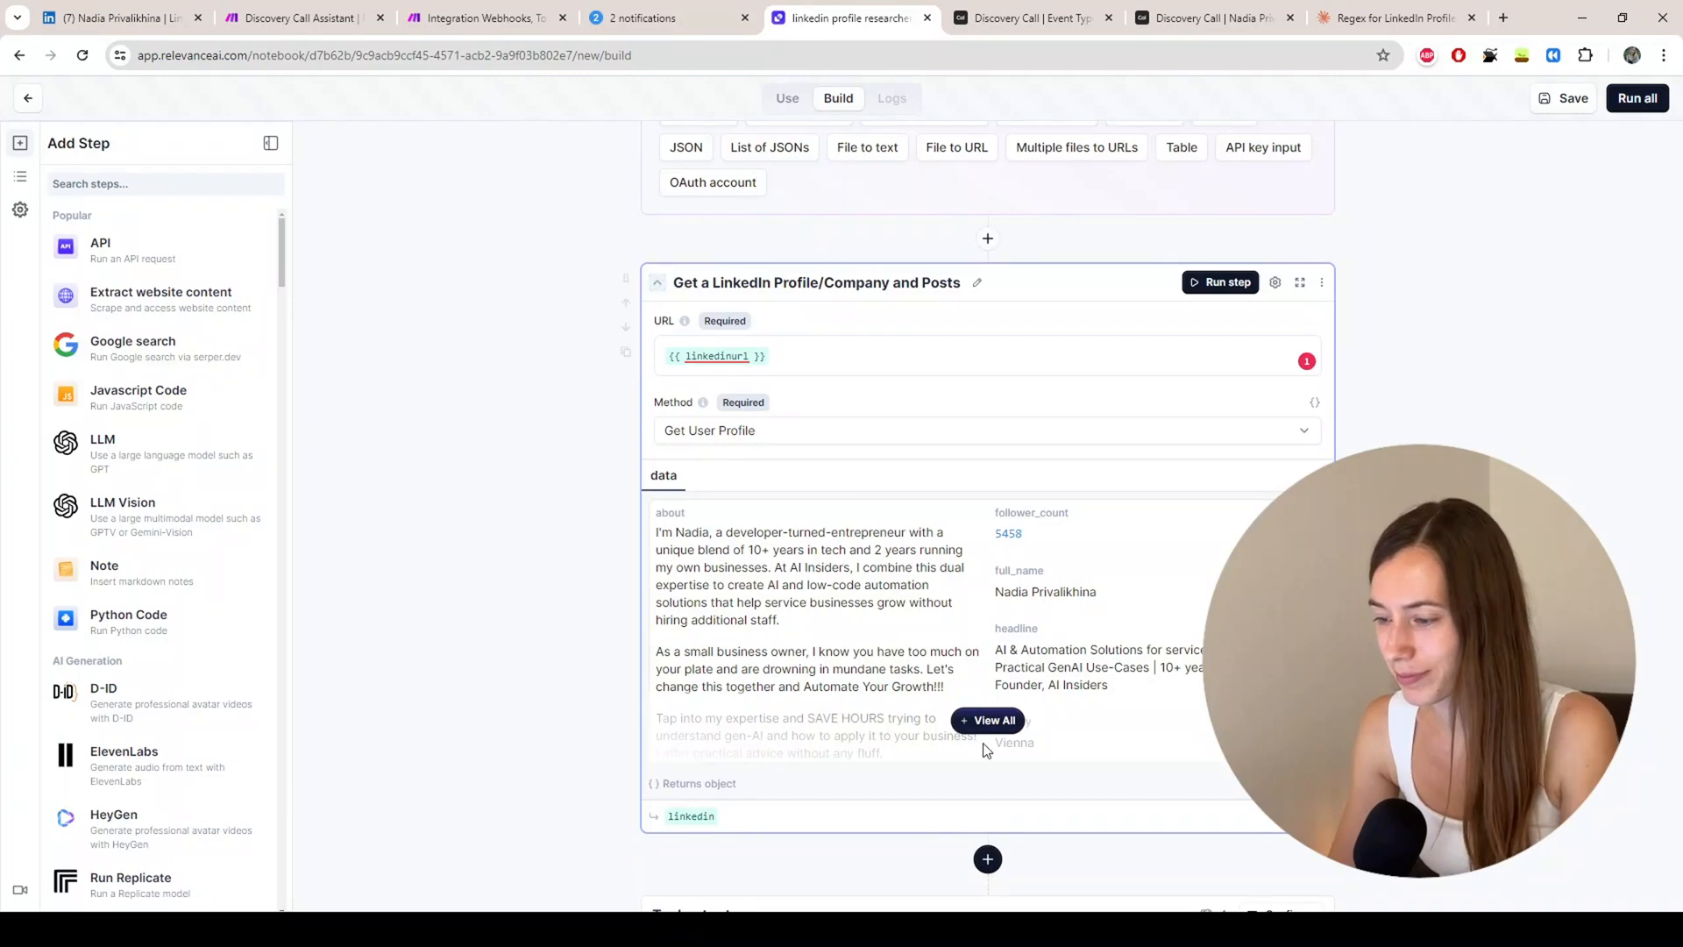
# Step: Show all returned data and review the profile's company, experiences and headline
pyautogui.click(986, 719)
pyautogui.scroll(-4, 521, 481)
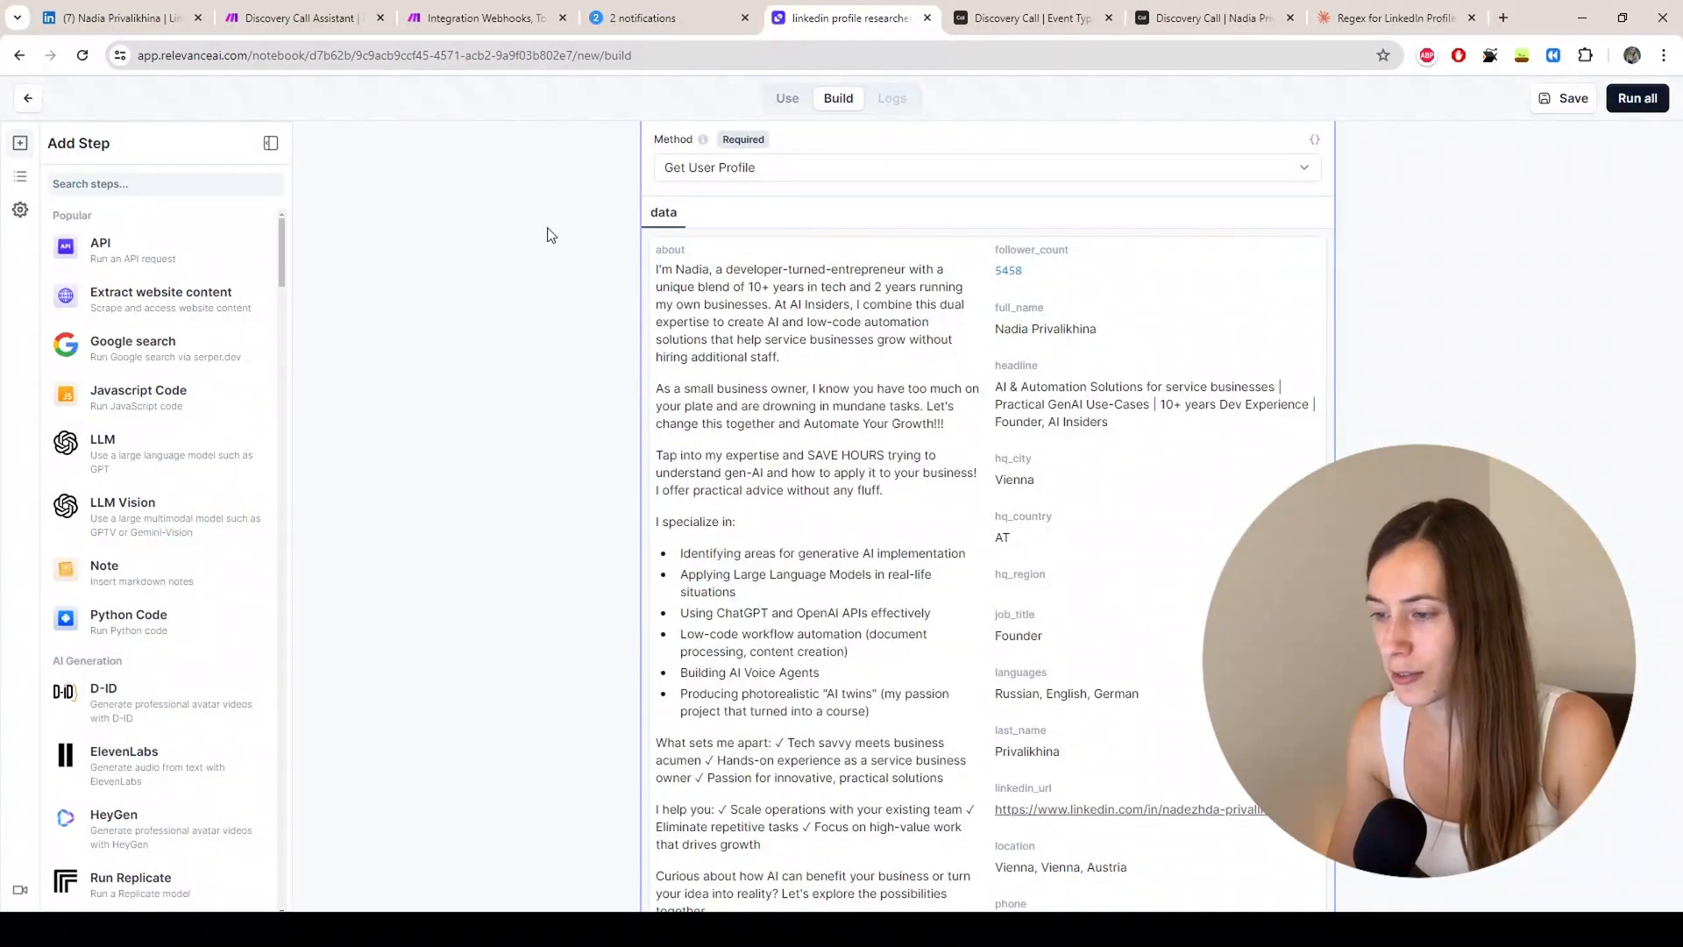
pyautogui.scroll(-5, 738, 508)
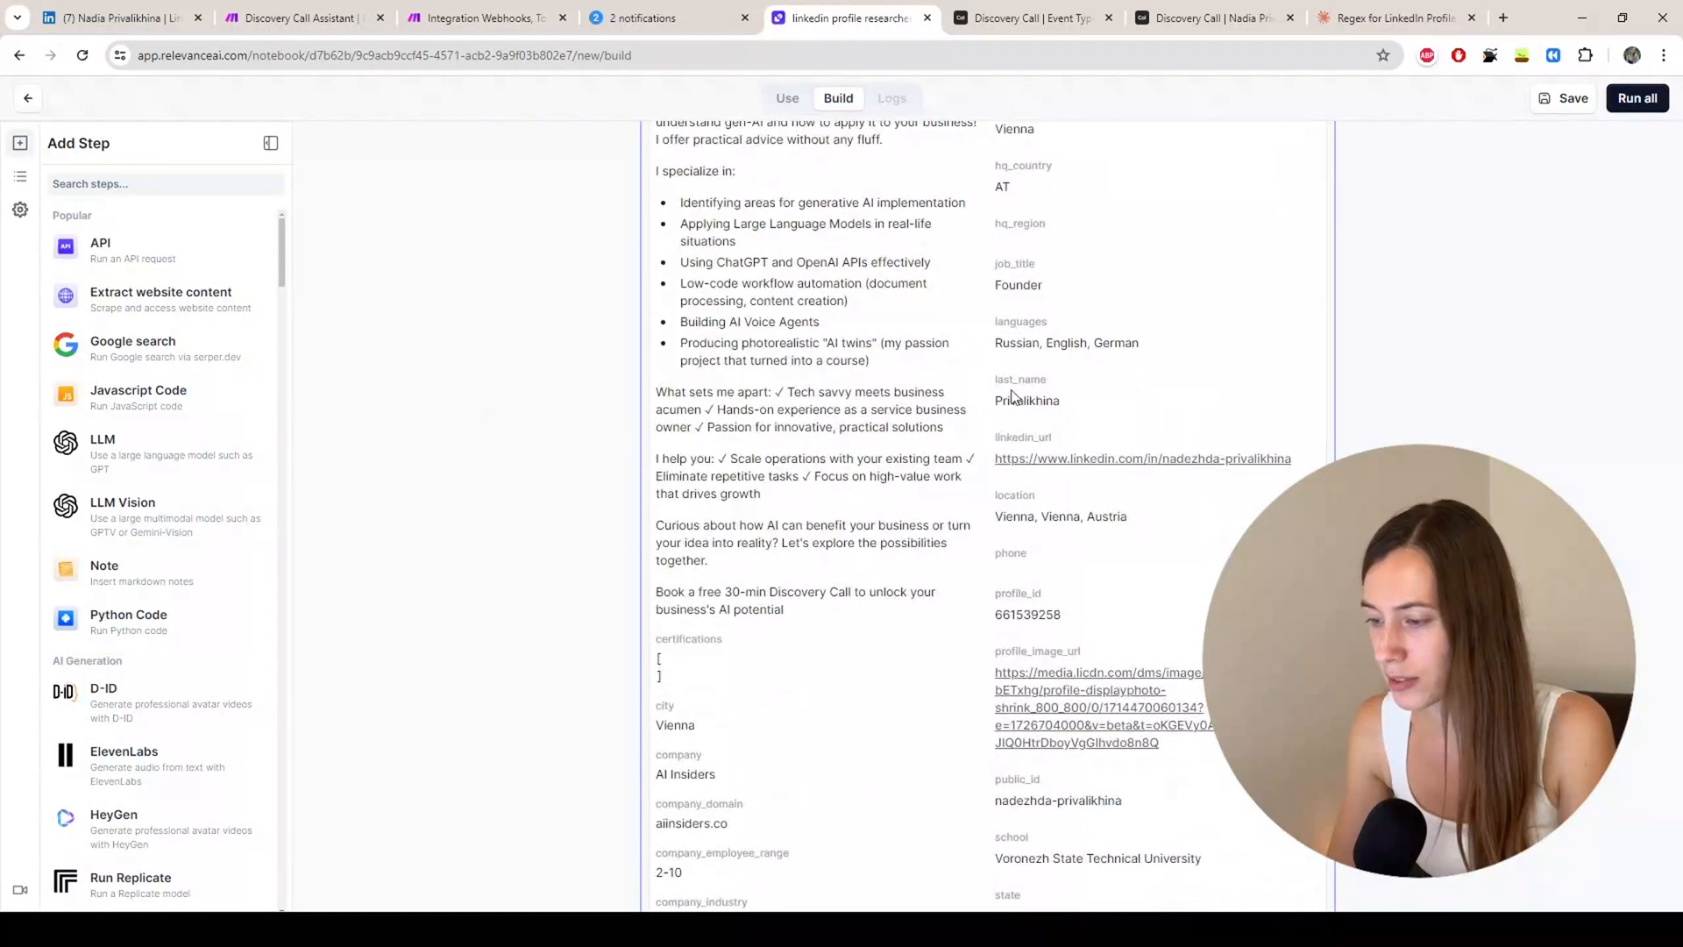
pyautogui.scroll(-3, 745, 420)
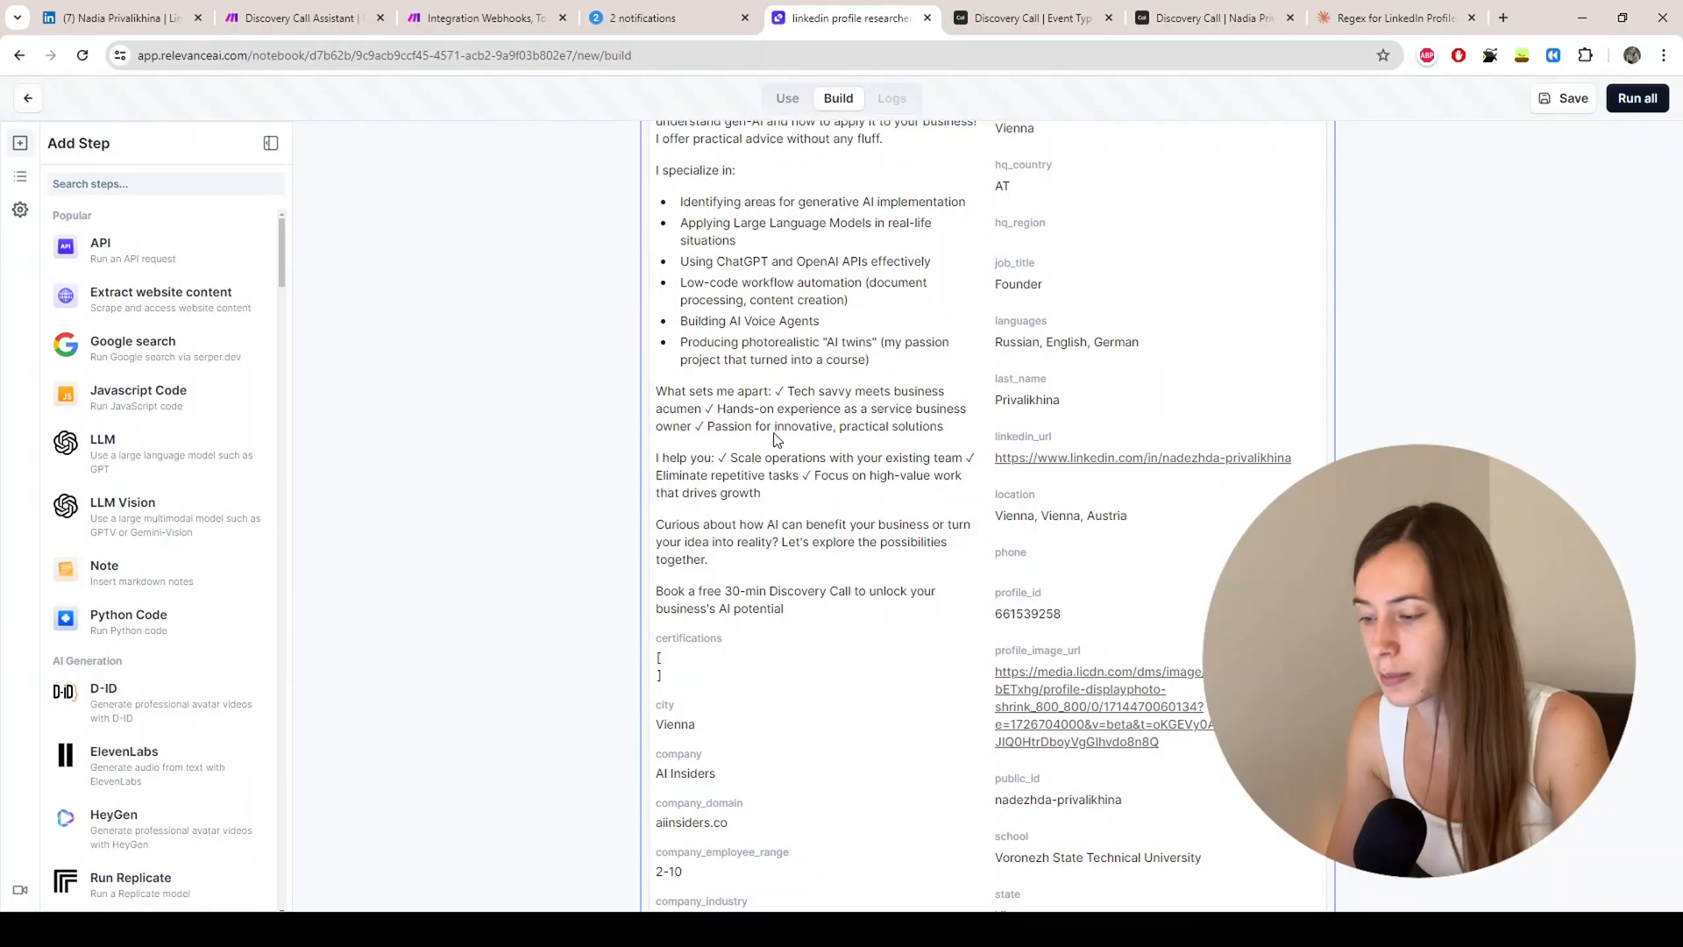
pyautogui.scroll(2, 925, 361)
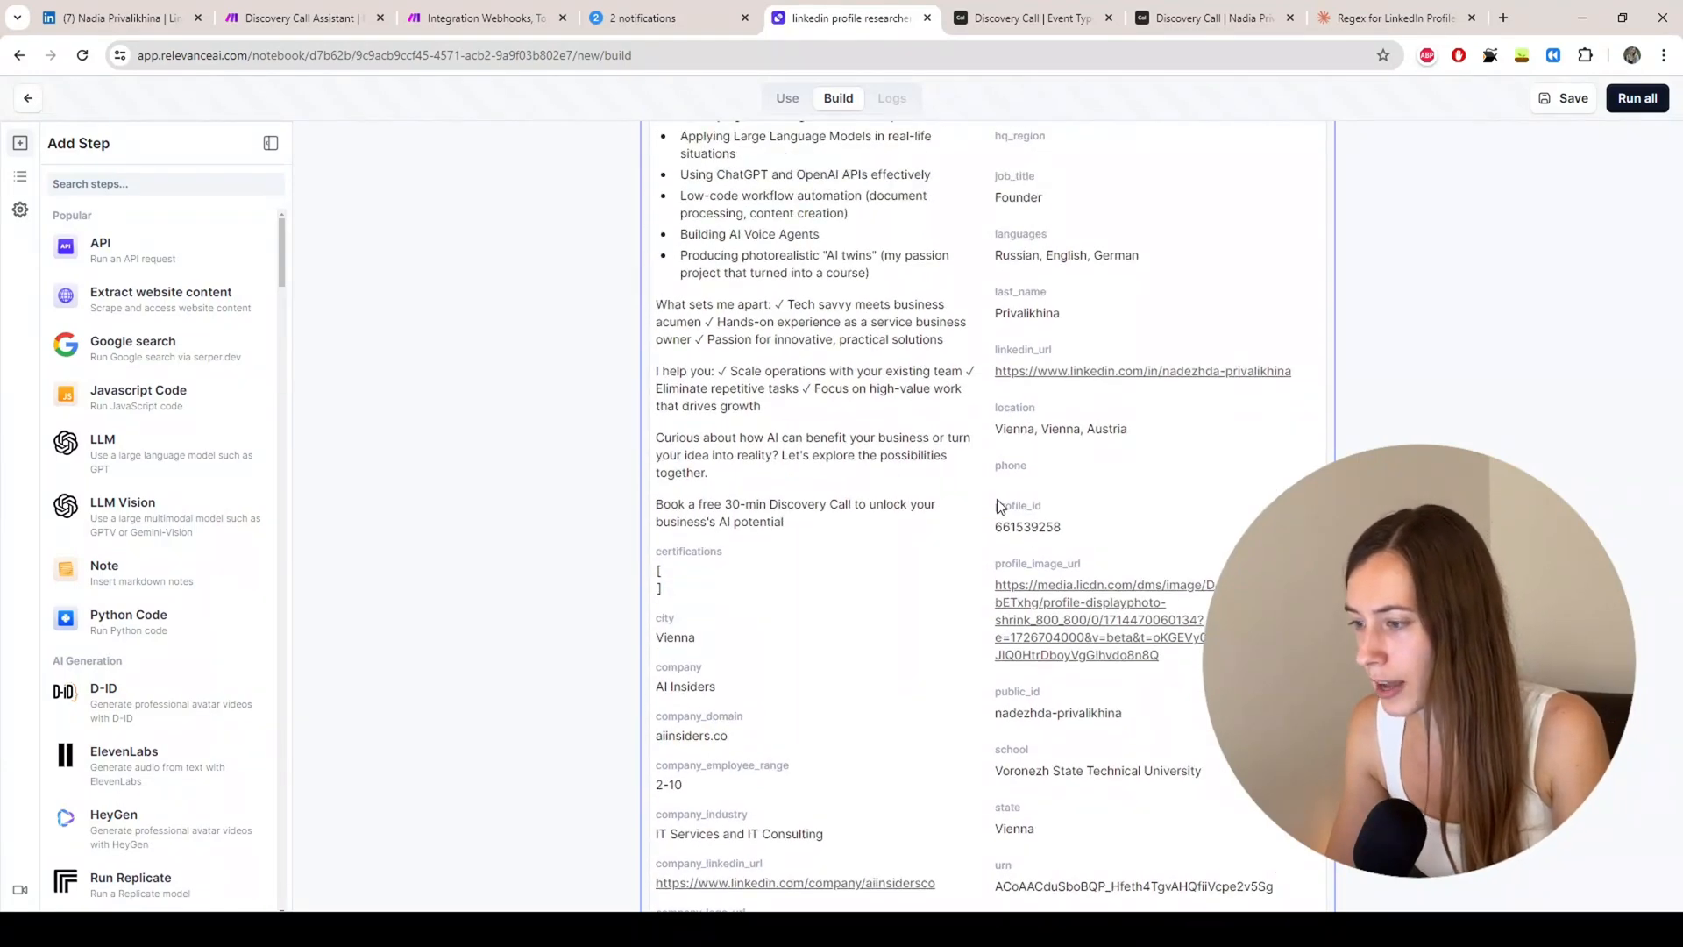
pyautogui.scroll(4, 973, 503)
pyautogui.scroll(-9, 911, 473)
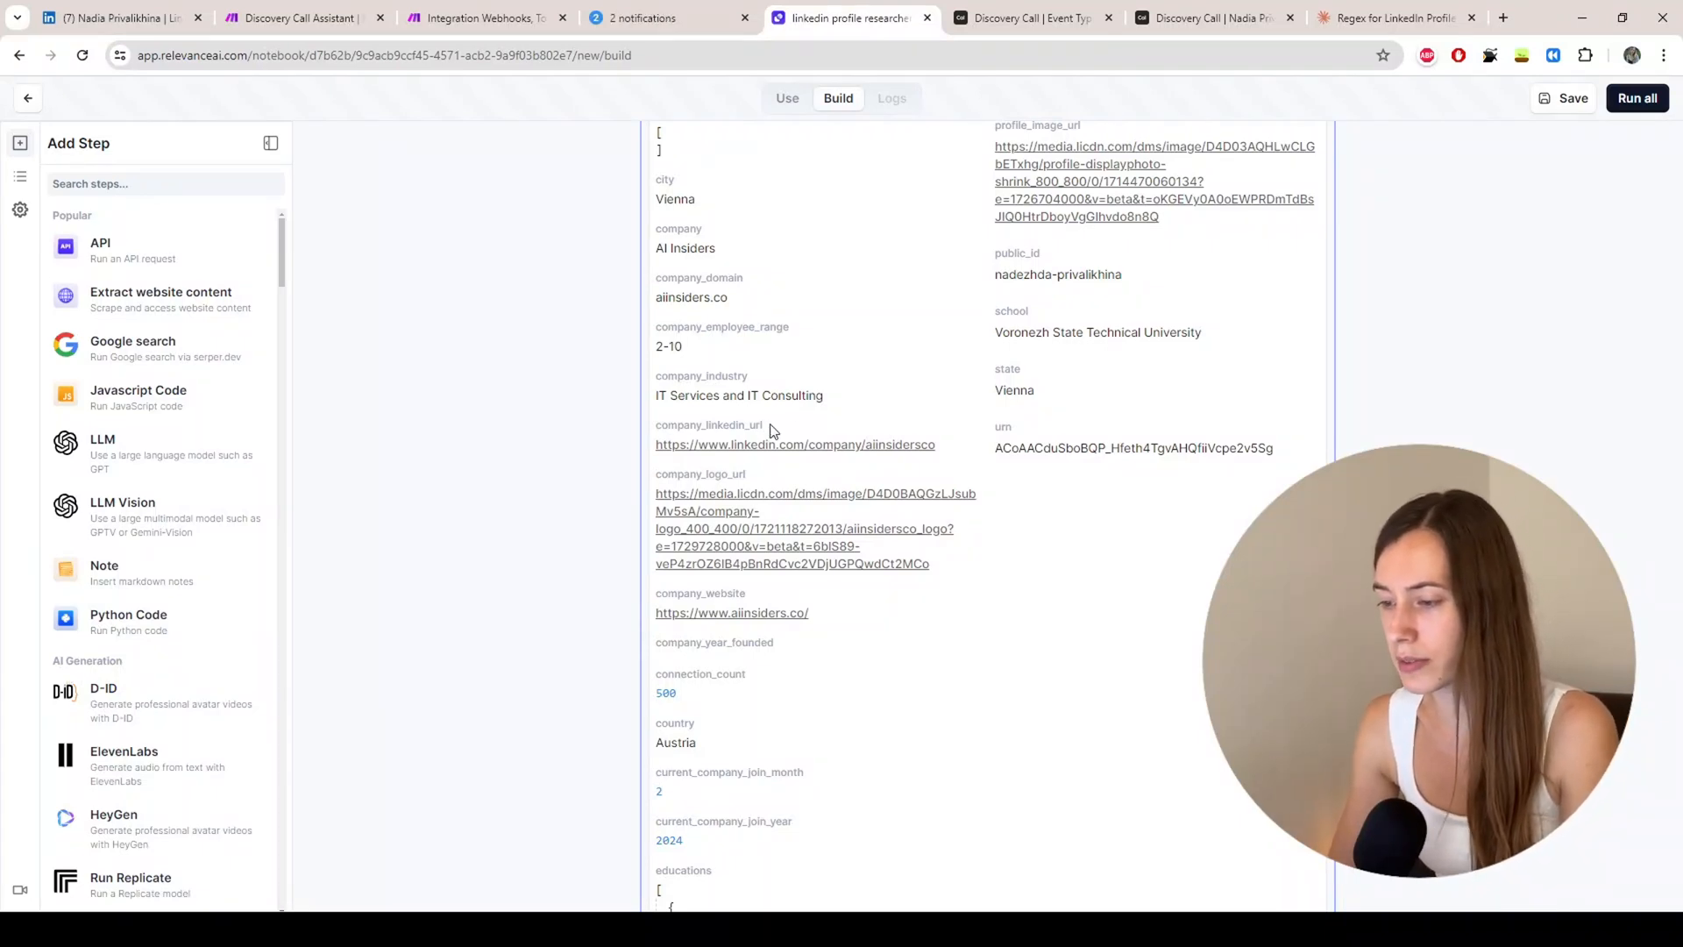
pyautogui.scroll(-10, 817, 396)
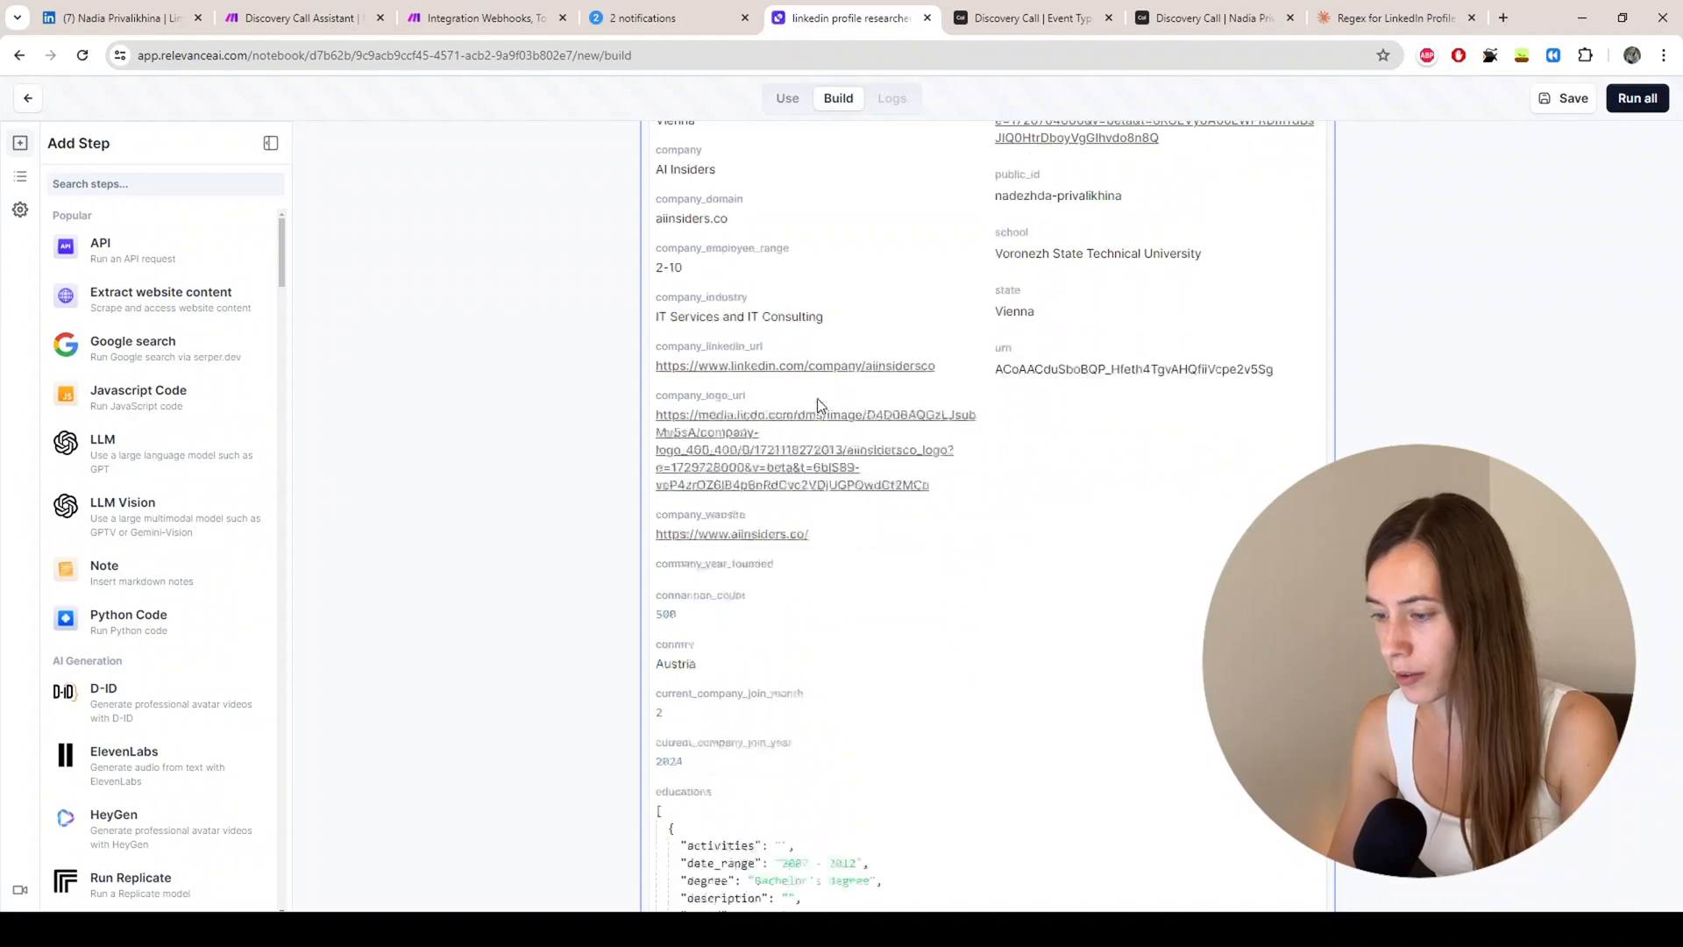
pyautogui.scroll(-15, 819, 396)
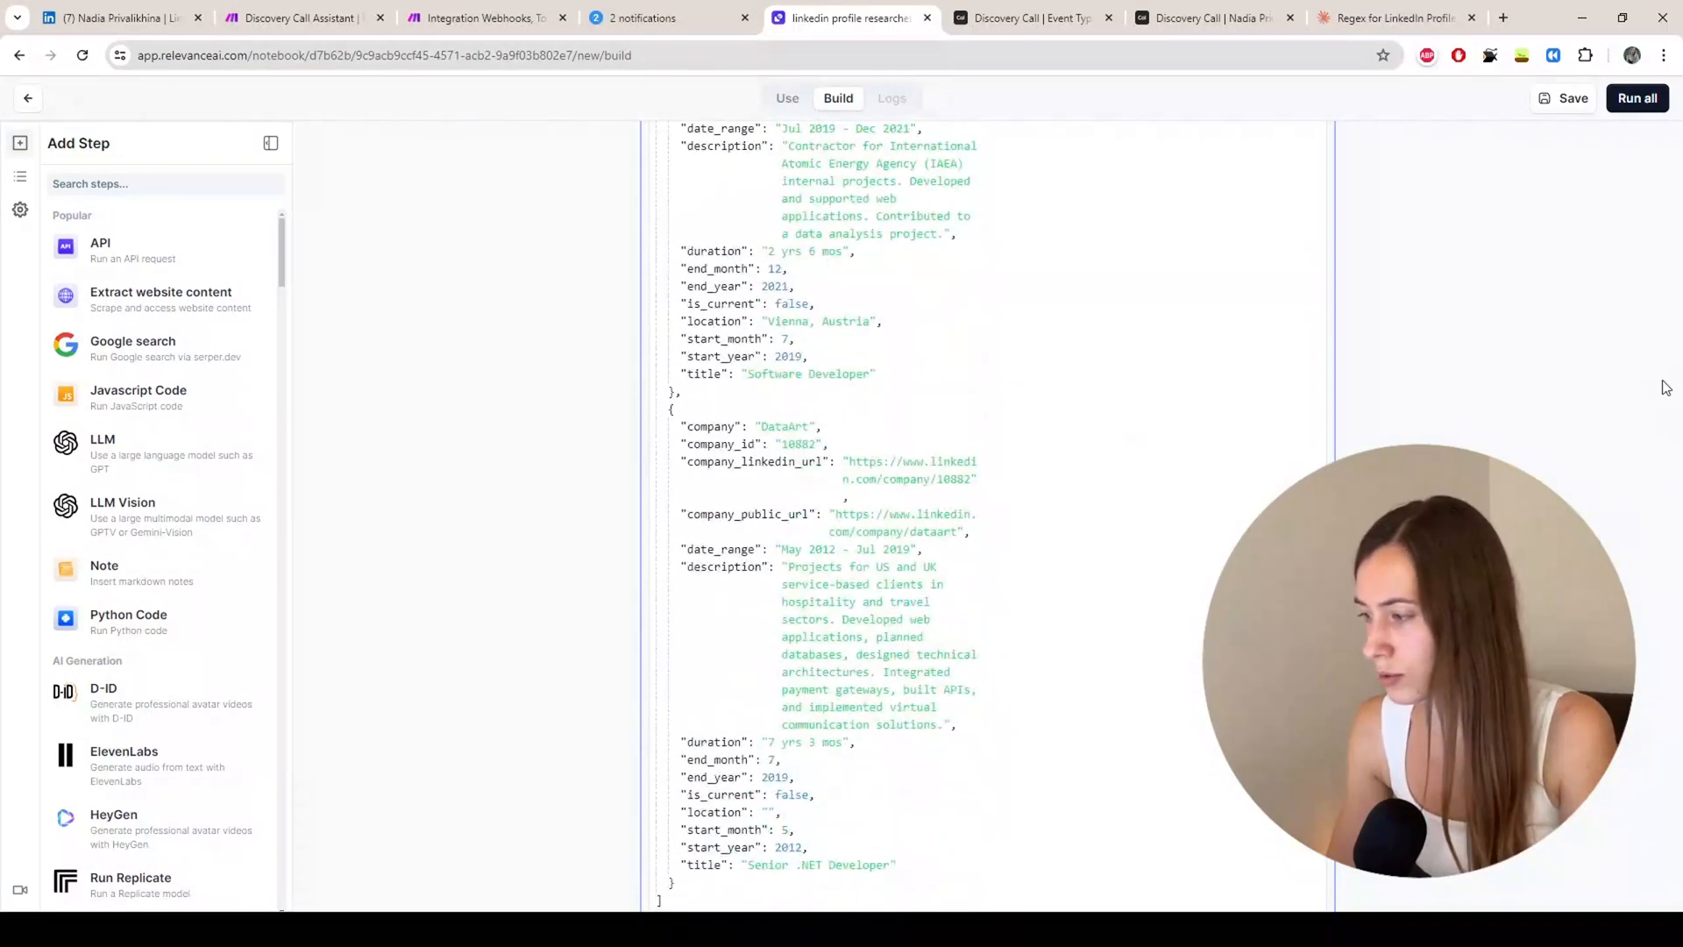
pyautogui.scroll(20, 1662, 382)
pyautogui.scroll(-6, 822, 453)
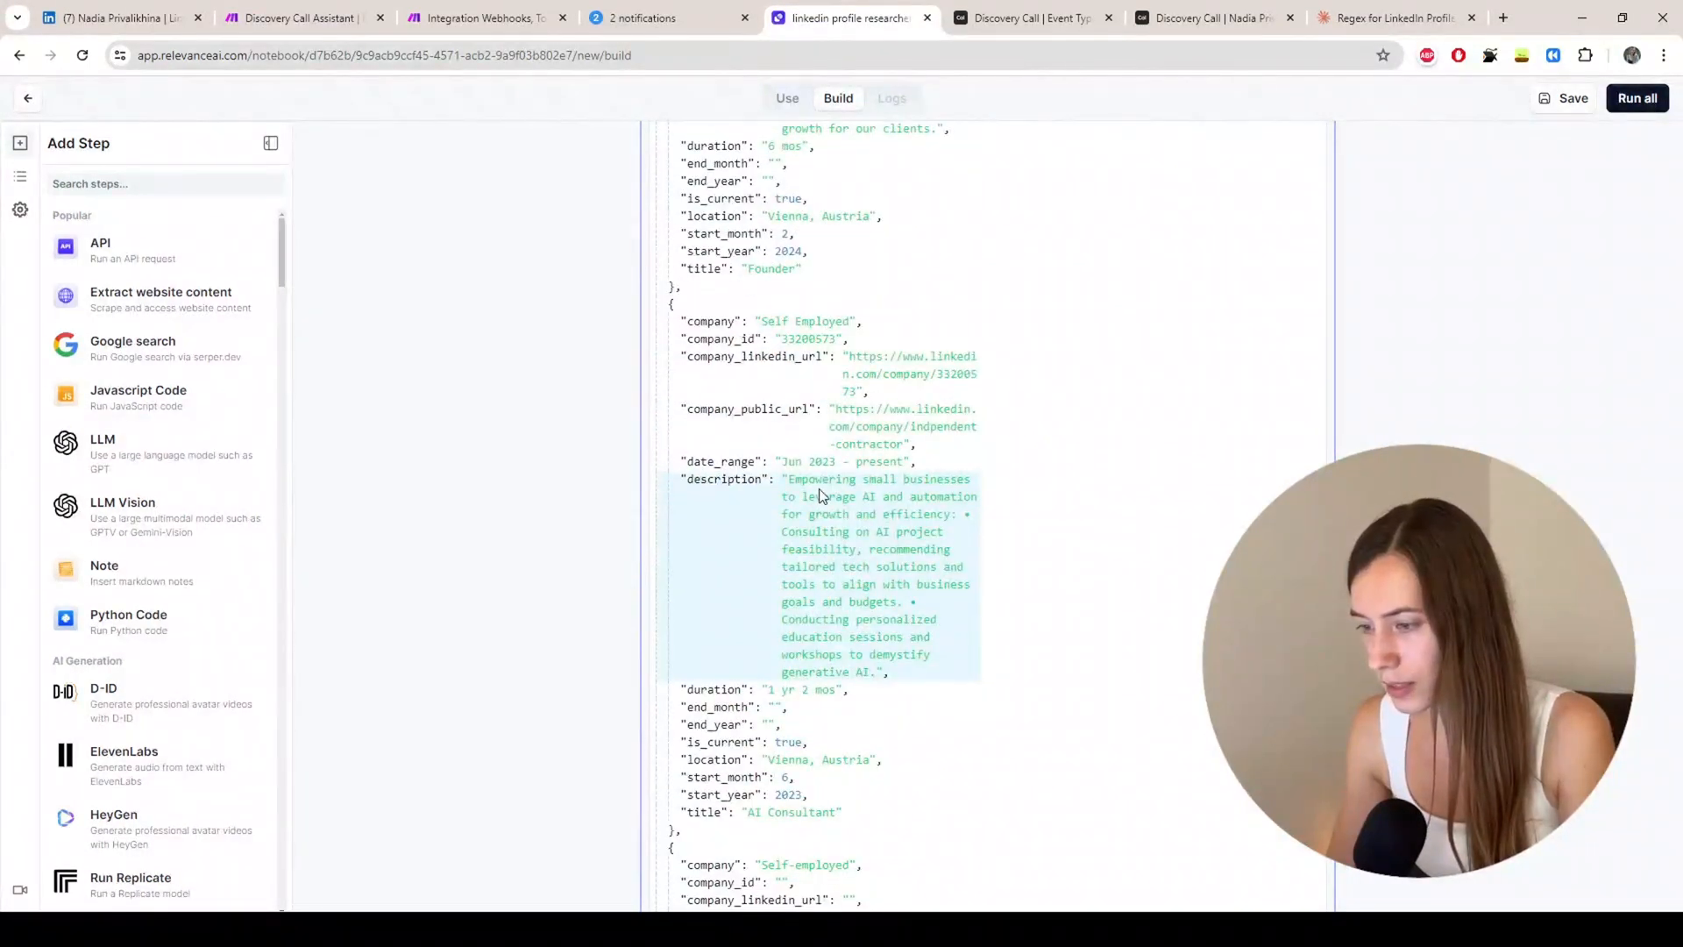
pyautogui.scroll(7, 820, 495)
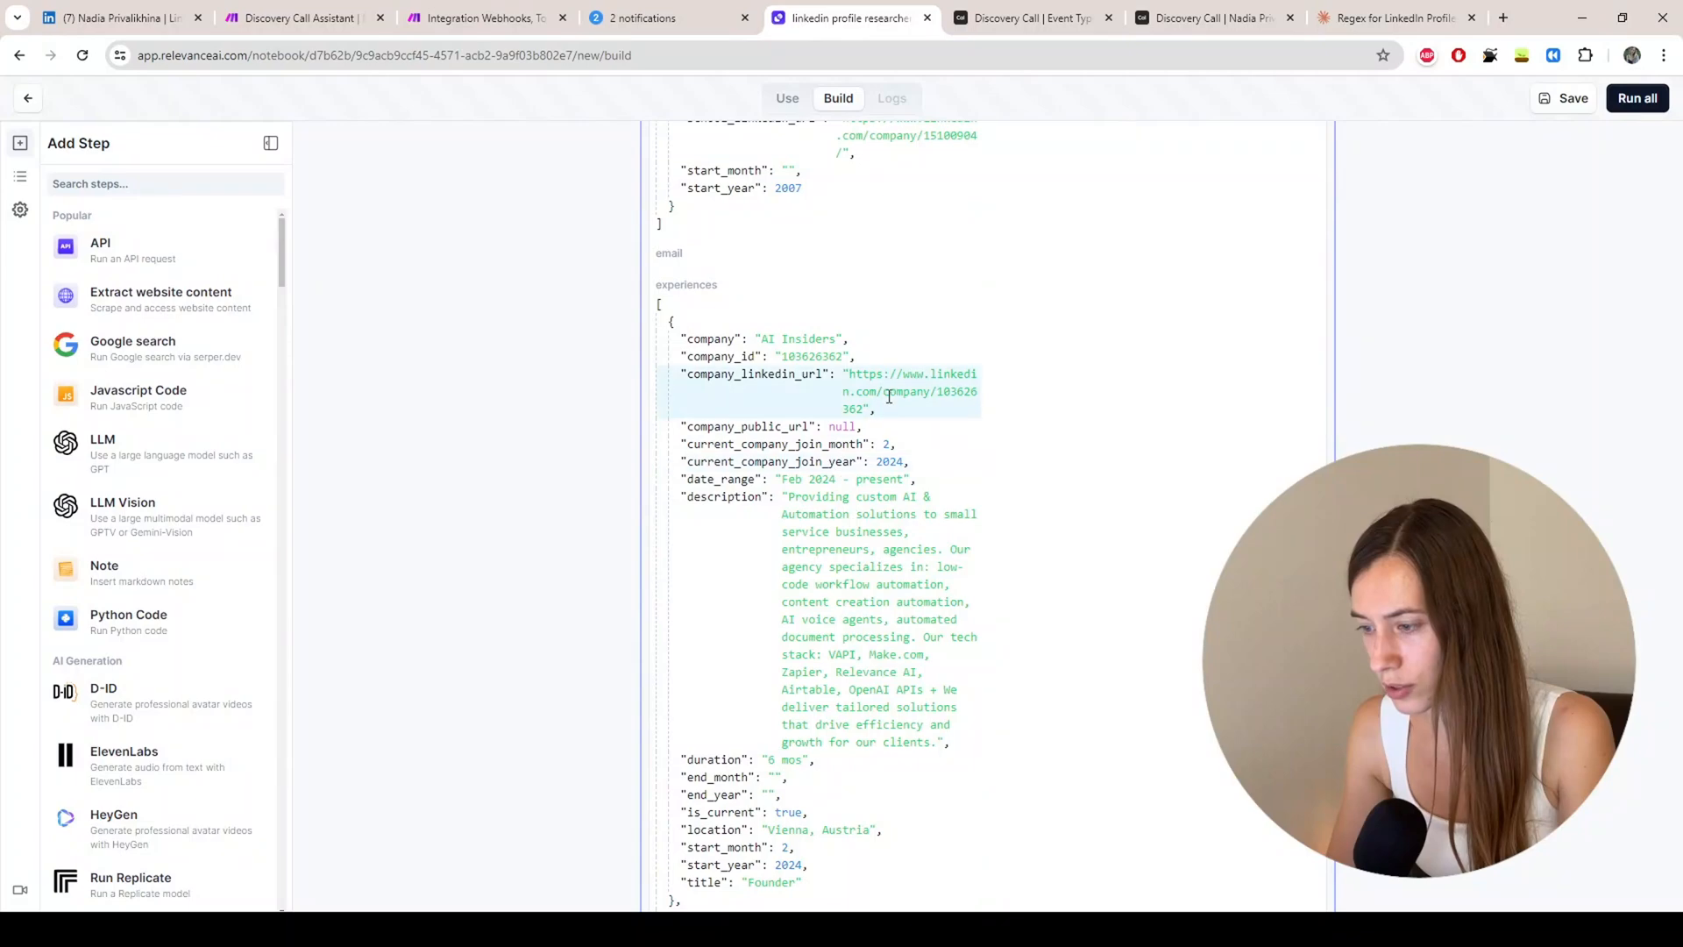
pyautogui.scroll(2, 889, 396)
pyautogui.scroll(-15, 764, 458)
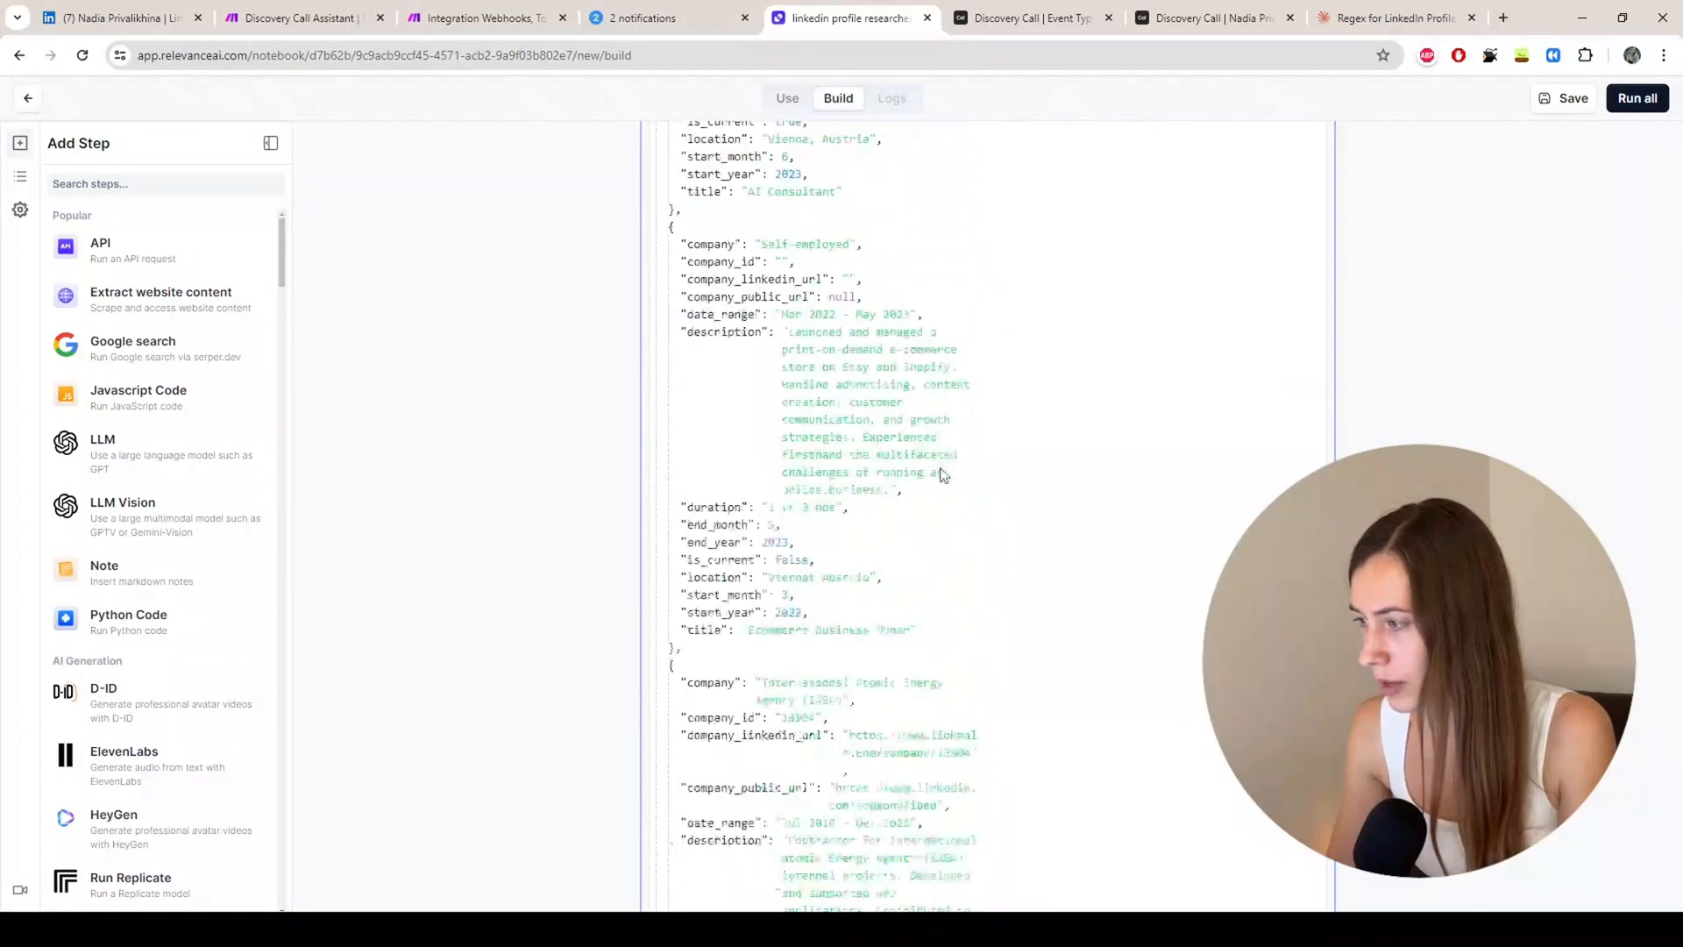
pyautogui.scroll(-12, 941, 474)
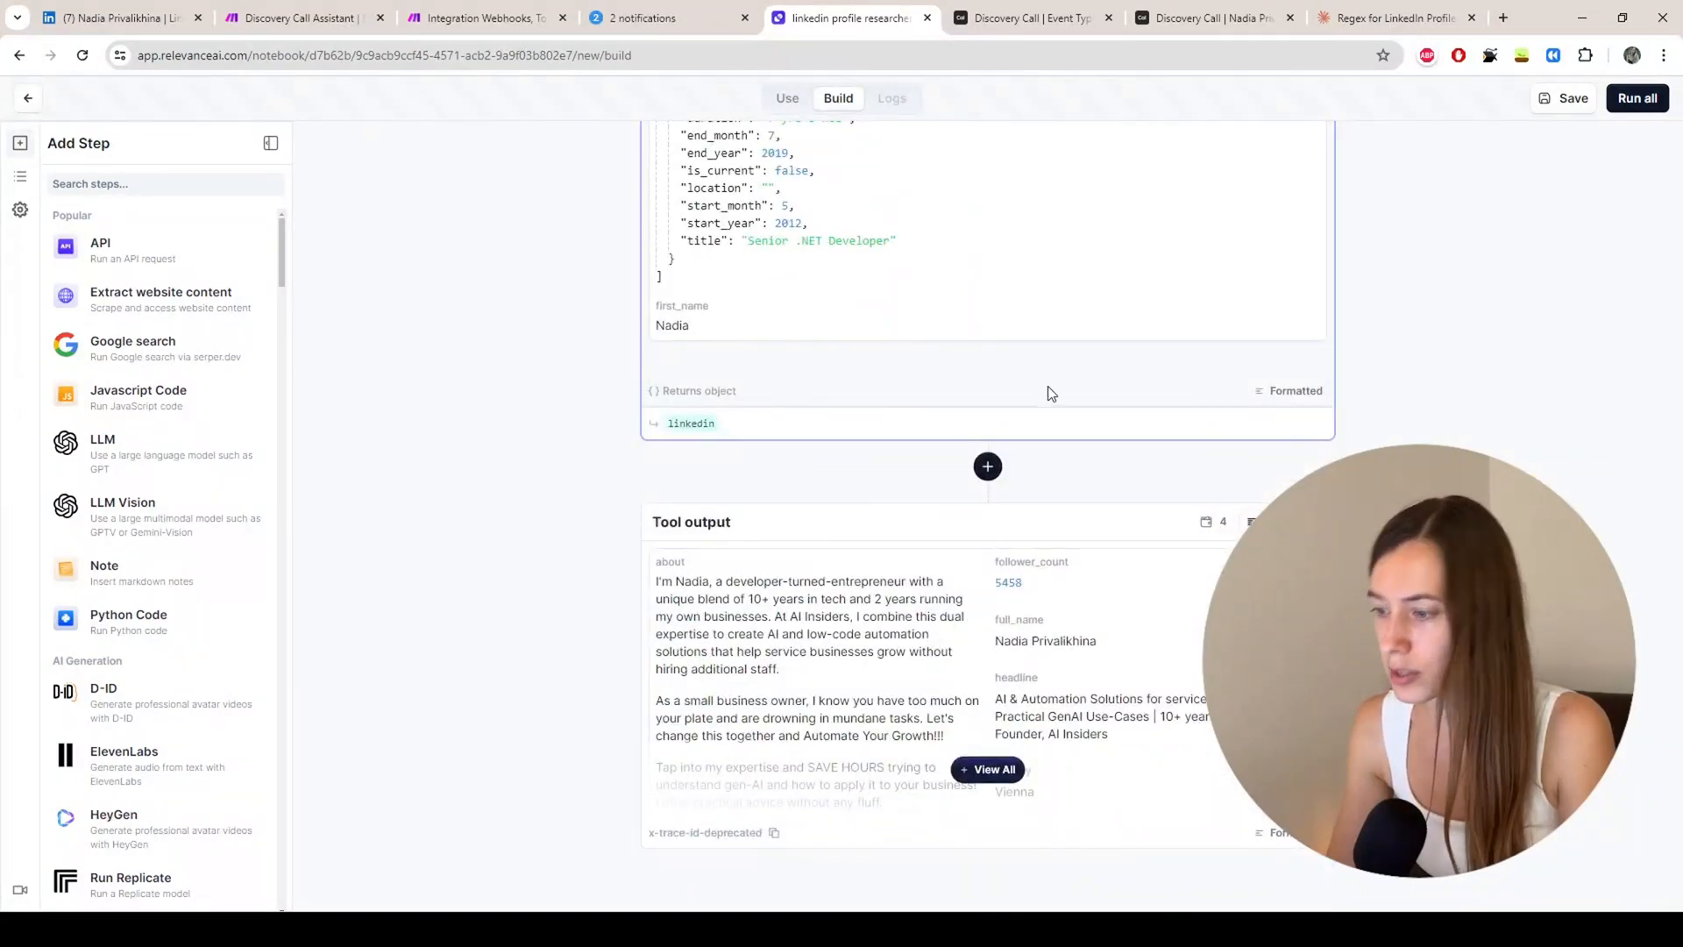
# Step: Add another 'Get a LinkedIn Profile/Company and Posts' step to the tool
pyautogui.click(988, 467)
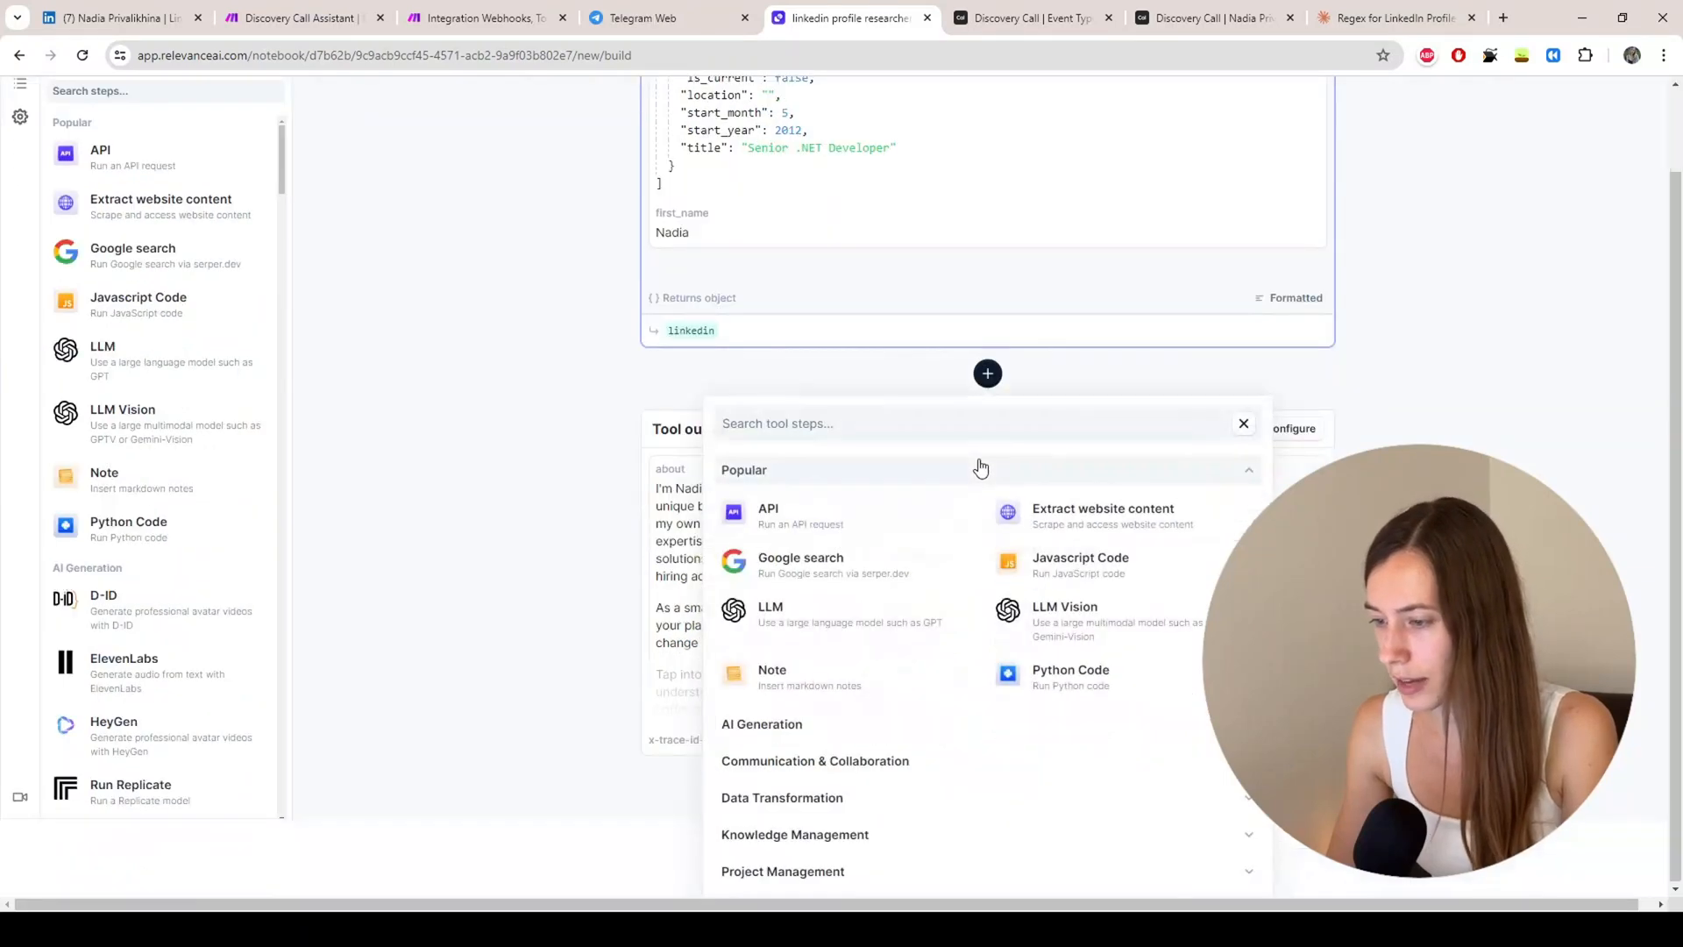
pyautogui.click(806, 422)
pyautogui.write('linked')
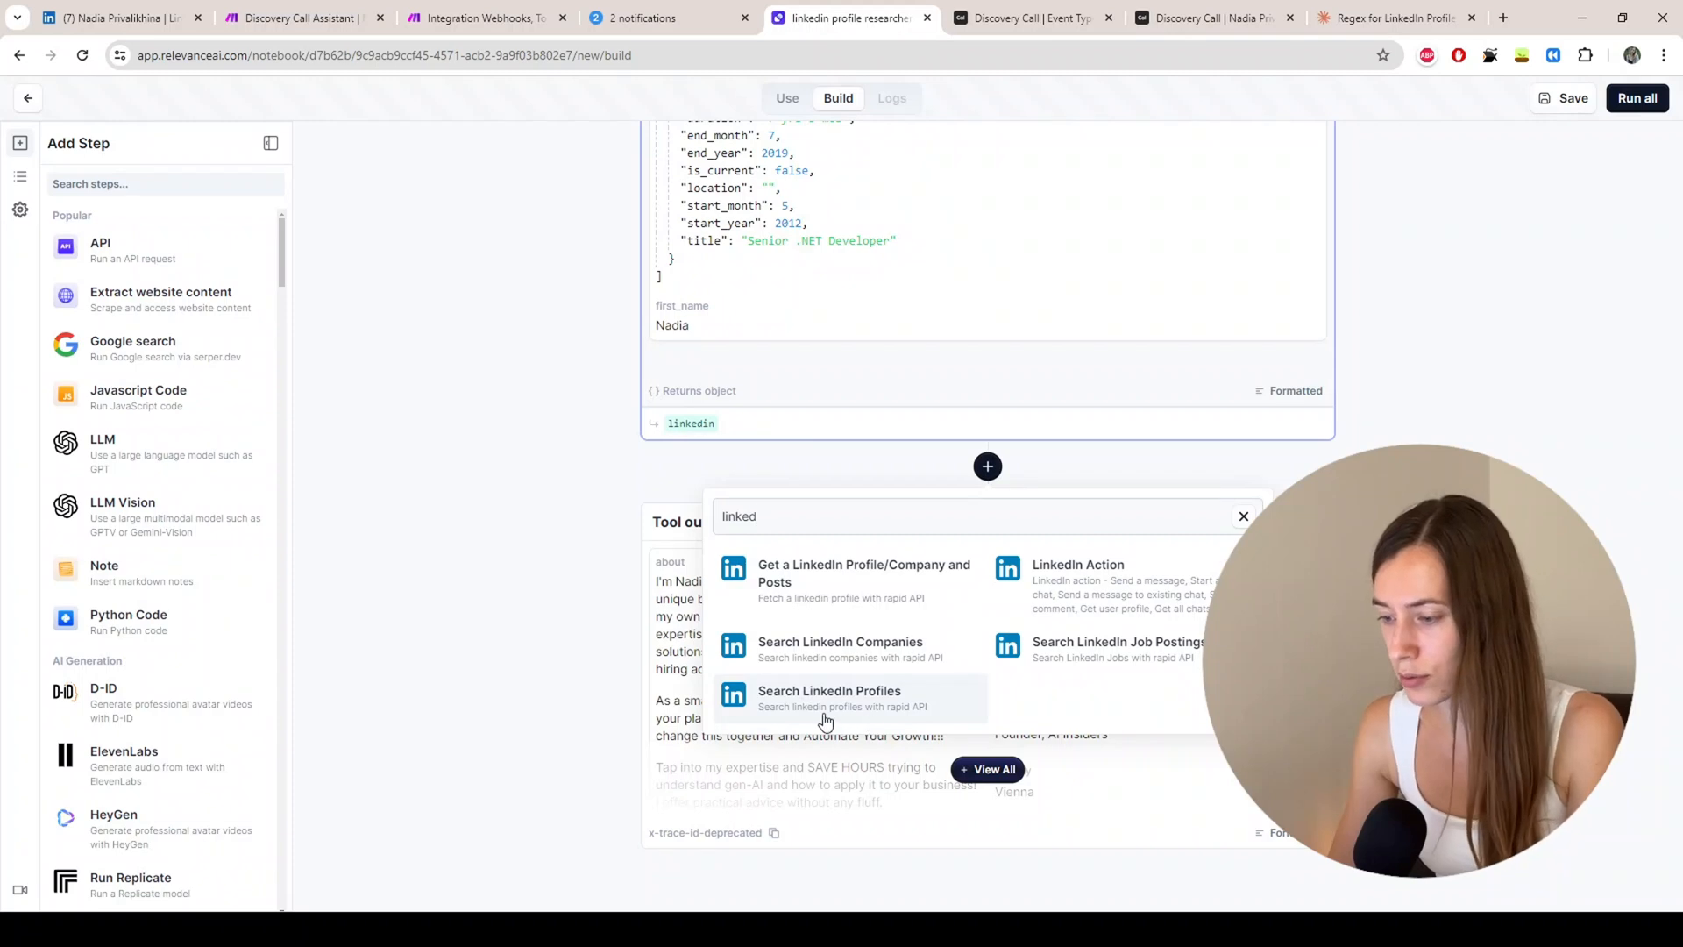
pyautogui.click(821, 585)
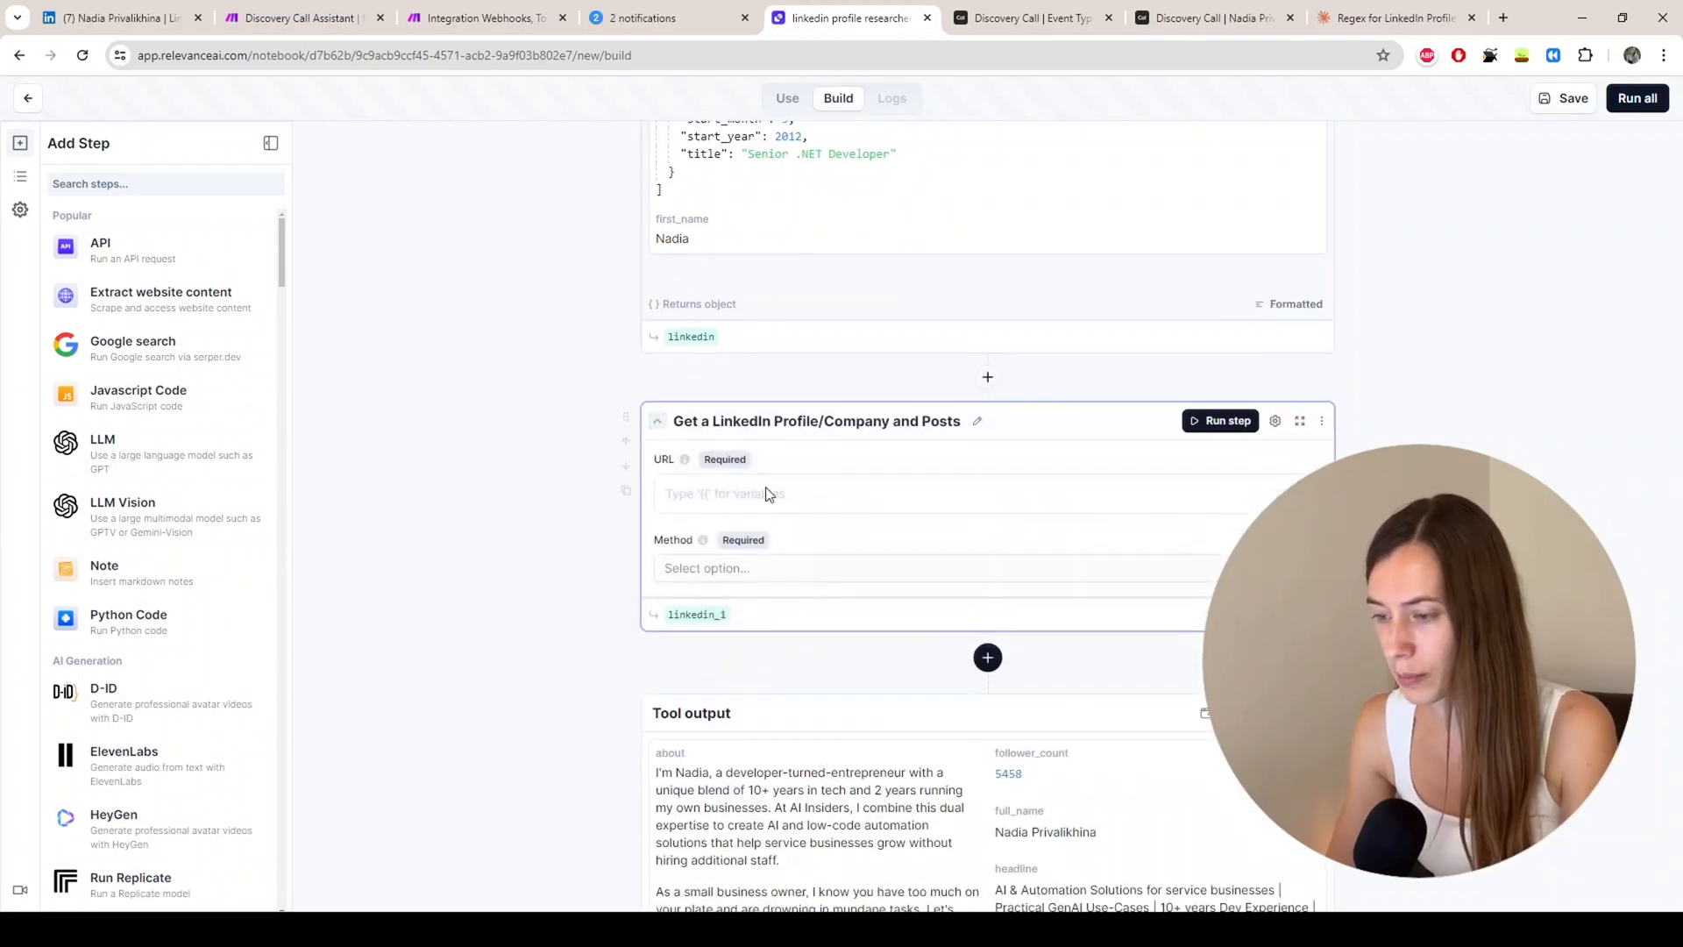
# Step: Set the new step's URL to {{linkedin.data.company_linkedin_url}}
pyautogui.click(720, 506)
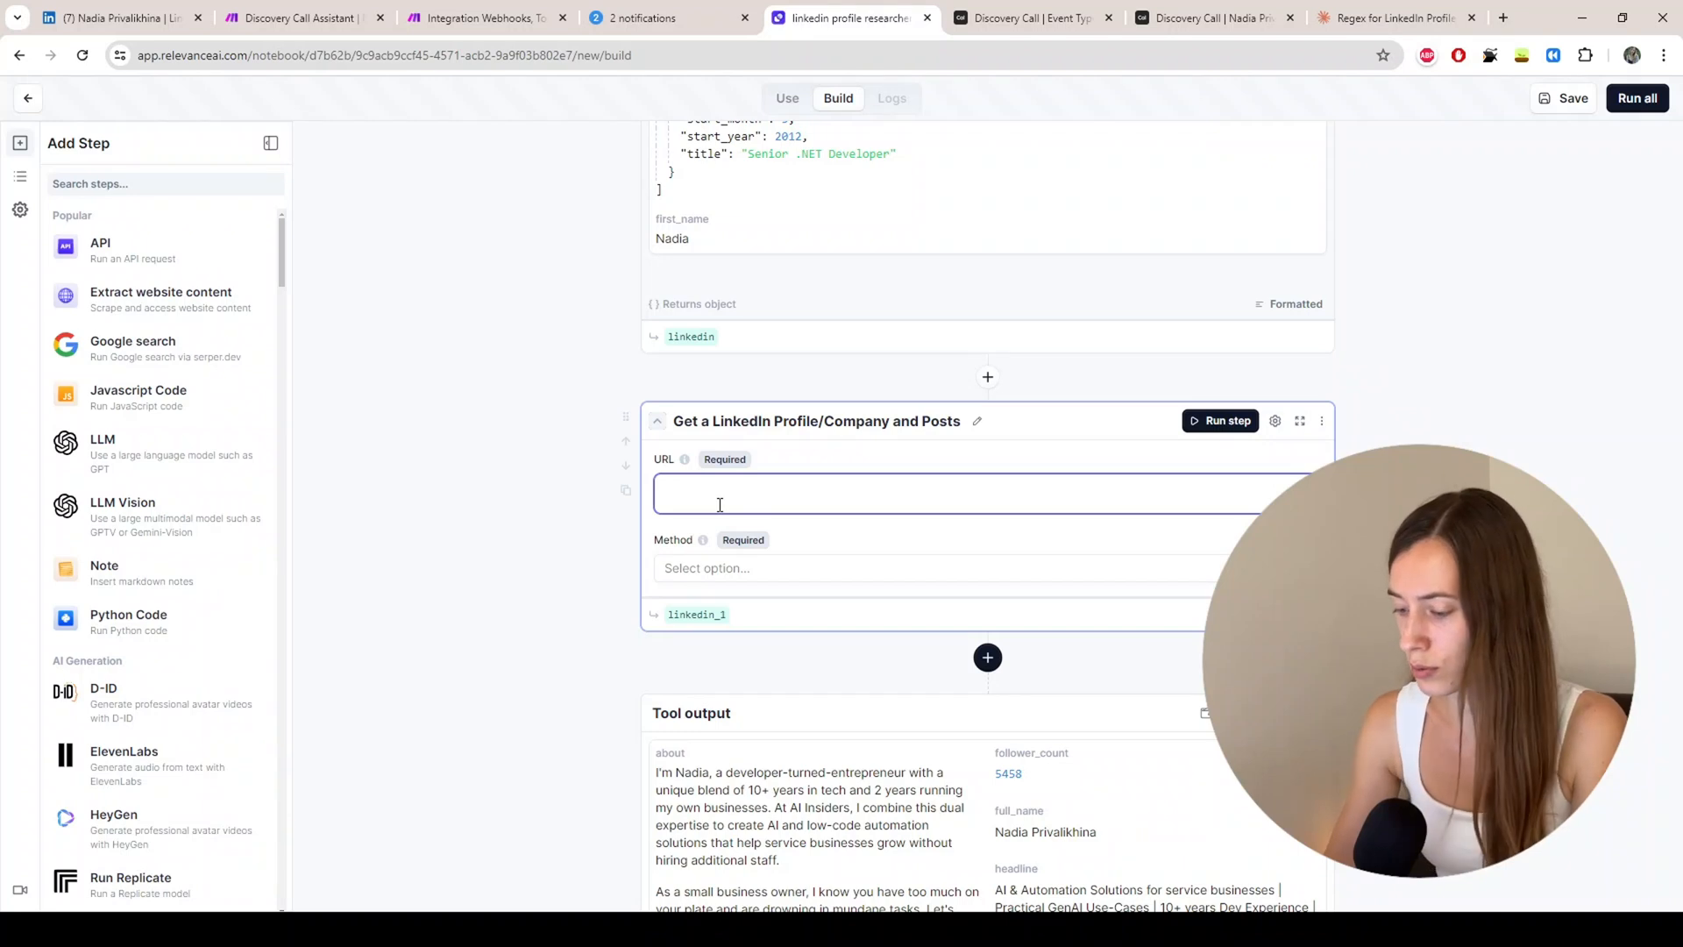
pyautogui.write('{{')
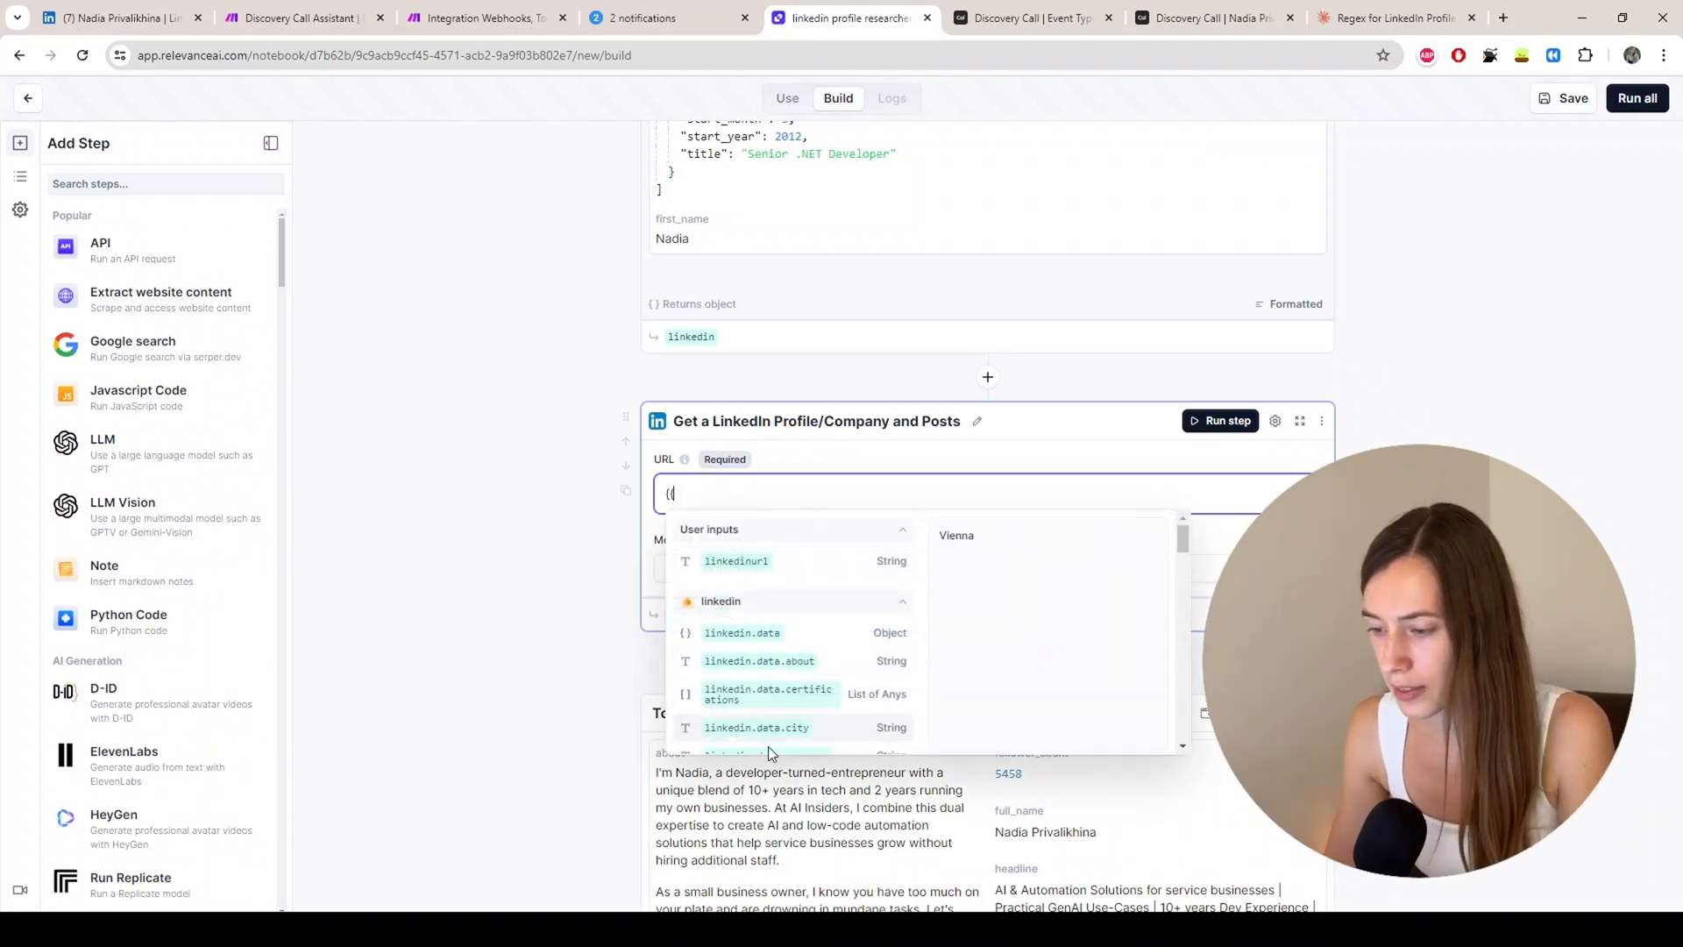
pyautogui.scroll(-1, 782, 618)
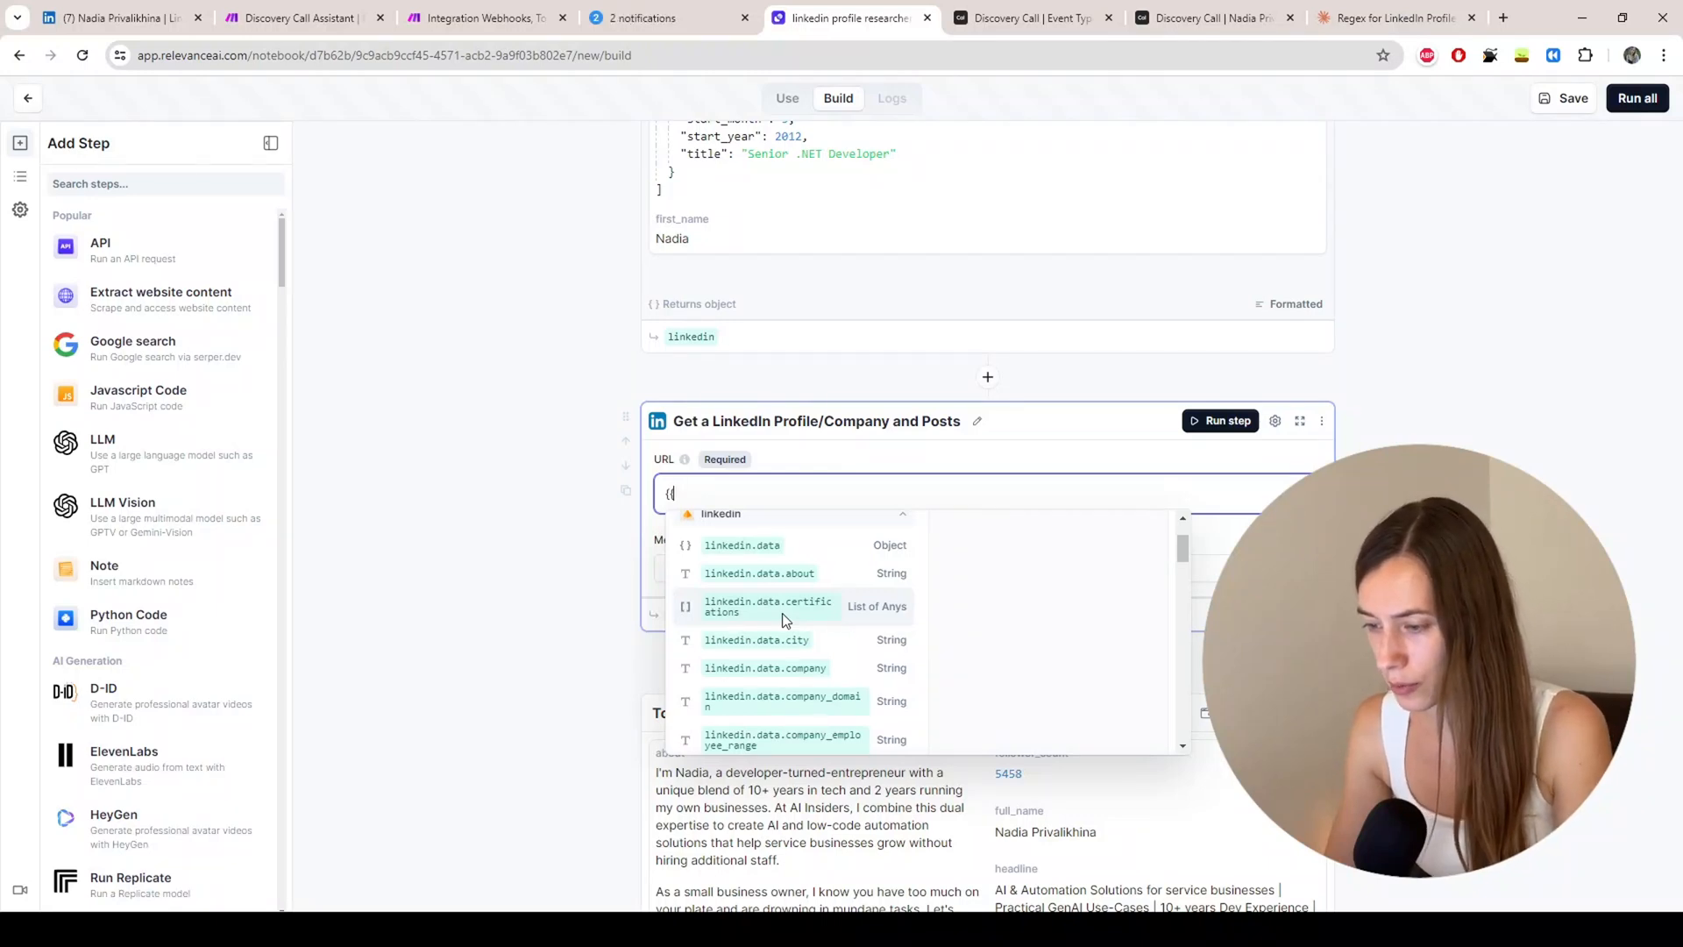
pyautogui.scroll(-3, 785, 619)
pyautogui.scroll(3, 802, 675)
pyautogui.scroll(-2, 796, 701)
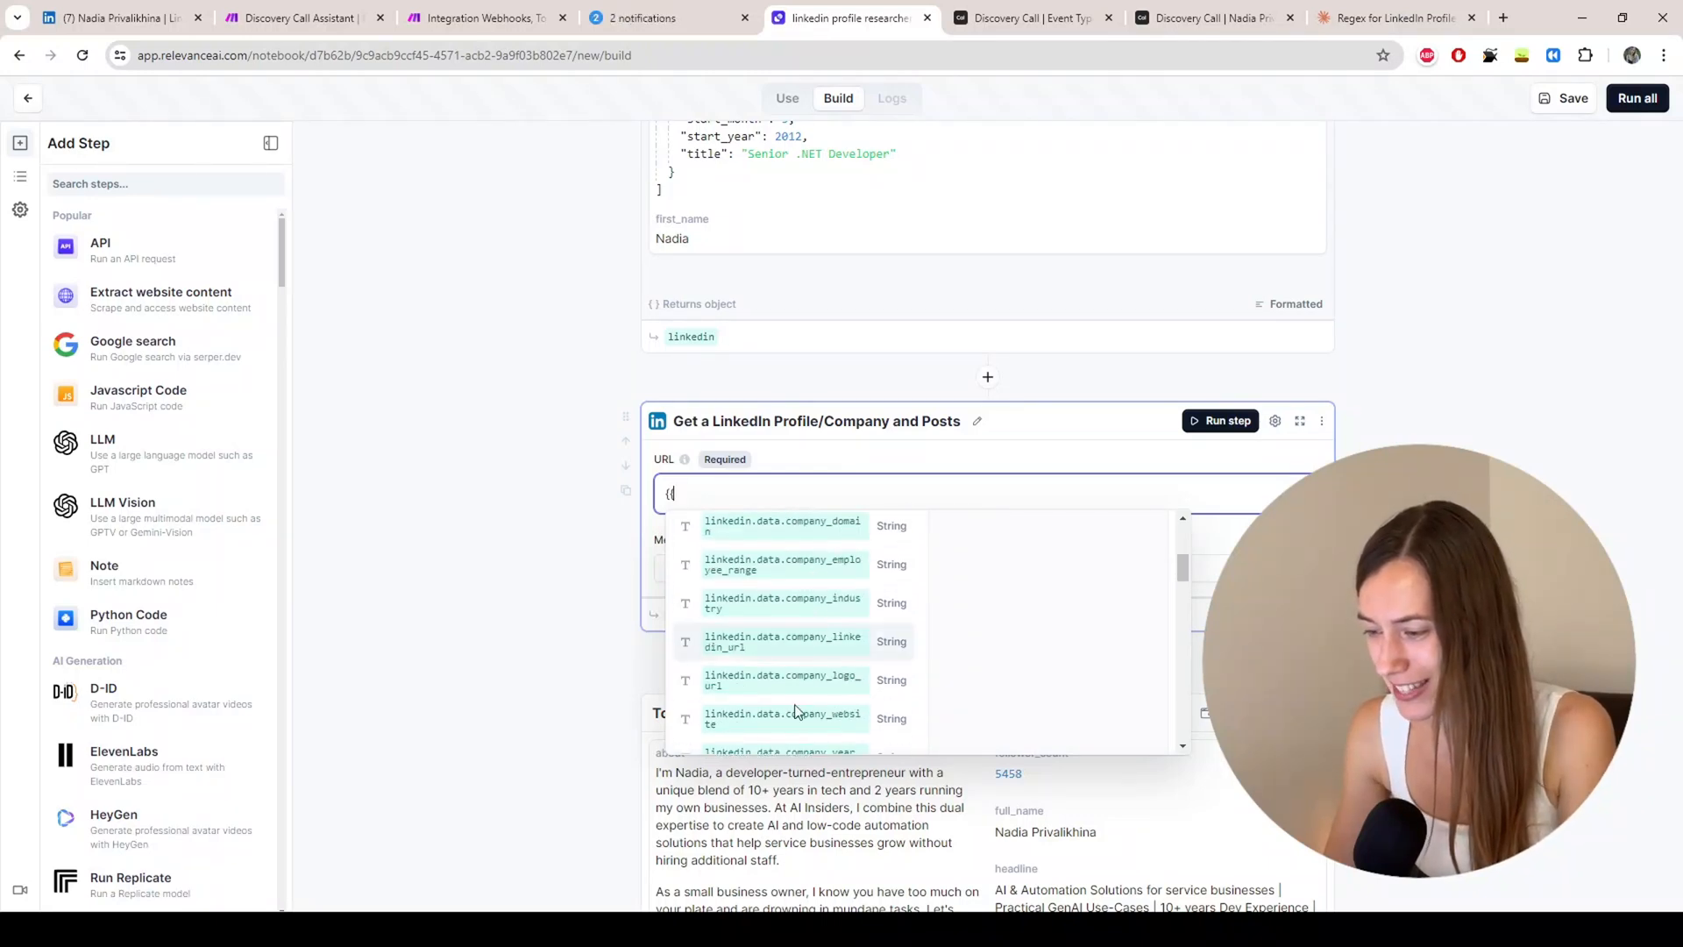
pyautogui.click(792, 649)
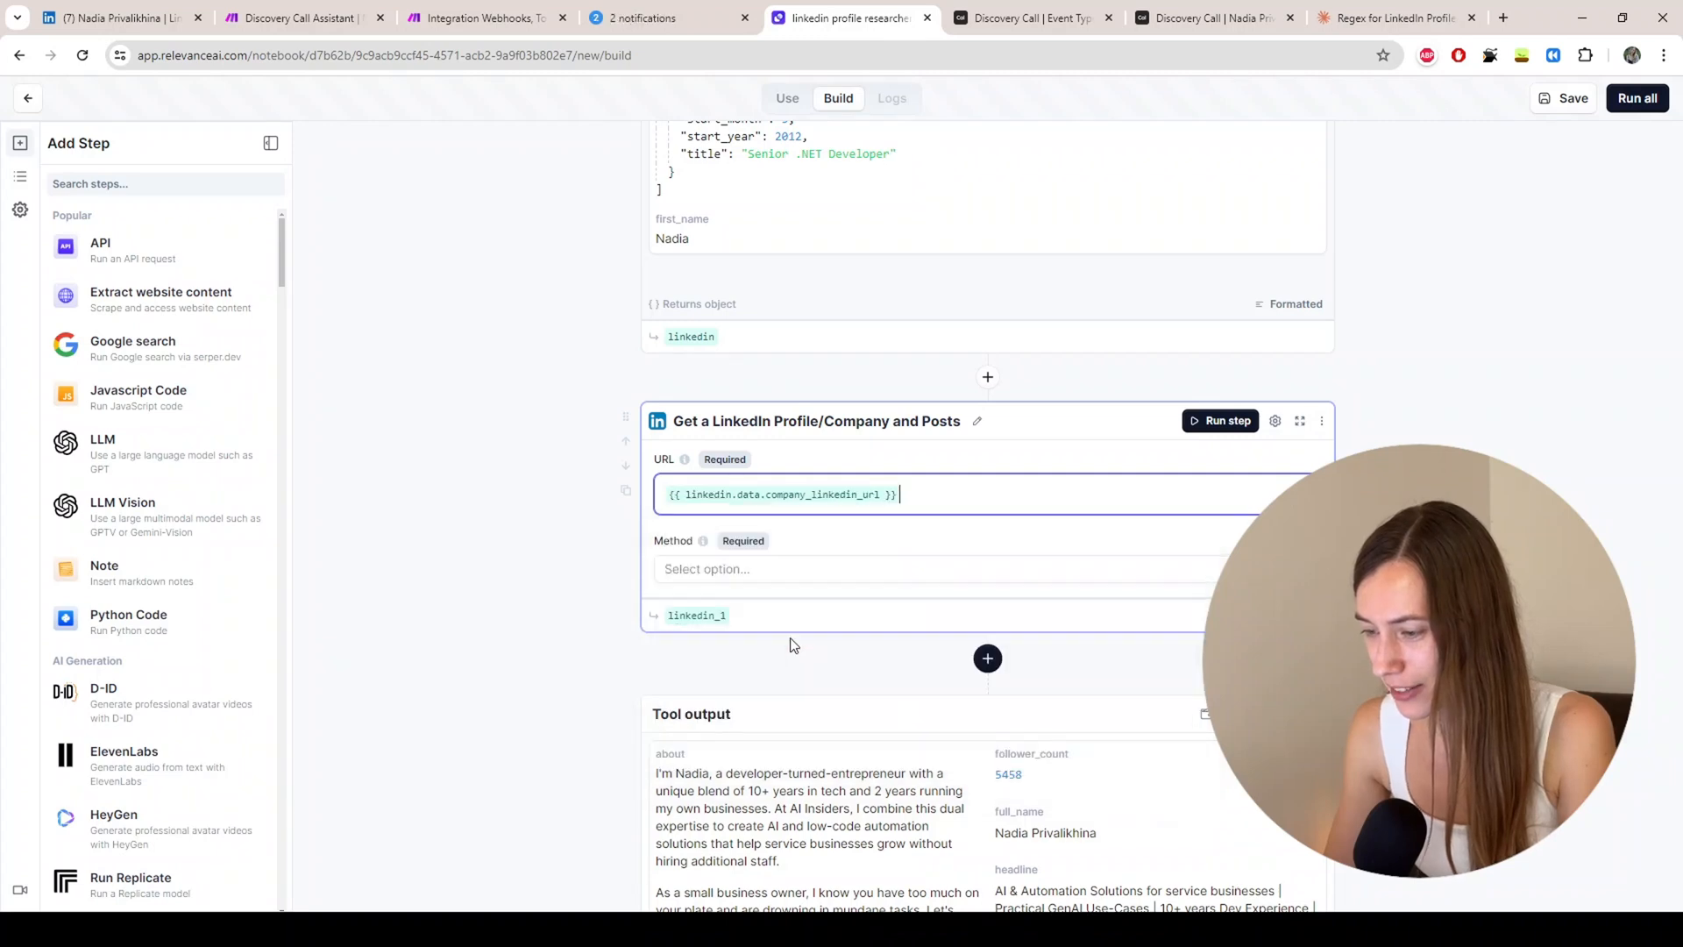
# Step: Set the method to Get Company Profile and rename the output to companydata
pyautogui.click(755, 570)
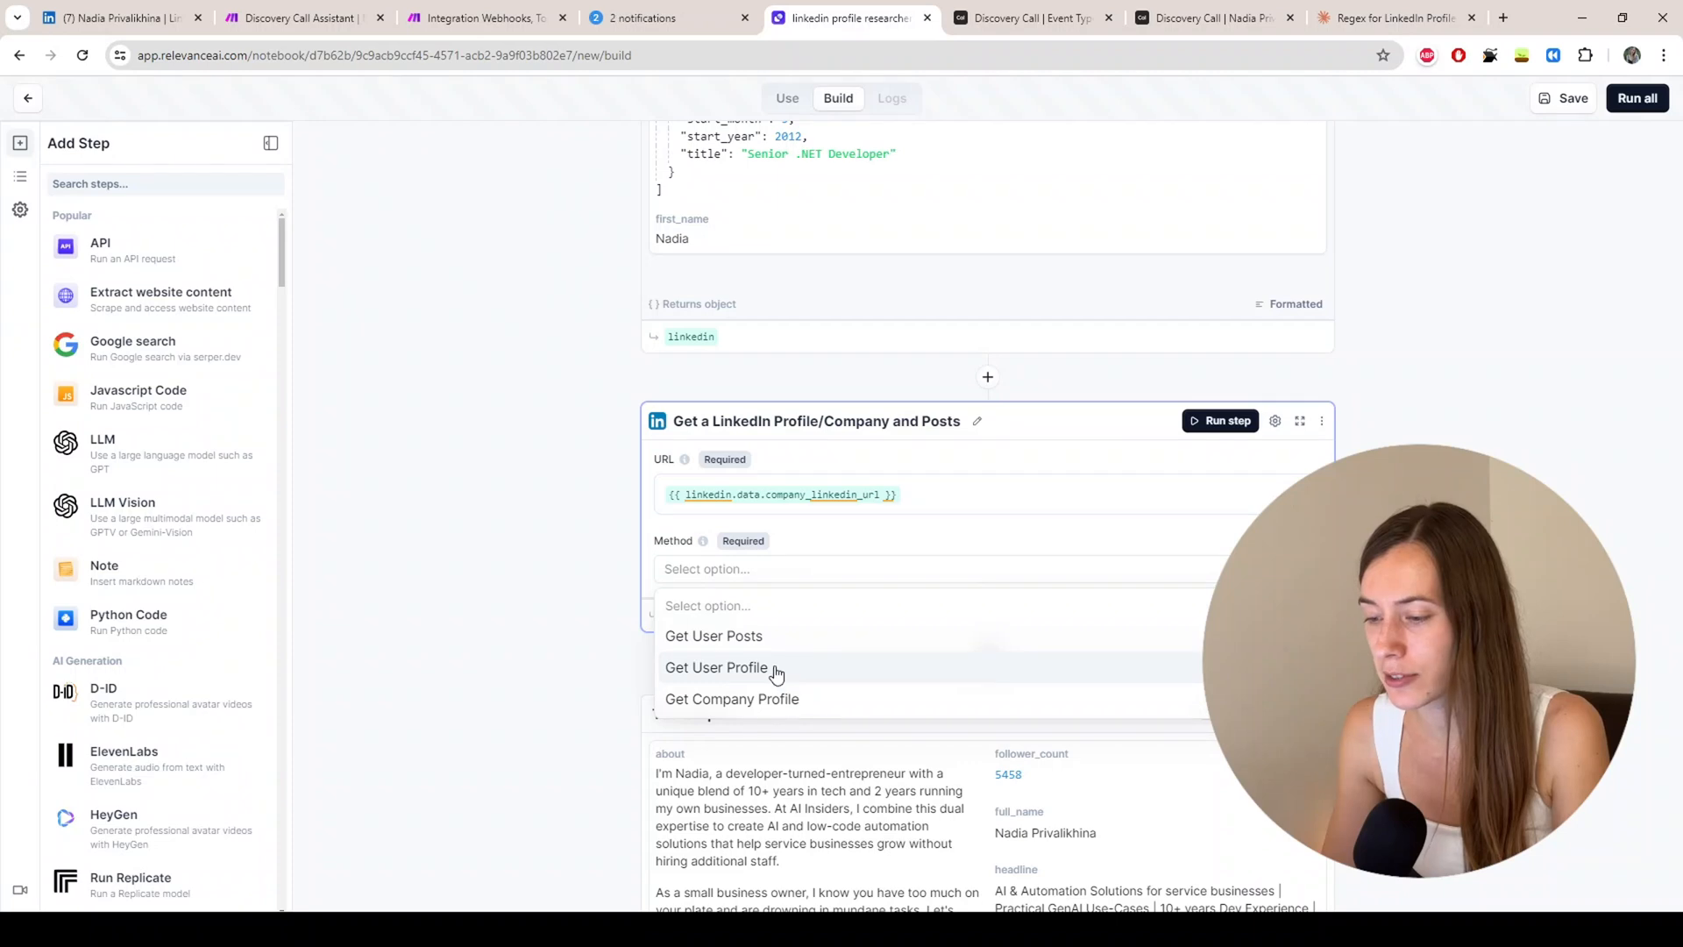
pyautogui.click(778, 698)
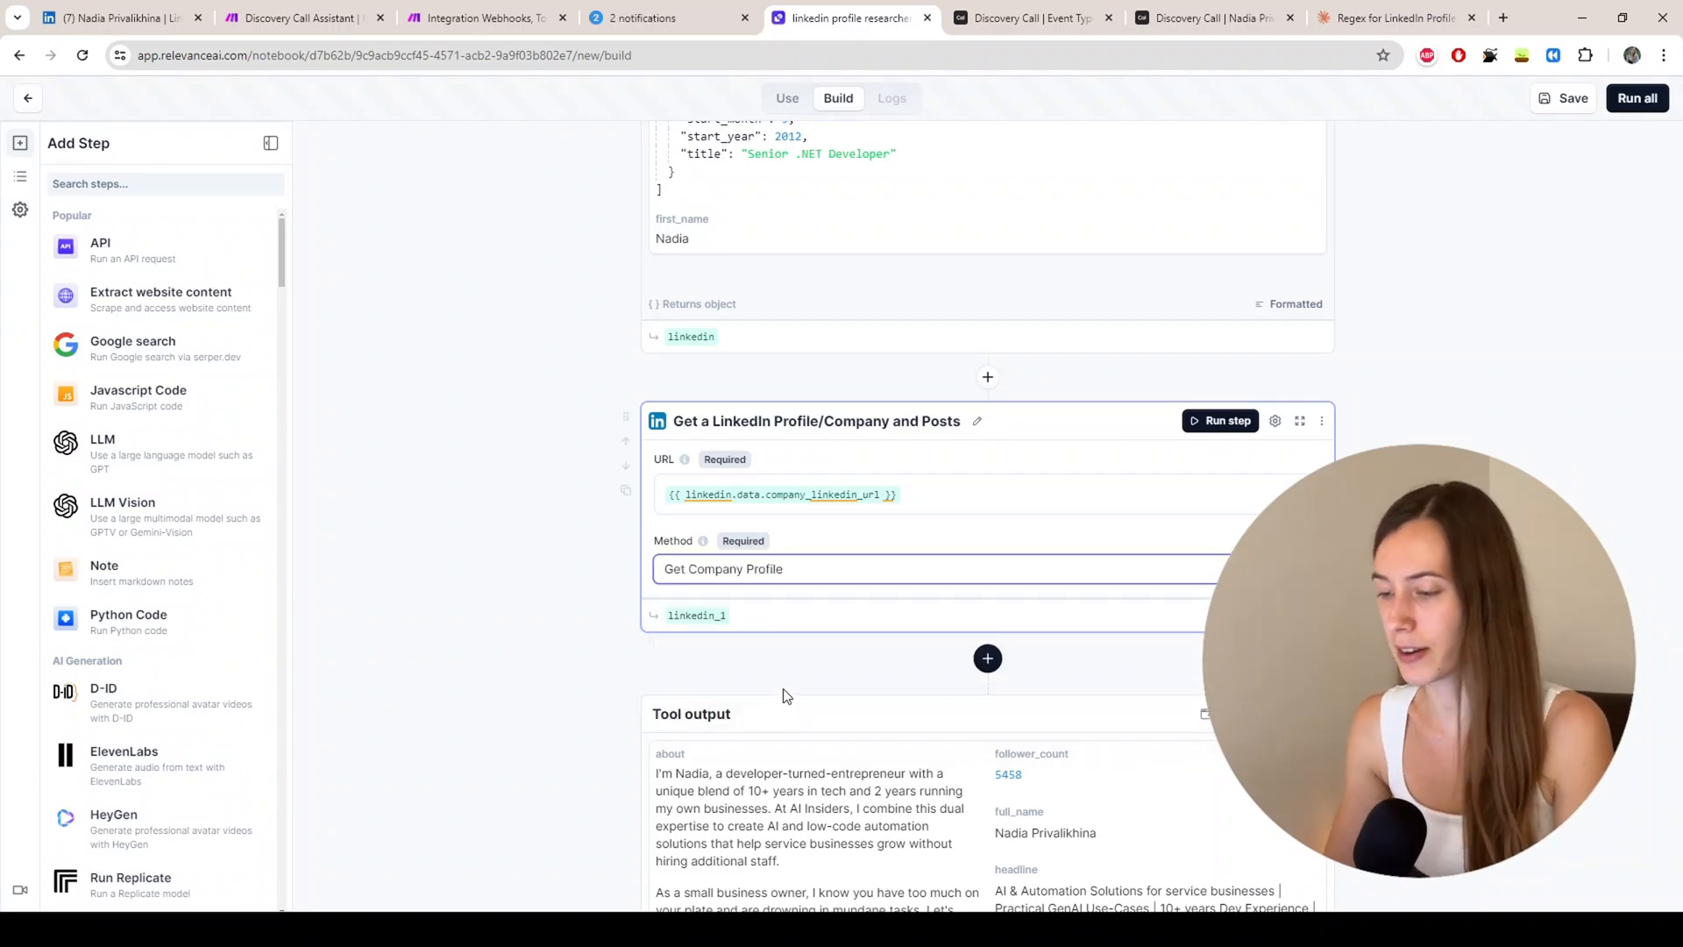
pyautogui.click(716, 618)
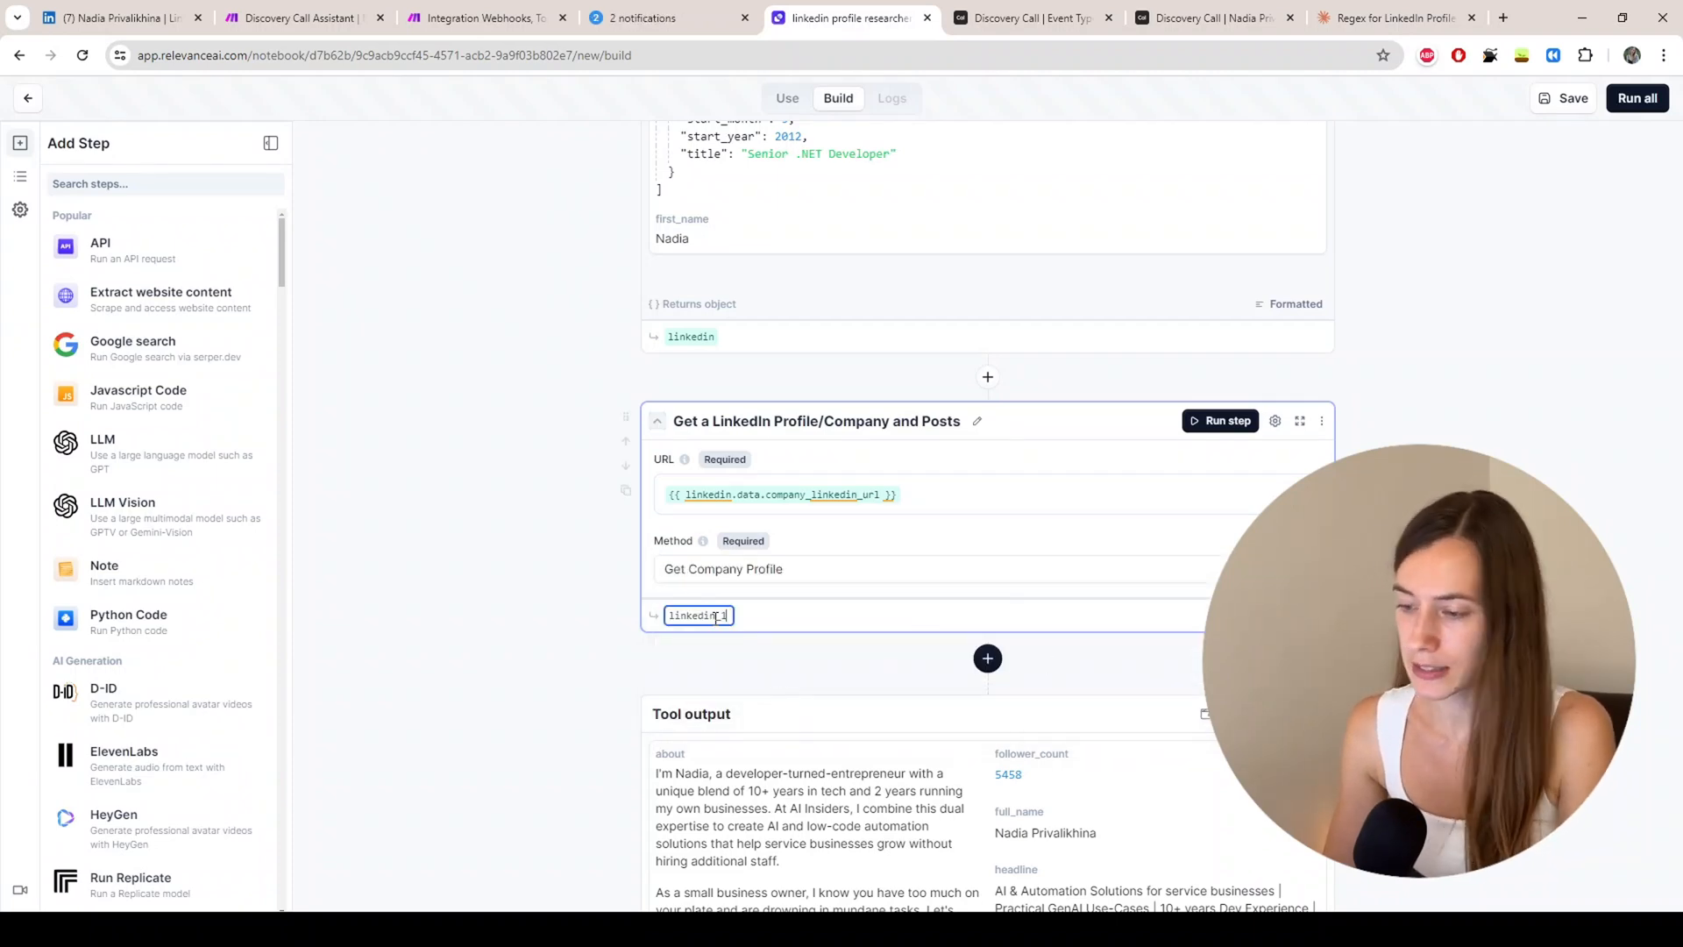
pyautogui.press('BackSpace')
pyautogui.press('BackSpace')
pyautogui.press('BackSpace')
pyautogui.press('BackSpace')
pyautogui.press('BackSpace')
pyautogui.press('BackSpace')
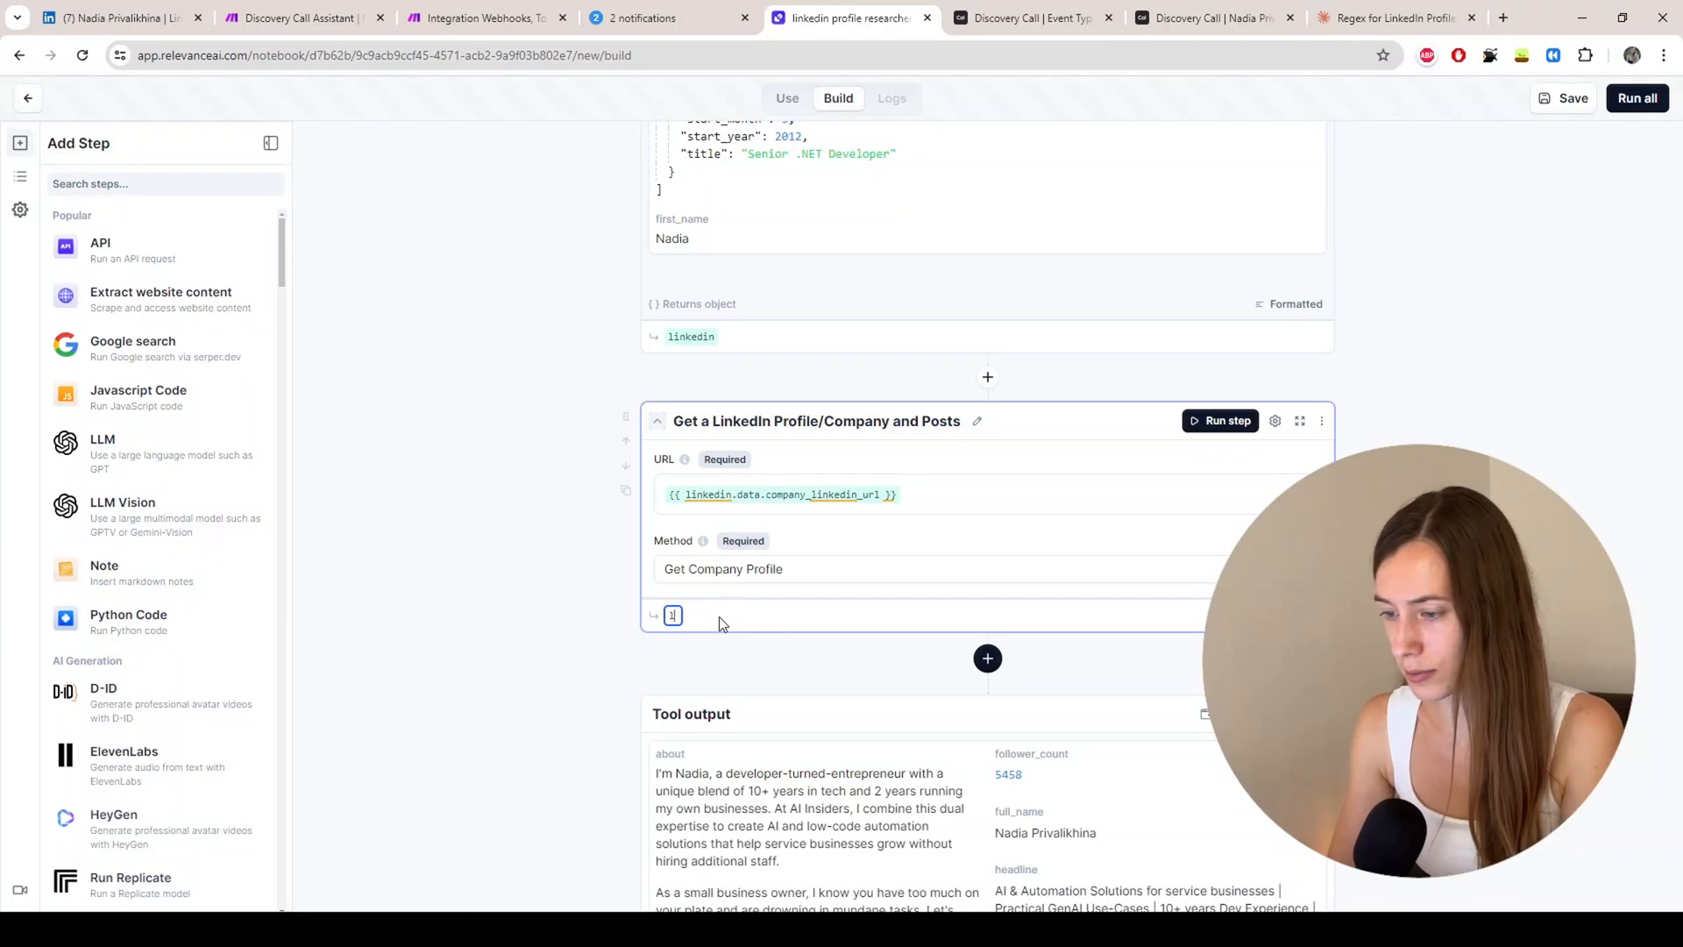
pyautogui.write('compa')
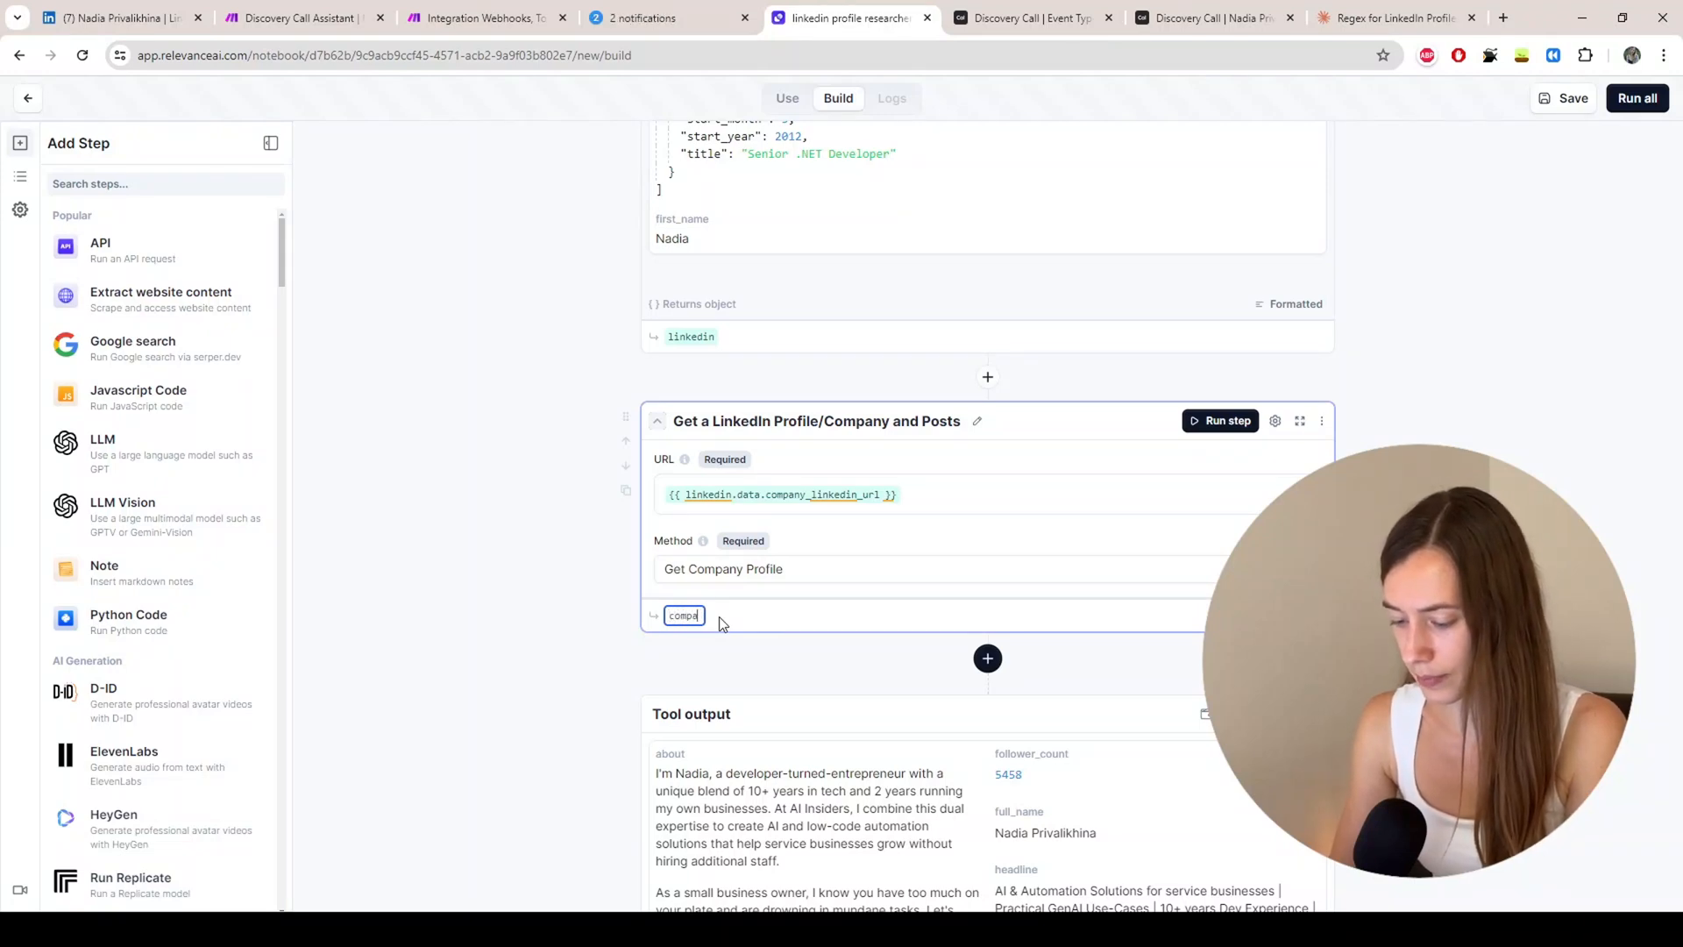
pyautogui.write('nyu')
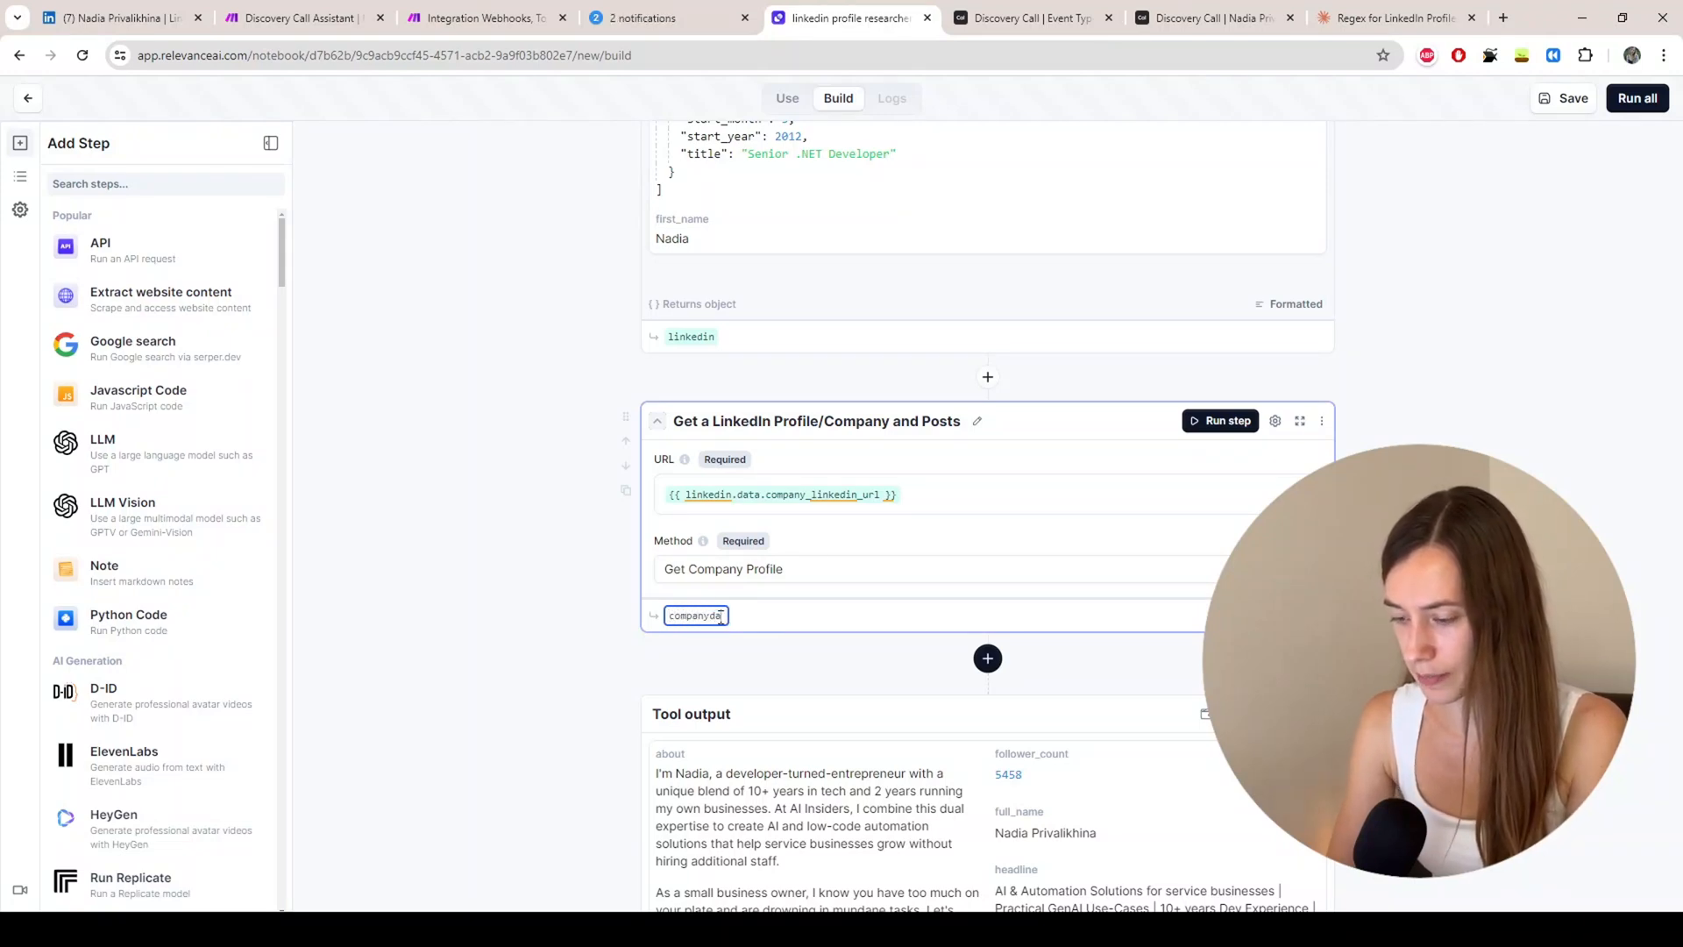
pyautogui.write('data')
pyautogui.press('Return')
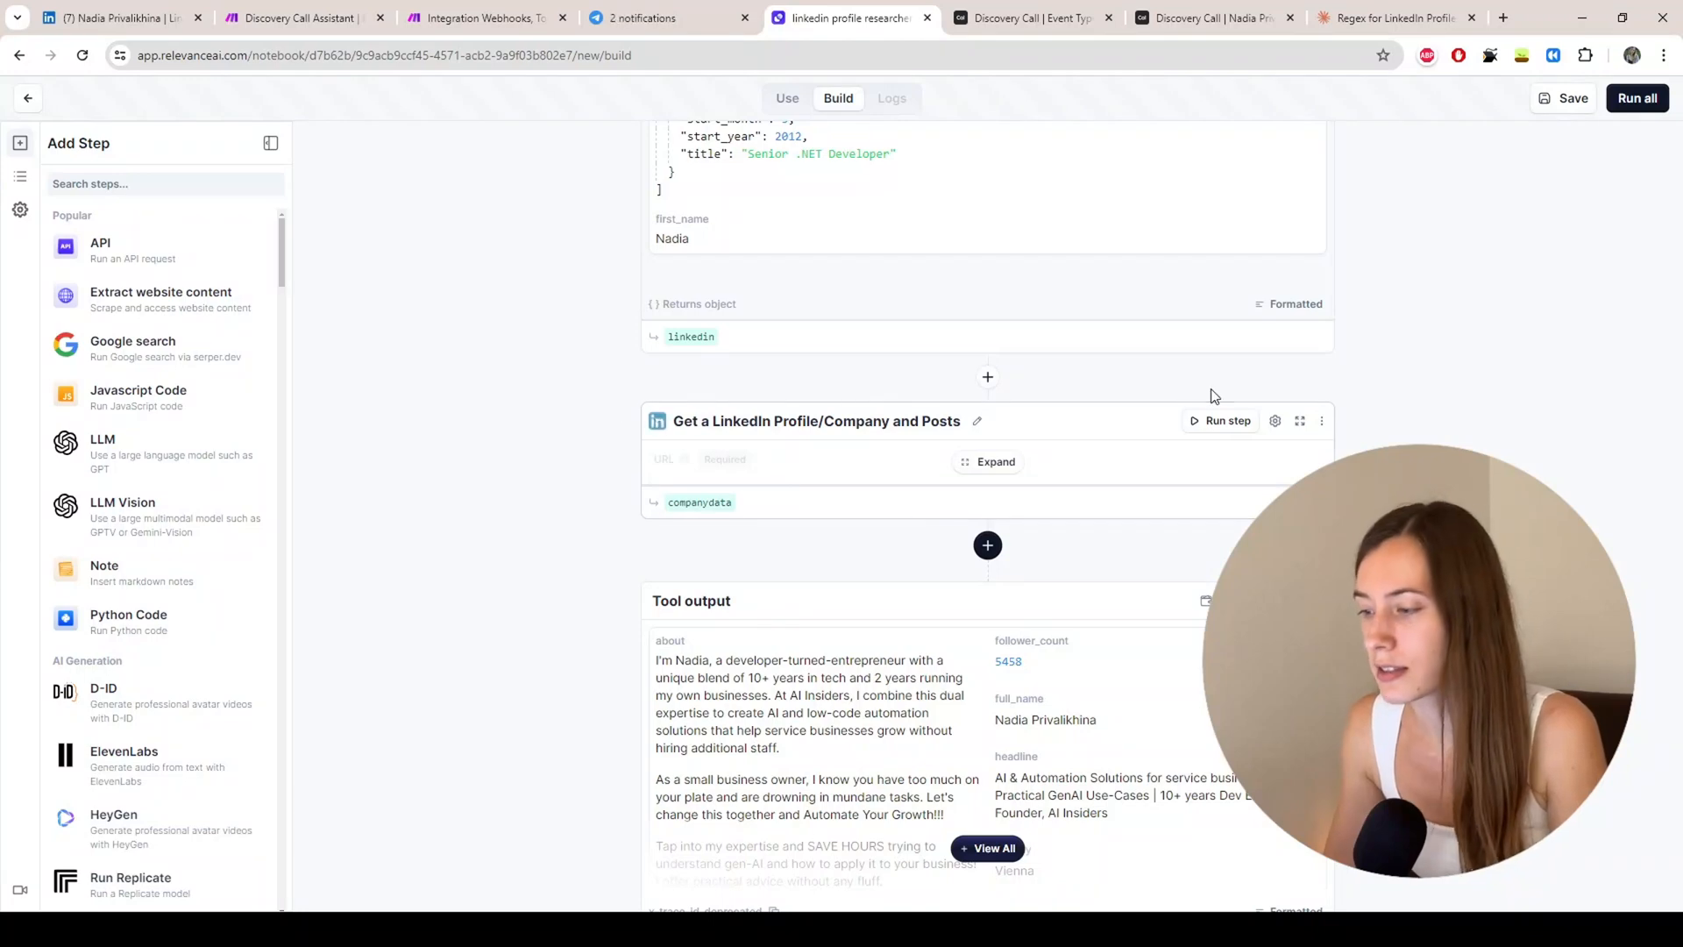
# Step: Run the companydata step, review the AI Insiders company profile output, then open the add-step list
pyautogui.click(1223, 423)
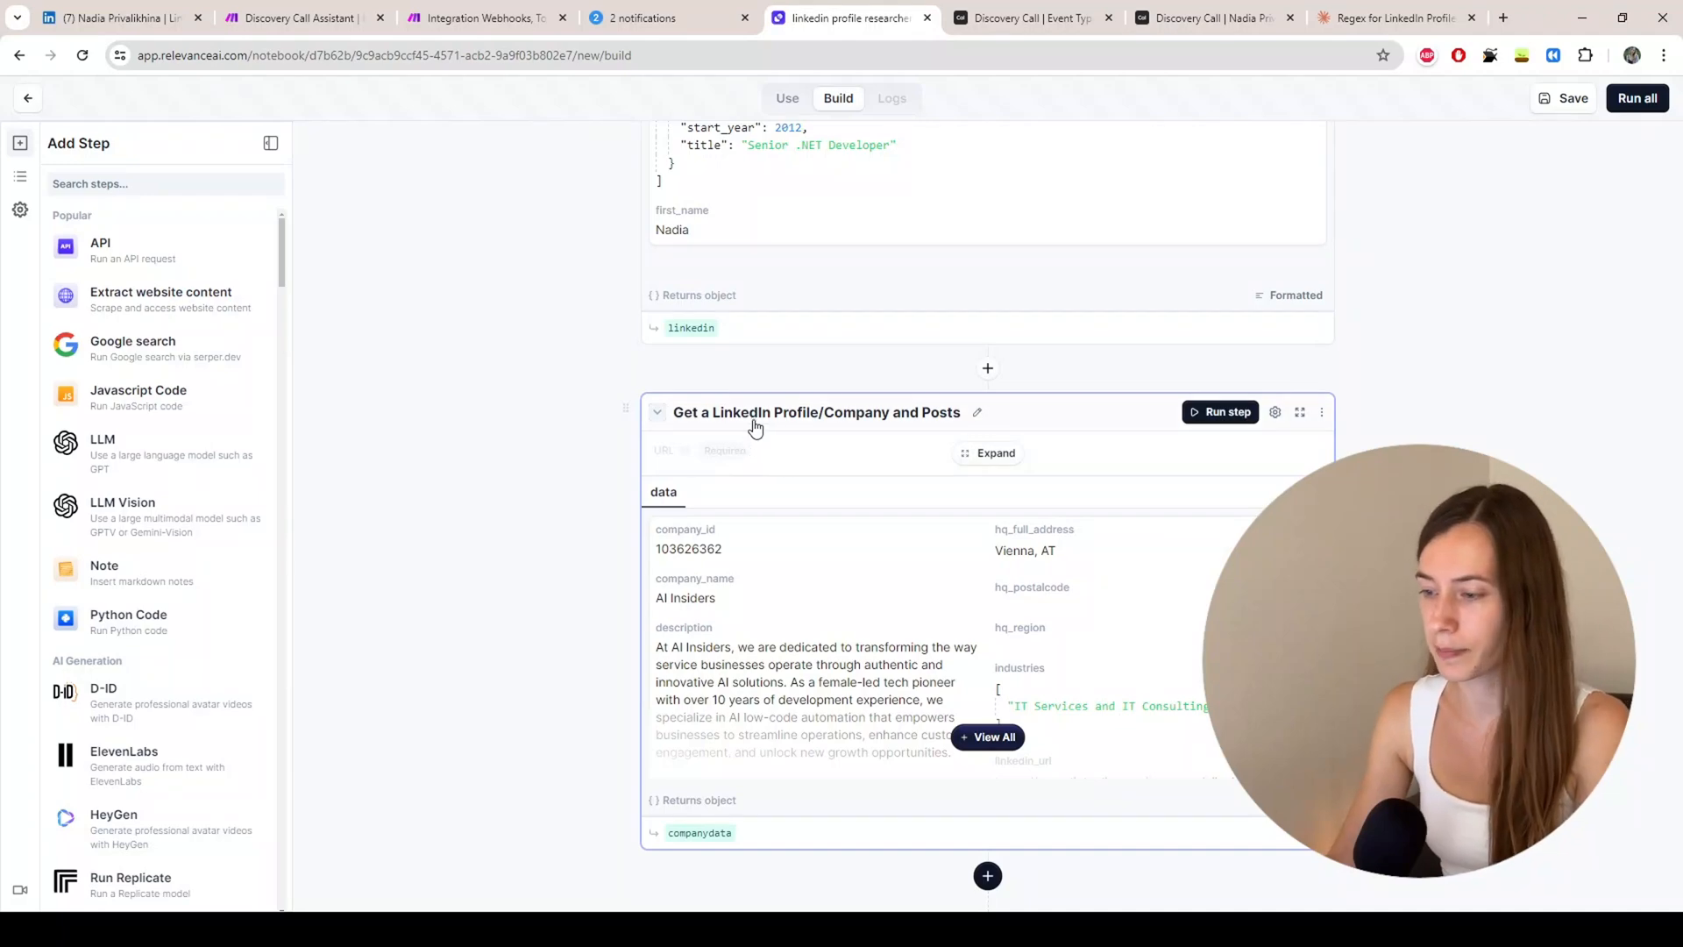
pyautogui.scroll(-2, 789, 395)
pyautogui.click(988, 561)
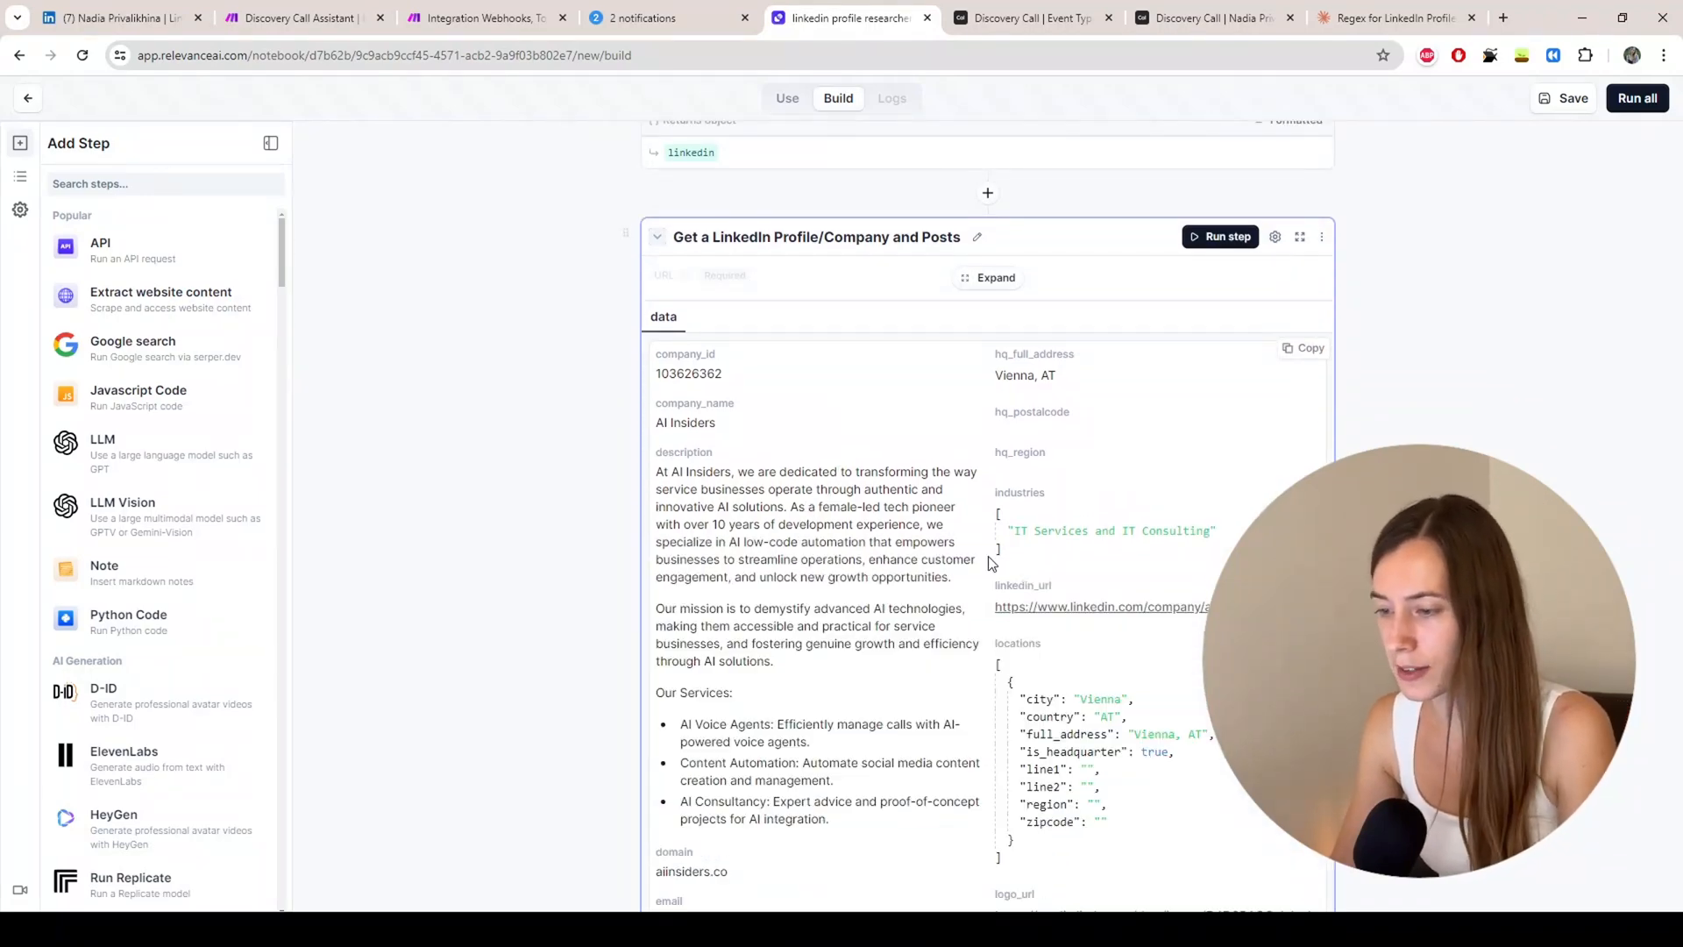
pyautogui.scroll(-2, 788, 386)
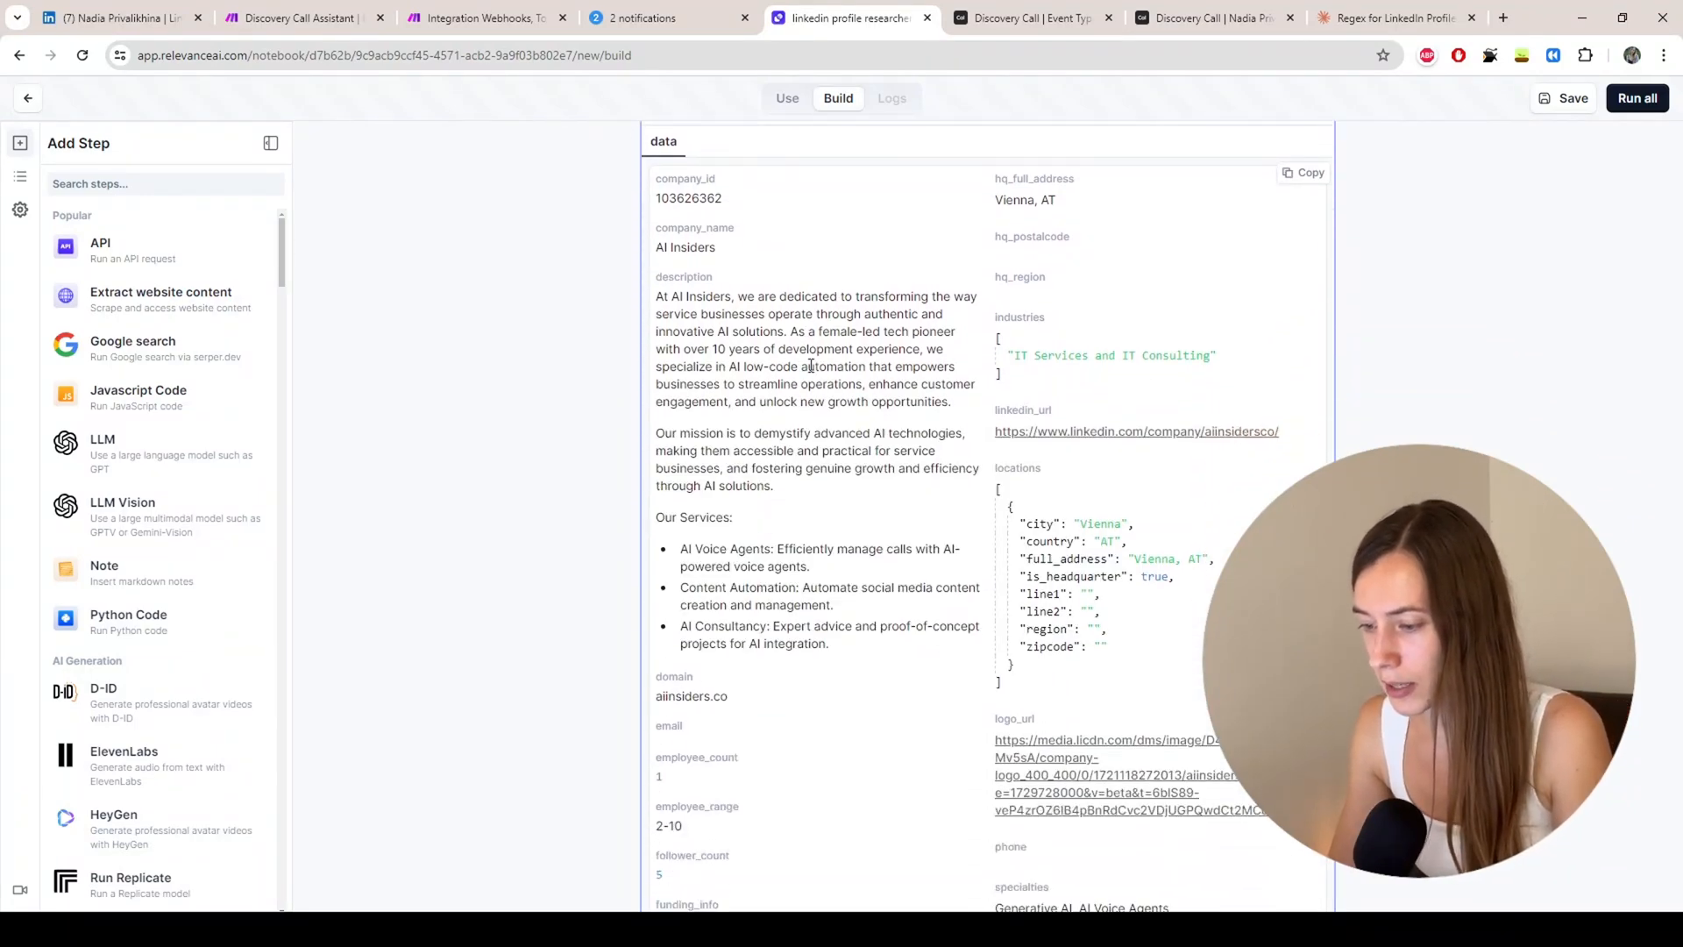
pyautogui.scroll(-10, 811, 366)
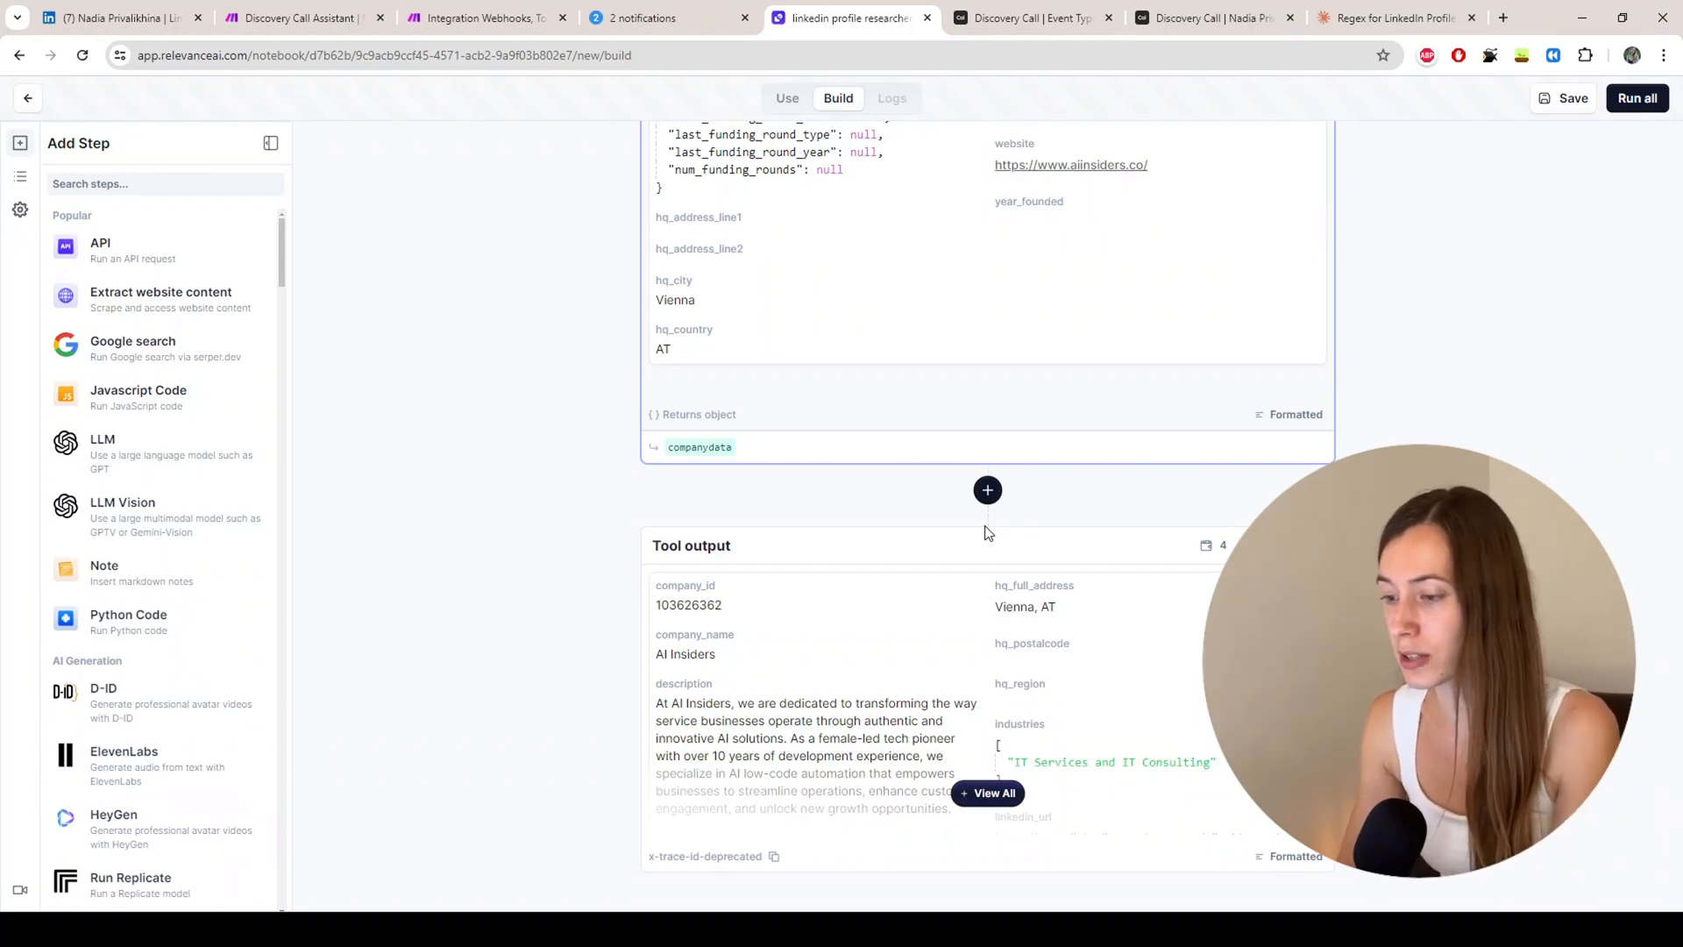
pyautogui.click(987, 490)
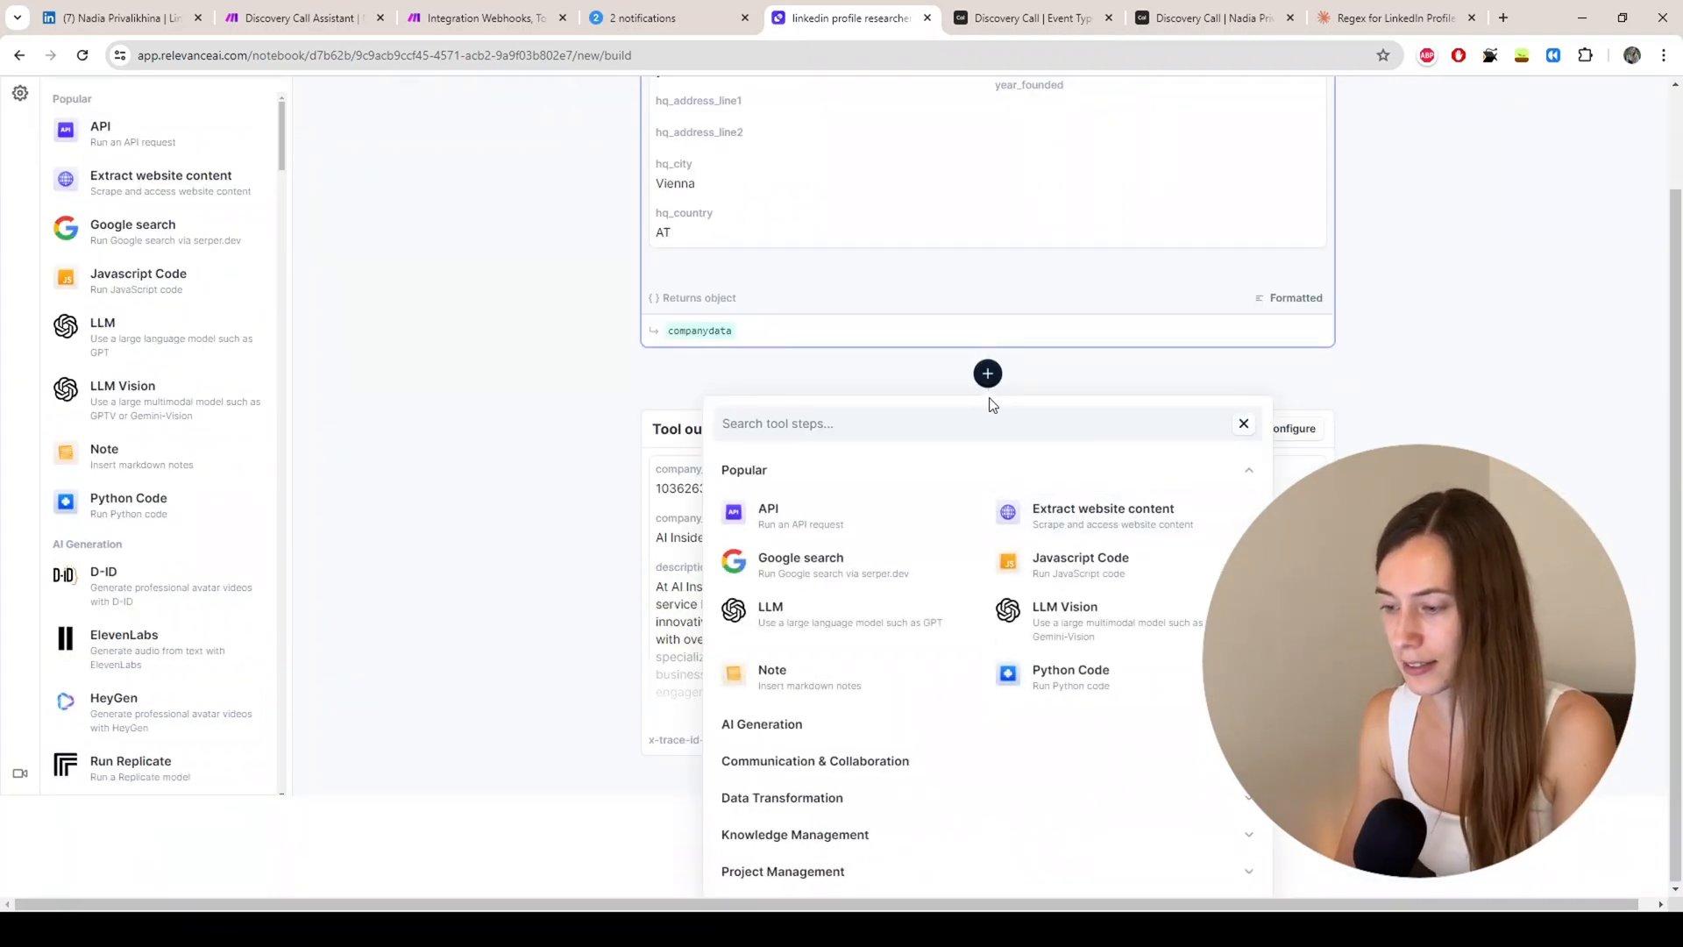
# Step: Add an LLM step using GPT 4o and paste in the LinkedIn summarization prompt
pyautogui.click(793, 626)
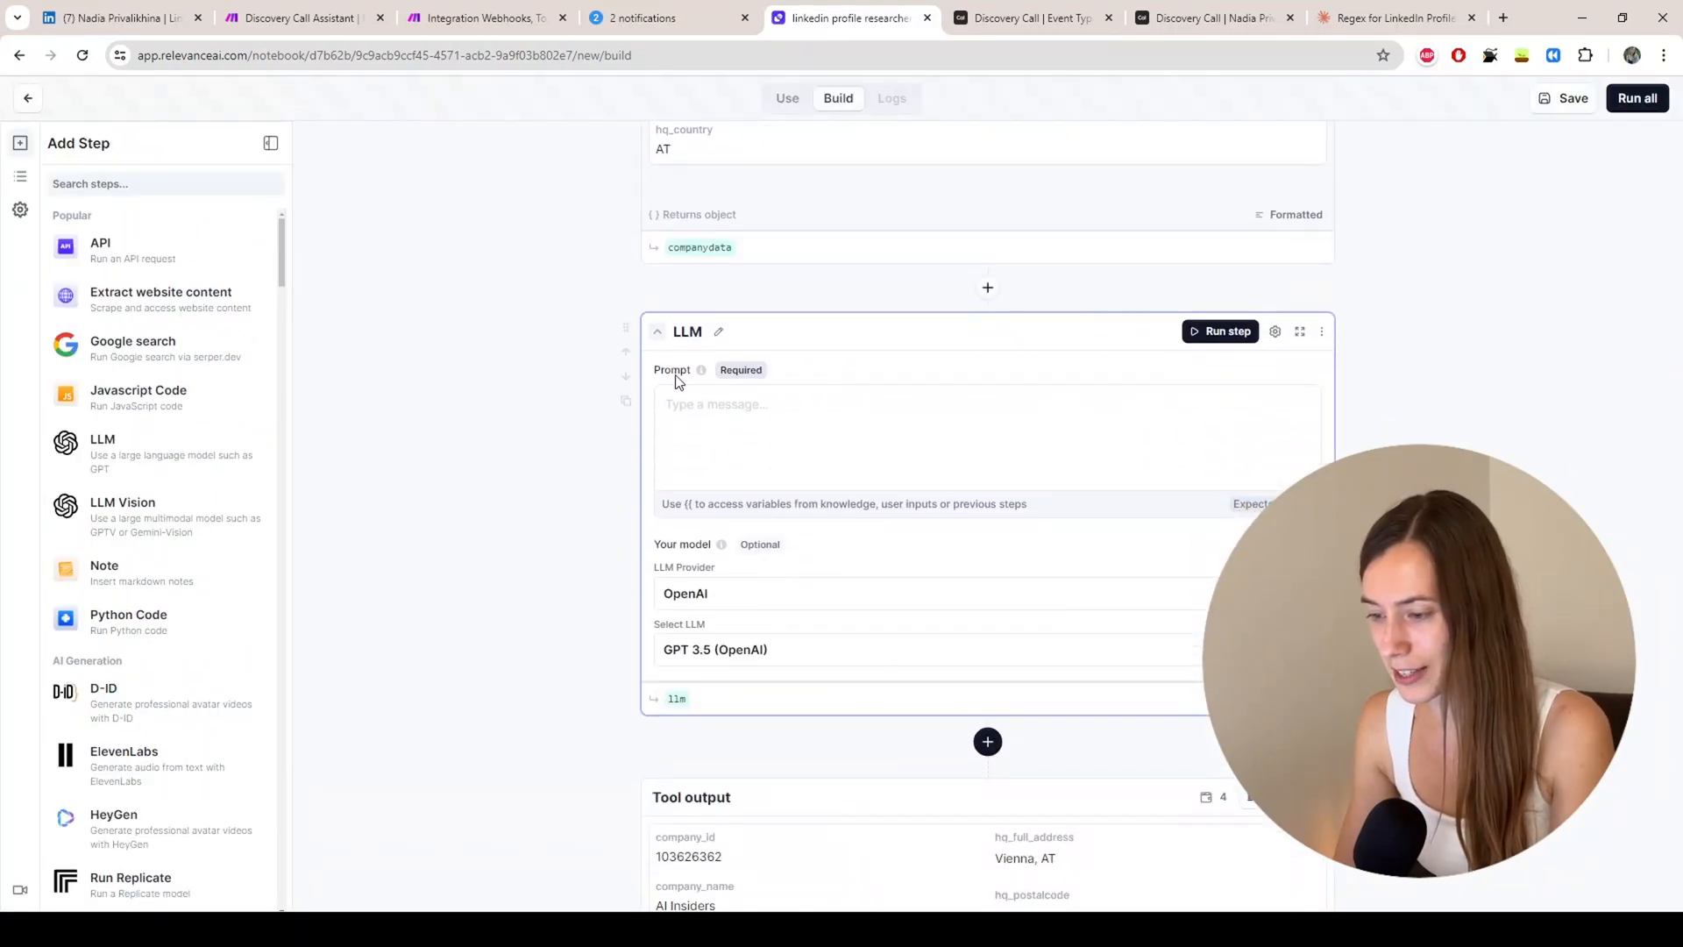
pyautogui.click(727, 599)
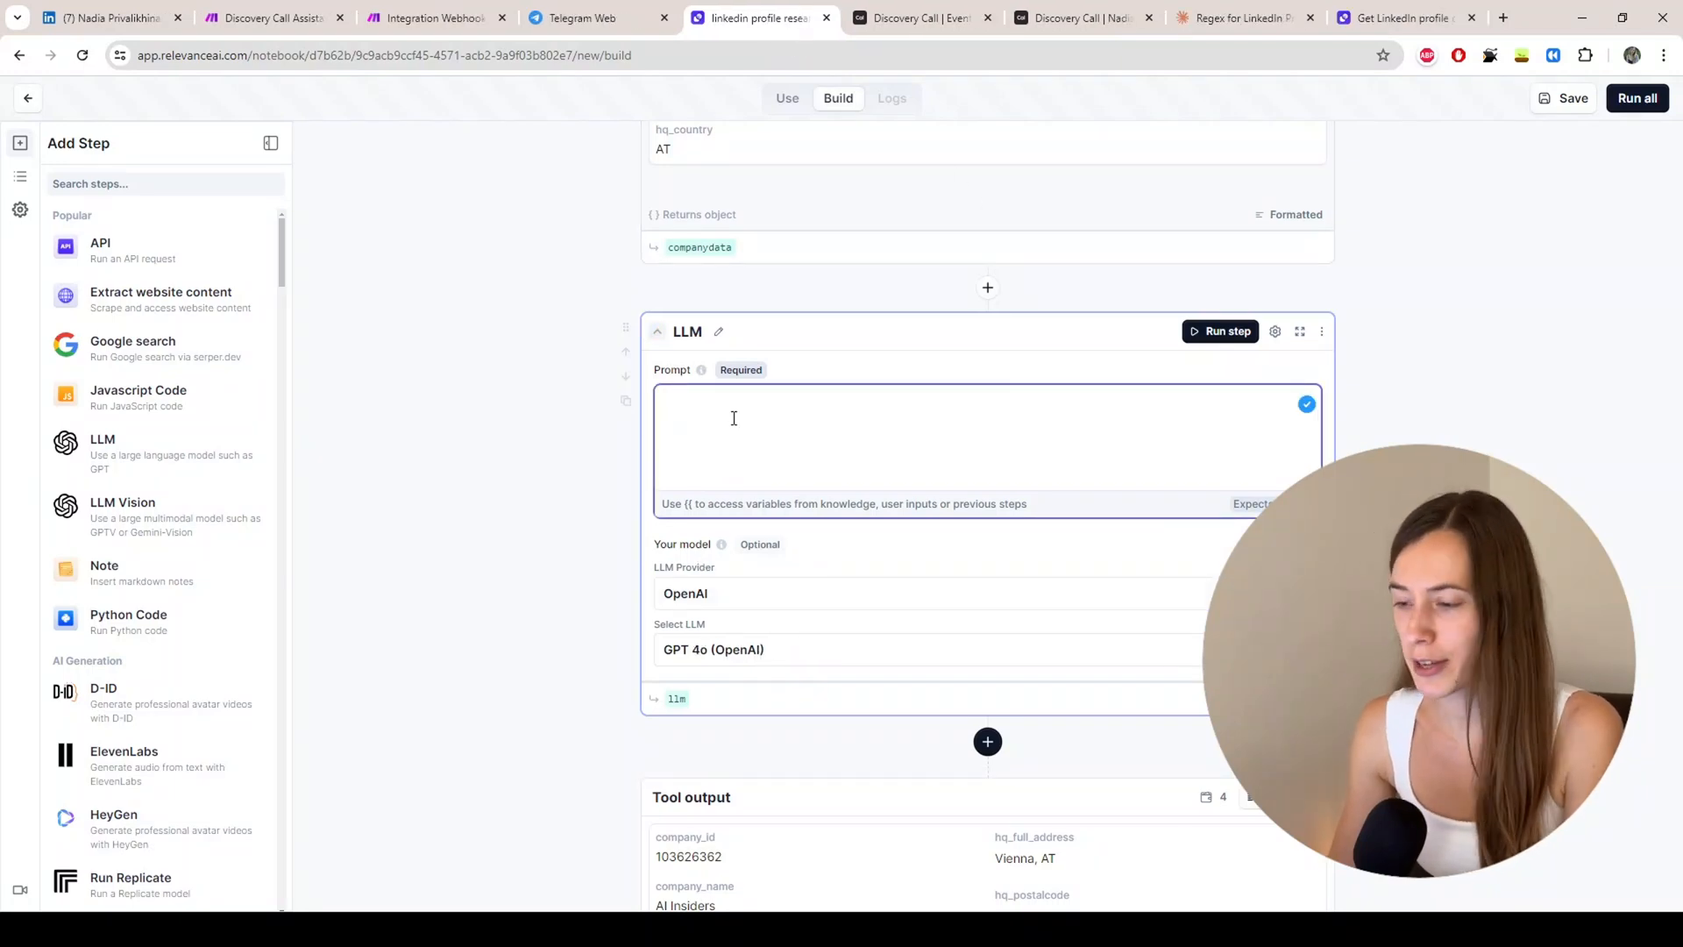
pyautogui.hotkey('ctrl', 'v')
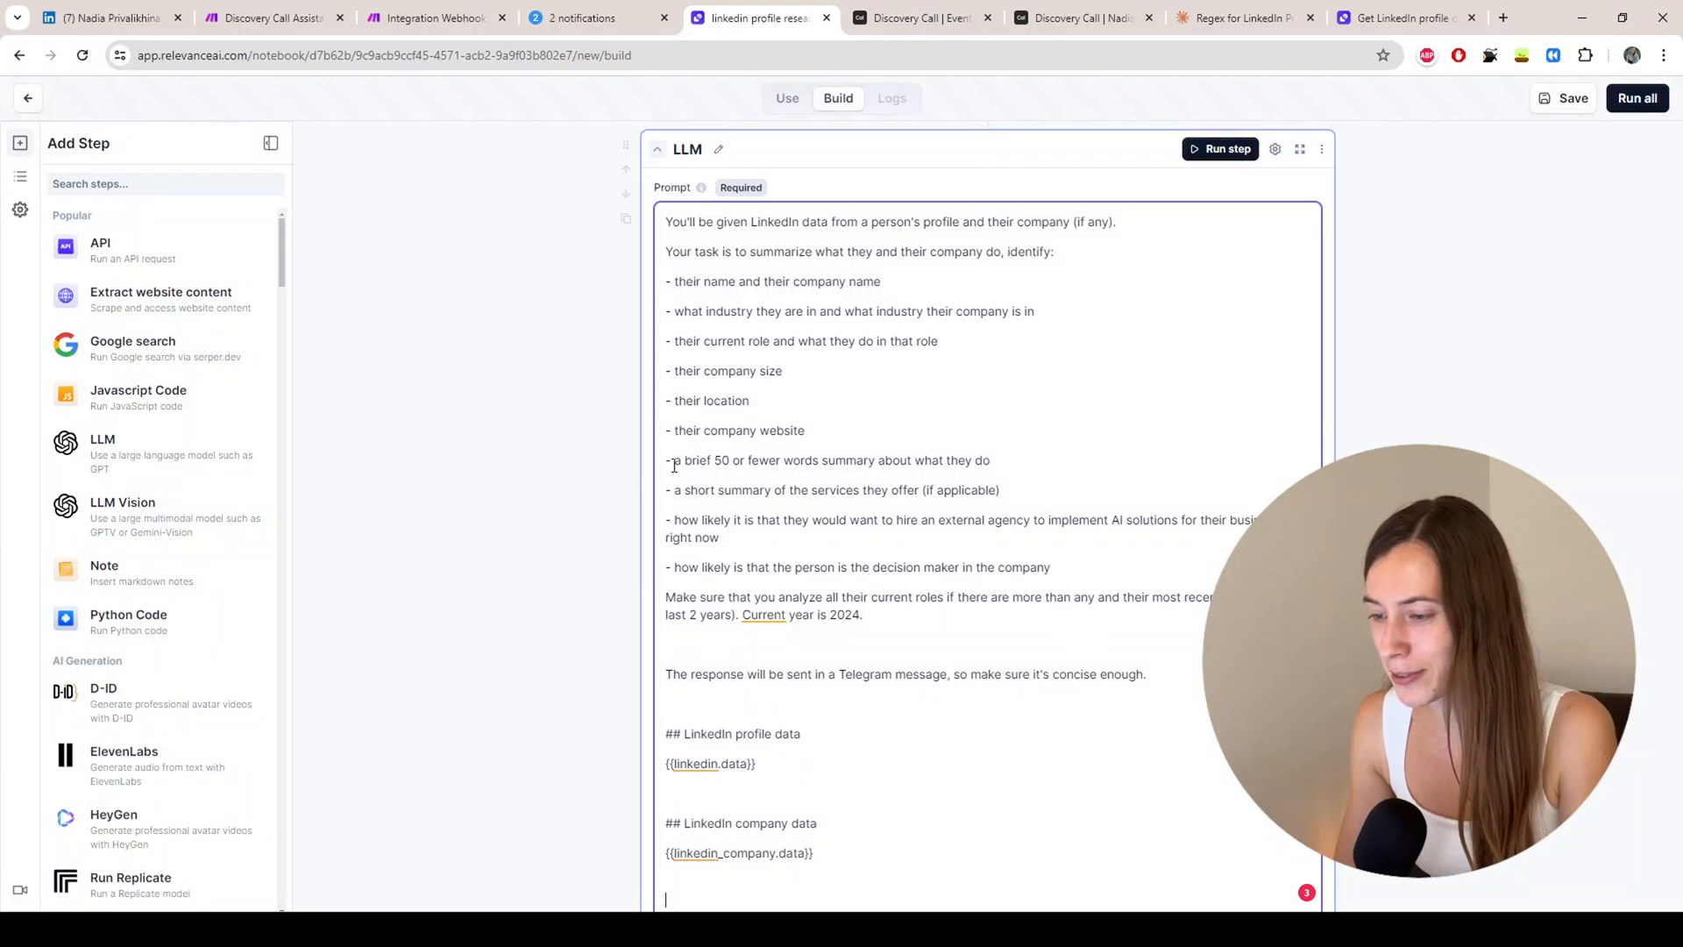
# Step: Highlight the prompt's 50-word summary and services summary instructions
pyautogui.moveTo(675, 467); pyautogui.dragTo(740, 464)
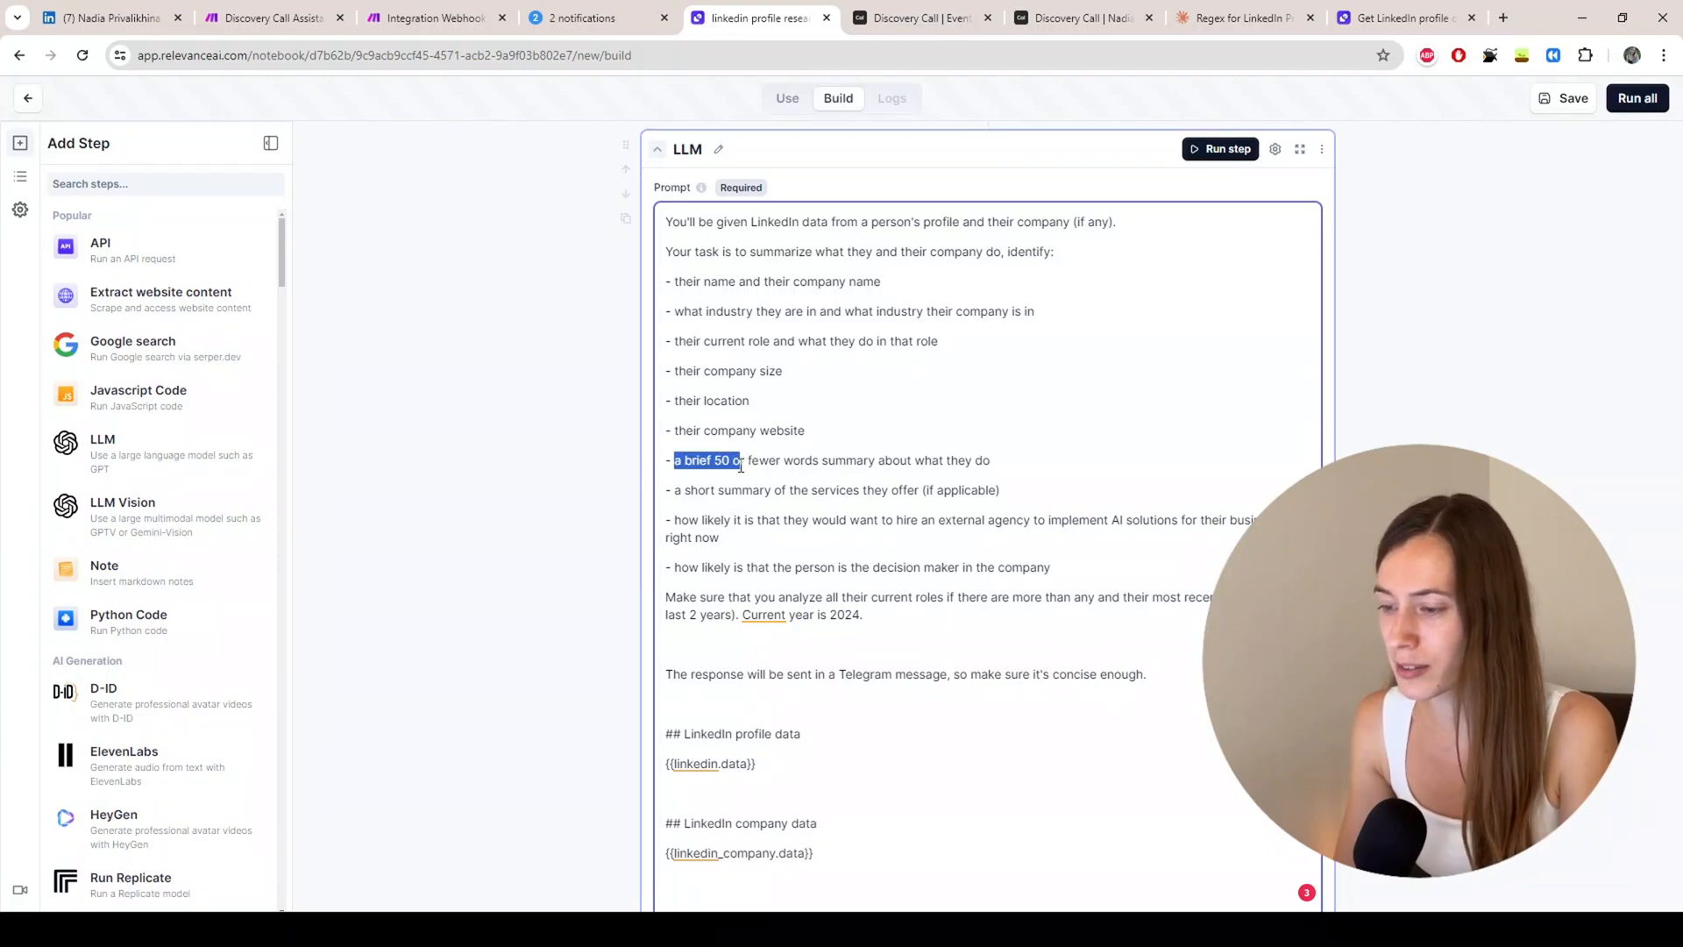
pyautogui.click(788, 463)
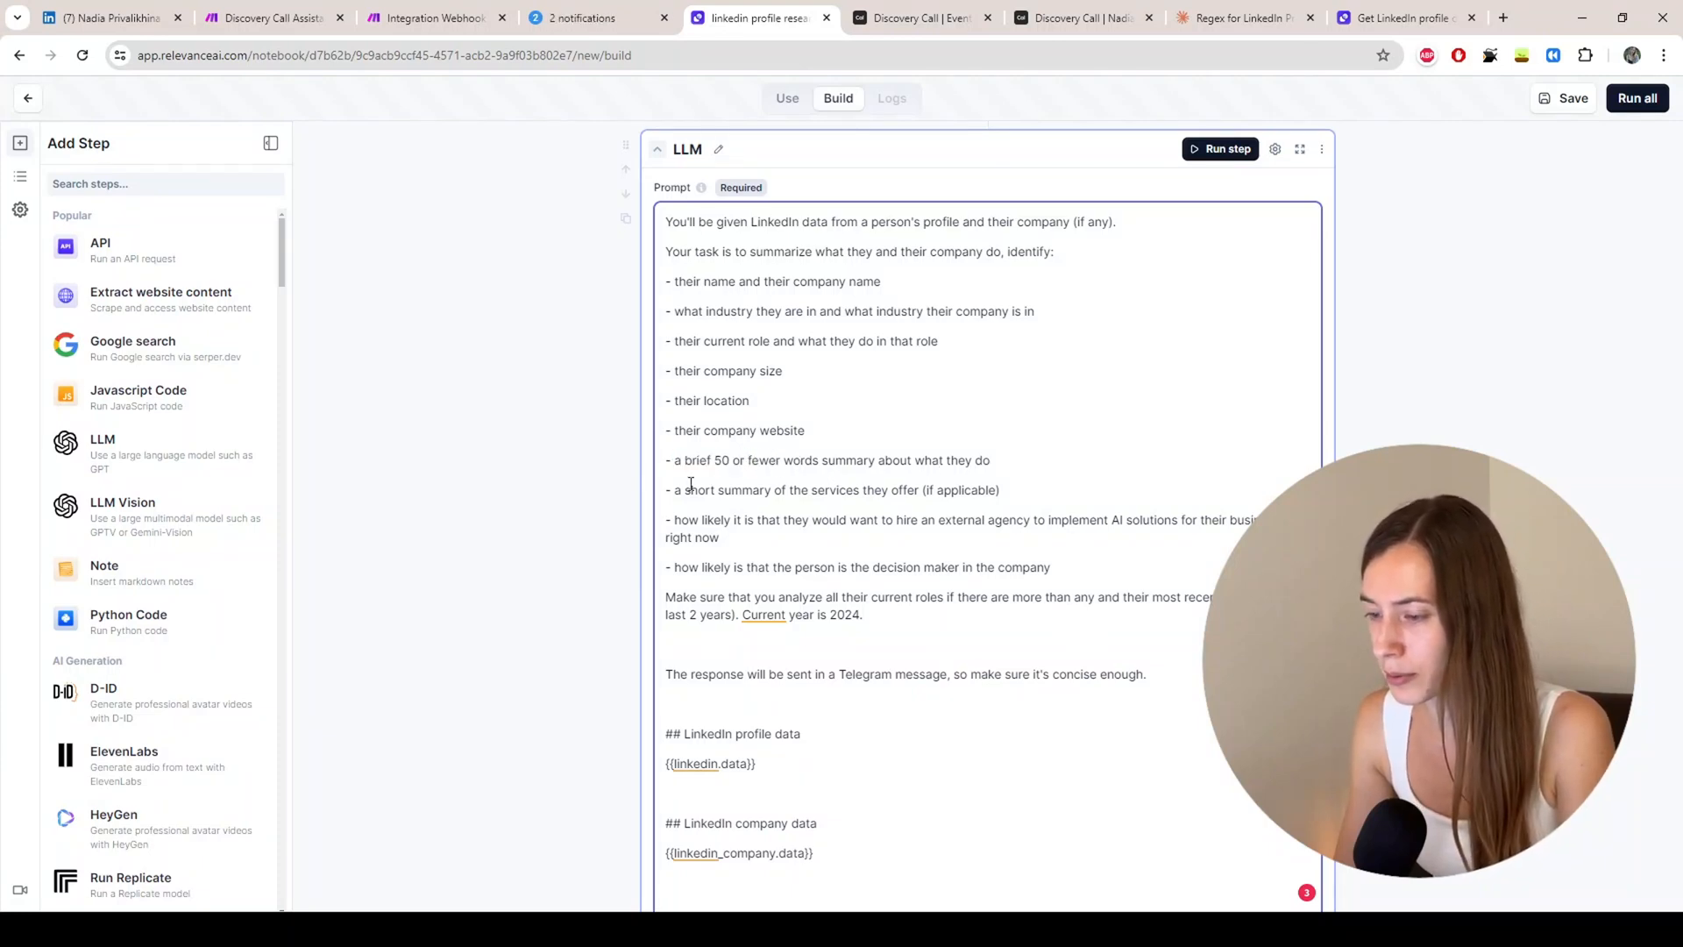
pyautogui.moveTo(686, 496); pyautogui.dragTo(910, 484)
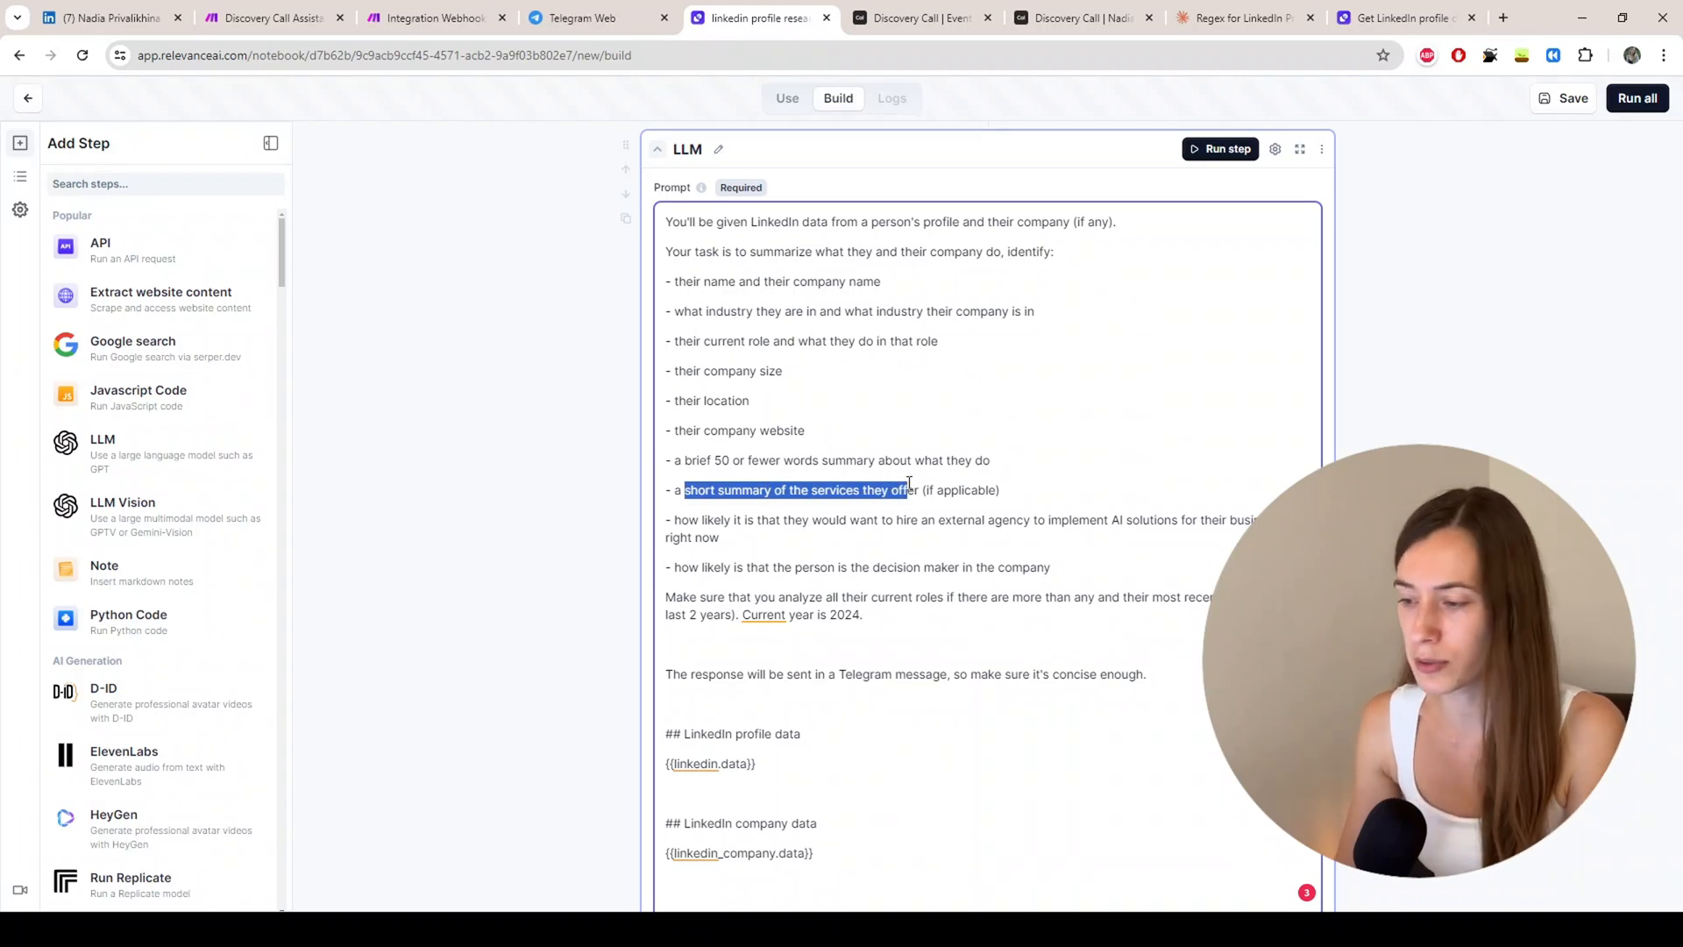
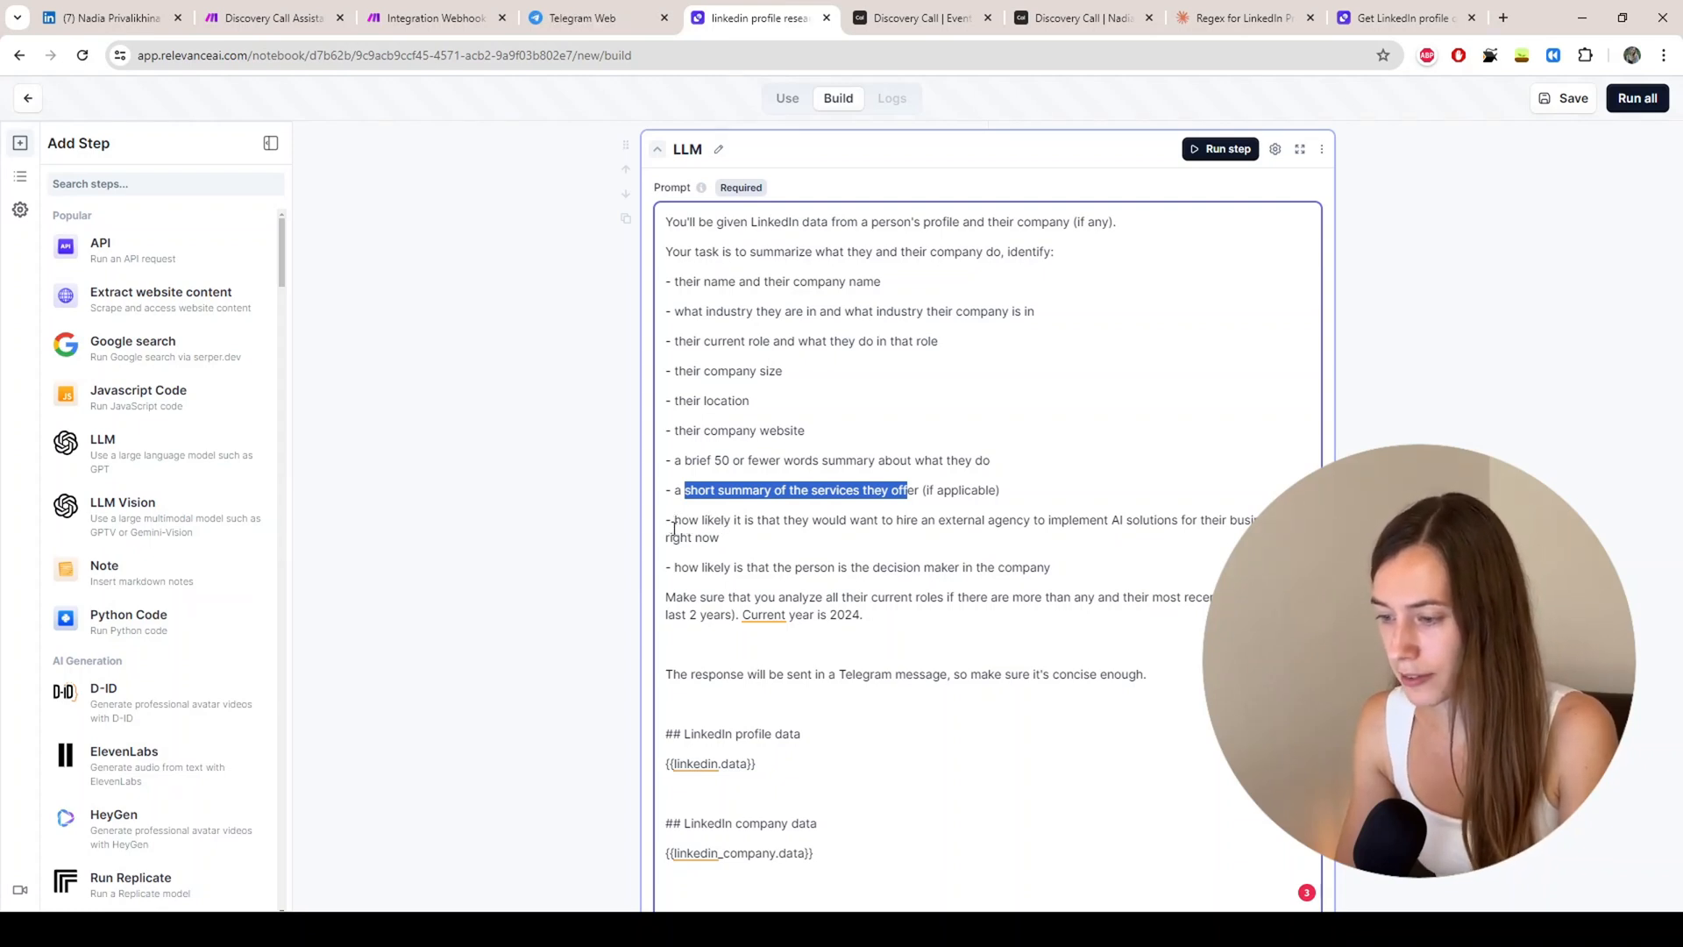
# Step: Review the prompt's 'right now' wording and the instruction about analysing current roles
pyautogui.click(675, 521)
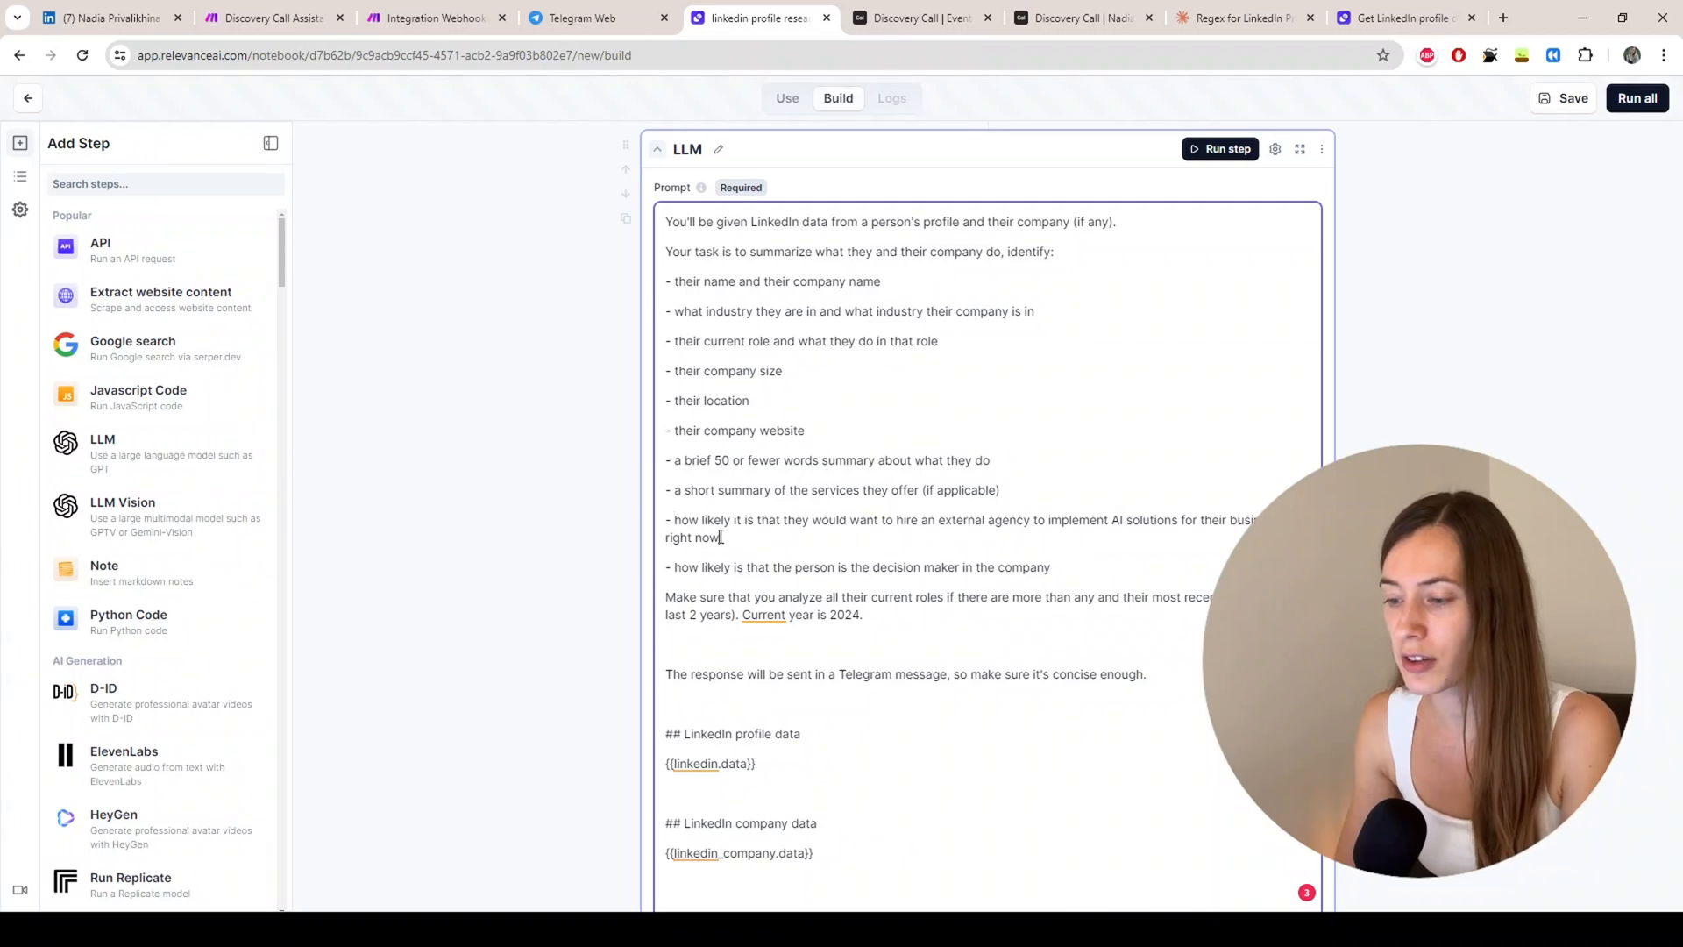
pyautogui.moveTo(722, 538); pyautogui.dragTo(651, 543)
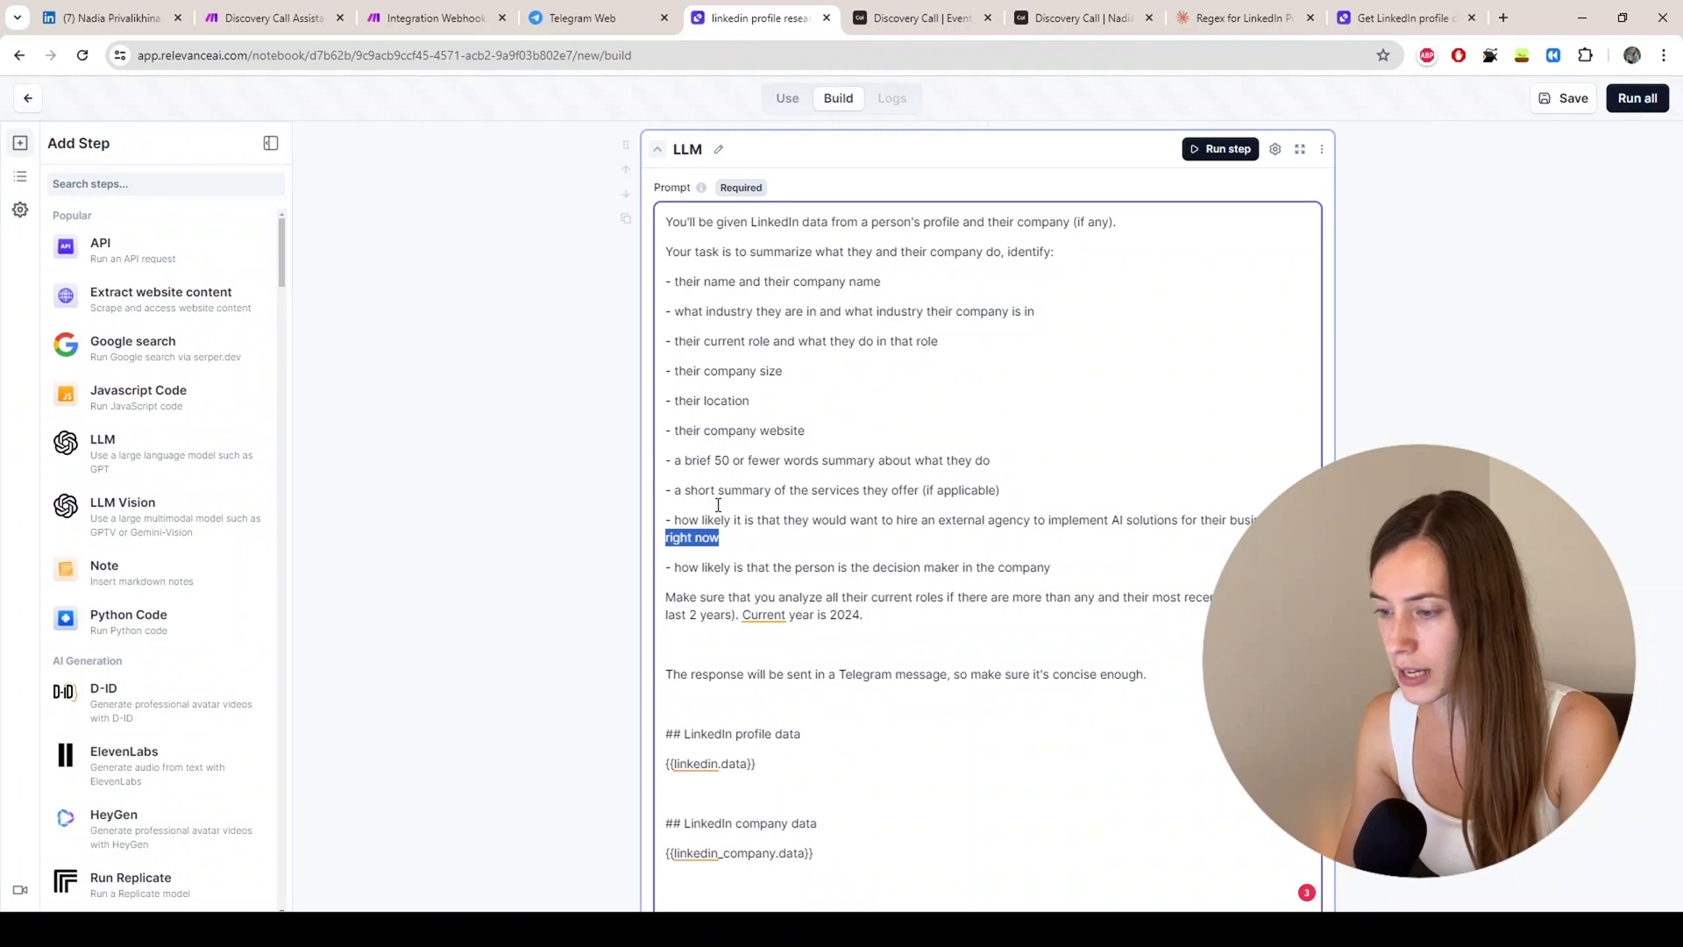
pyautogui.click(684, 566)
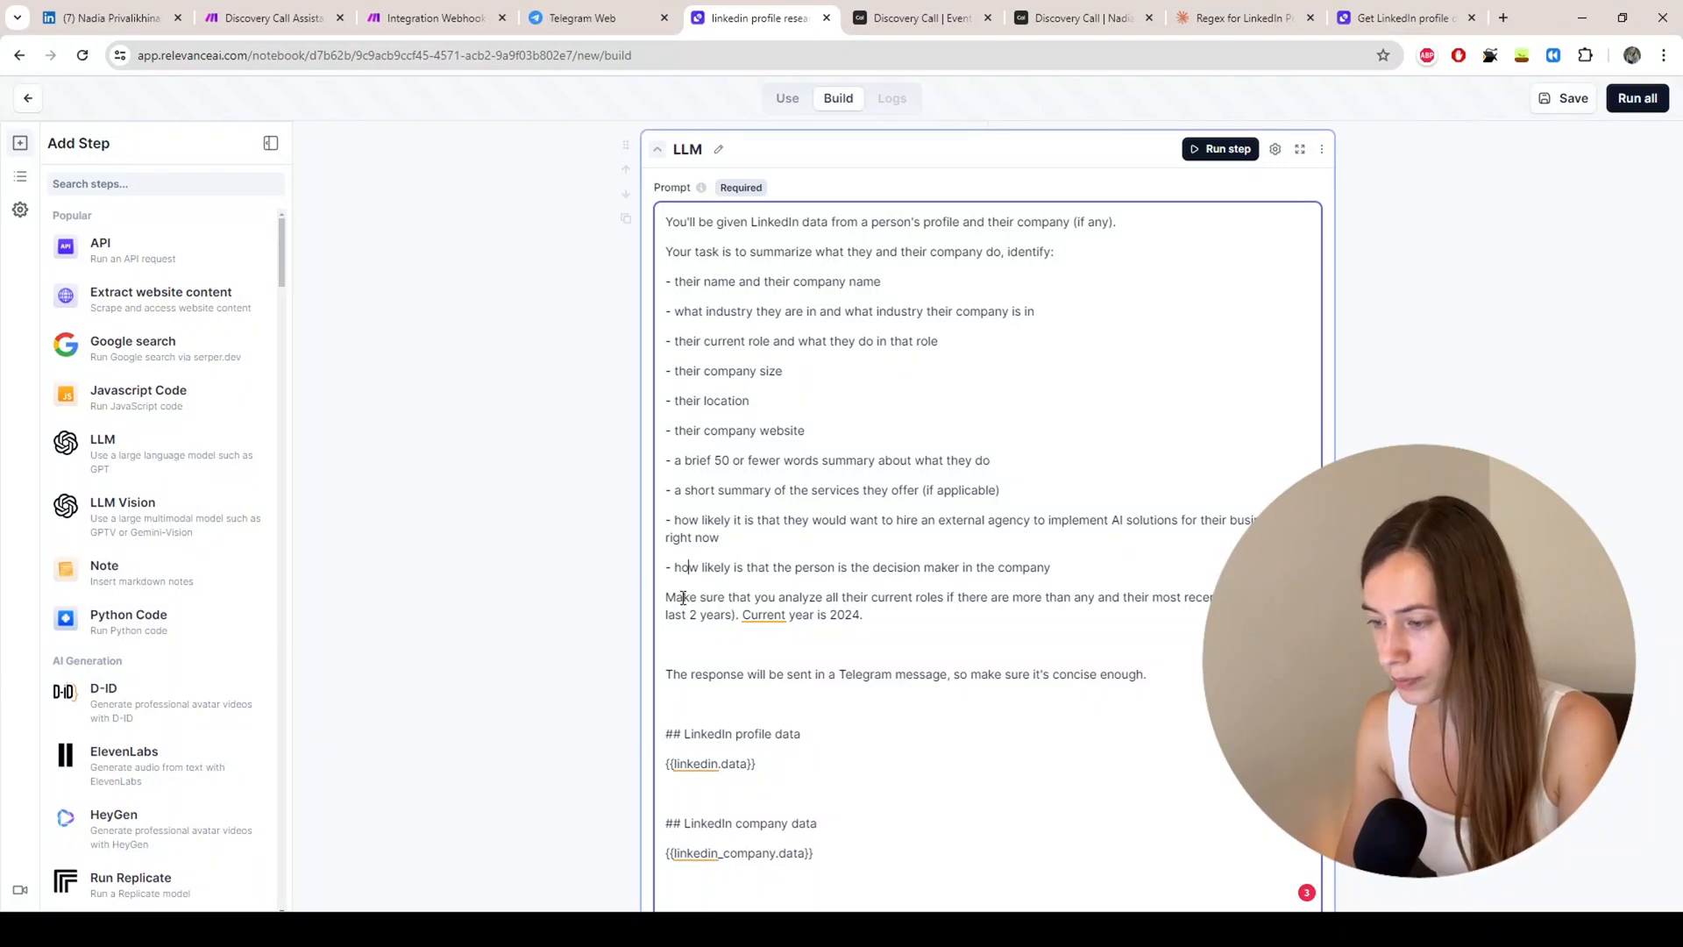
pyautogui.moveTo(683, 598); pyautogui.dragTo(850, 593)
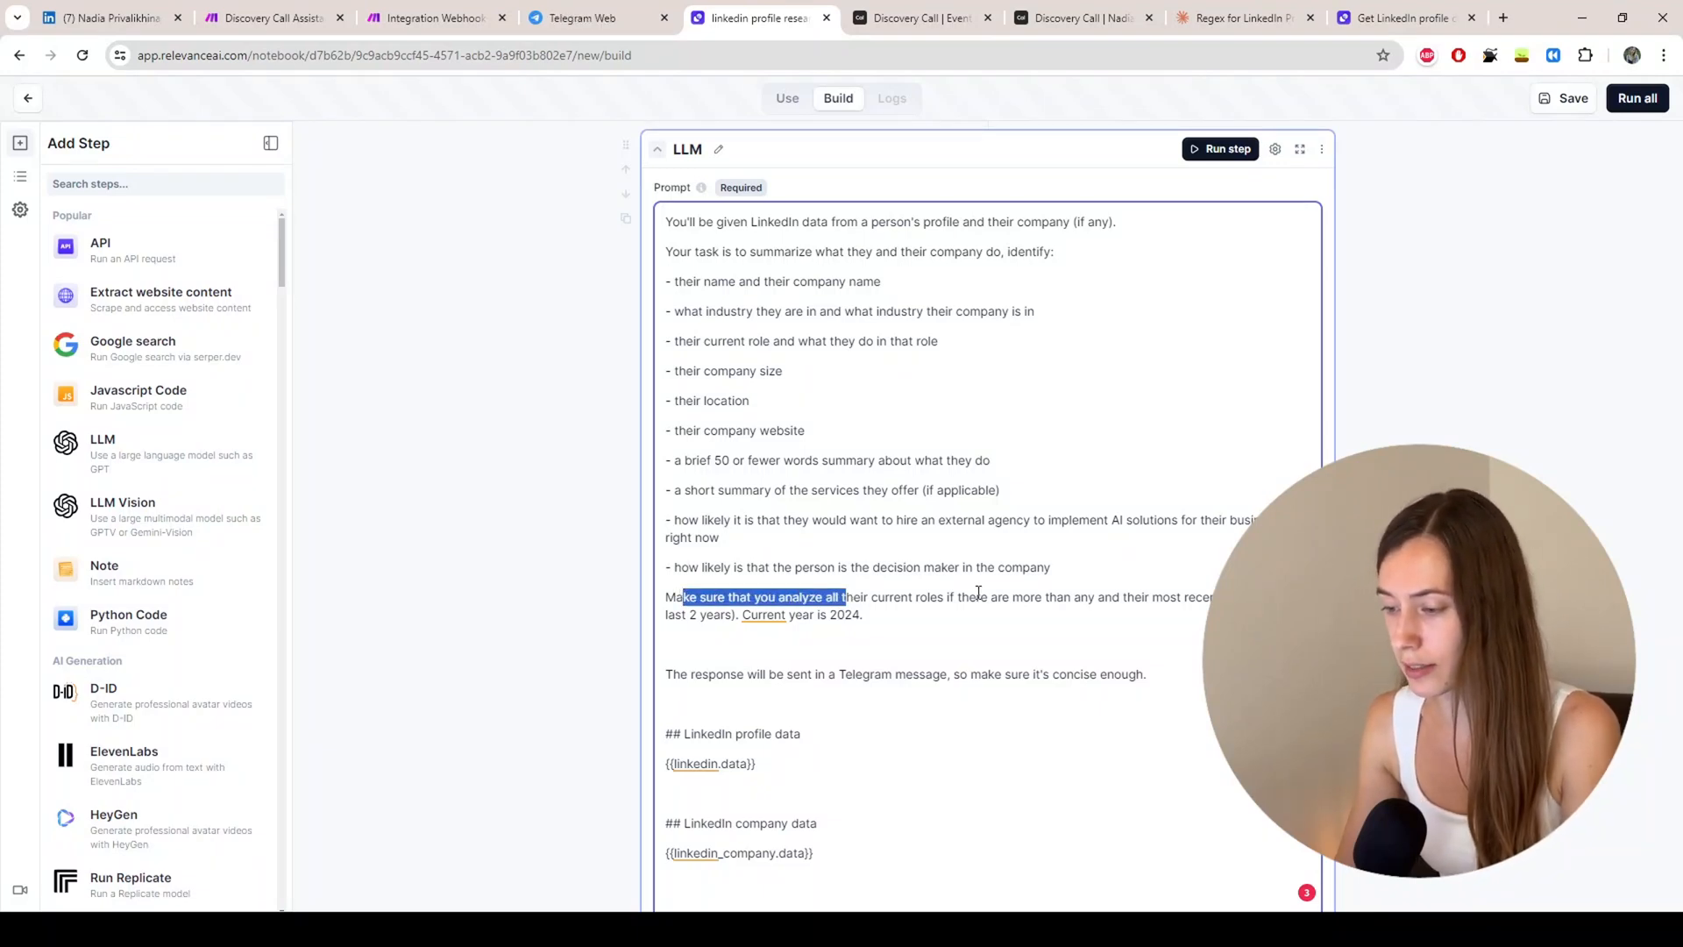
pyautogui.click(933, 596)
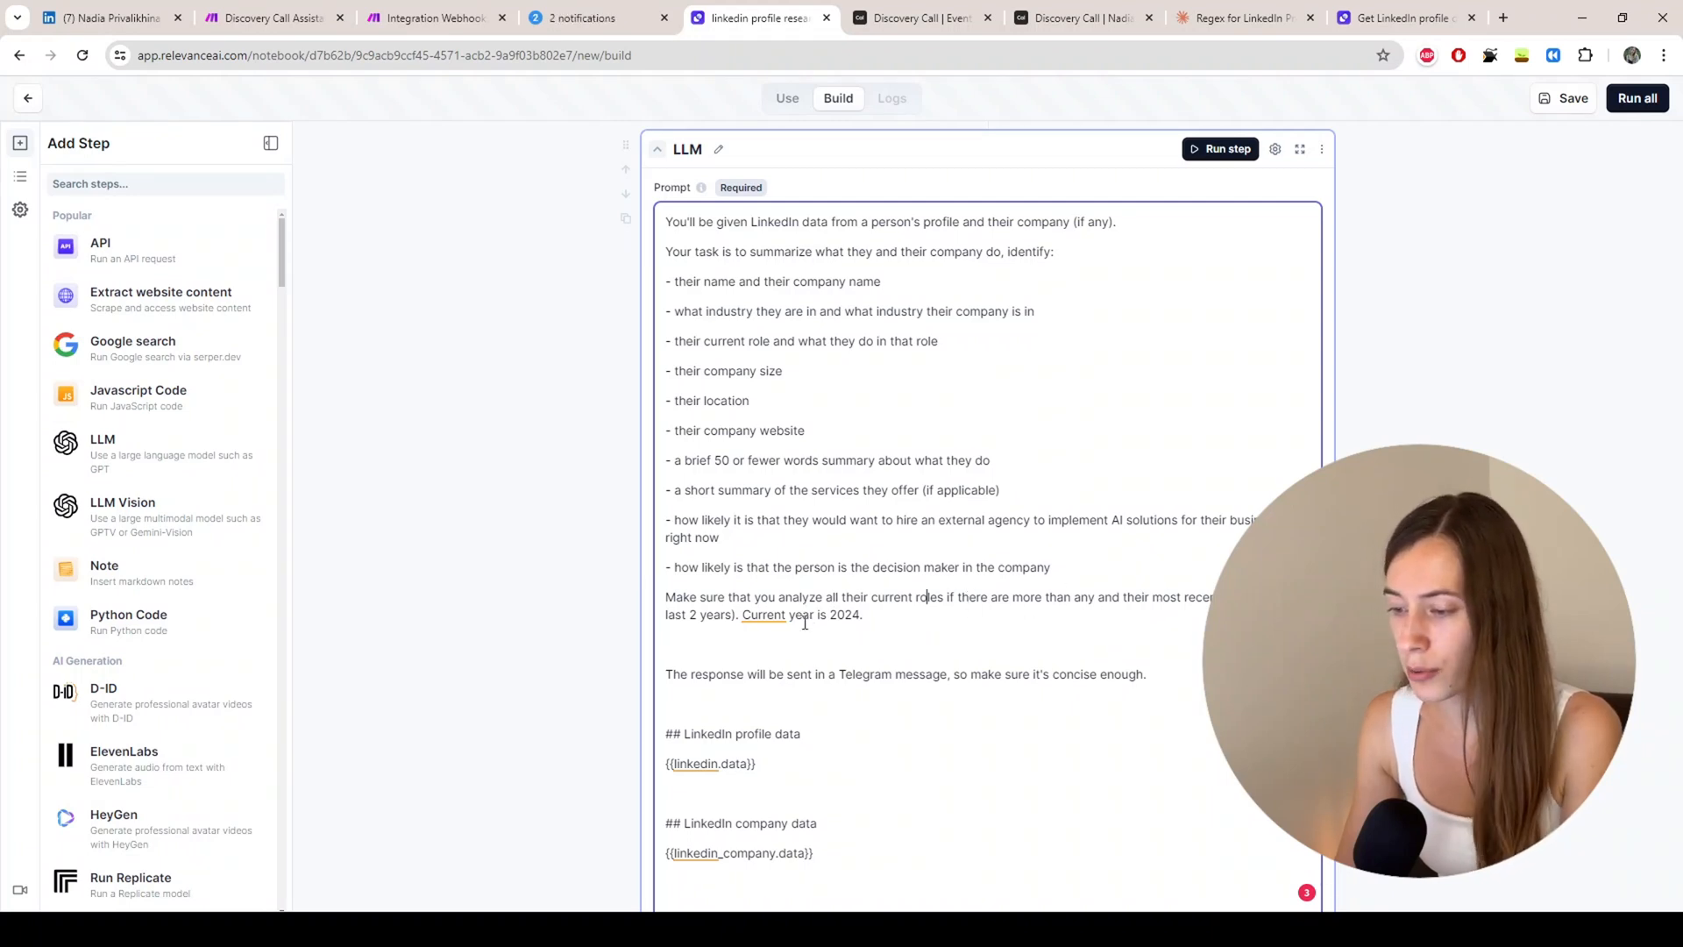
pyautogui.click(884, 617)
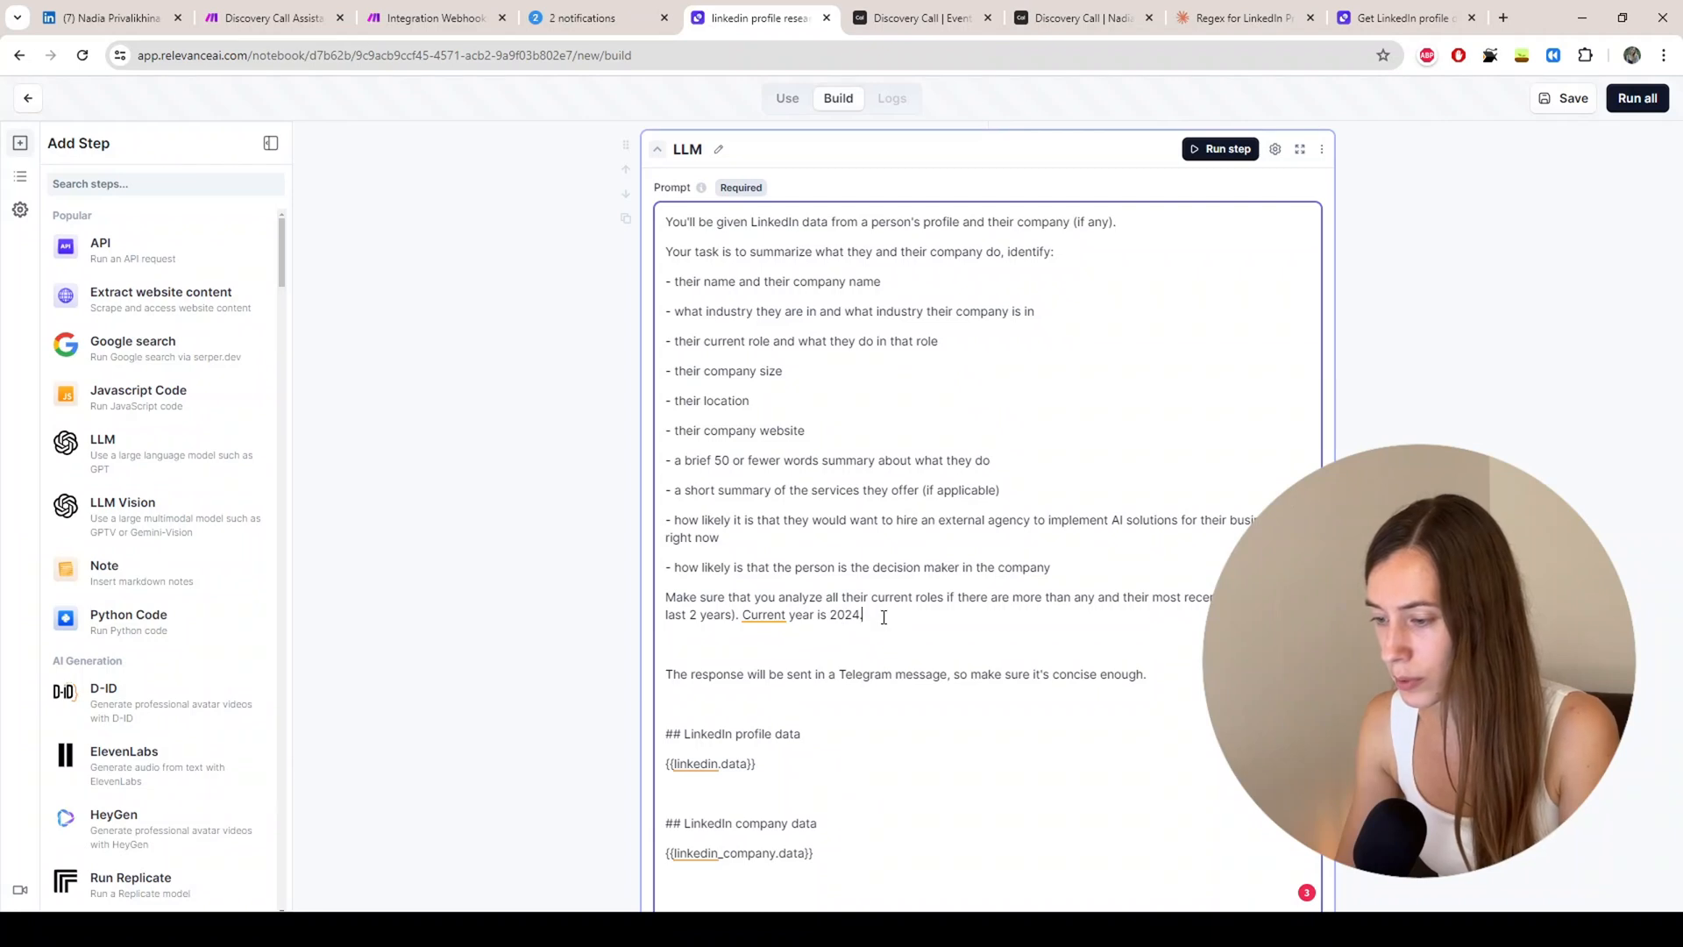
# Step: Replace the LinkedIn profile data placeholder with the {{linkedin.data}} variable
pyautogui.scroll(-2, 820, 613)
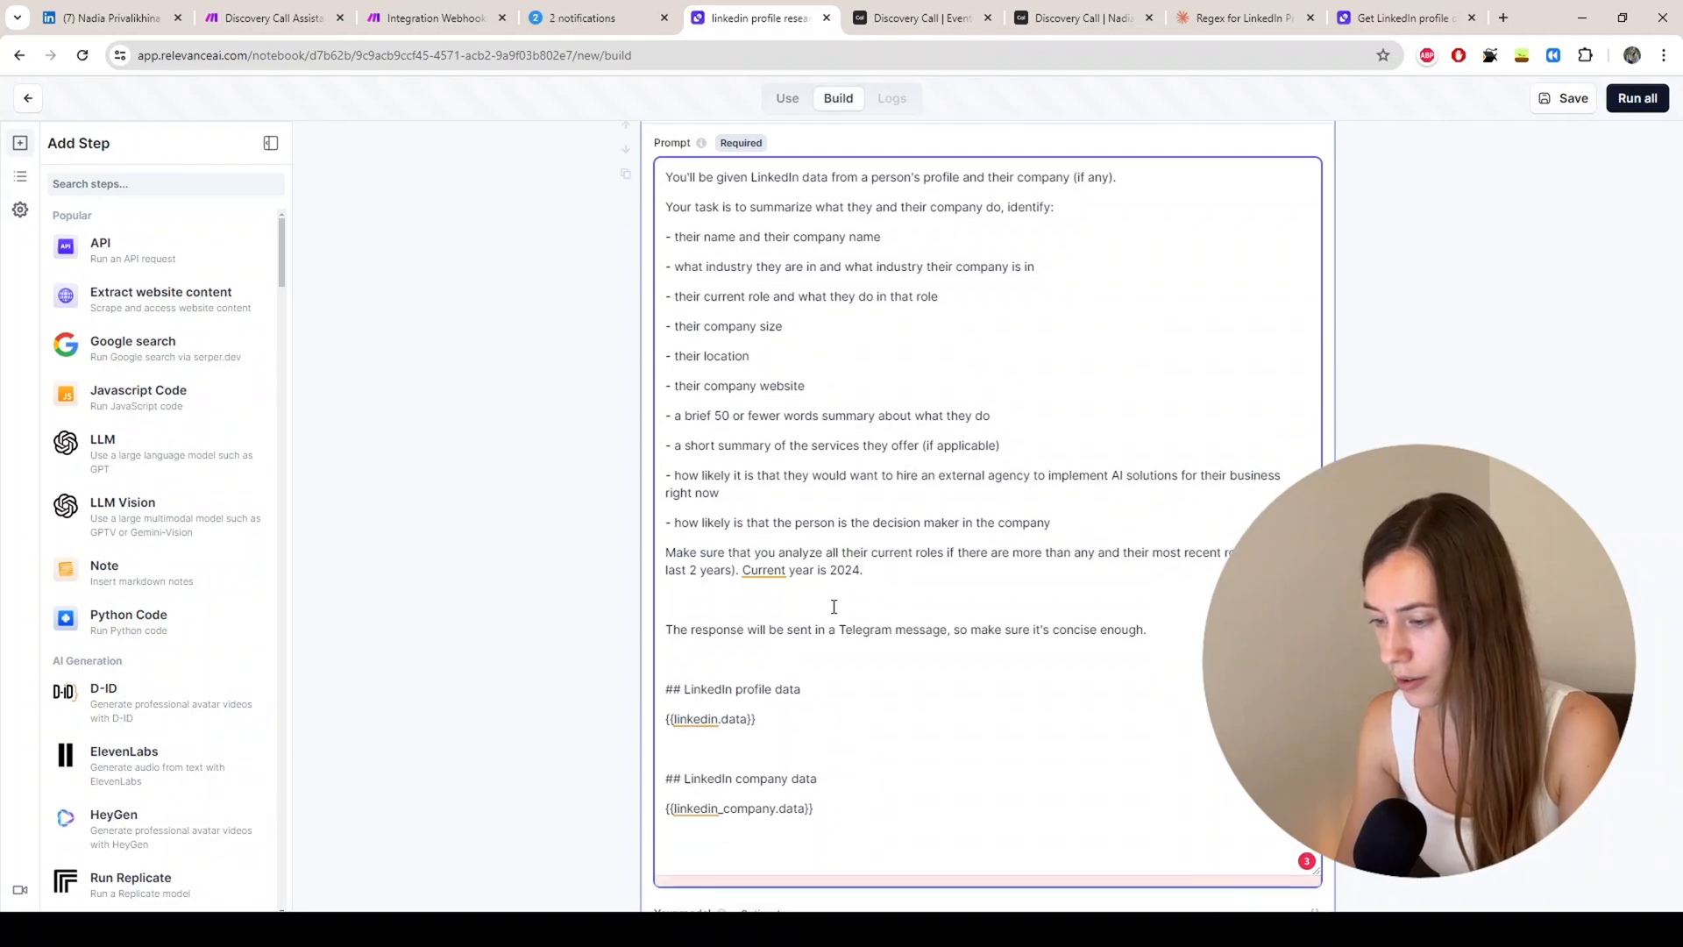
pyautogui.moveTo(759, 589); pyautogui.dragTo(638, 593)
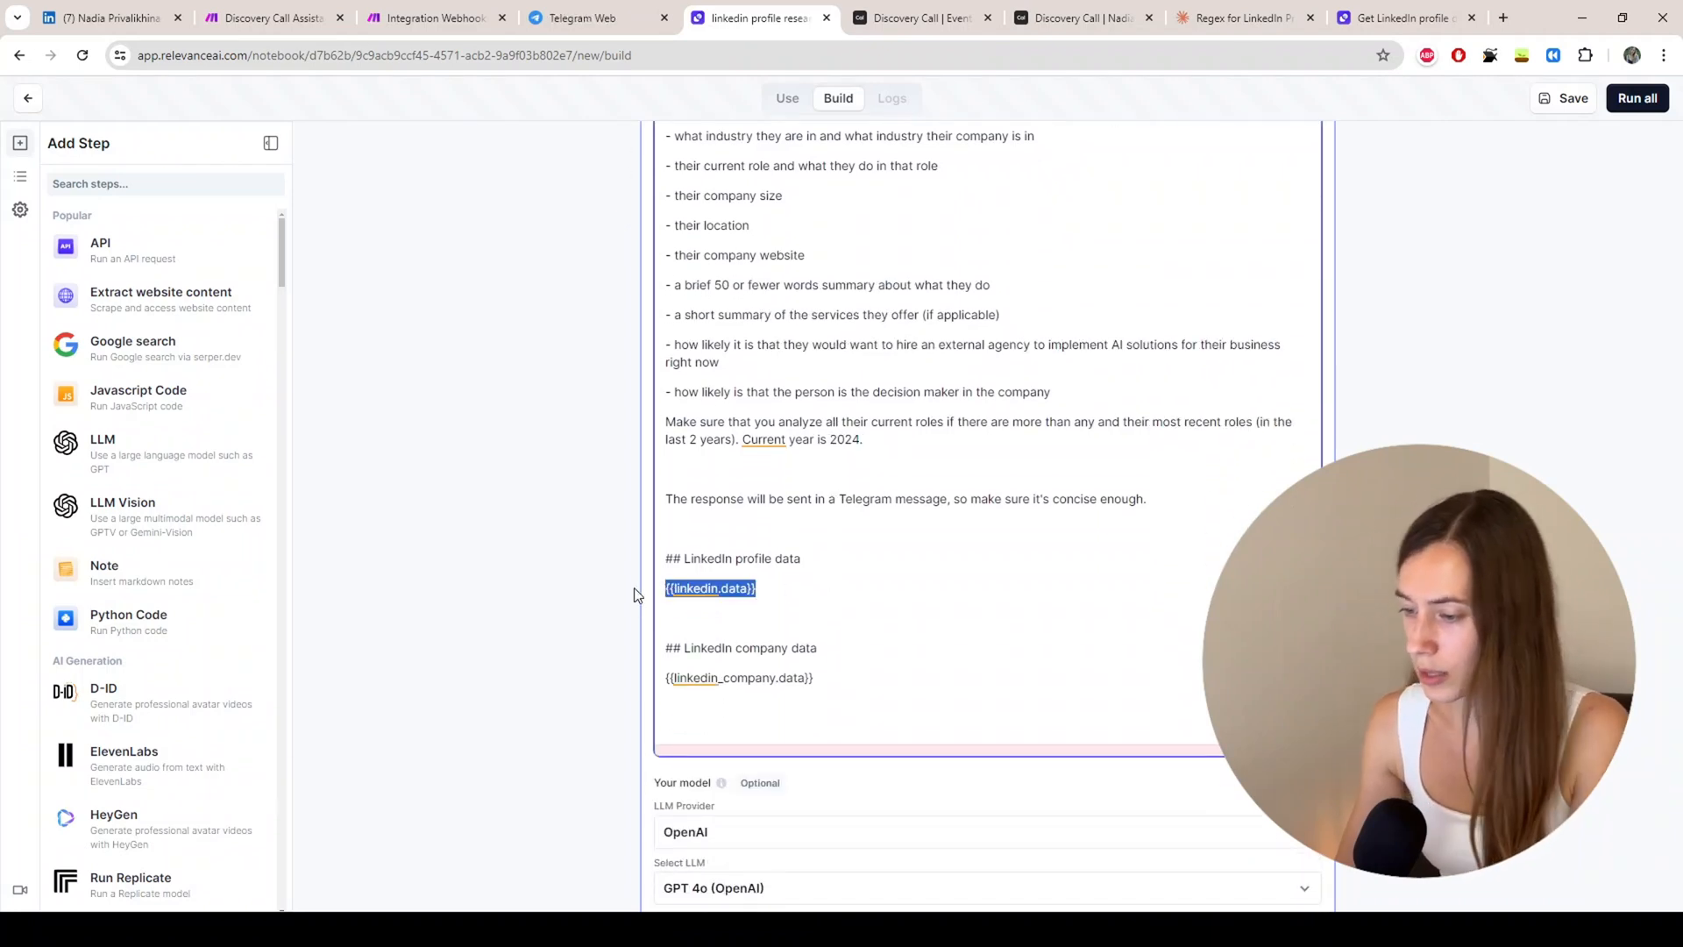
pyautogui.write('{{')
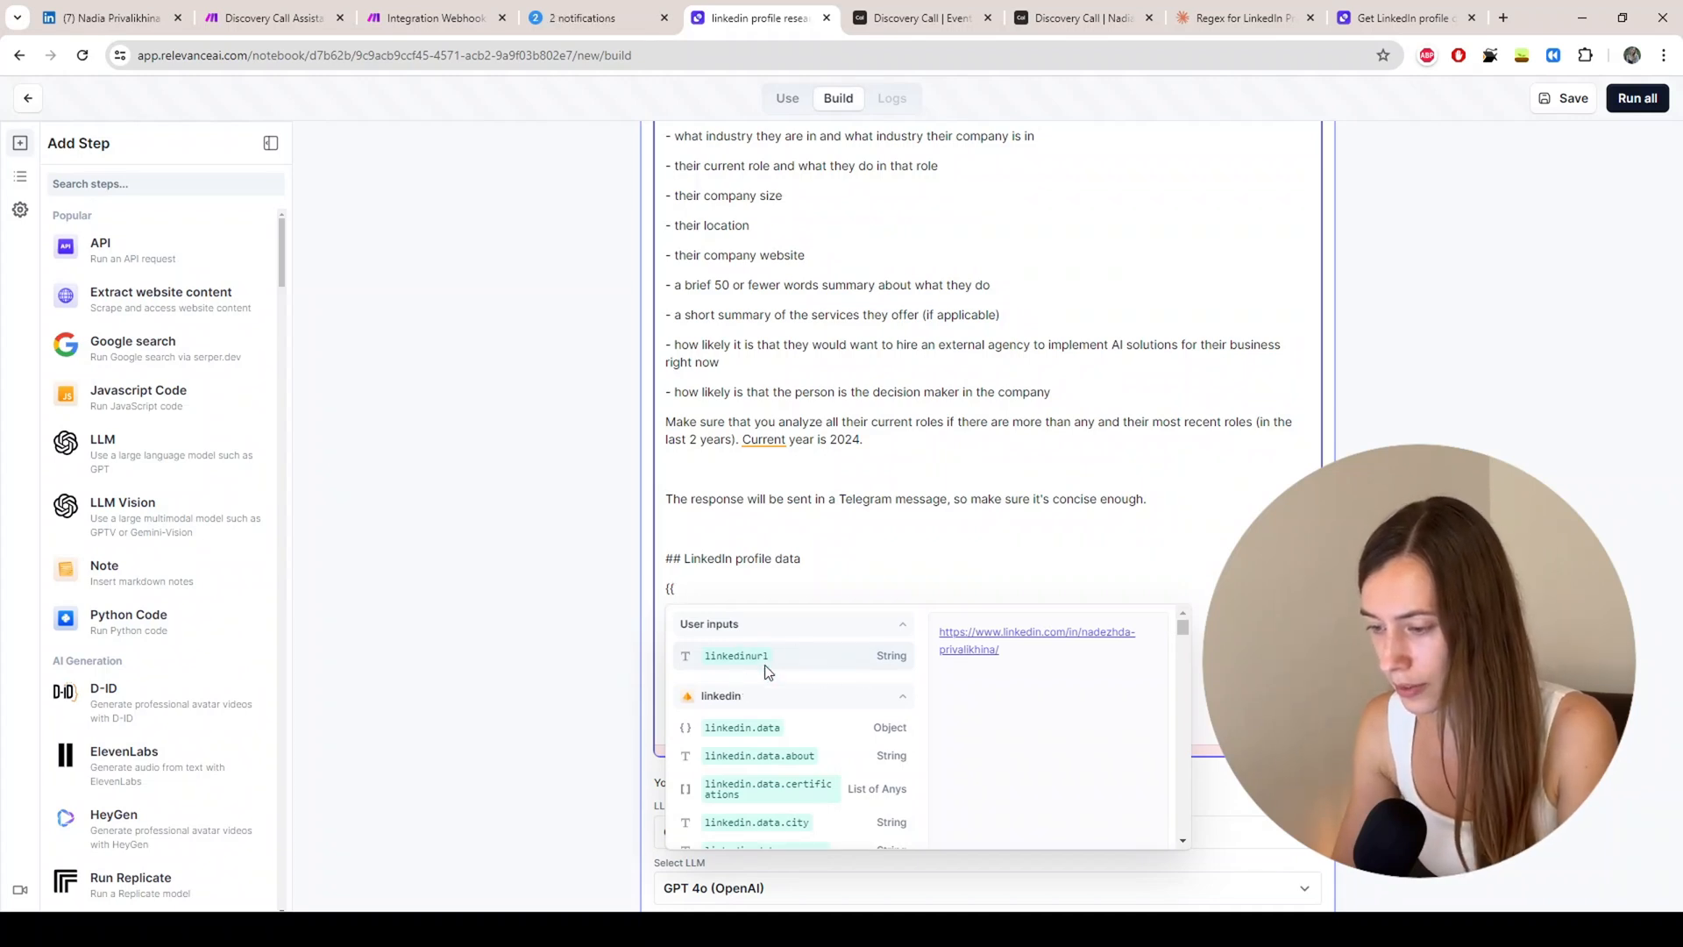
pyautogui.scroll(-1, 759, 759)
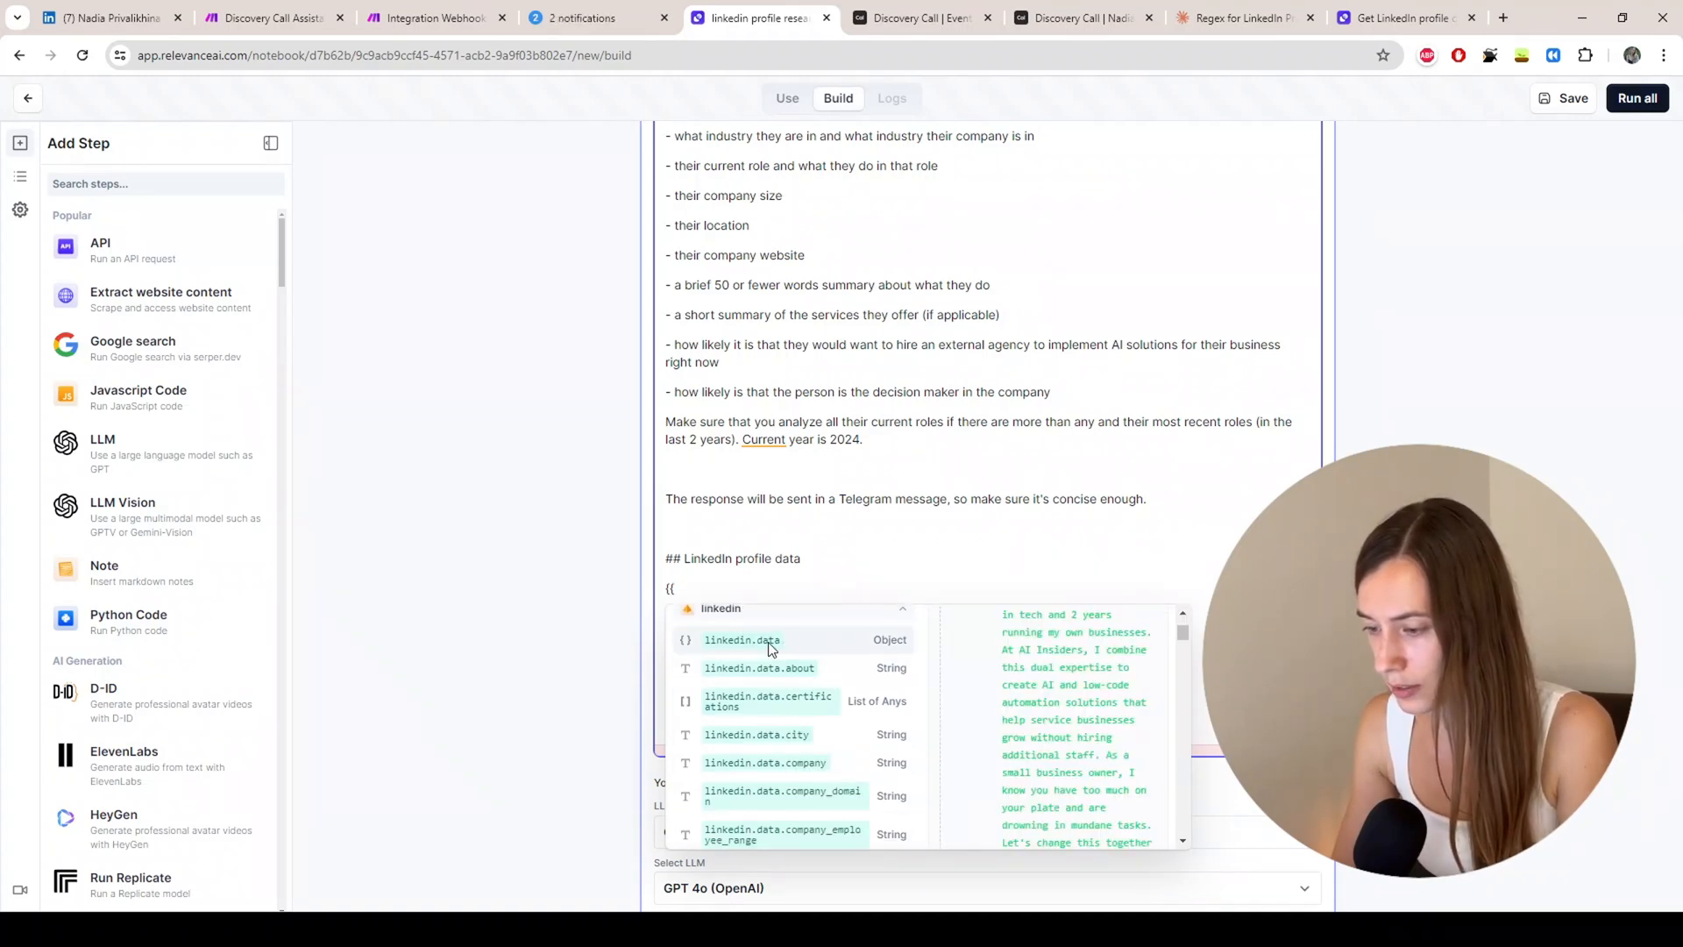
pyautogui.scroll(-1, 775, 676)
pyautogui.scroll(-3, 775, 677)
pyautogui.scroll(5, 775, 677)
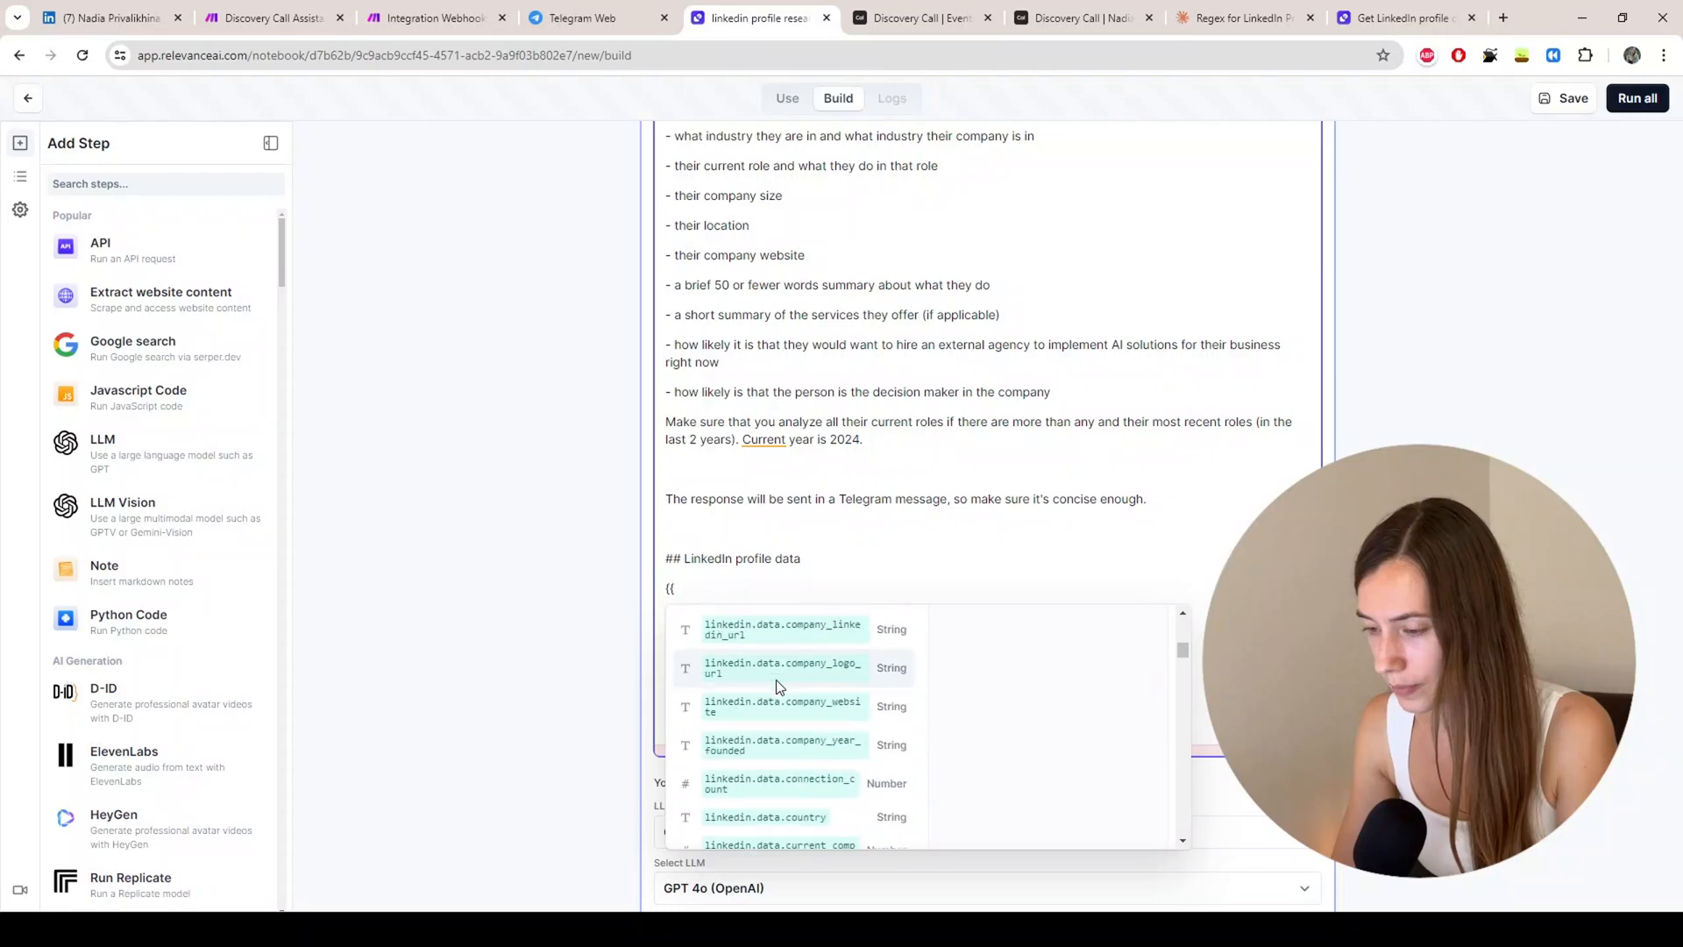
pyautogui.click(782, 728)
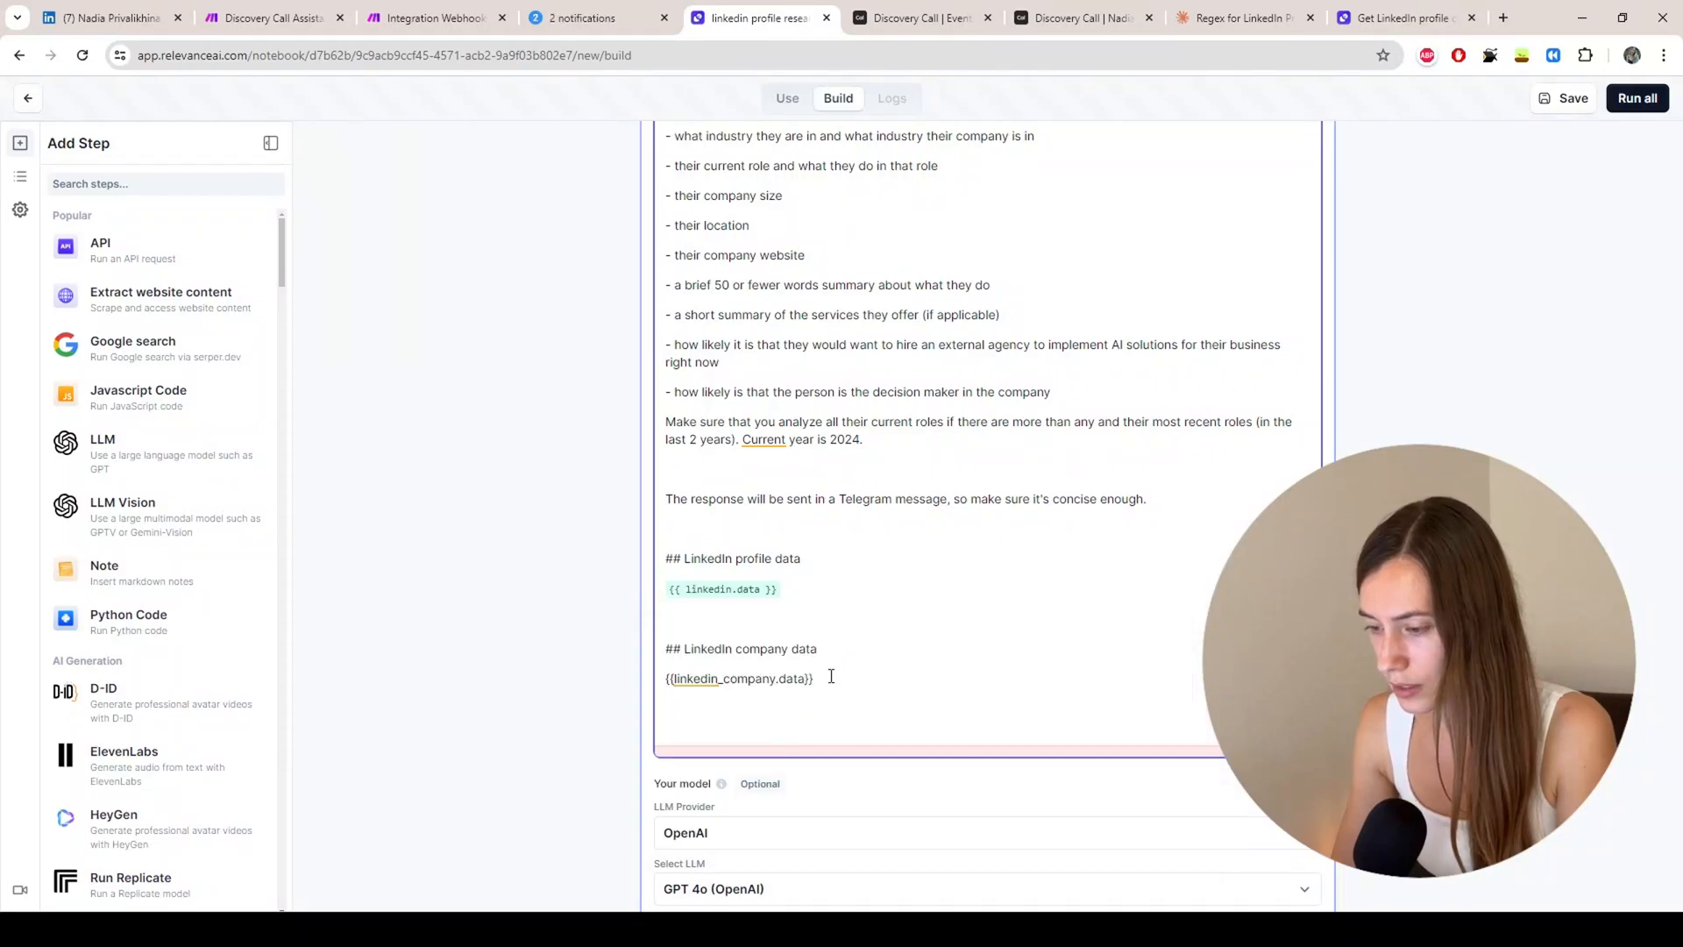
# Step: Replace the LinkedIn company data placeholder with the {{companydata.data}} variable
pyautogui.moveTo(831, 678); pyautogui.dragTo(666, 680)
pyautogui.write('{{')
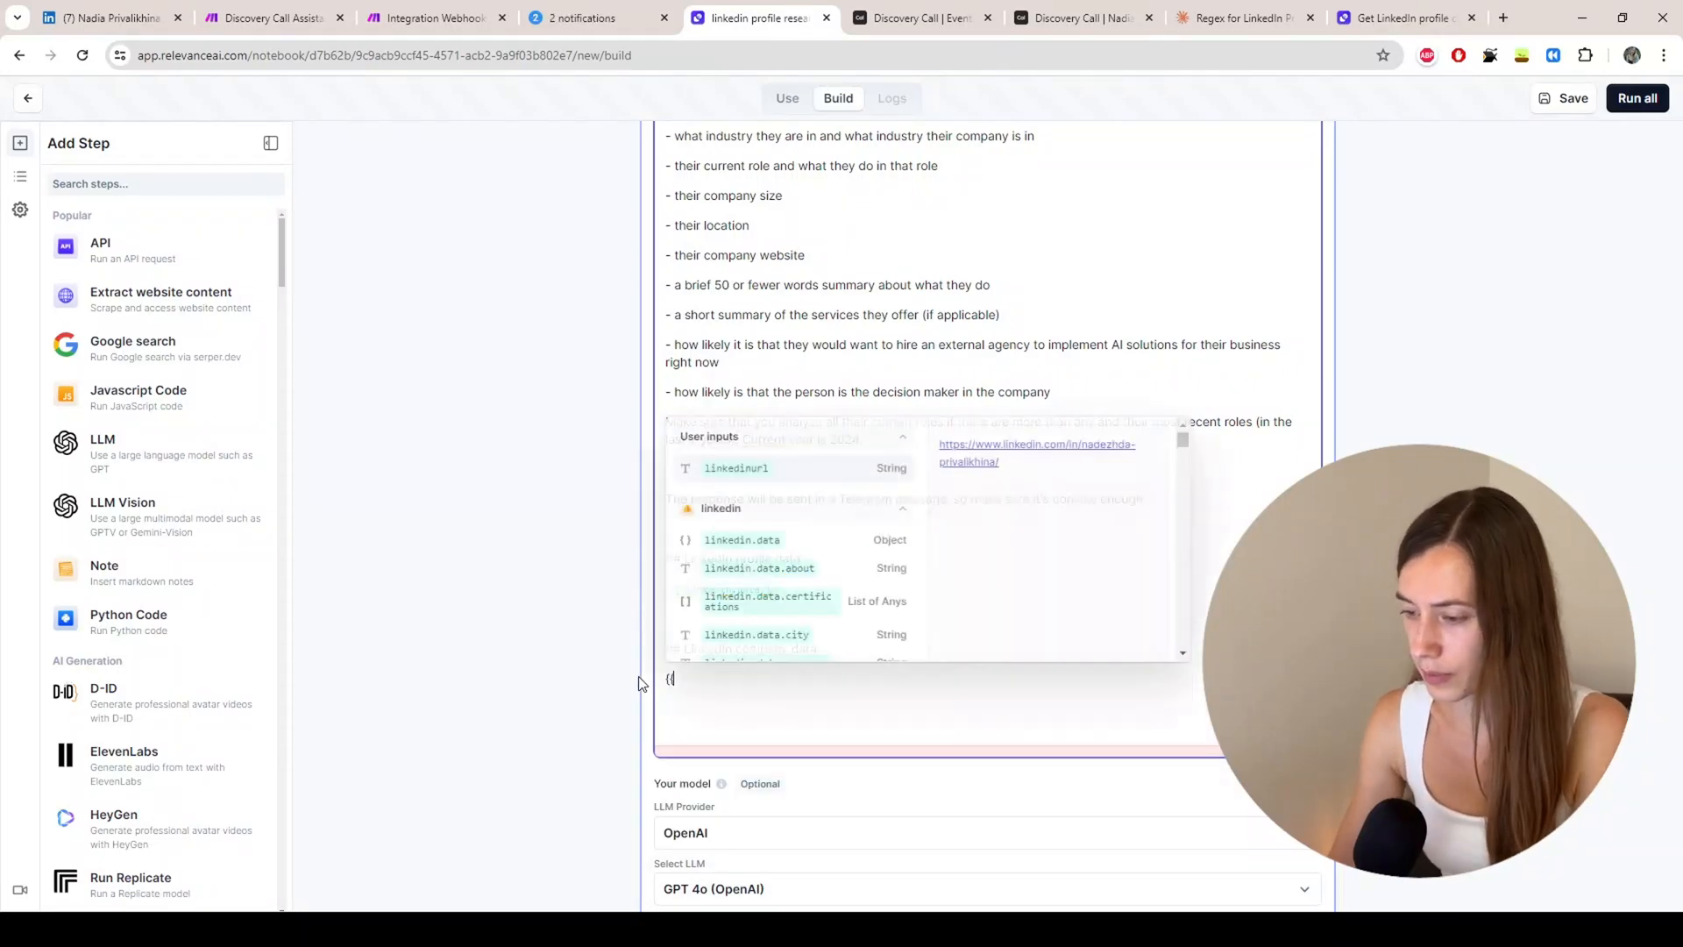
pyautogui.click(902, 511)
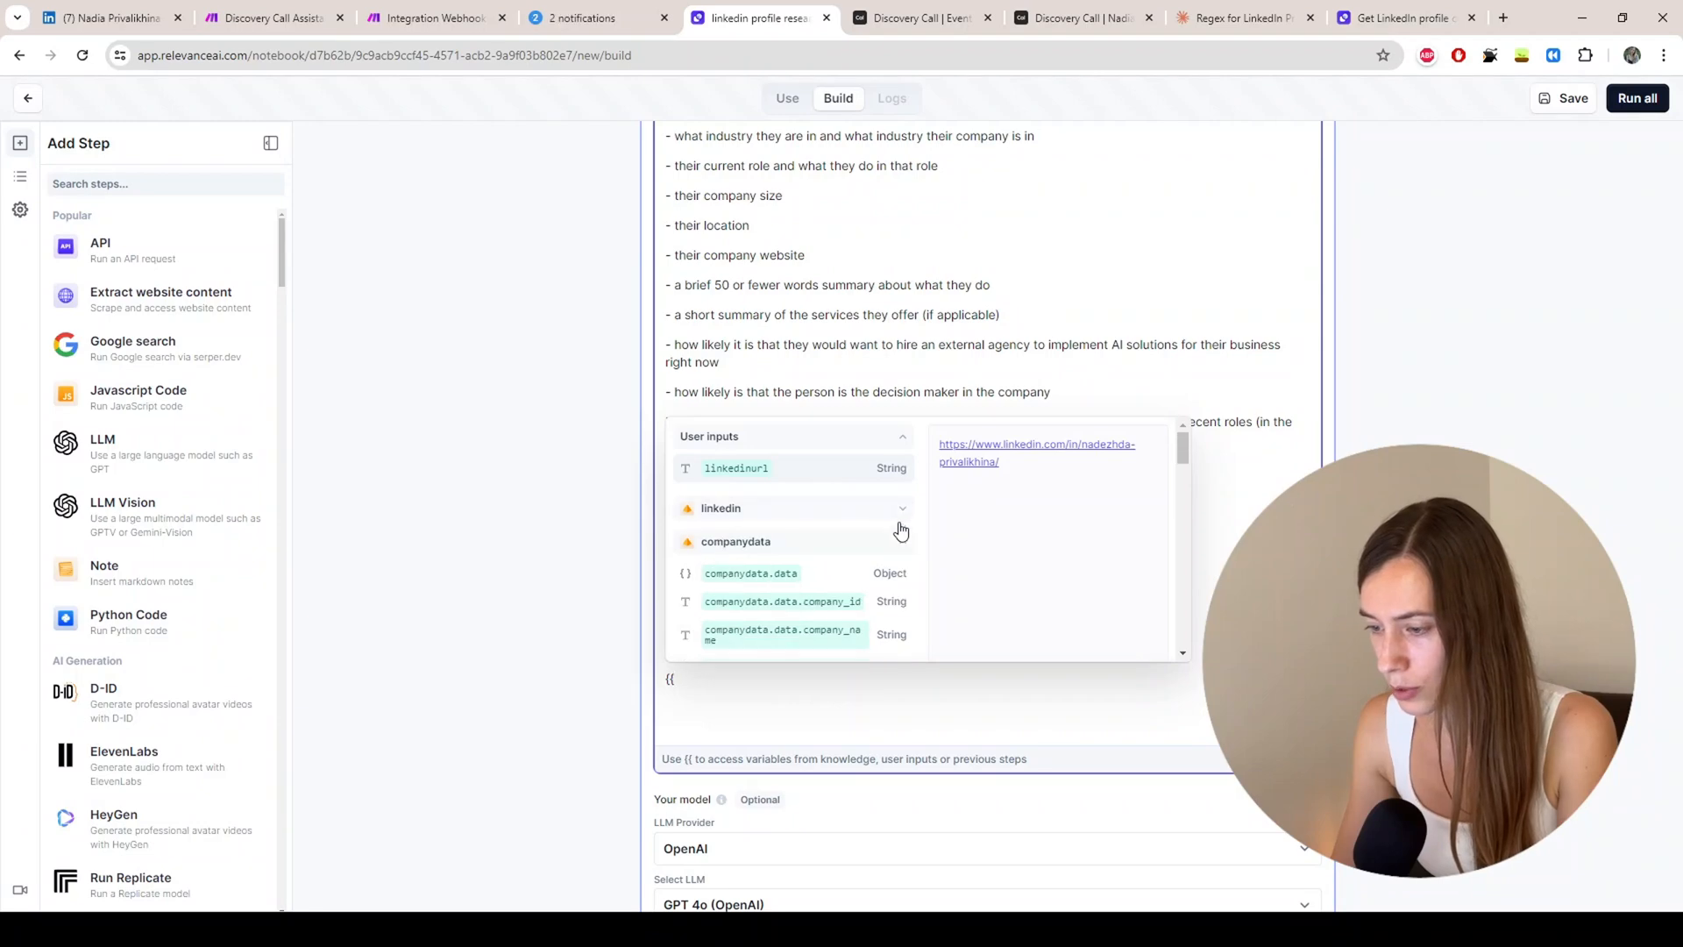
pyautogui.click(743, 575)
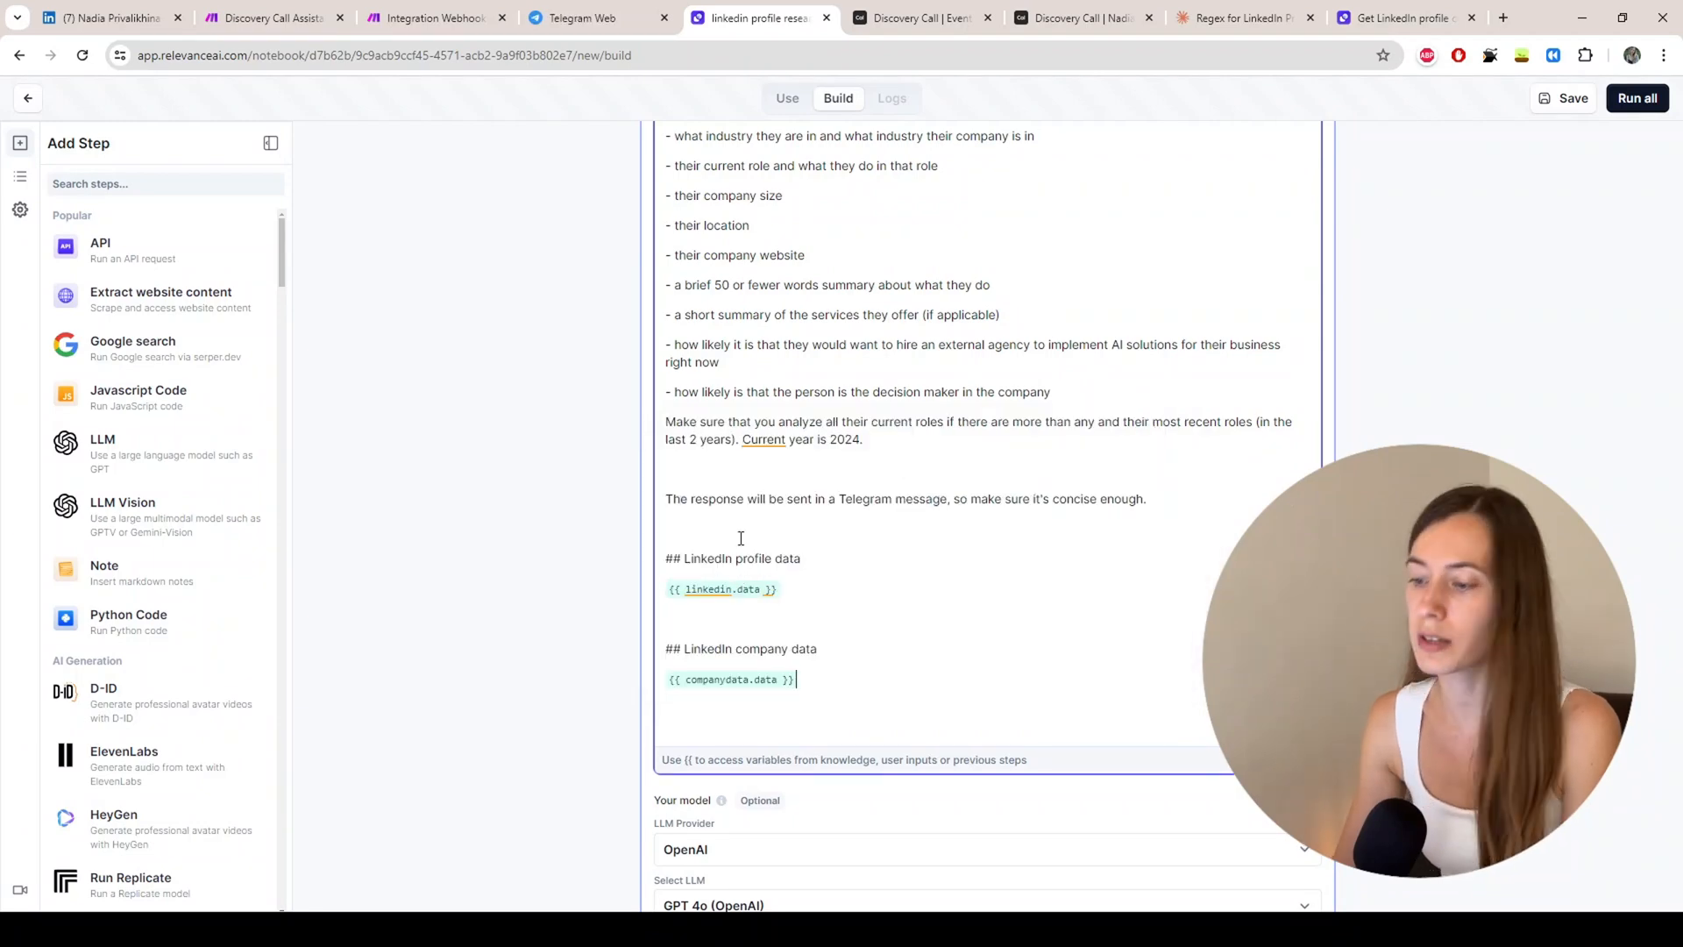
pyautogui.scroll(-2, 751, 541)
pyautogui.scroll(8, 968, 578)
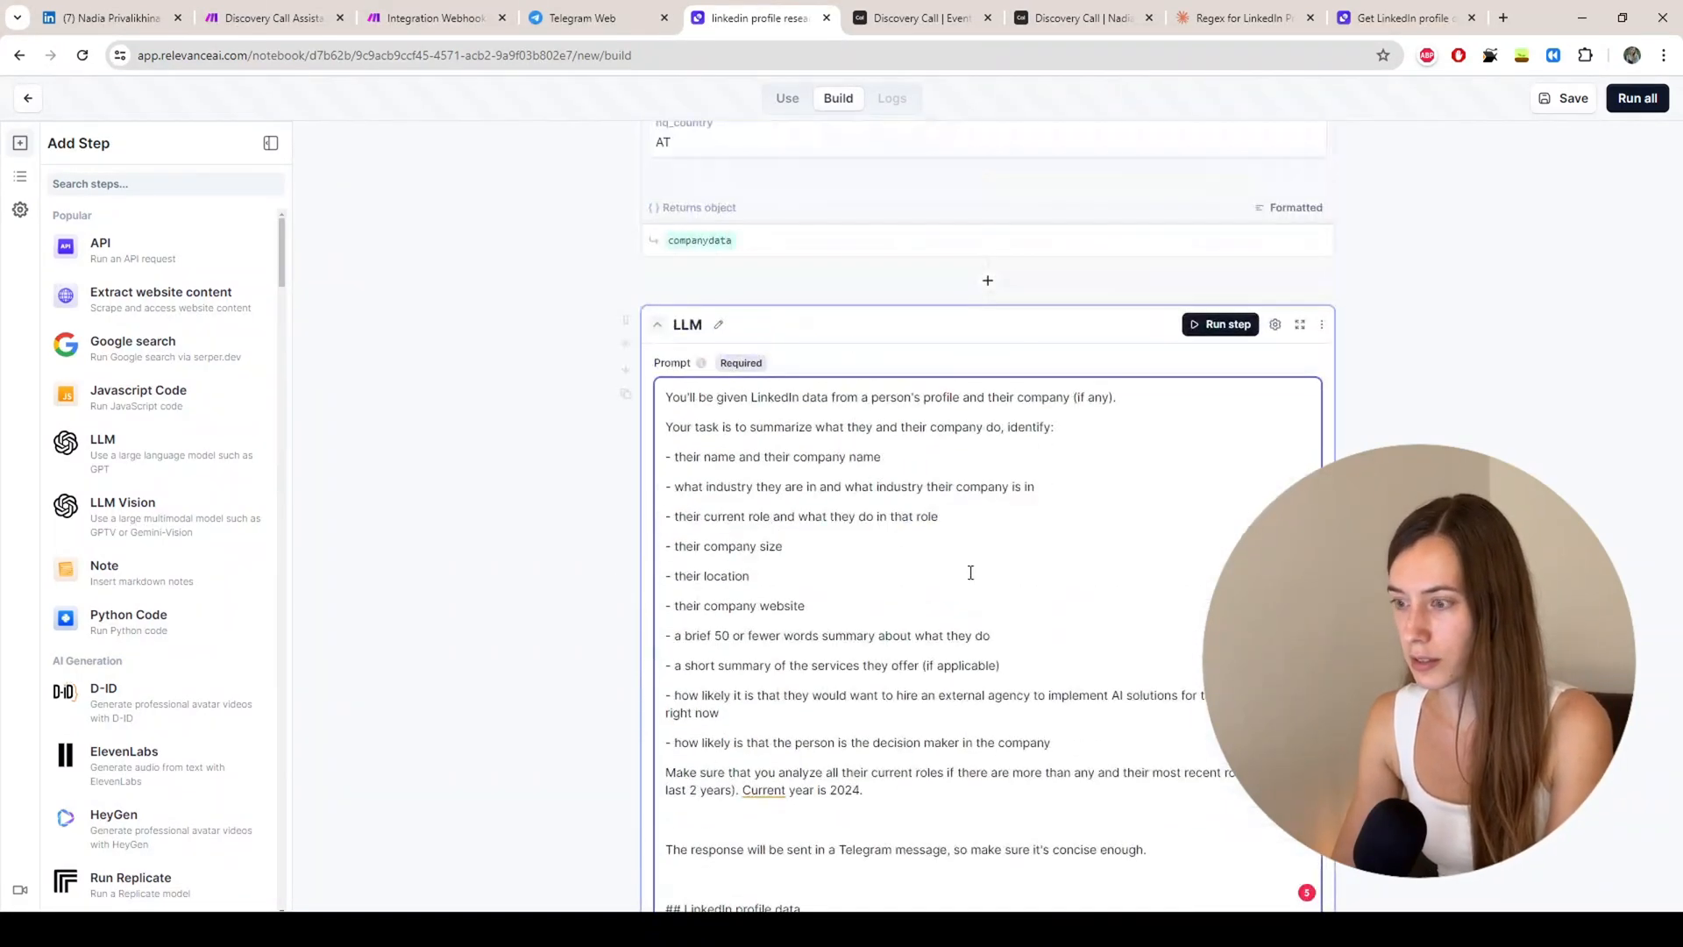
pyautogui.scroll(-2, 970, 571)
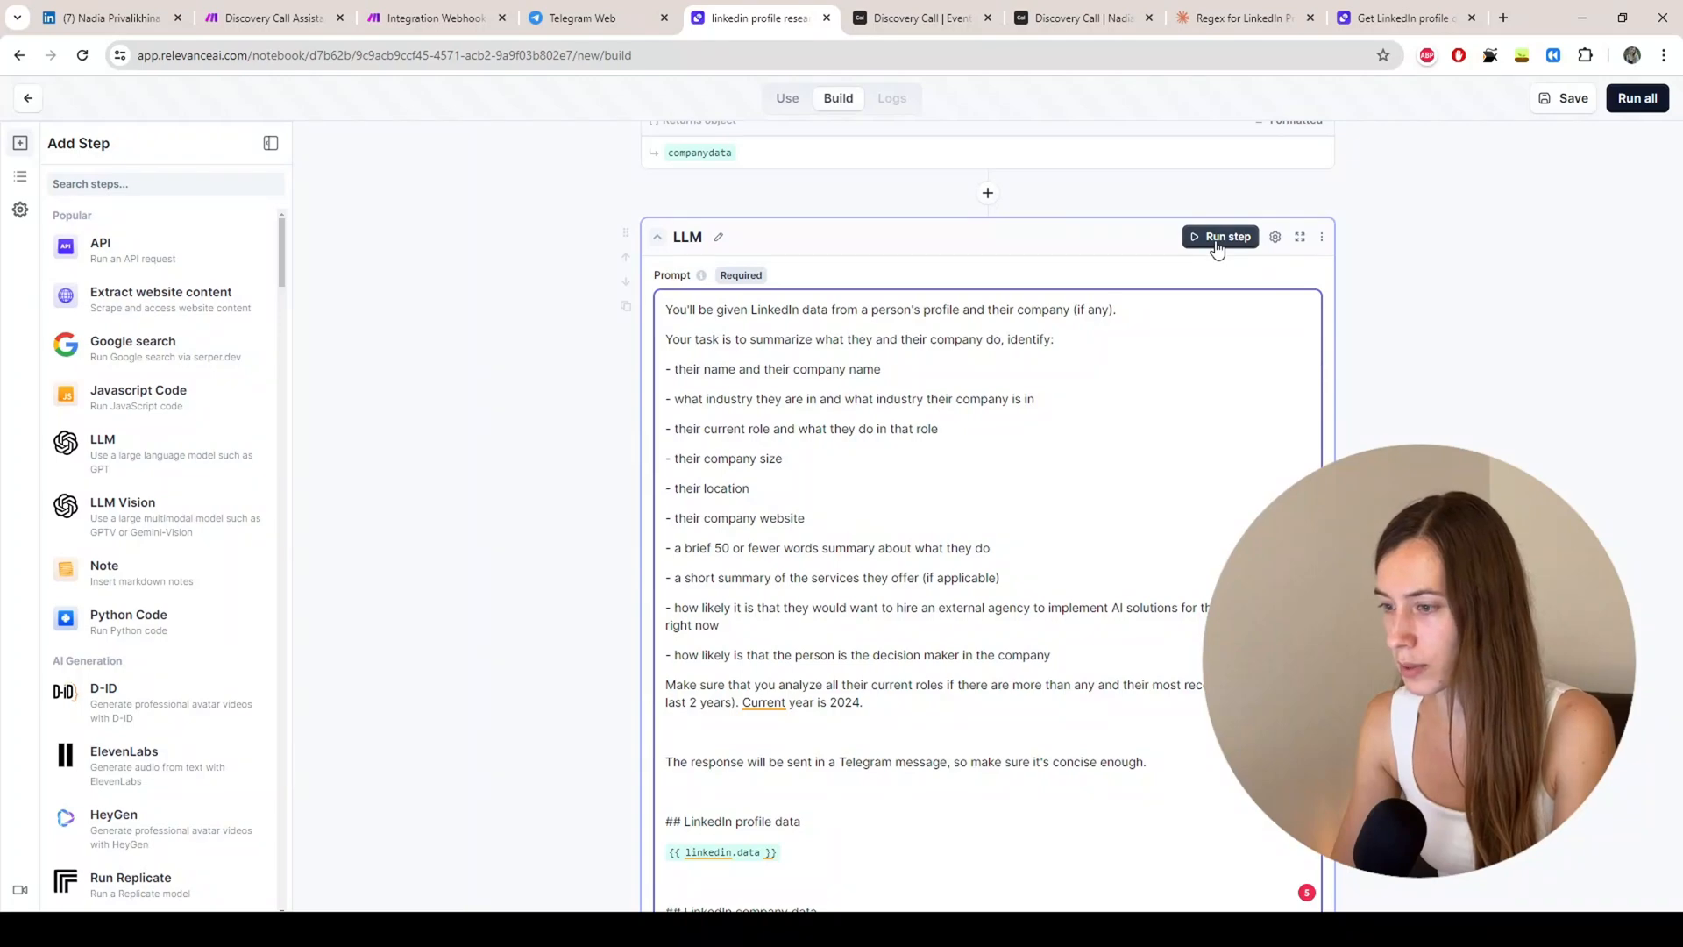
pyautogui.scroll(-4, 772, 659)
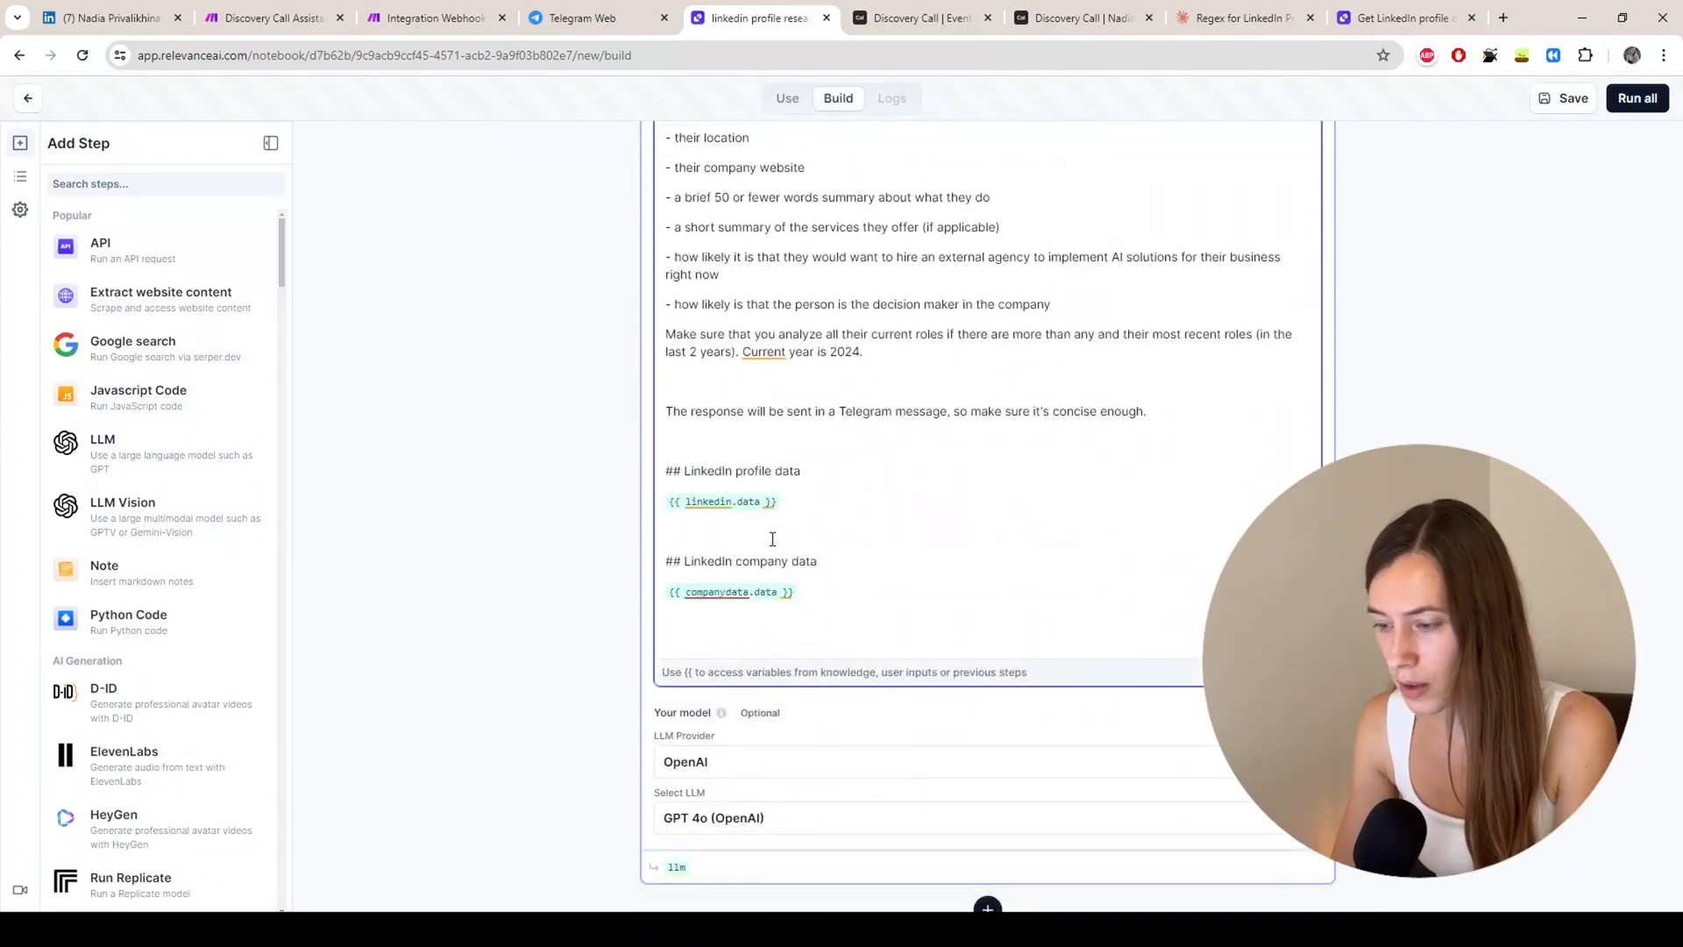
pyautogui.scroll(3, 780, 509)
pyautogui.scroll(3, 794, 435)
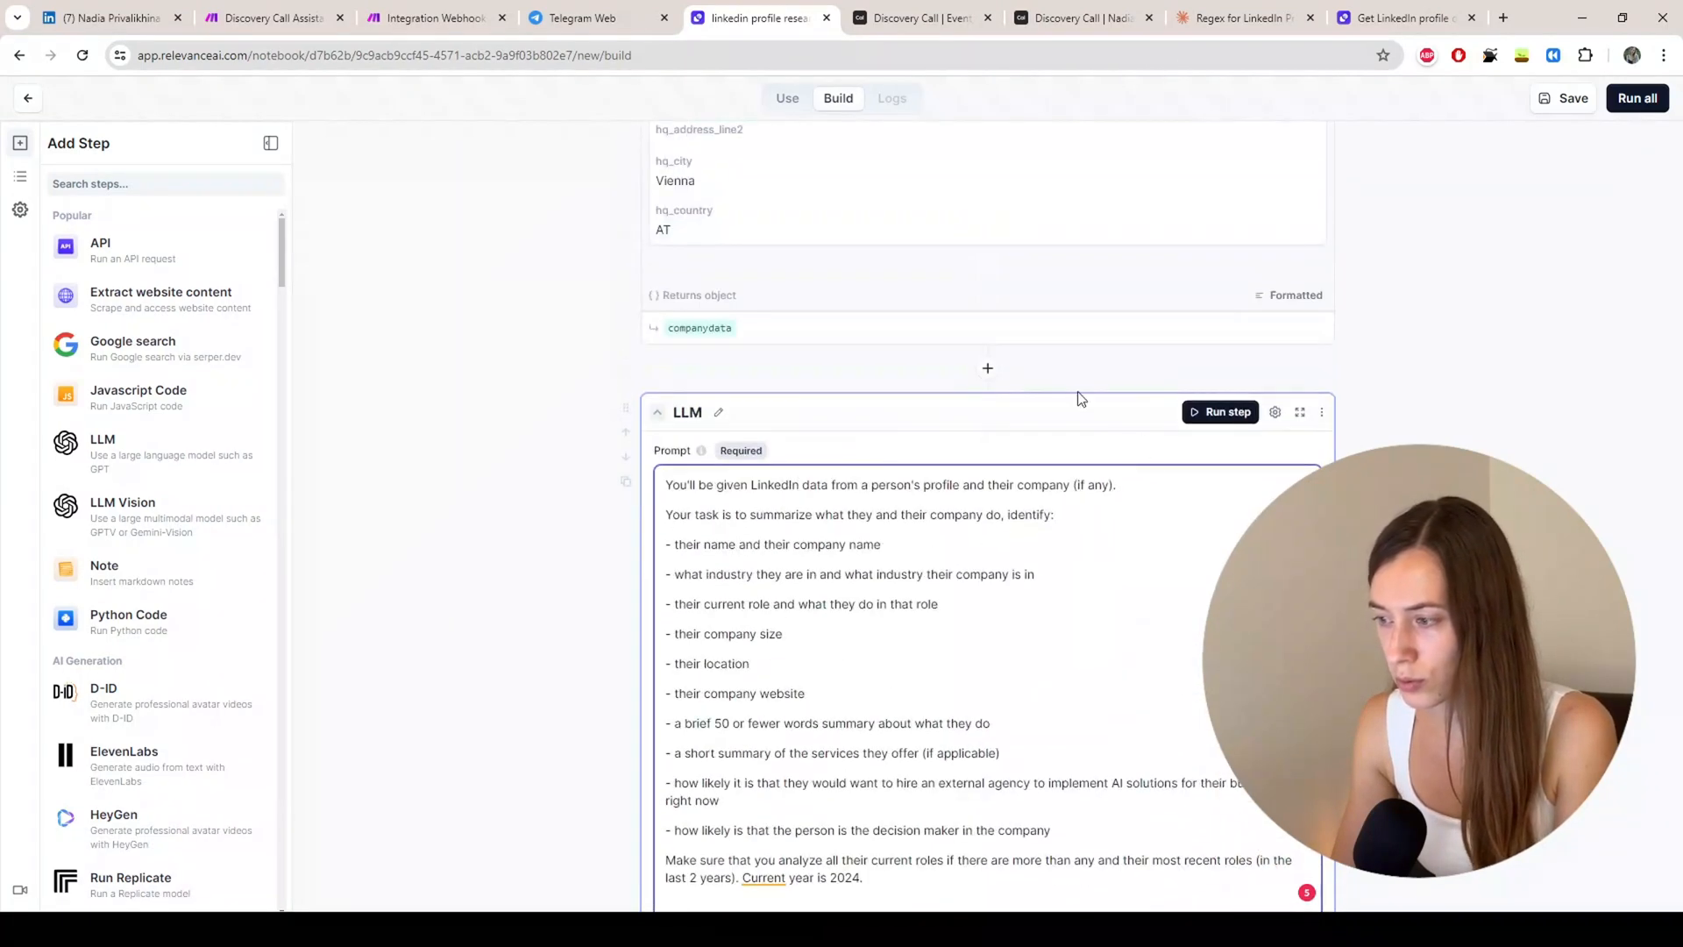
# Step: Choose GPT 4o (OpenAI) as the LLM step's fallback model and check the temperature setting
pyautogui.click(1275, 414)
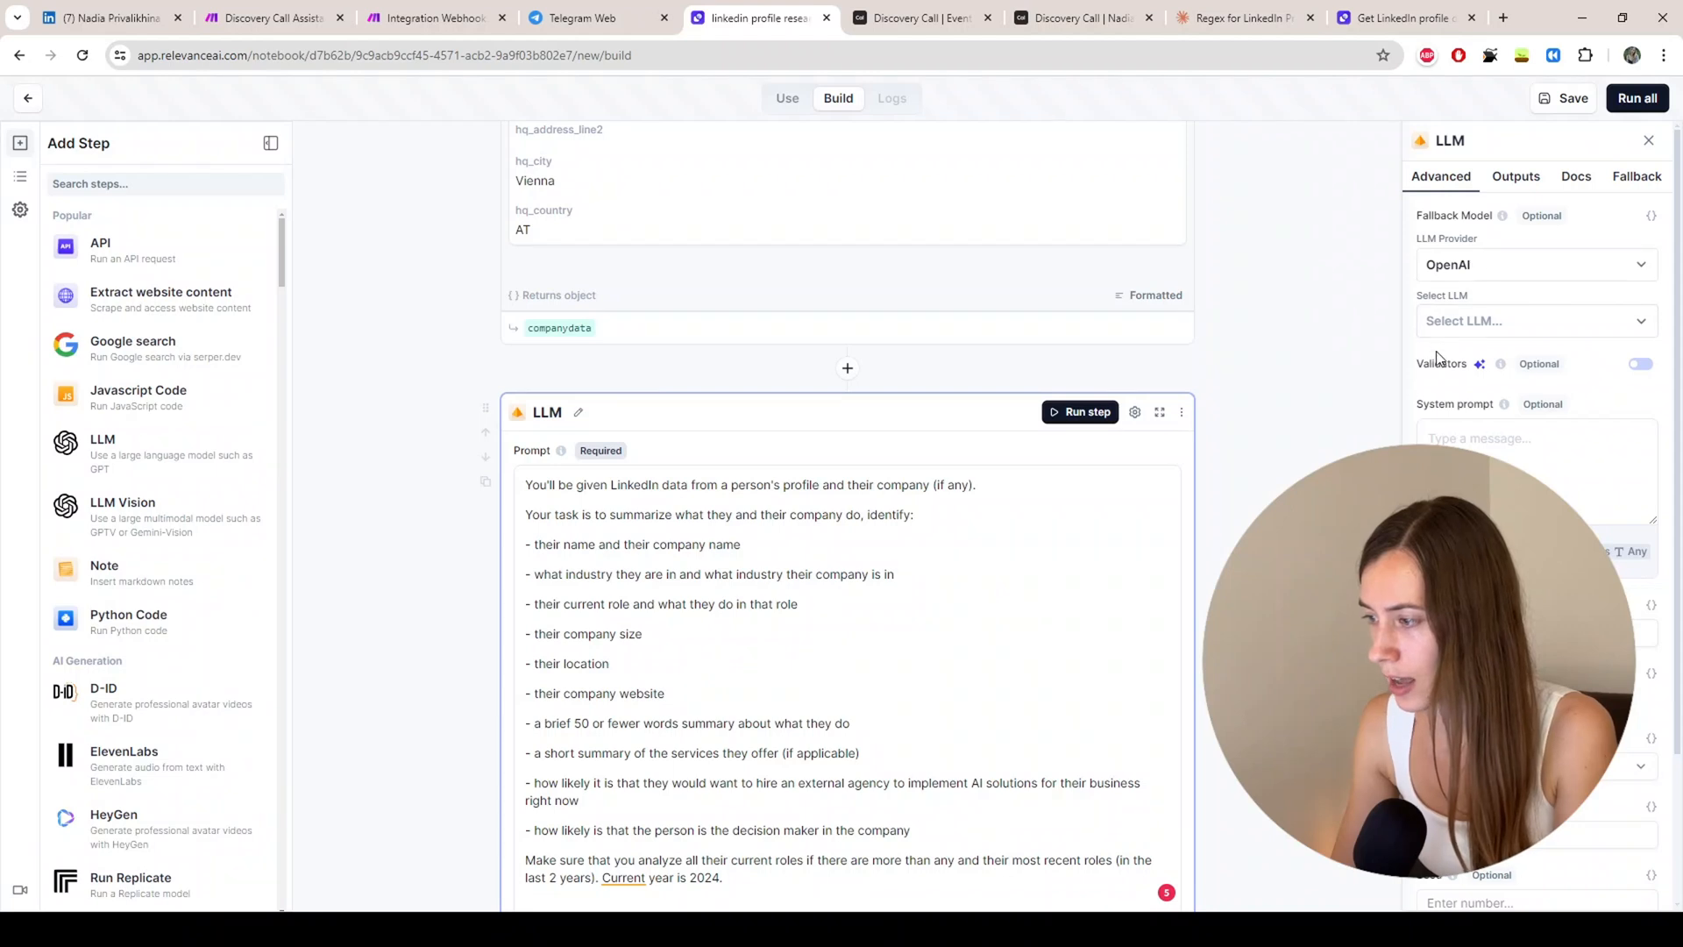
pyautogui.click(1459, 323)
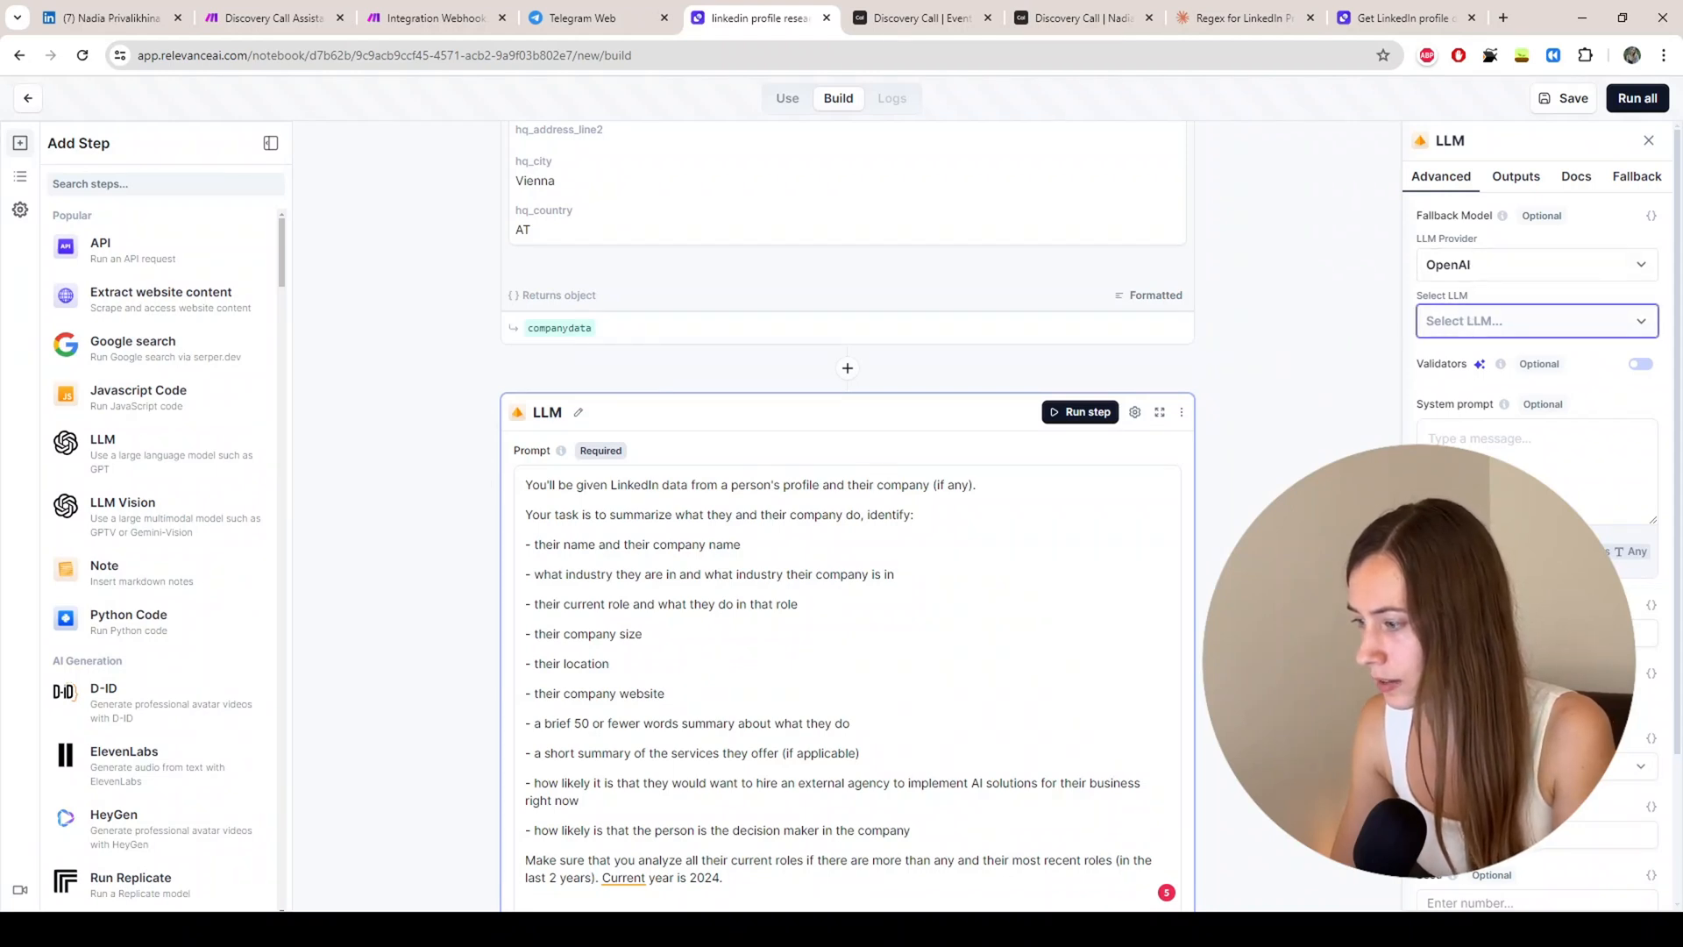
pyautogui.click(1503, 382)
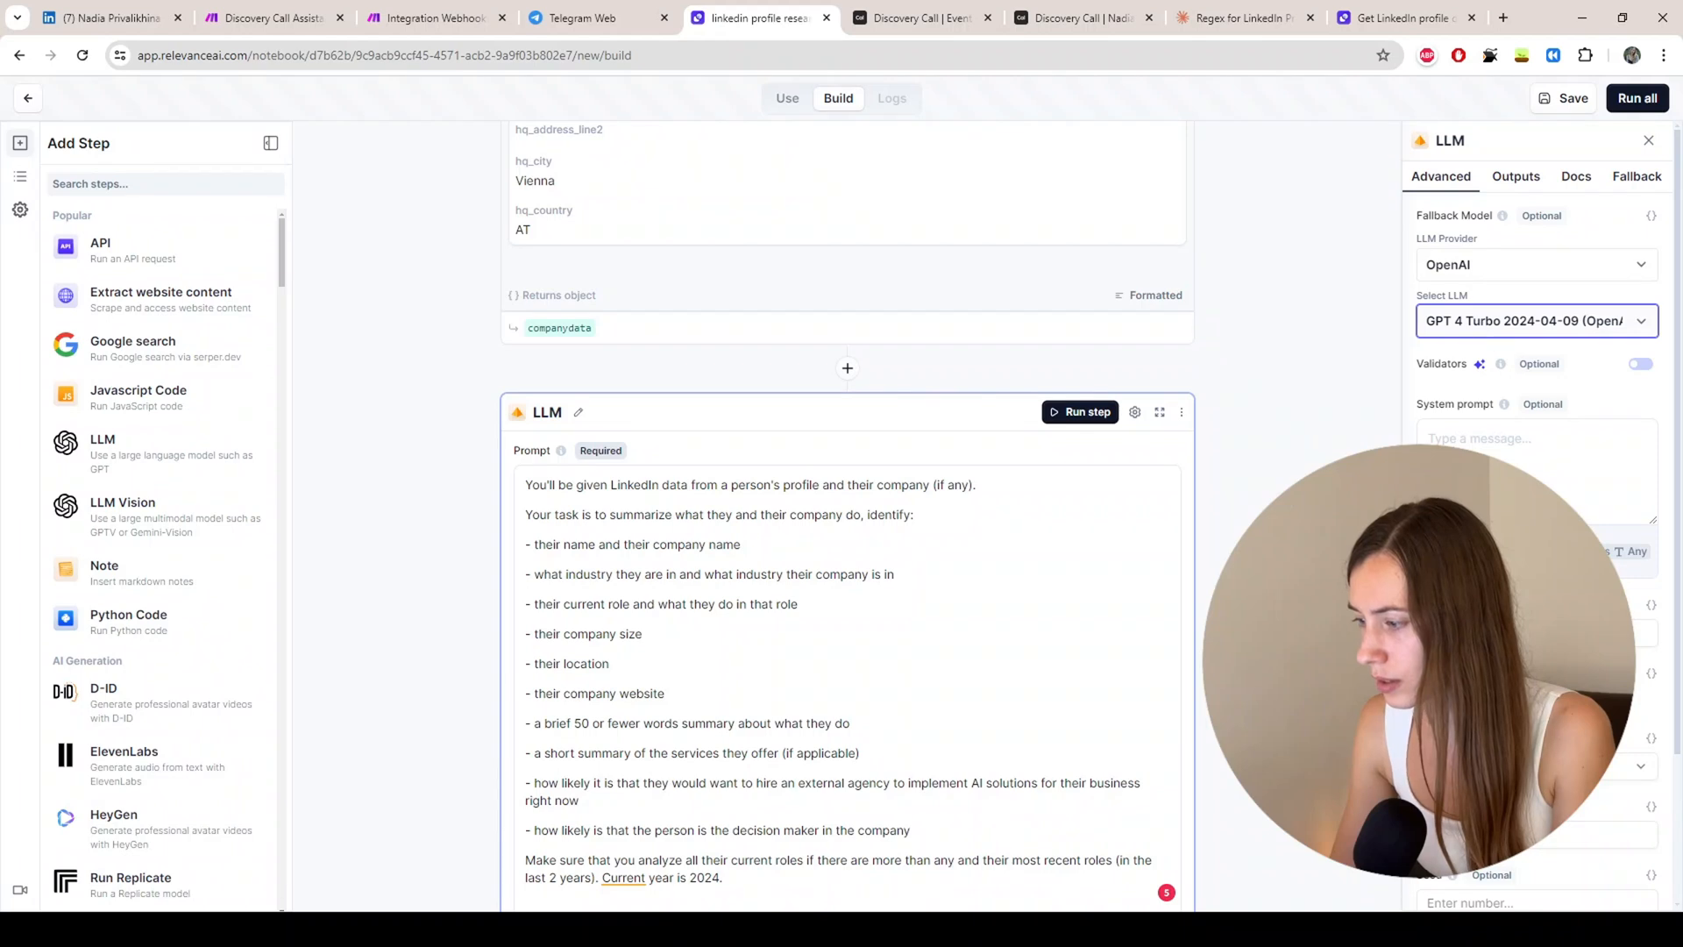
pyautogui.click(1455, 391)
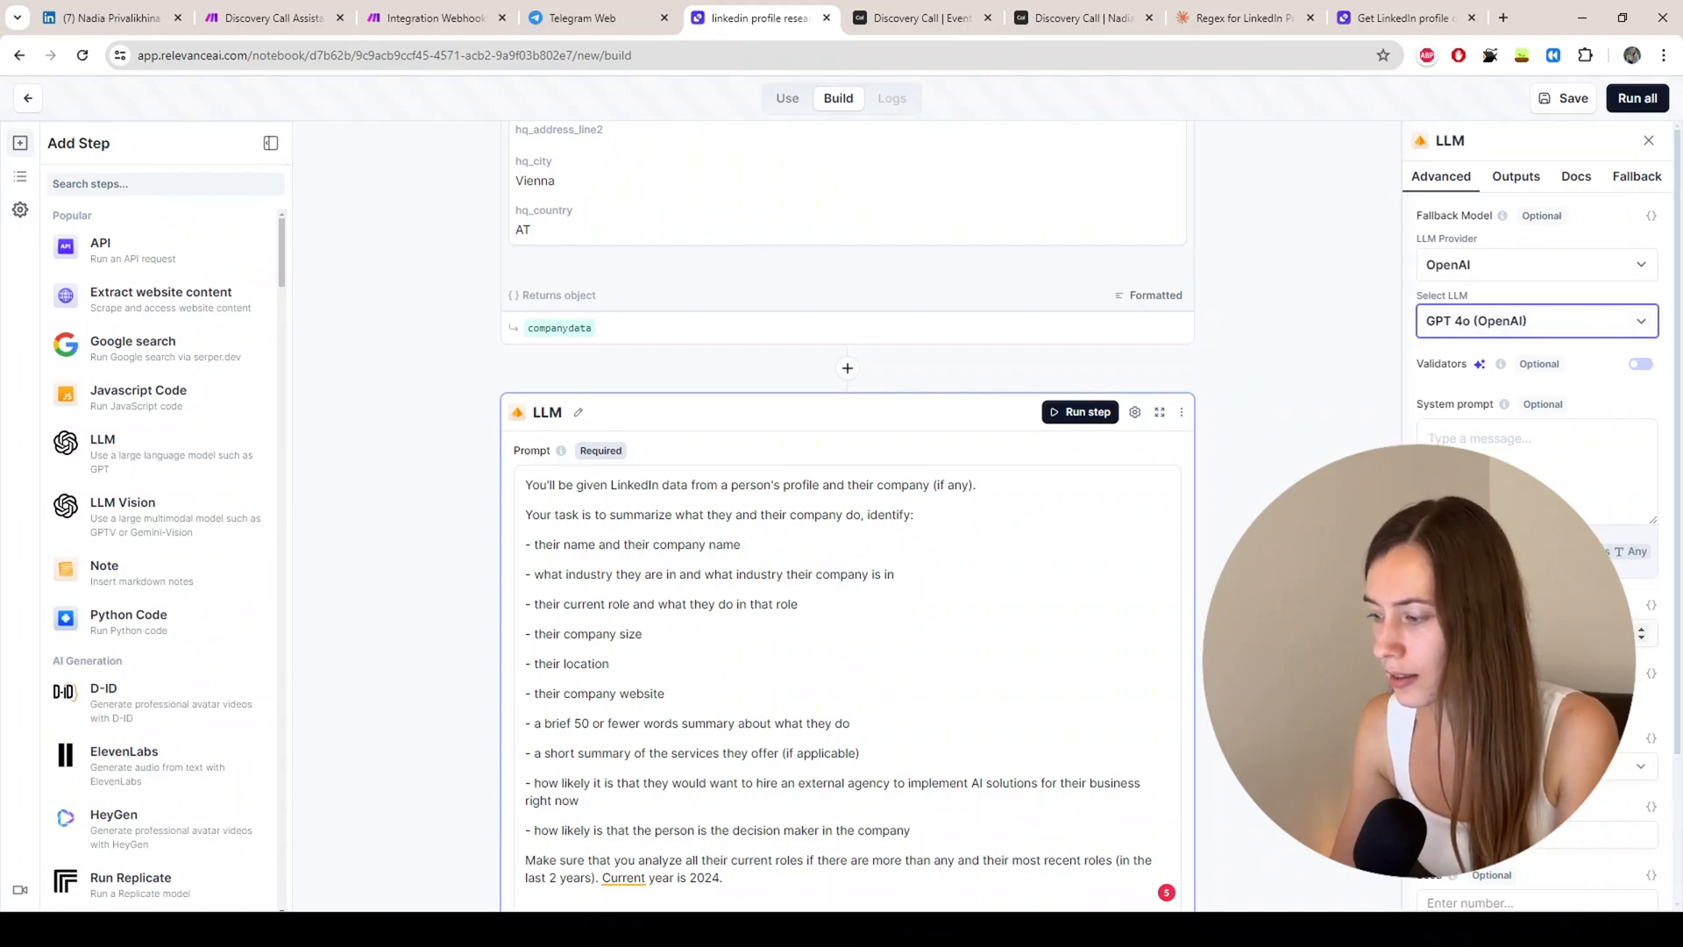
pyautogui.click(1525, 633)
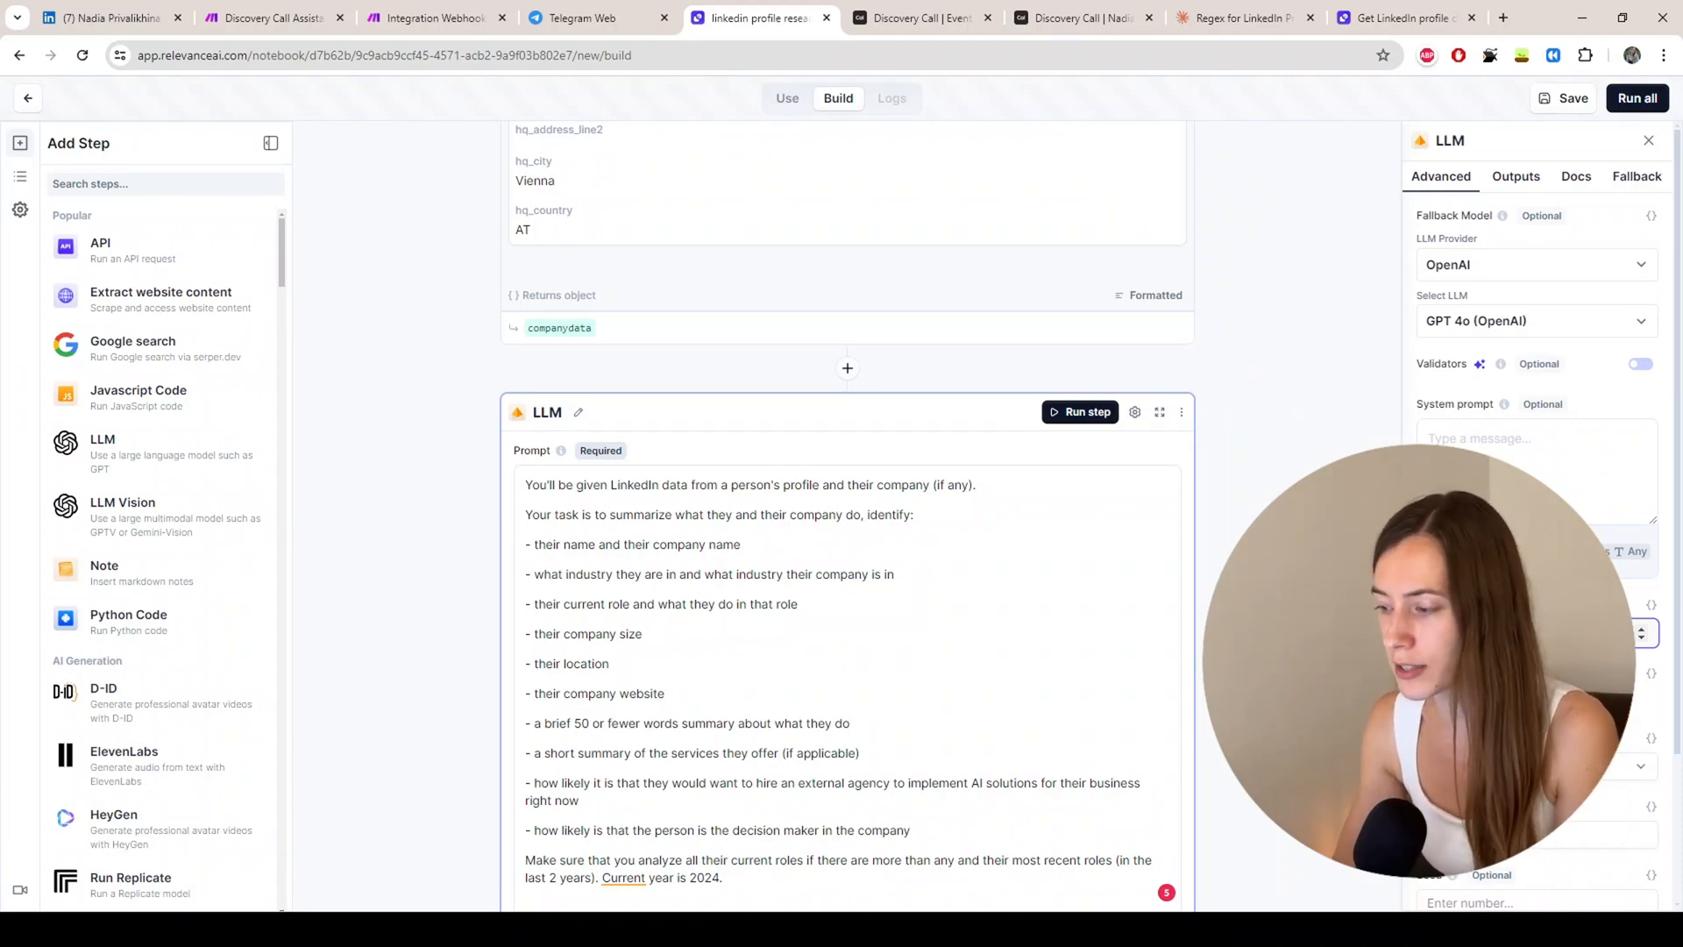
pyautogui.scroll(-2, 1618, 313)
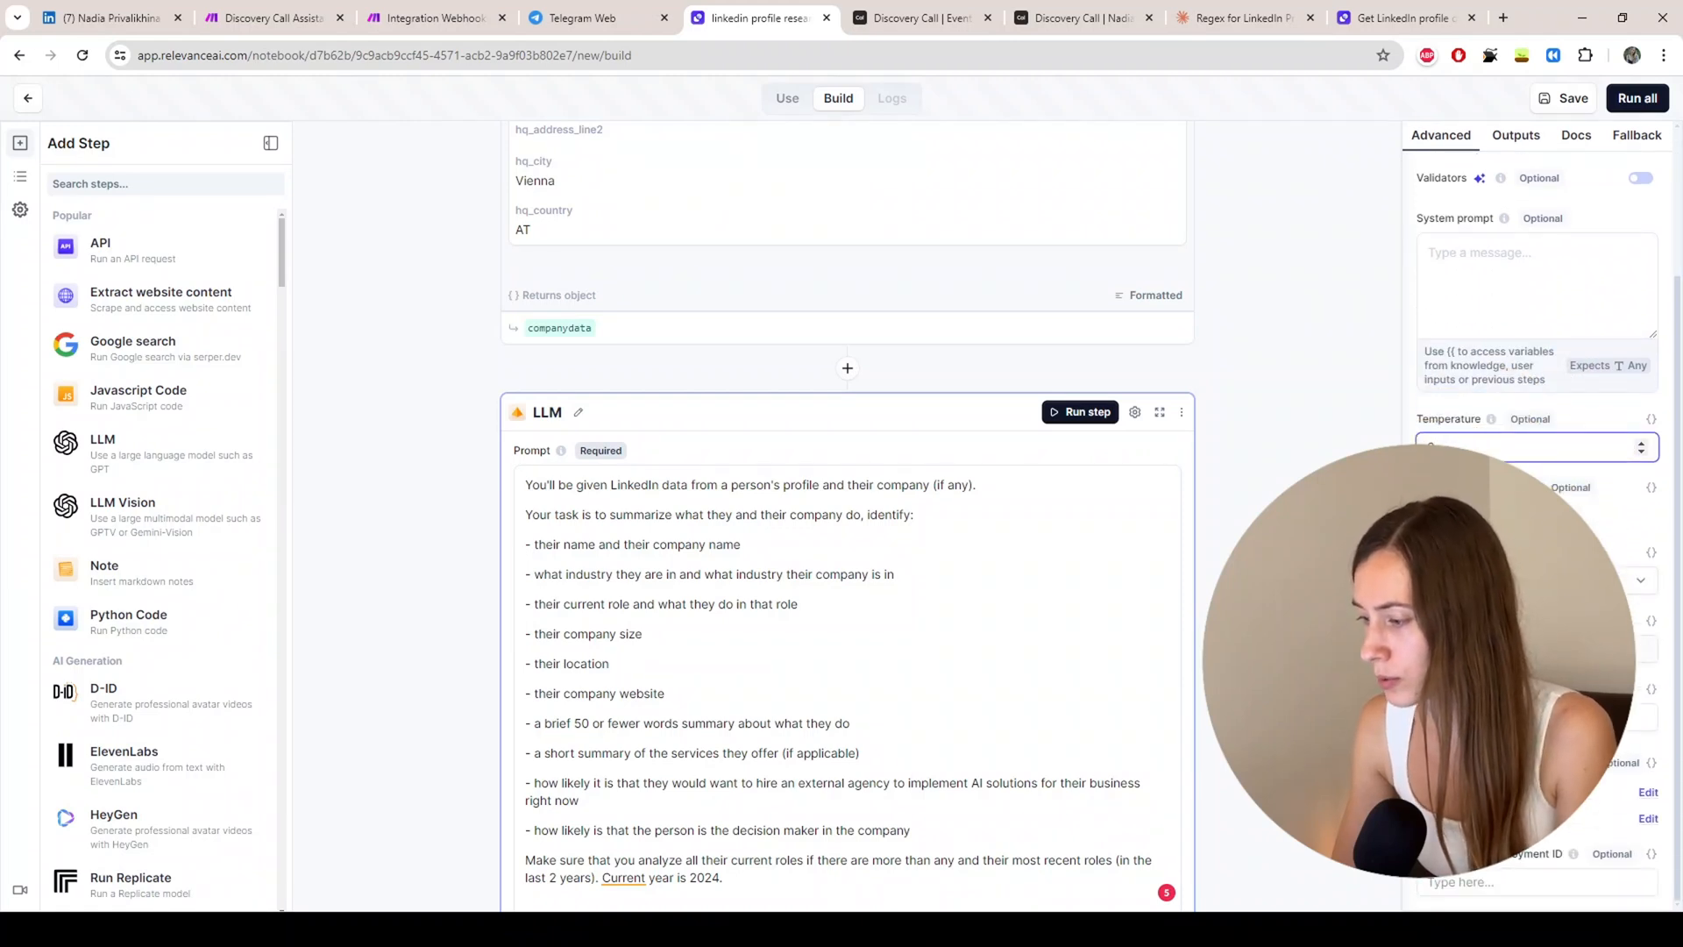
pyautogui.scroll(-3, 879, 633)
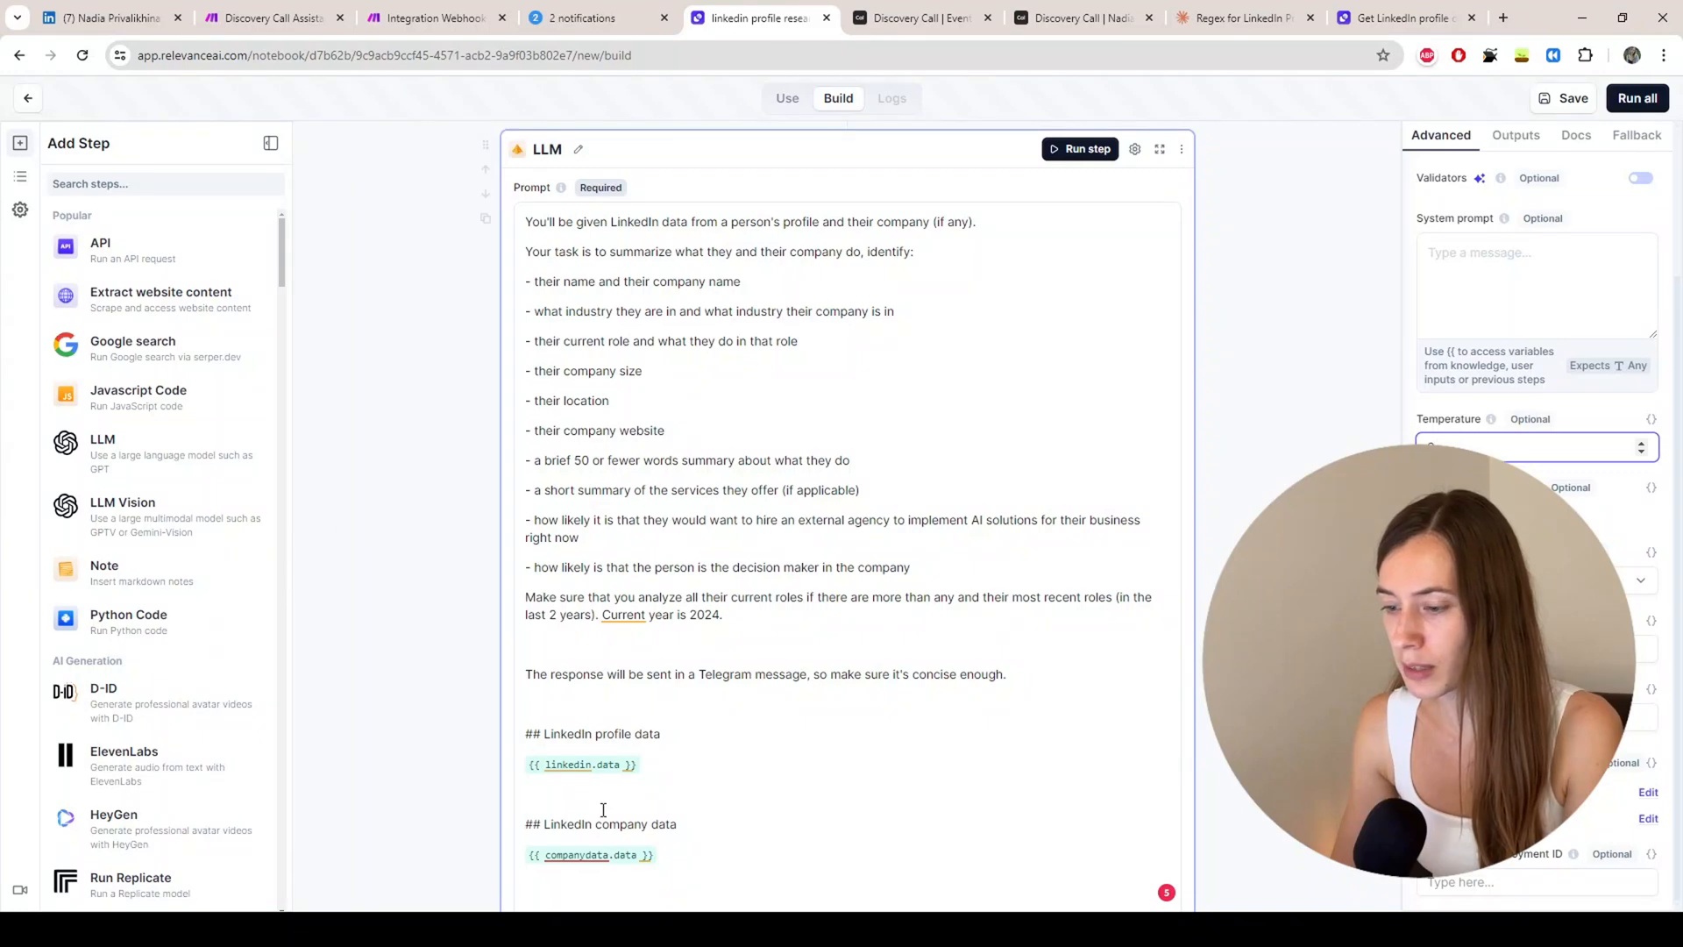
# Step: Review the prompt's instruction to keep the summary concise for Telegram
pyautogui.moveTo(1044, 676); pyautogui.dragTo(542, 665)
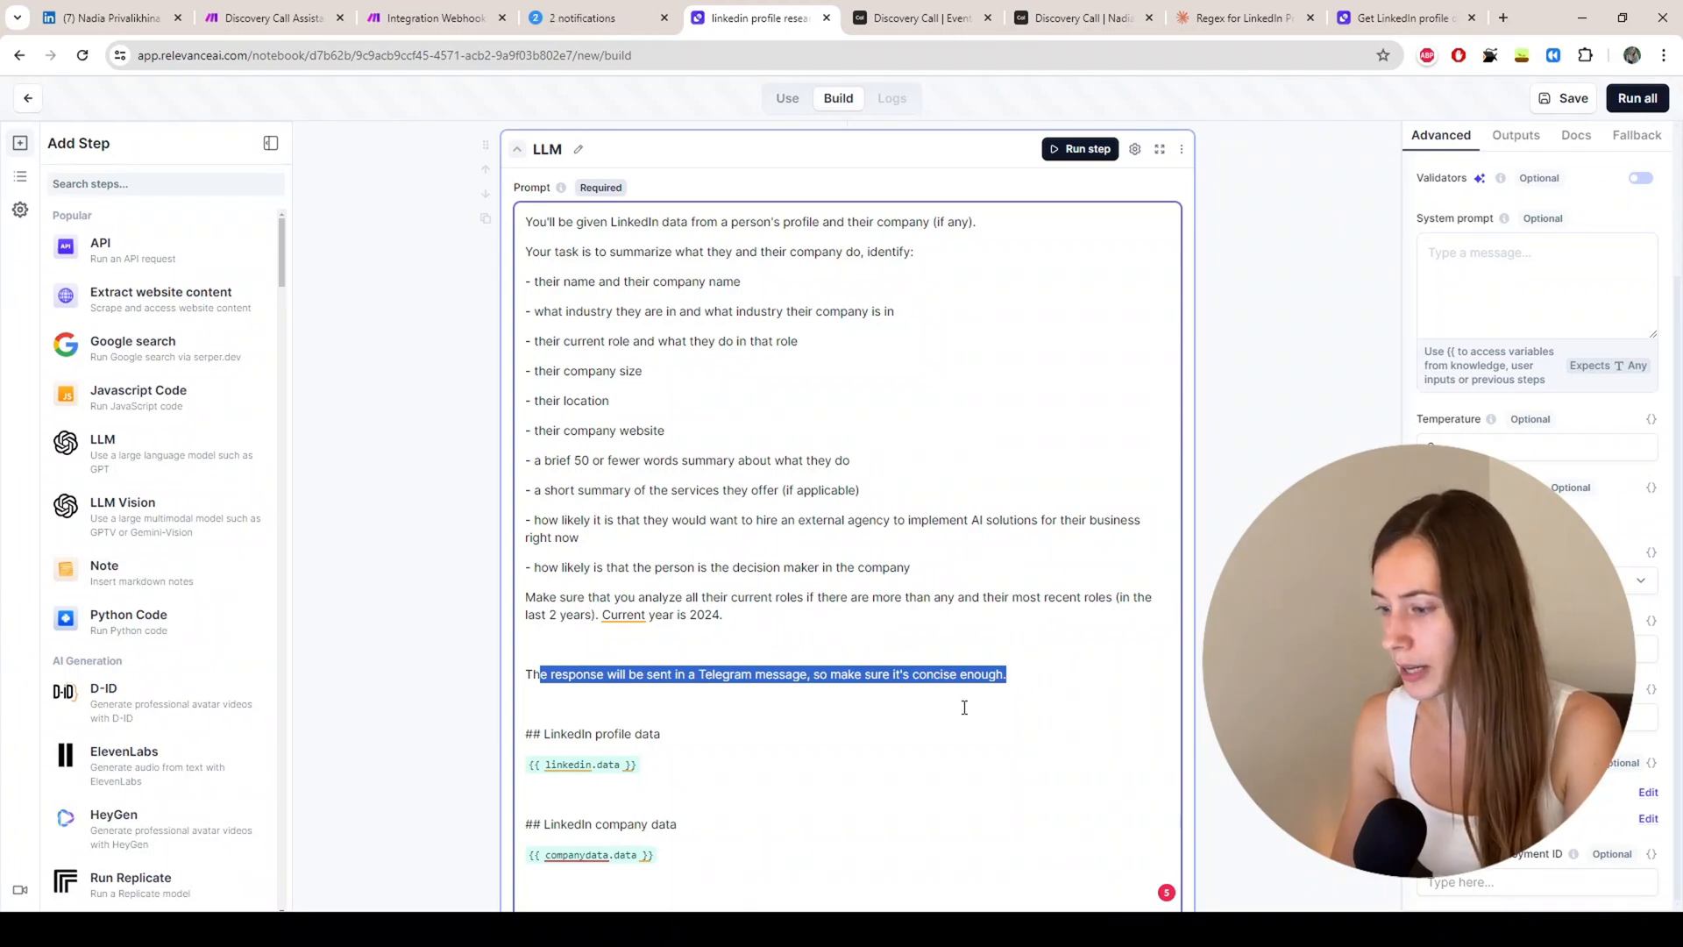
pyautogui.click(834, 649)
pyautogui.scroll(-1, 1079, 176)
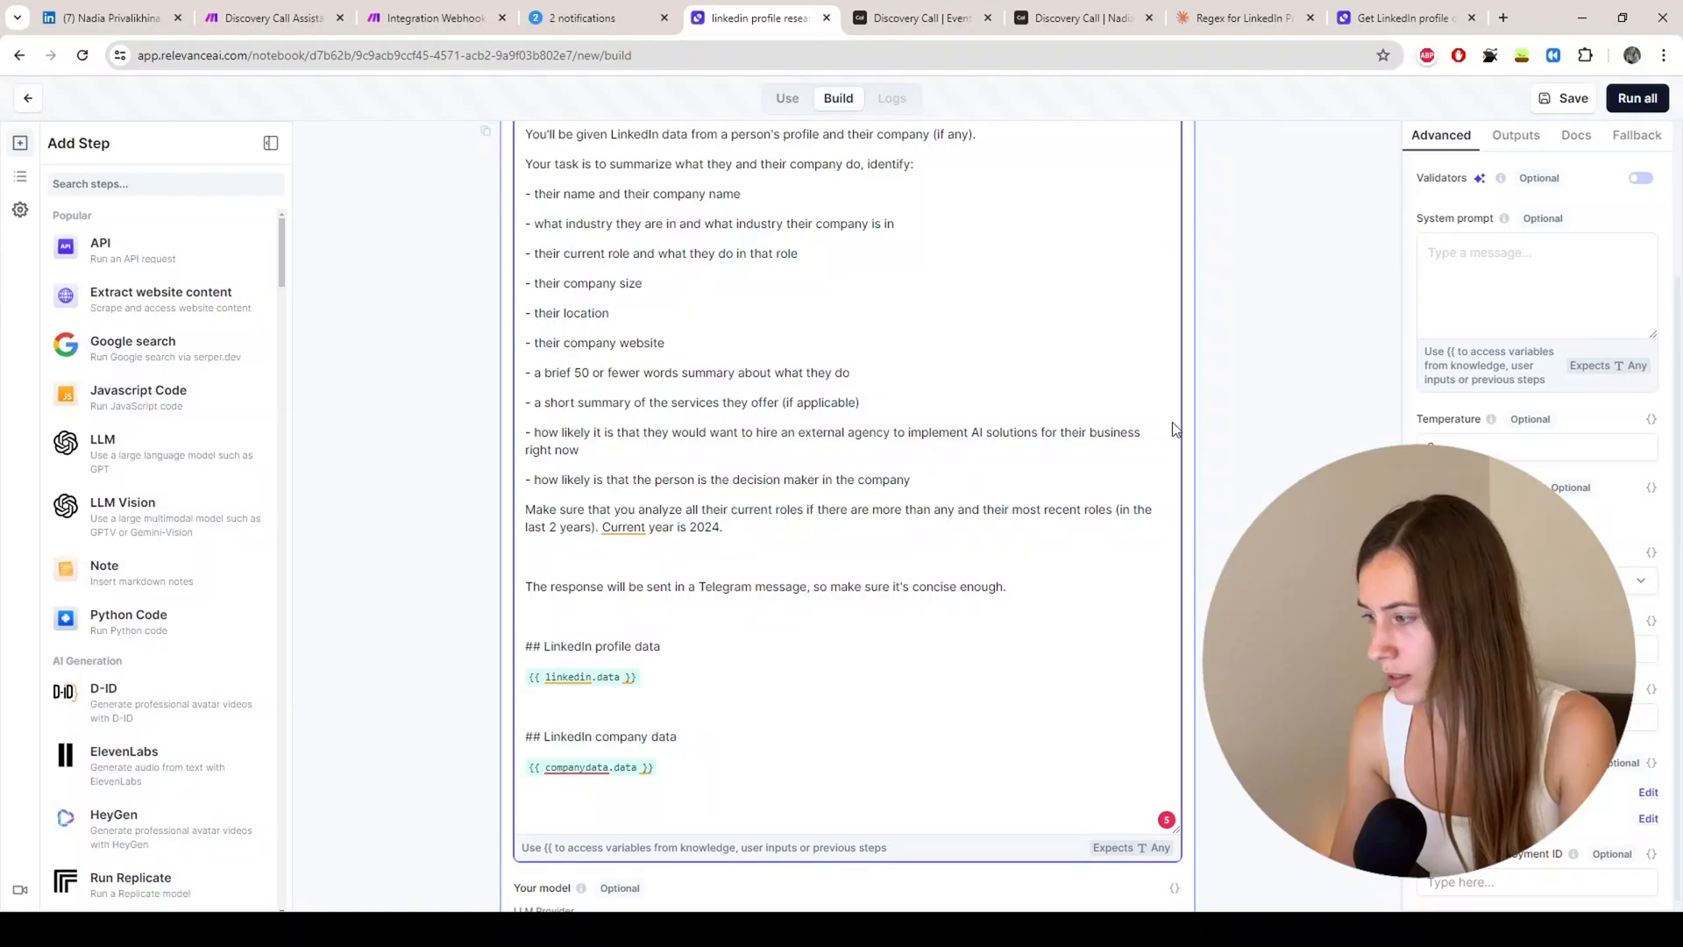
pyautogui.scroll(5, 1078, 364)
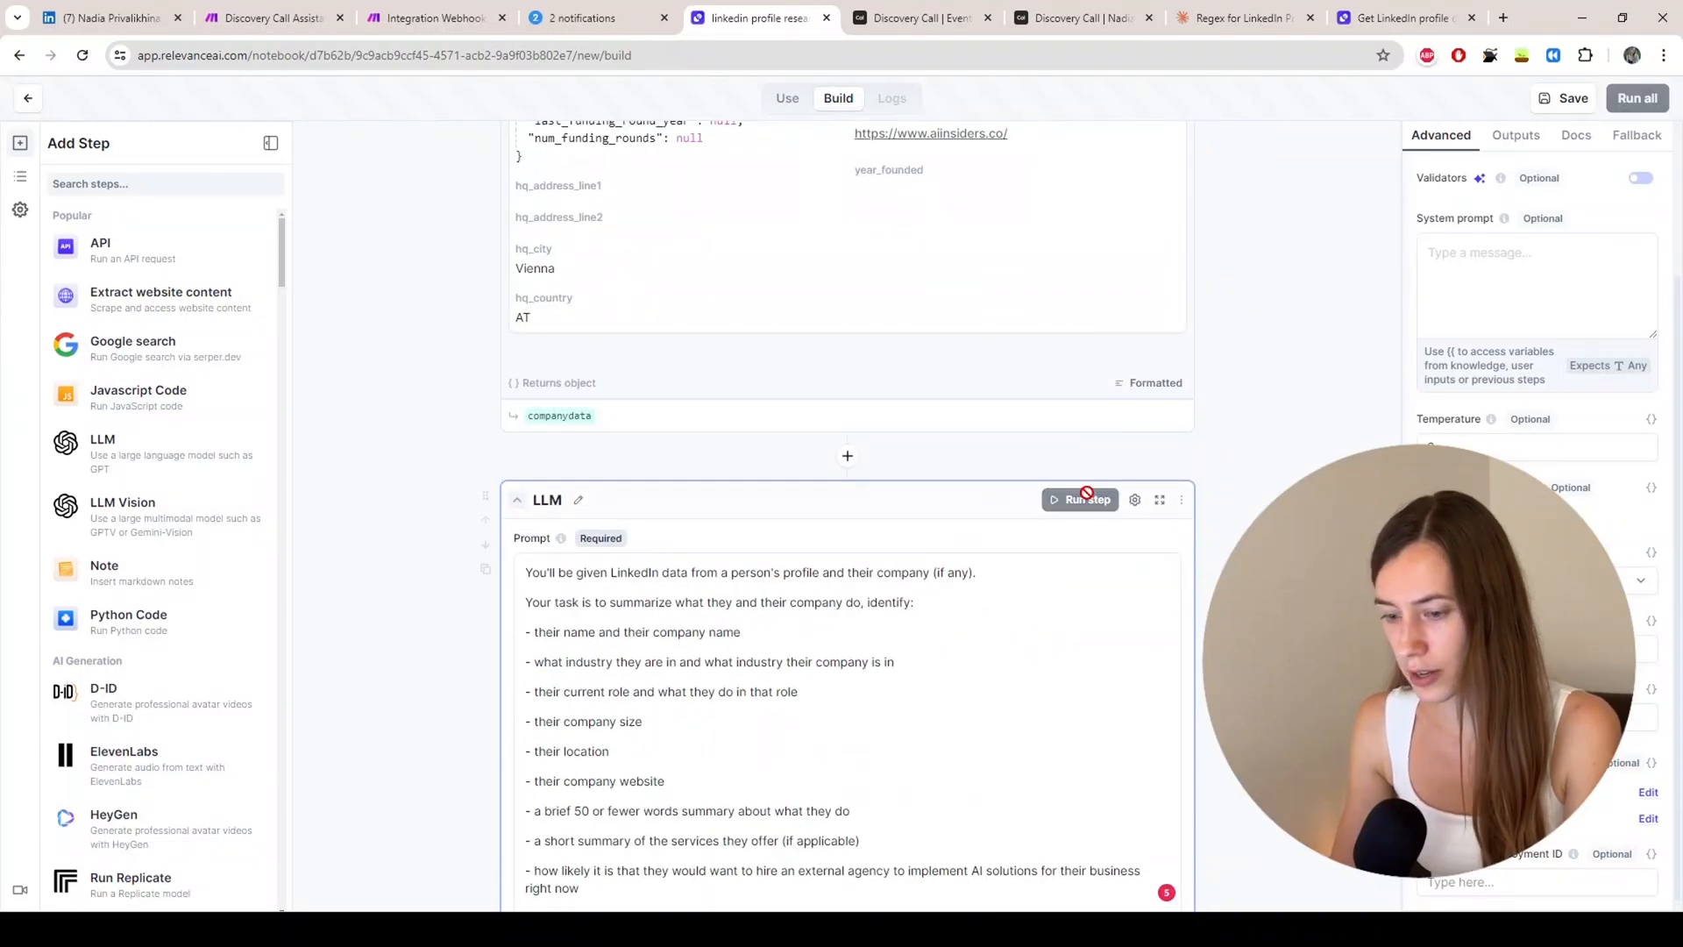
pyautogui.scroll(-6, 713, 556)
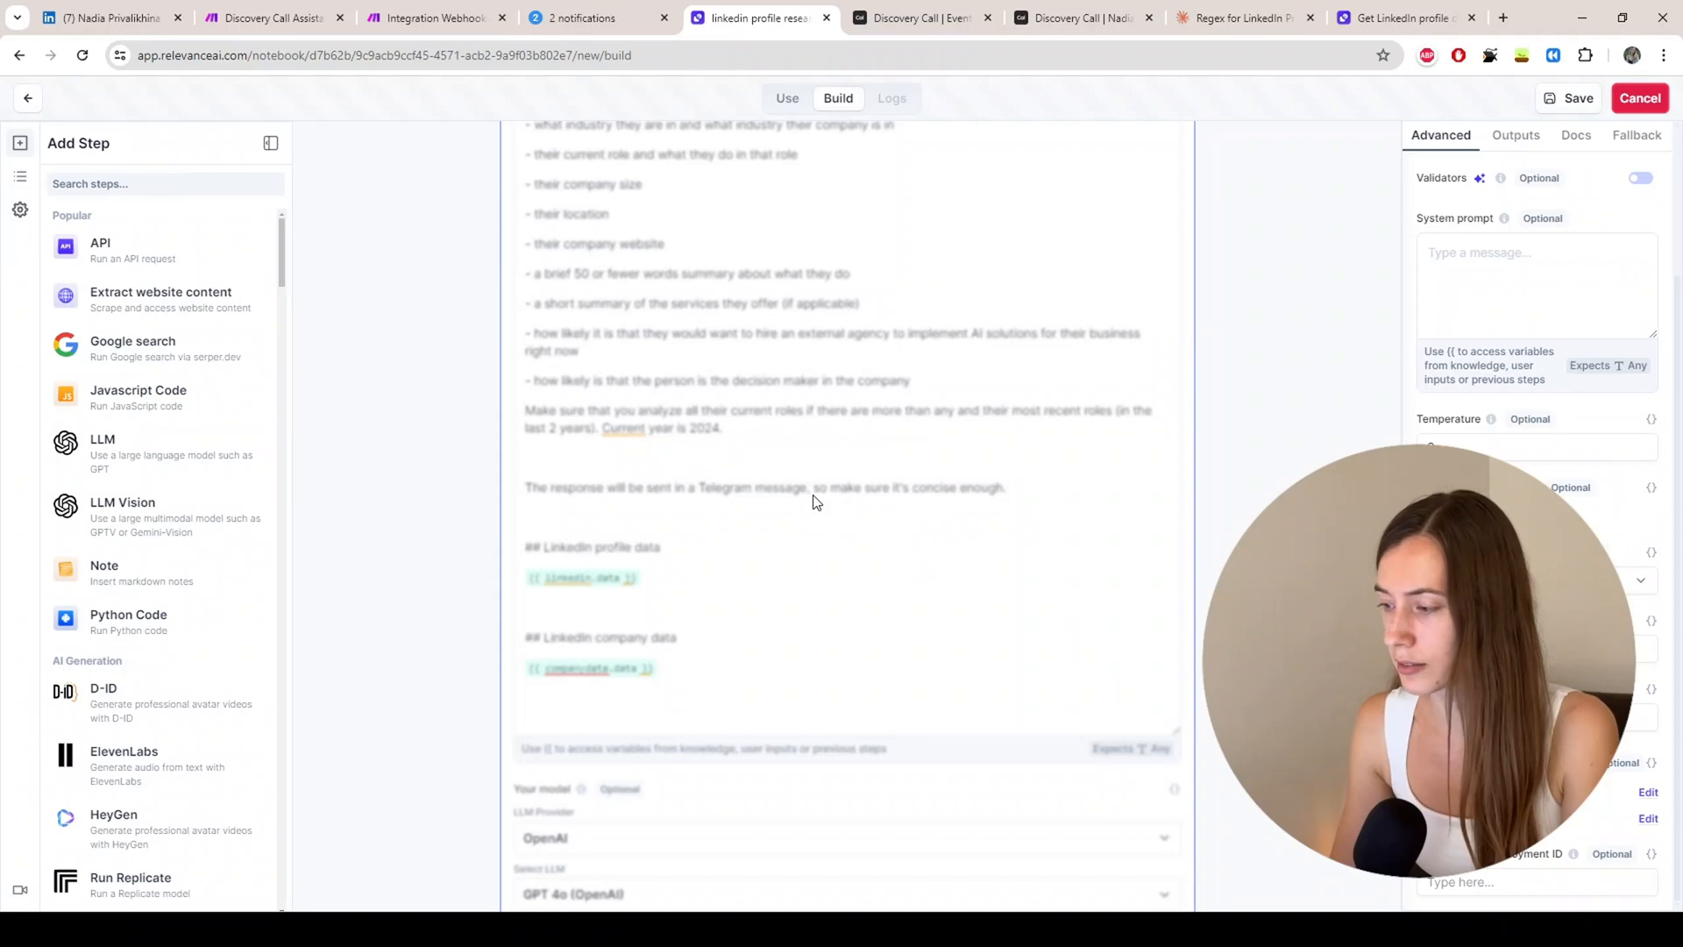
pyautogui.scroll(-5, 635, 506)
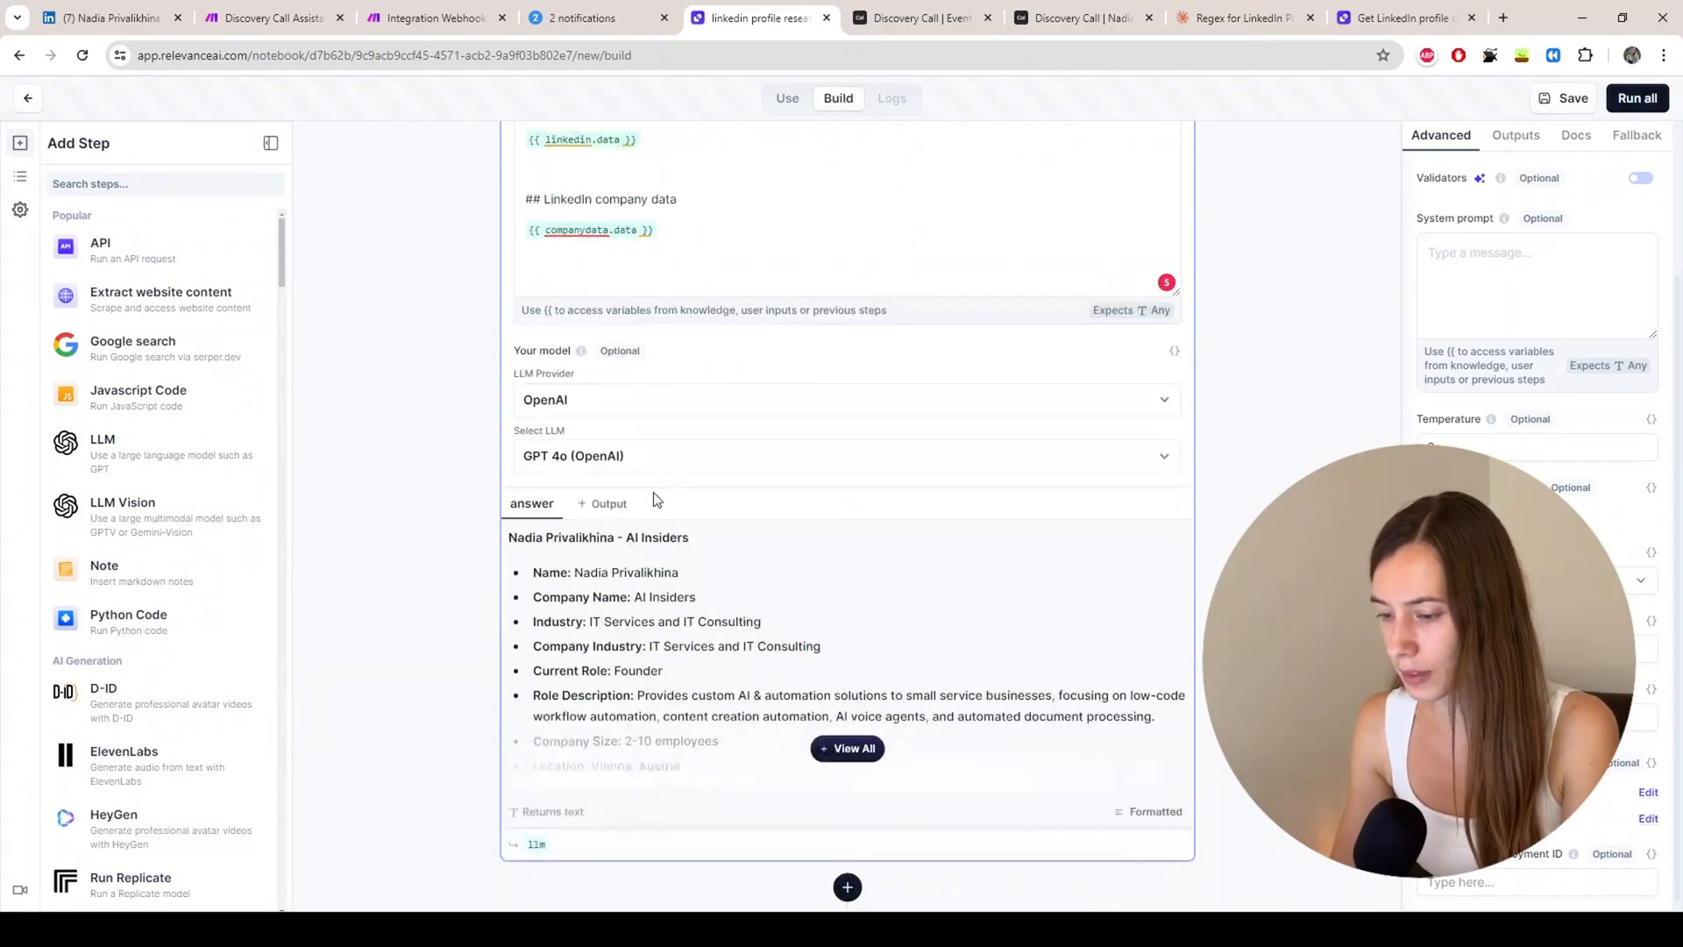
# Step: Expand the LLM answer and read through the full AI Insiders summary
pyautogui.click(848, 749)
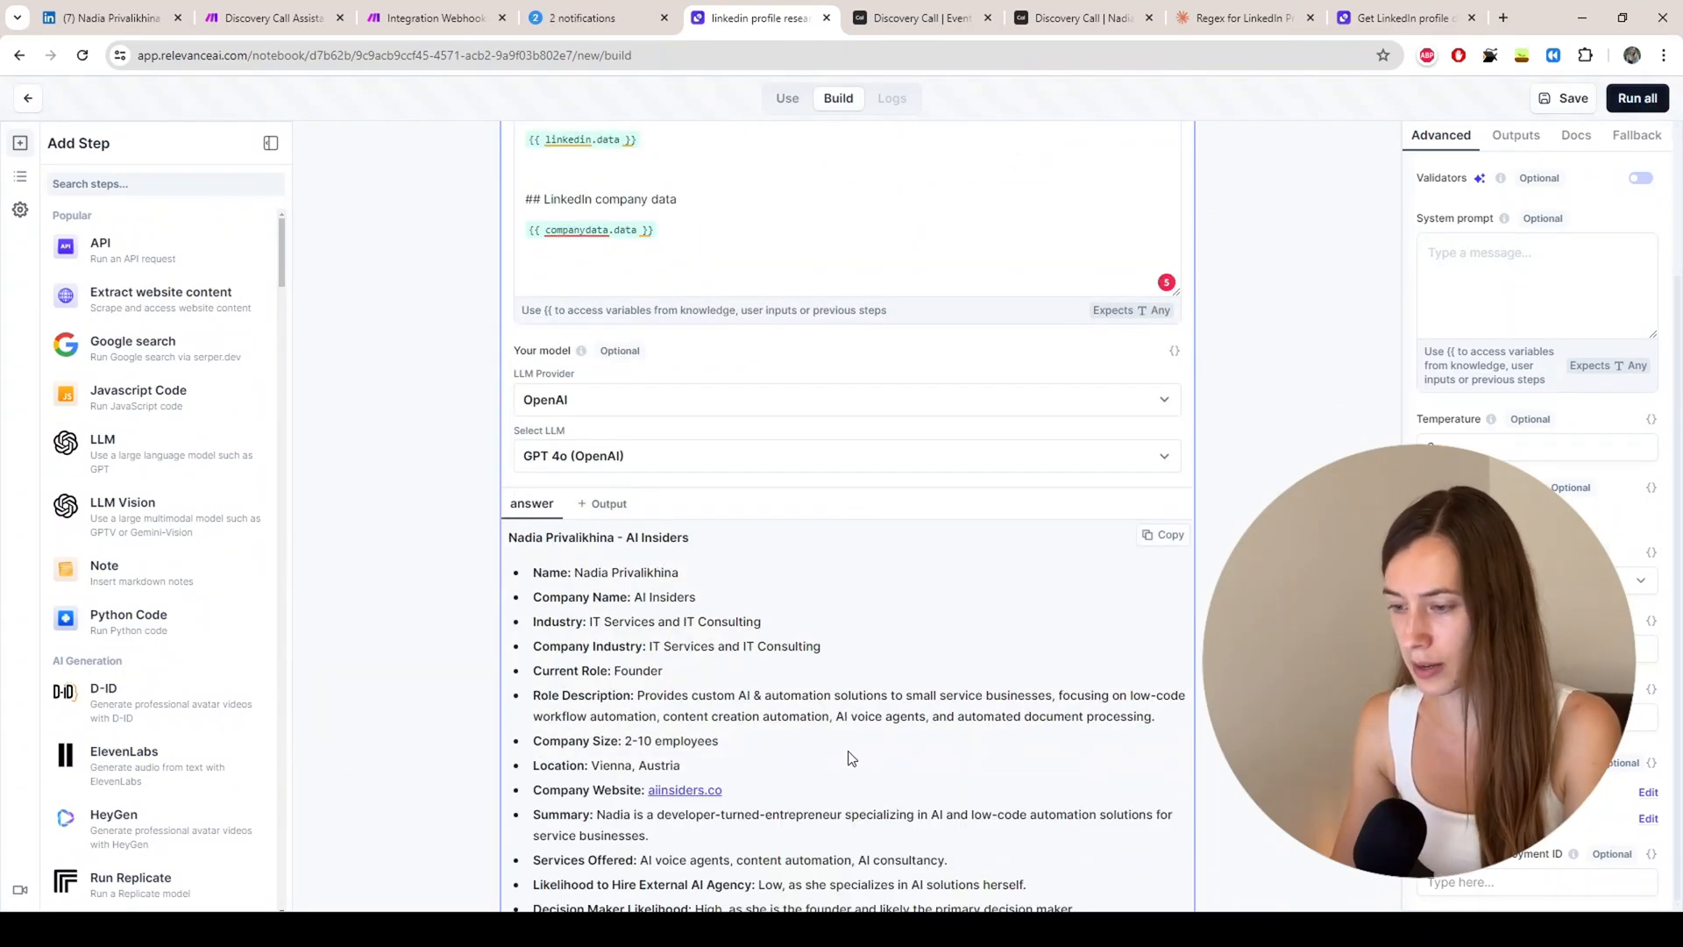
pyautogui.scroll(-1, 711, 508)
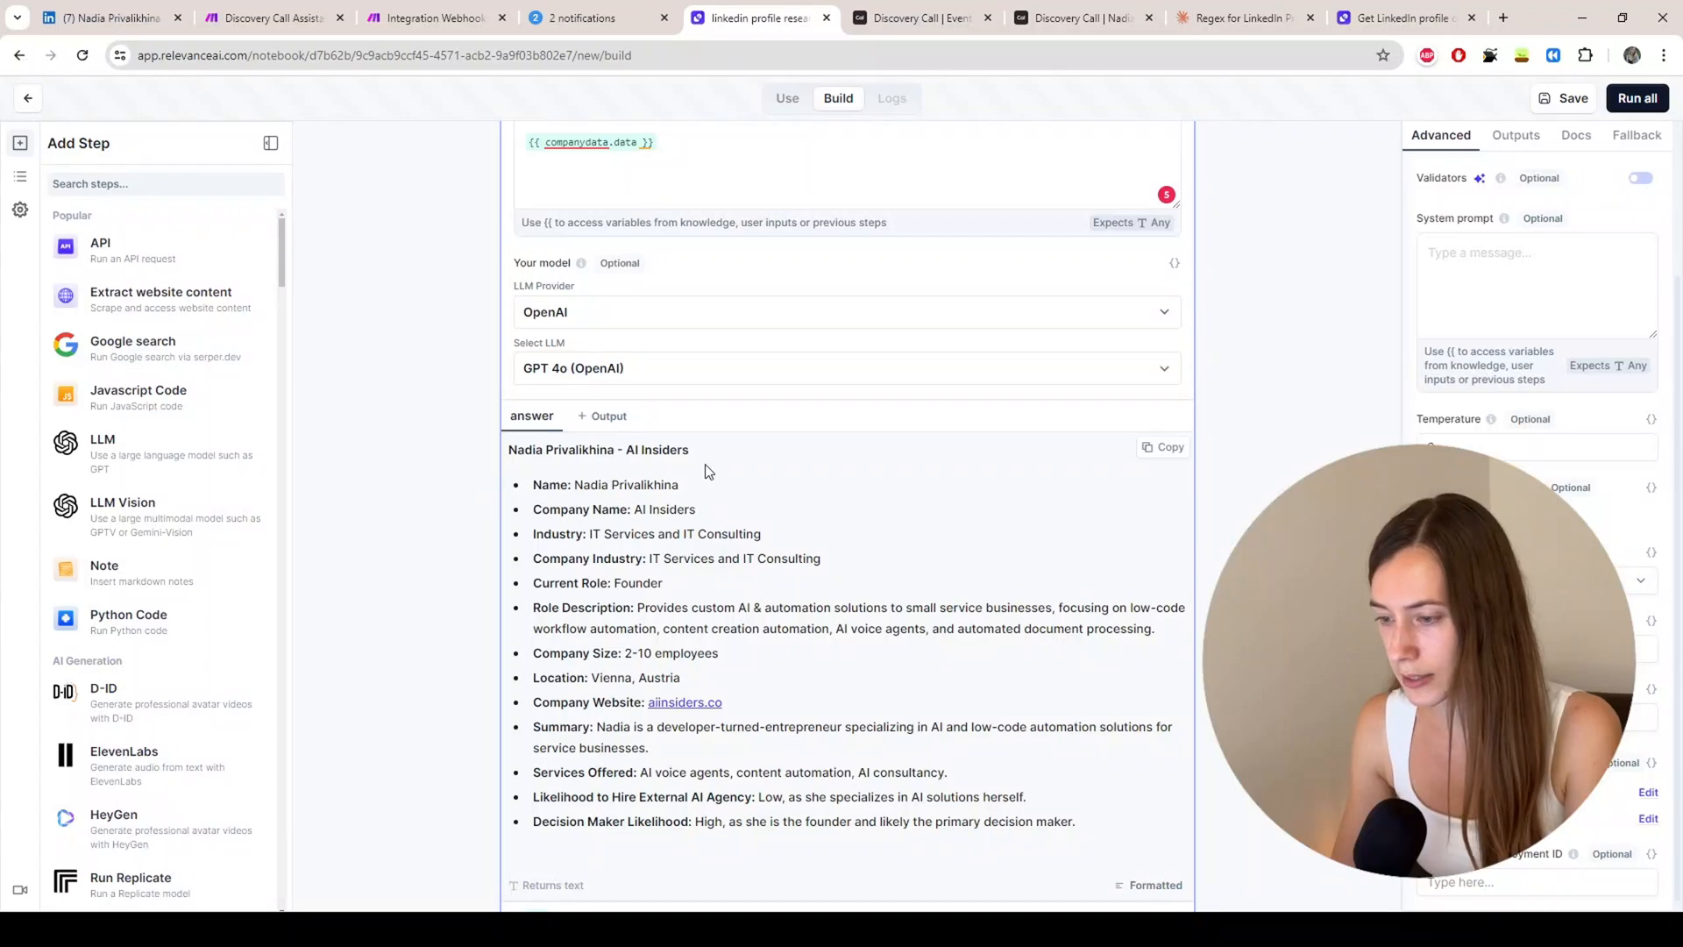
pyautogui.moveTo(691, 451); pyautogui.dragTo(540, 483)
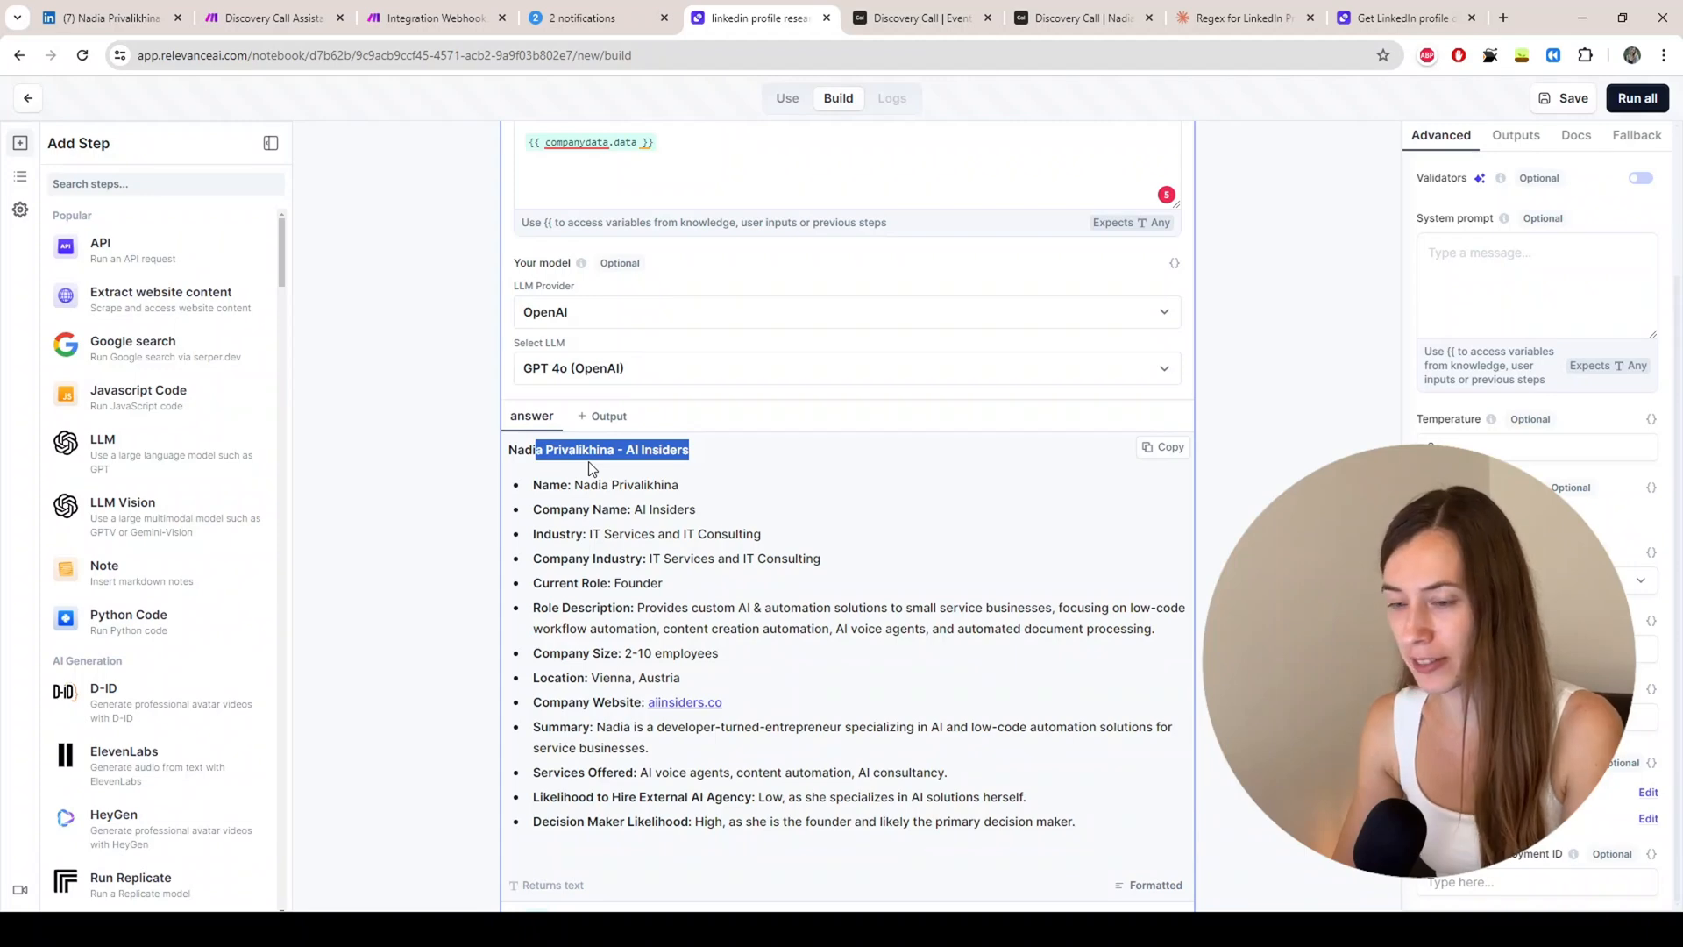
pyautogui.click(614, 478)
pyautogui.scroll(-3, 566, 541)
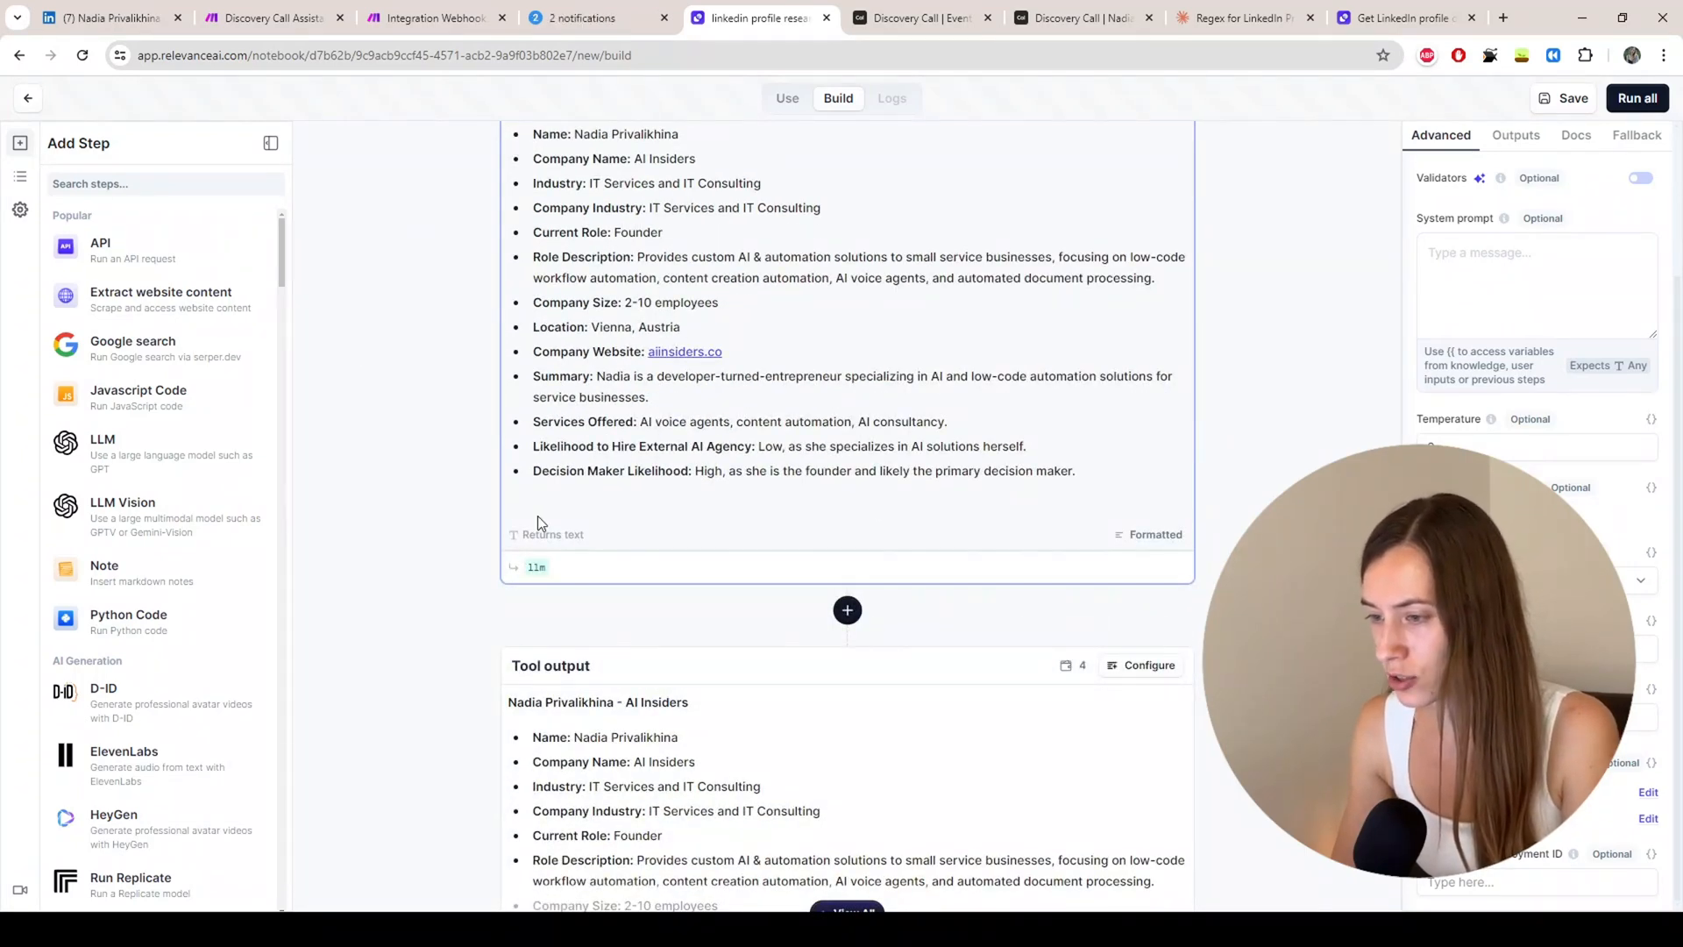
pyautogui.scroll(3, 538, 522)
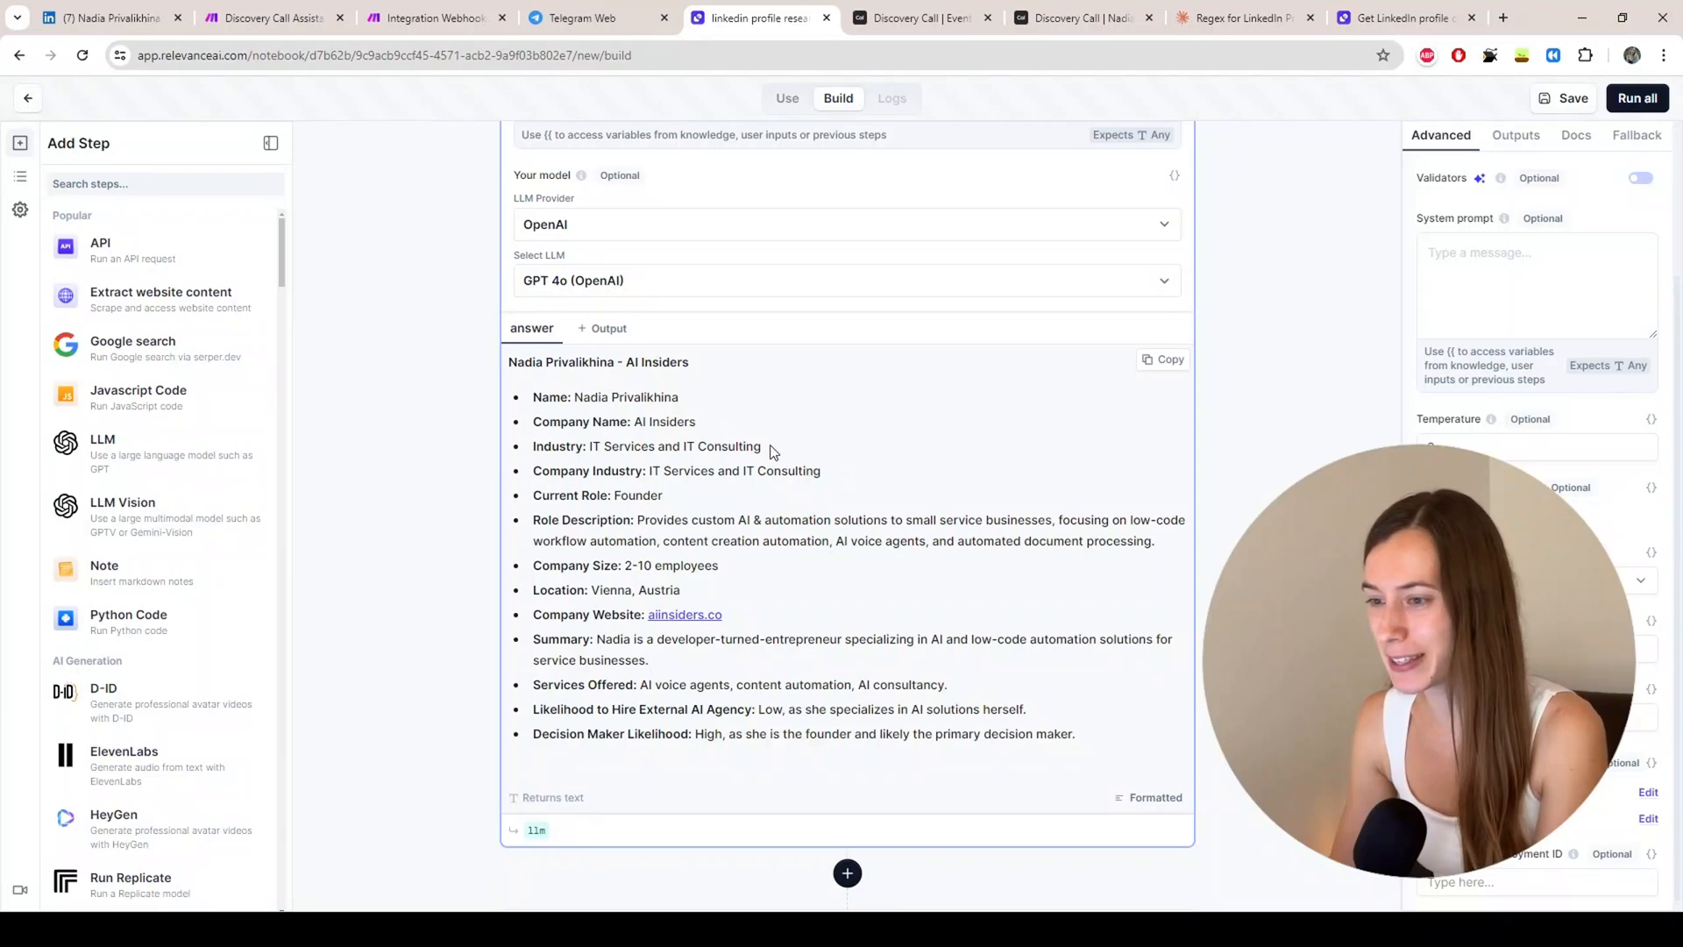
pyautogui.click(568, 19)
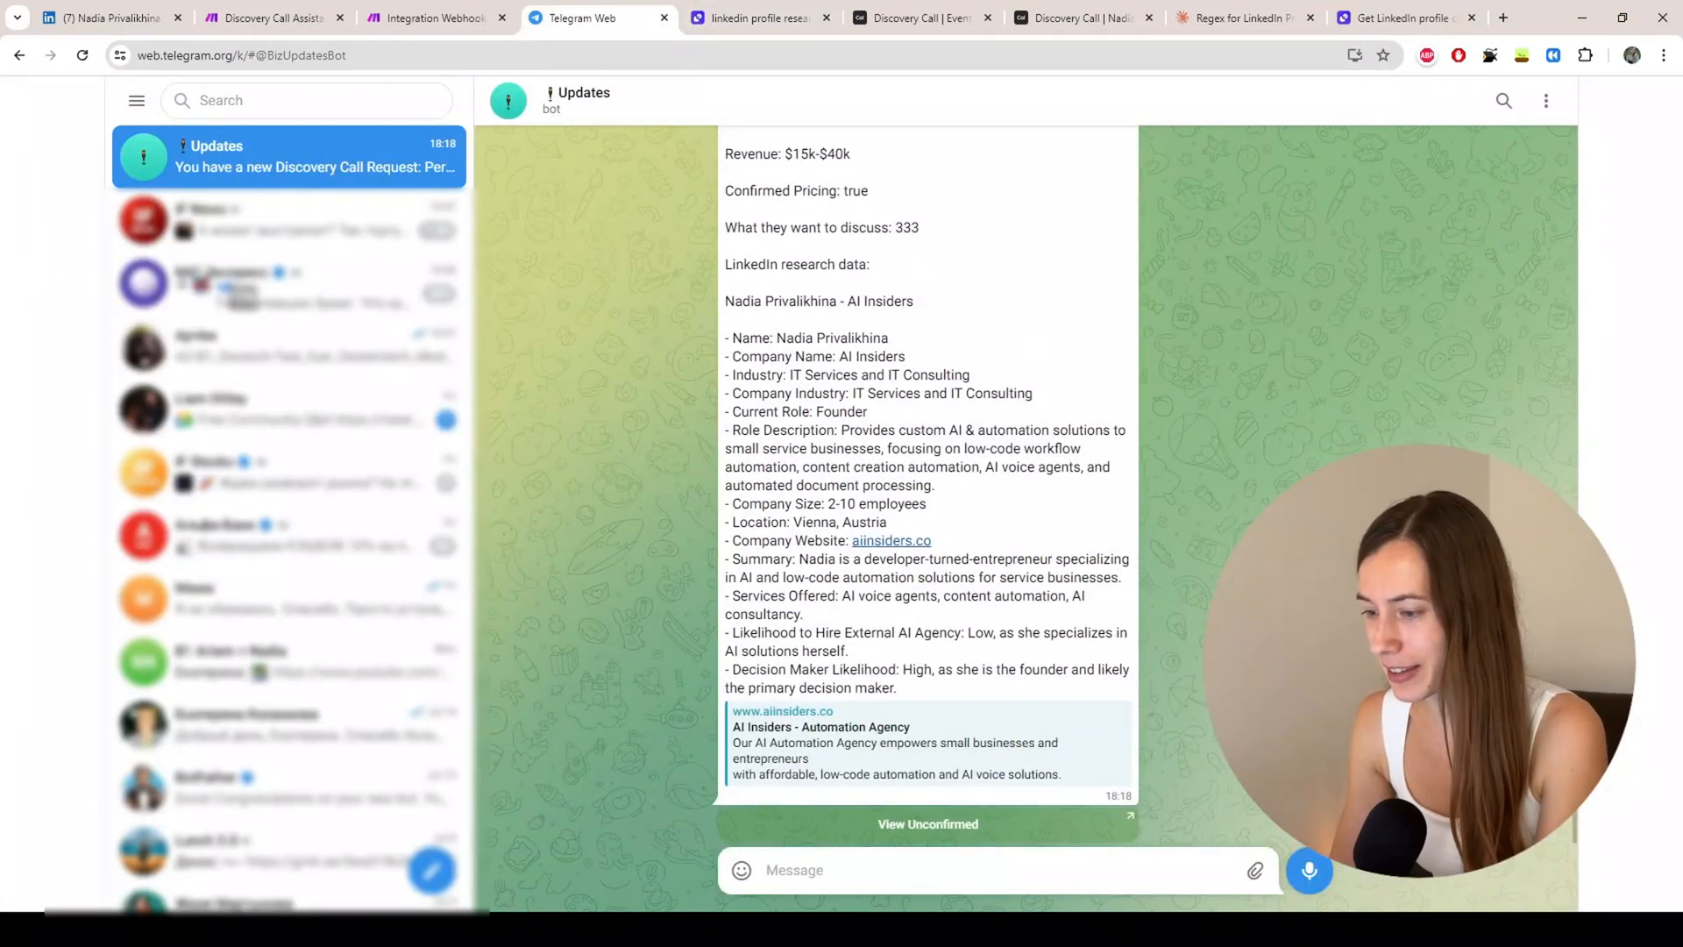
pyautogui.click(754, 18)
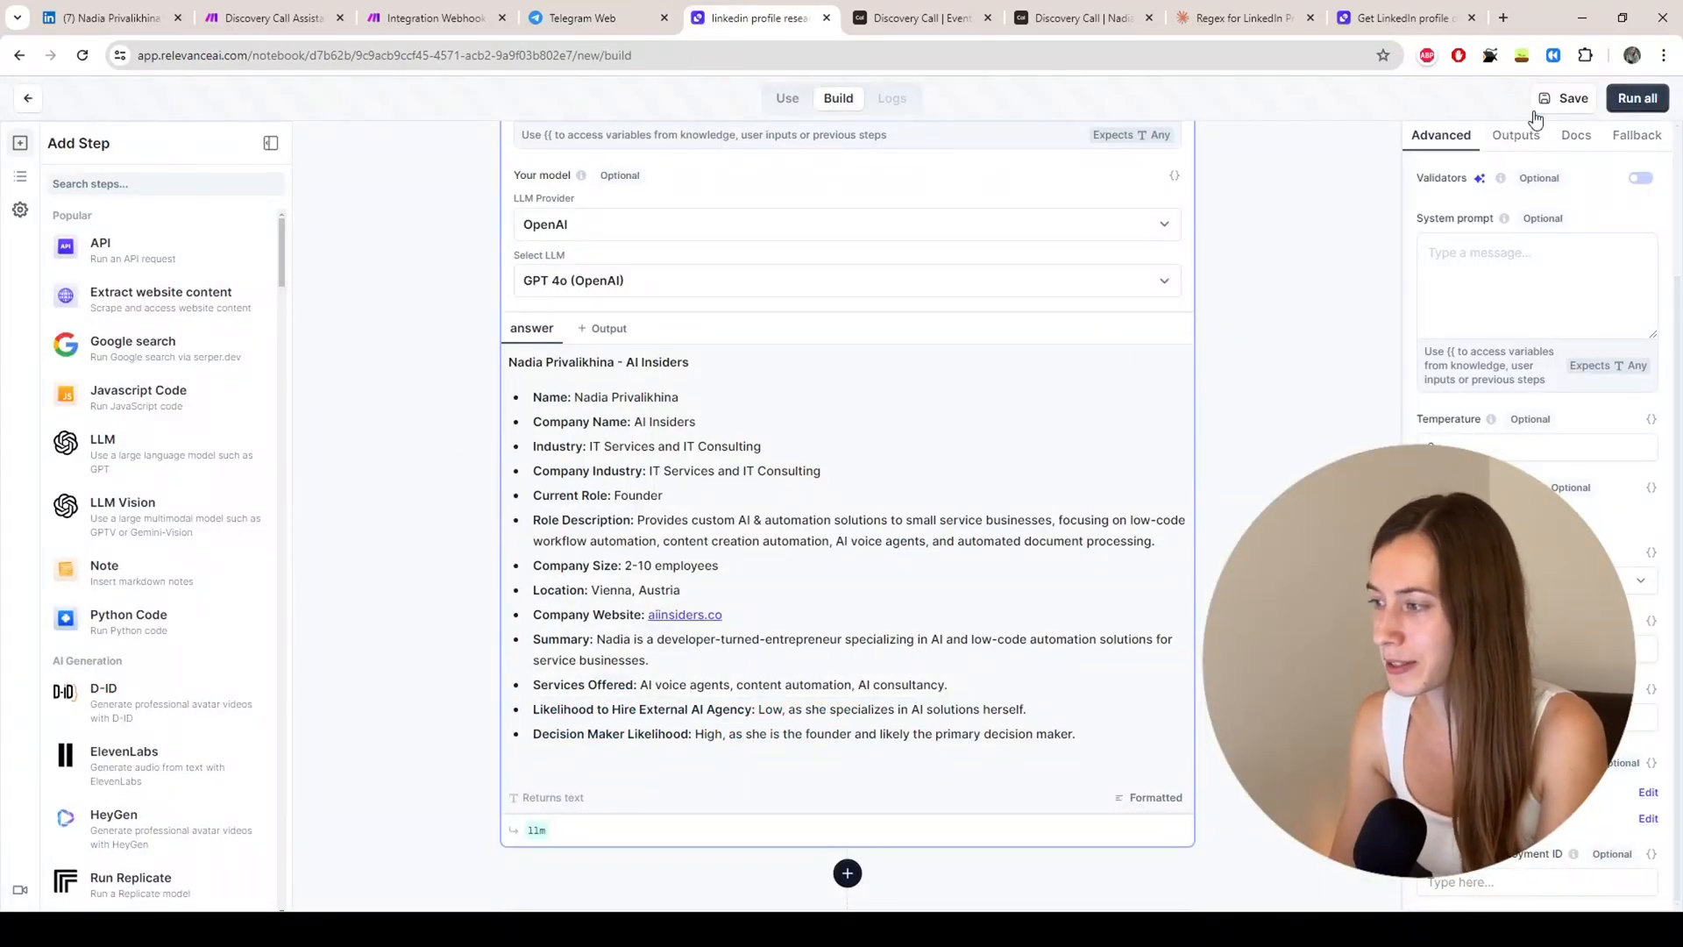
# Step: Save the linkedin profile researcher tool
pyautogui.click(1565, 99)
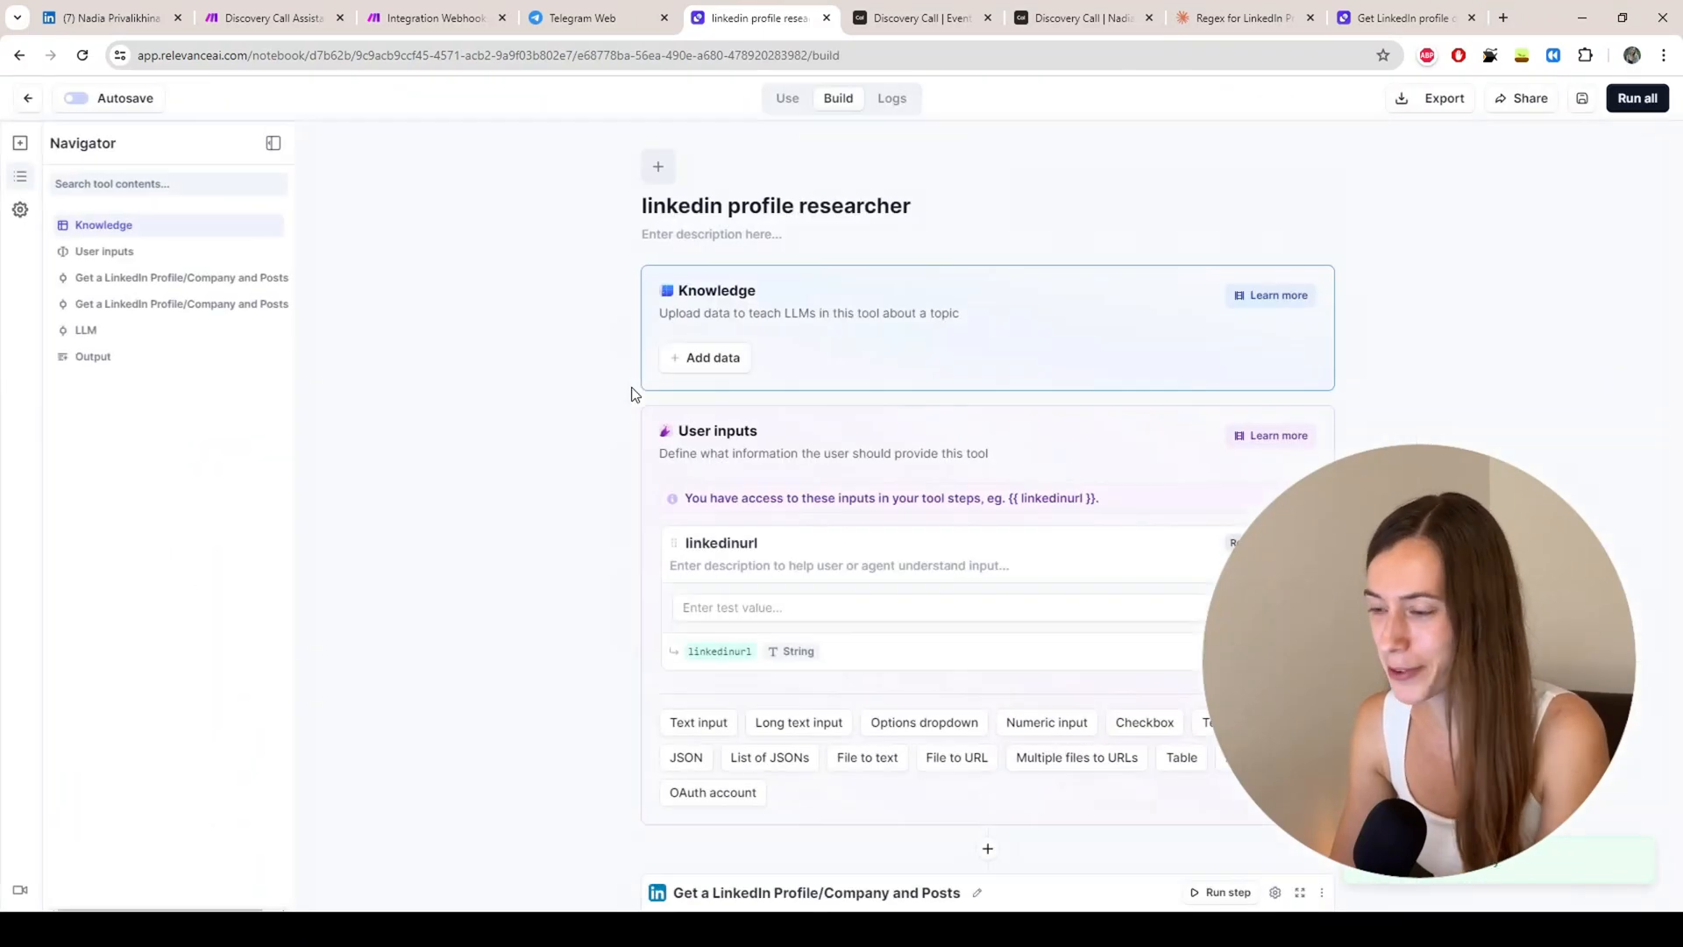
pyautogui.scroll(-2, 1022, 412)
pyautogui.scroll(-5, 1023, 419)
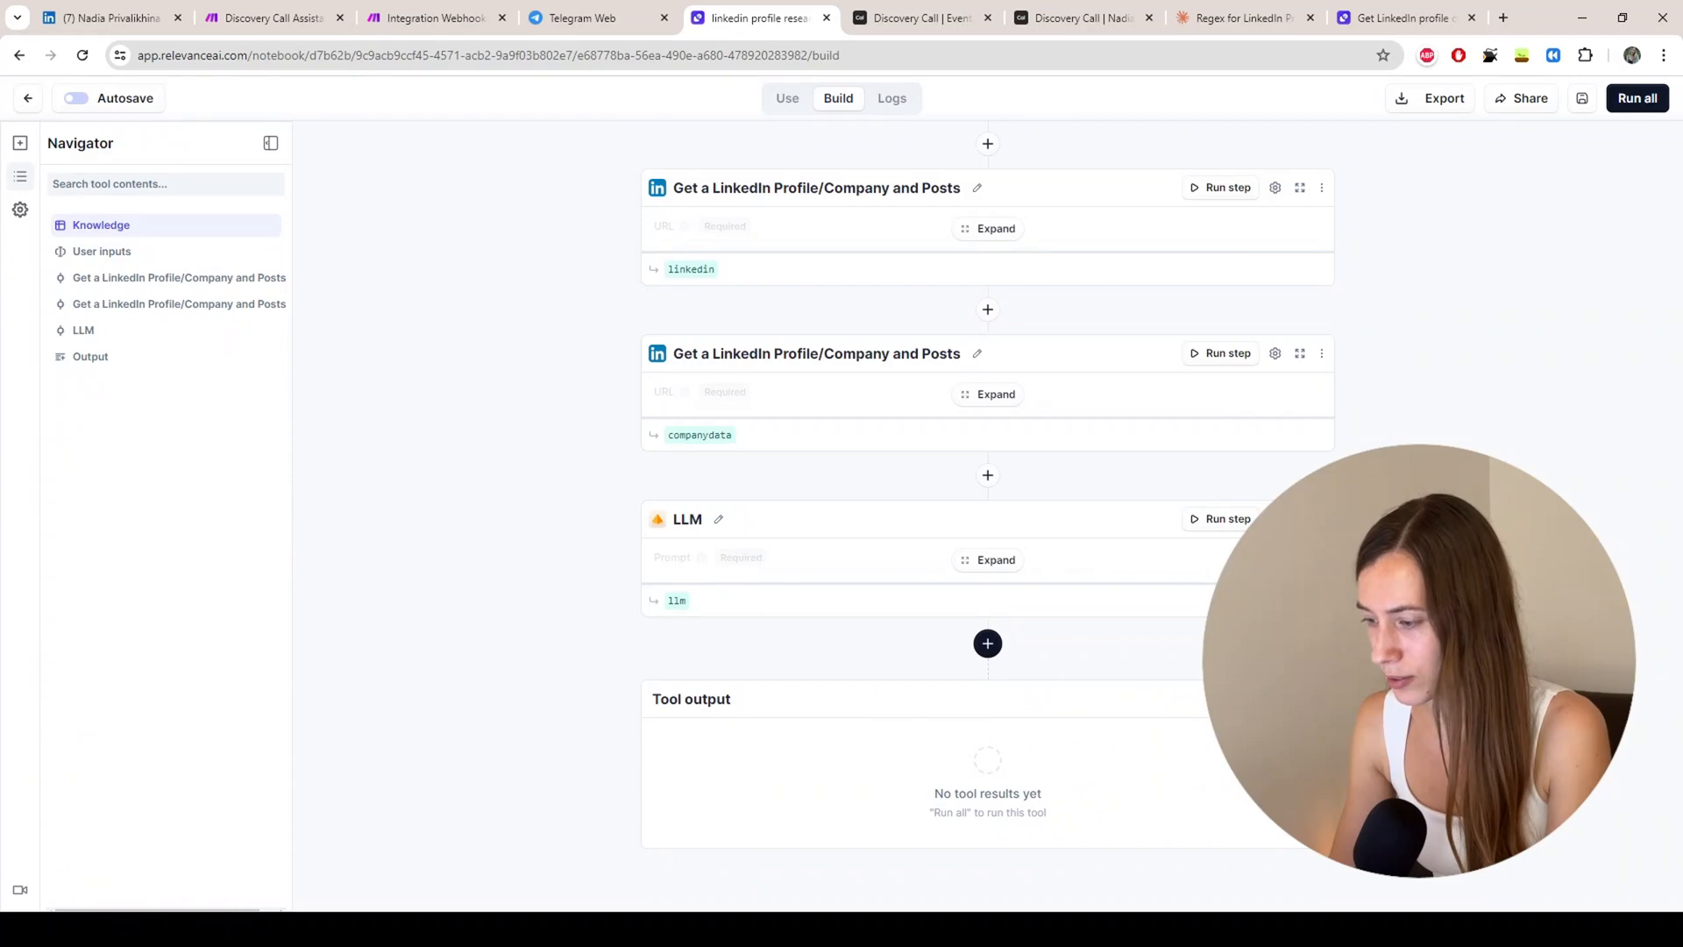
# Step: Set Tool output mode to Manual with llm.answer as the only output, then save again
pyautogui.click(1276, 699)
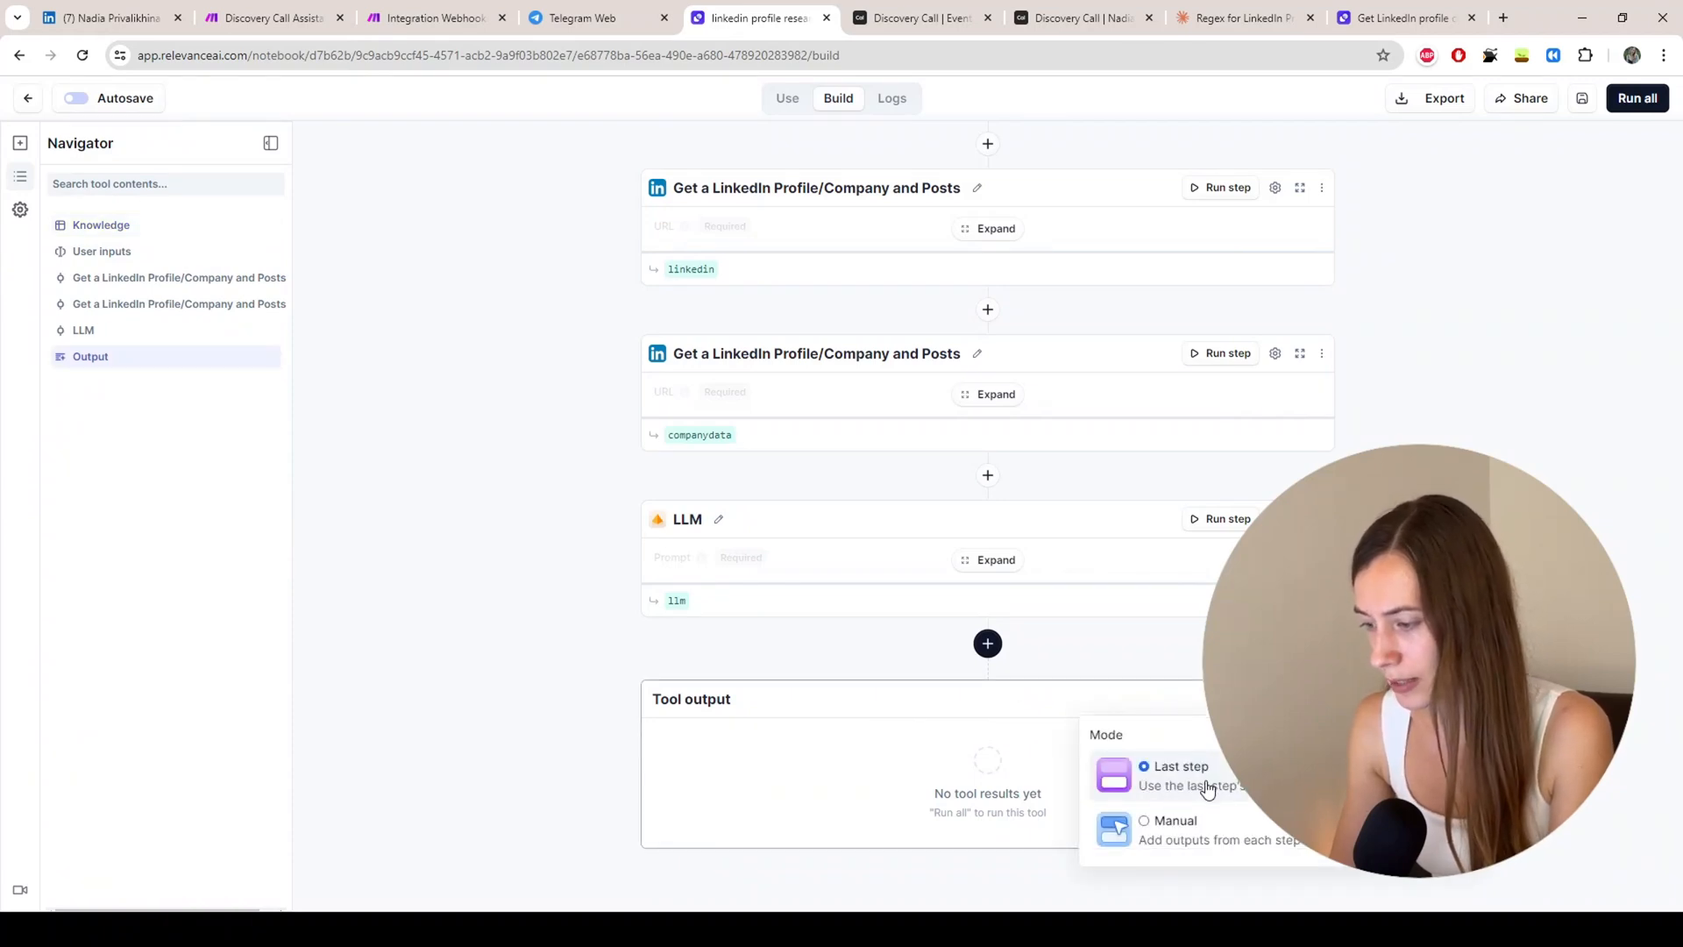
pyautogui.click(1206, 846)
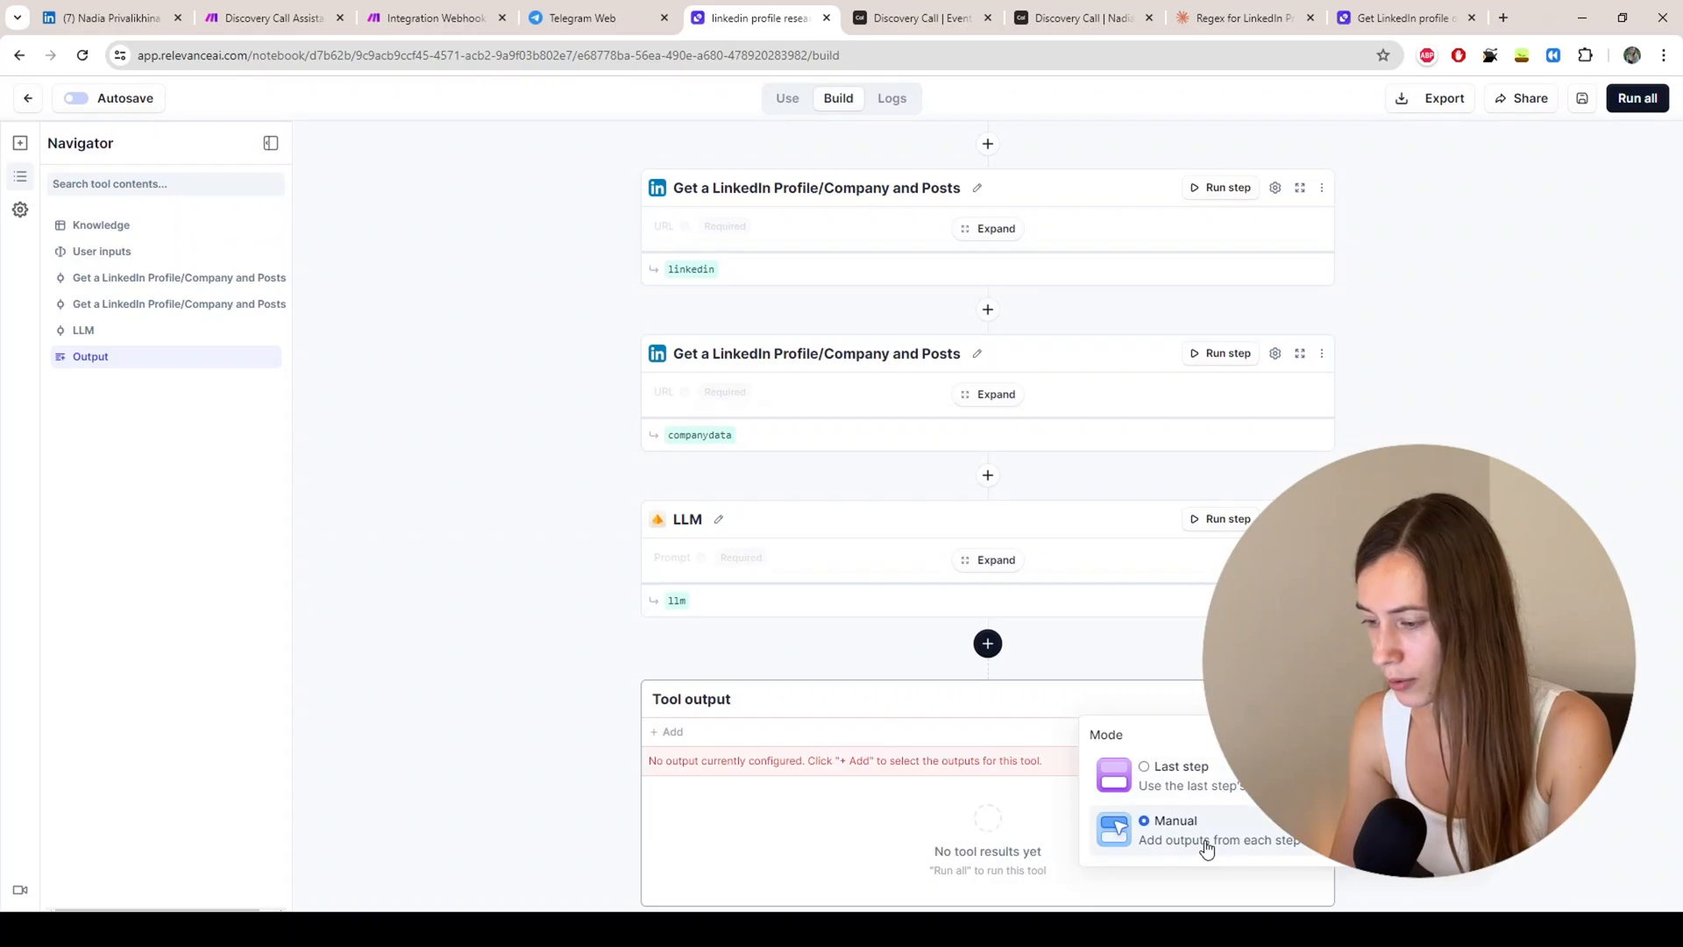
pyautogui.click(666, 733)
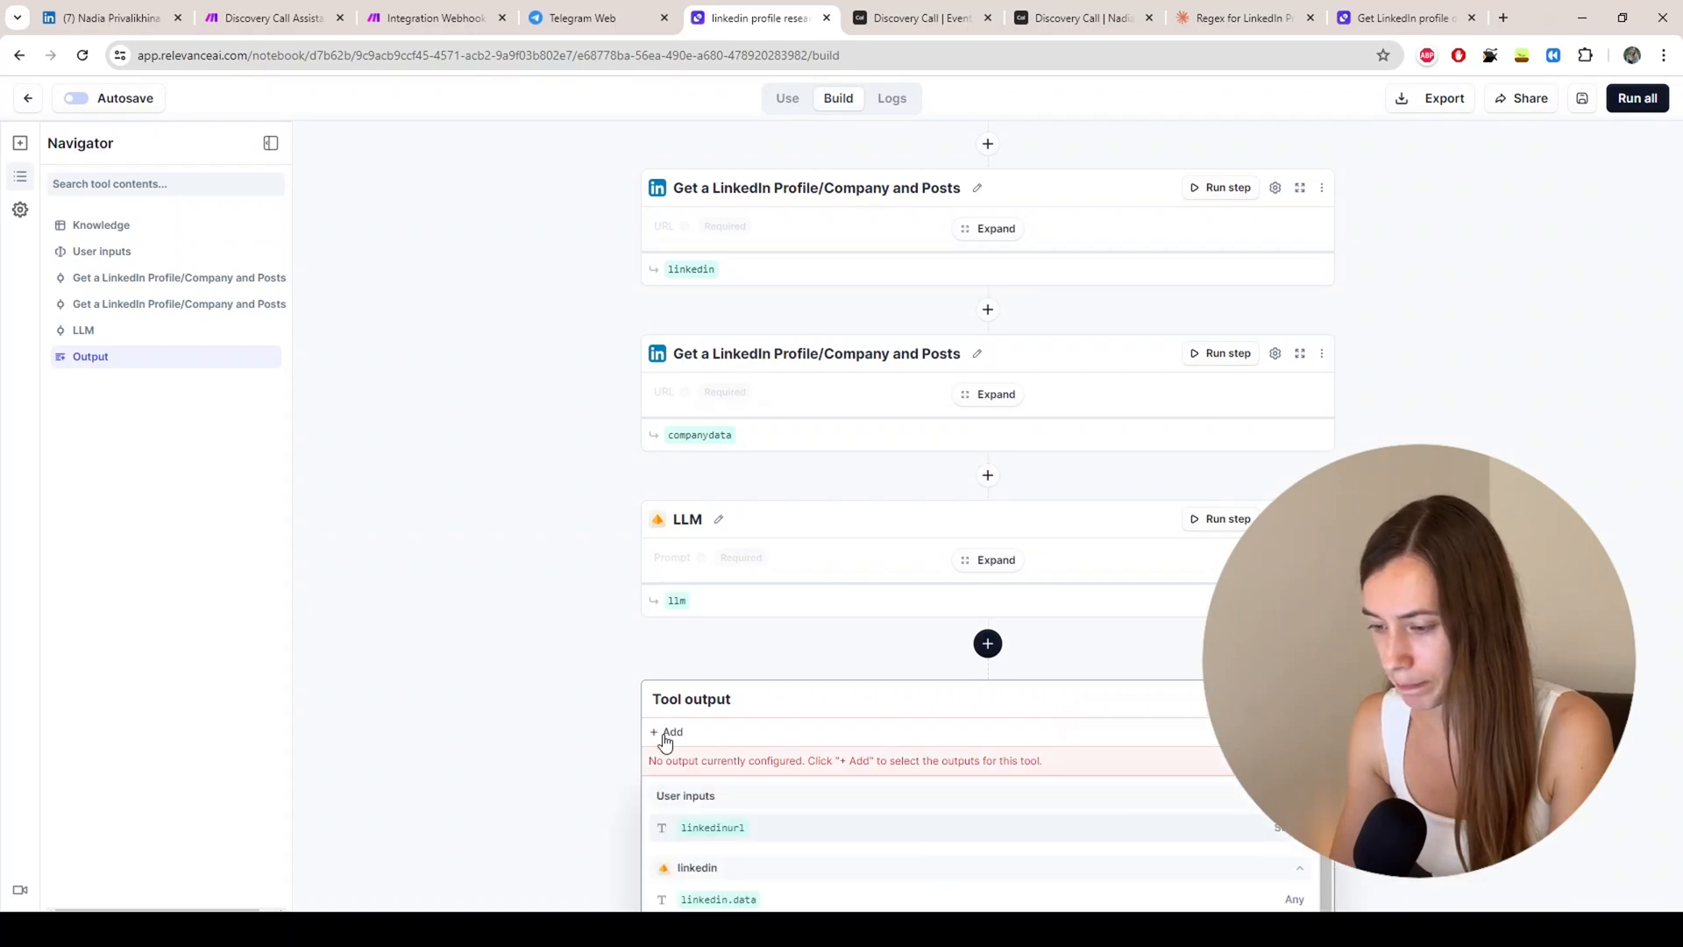
pyautogui.scroll(-2, 728, 753)
pyautogui.scroll(-1, 696, 744)
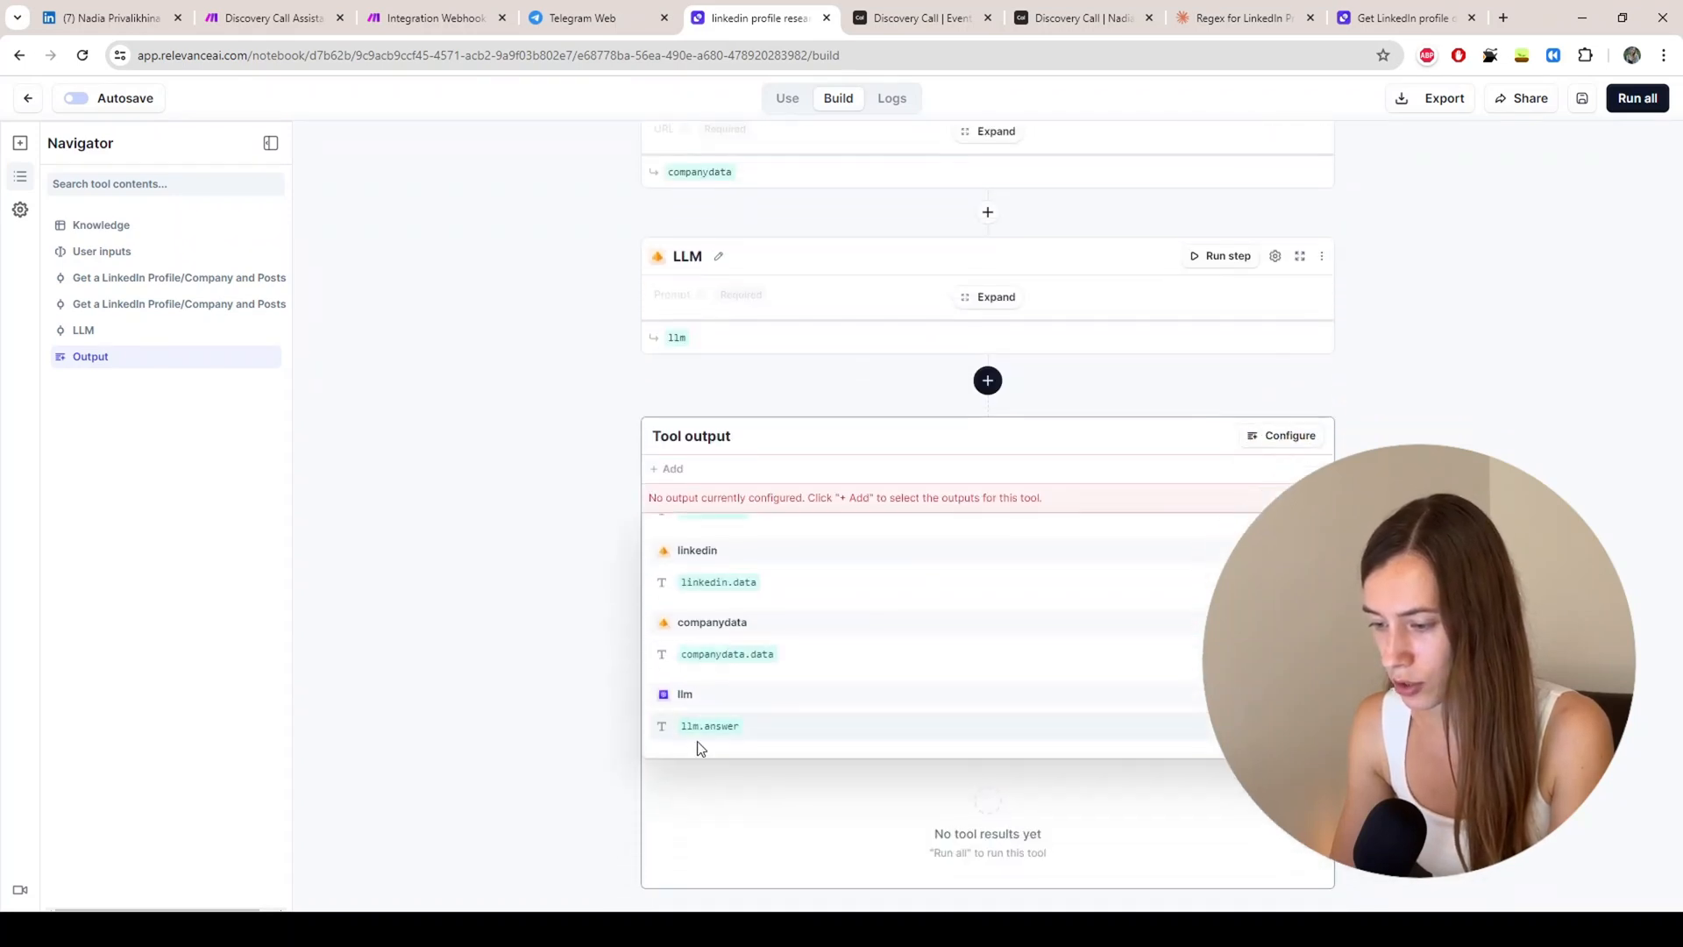
pyautogui.click(710, 725)
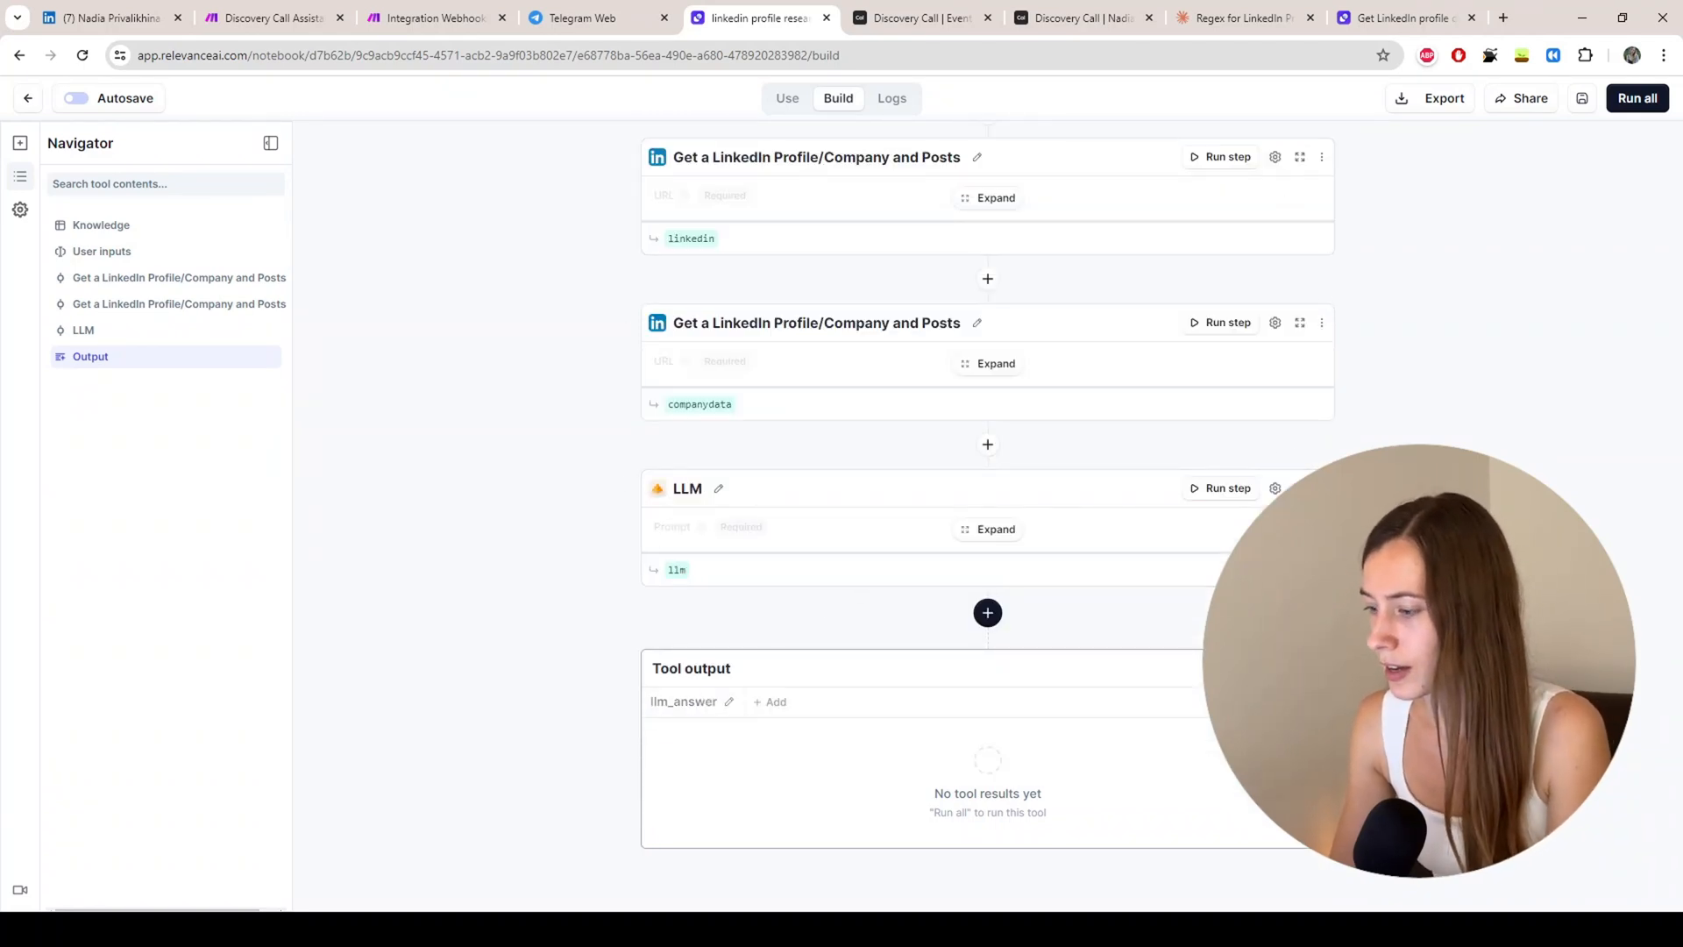
pyautogui.click(1582, 99)
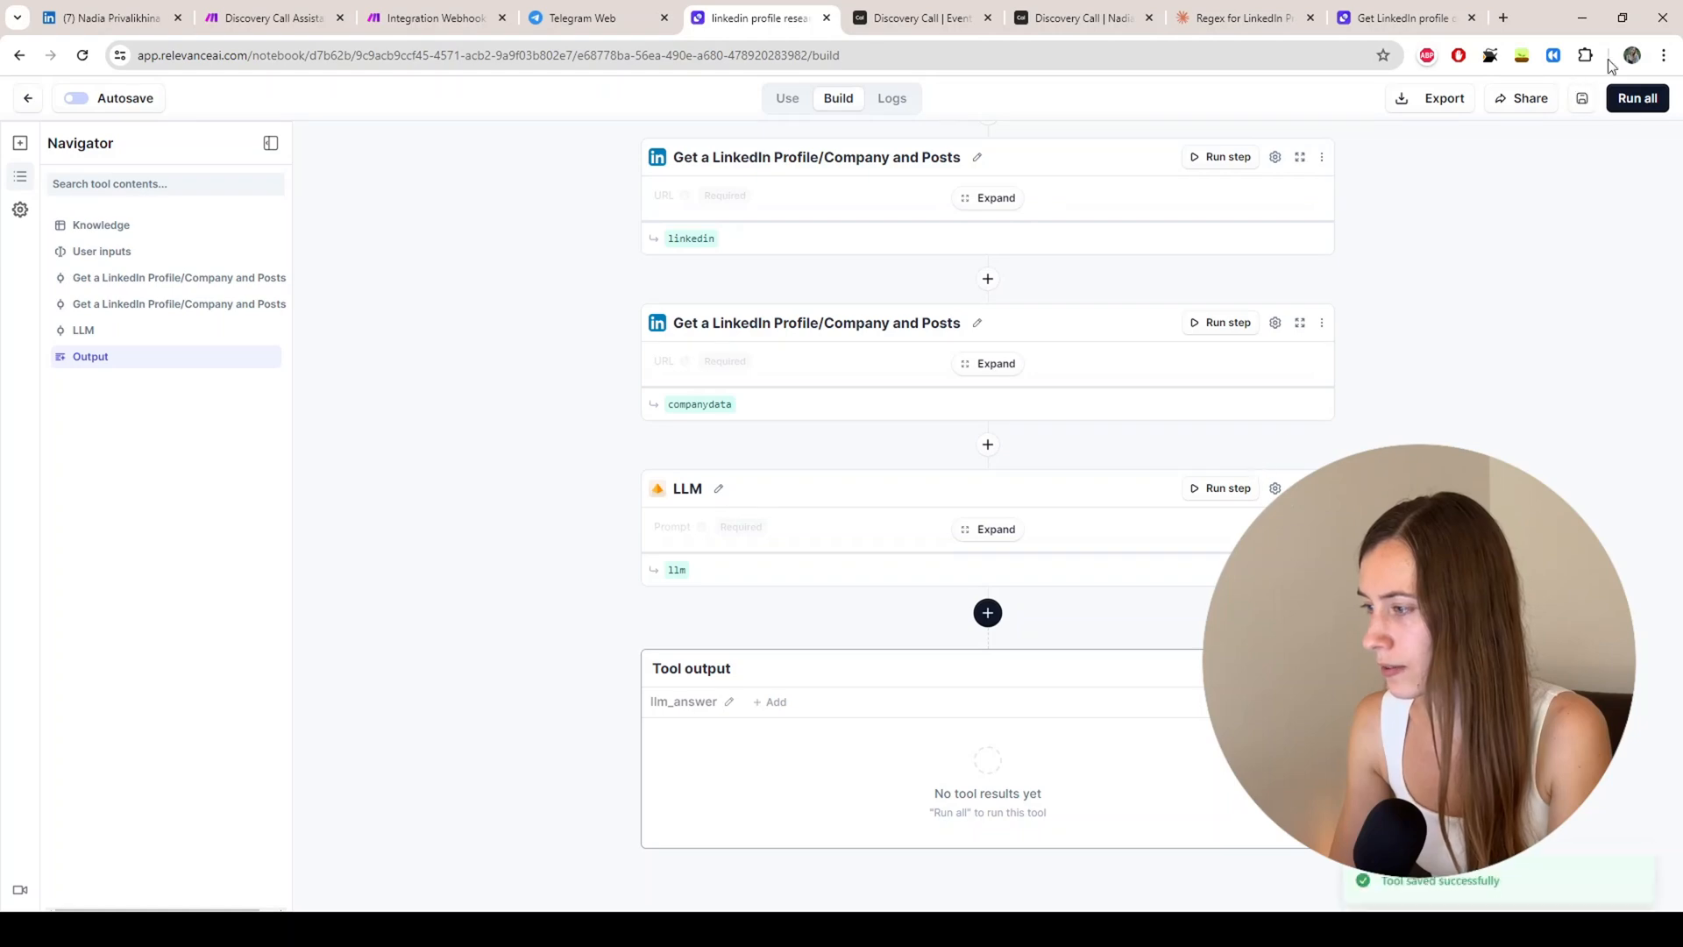
pyautogui.scroll(3, 931, 270)
pyautogui.scroll(5, 785, 224)
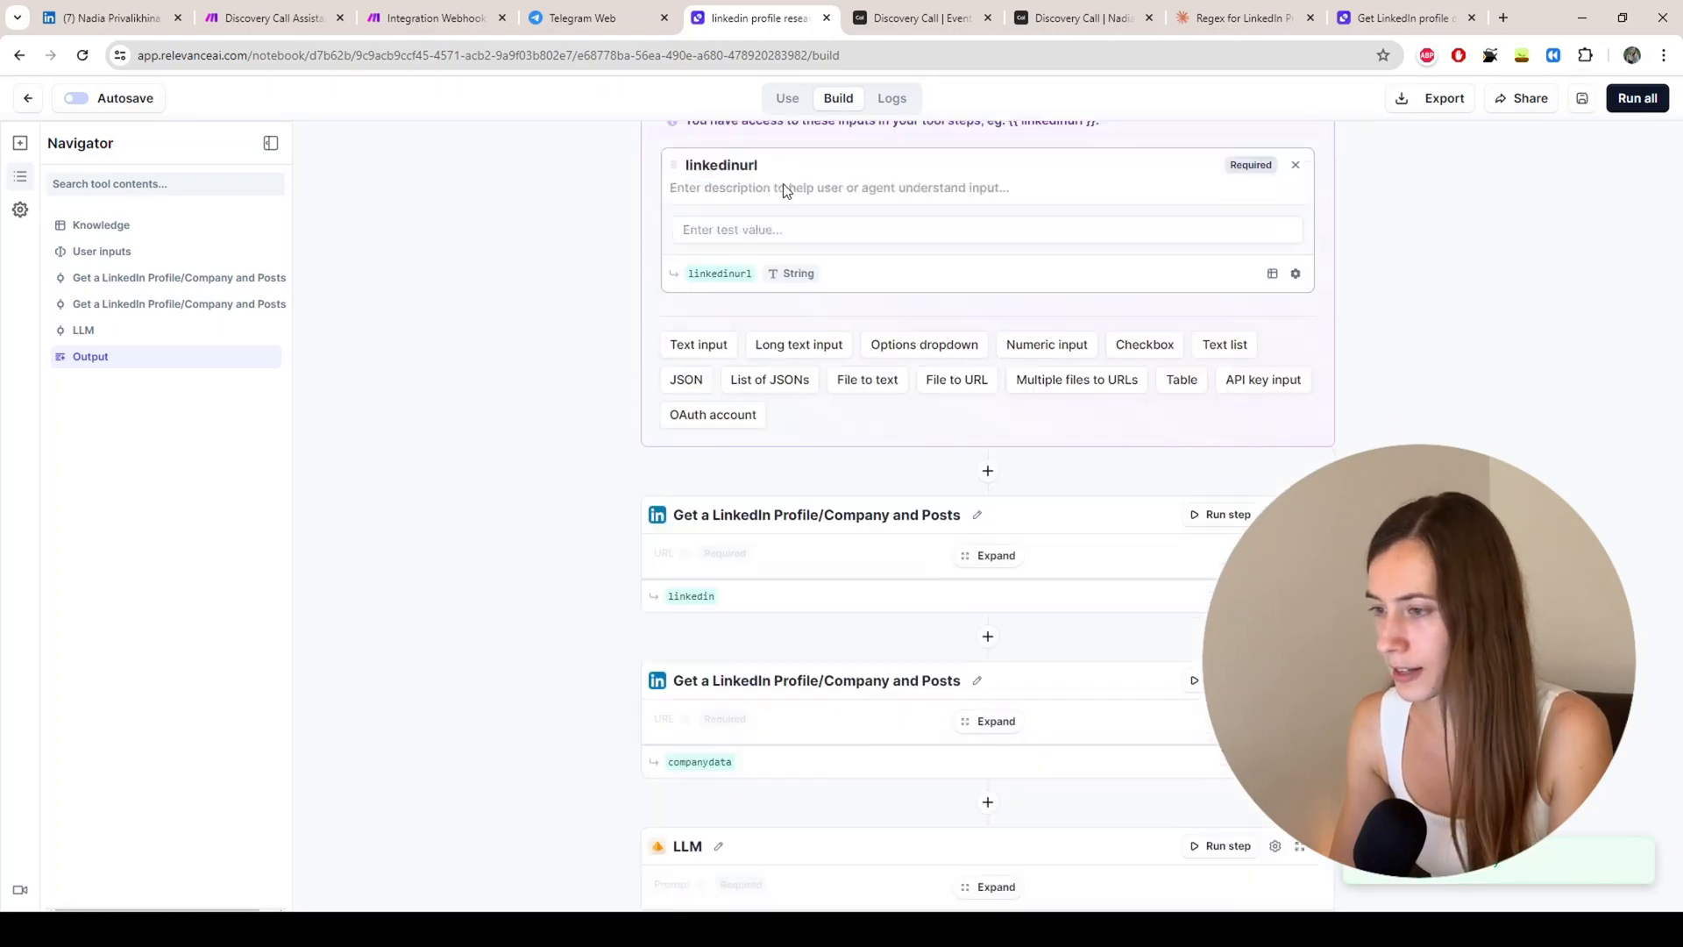
# Step: Open the tool's shareable app, then its API details with the POST endpoint and linkedinurl body
pyautogui.click(787, 100)
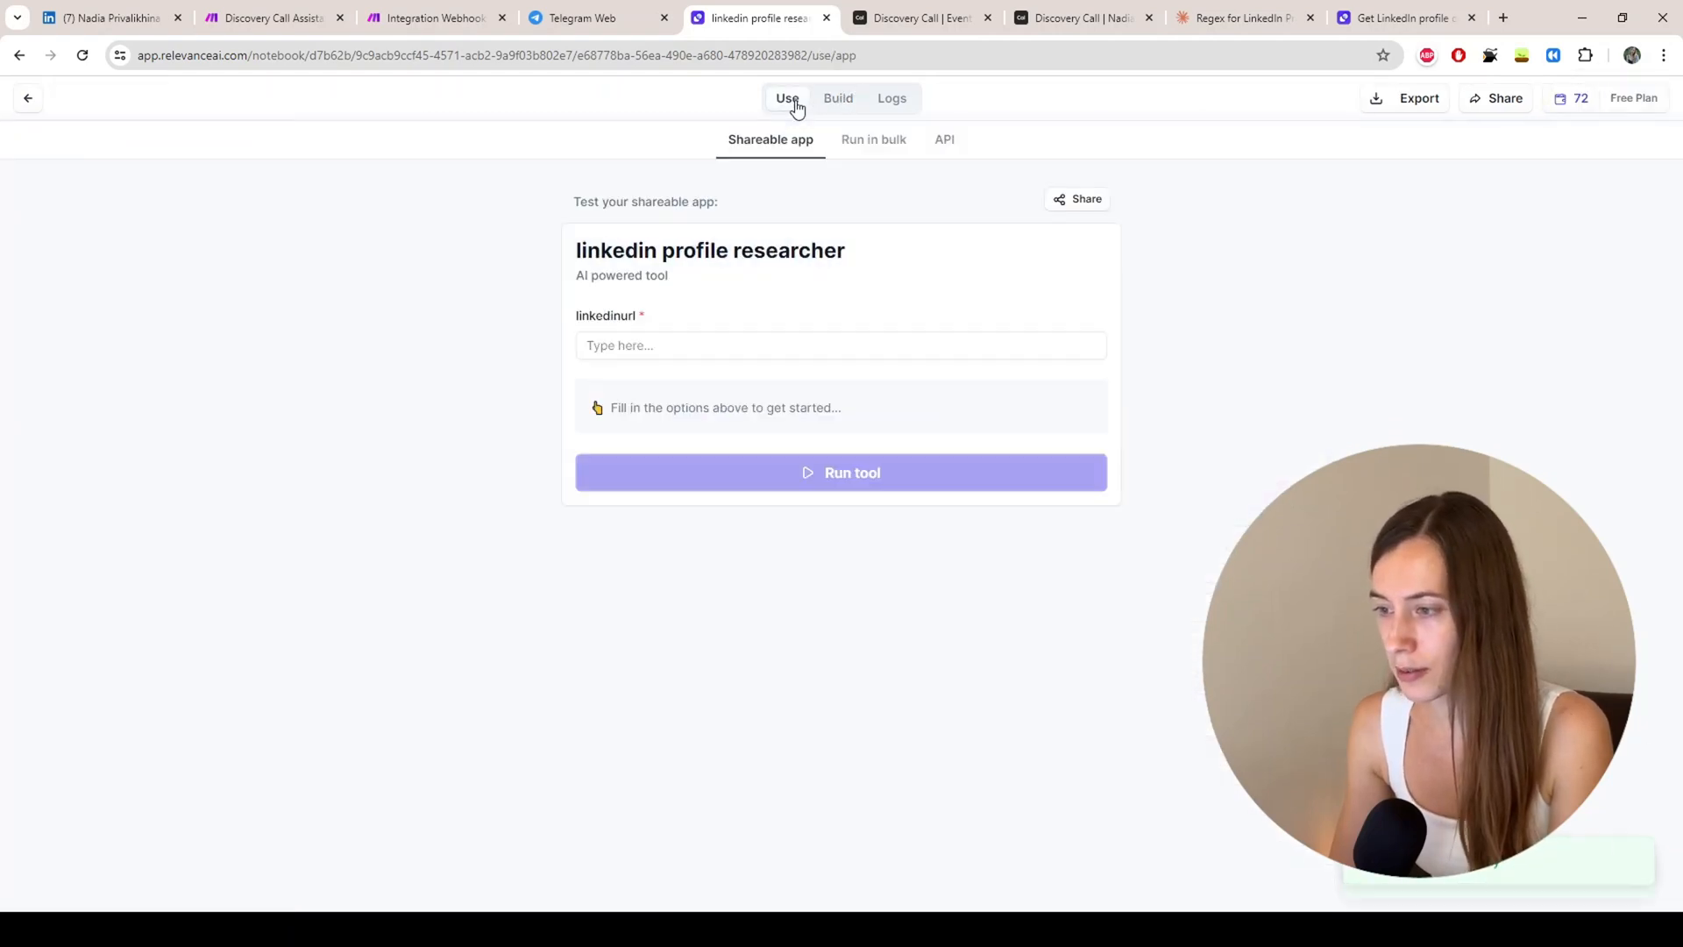
pyautogui.click(644, 350)
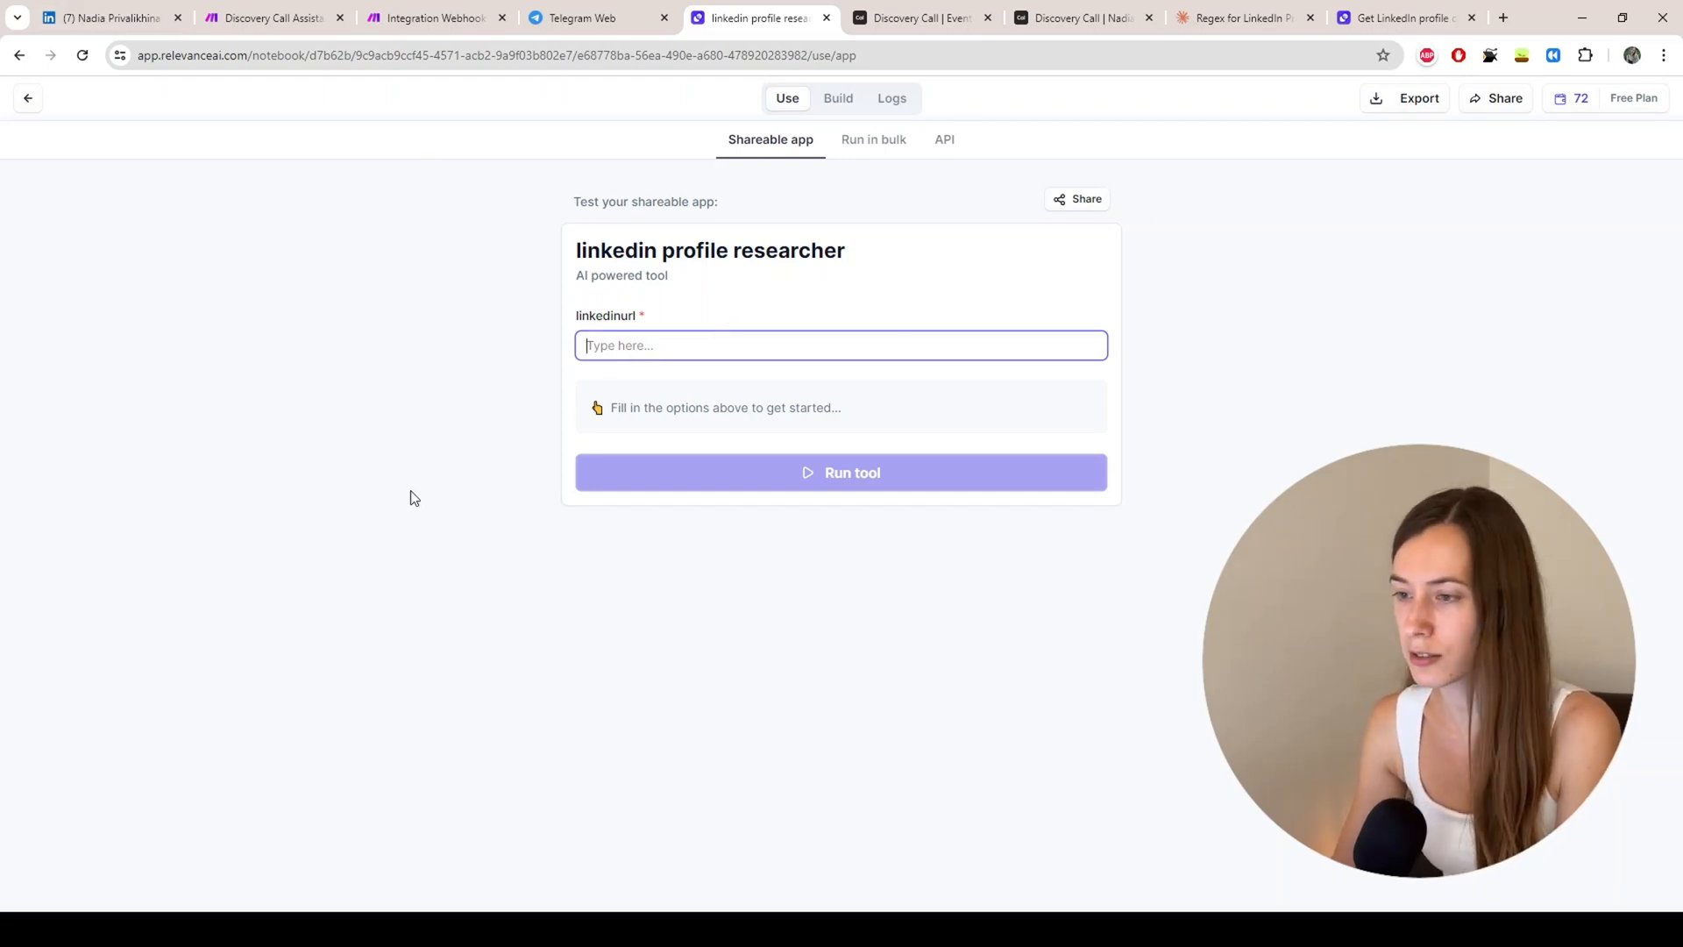
pyautogui.click(950, 145)
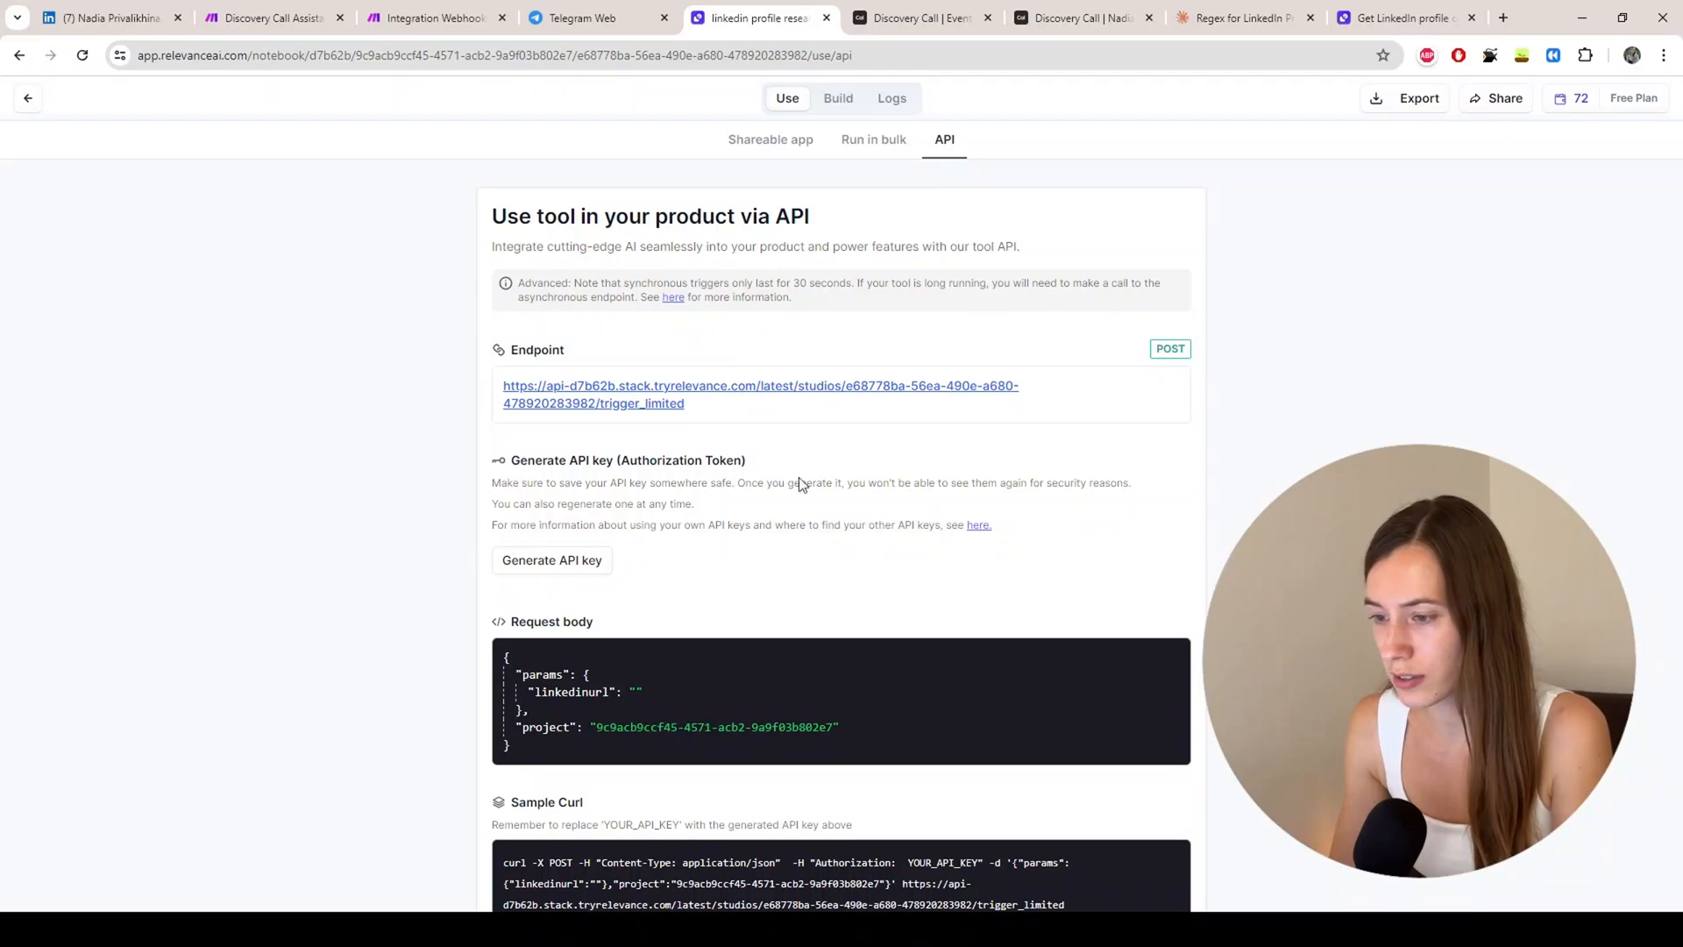
# Step: Check an existing HTTP request in the Discovery Call Assistant scenario and copy the tool's endpoint URL
pyautogui.click(427, 18)
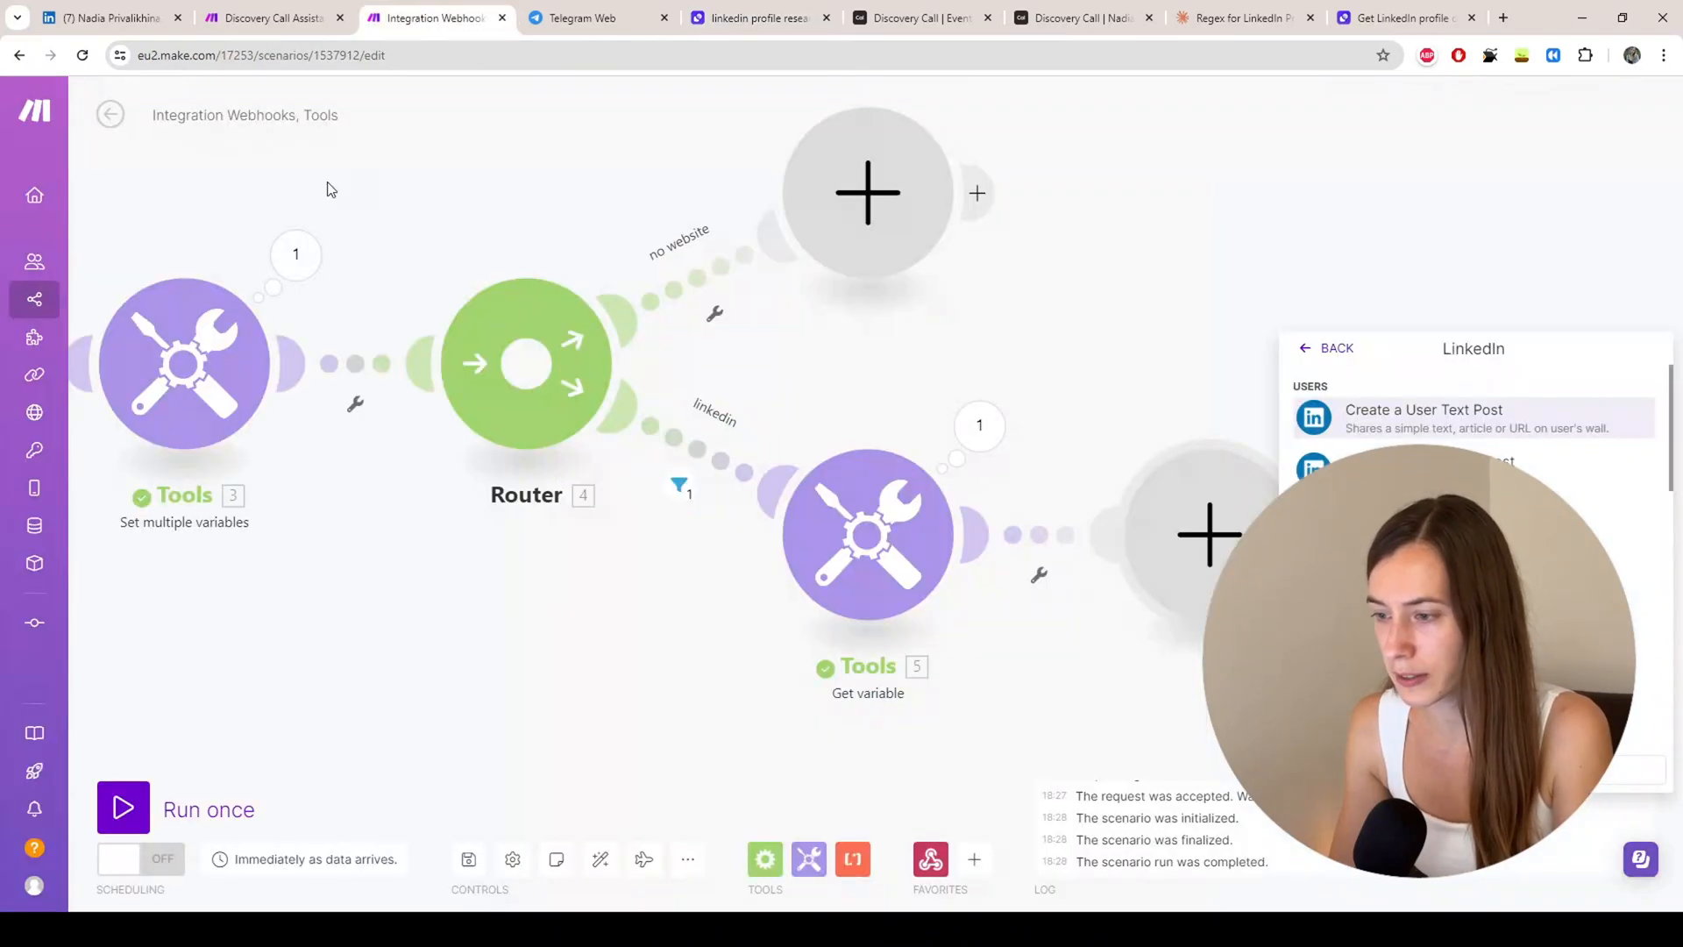
pyautogui.click(262, 20)
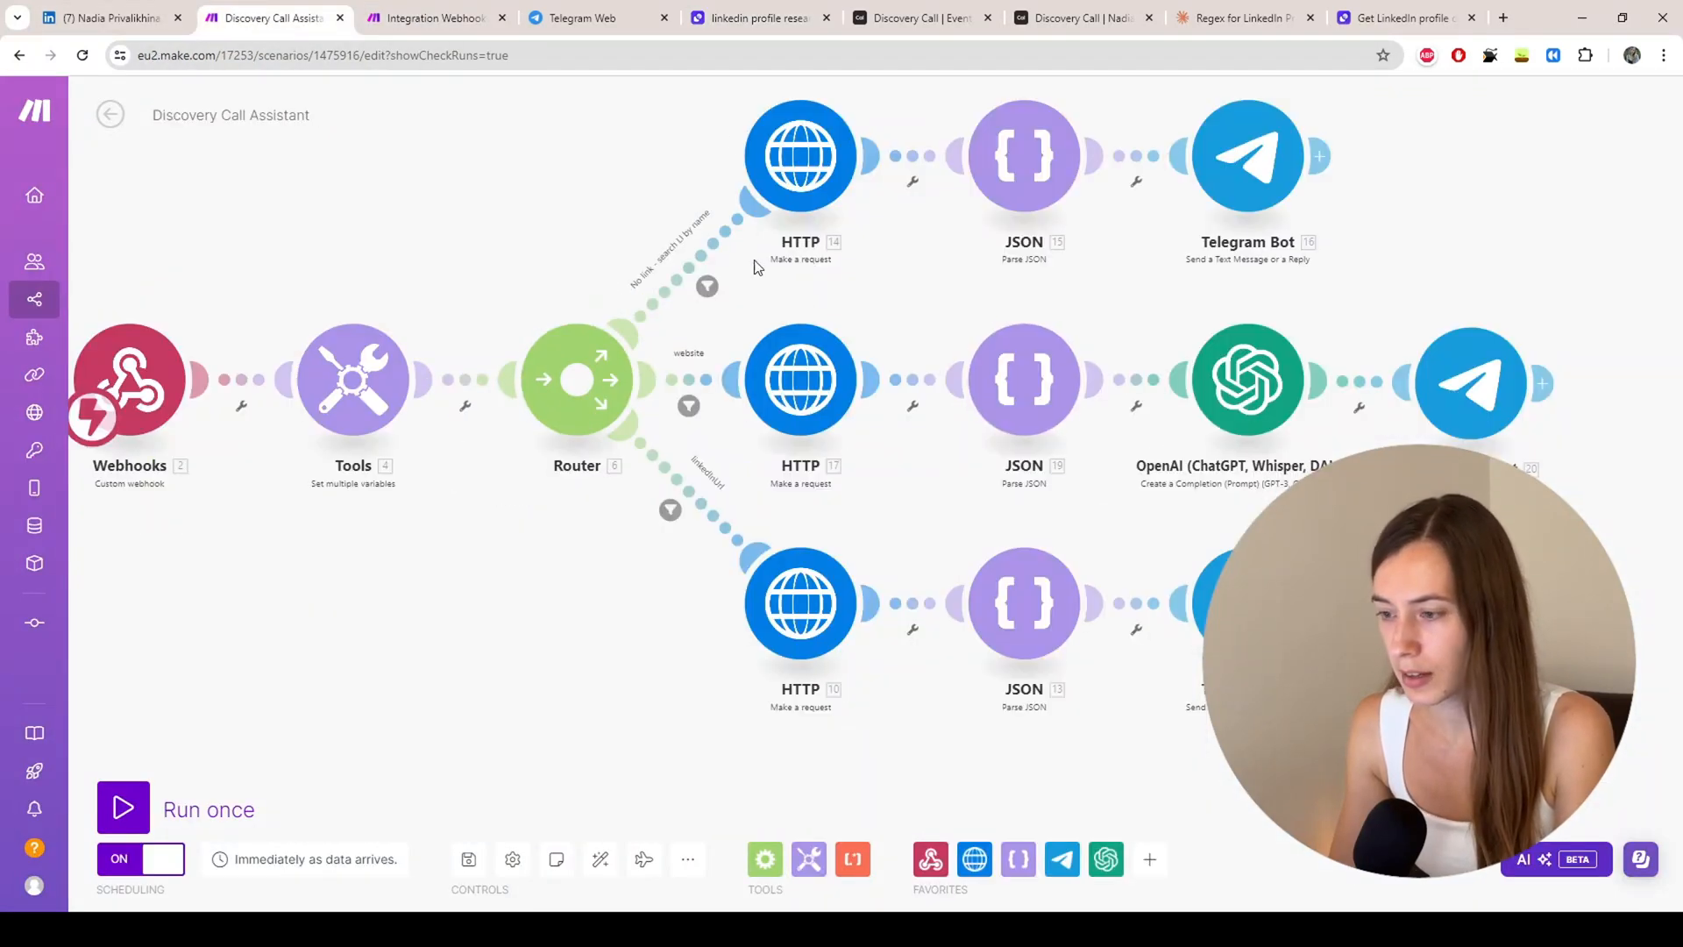
pyautogui.click(805, 622)
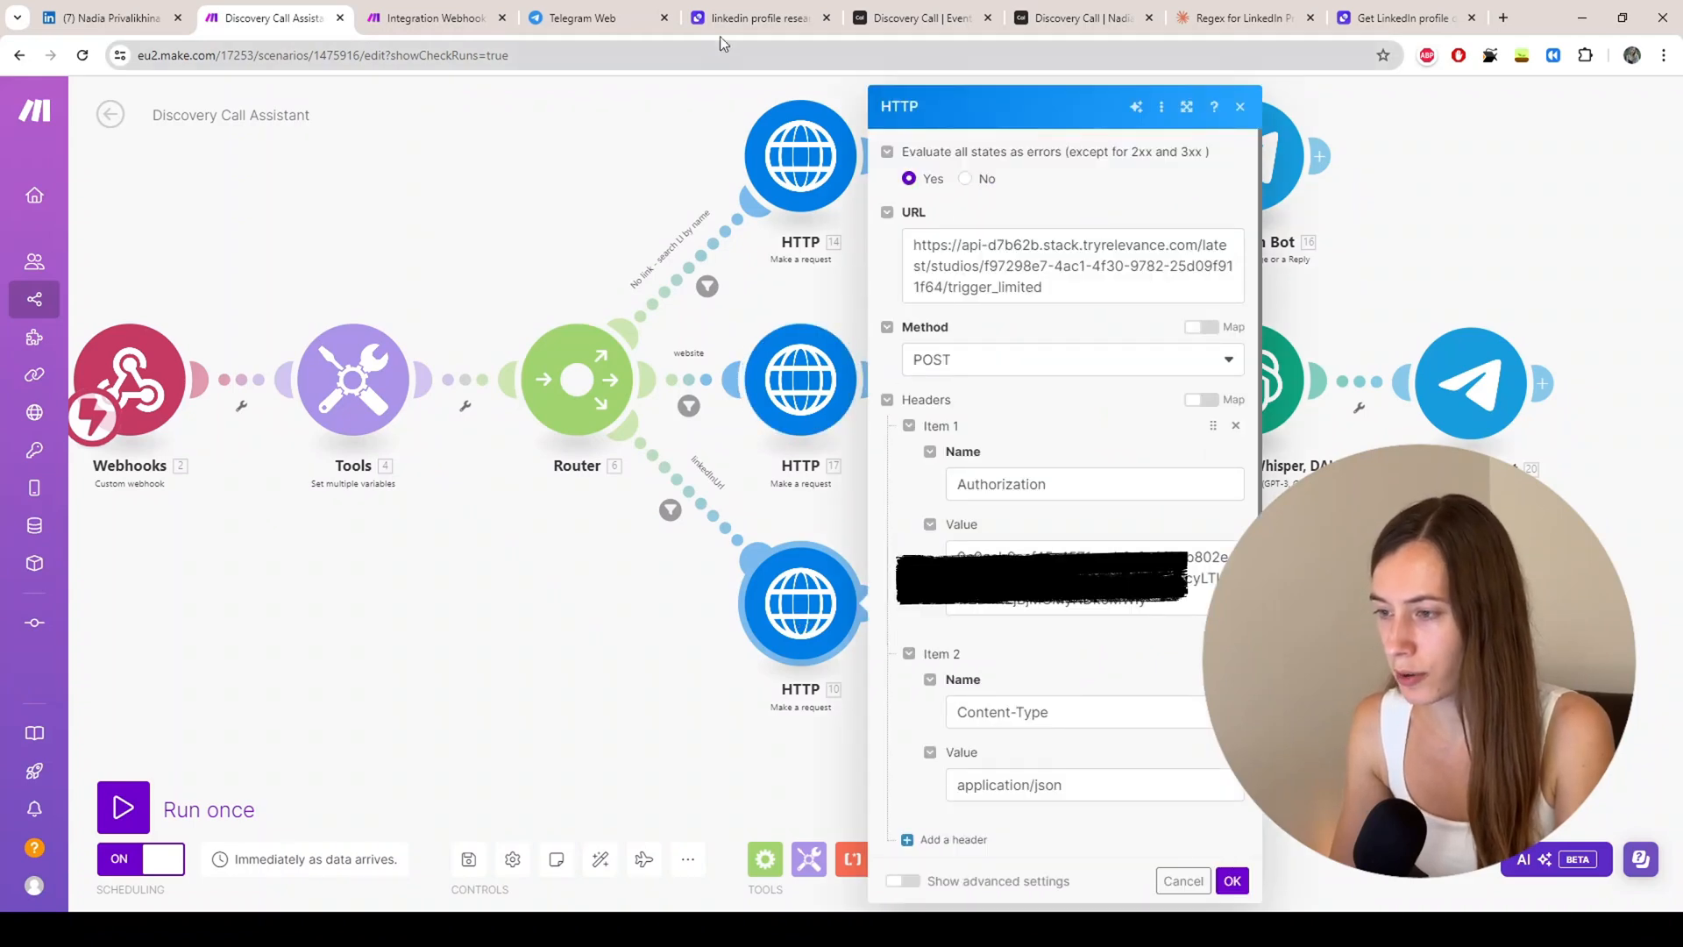
pyautogui.click(736, 19)
pyautogui.click(1144, 385)
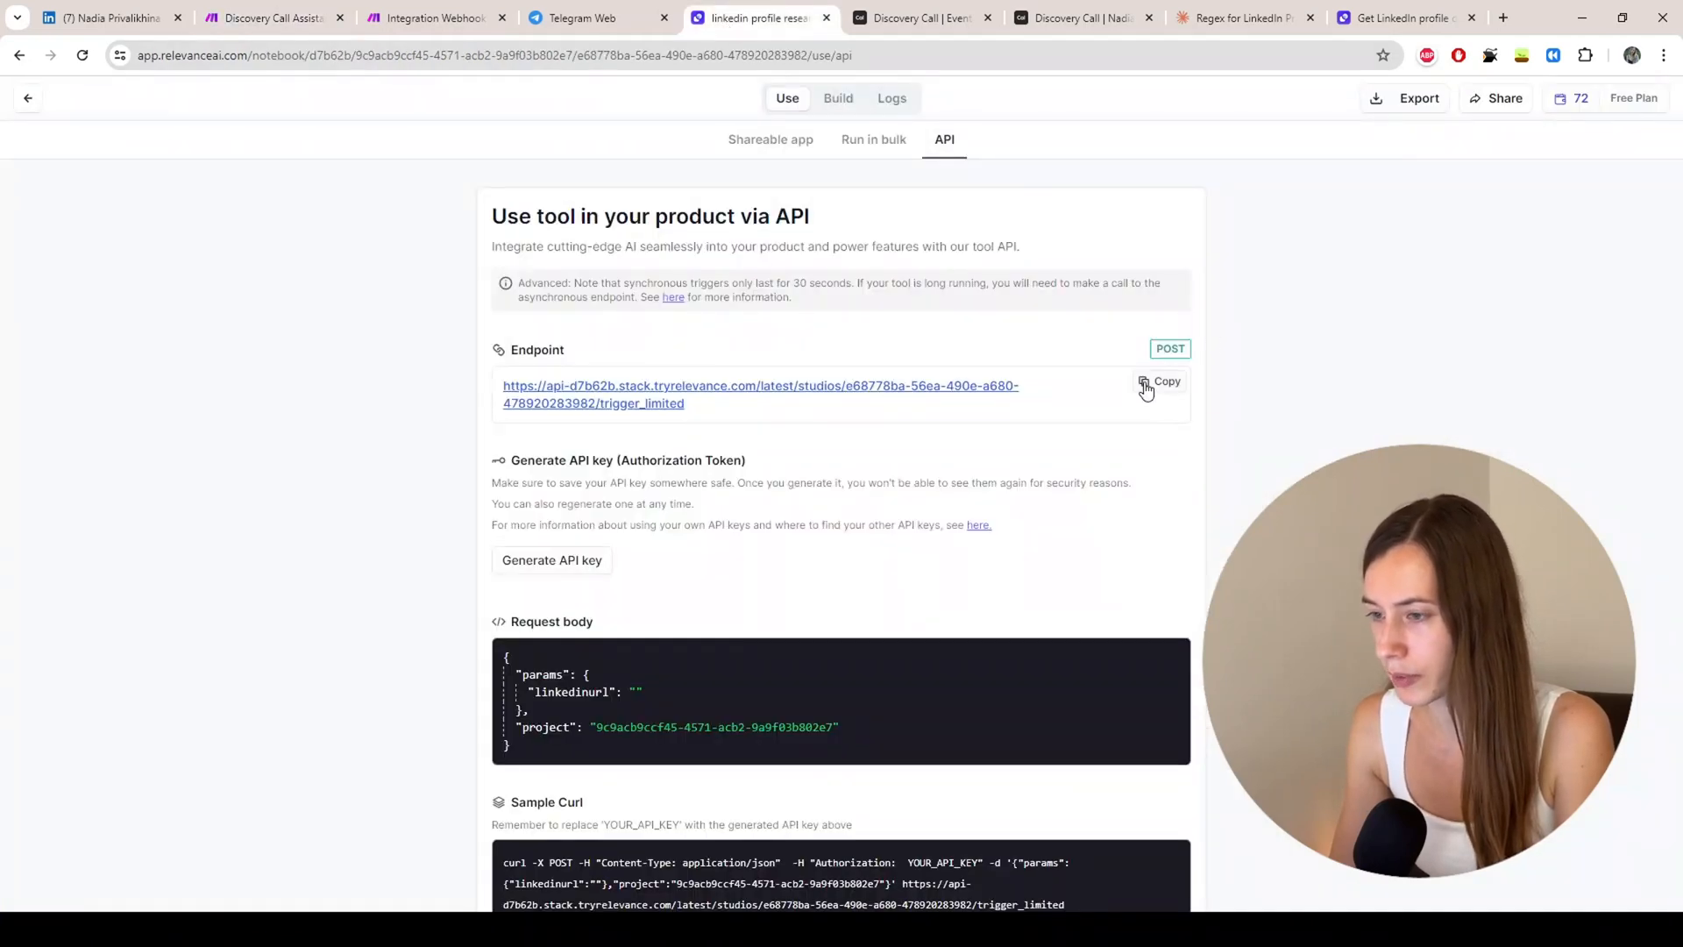
# Step: Add an HTTP request module after Get variable and reorder the browser tabs
pyautogui.click(408, 22)
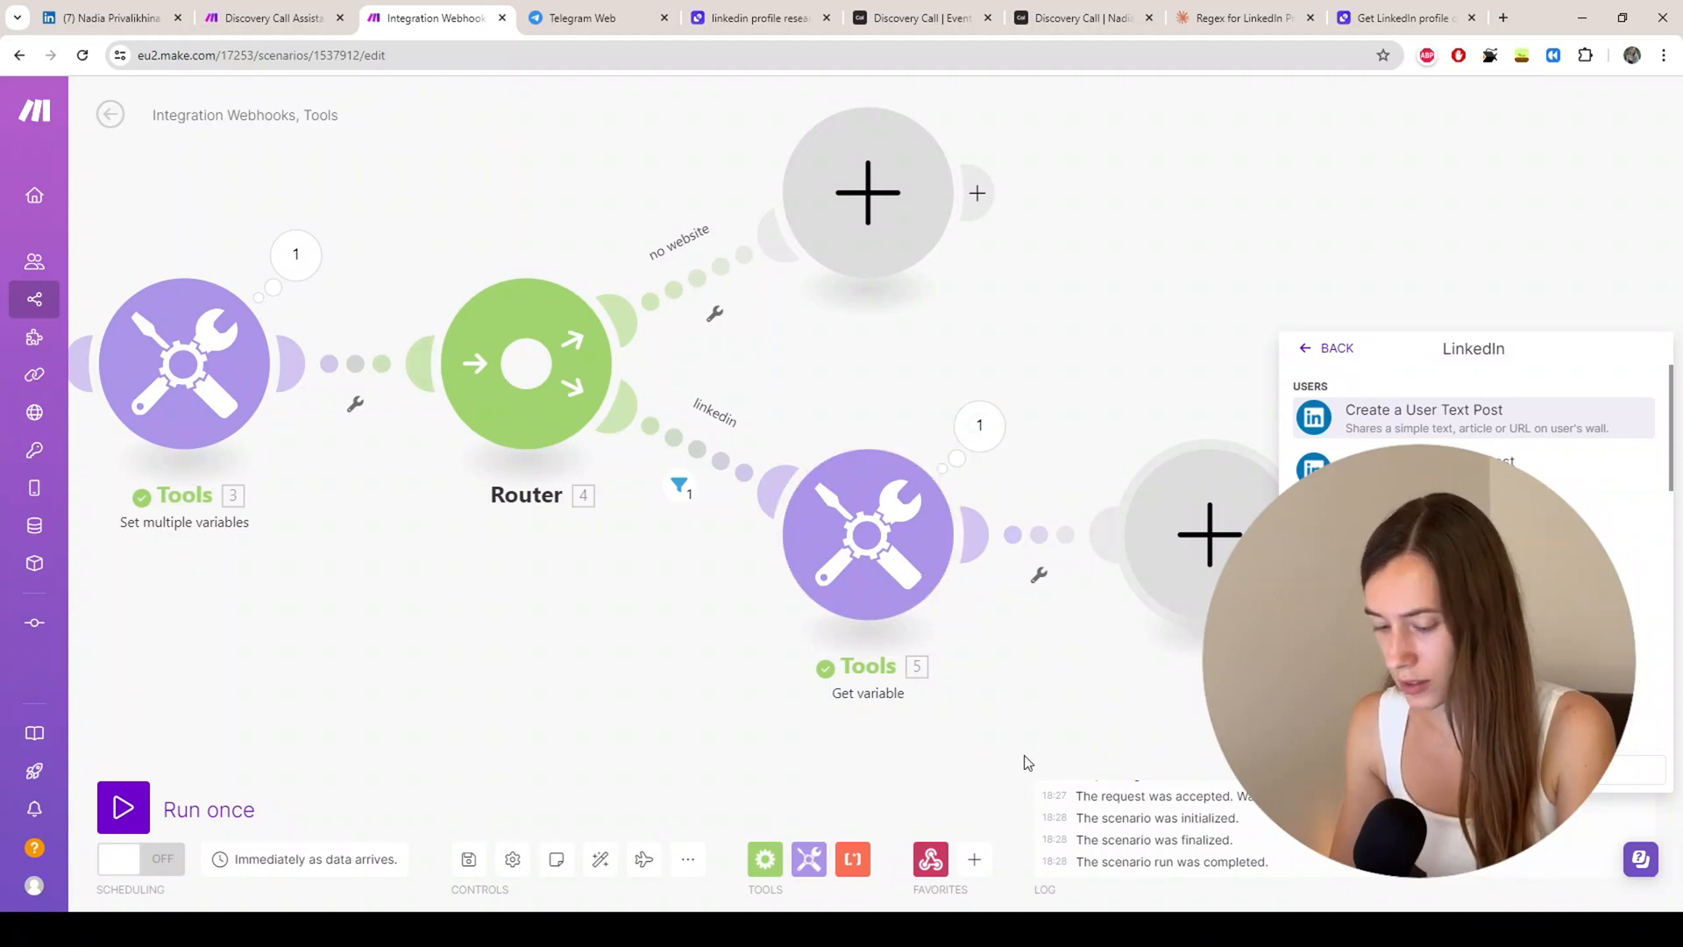
pyautogui.moveTo(1013, 761); pyautogui.dragTo(927, 669)
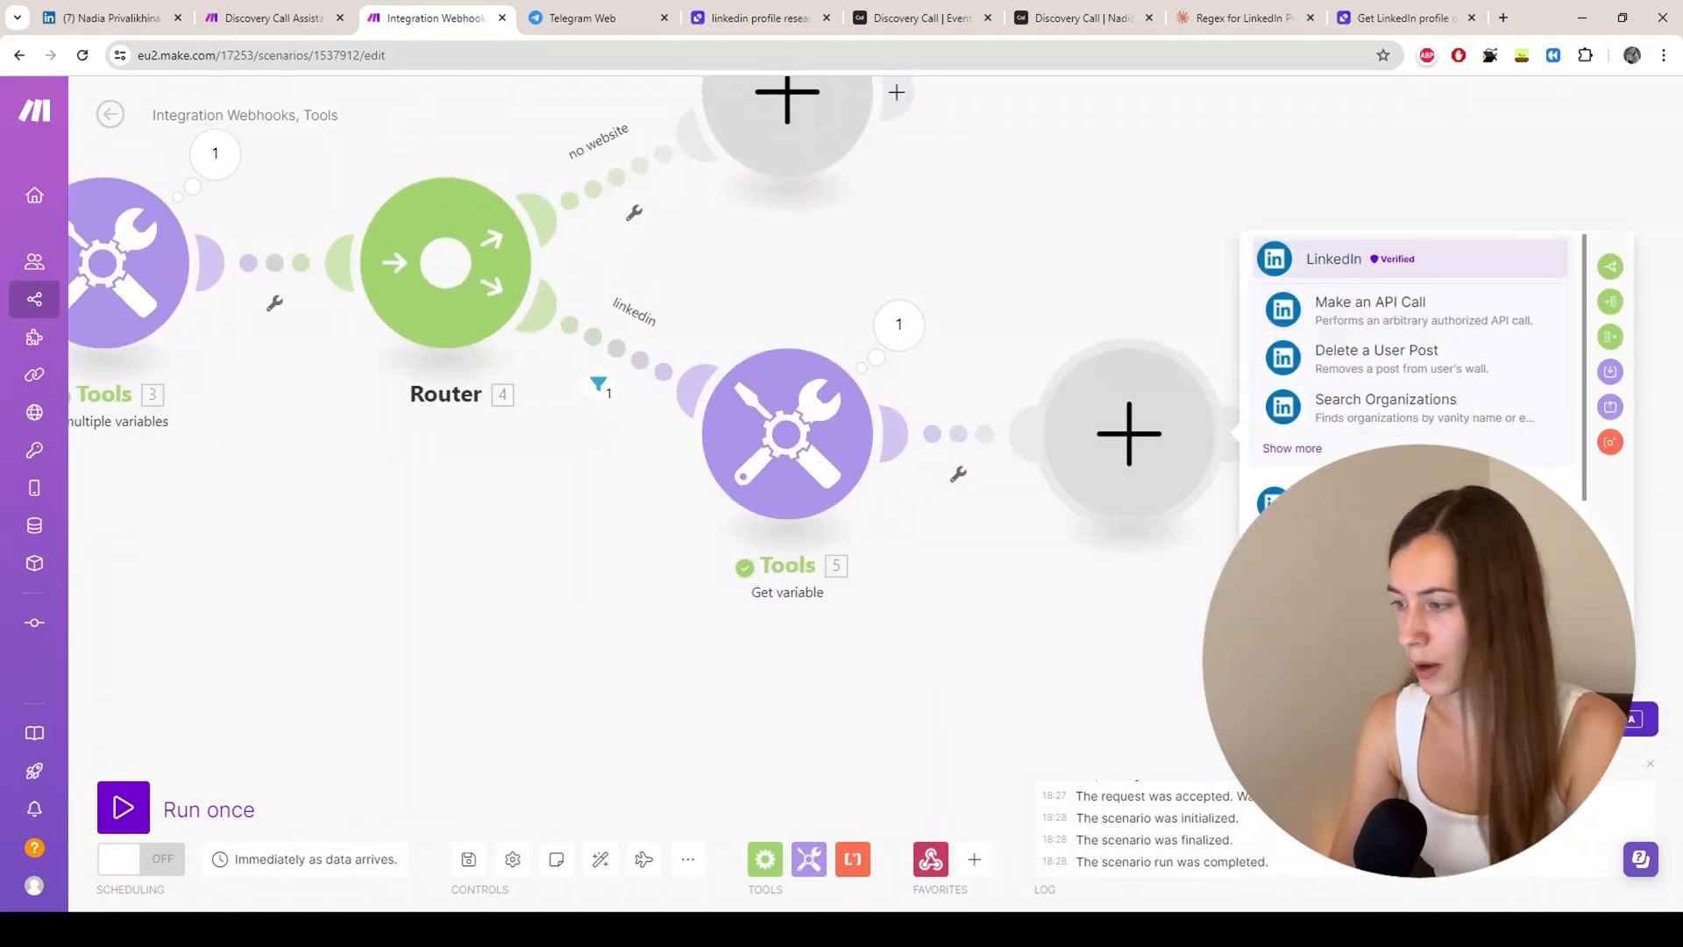
pyautogui.write('http')
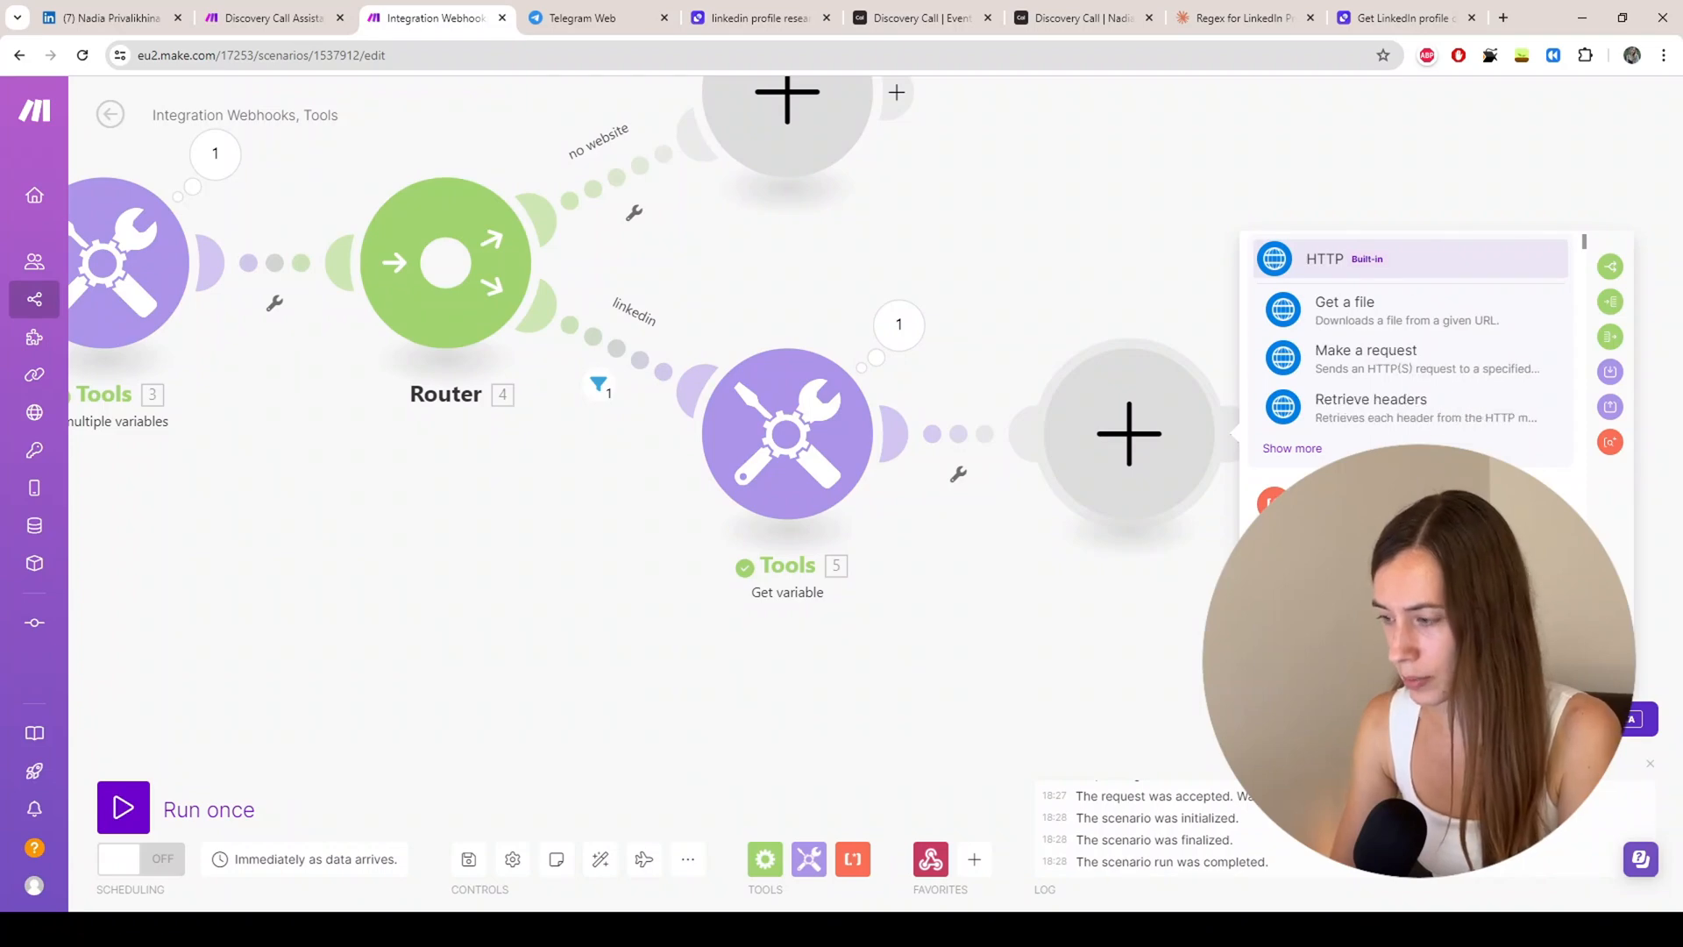
pyautogui.click(1333, 365)
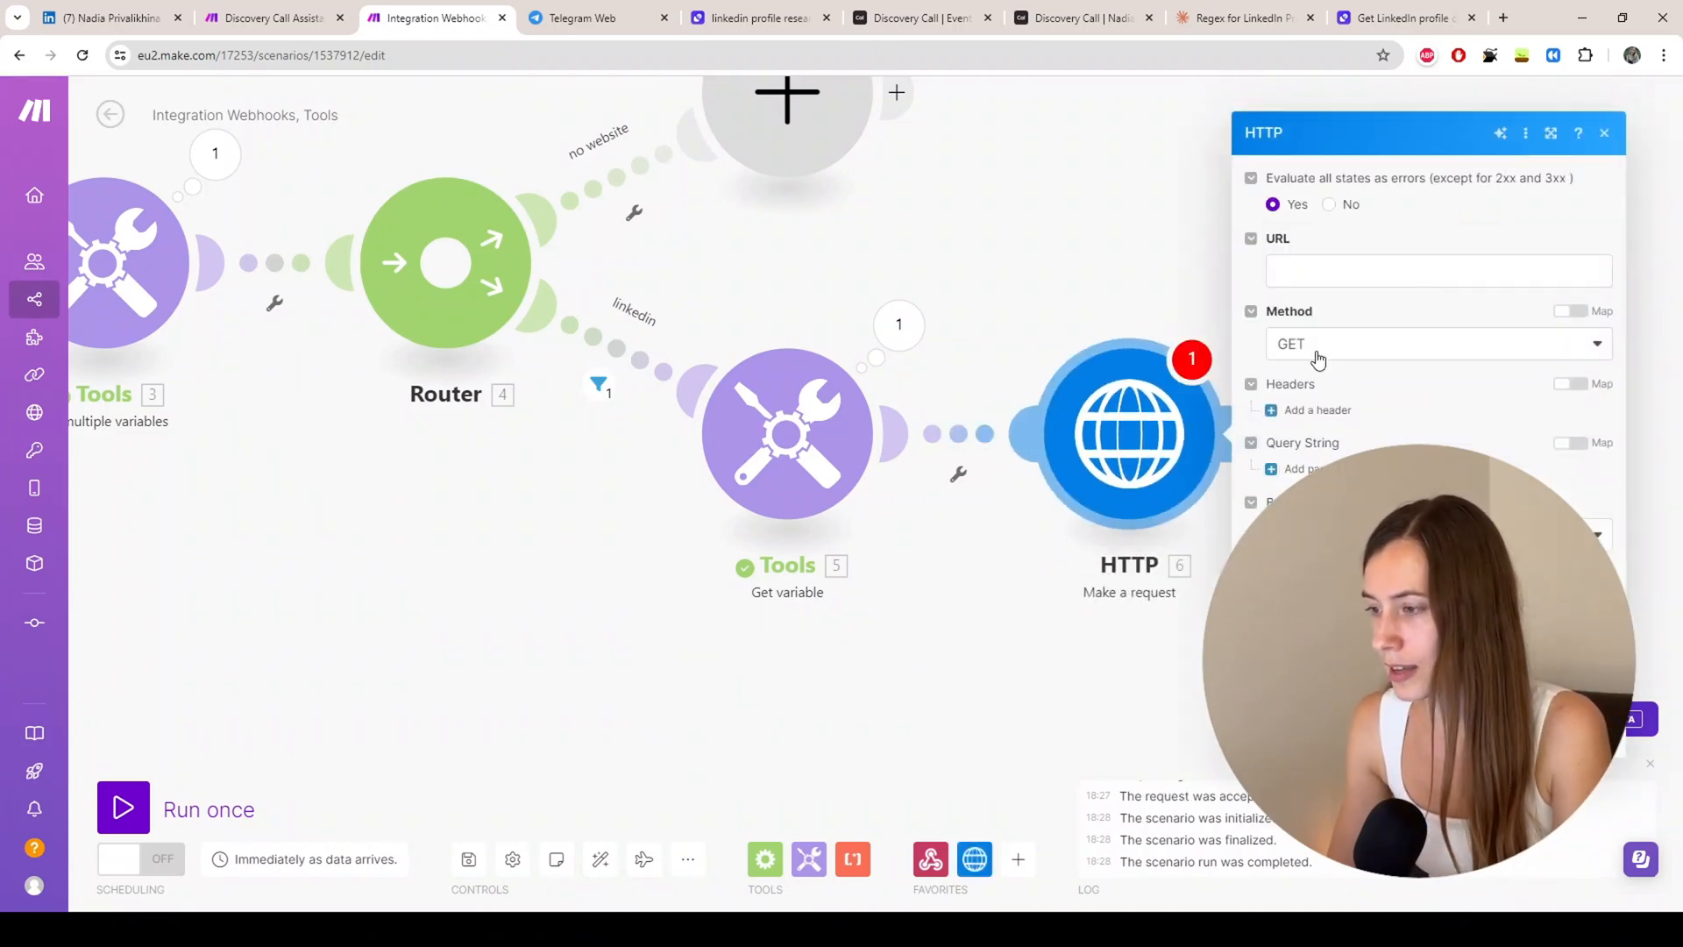
pyautogui.moveTo(1403, 18); pyautogui.dragTo(580, 29)
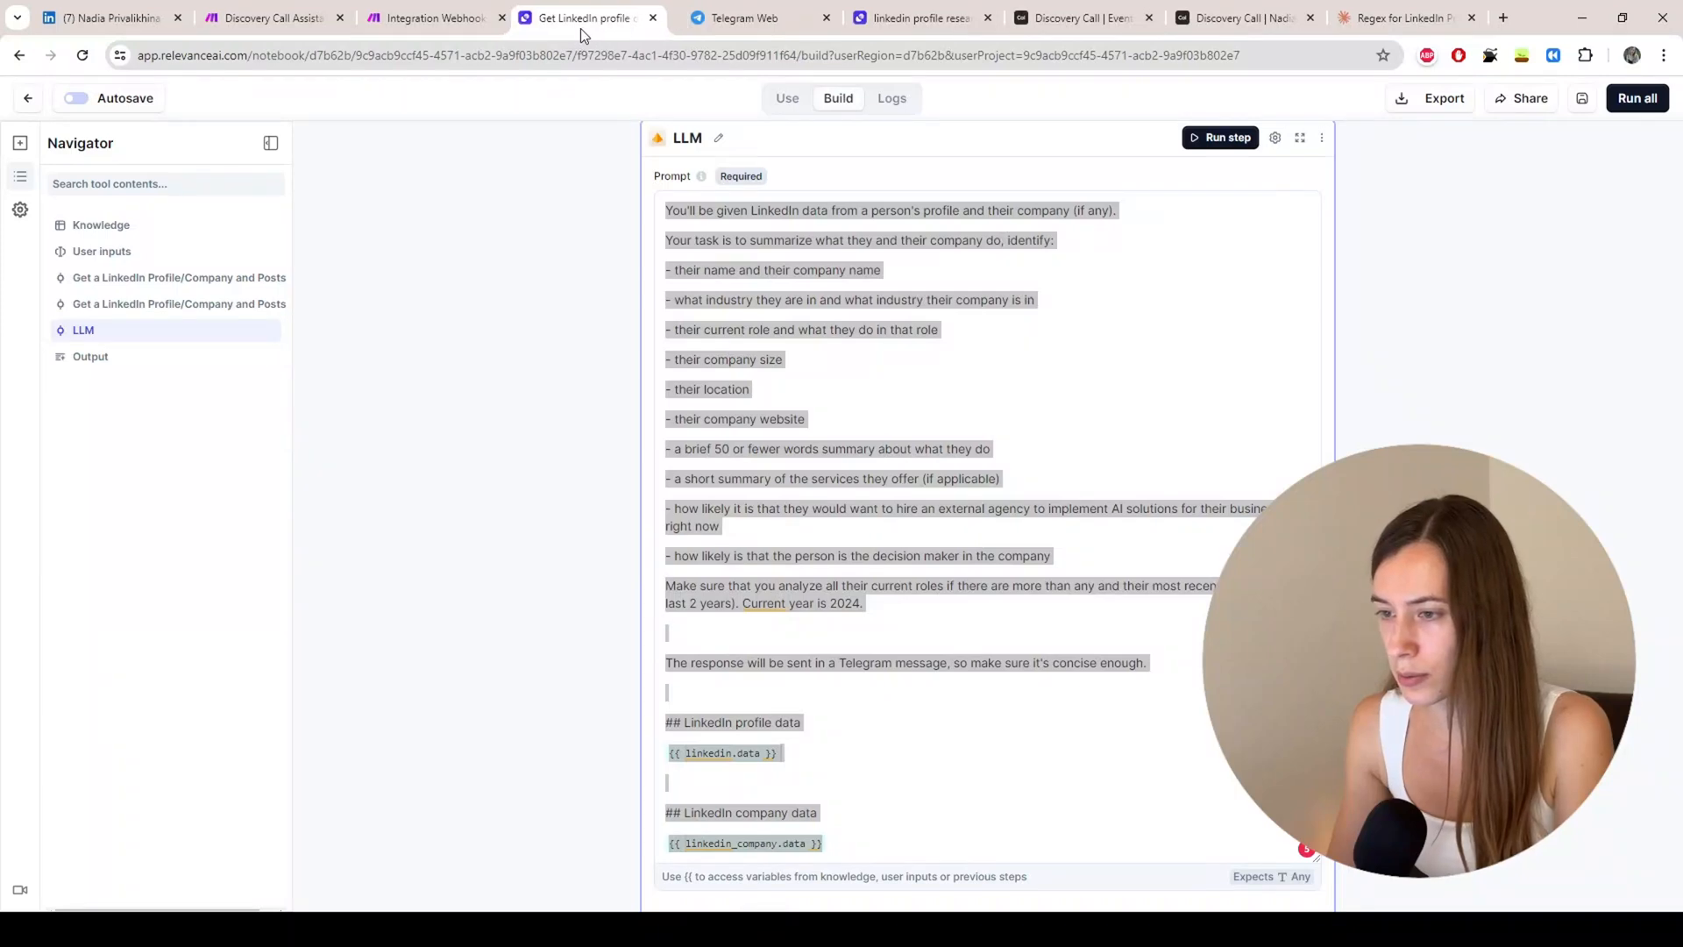
pyautogui.moveTo(928, 18); pyautogui.dragTo(588, 22)
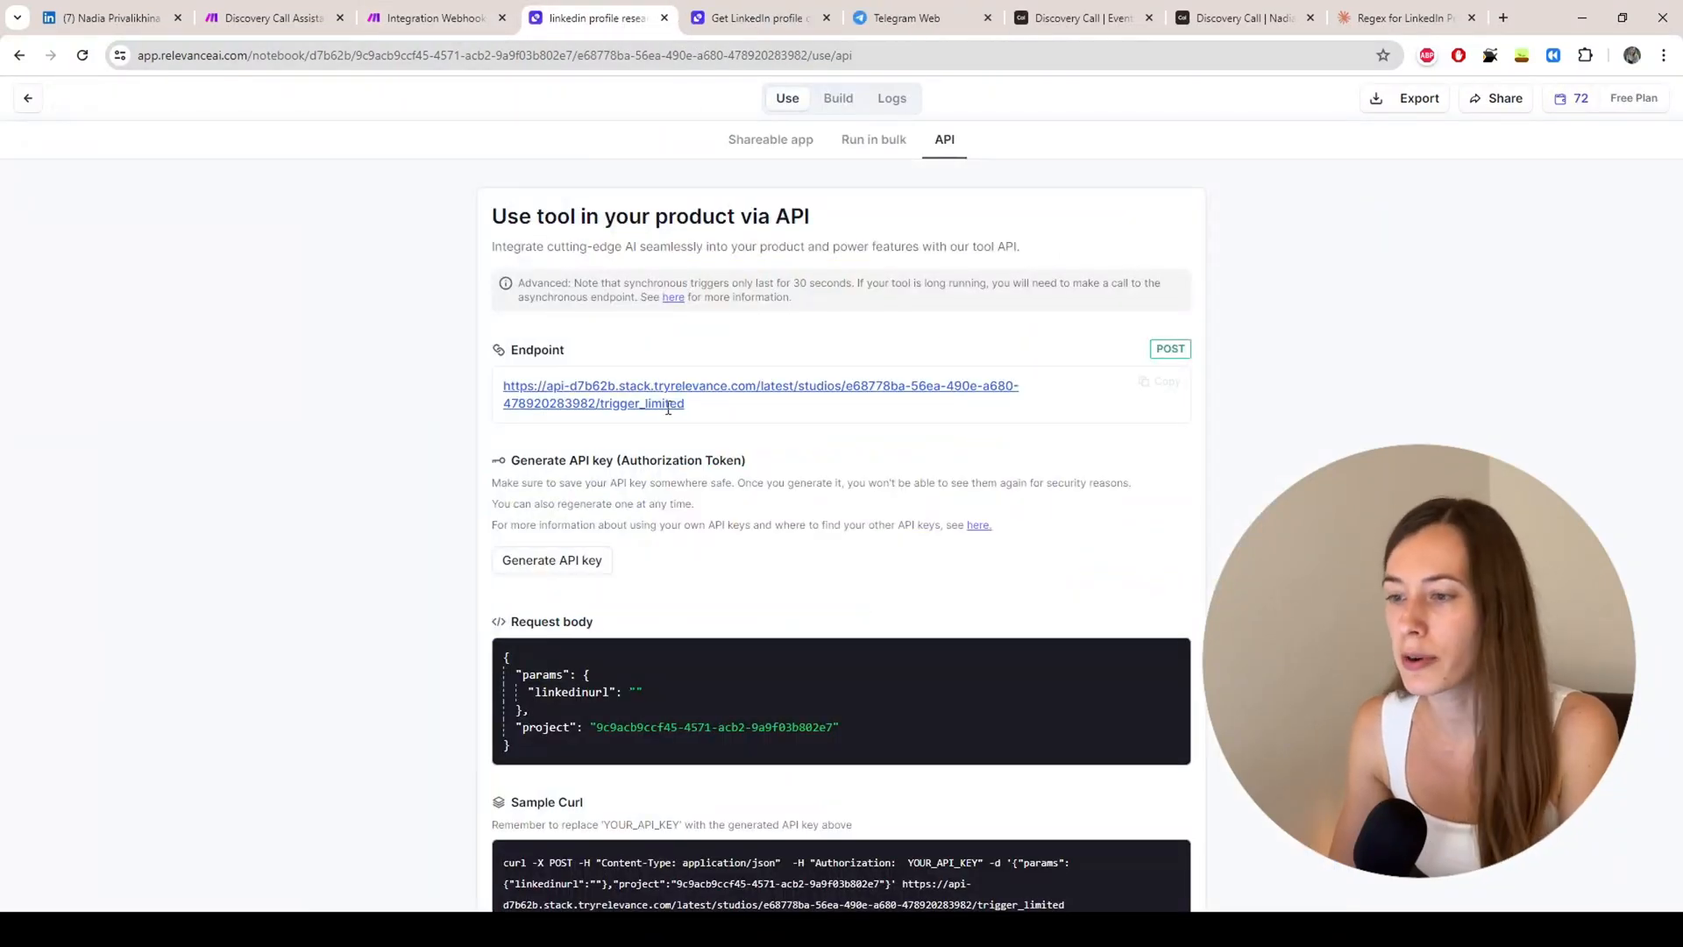
# Step: Set the HTTP request to POST with the Relevance AI trigger_limited endpoint as its URL
pyautogui.click(421, 19)
pyautogui.click(1344, 346)
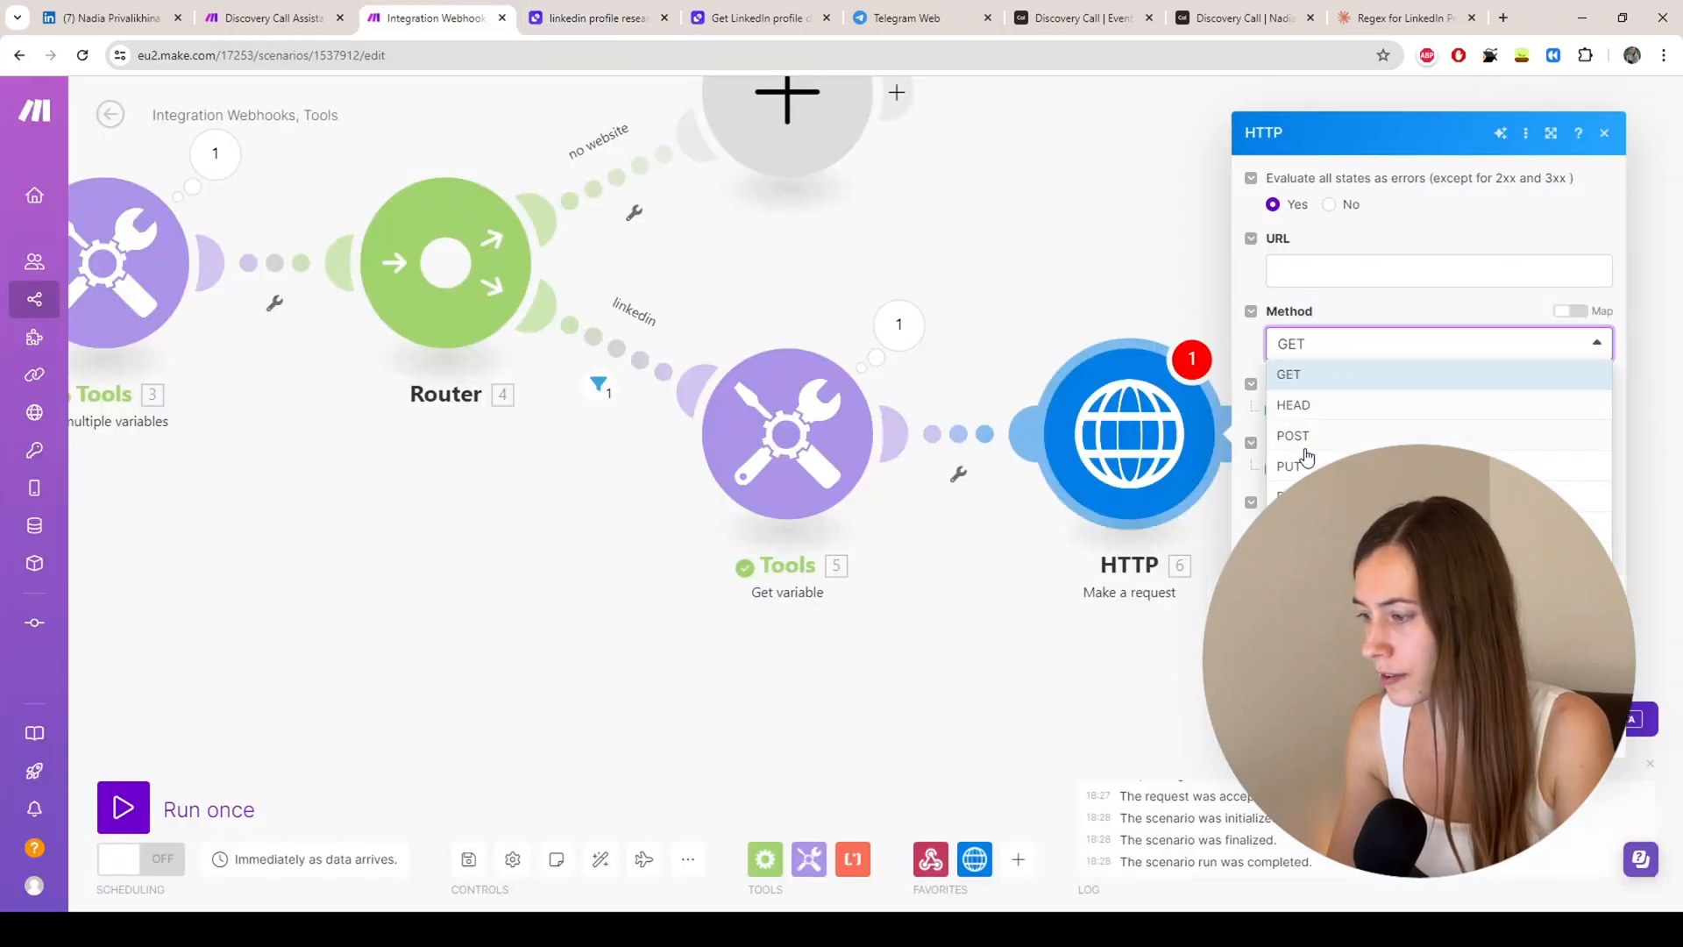
pyautogui.click(1302, 437)
pyautogui.click(1324, 267)
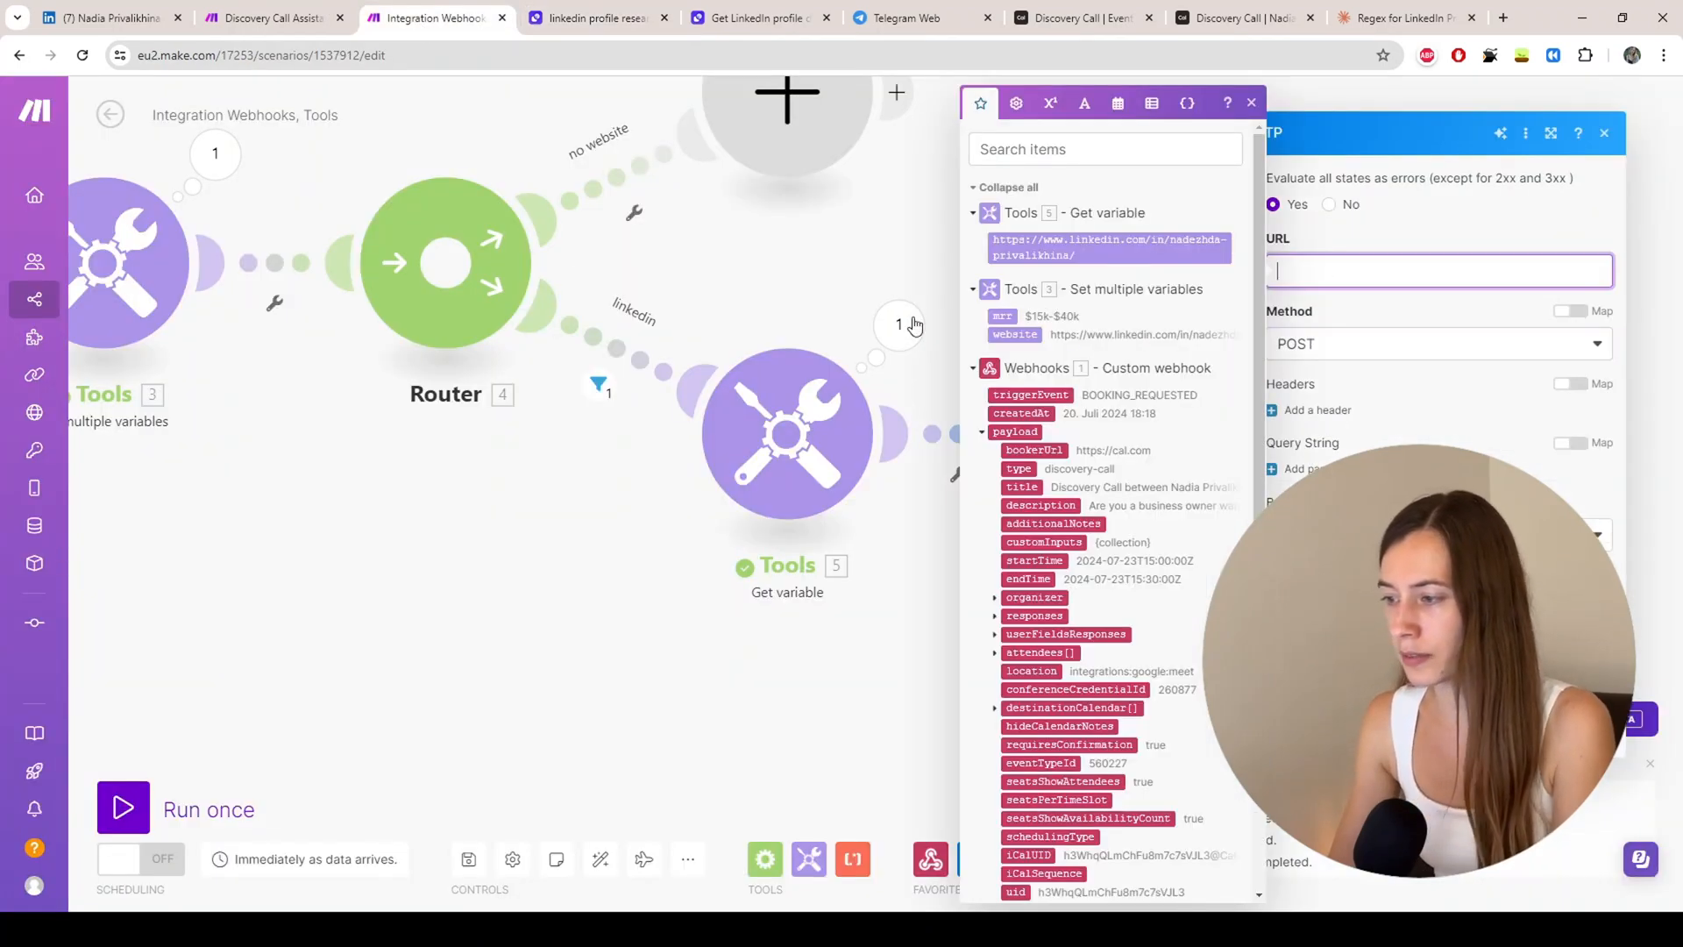
pyautogui.click(535, 26)
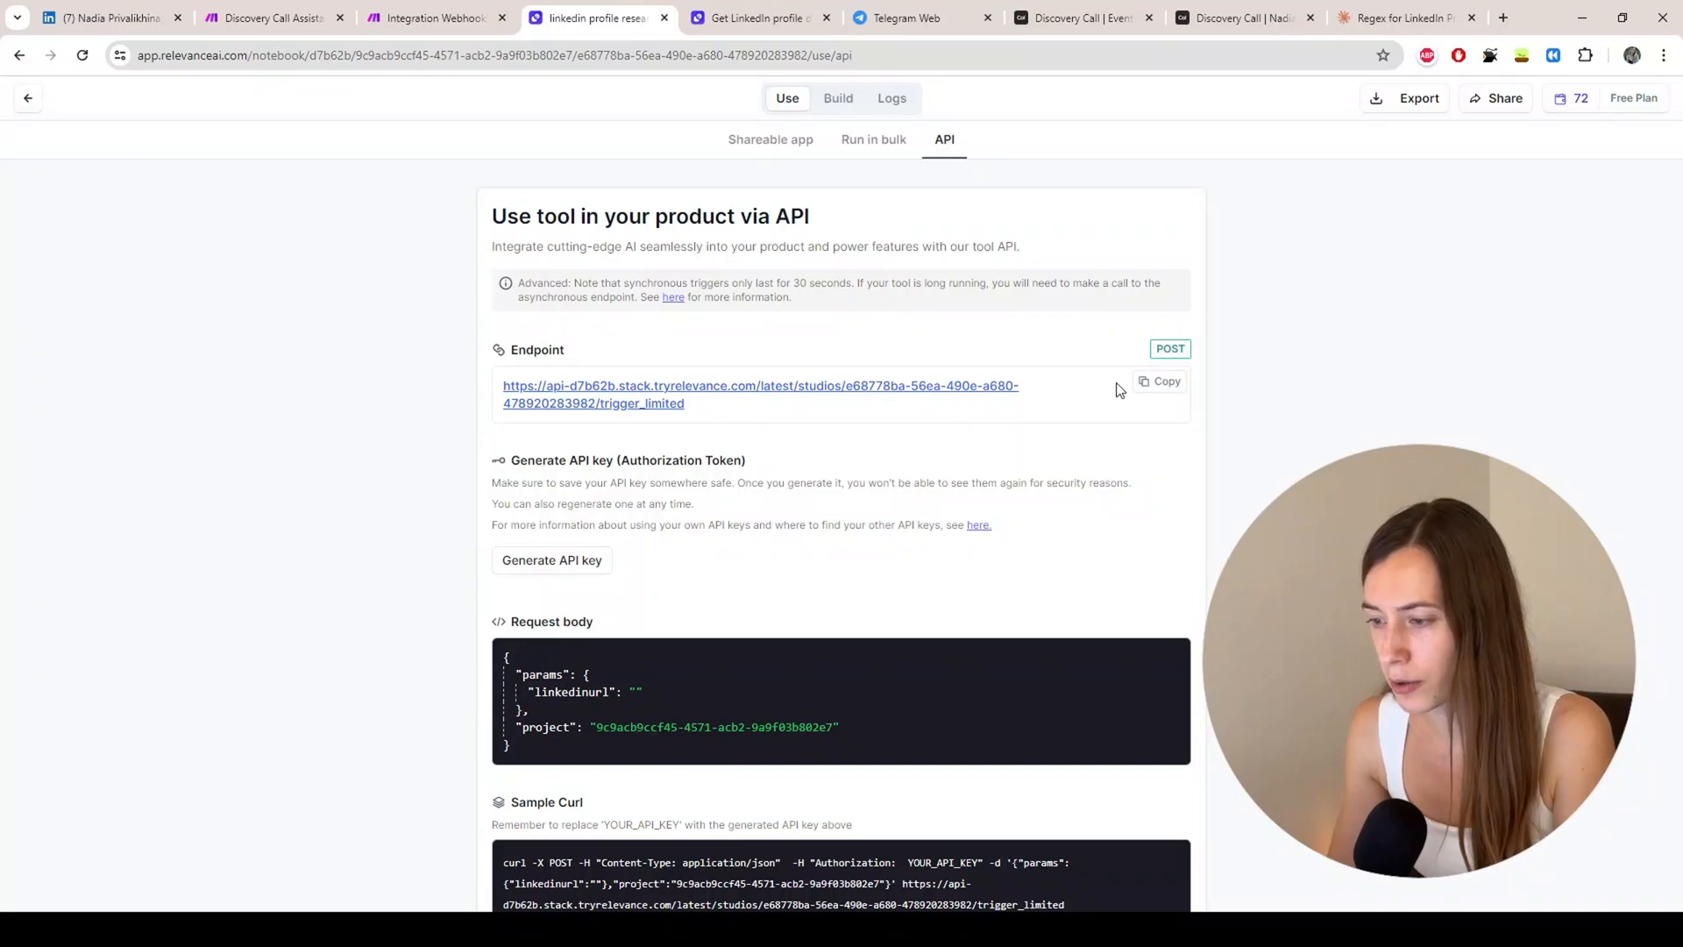
pyautogui.click(1156, 381)
pyautogui.click(420, 26)
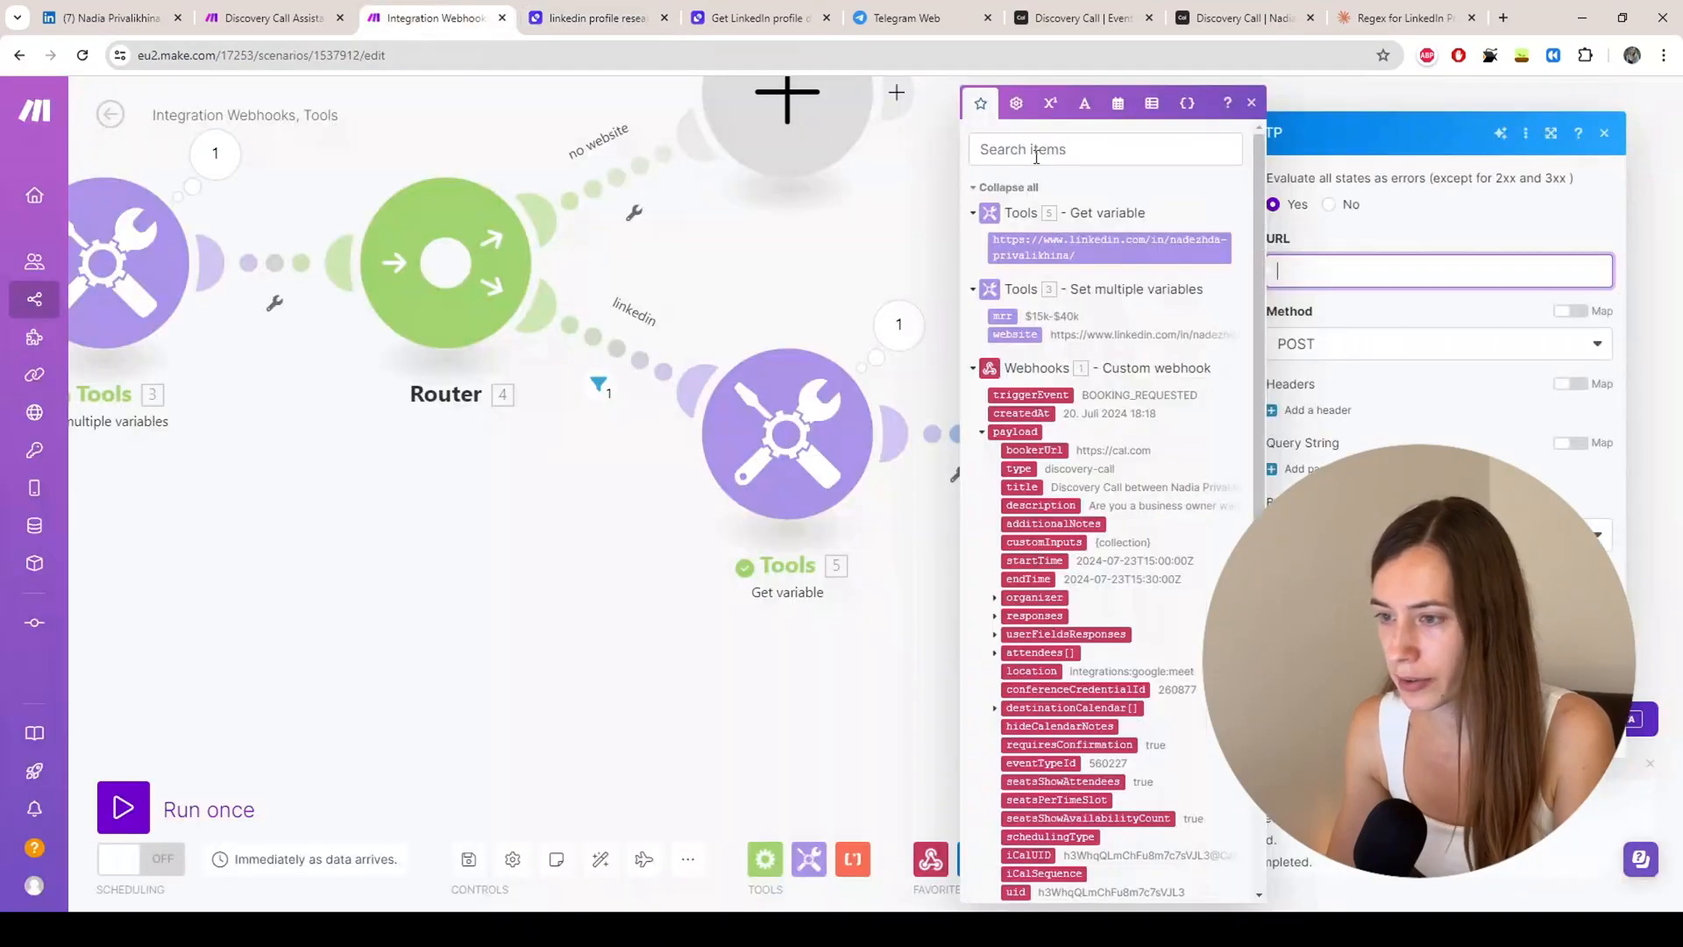
pyautogui.hotkey('ctrl', 'v')
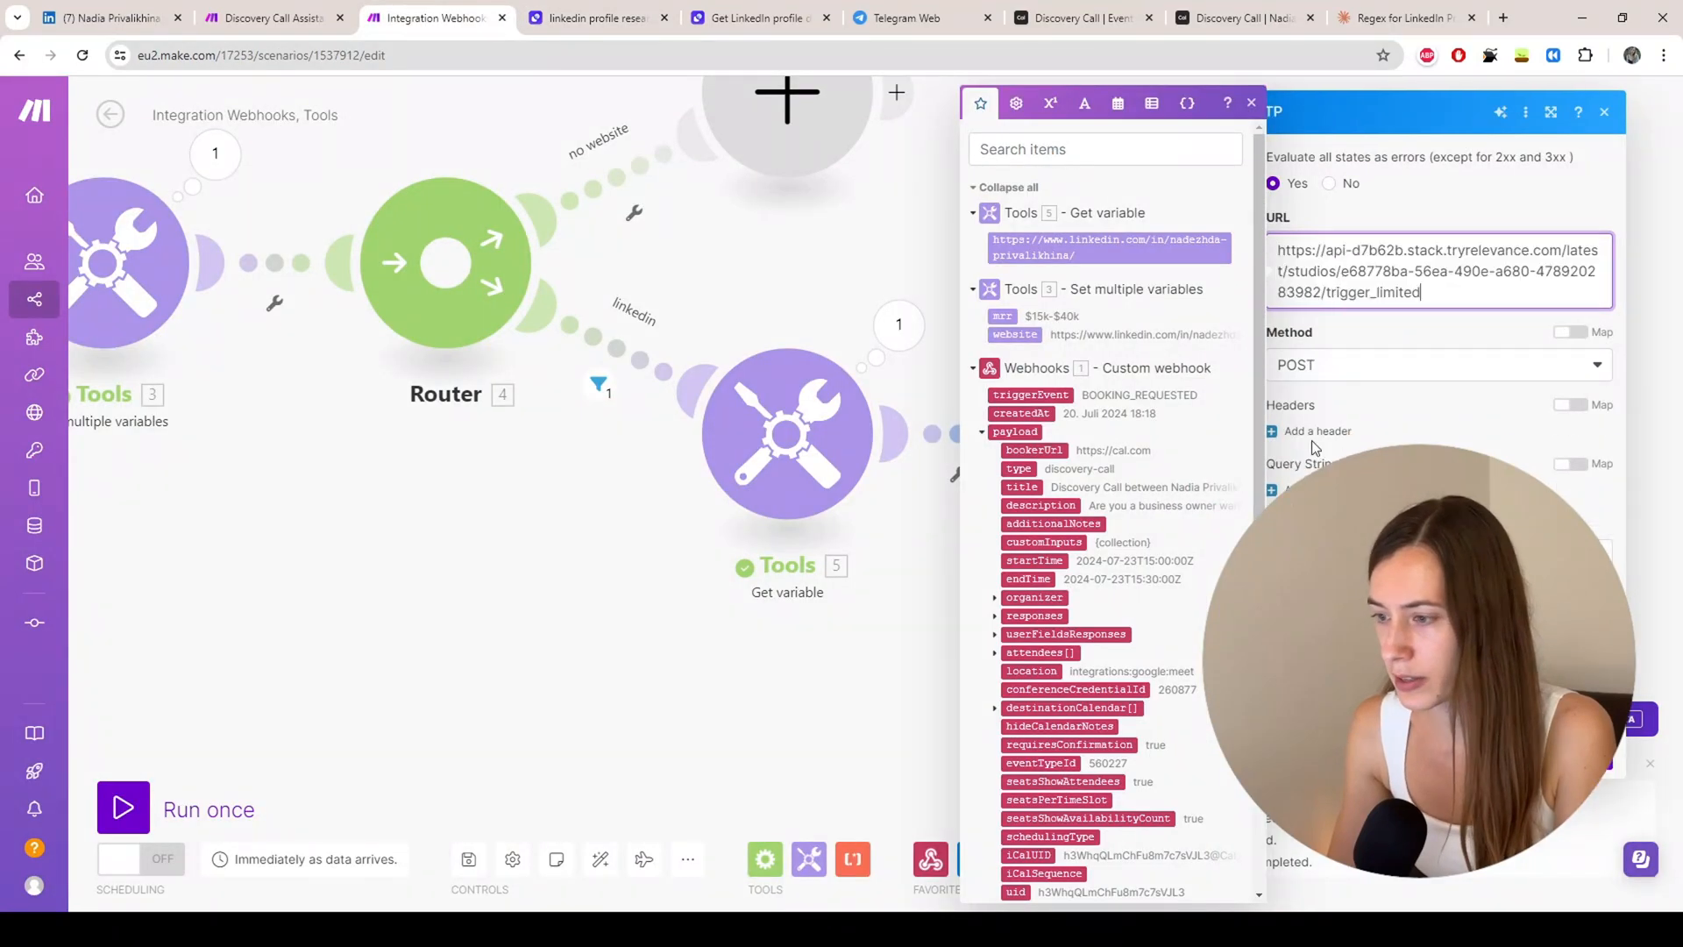
pyautogui.click(598, 19)
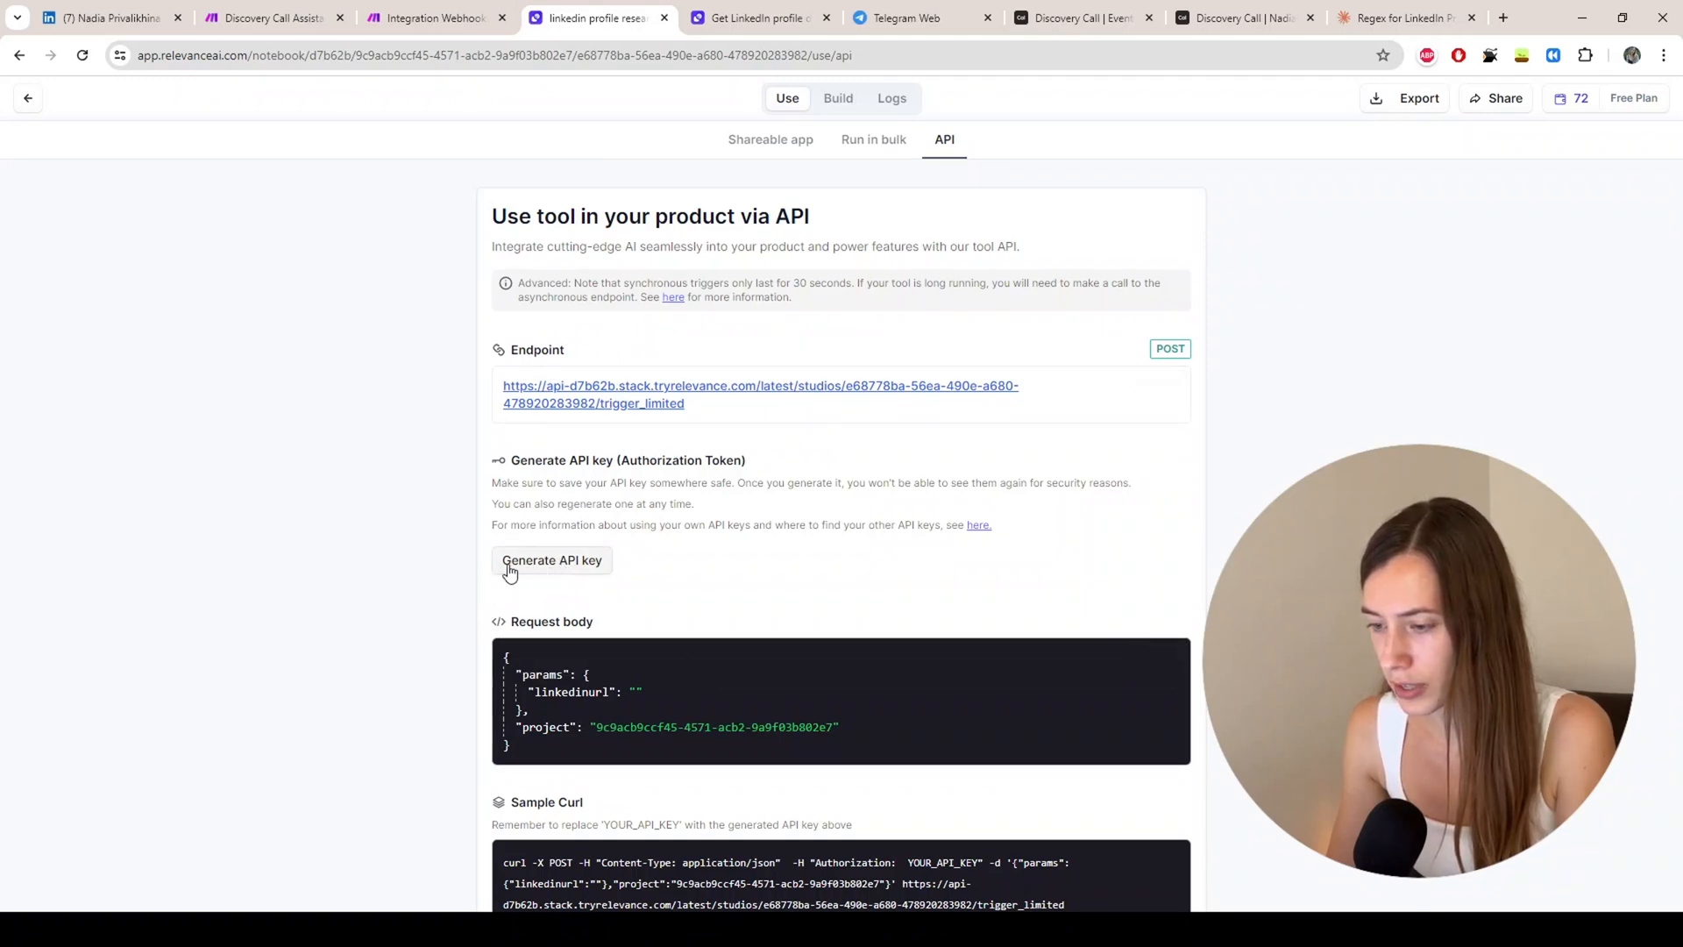
# Step: Generate an API key on the tool's API page and copy the Authorization token
pyautogui.scroll(-1, 534, 502)
pyautogui.scroll(-2, 534, 503)
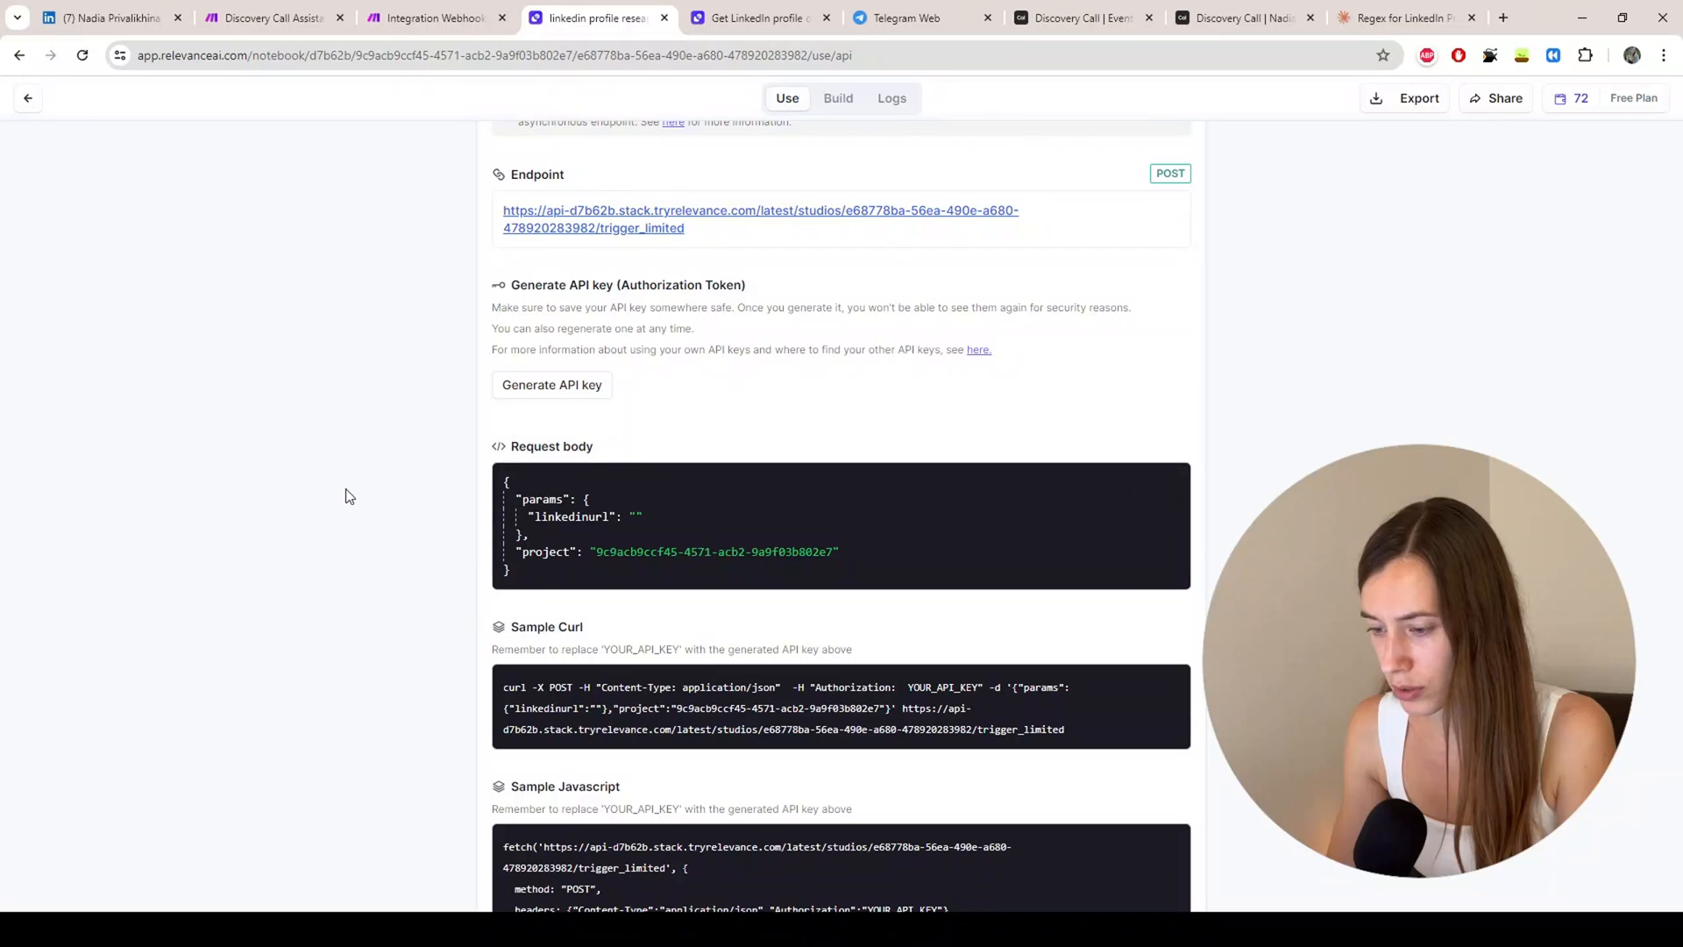
pyautogui.scroll(-2, 330, 488)
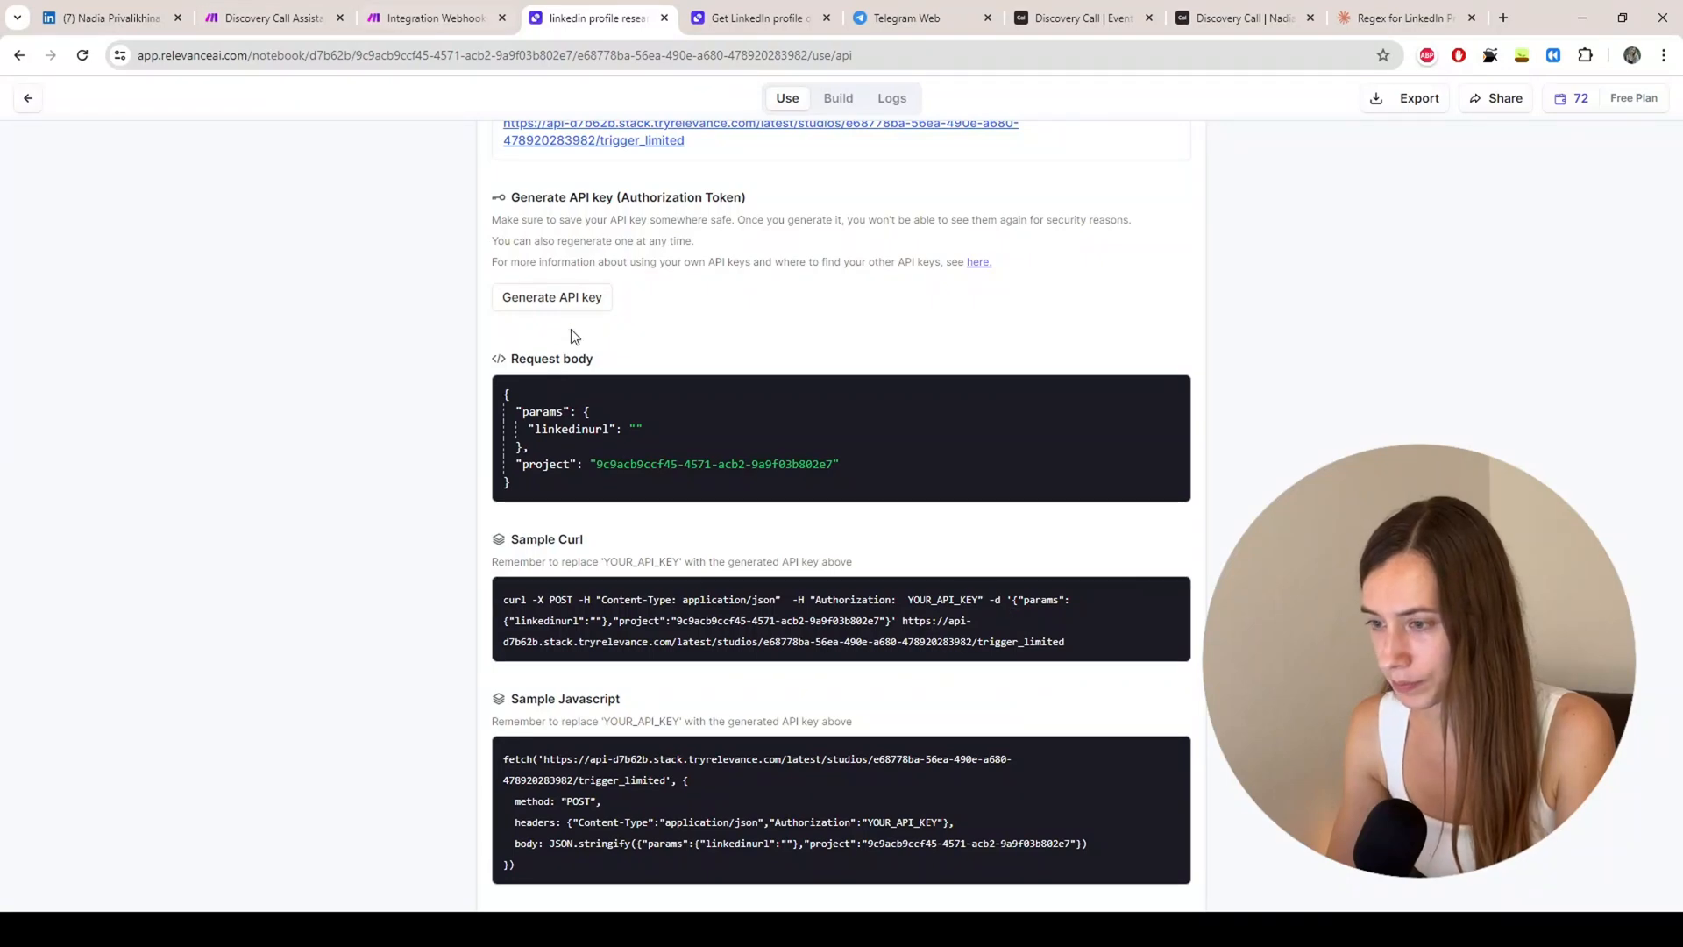
pyautogui.scroll(3, 575, 338)
pyautogui.scroll(-3, 580, 384)
pyautogui.click(557, 305)
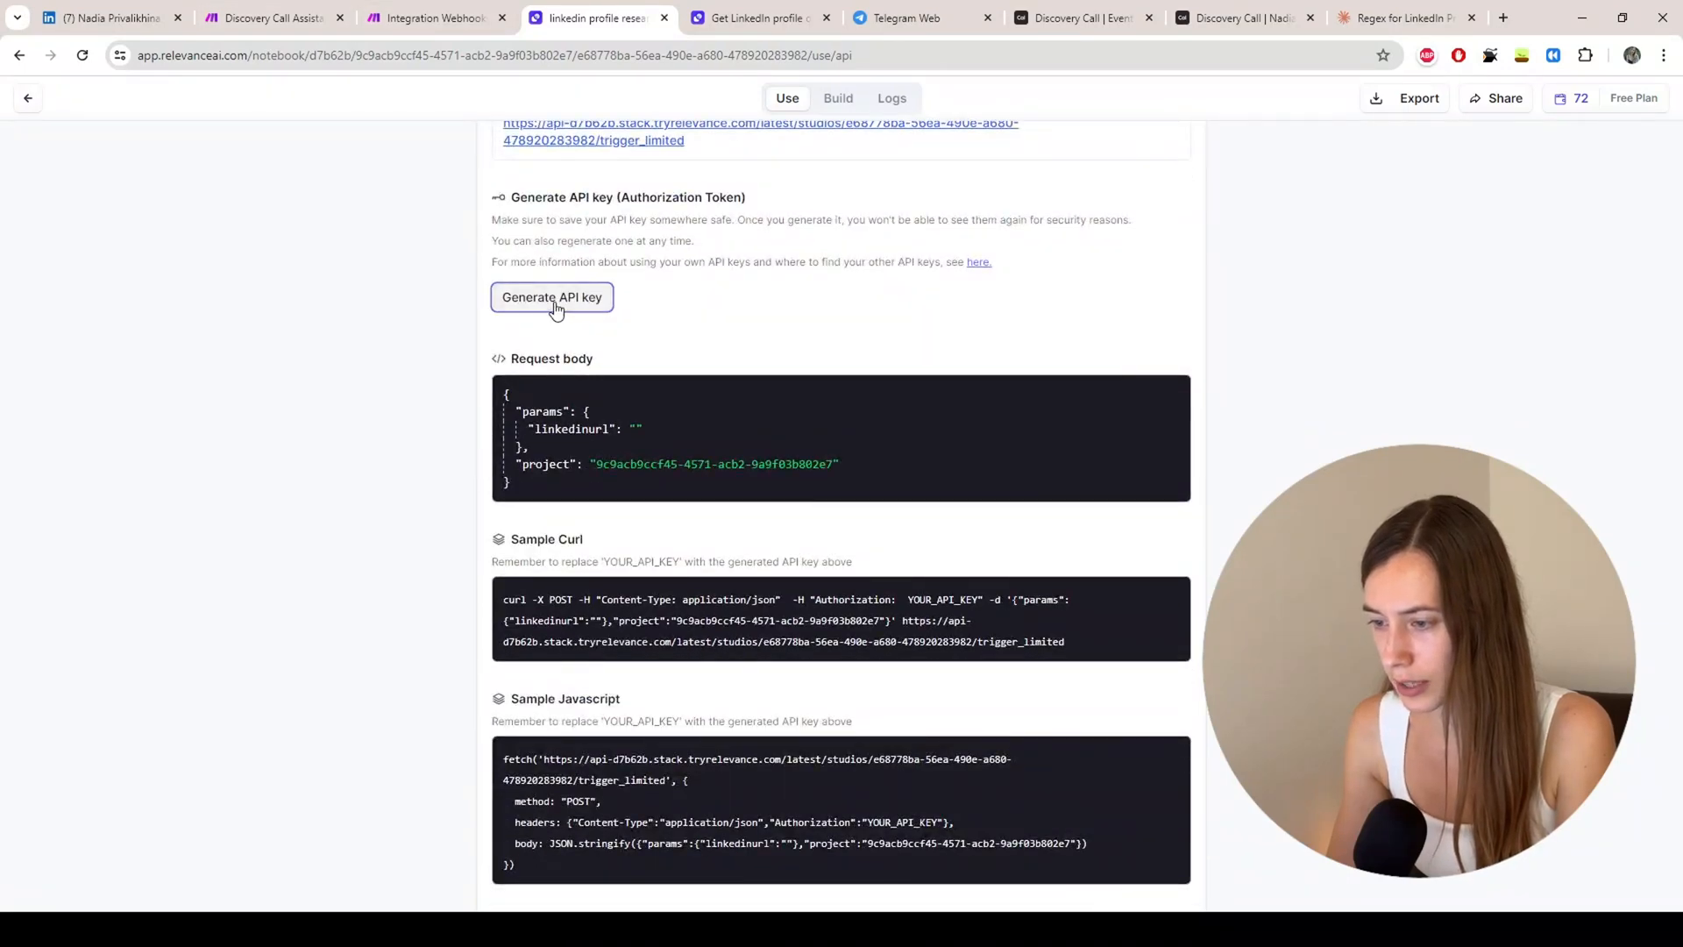
pyautogui.click(1159, 309)
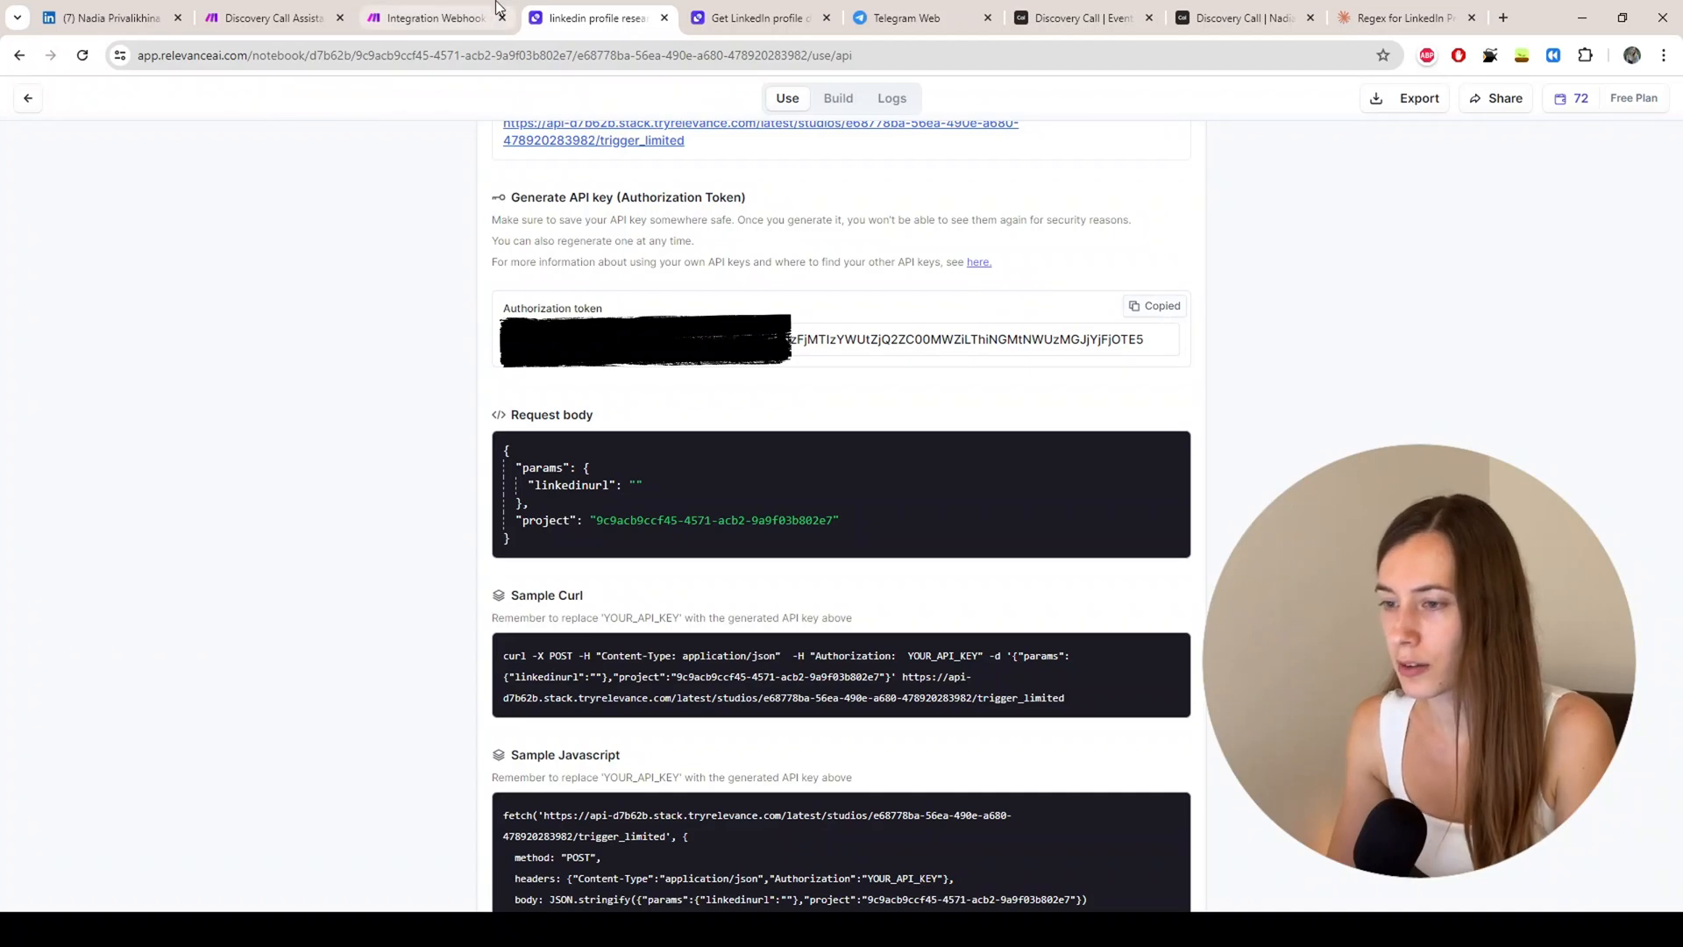
pyautogui.scroll(-1, 579, 403)
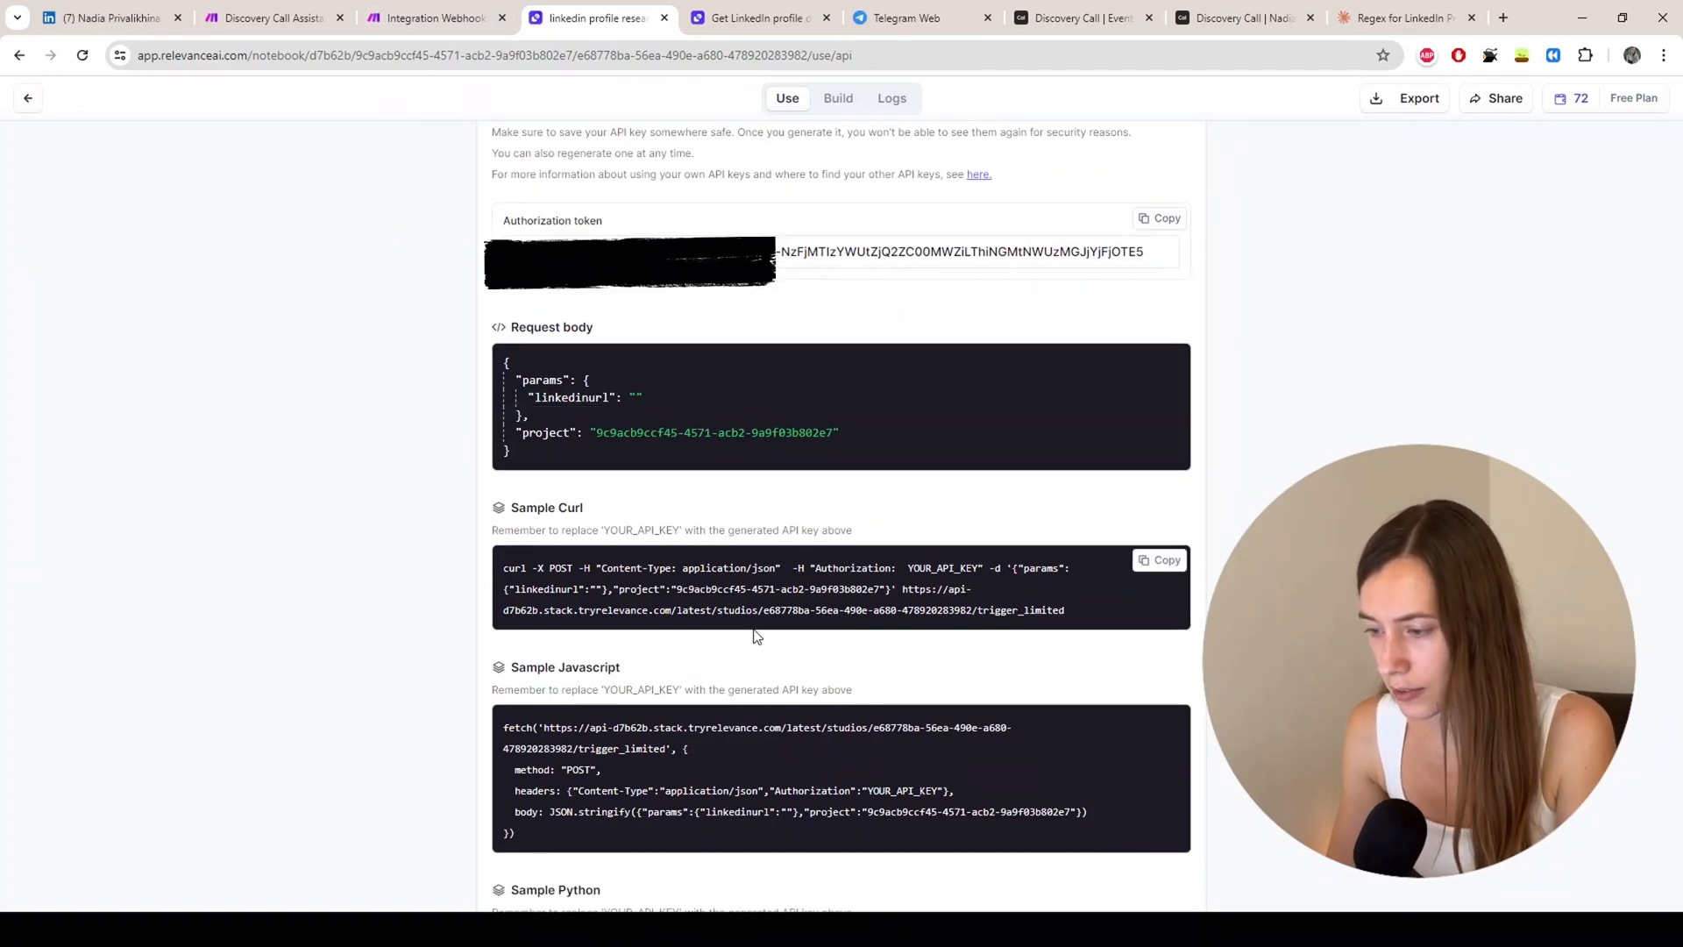
pyautogui.click(451, 18)
# Step: Add an 'Authorization' request header copied from the curl sample, then select the sample's JSON body
pyautogui.click(1438, 555)
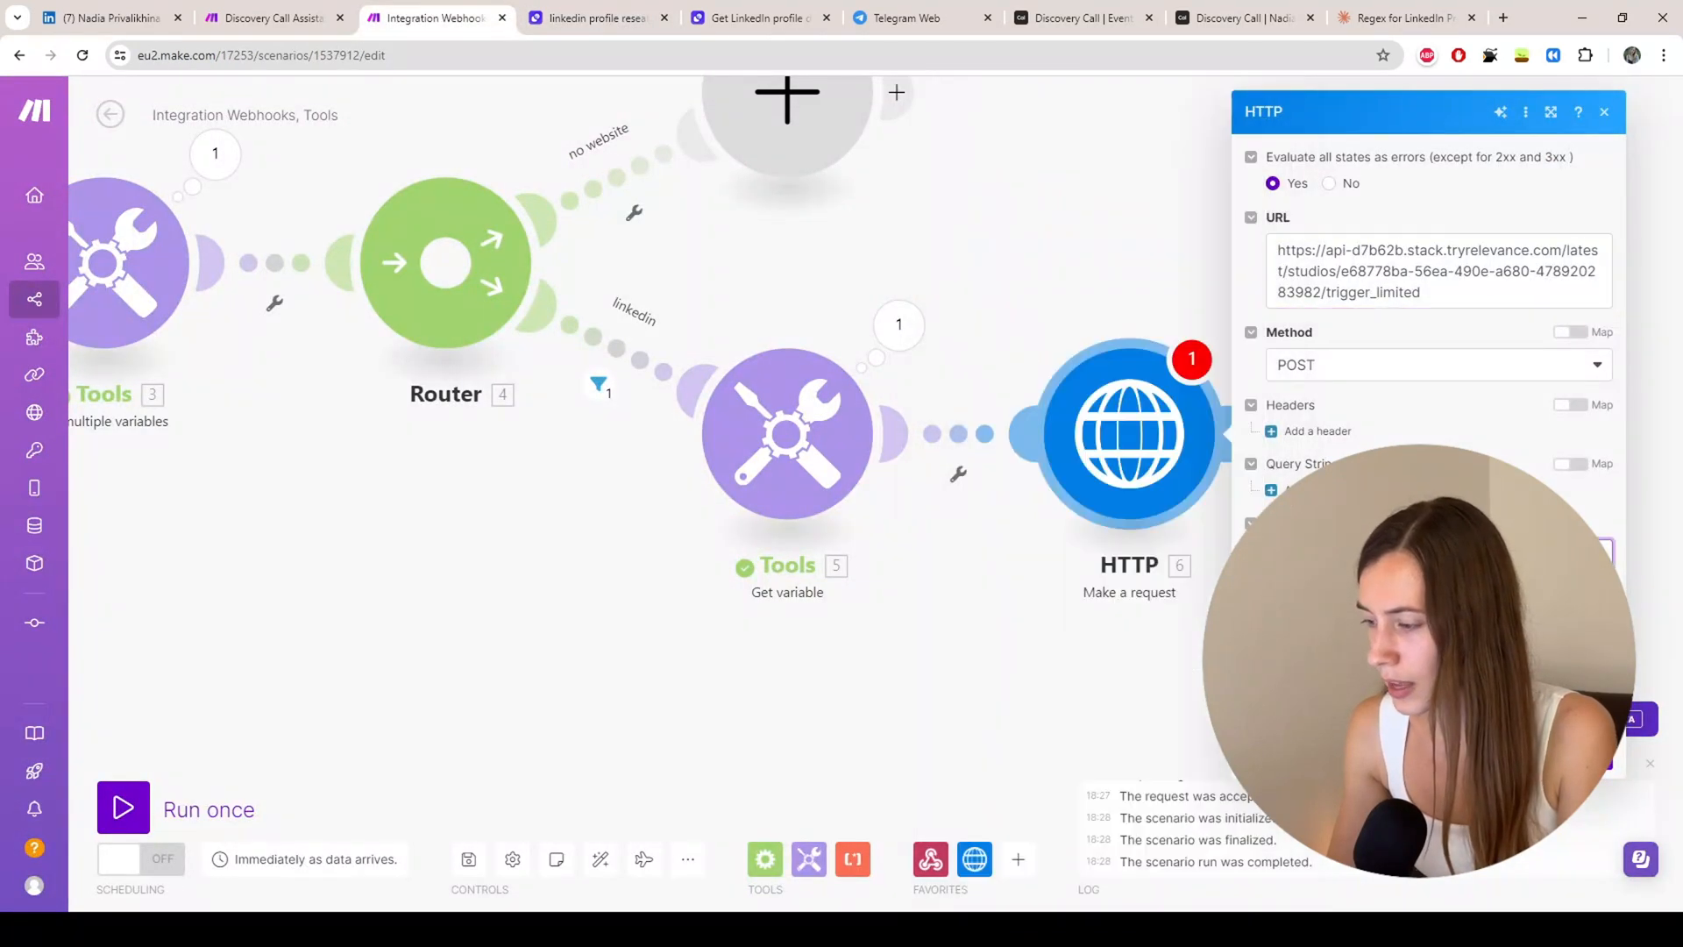
pyautogui.click(1271, 430)
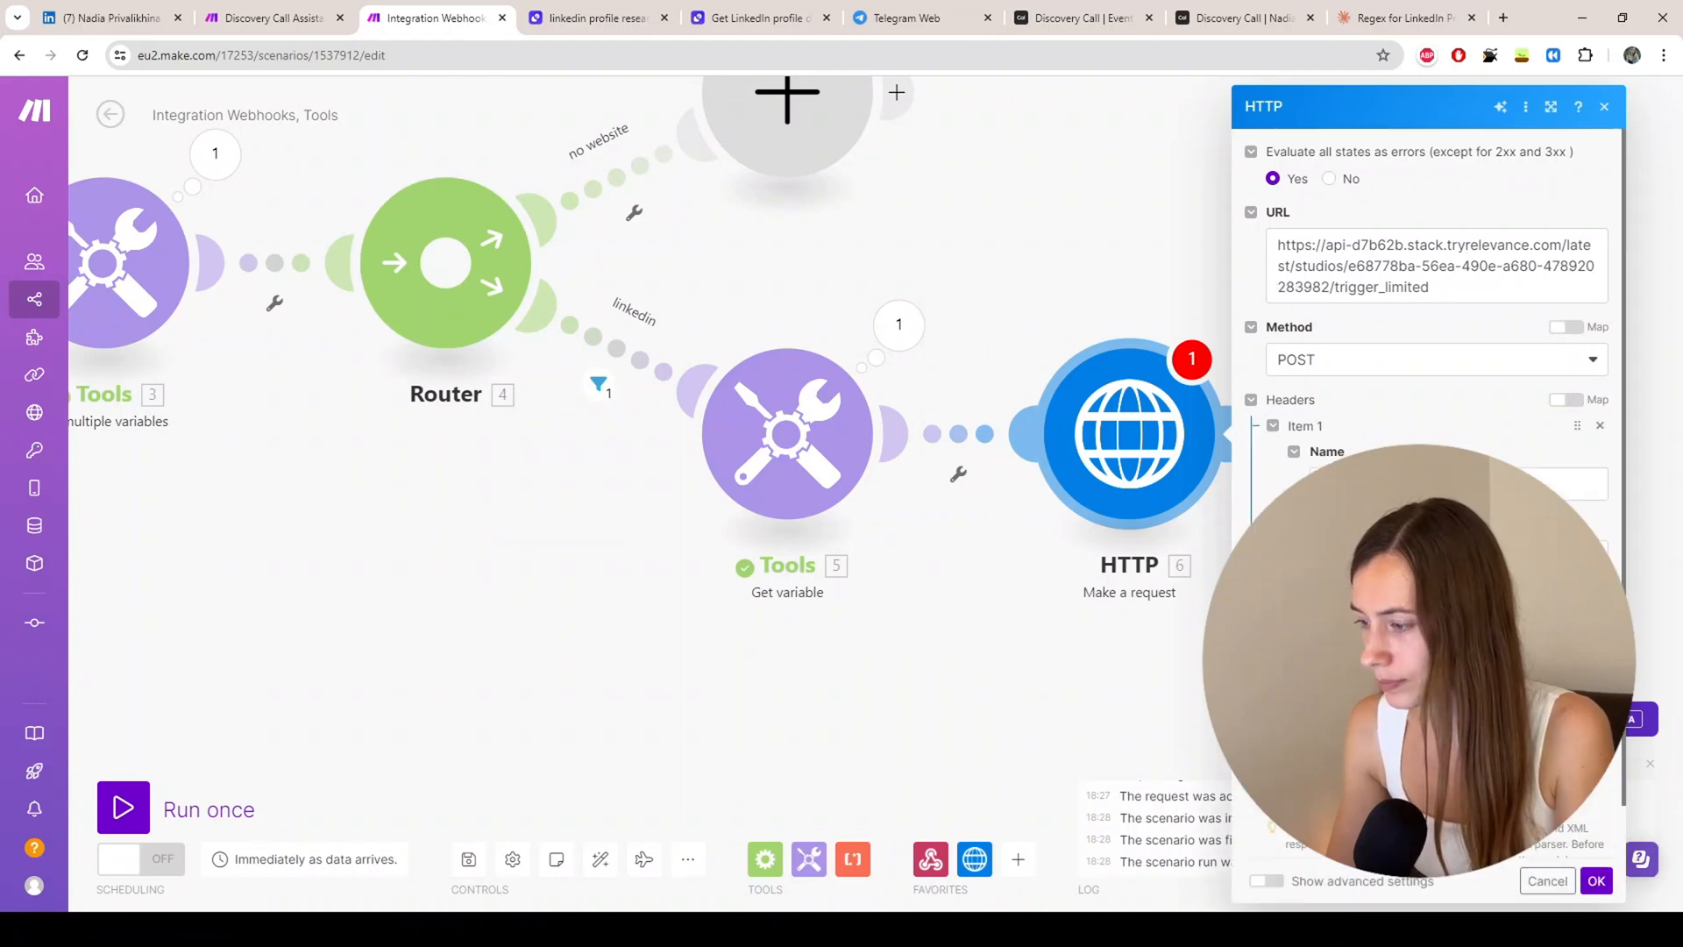
pyautogui.click(1458, 555)
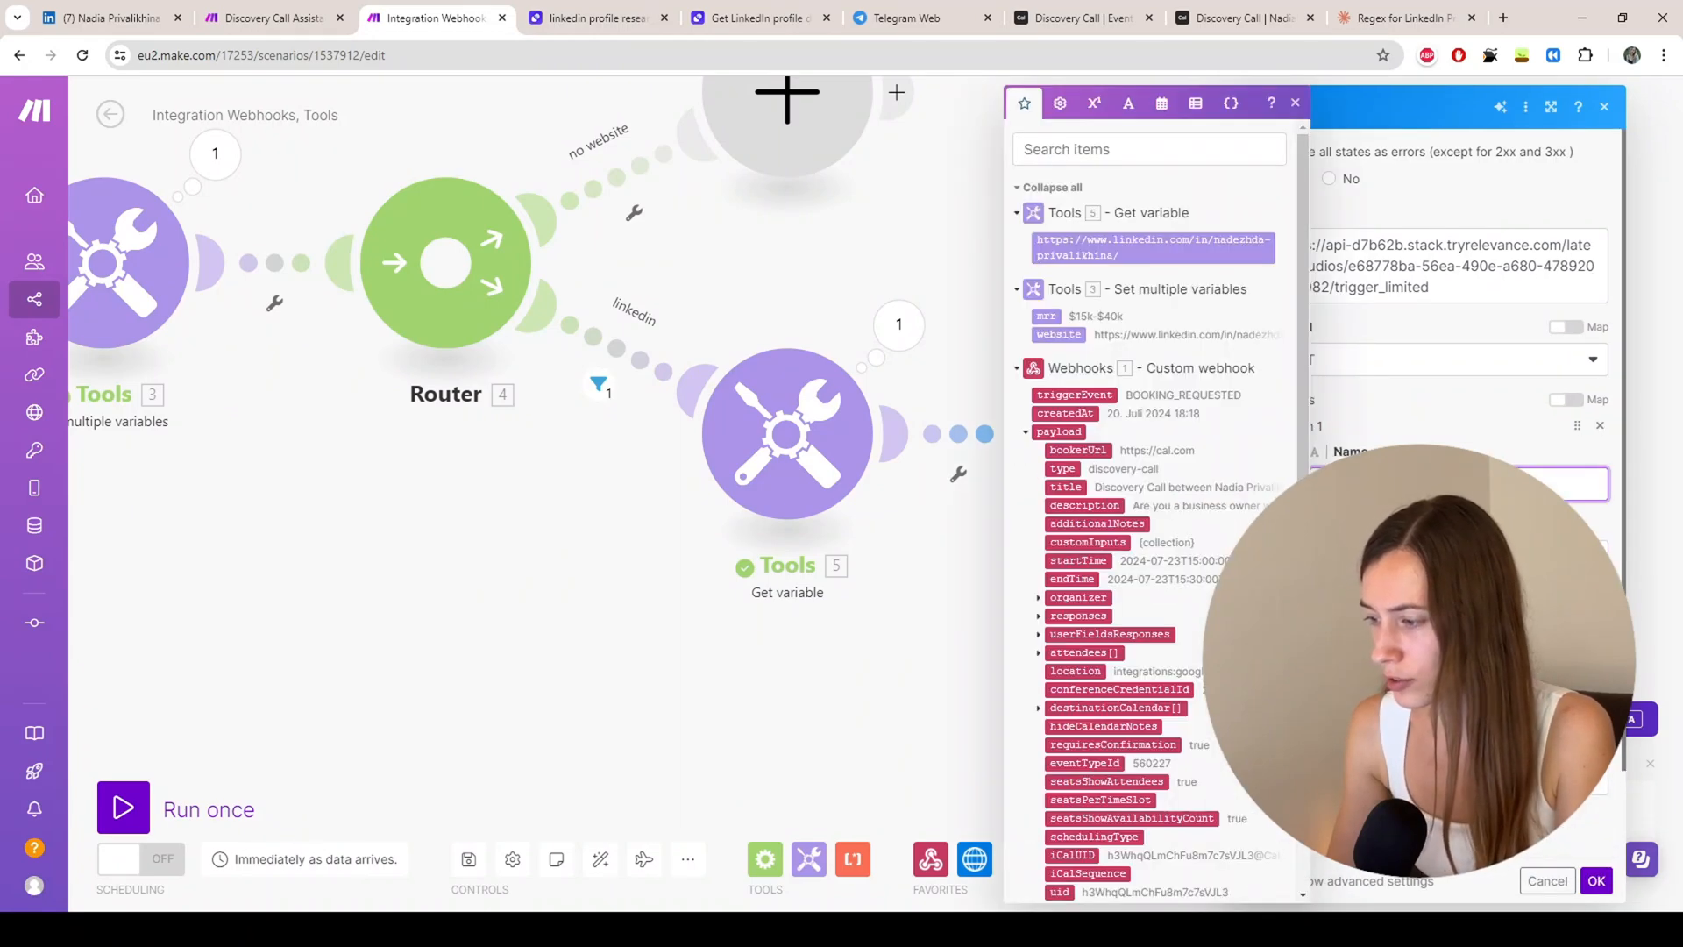
pyautogui.click(582, 19)
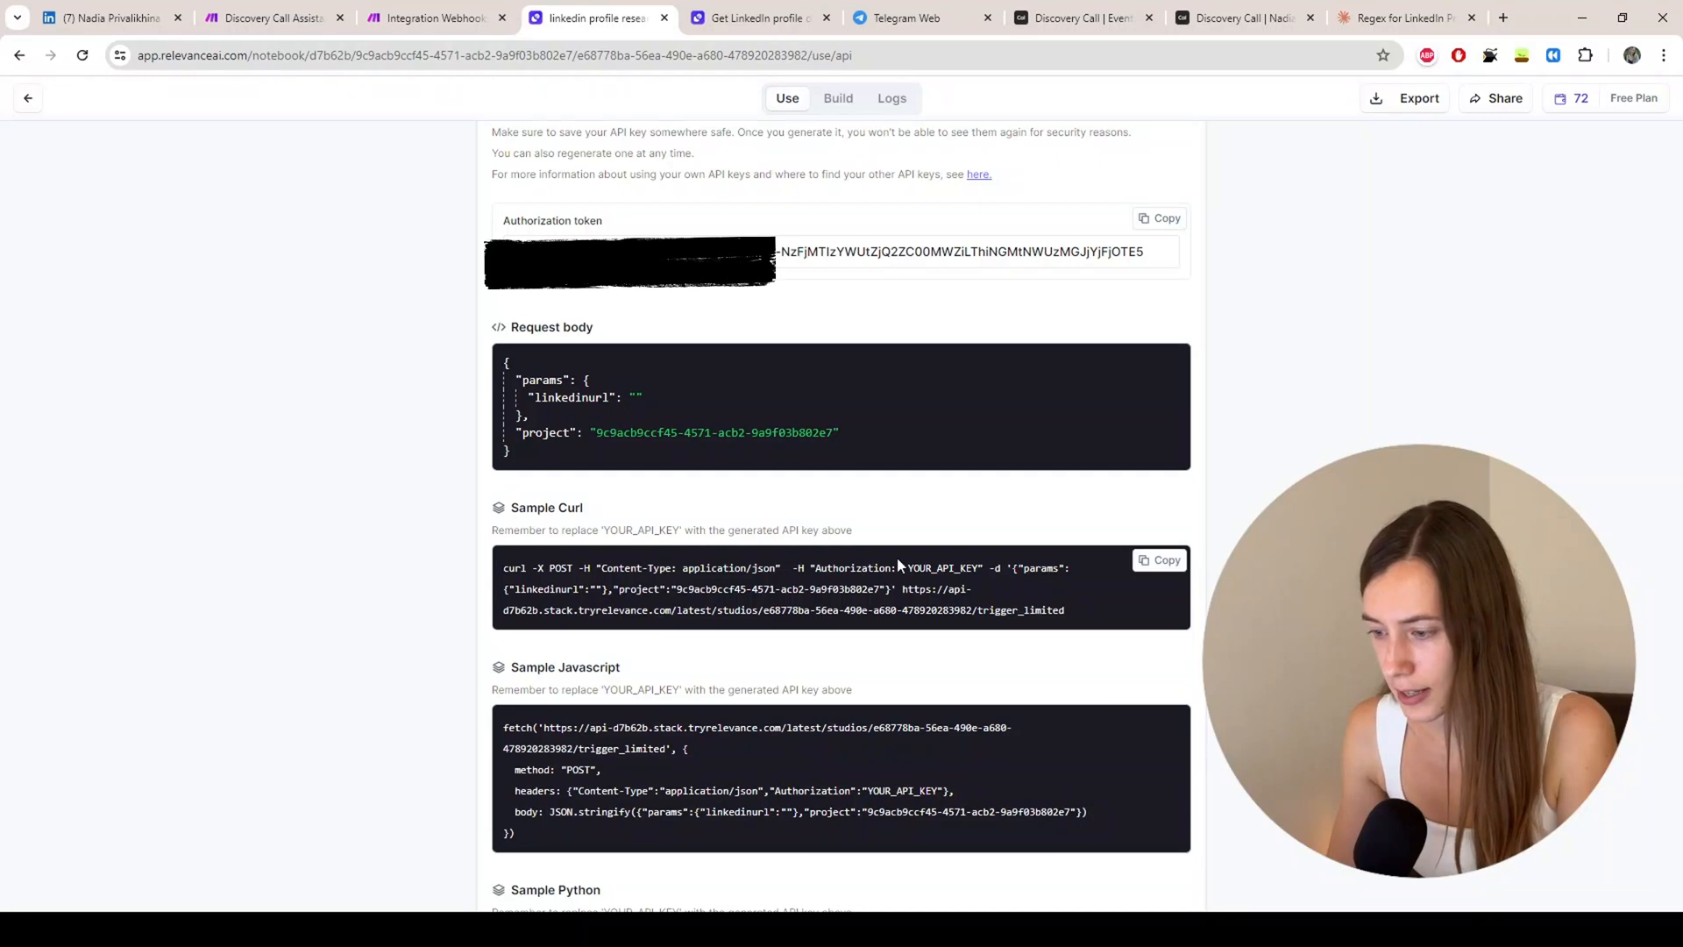
pyautogui.moveTo(816, 568); pyautogui.dragTo(892, 568)
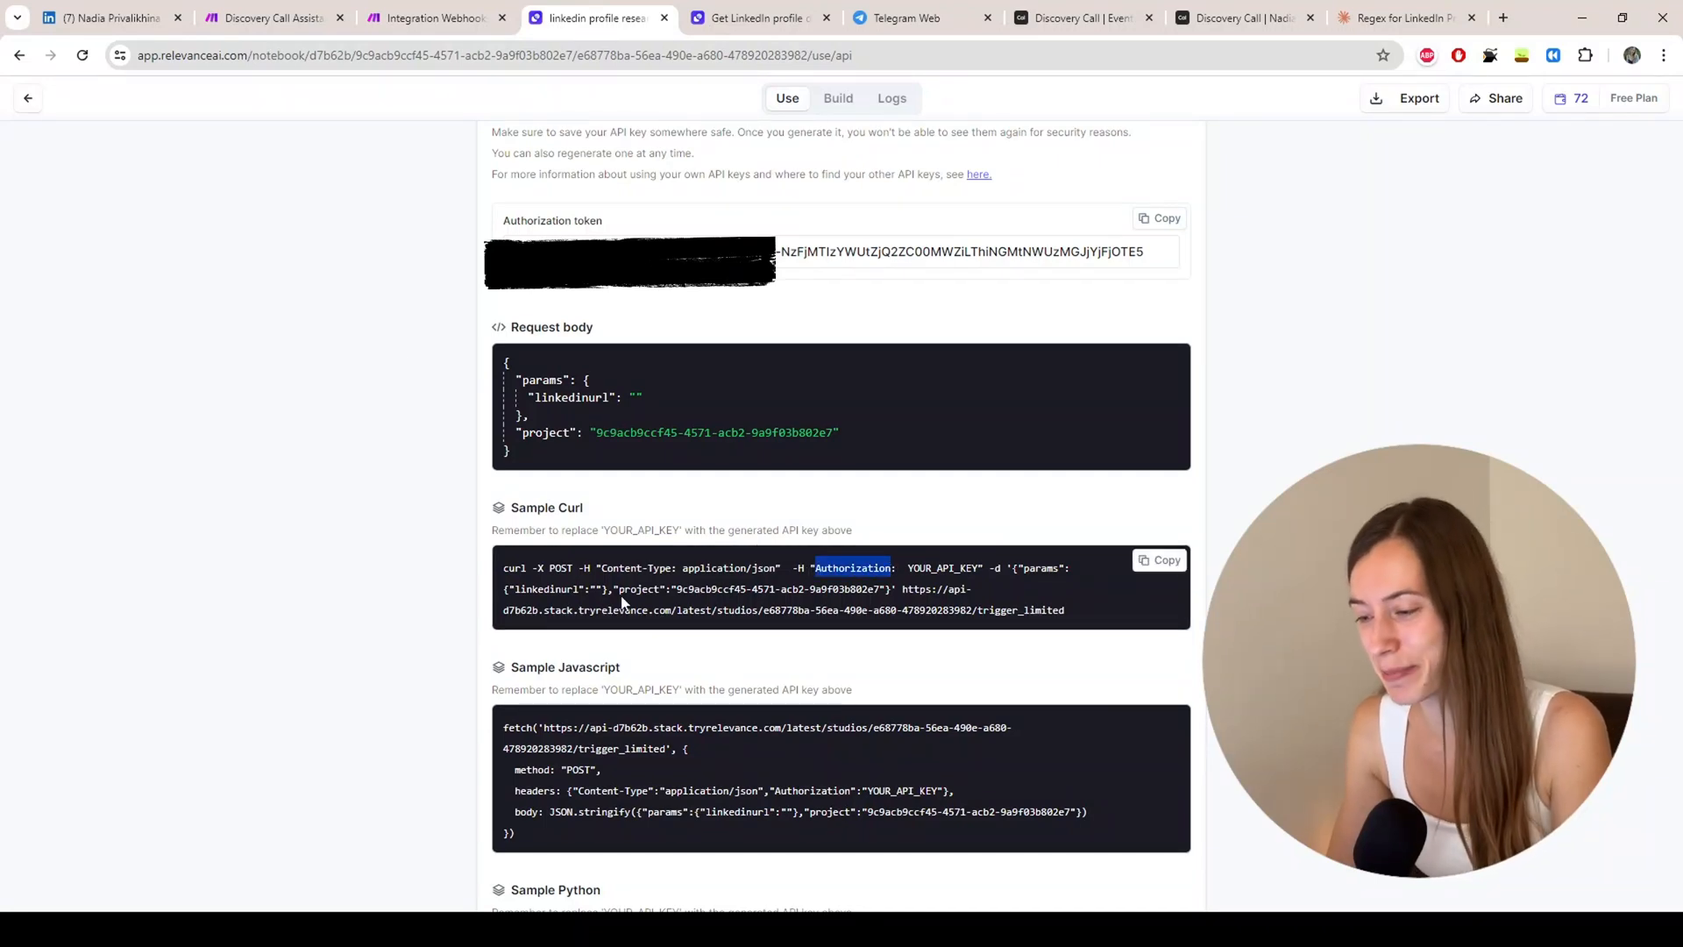
pyautogui.click(430, 21)
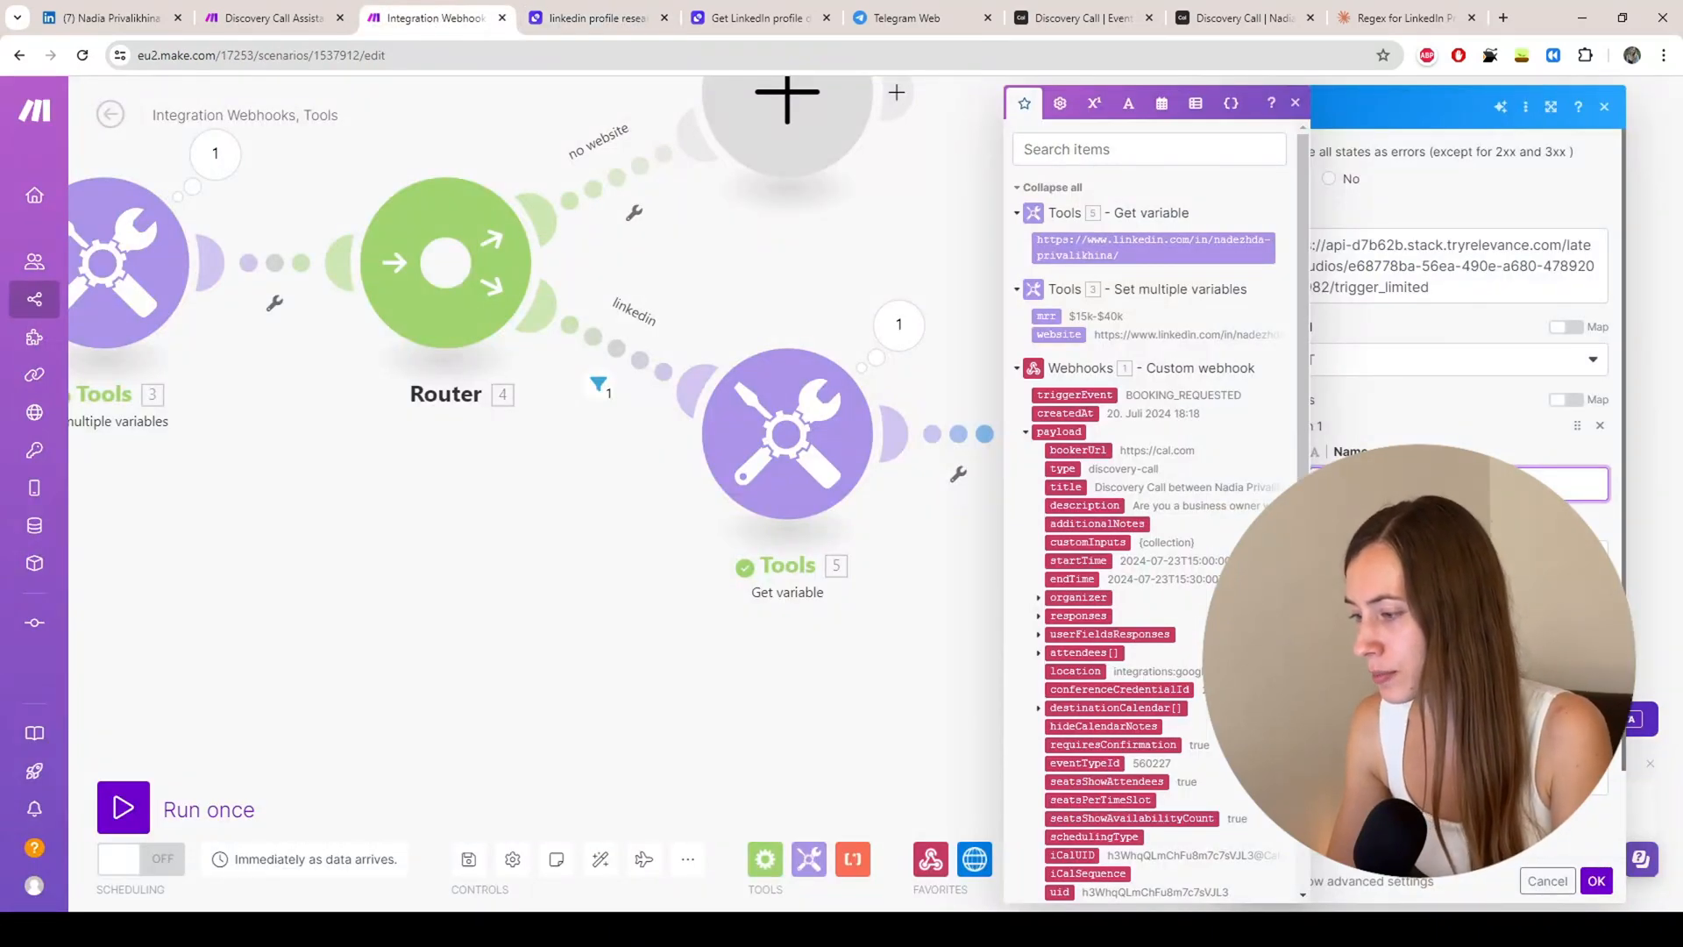
pyautogui.hotkey('ctrl', 'v')
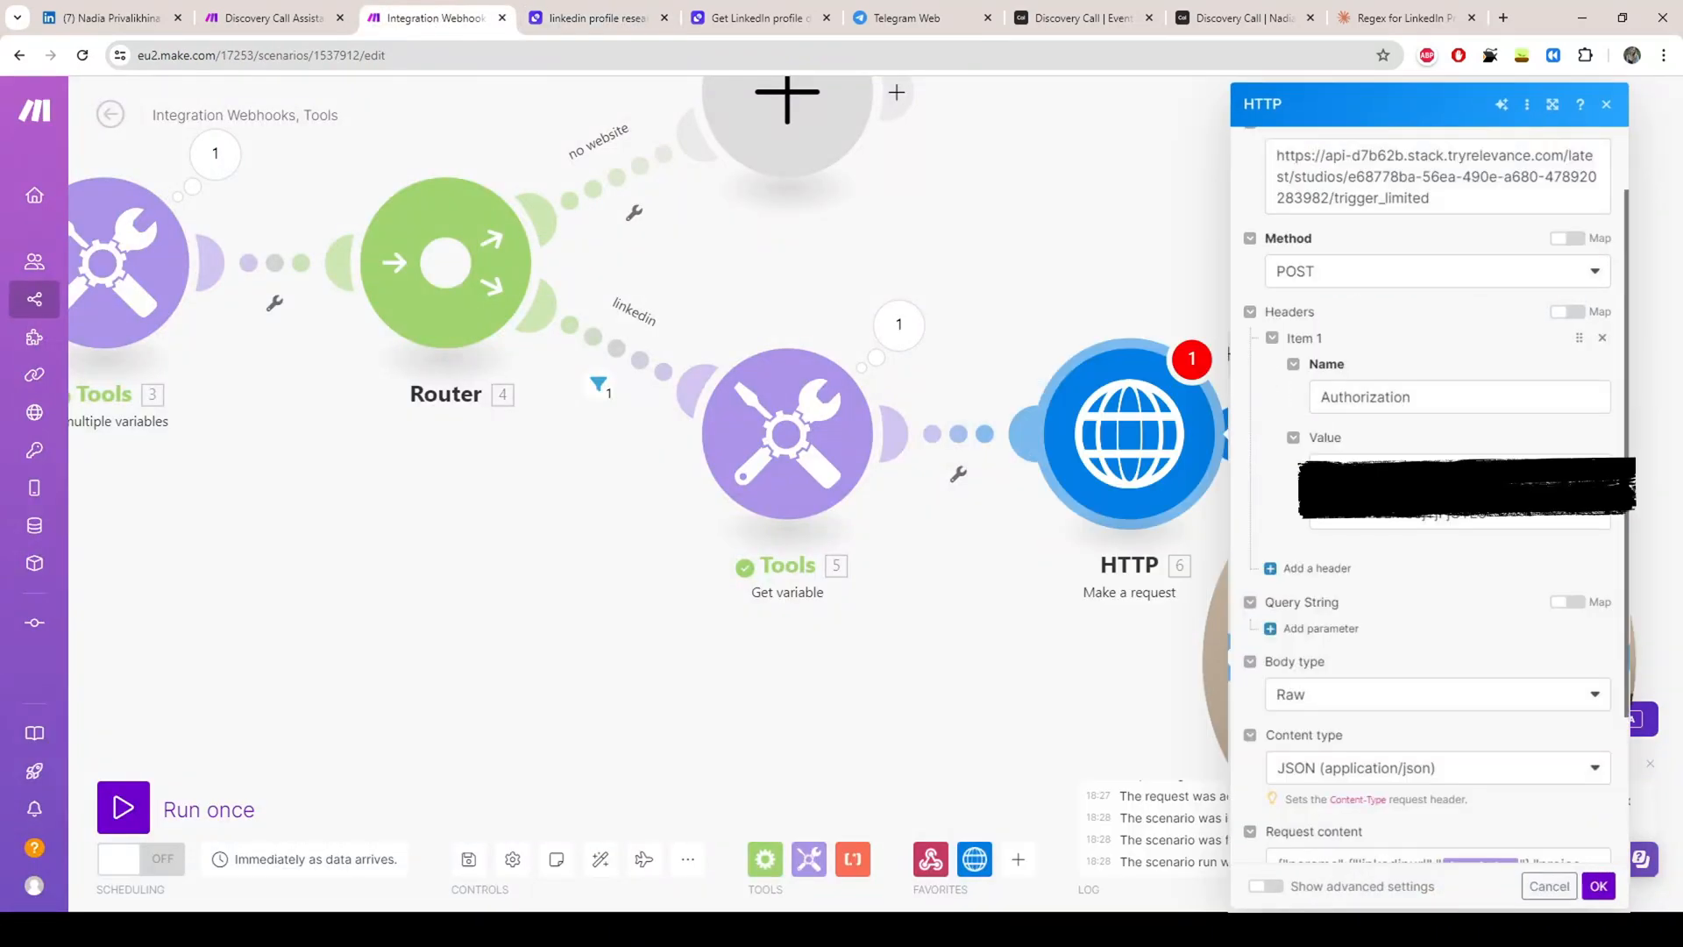
pyautogui.click(600, 18)
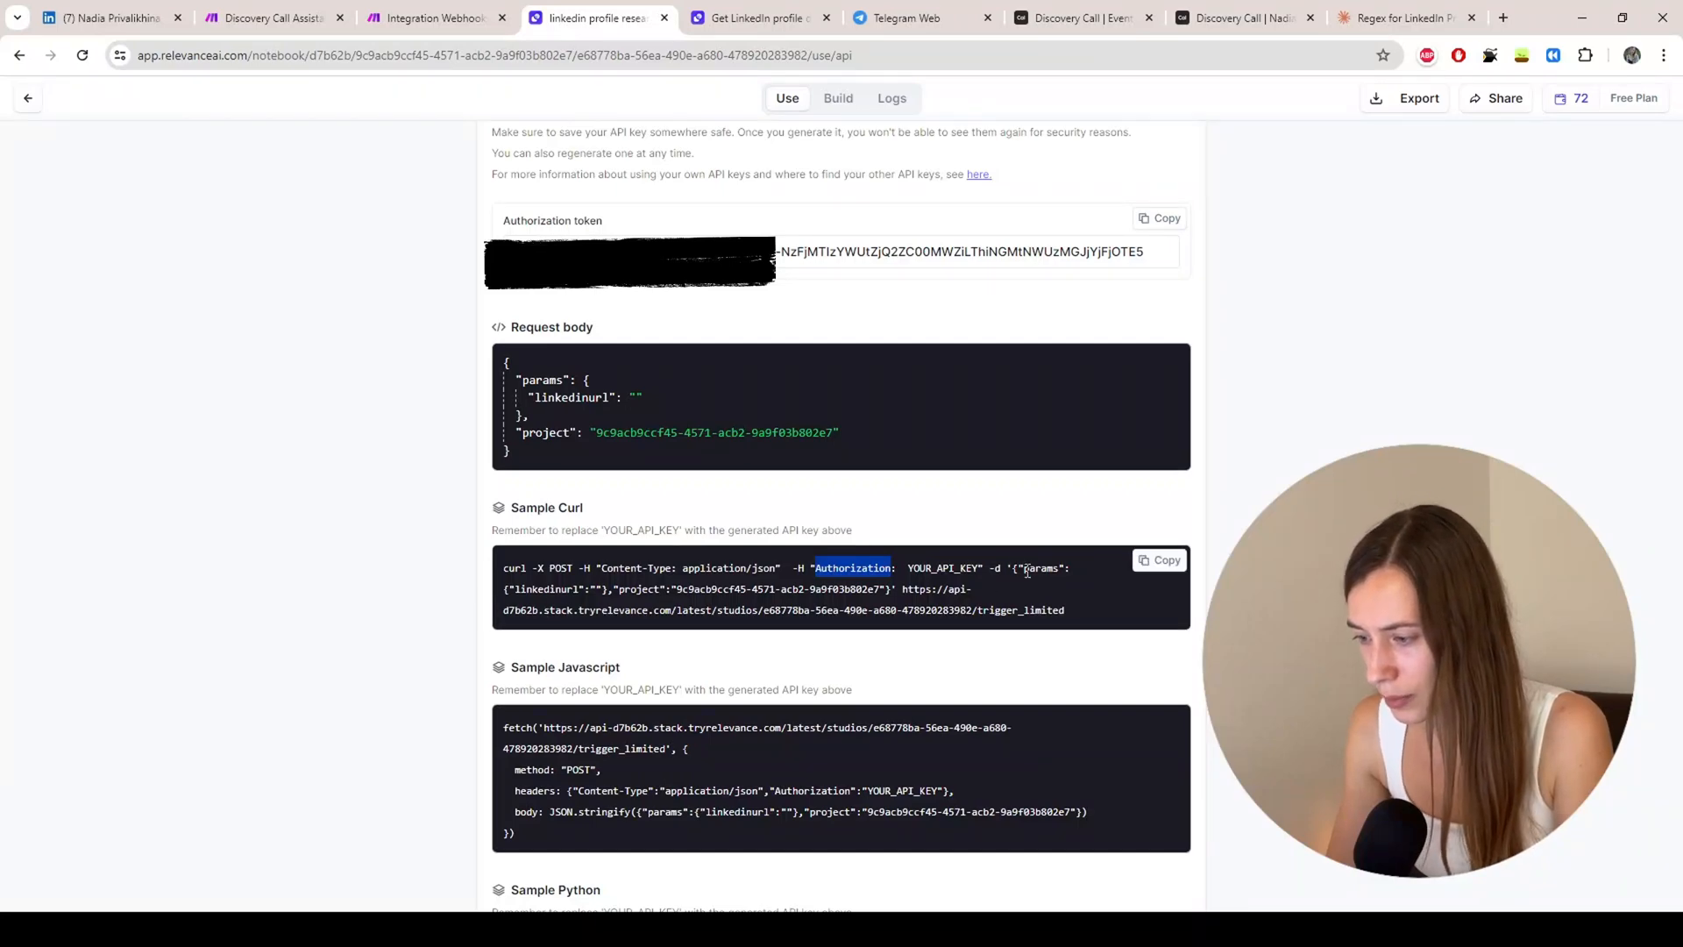
pyautogui.moveTo(1014, 570); pyautogui.dragTo(894, 602)
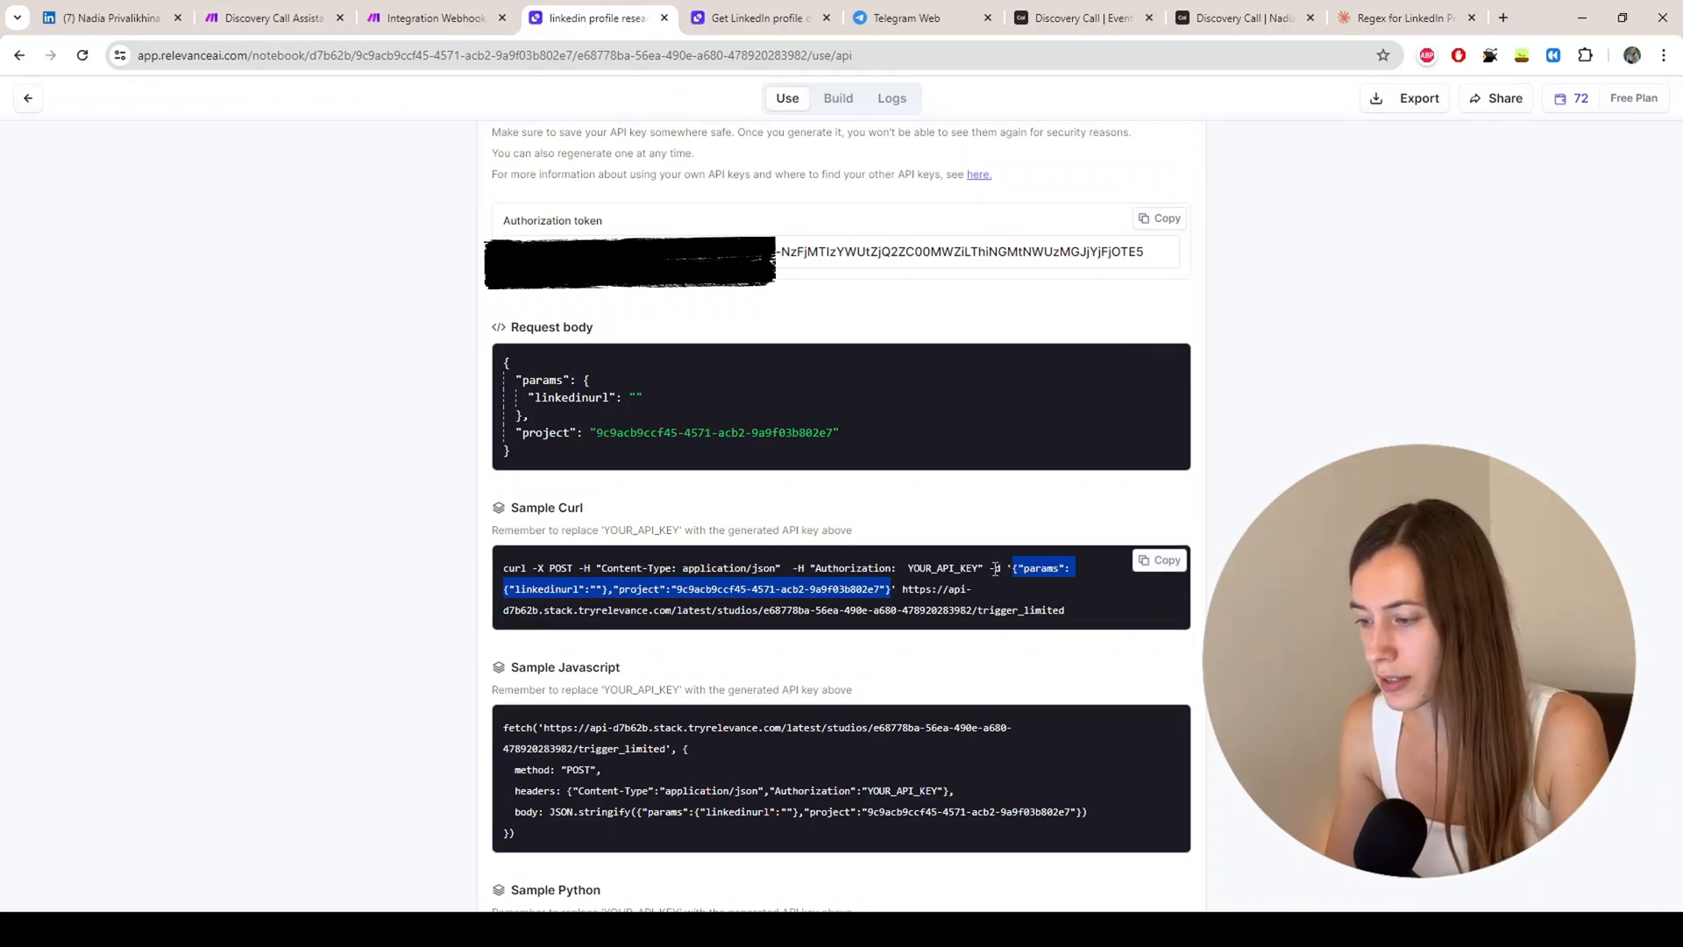
# Step: Fill the raw JSON body with the project ID and 3. website as linkedinurl, then save the module
pyautogui.click(429, 18)
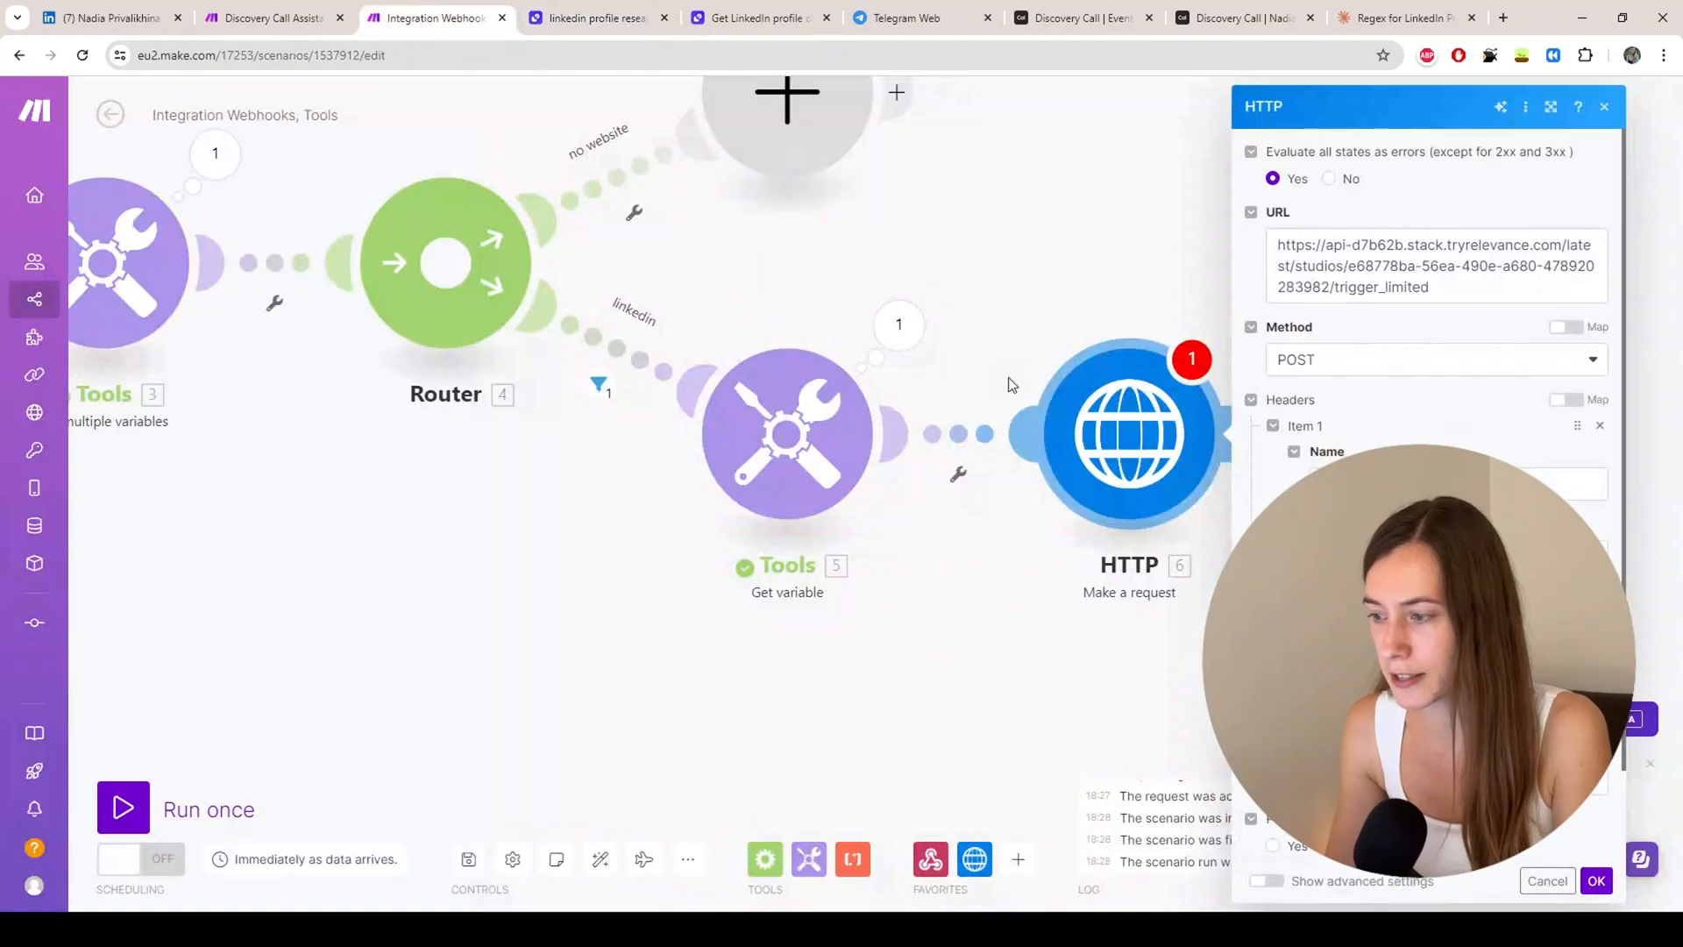
pyautogui.scroll(-1, 1438, 394)
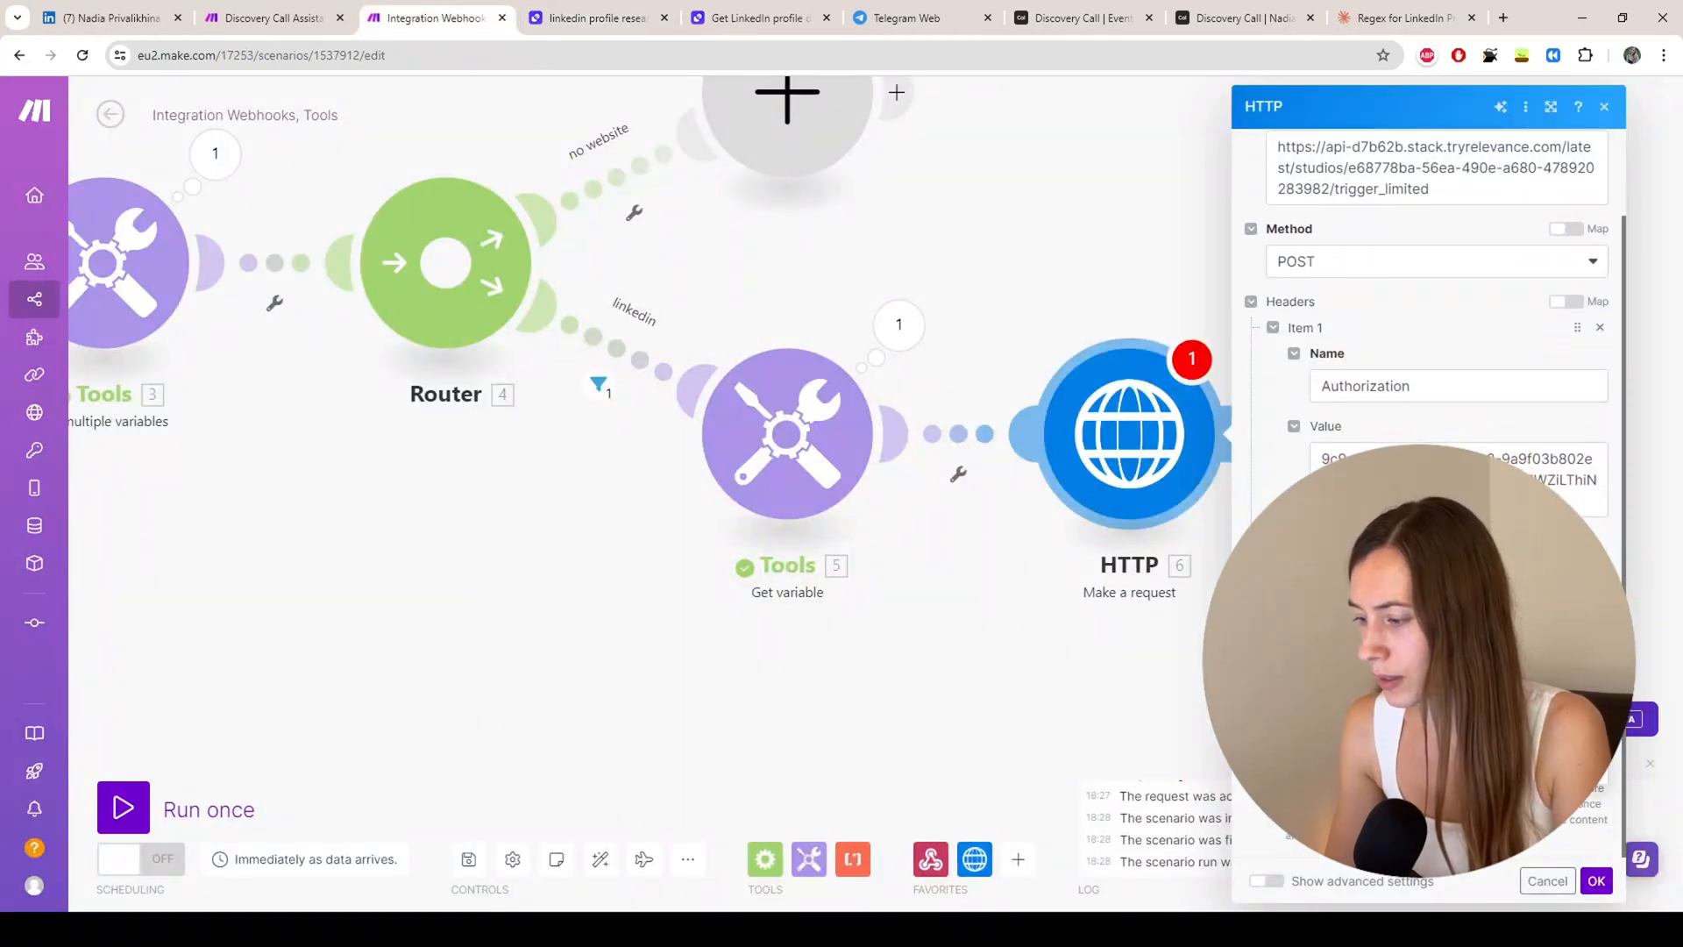
pyautogui.scroll(-2, 1438, 491)
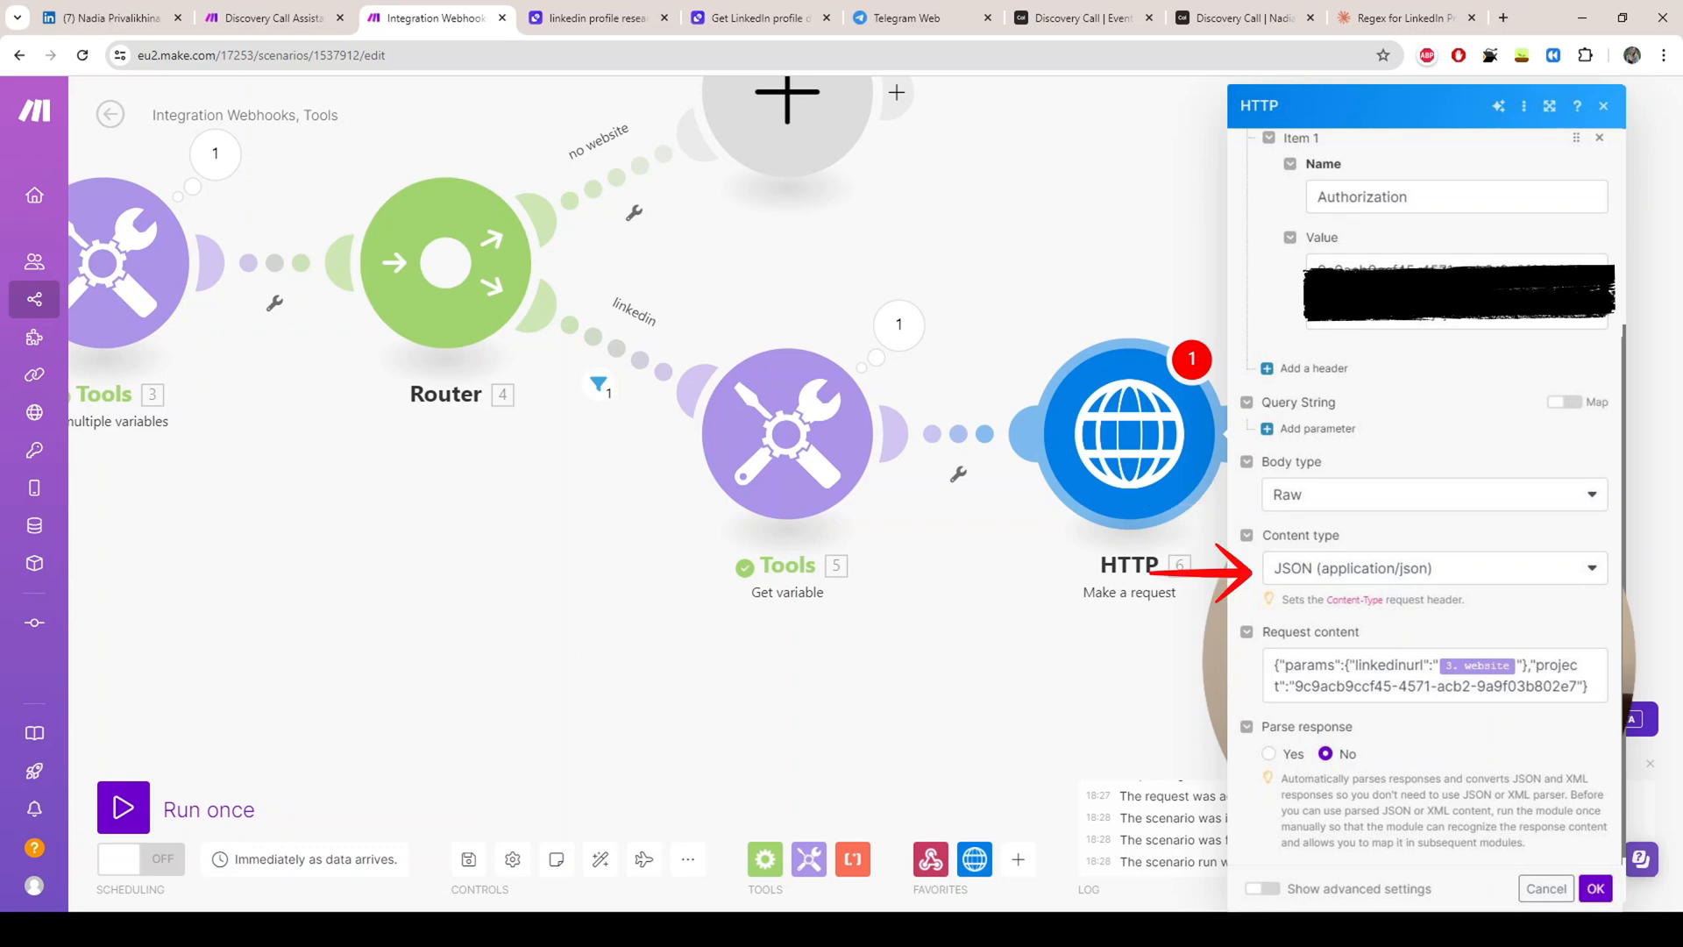
pyautogui.click(1434, 676)
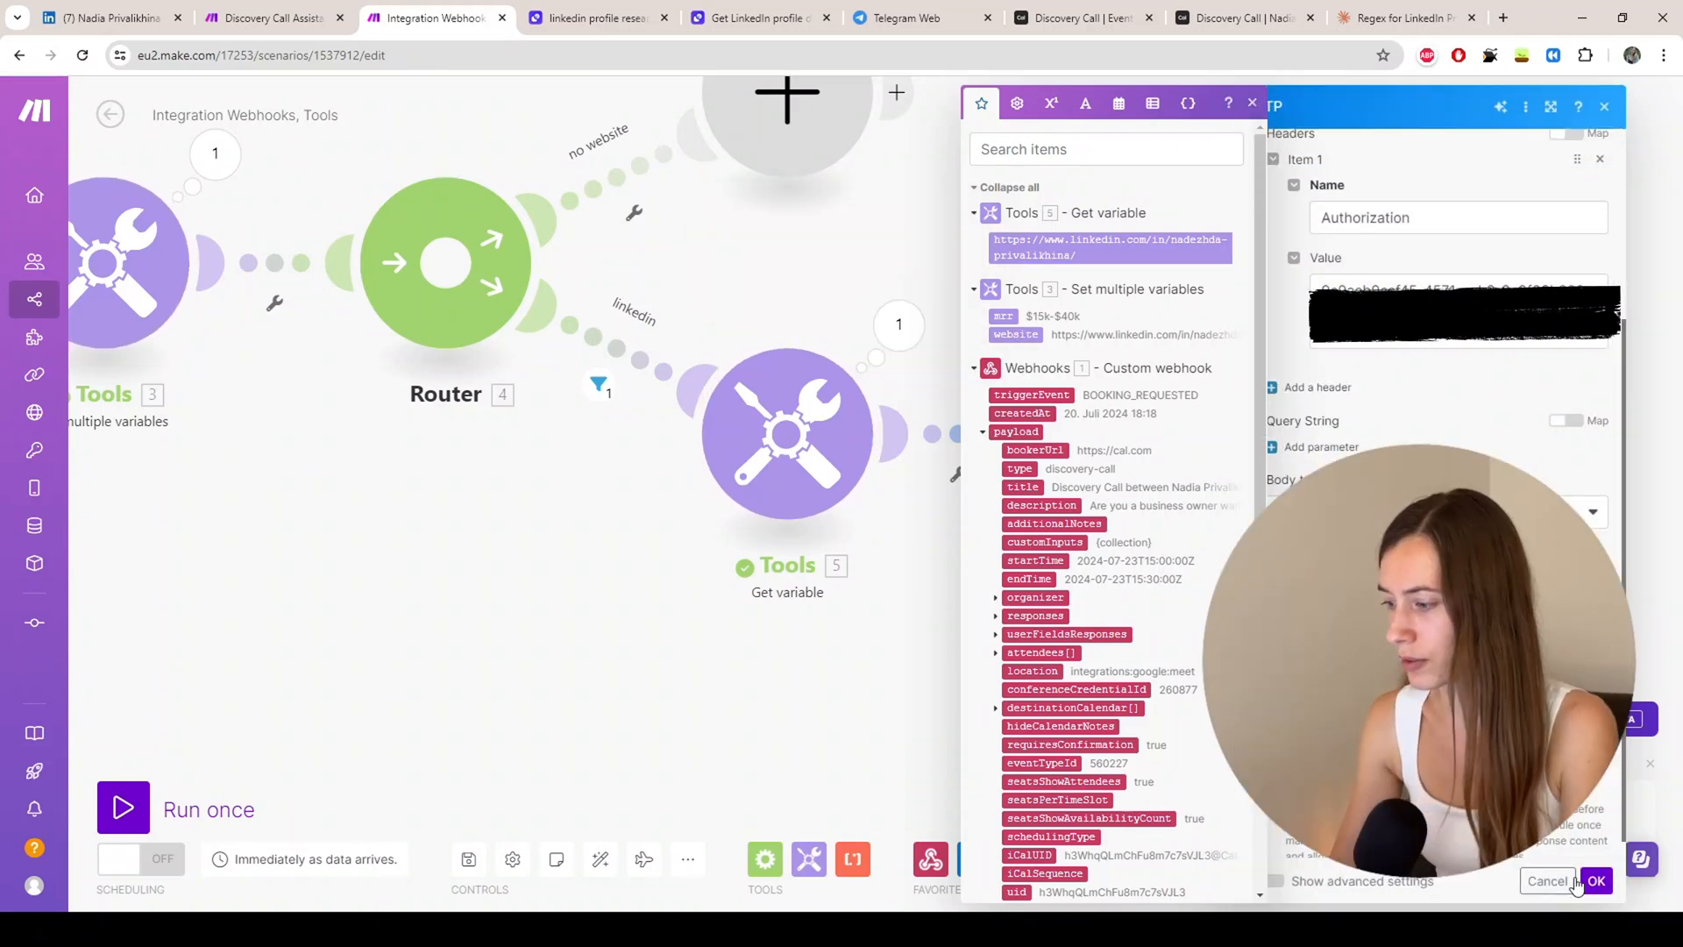
pyautogui.click(1596, 882)
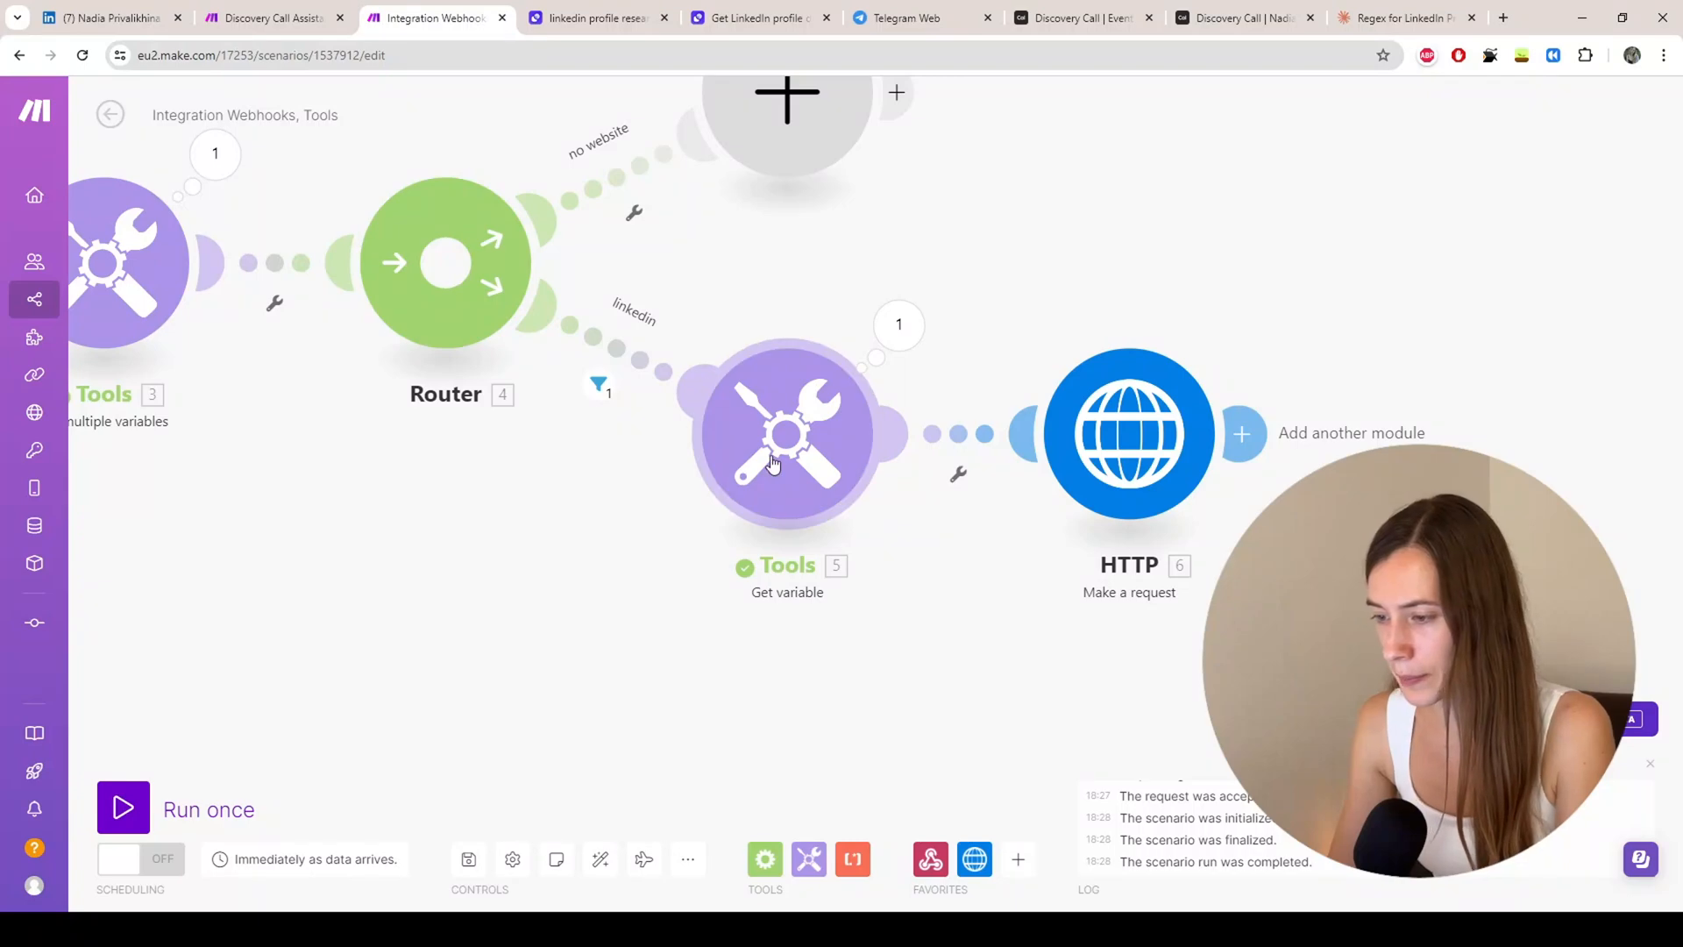
# Step: Delete the Get variable Tools module and connect HTTP directly after the Router
pyautogui.moveTo(938, 591); pyautogui.dragTo(838, 574)
pyautogui.press('Delete')
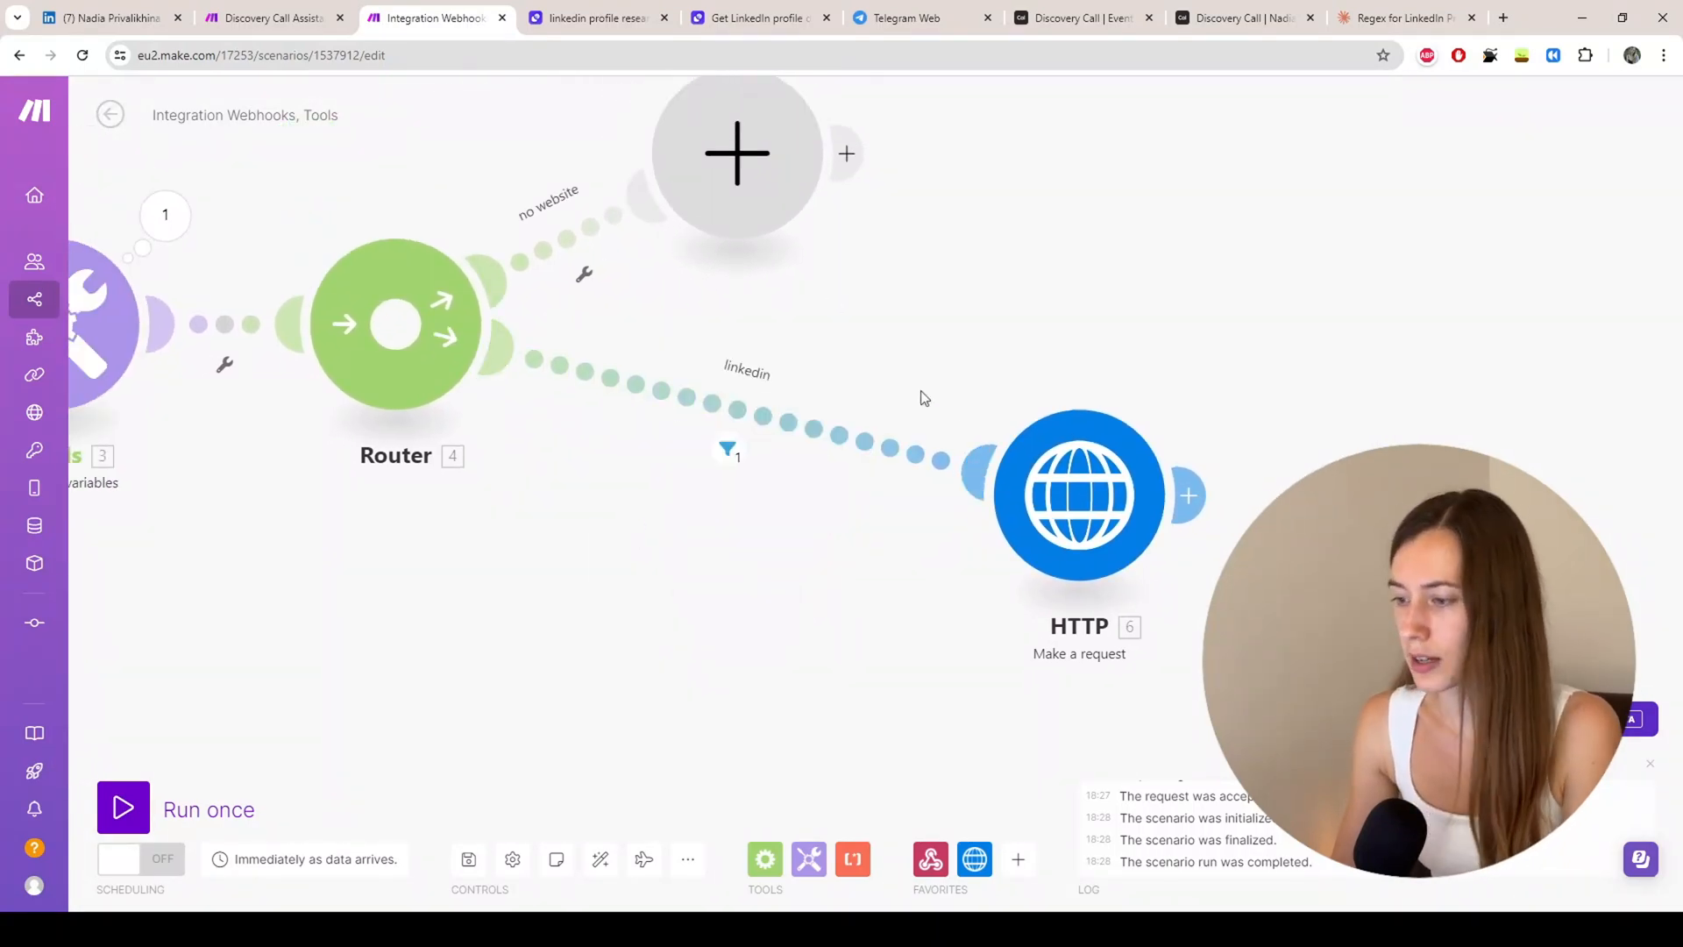
pyautogui.moveTo(1083, 534); pyautogui.dragTo(729, 526)
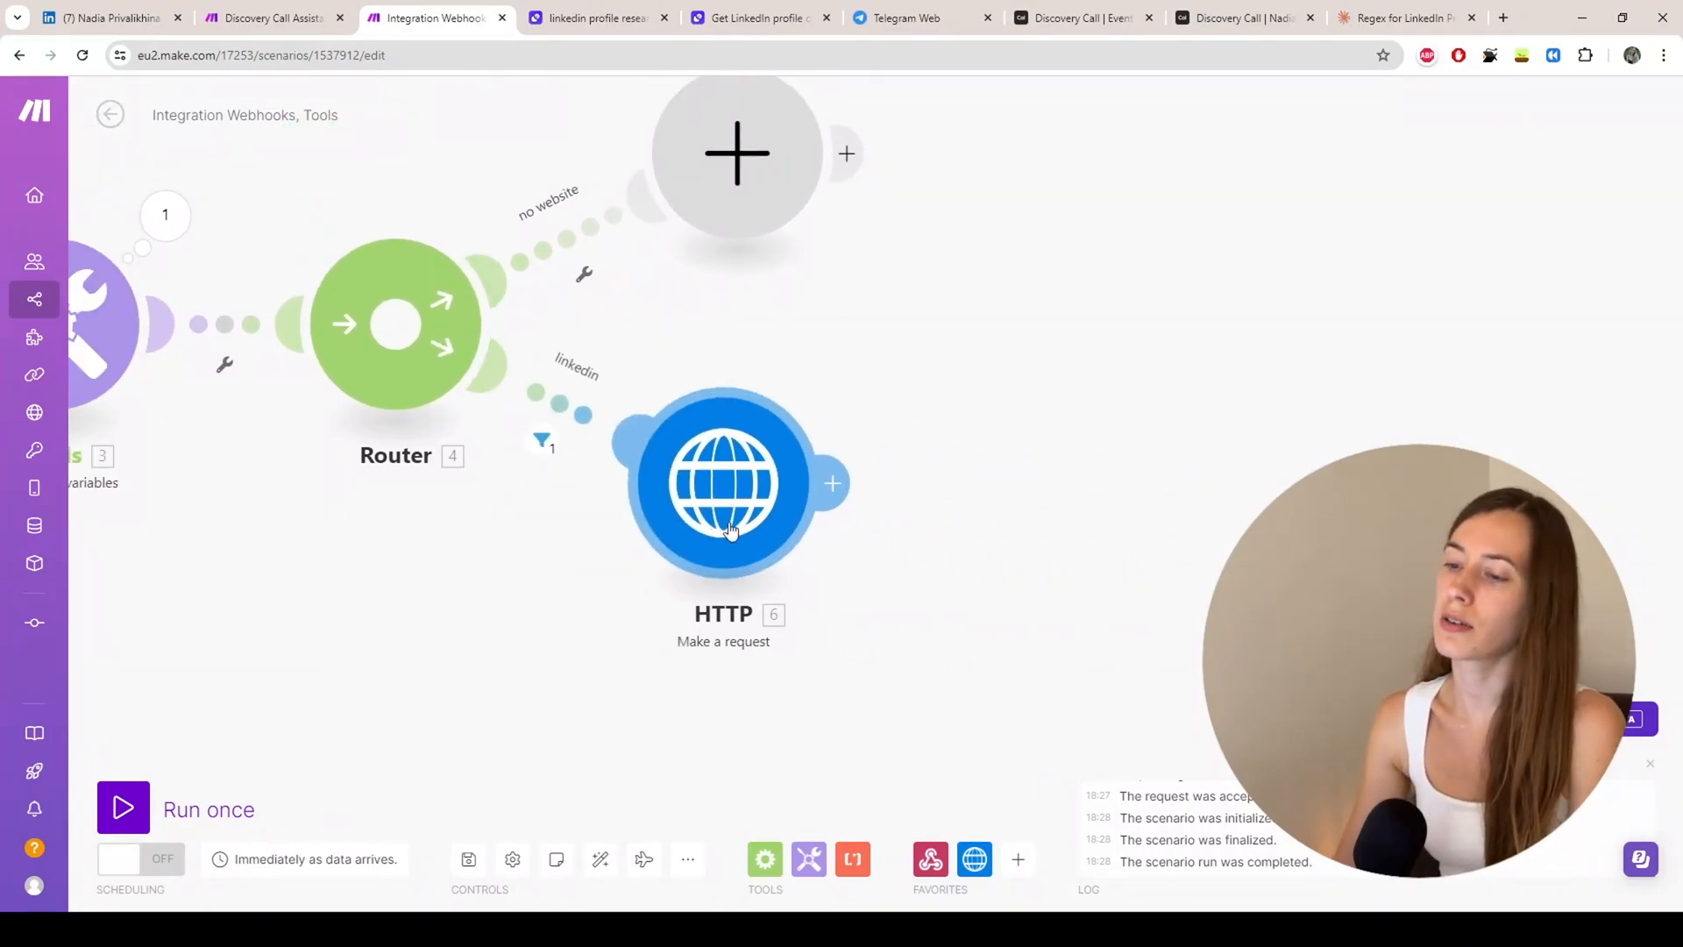
# Step: Test-run only the HTTP module with a sample LinkedIn profile URL as the website value
pyautogui.rightClick(768, 484)
pyautogui.click(844, 529)
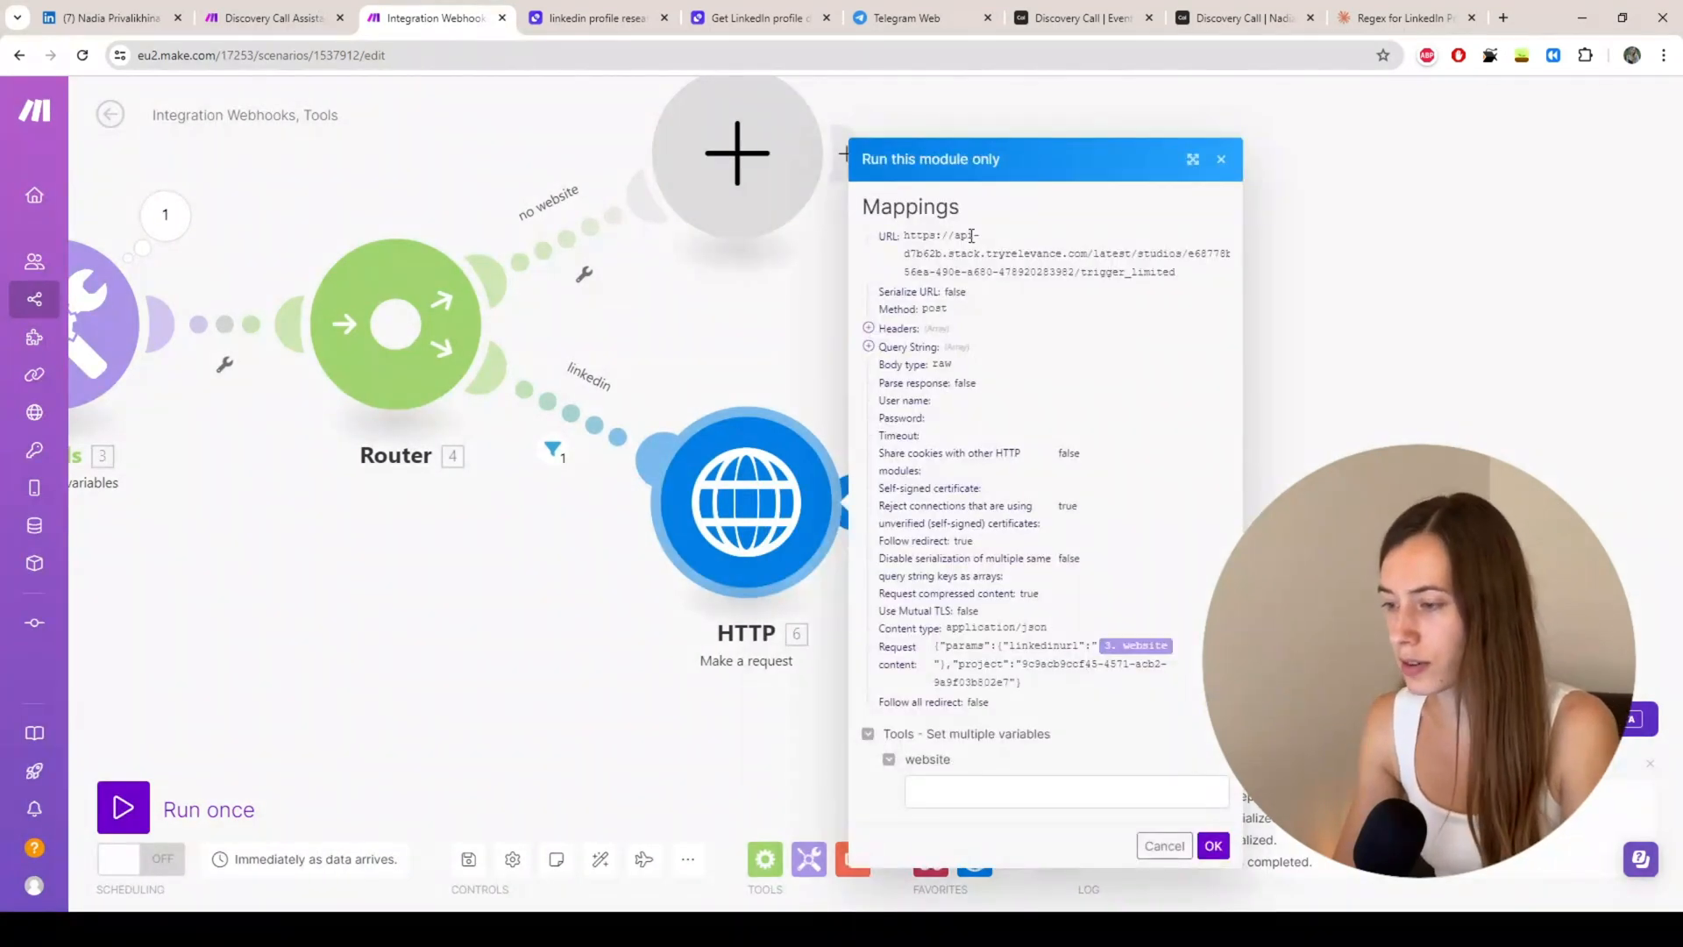
pyautogui.click(950, 798)
pyautogui.hotkey('ctrl', 'v')
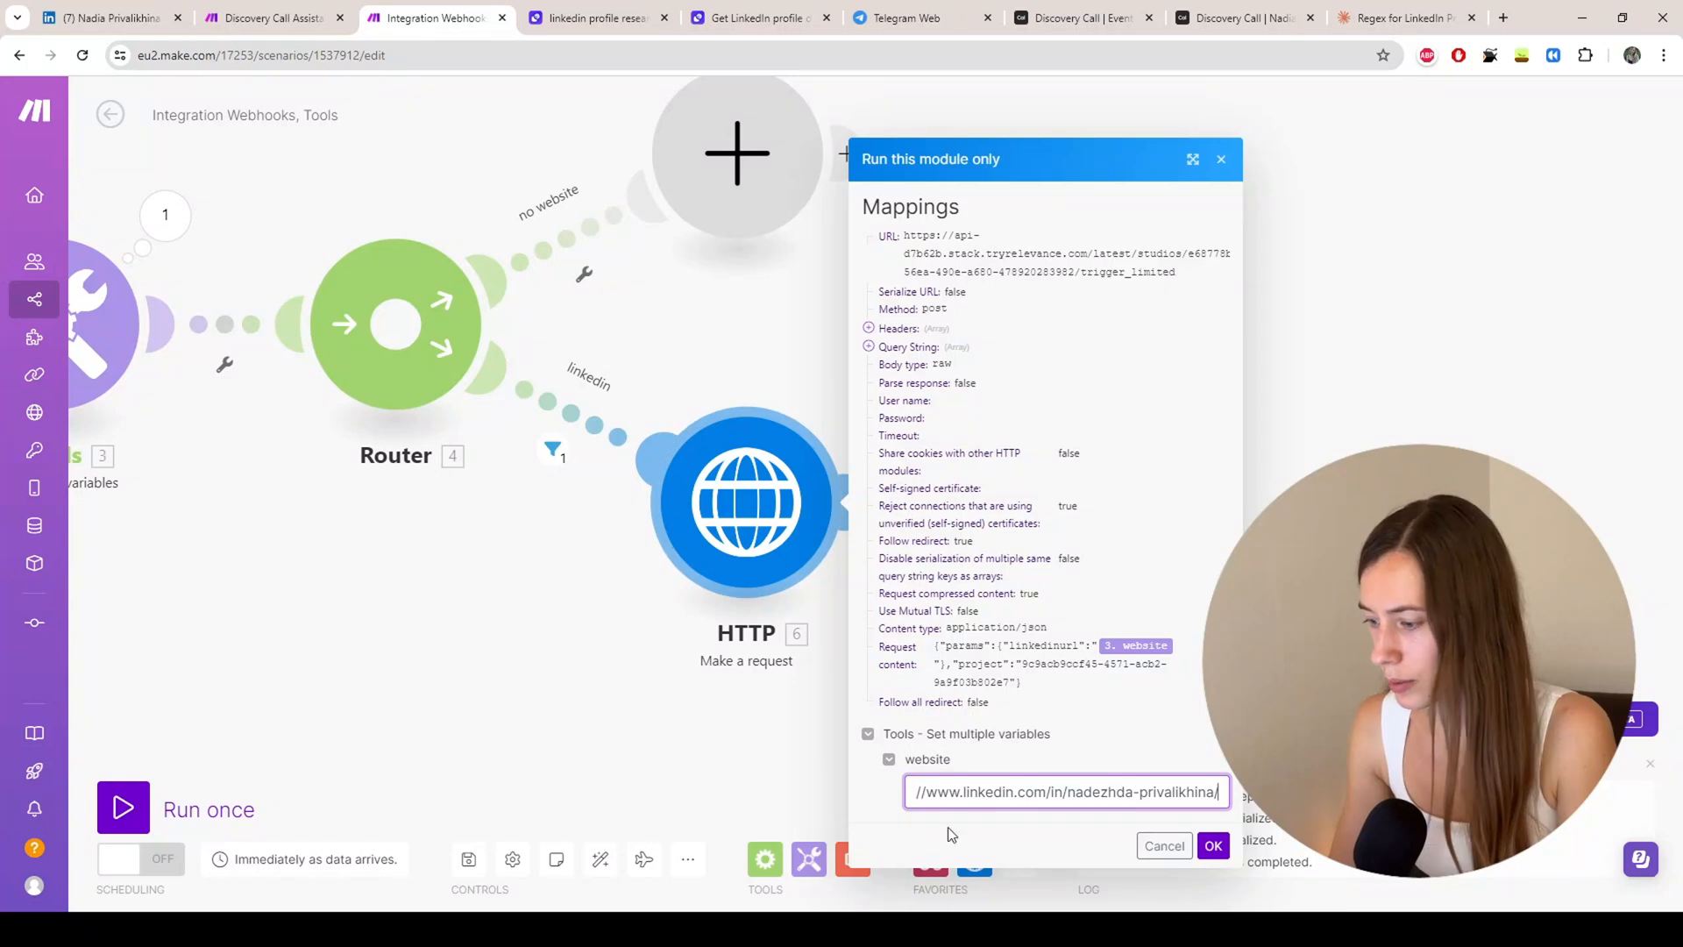
pyautogui.click(1215, 849)
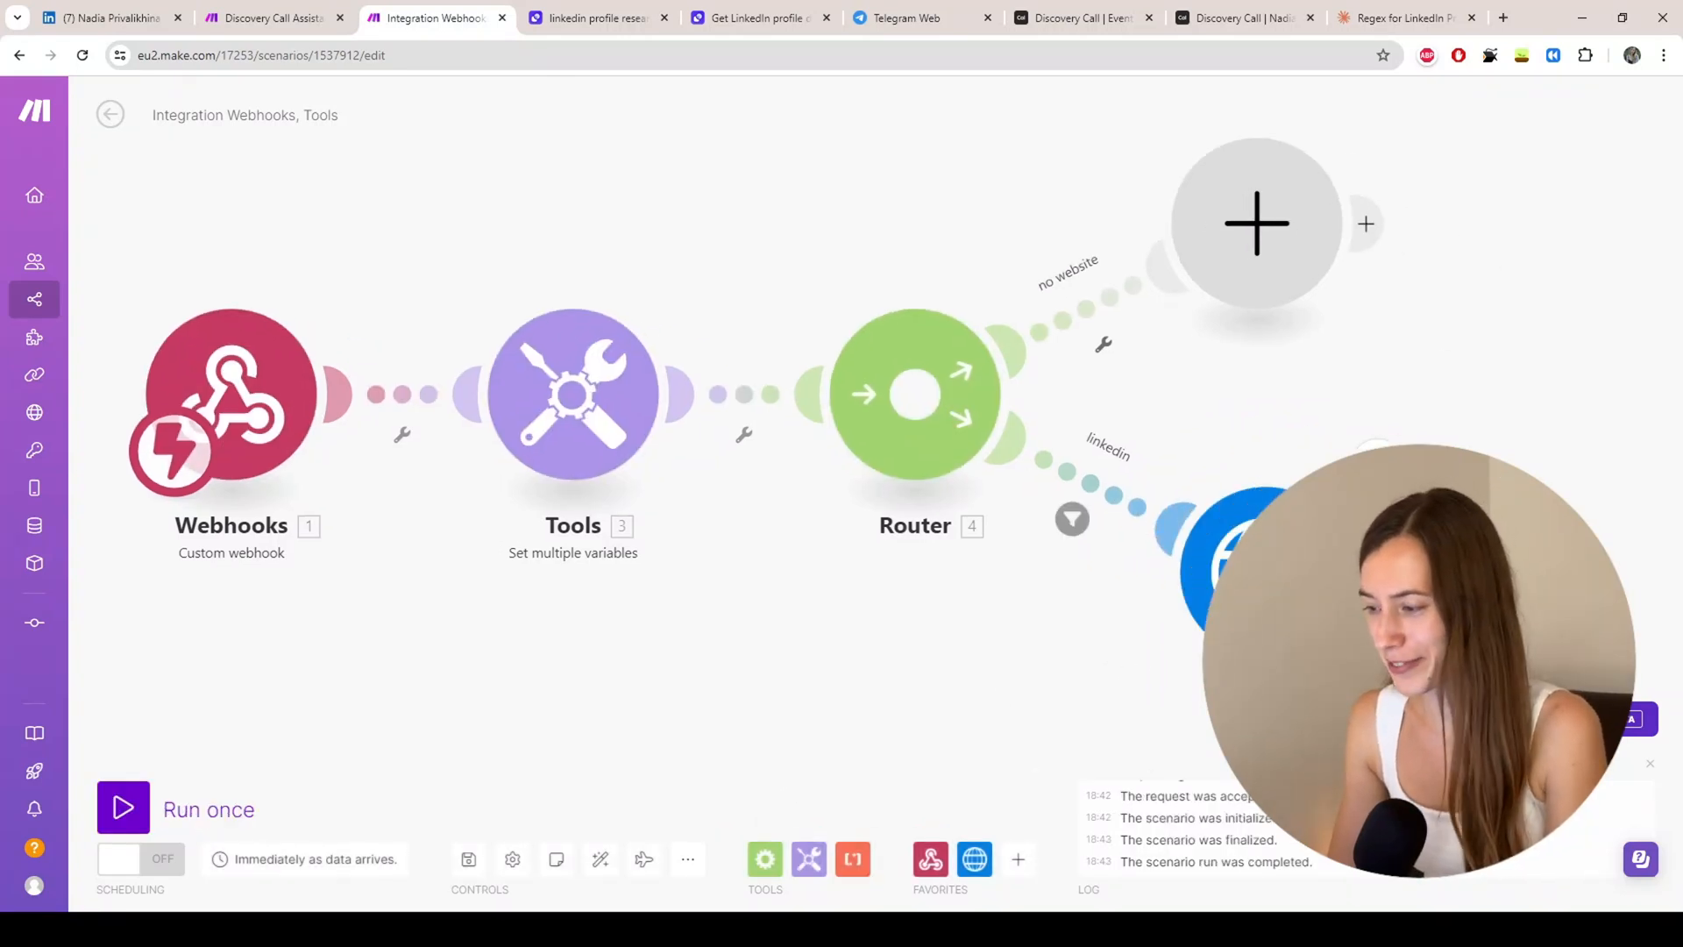
# Step: Check the HTTP module's output: status 200 with the LinkedIn research llm_answer summary in Data
pyautogui.click(1377, 463)
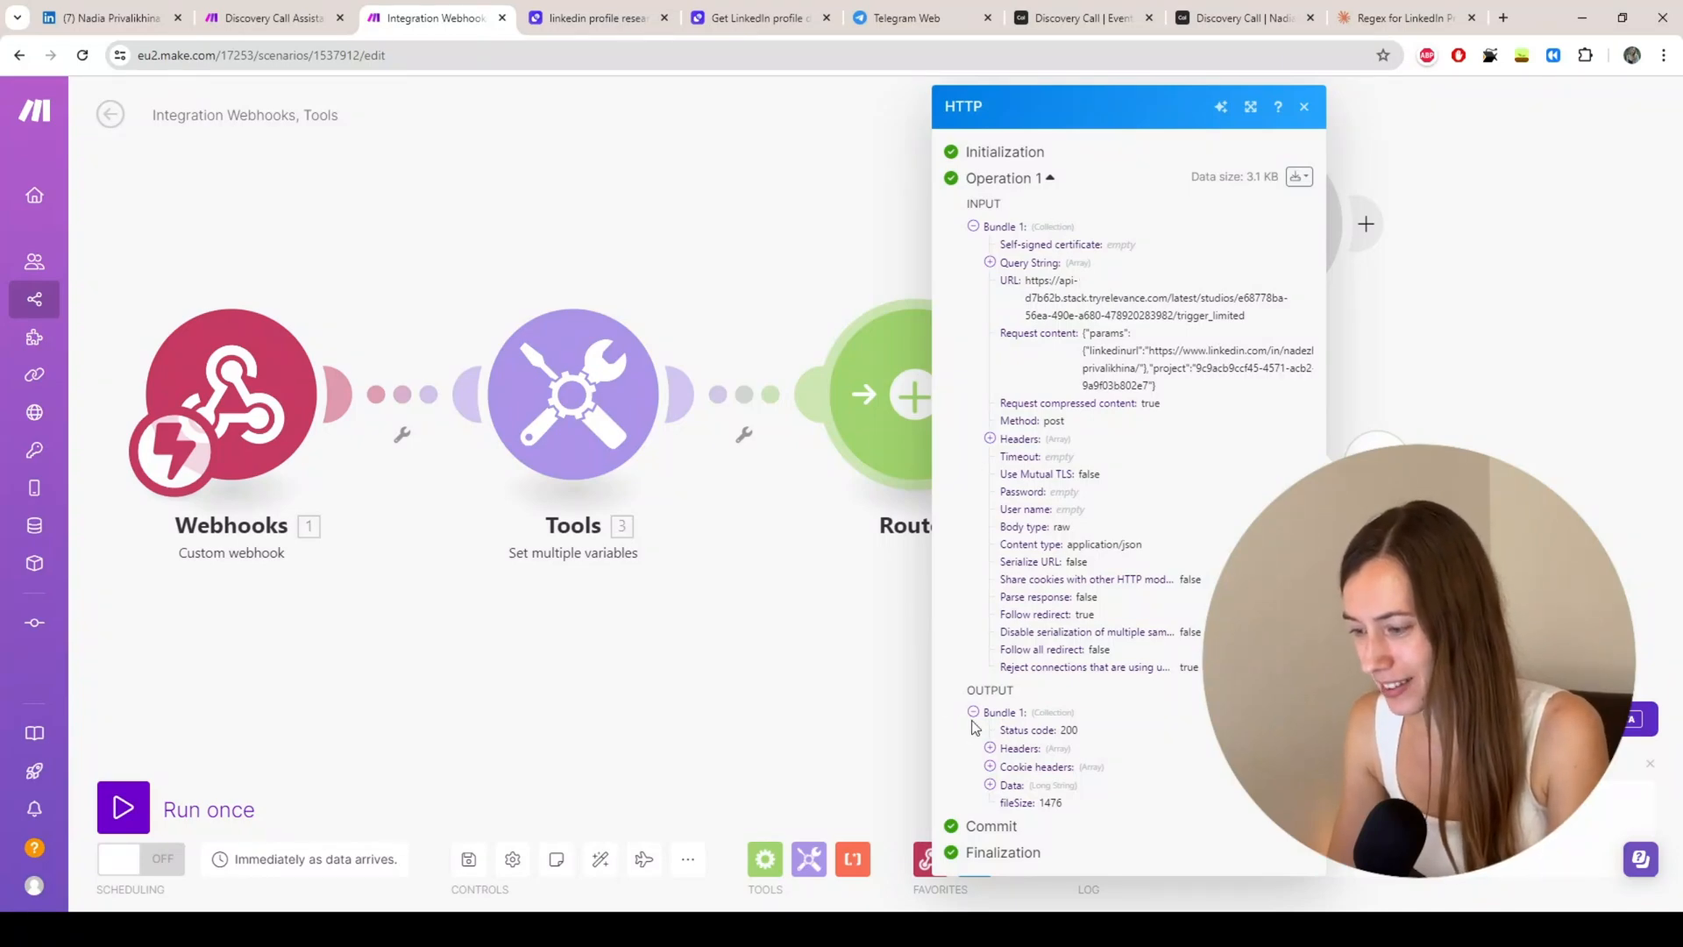
pyautogui.click(989, 785)
pyautogui.scroll(-4, 1069, 523)
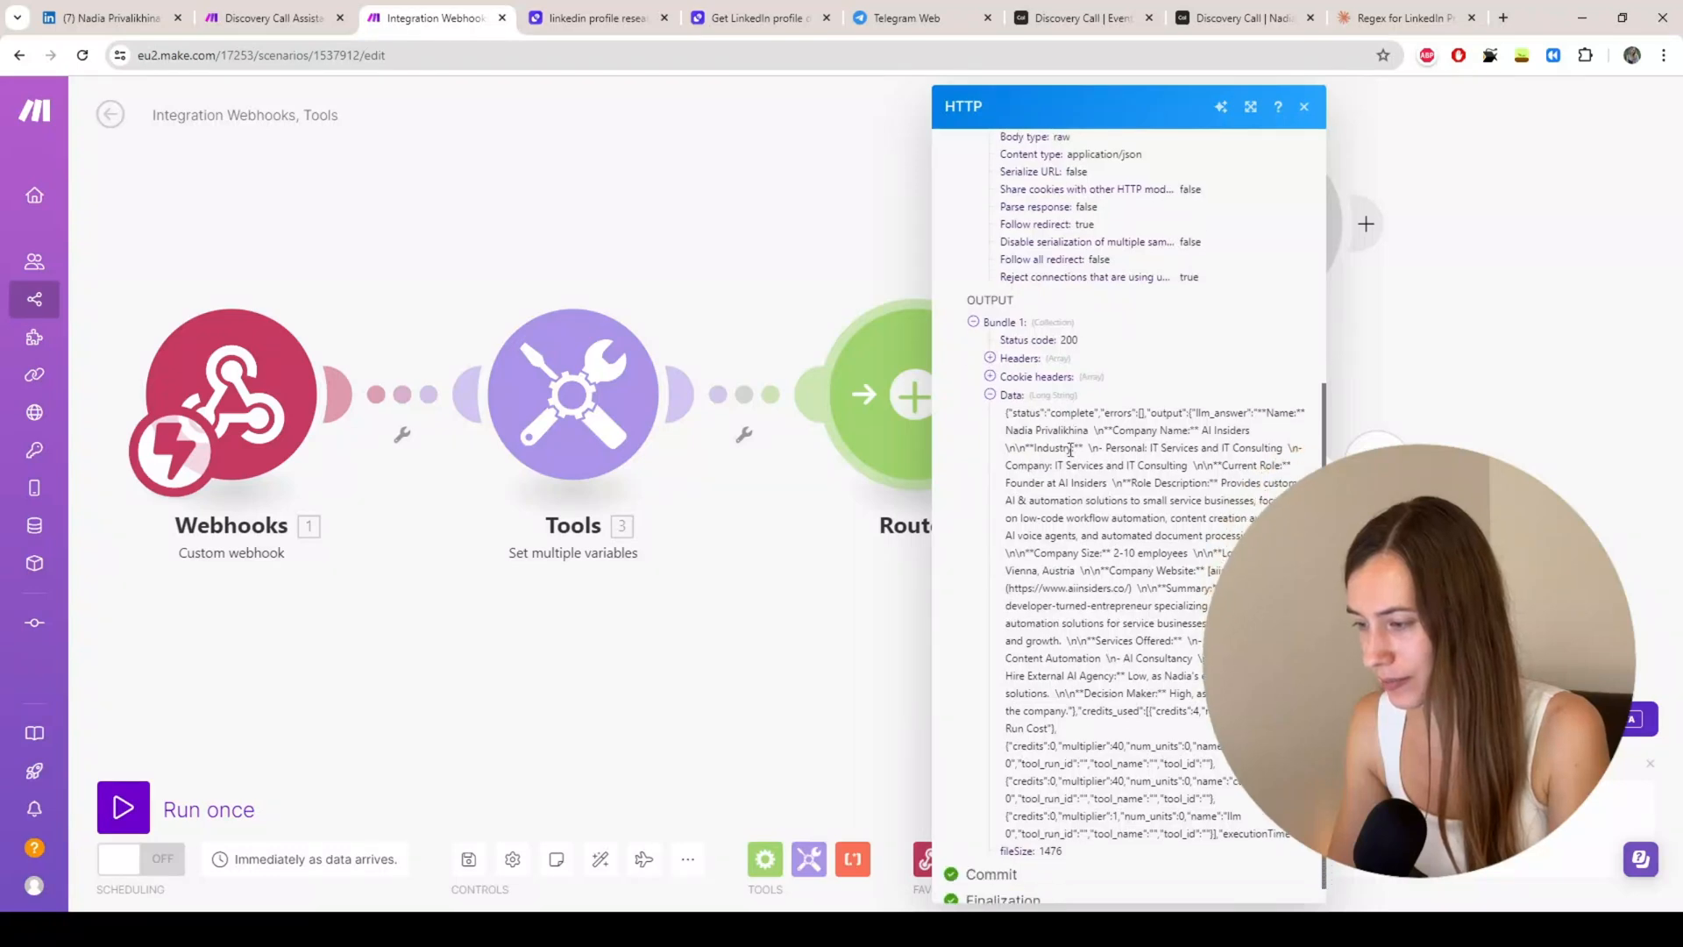
pyautogui.scroll(-1, 1070, 449)
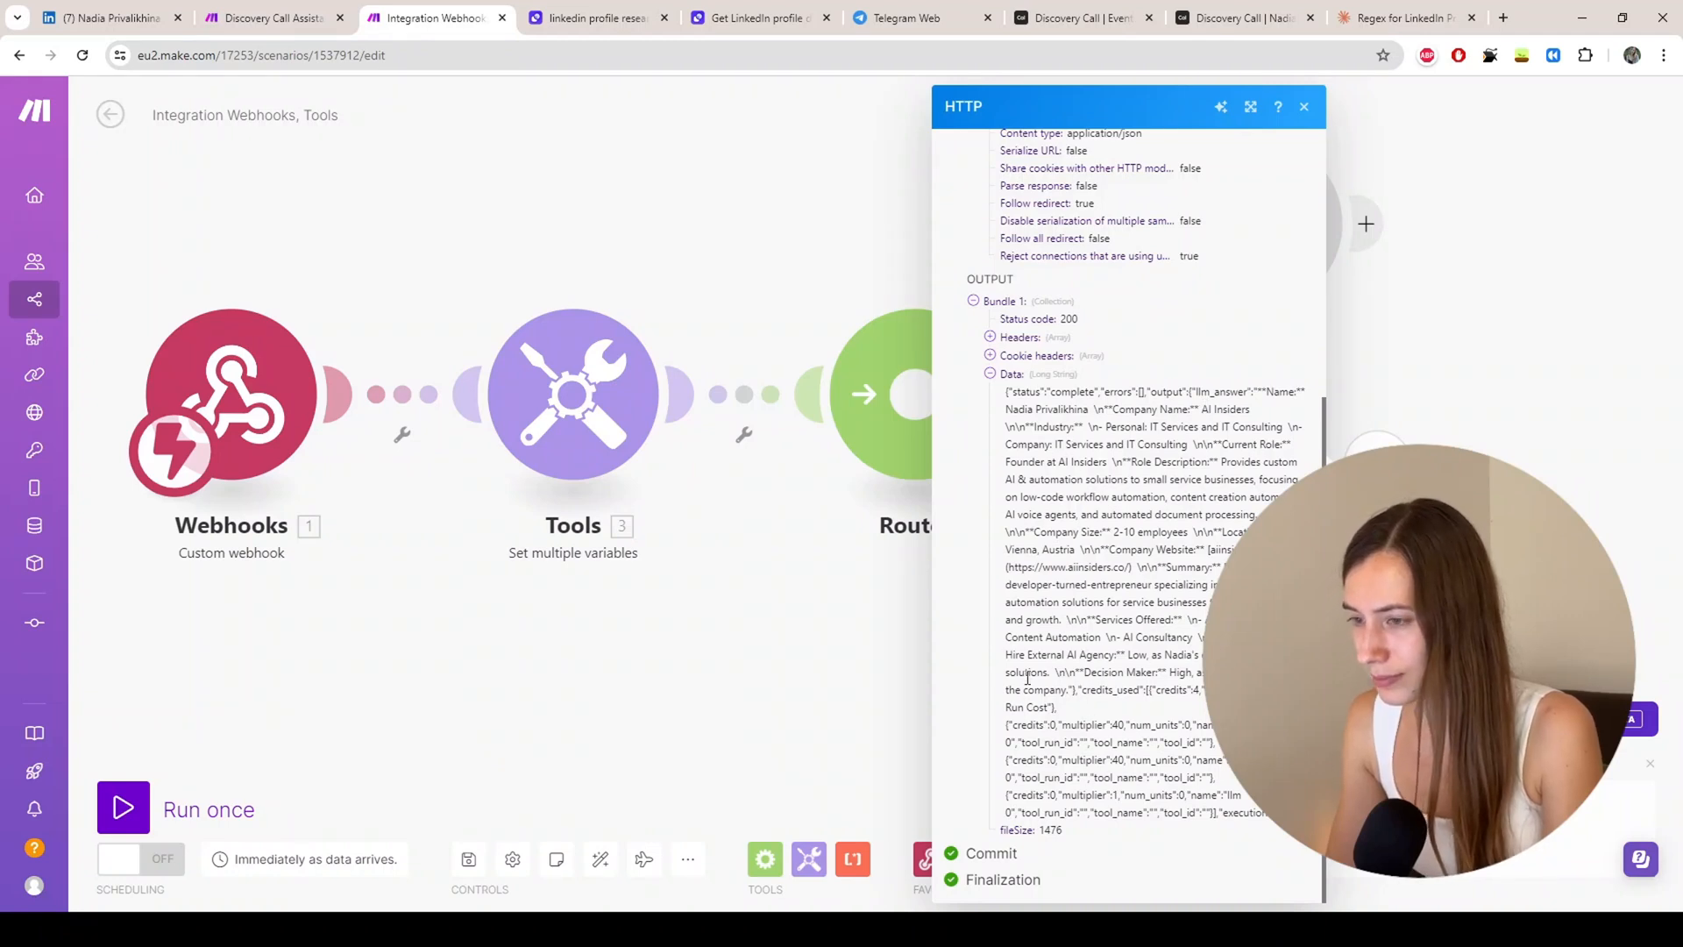
pyautogui.click(1304, 106)
# Step: Add a Parse JSON module after HTTP, mapping HTTP 6 Data as its JSON string
pyautogui.click(1139, 552)
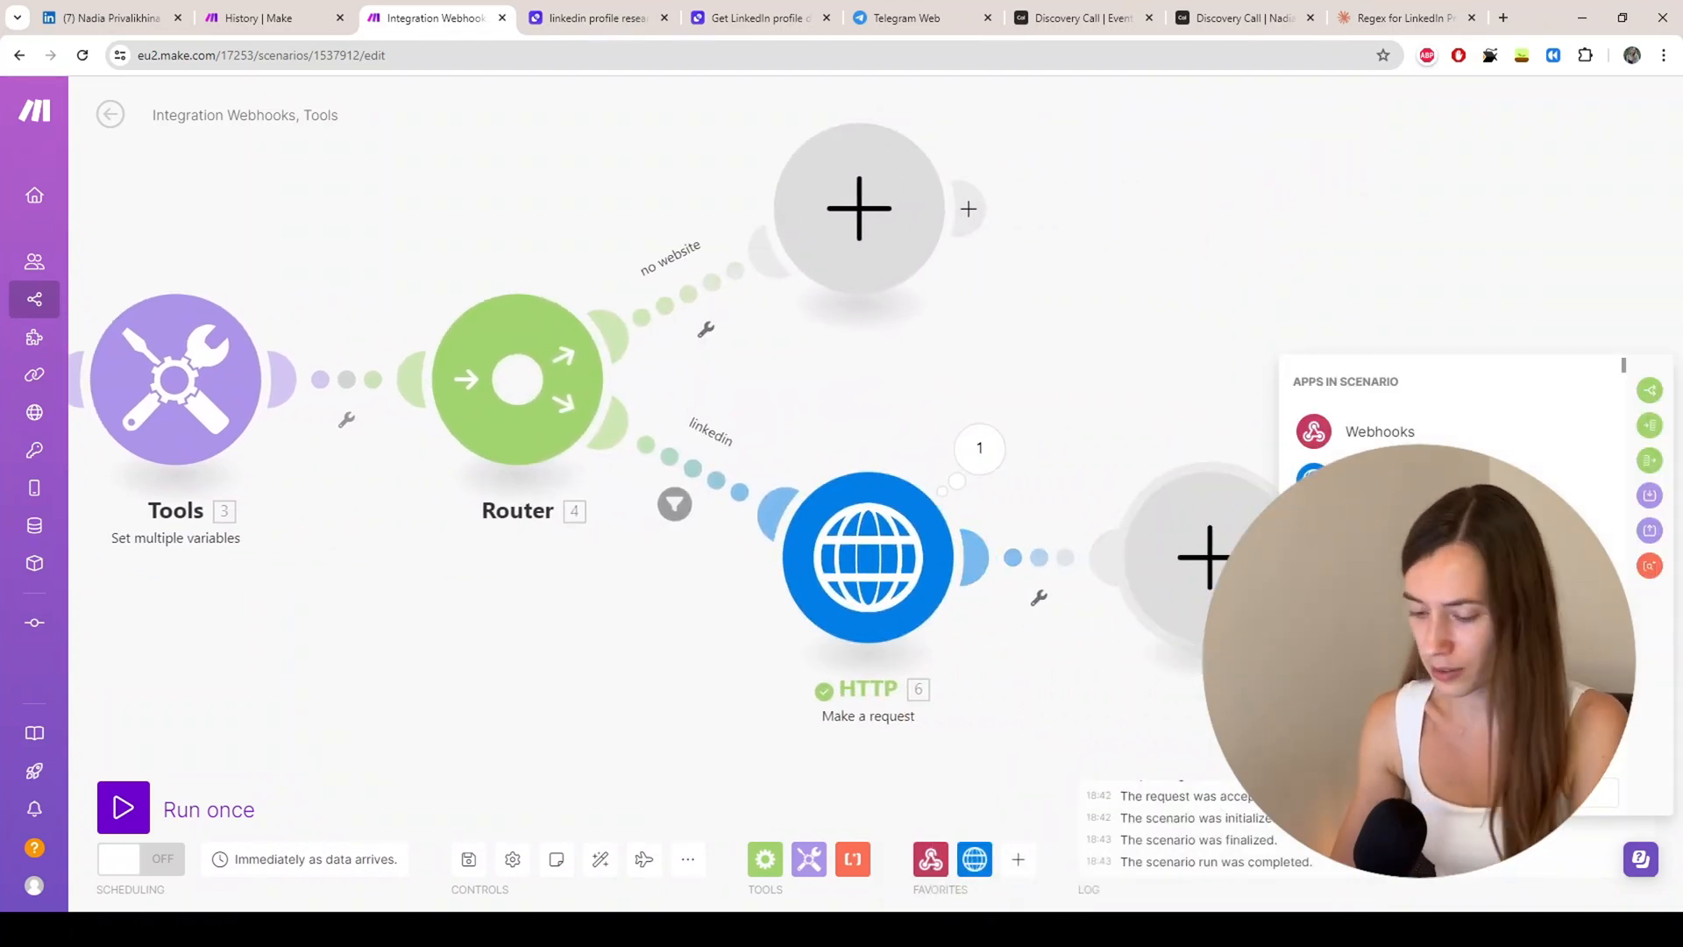
pyautogui.write('json')
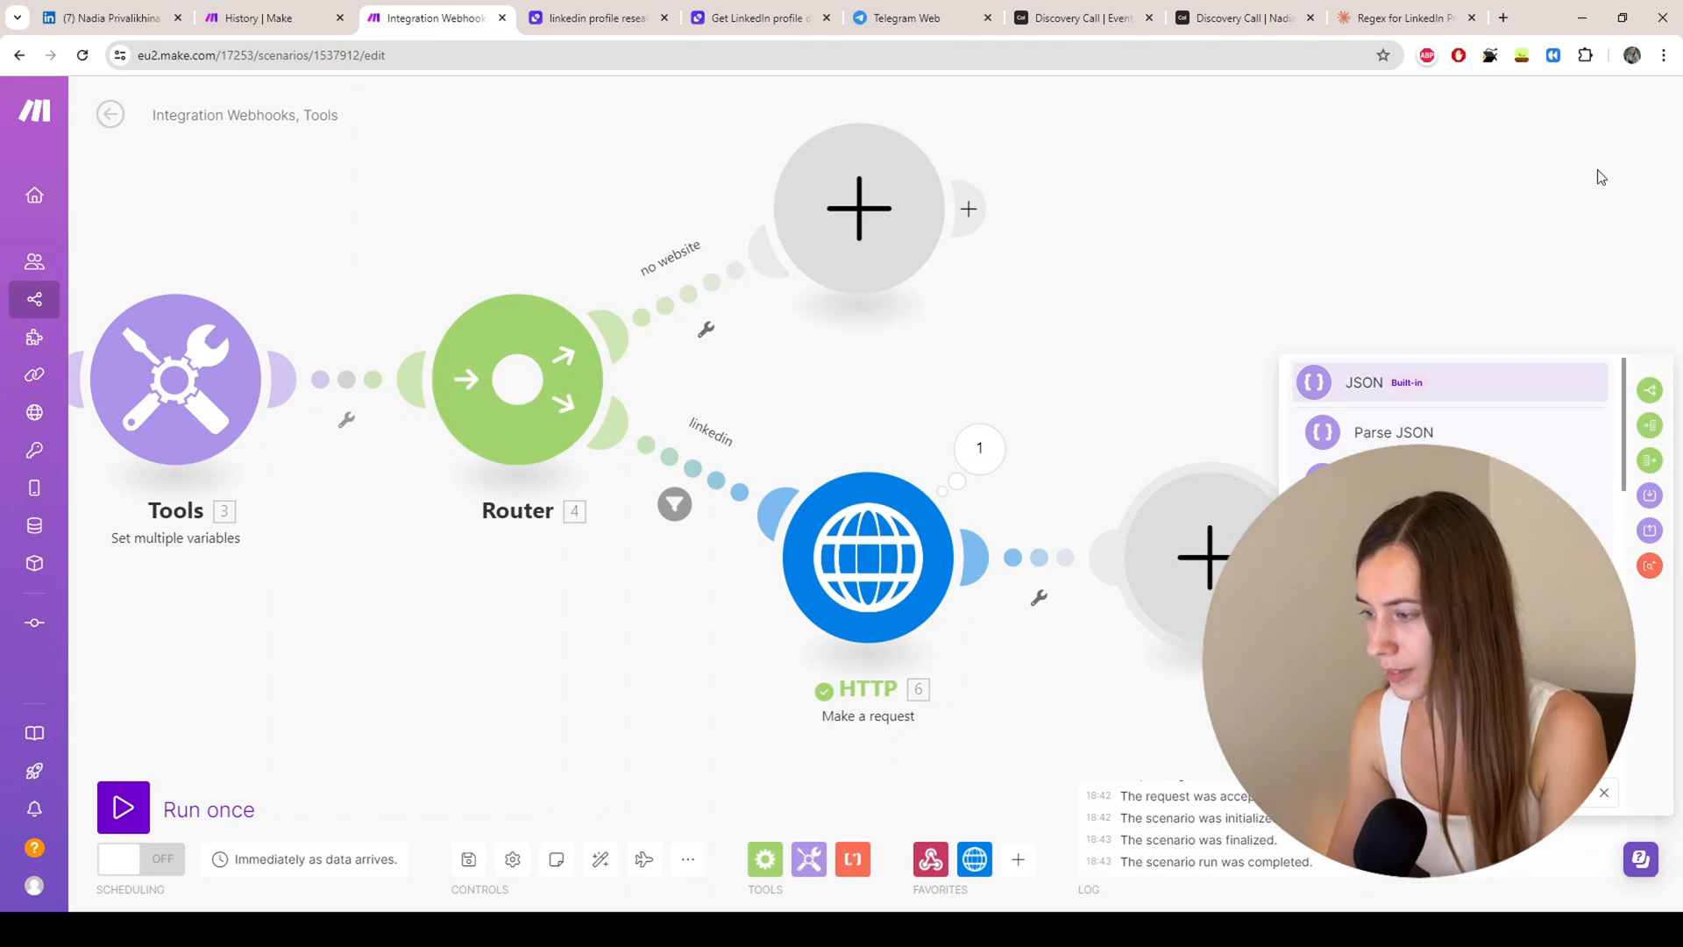
pyautogui.click(1379, 434)
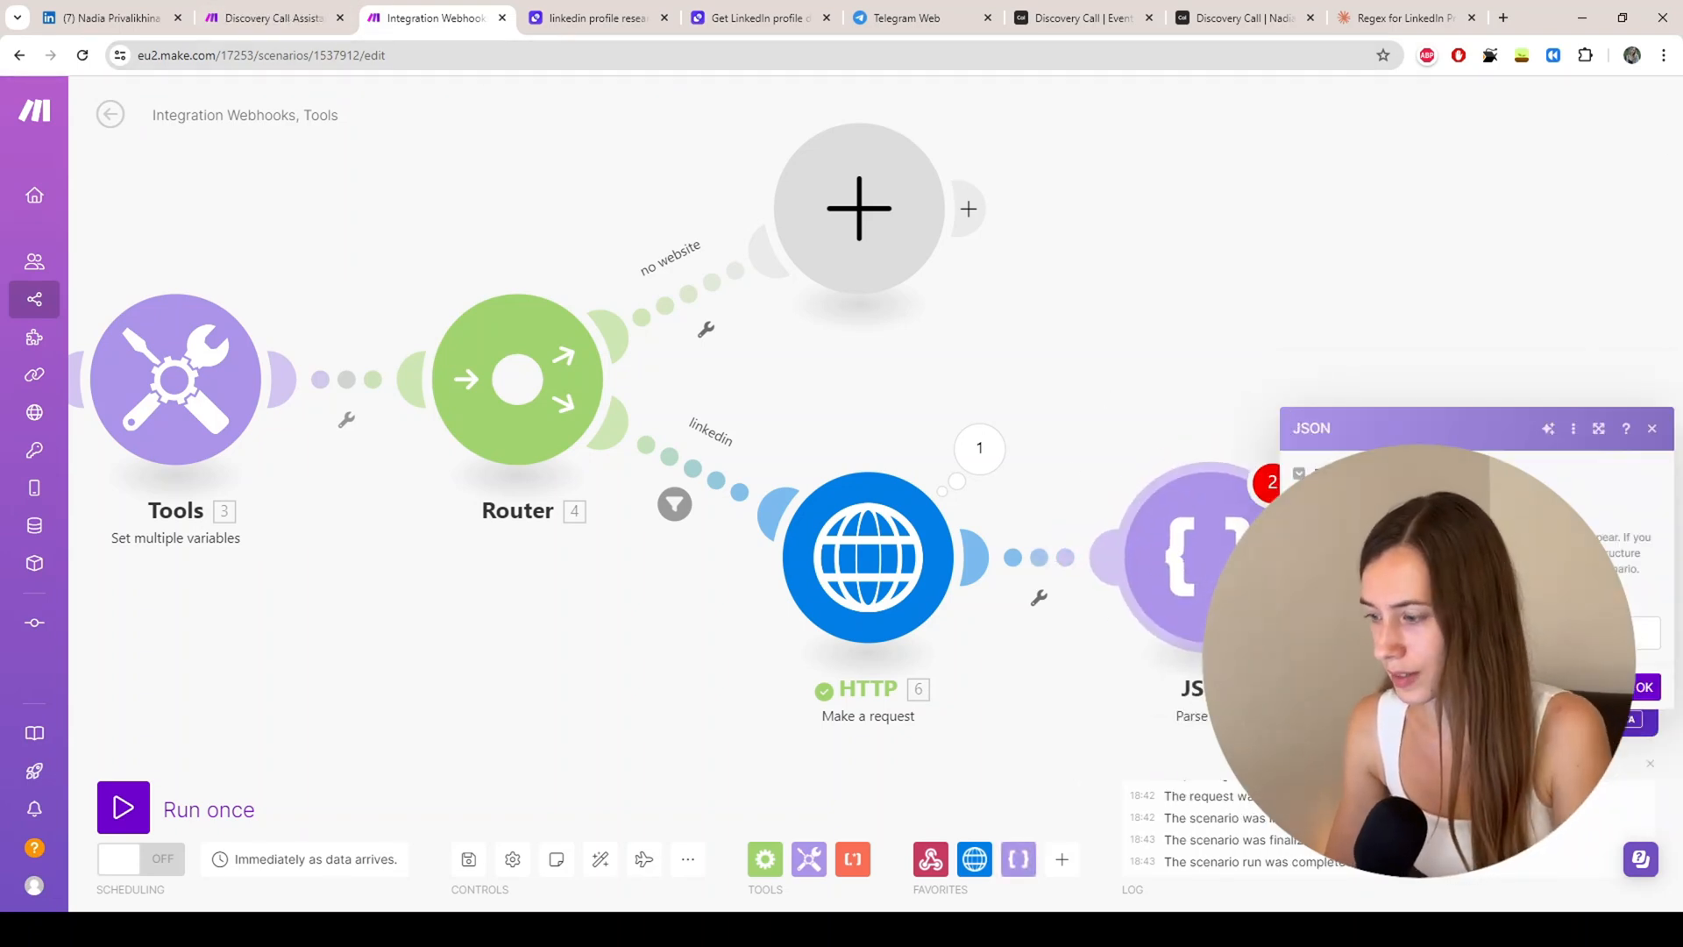
pyautogui.click(1438, 633)
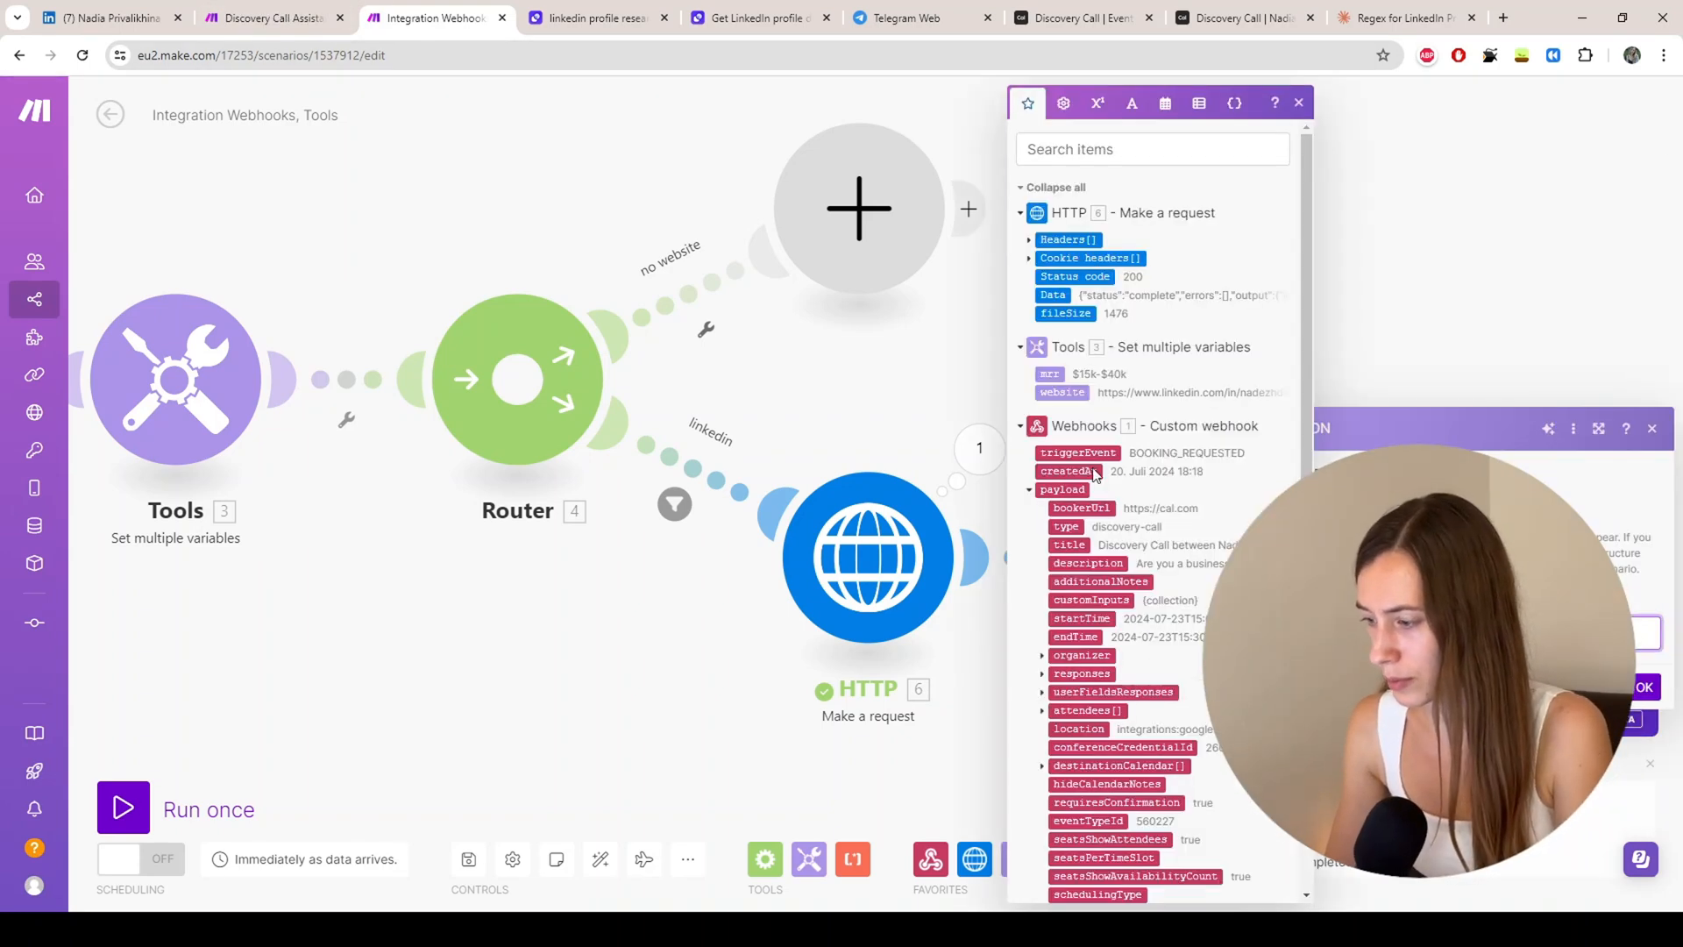
pyautogui.click(1050, 294)
pyautogui.click(1634, 723)
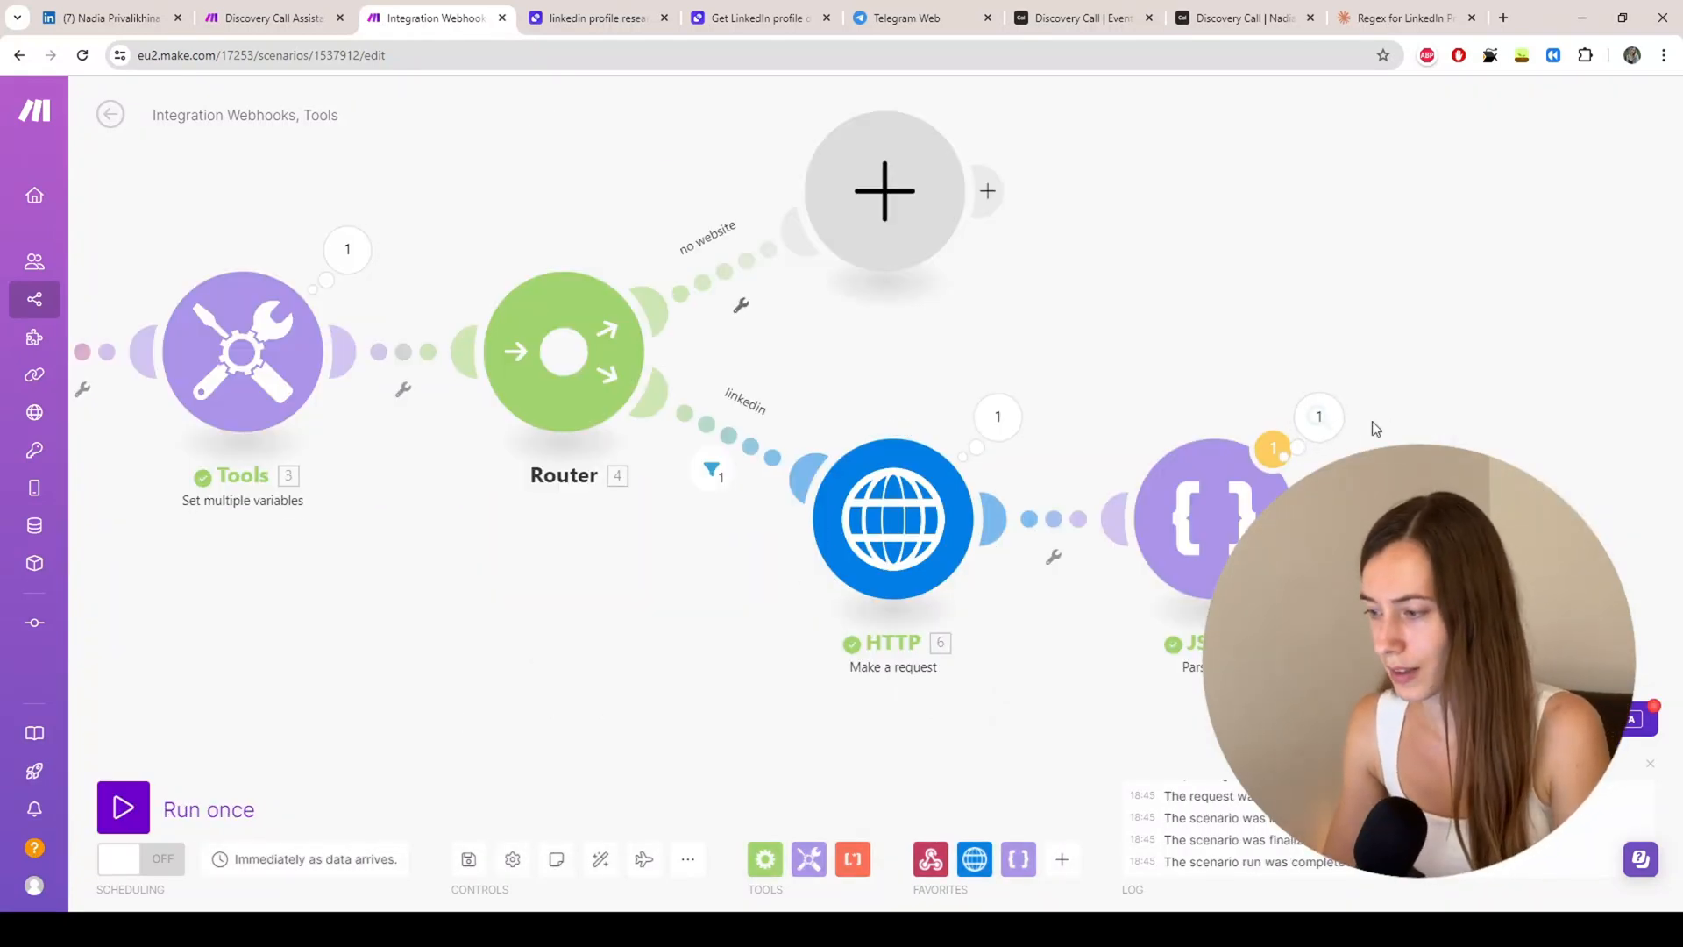
# Step: Read the parsed llm_answer in the JSON module's output, then switch to Telegram Web
pyautogui.click(1319, 417)
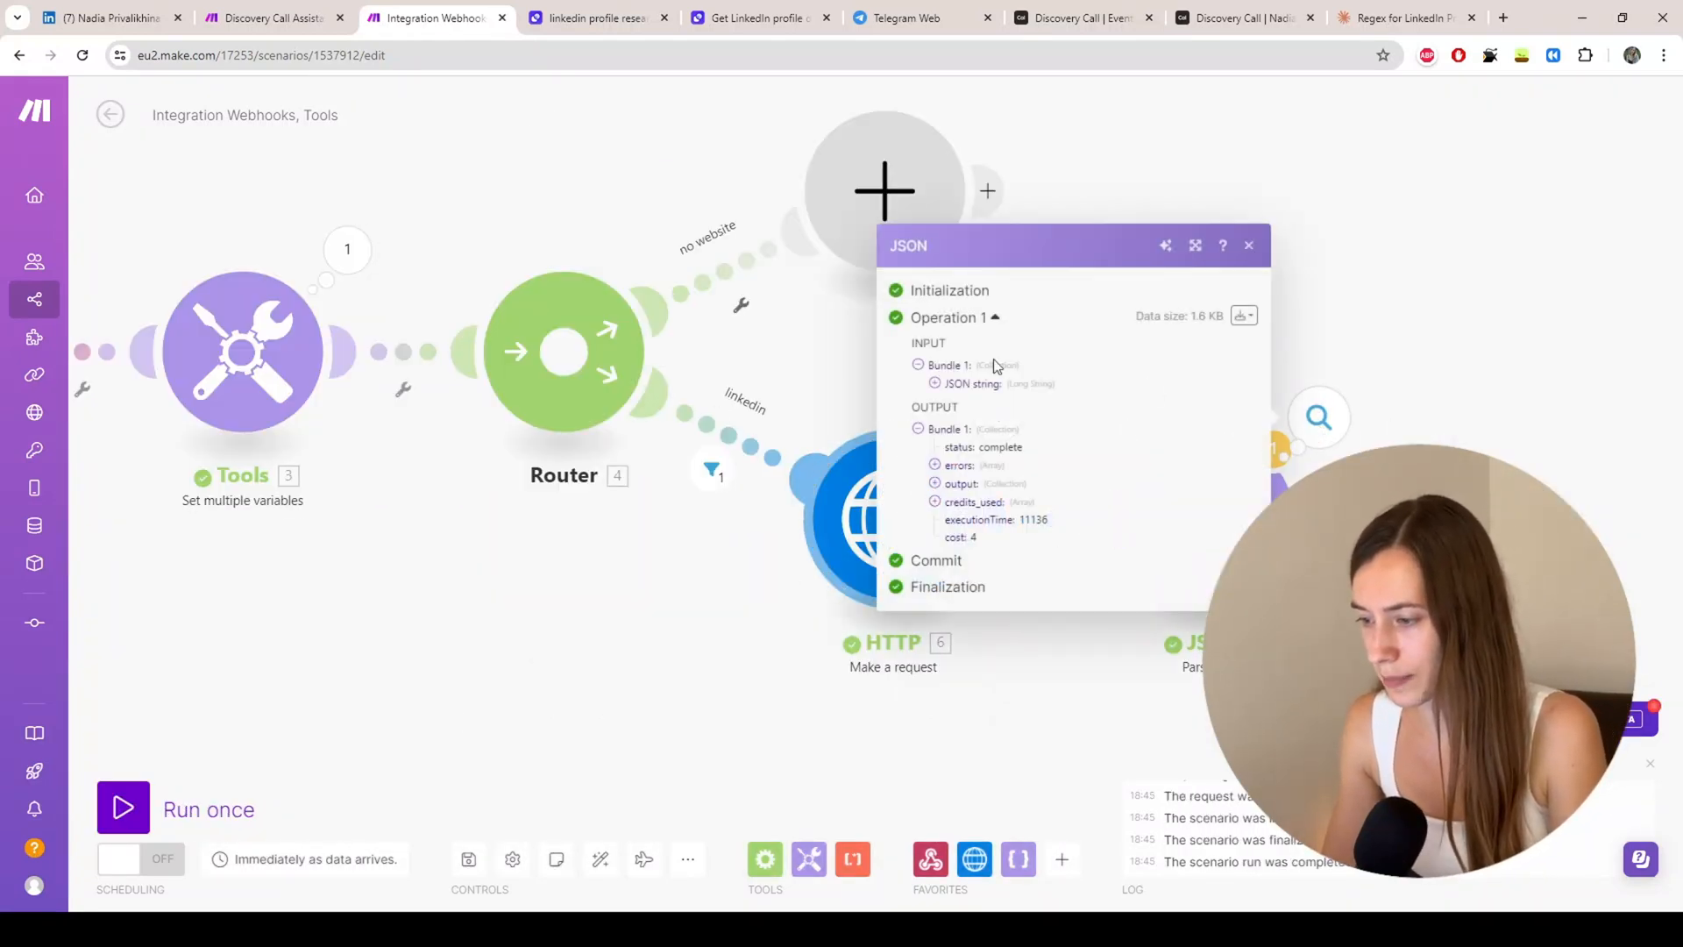
pyautogui.click(934, 484)
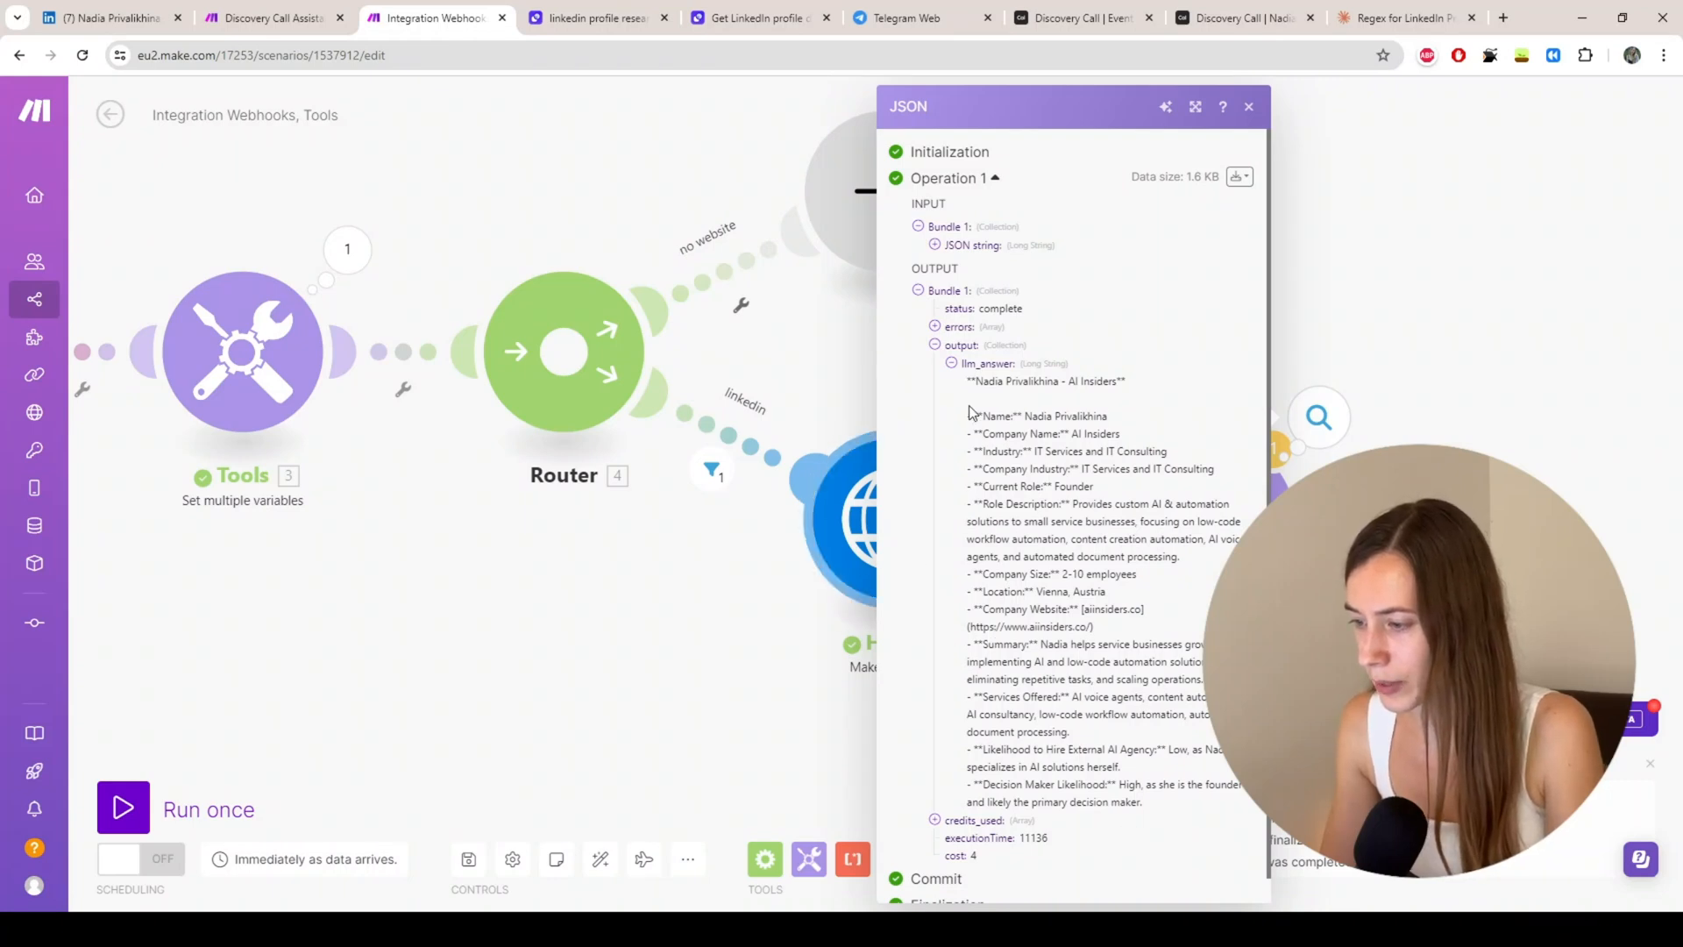
pyautogui.scroll(-1, 999, 408)
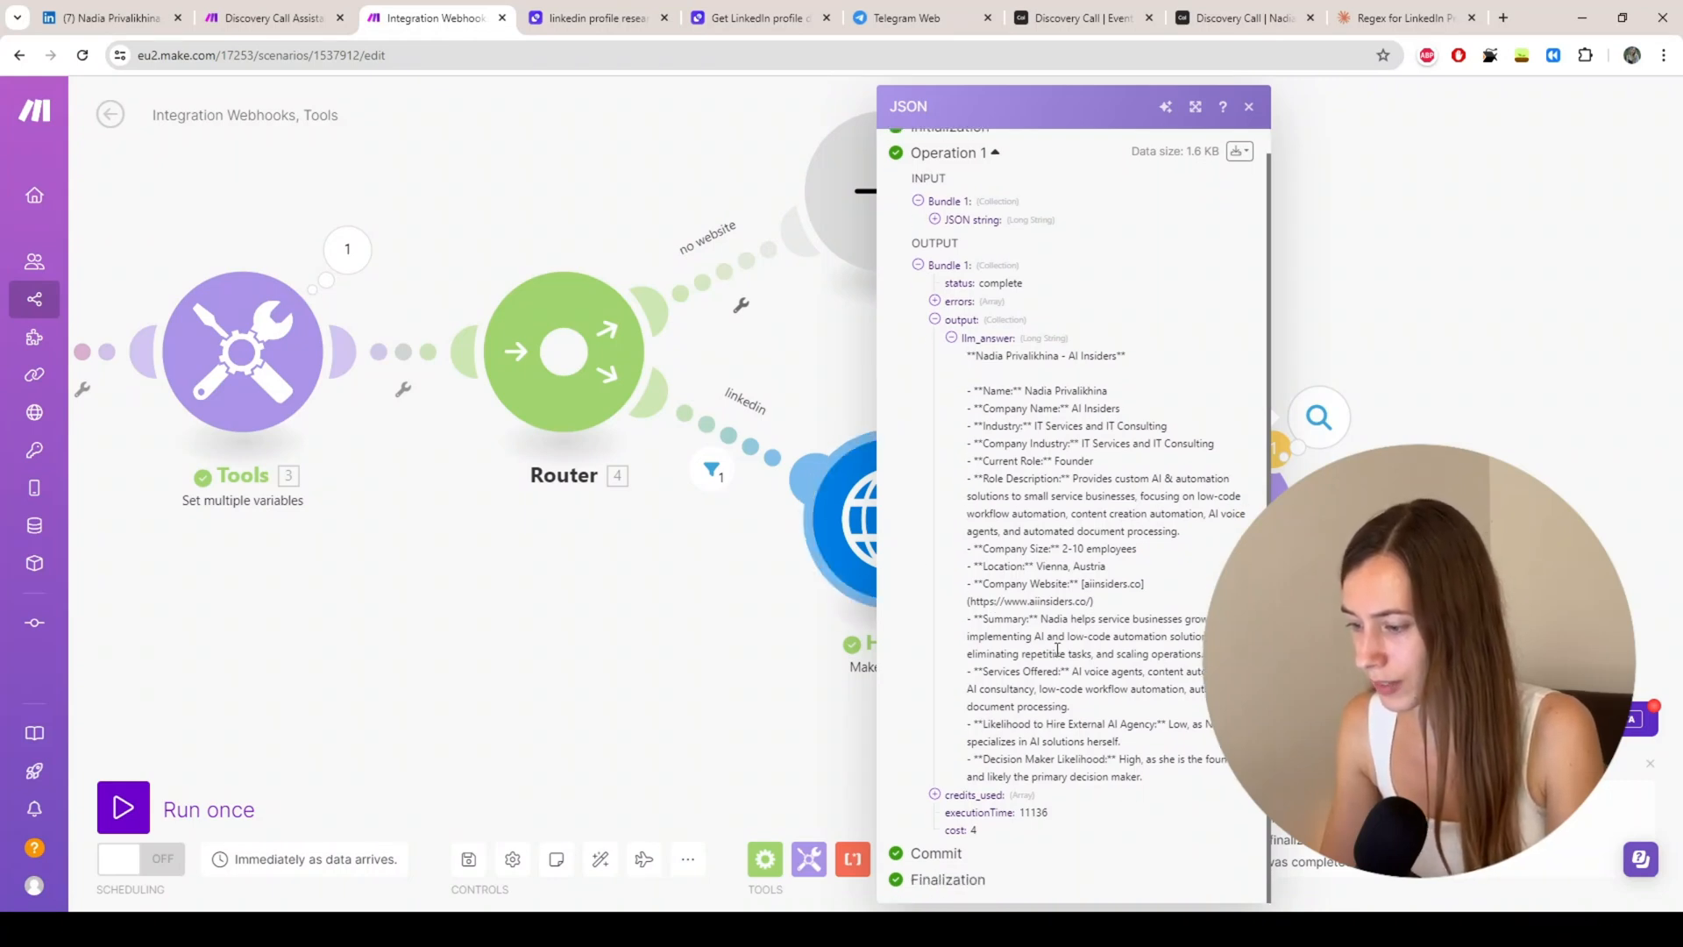
pyautogui.click(1418, 429)
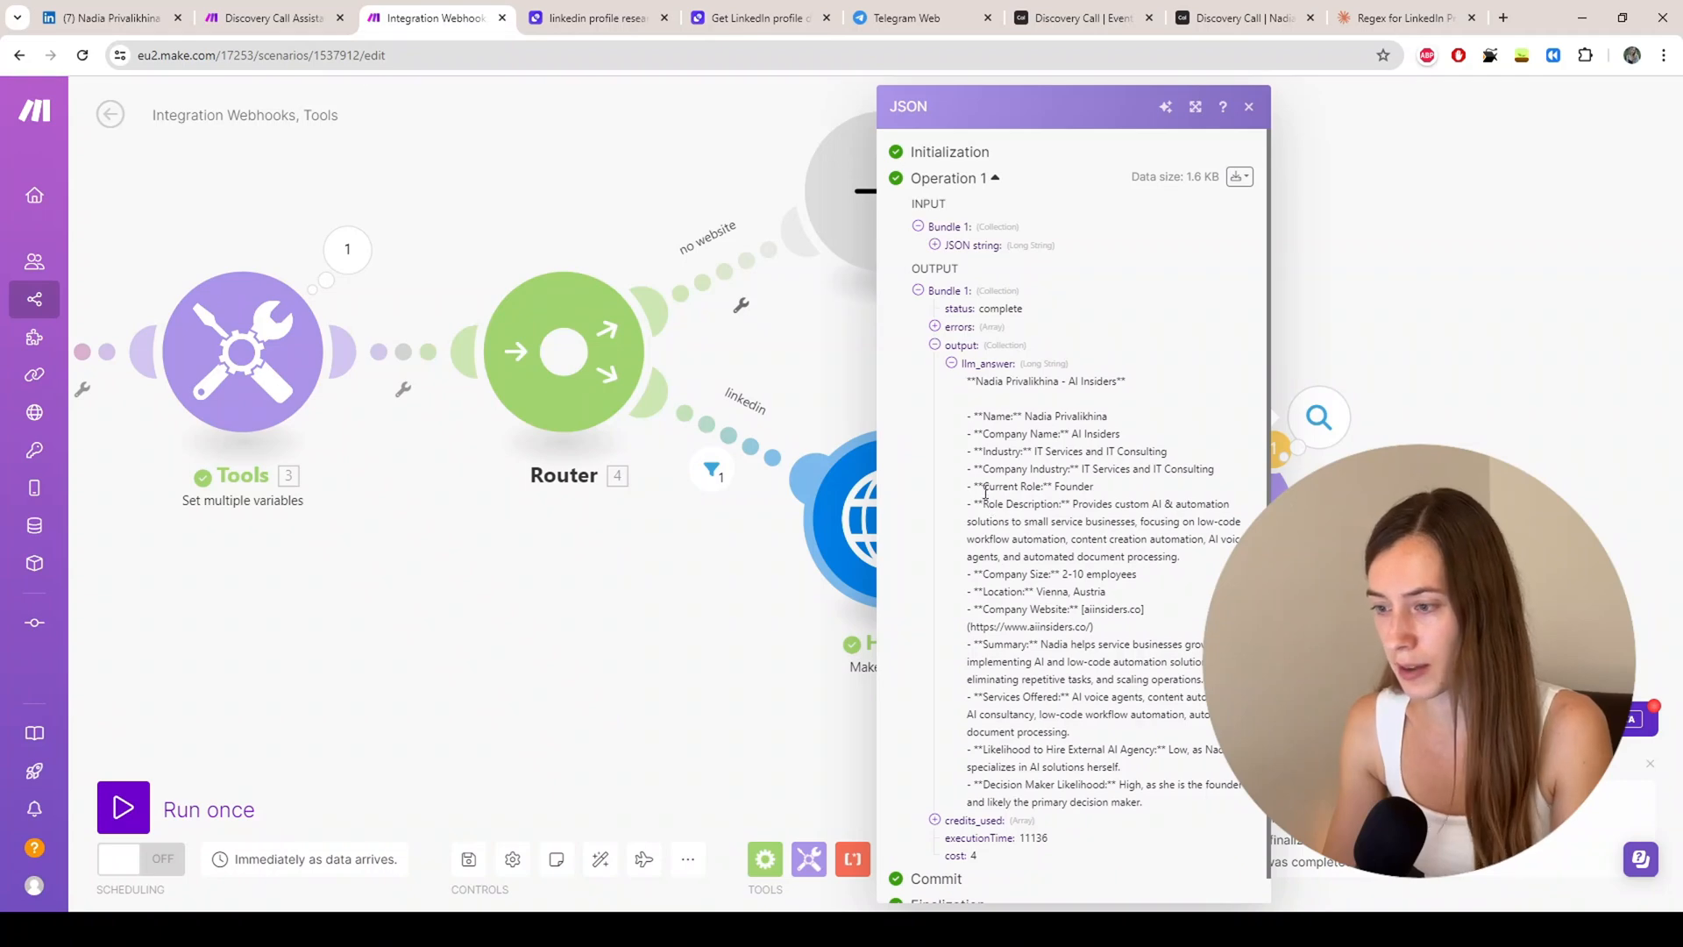
pyautogui.click(907, 17)
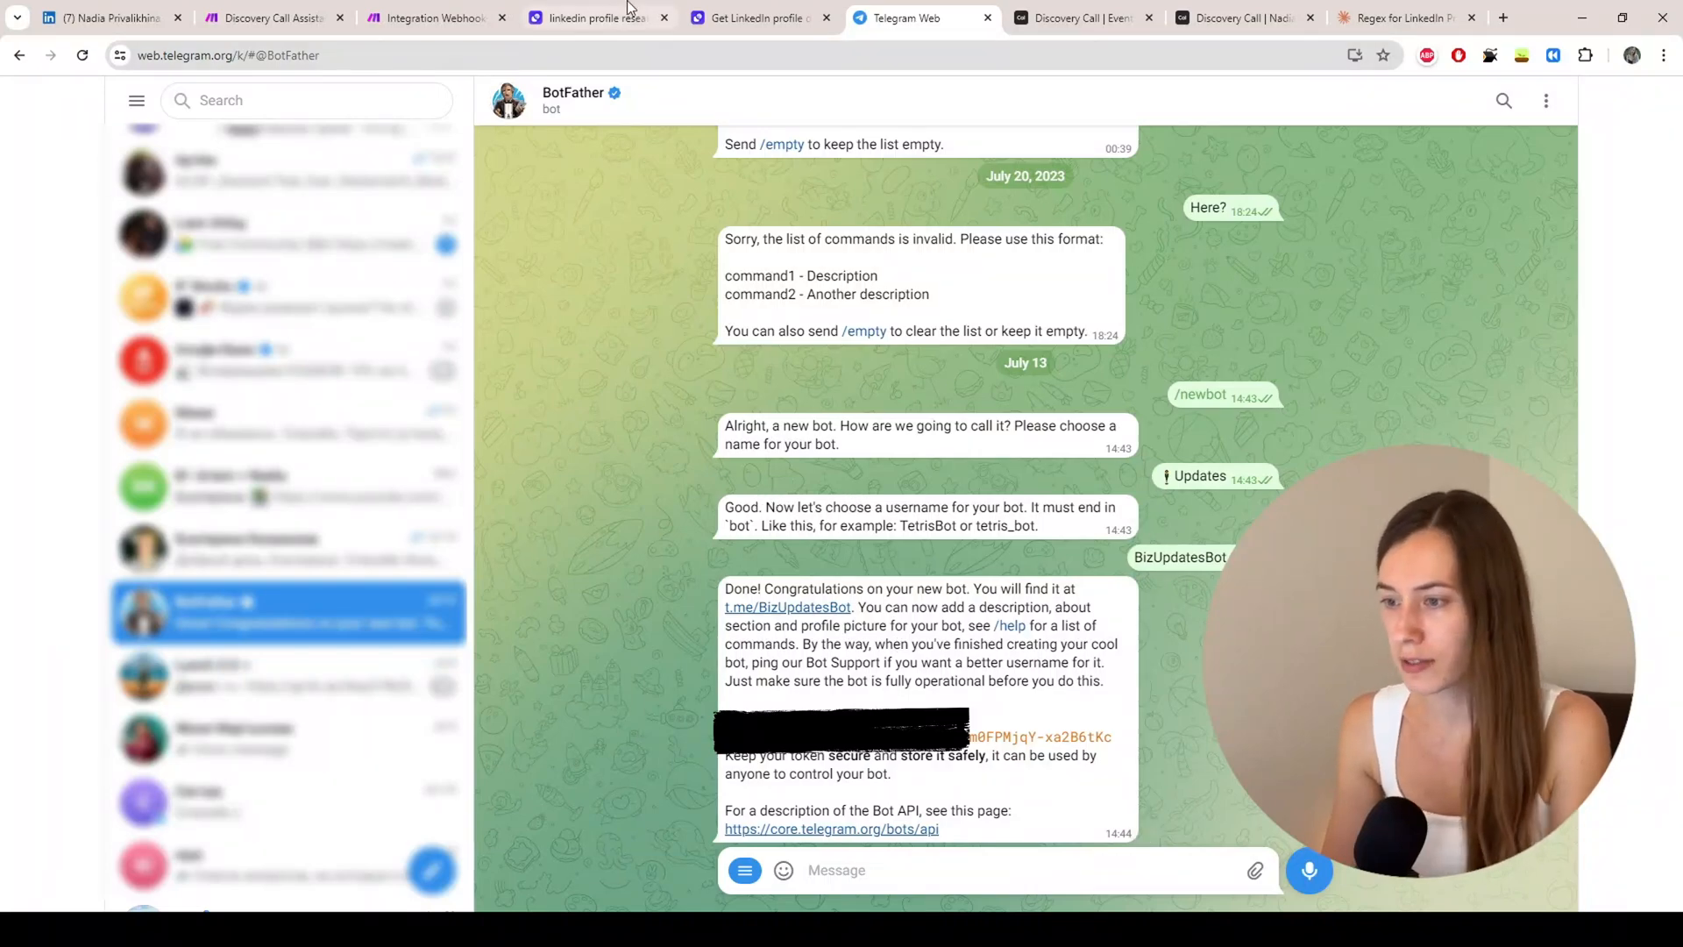
# Step: View the Updates bot's discovery call message, then return to the Integration Webhooks scenario
pyautogui.click(211, 25)
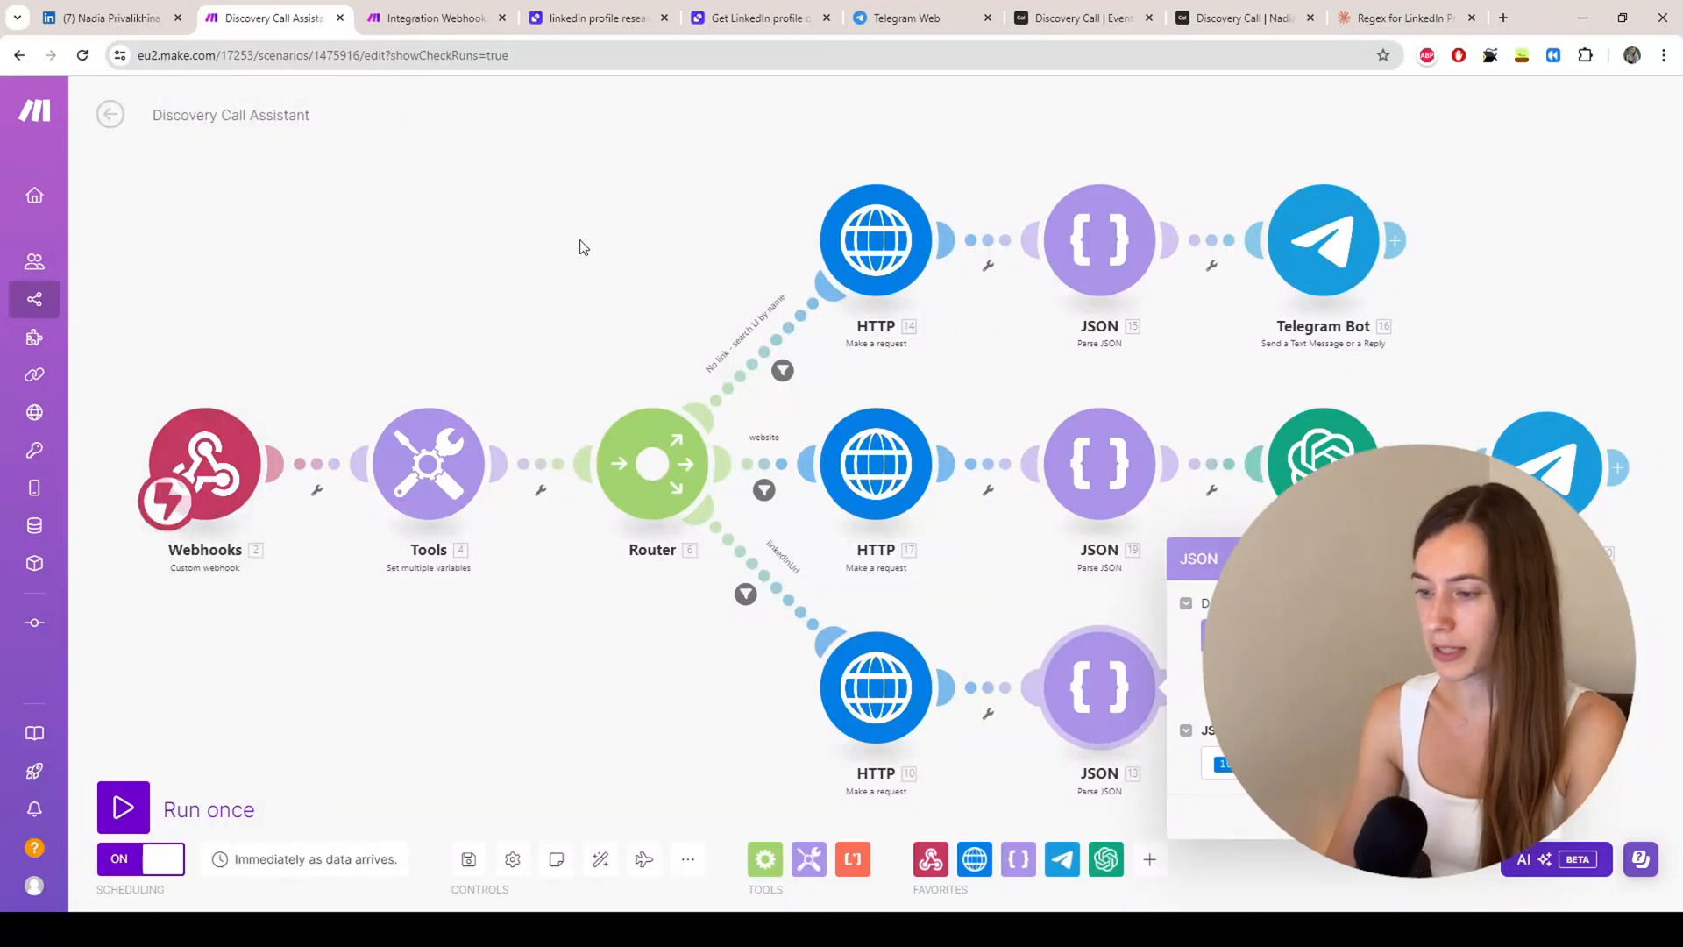
pyautogui.click(934, 18)
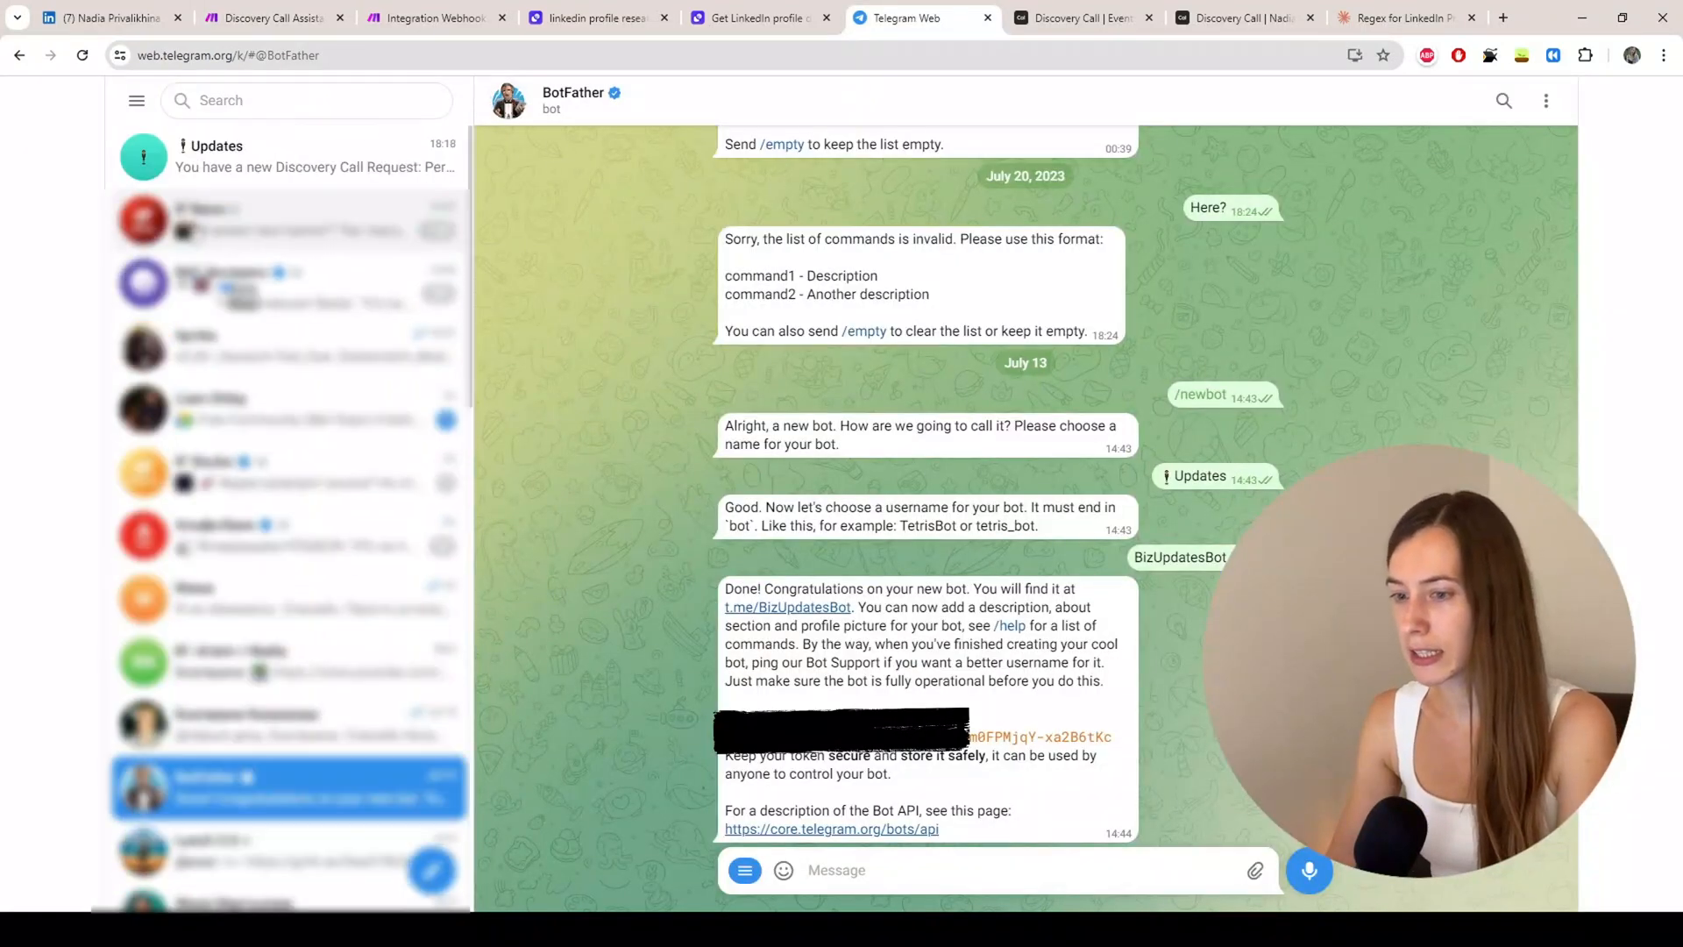
pyautogui.click(252, 166)
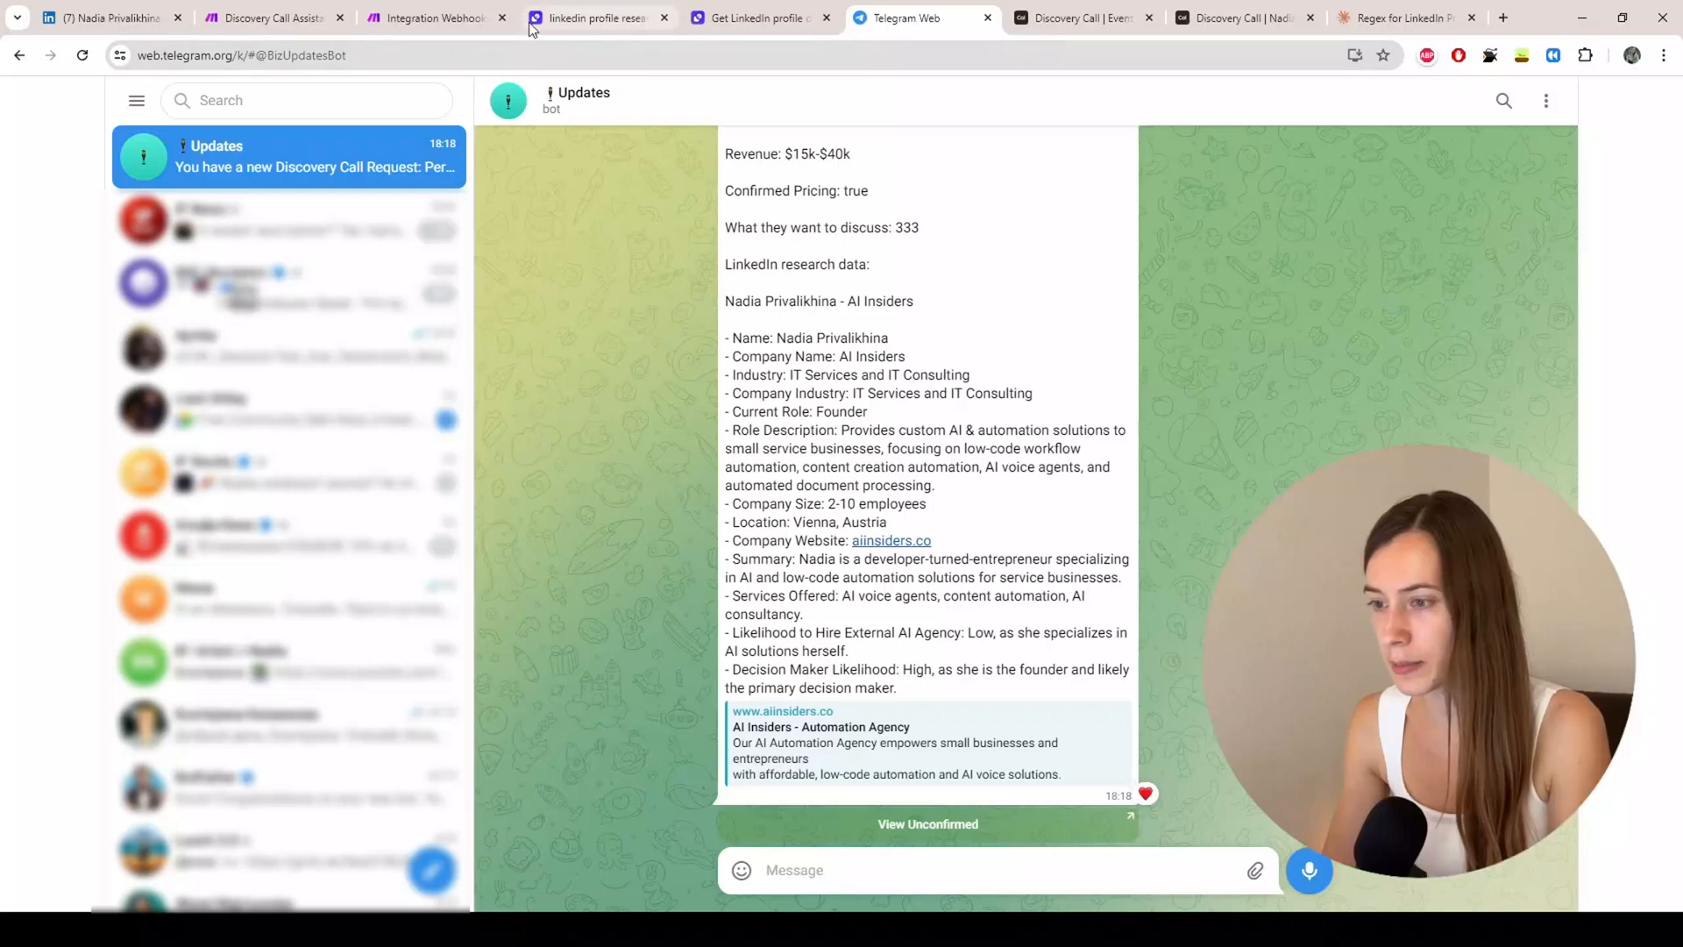
pyautogui.click(421, 17)
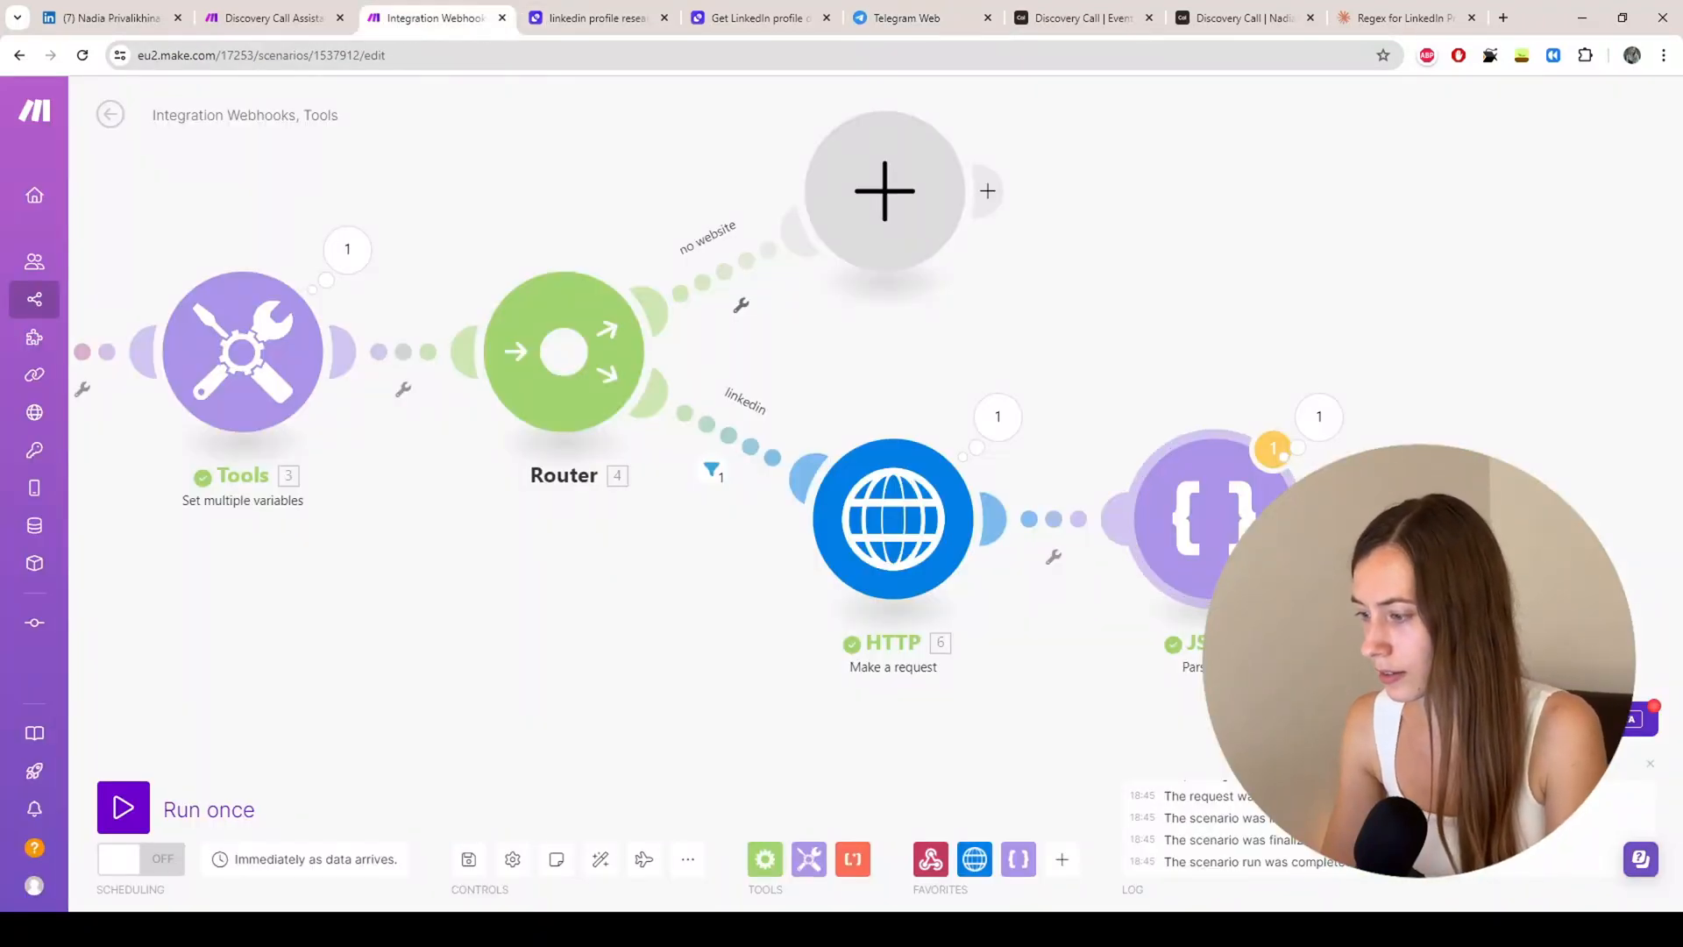
# Step: Add a Telegram Bot 'Send a Text Message' module after the JSON parser
pyautogui.click(1314, 518)
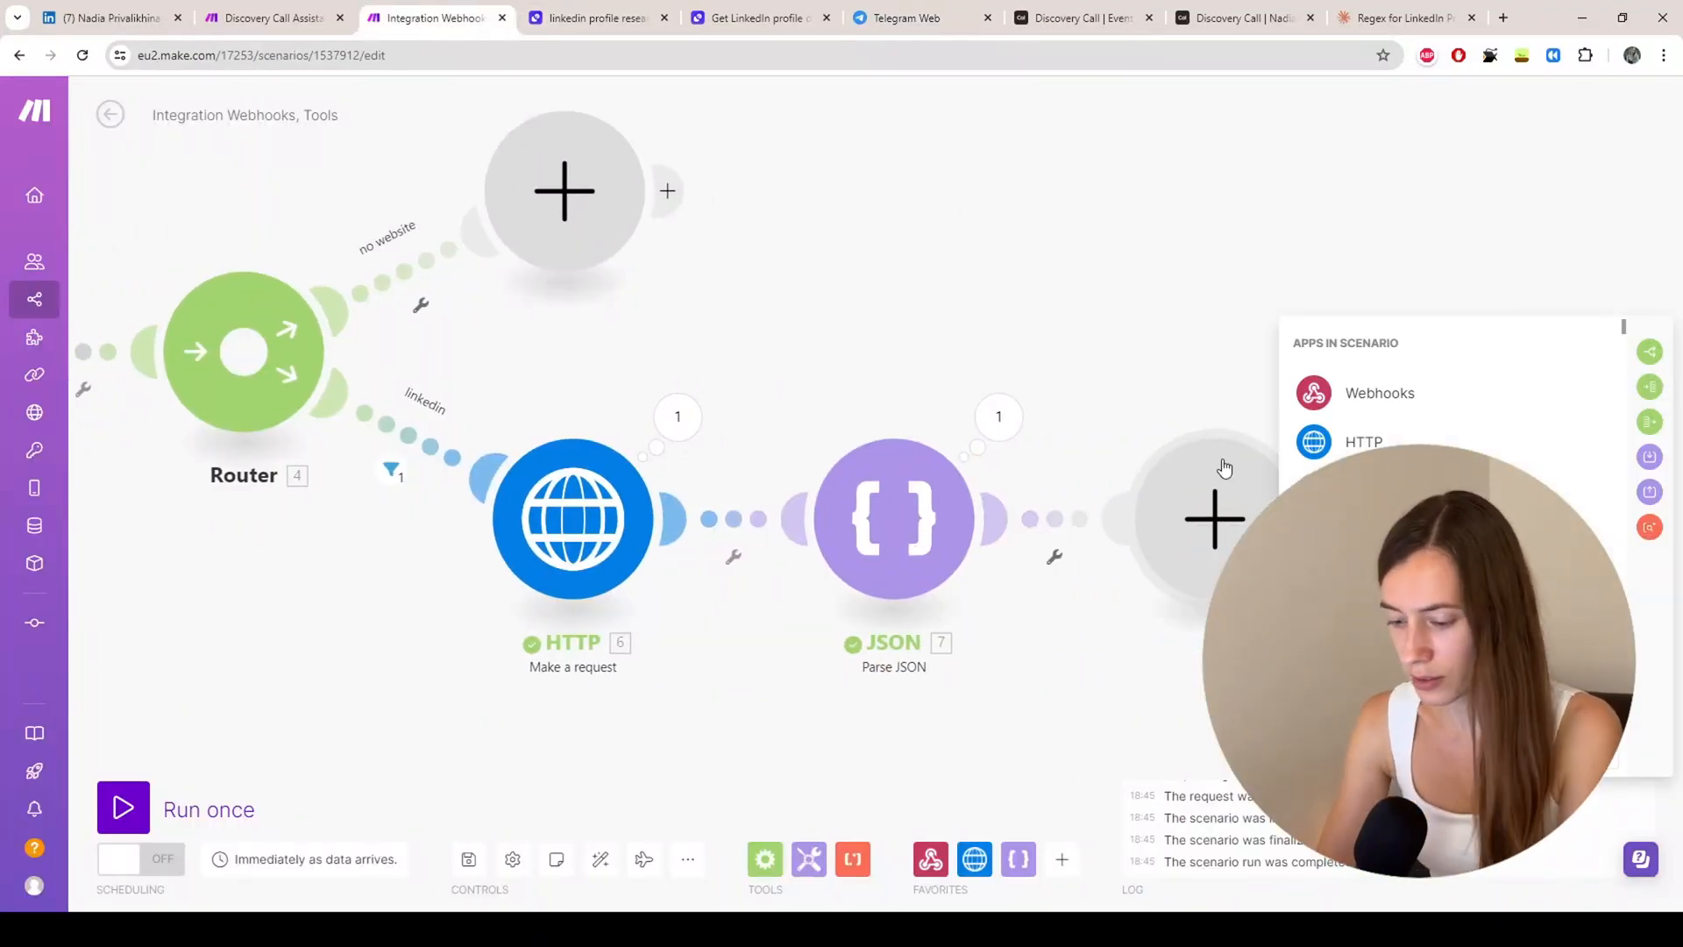
pyautogui.write('telegram')
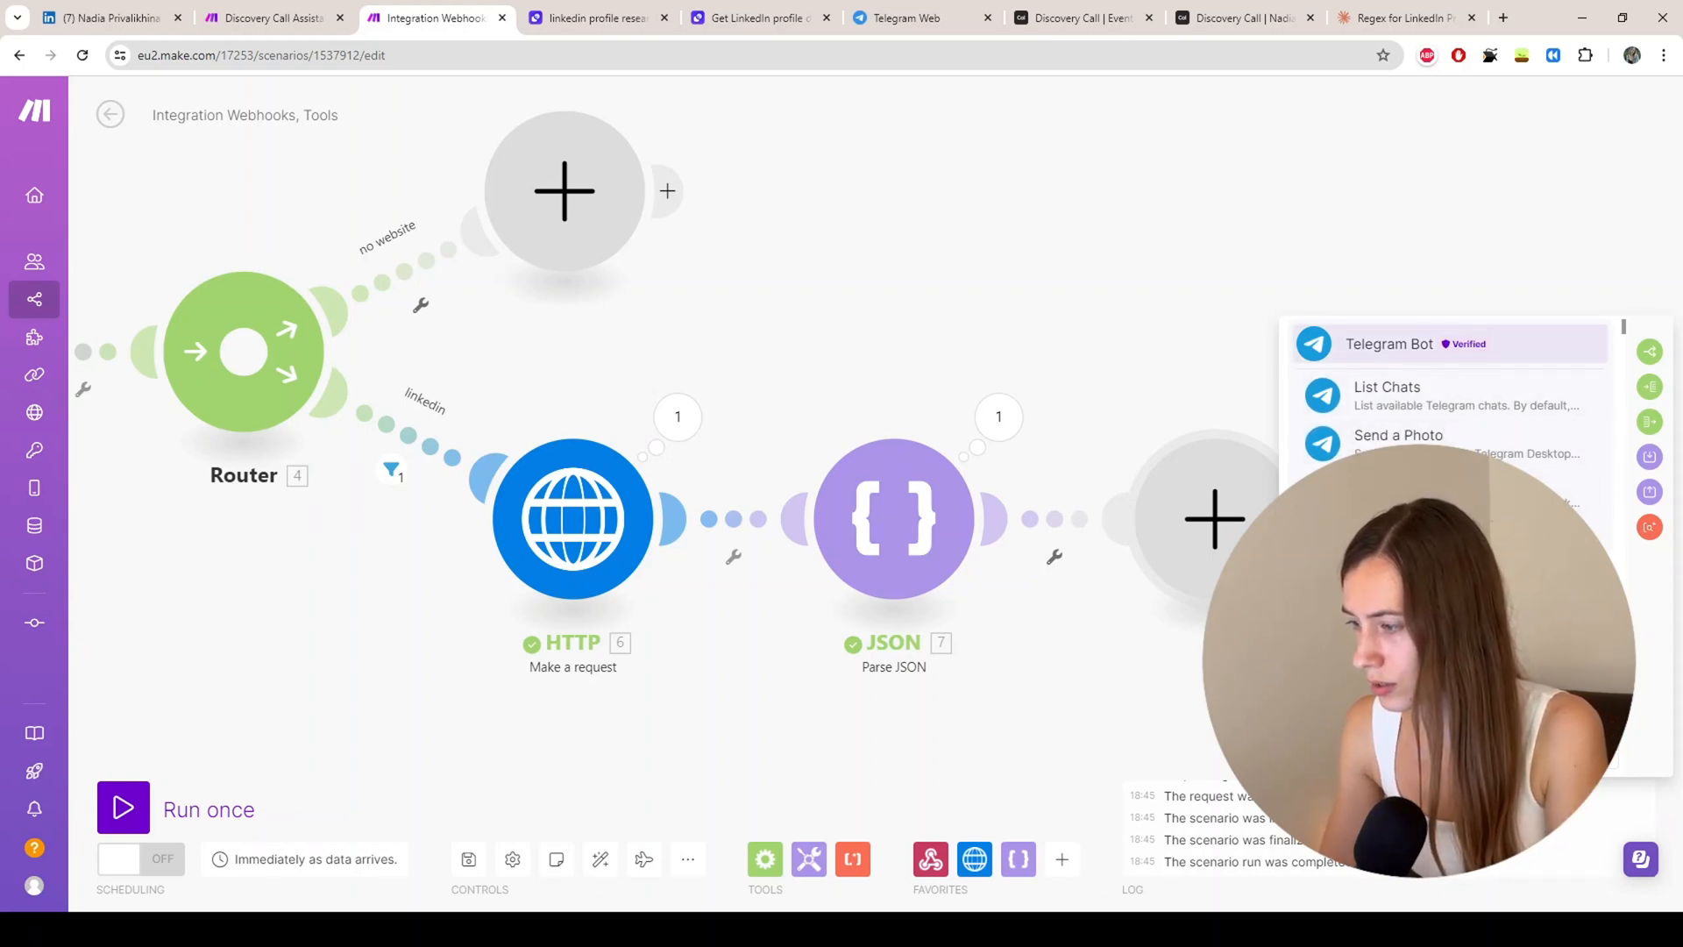
pyautogui.click(1364, 348)
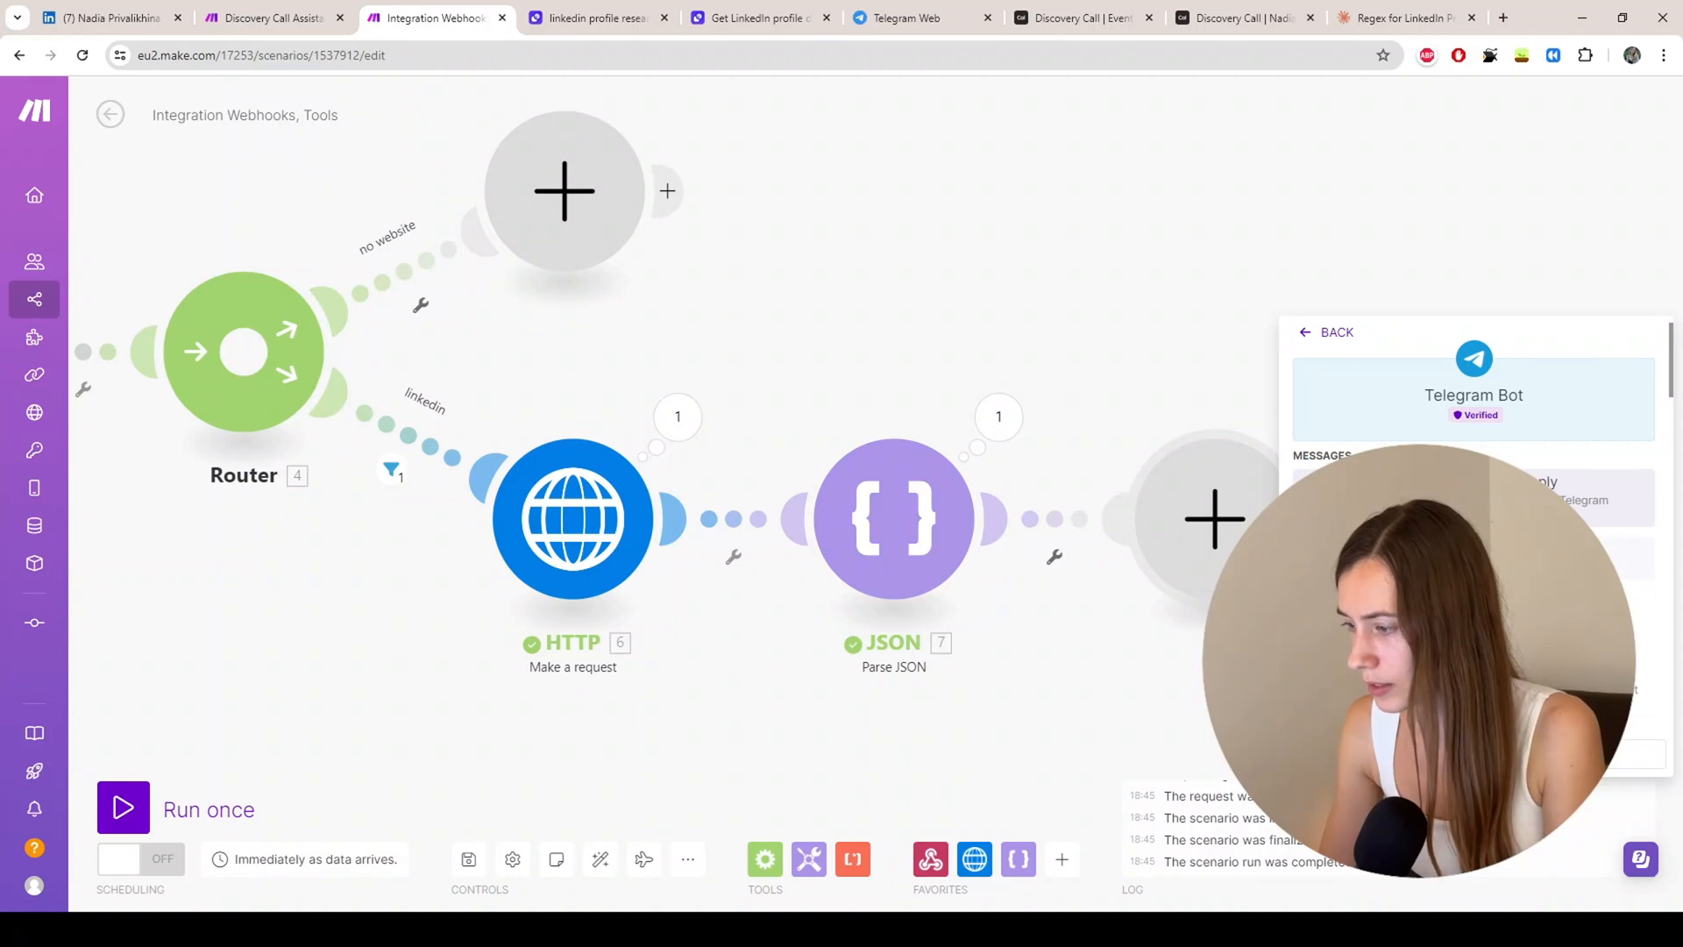
pyautogui.click(1473, 491)
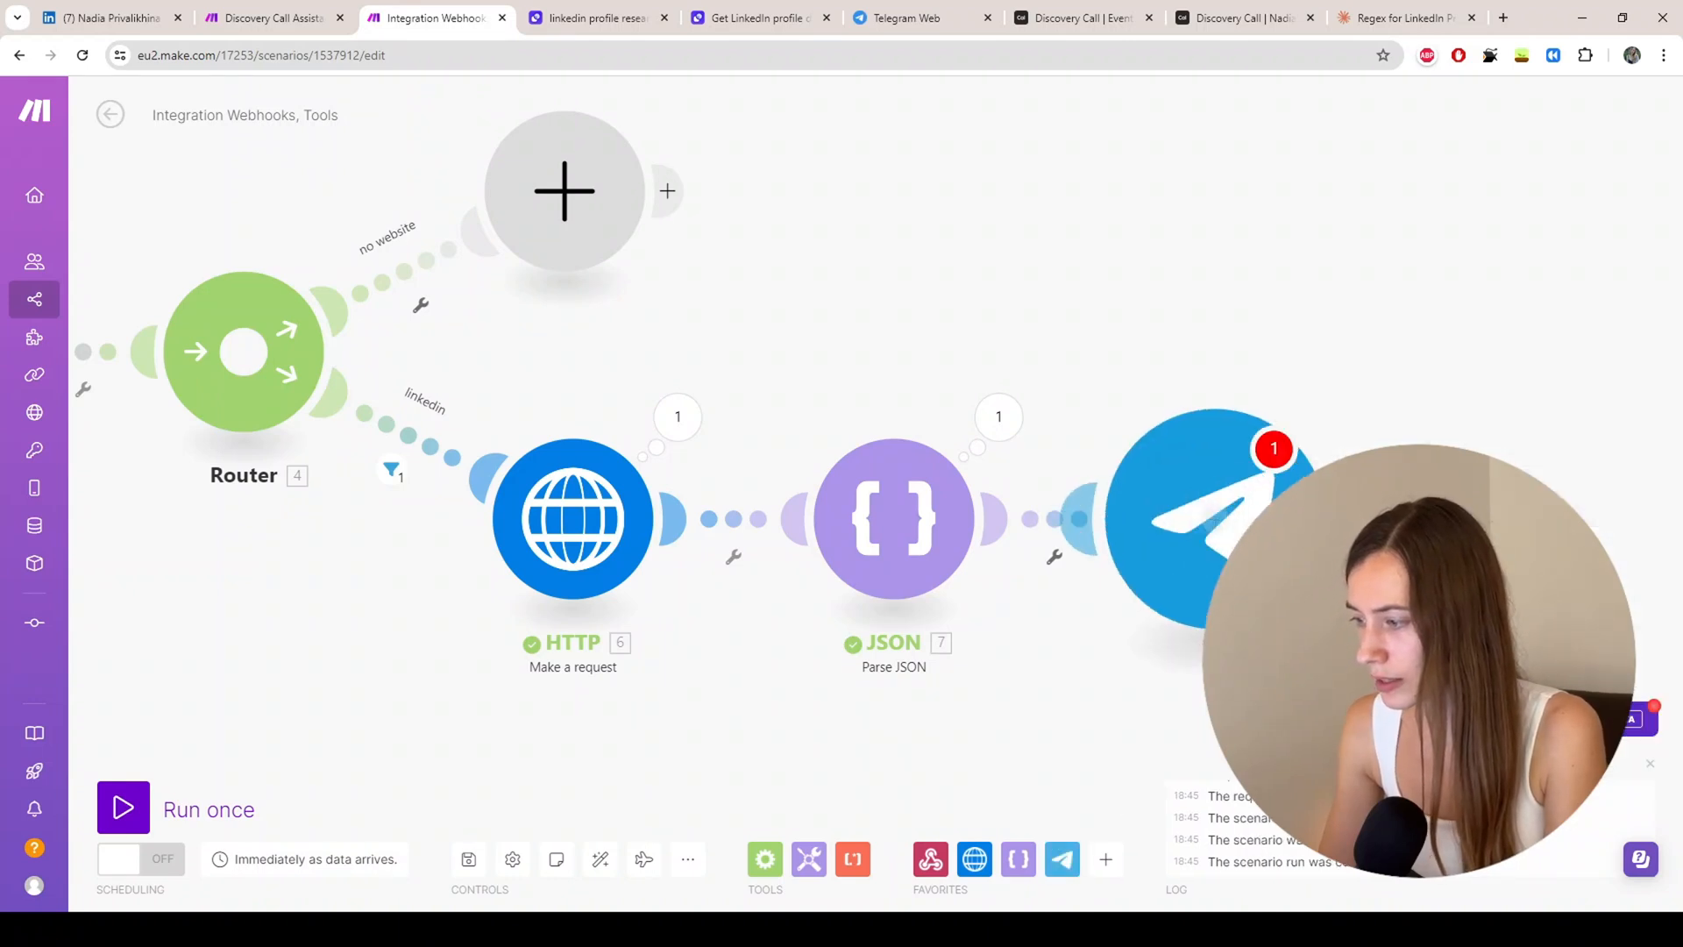
pyautogui.click(1398, 295)
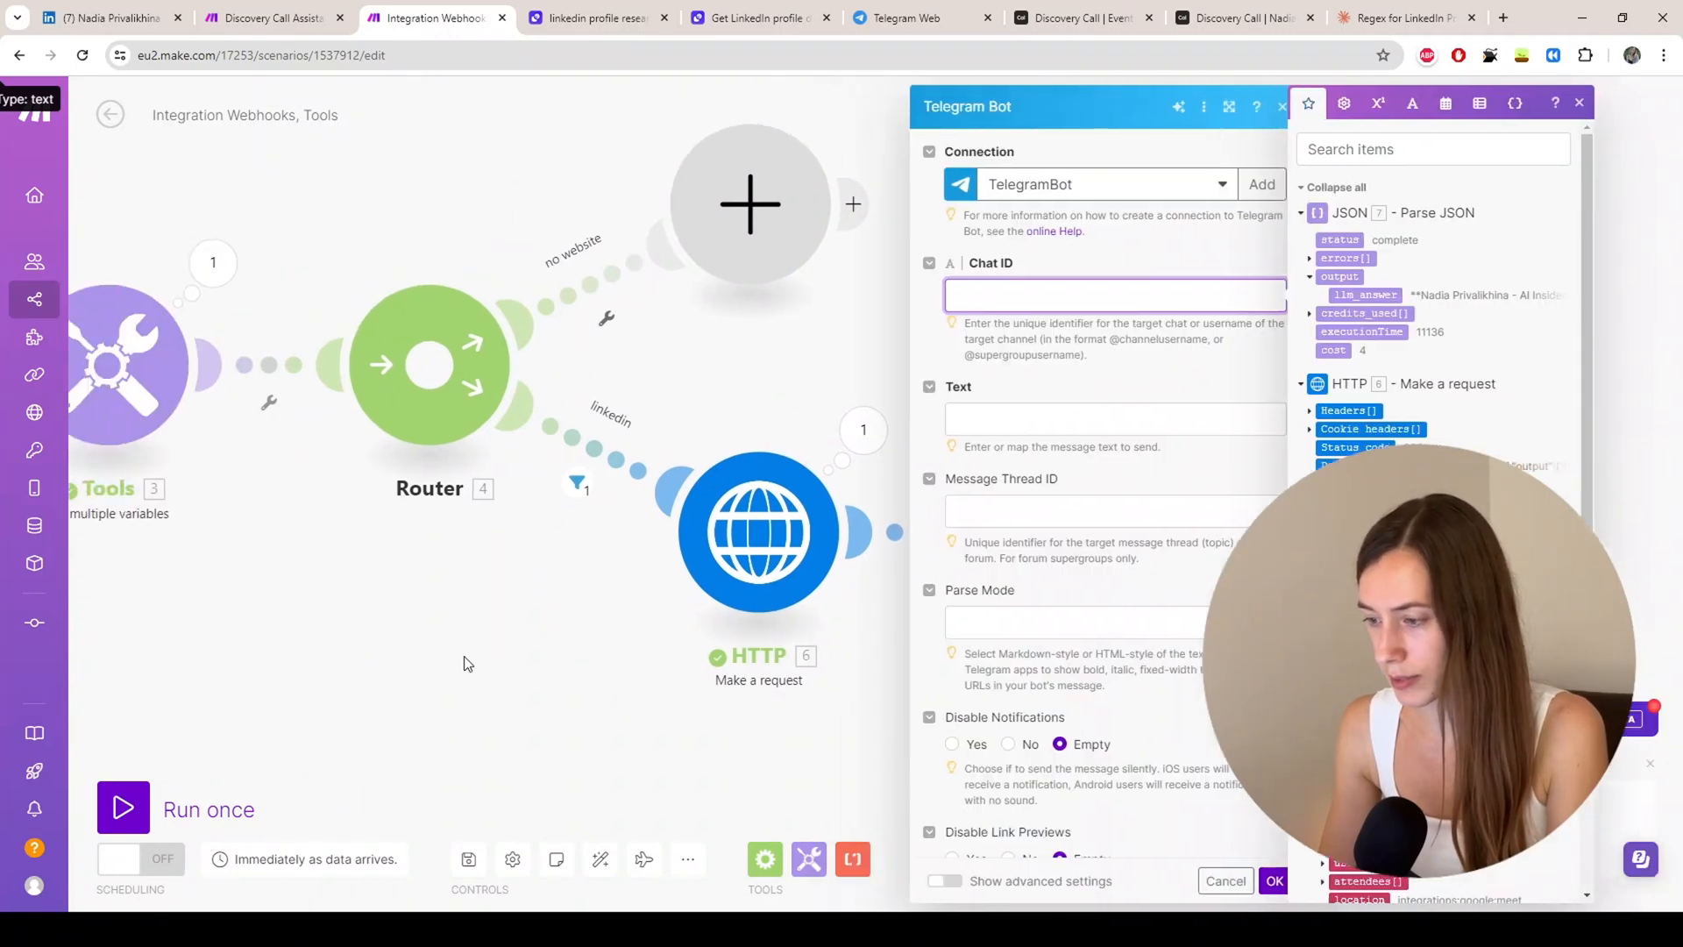
pyautogui.click(493, 629)
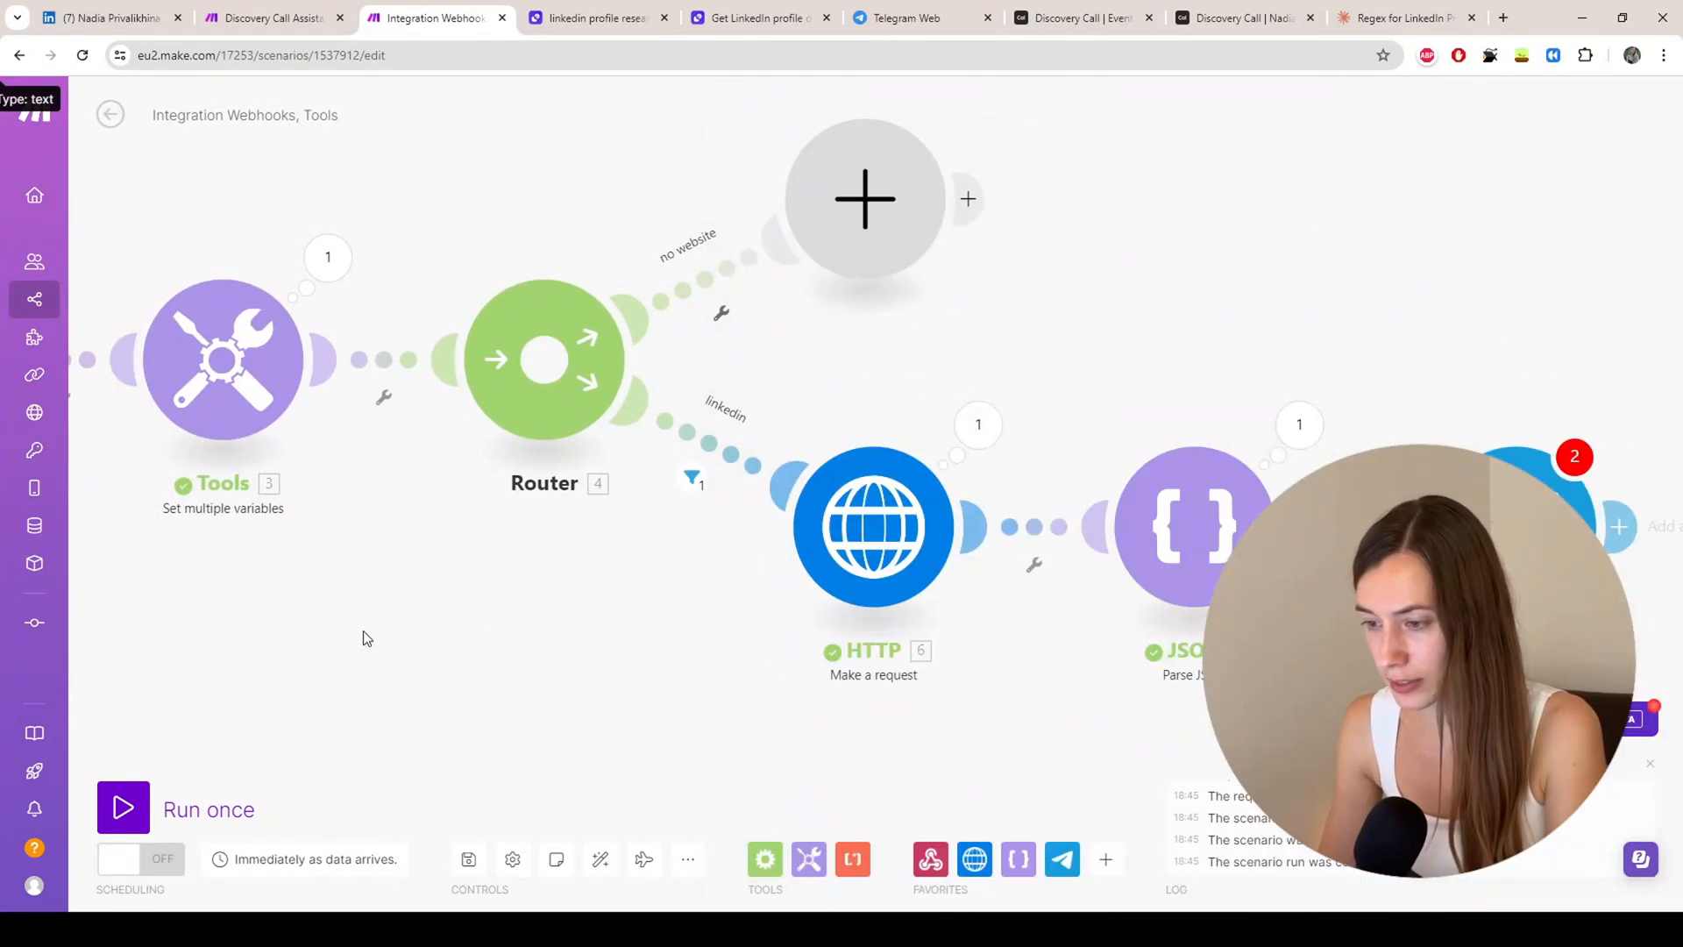
# Step: Save the scenario anyway despite the empty Chat ID and Text warnings
pyautogui.moveTo(61, 139)
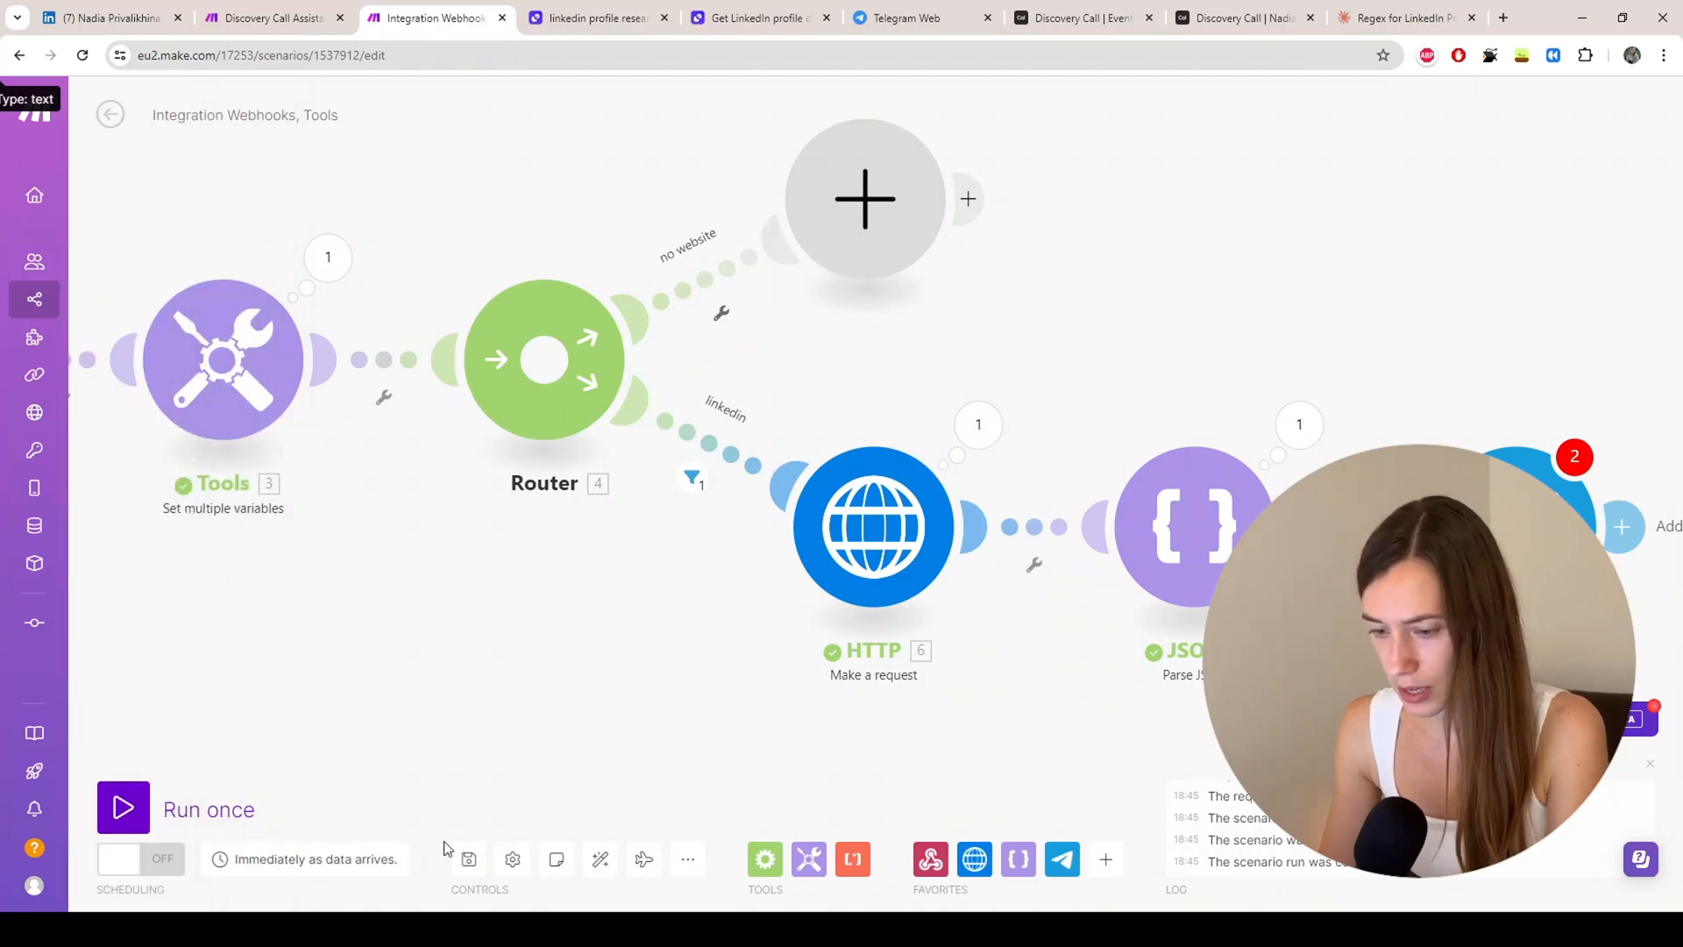
pyautogui.click(470, 860)
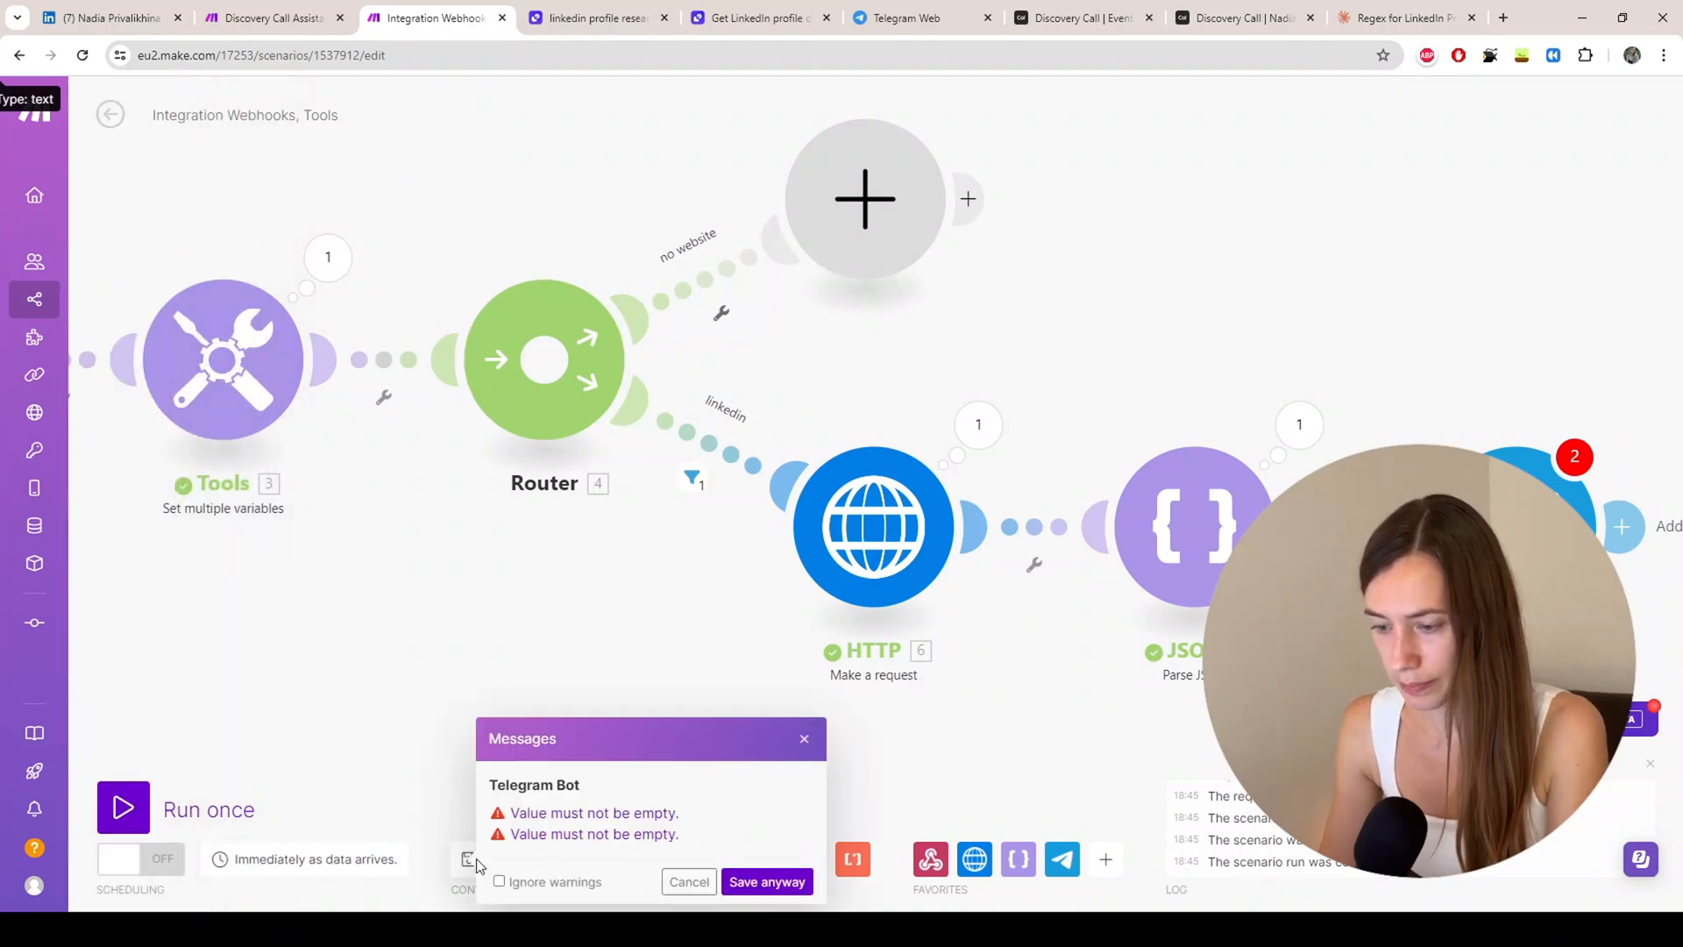
pyautogui.click(767, 881)
# Step: Open the Integration Telegram Bot scenario from the Scenarios list for editing
pyautogui.moveTo(48, 229)
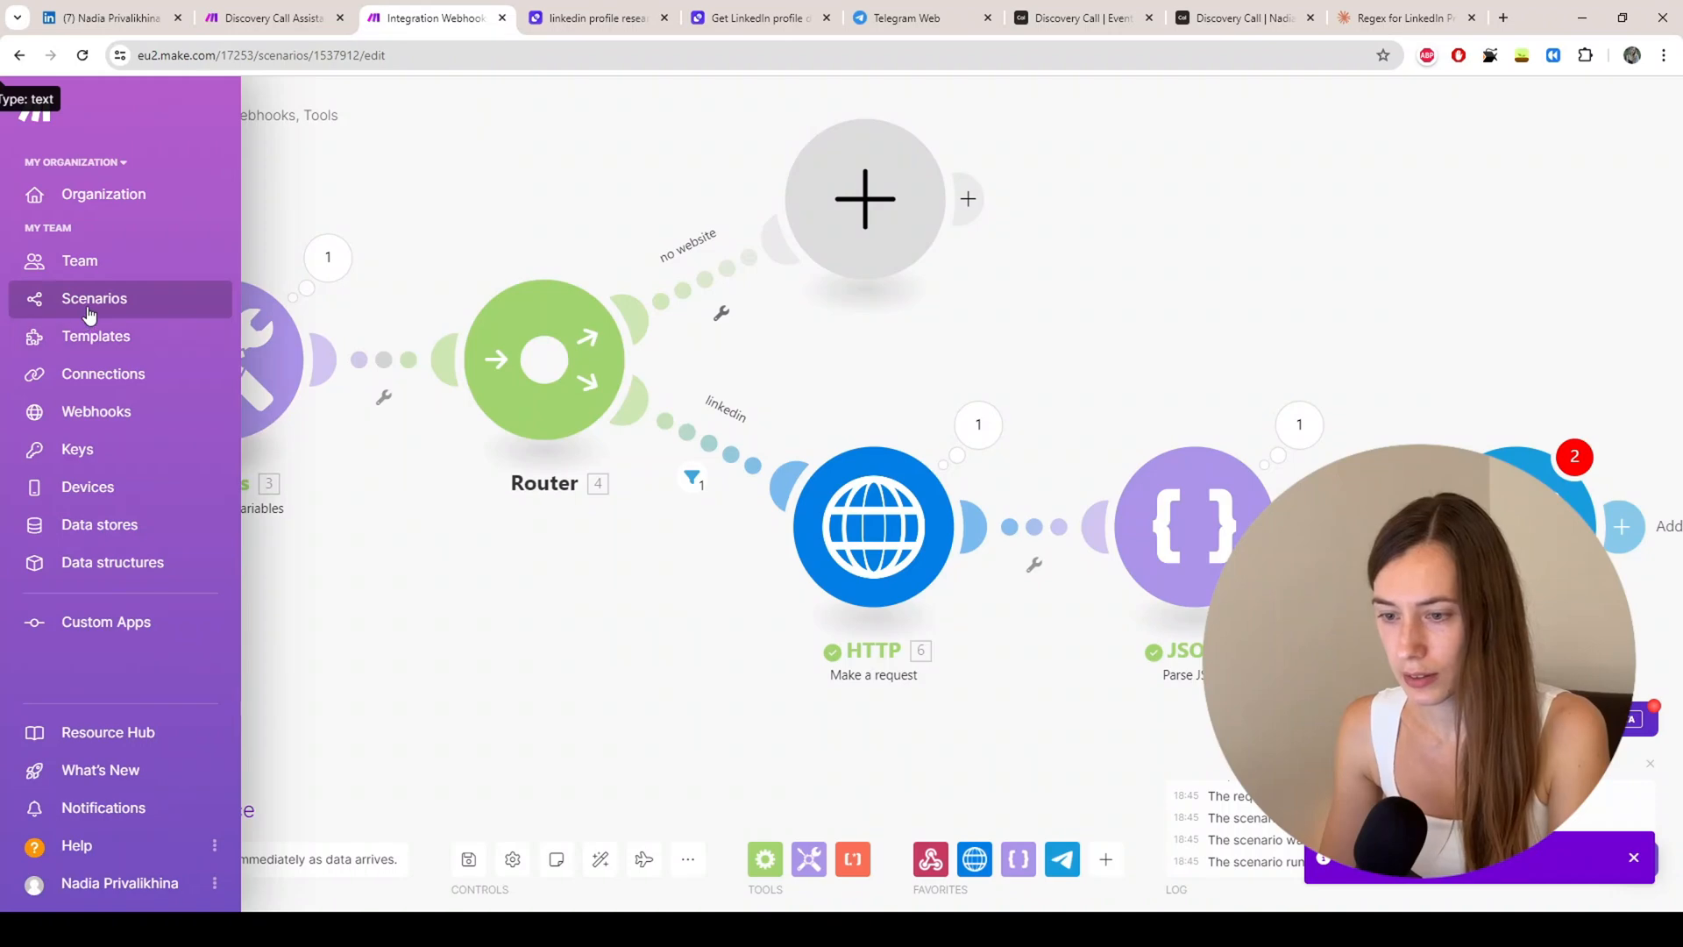
pyautogui.click(89, 309)
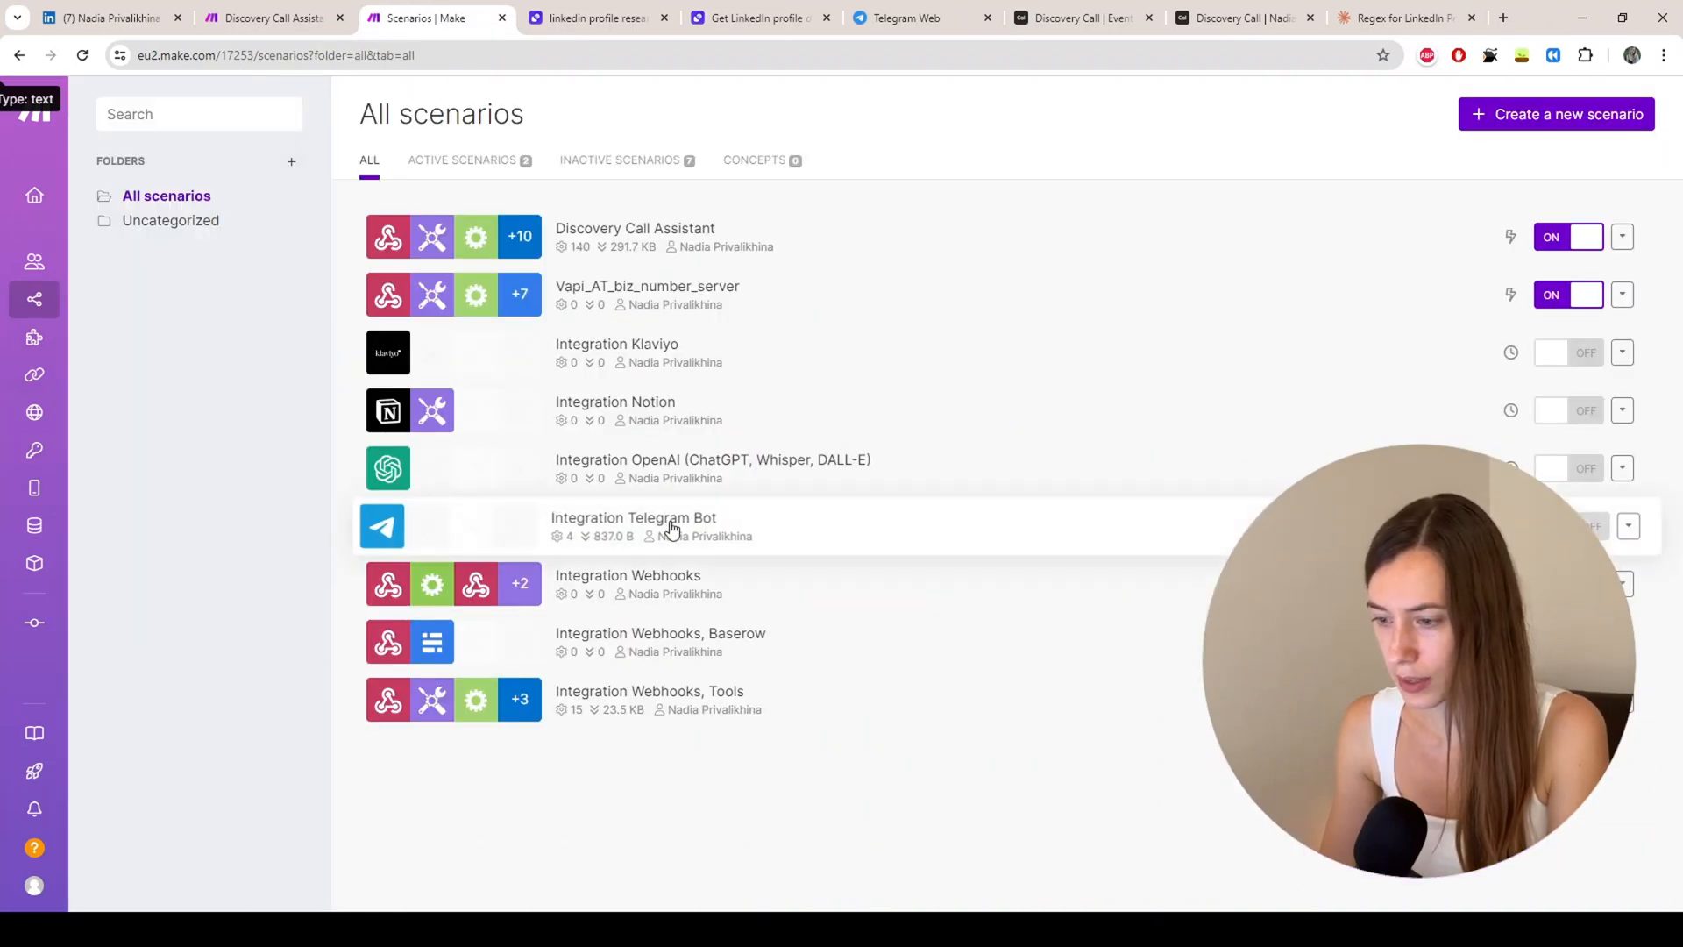
pyautogui.click(672, 527)
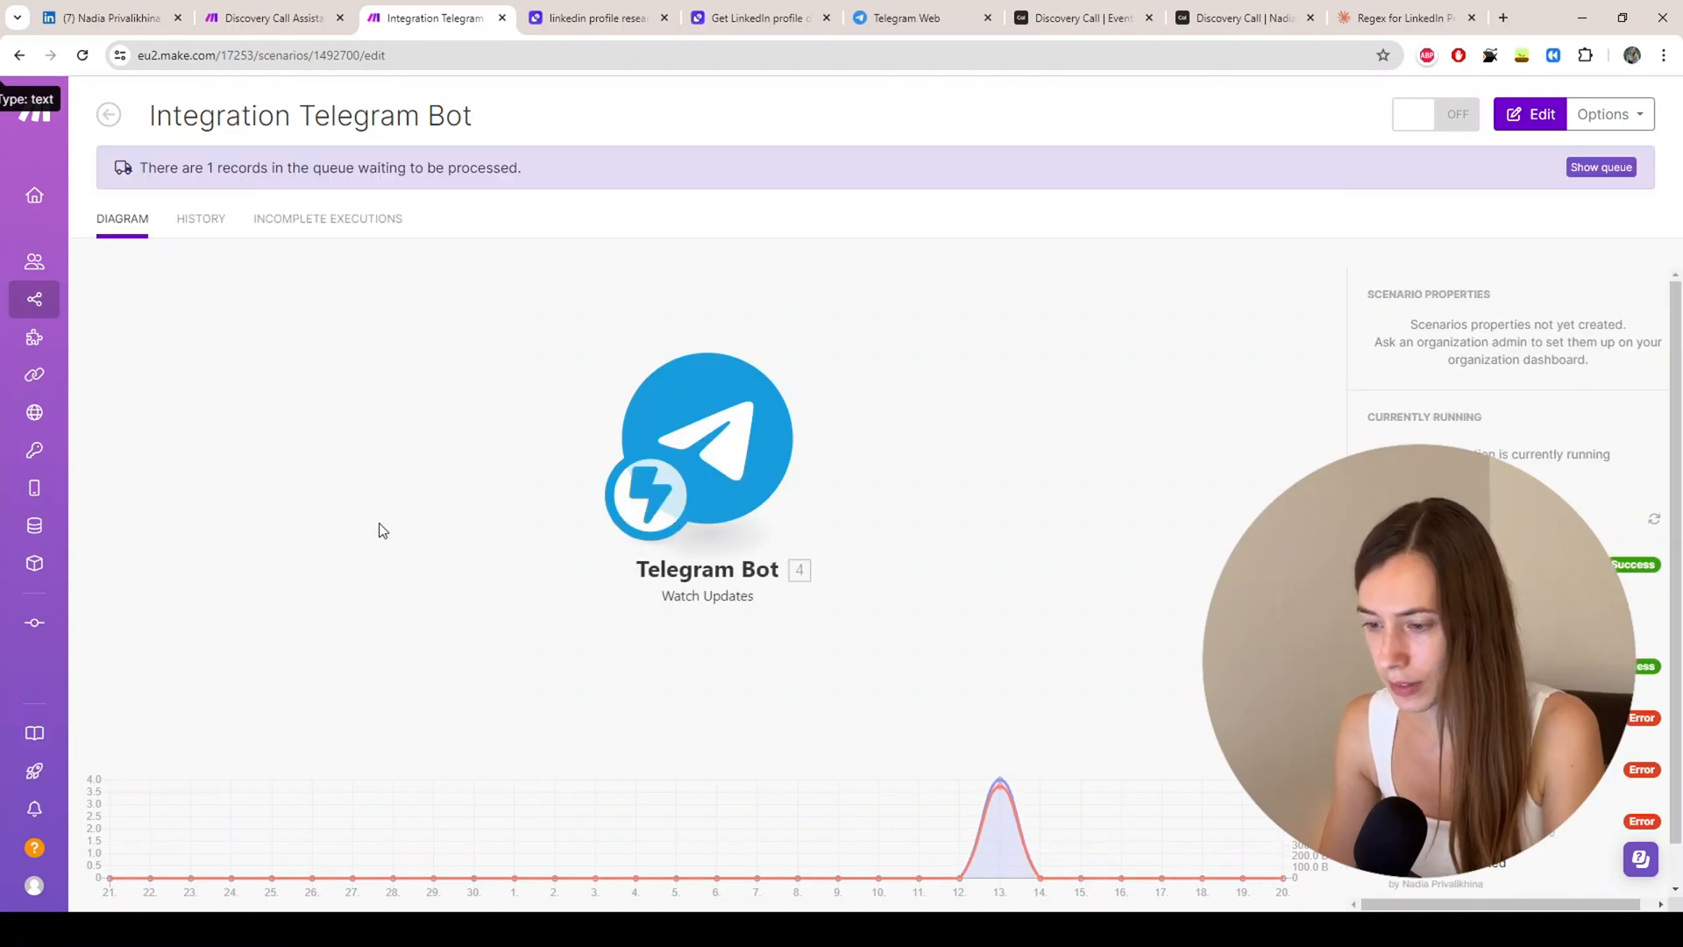
pyautogui.click(713, 412)
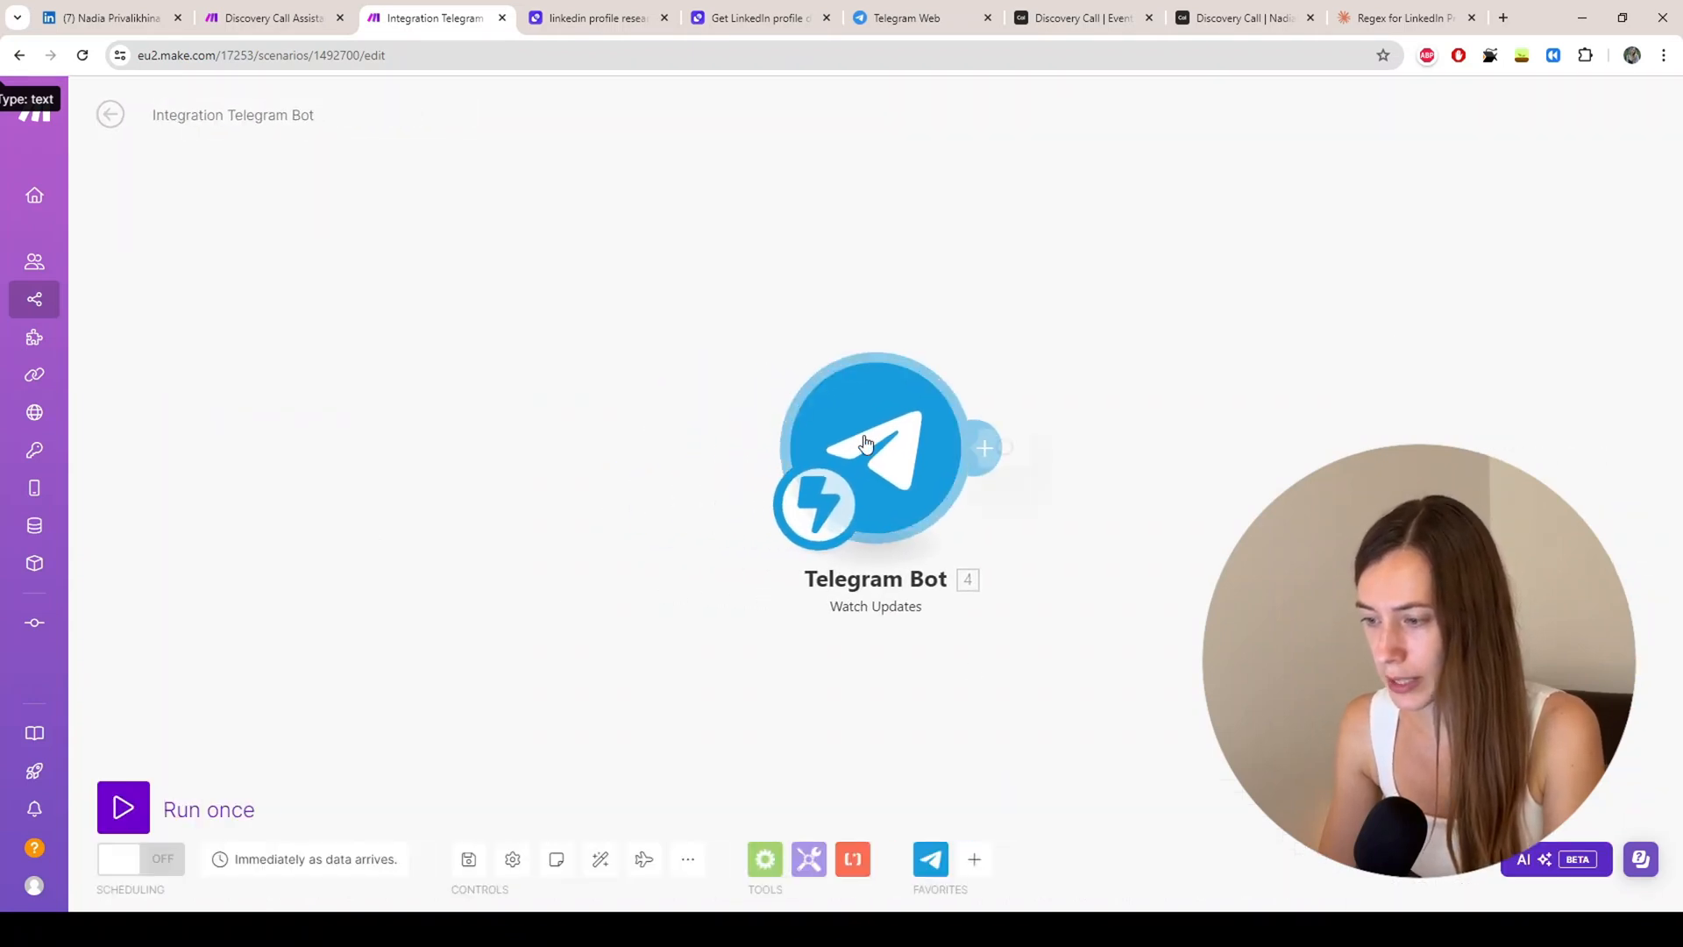
# Step: Run it once waiting for new data, then go to Telegram Web's Updates chat
pyautogui.click(812, 455)
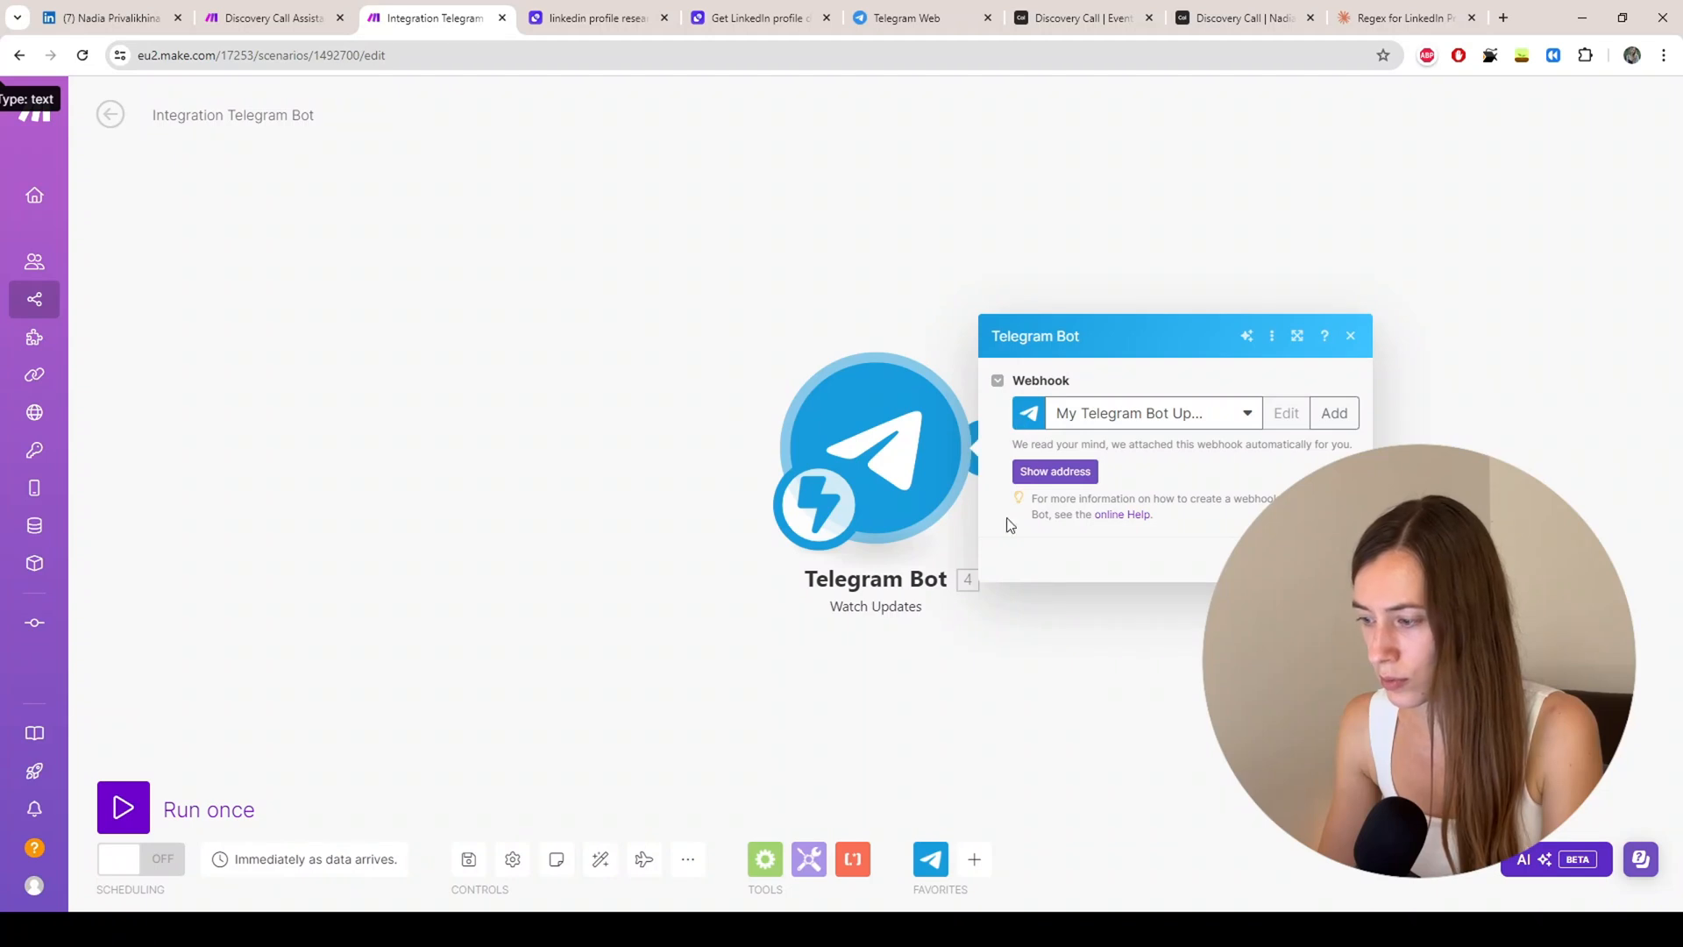
pyautogui.click(132, 805)
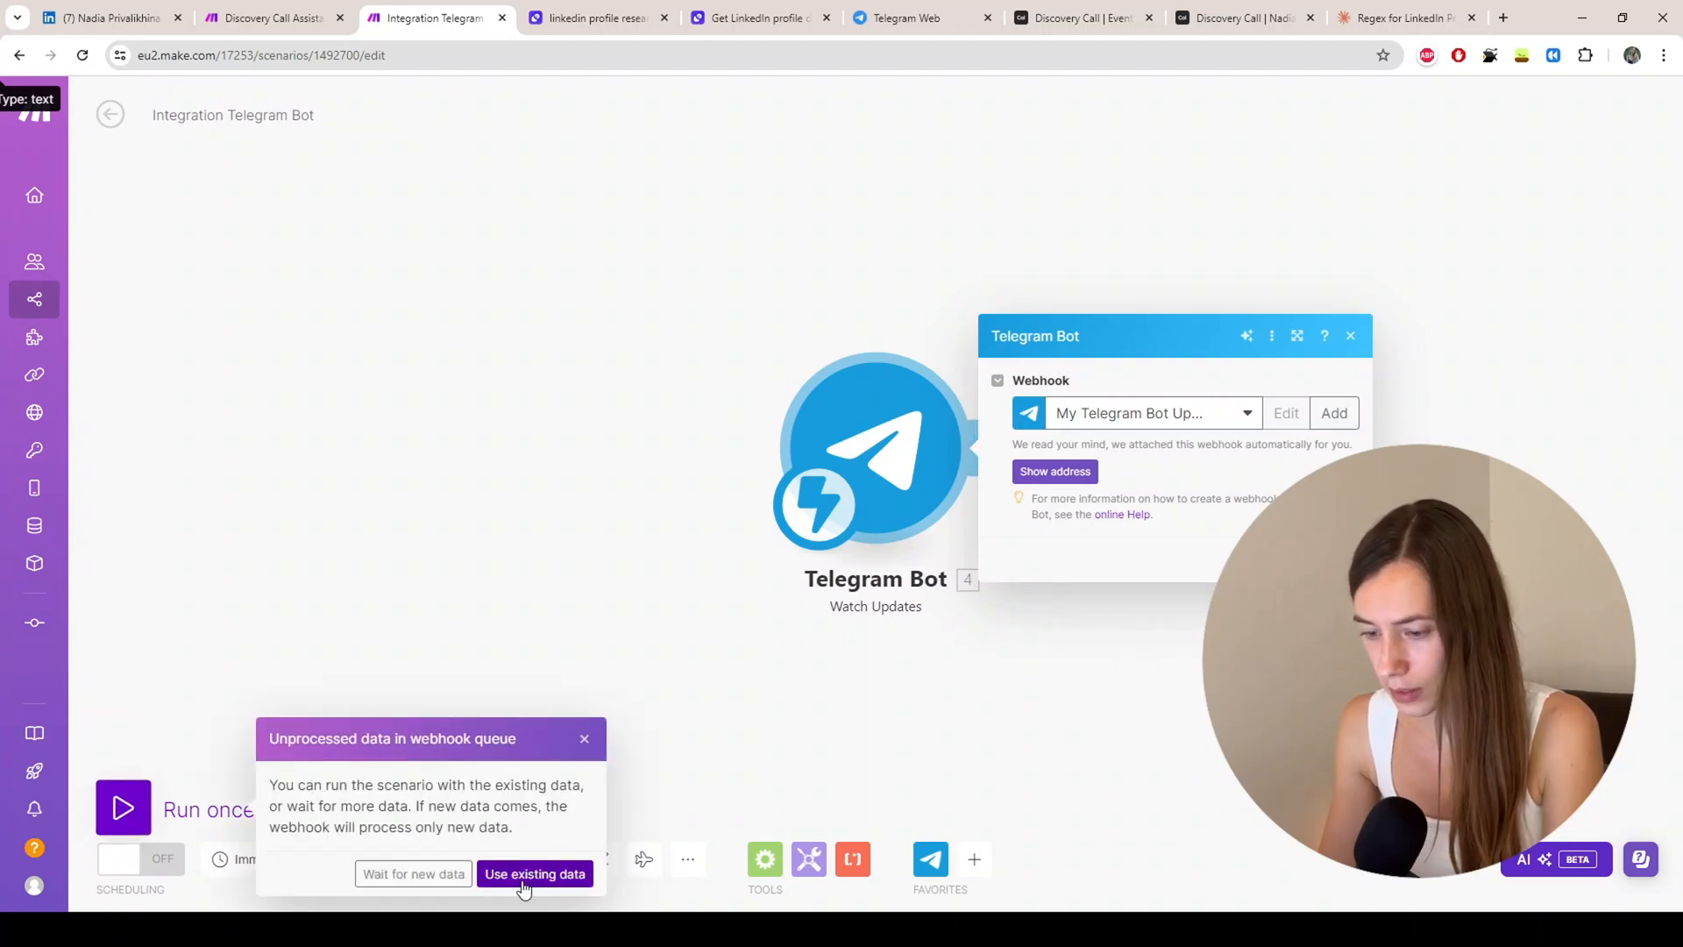
pyautogui.click(412, 874)
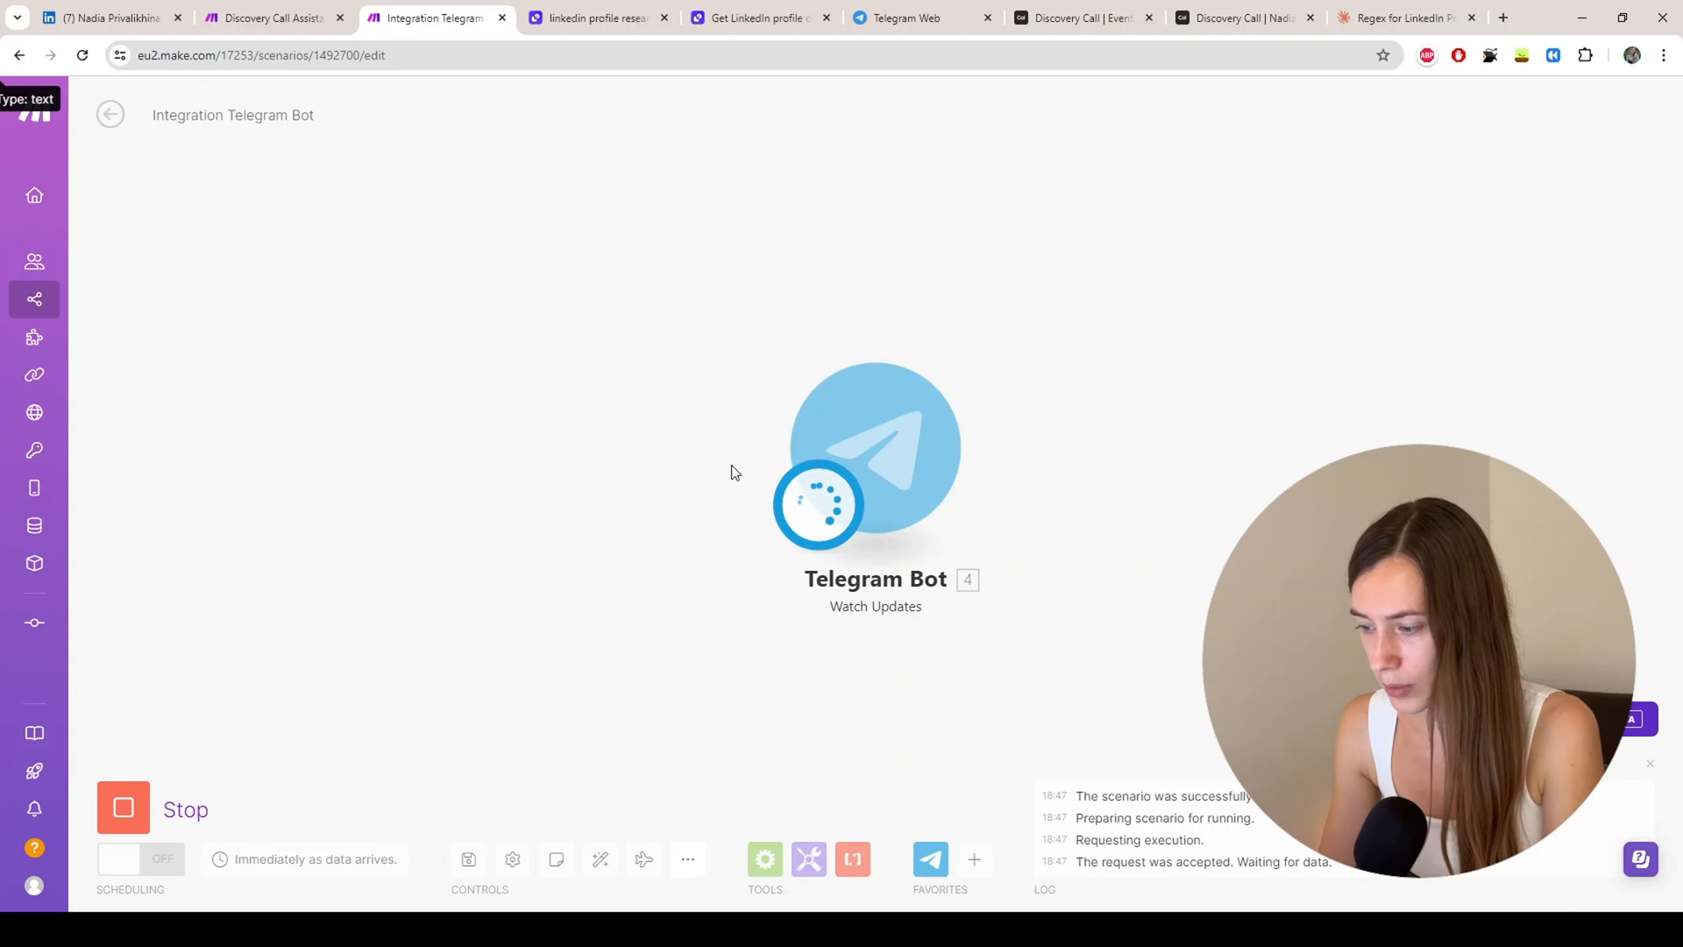
pyautogui.click(887, 21)
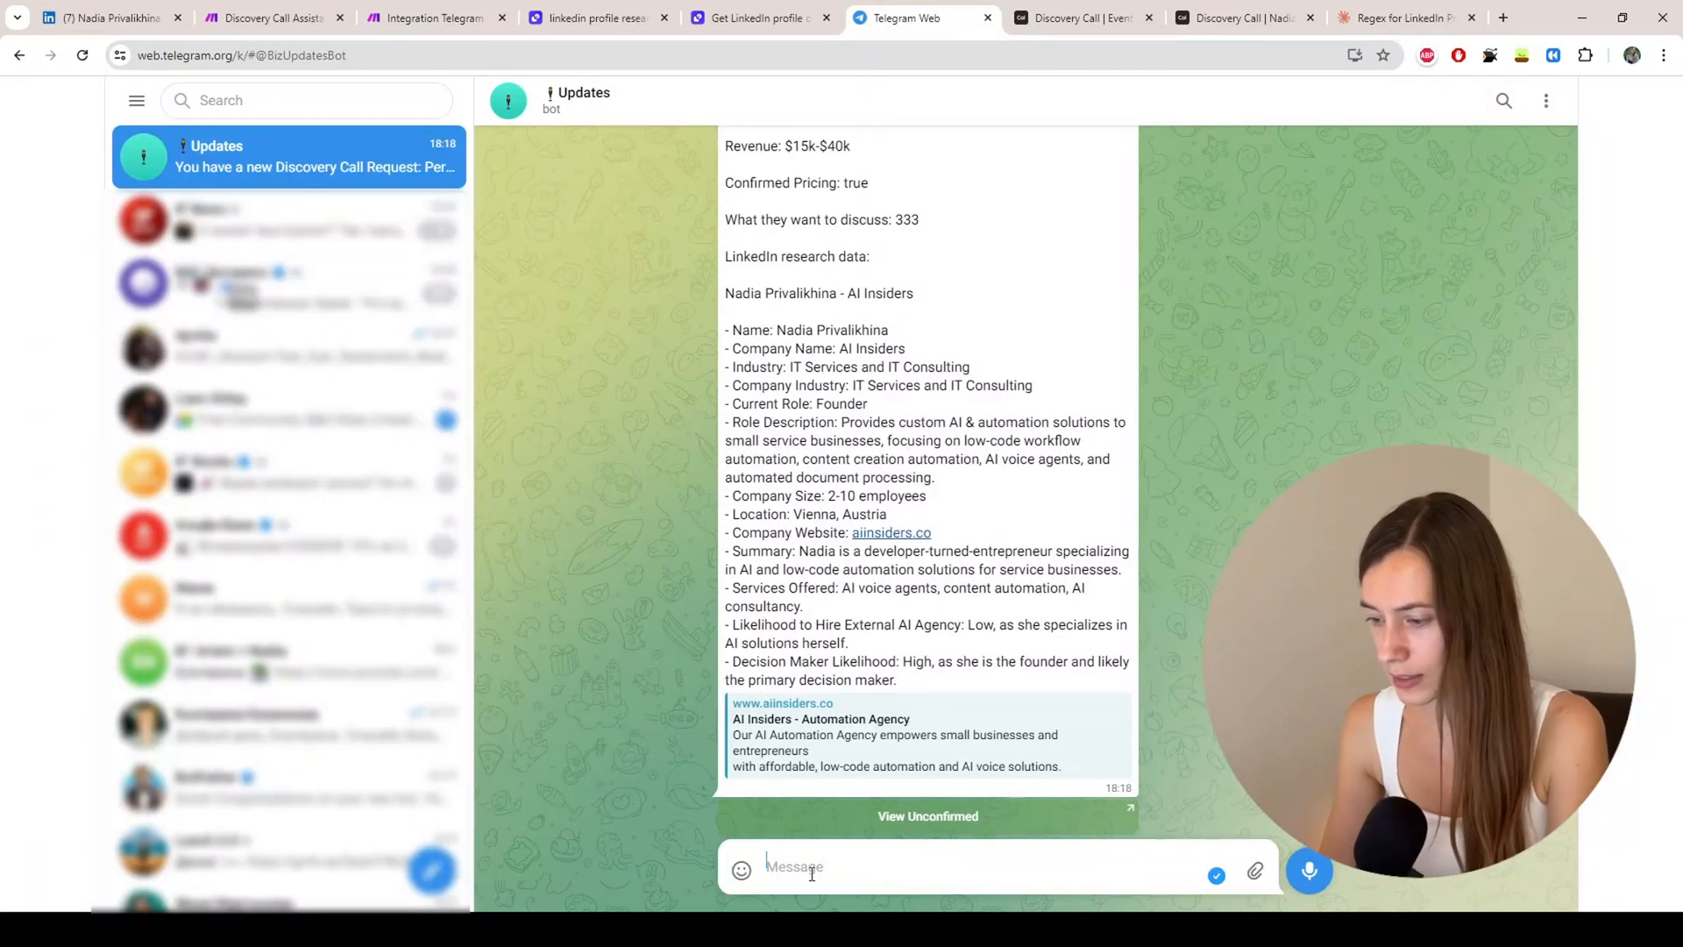
# Step: Send 'test' to the Updates bot and return to the Integration Telegram Bot scenario
pyautogui.write('test')
pyautogui.press('Return')
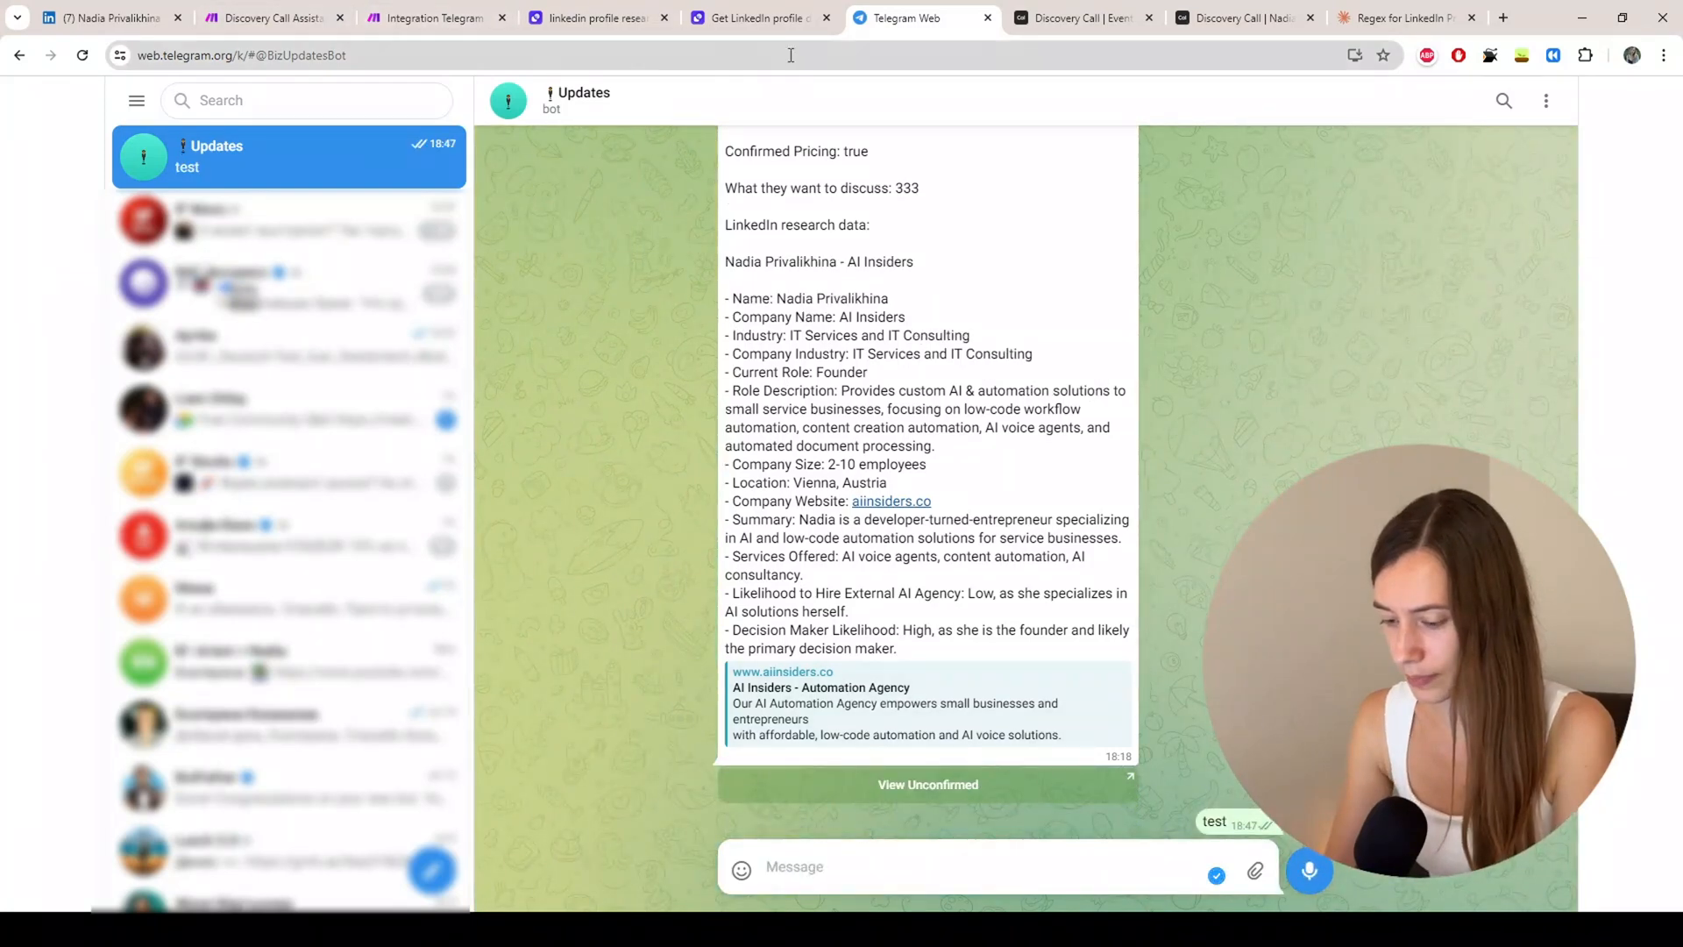
pyautogui.click(298, 29)
pyautogui.click(425, 21)
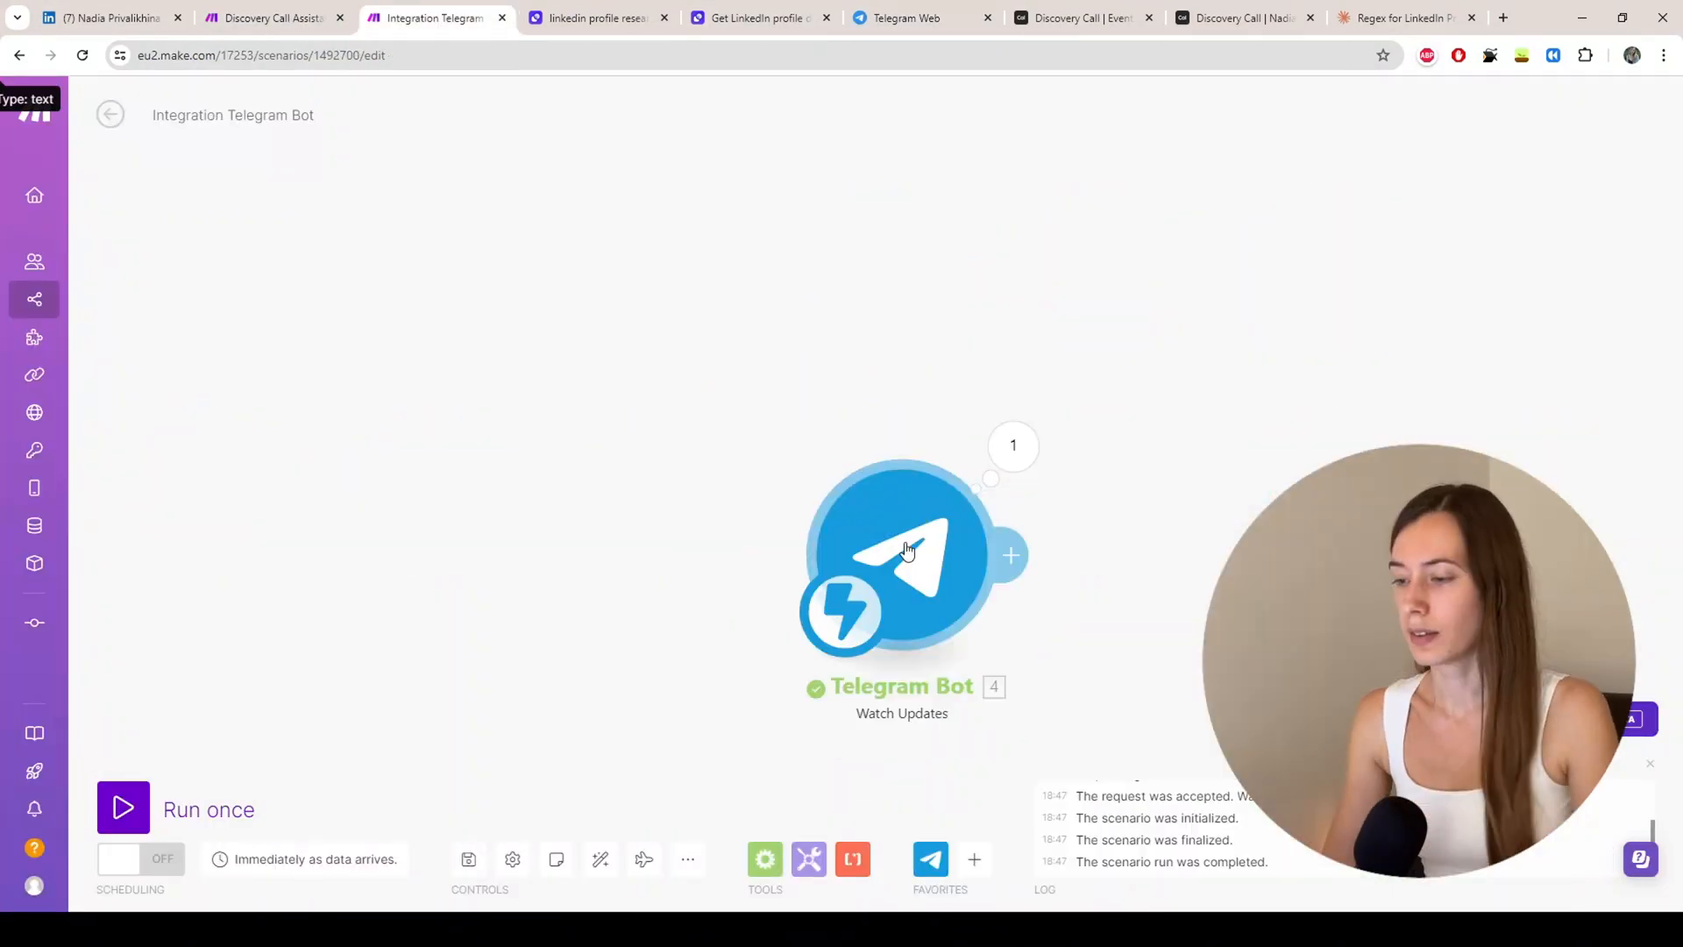
# Step: Select the chat ID in the Telegram trigger's received bundle, then go to the scenario overview
pyautogui.click(1014, 447)
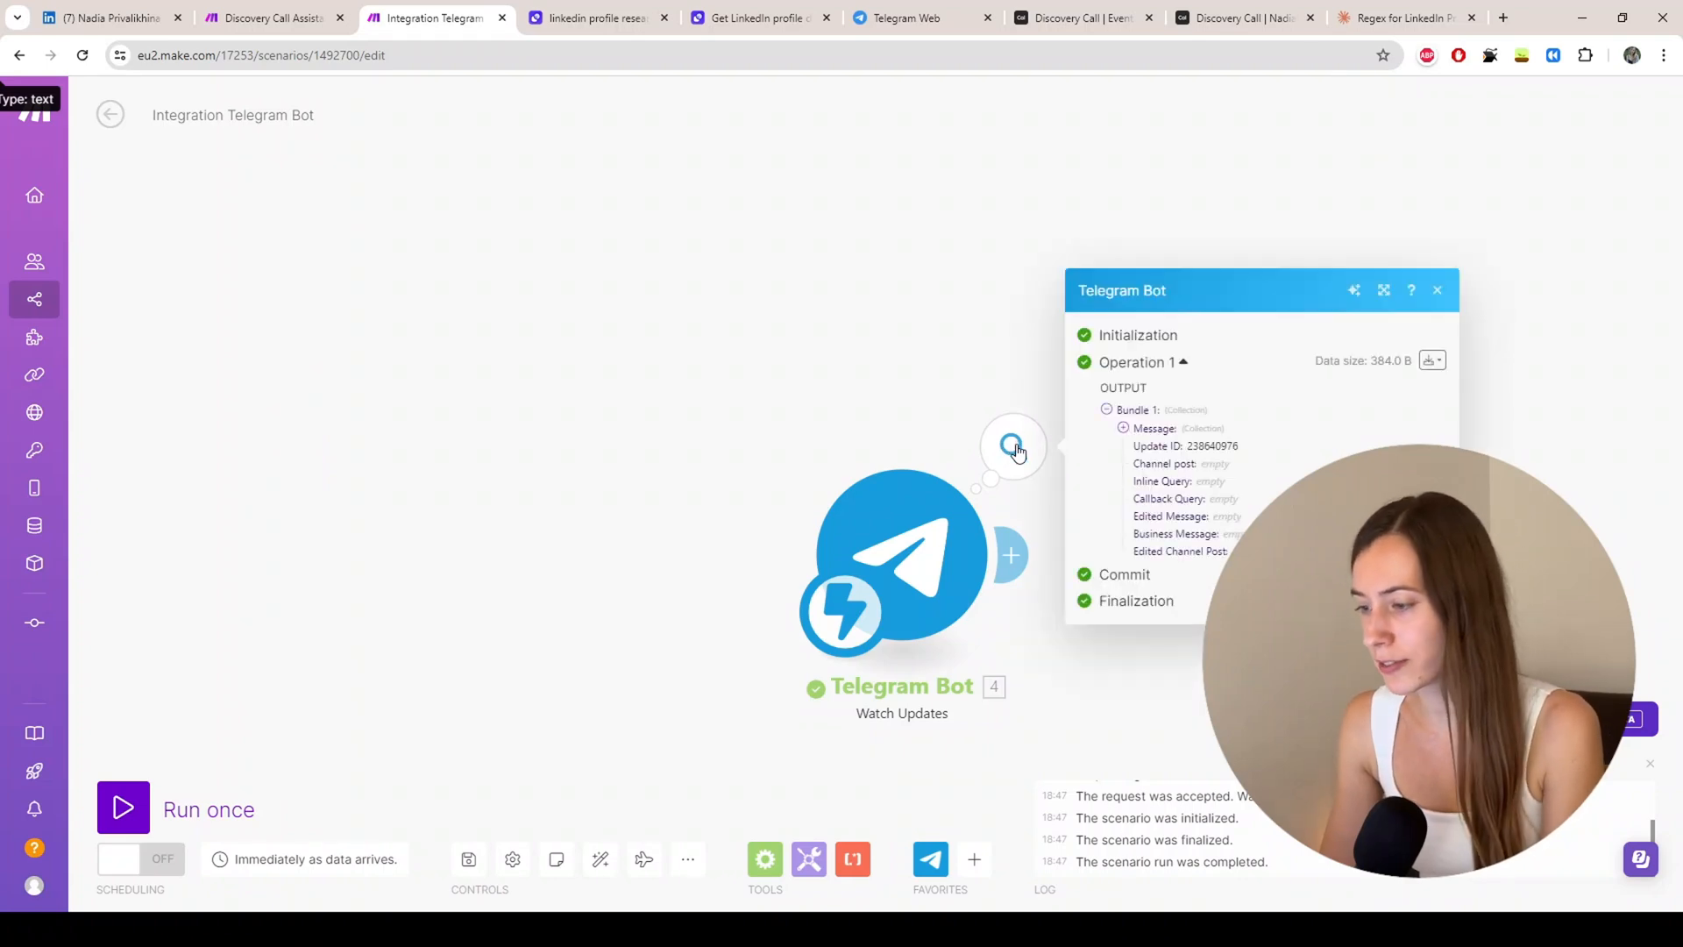
pyautogui.click(1123, 428)
pyautogui.click(1140, 428)
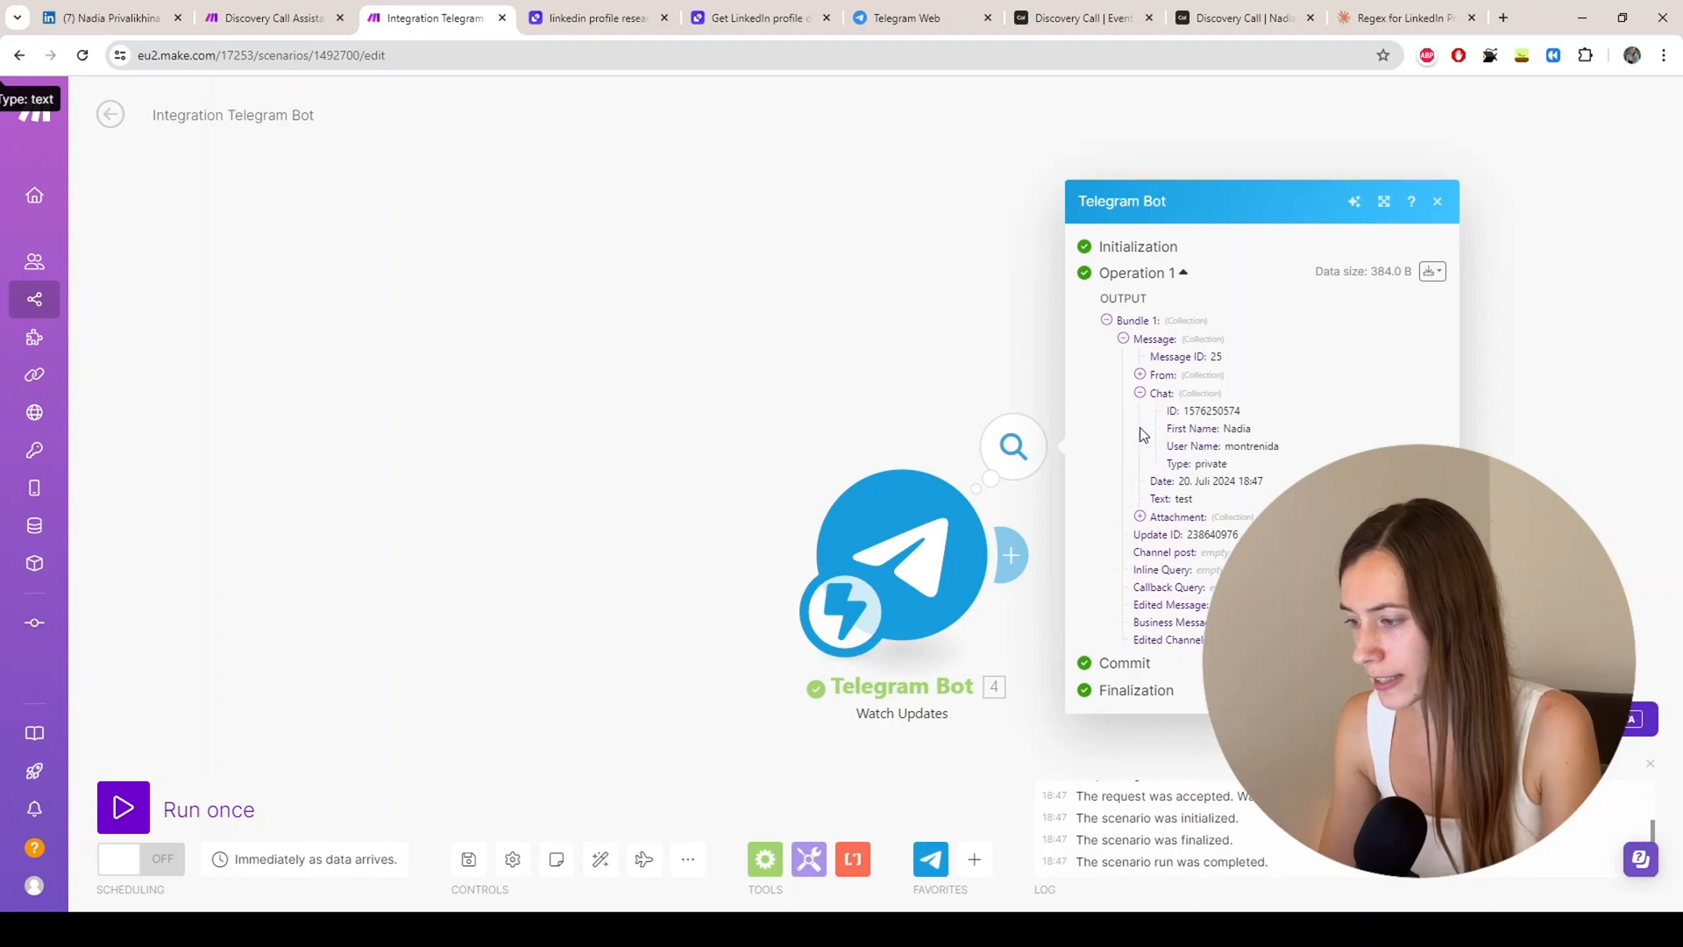
pyautogui.moveTo(1185, 410); pyautogui.dragTo(1267, 414)
pyautogui.hotkey('ctrl', 'c')
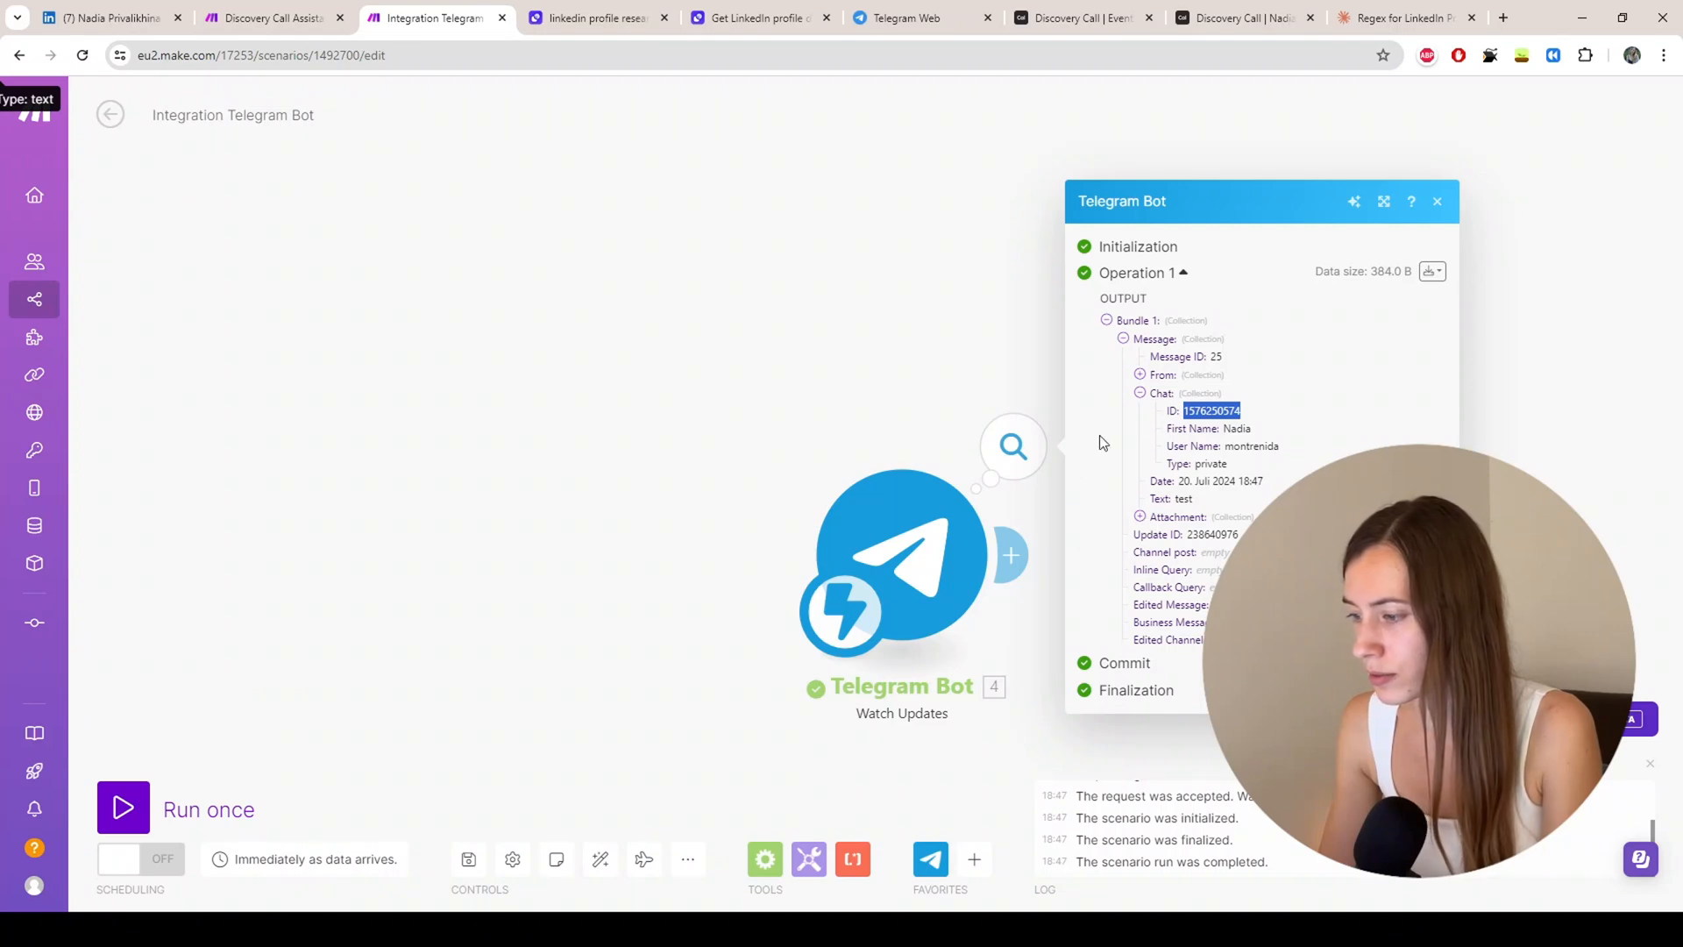
pyautogui.click(270, 351)
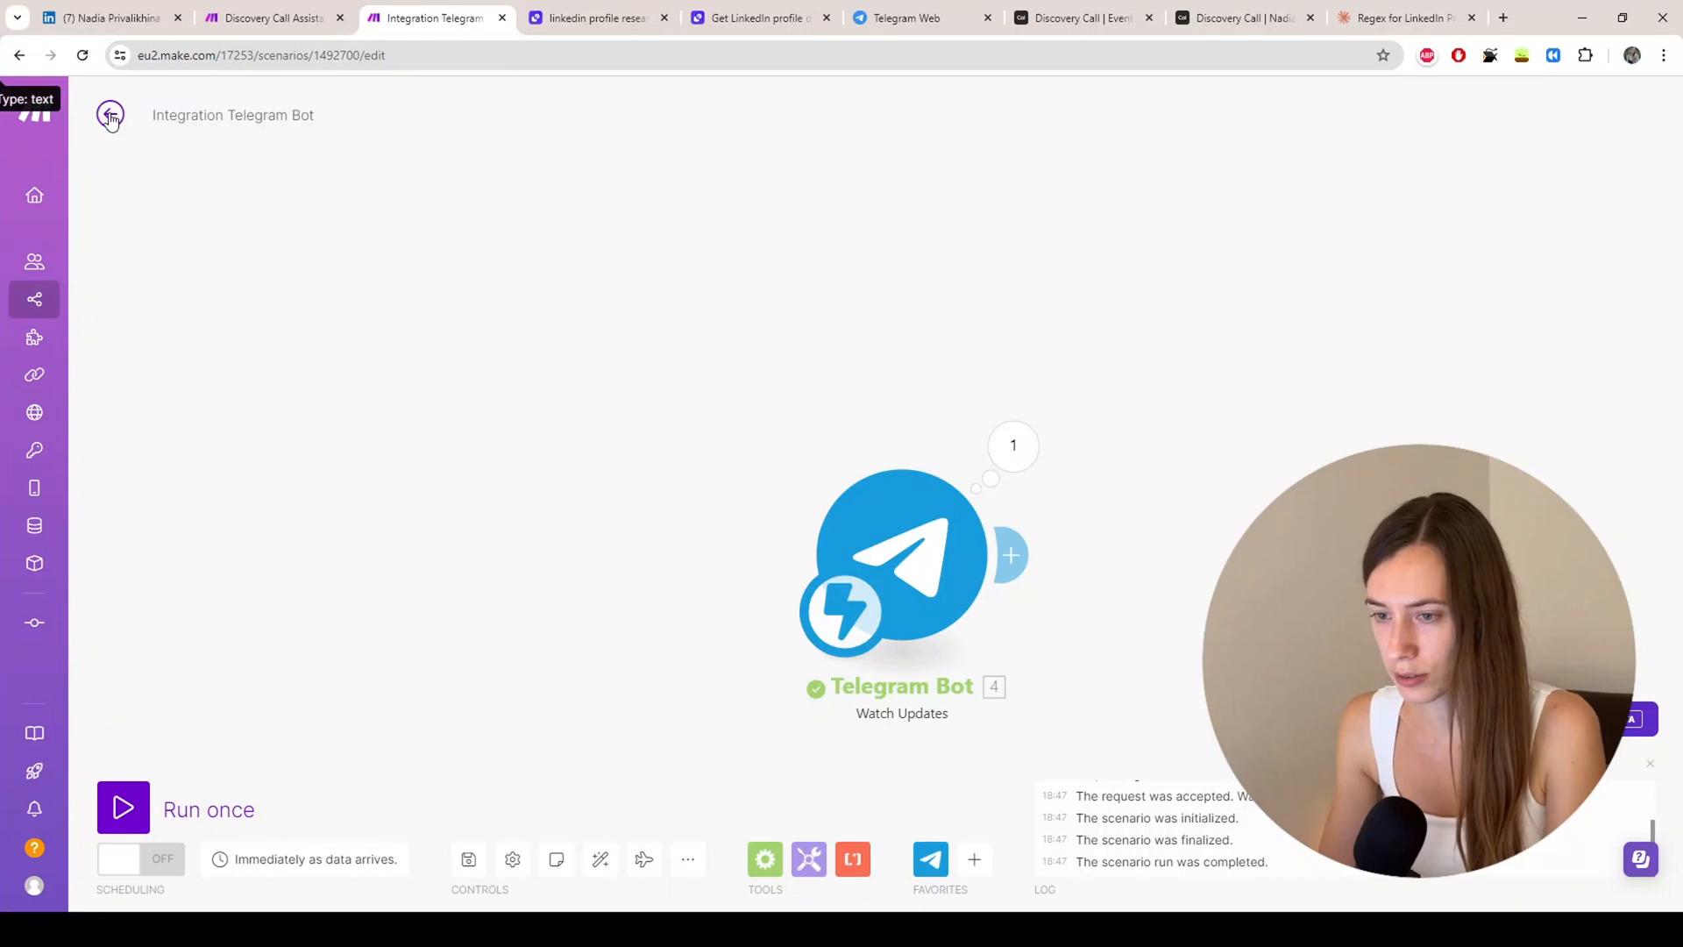
pyautogui.click(111, 117)
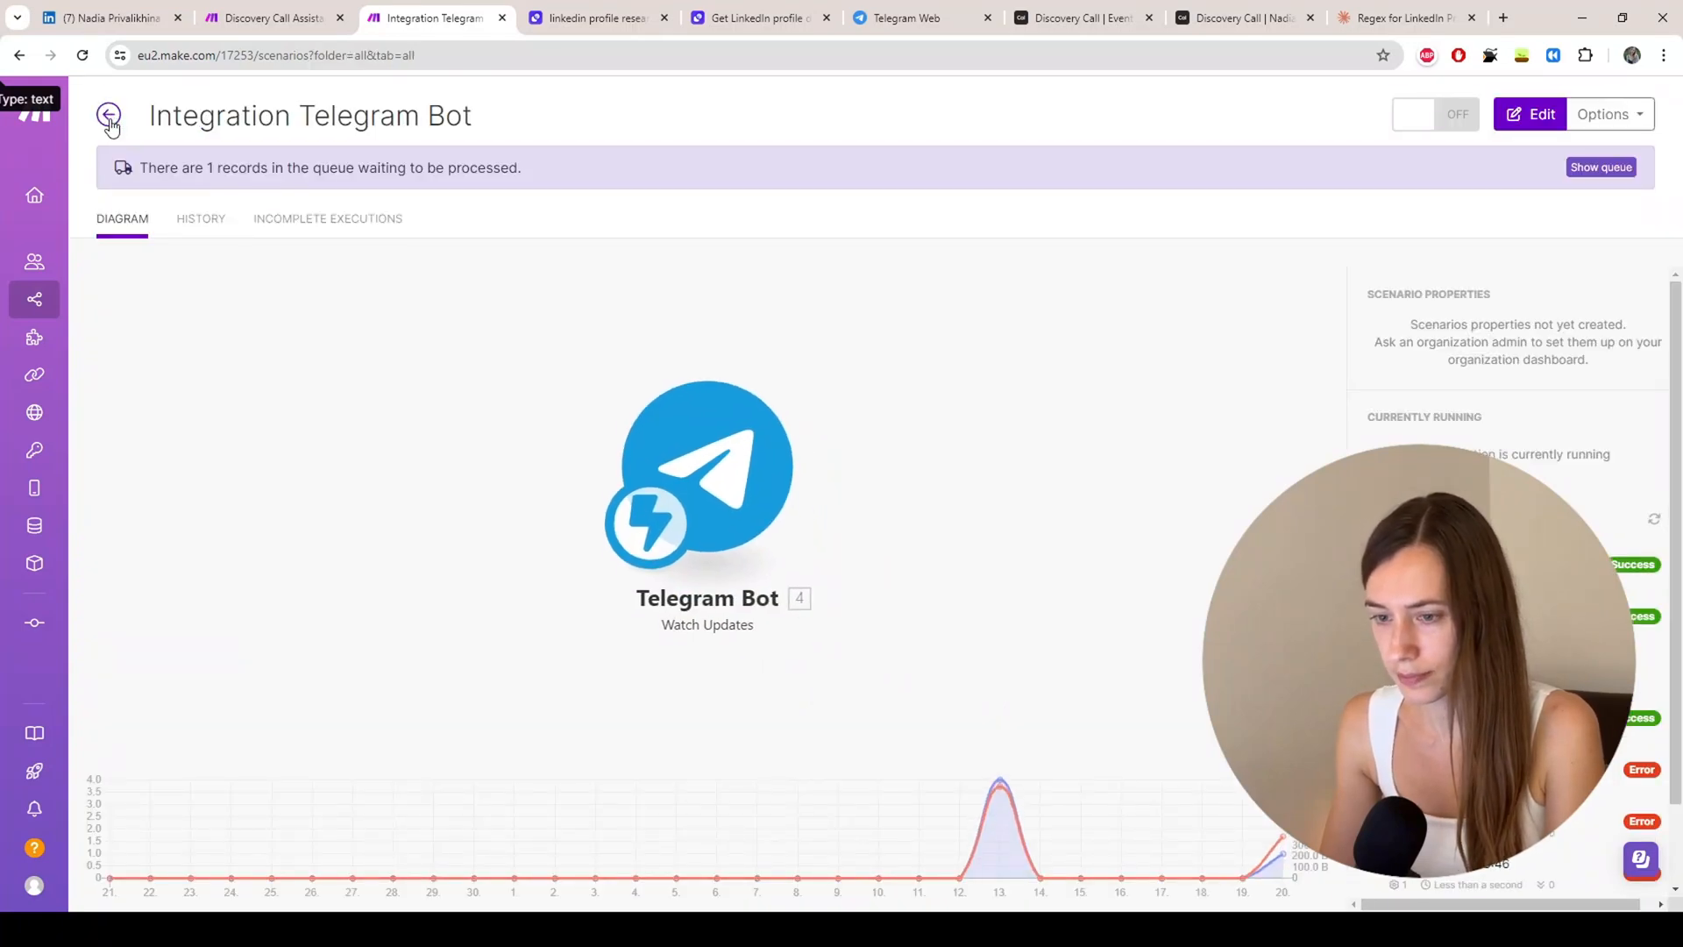
# Step: Paste the copied chat ID into the Telegram Bot module in Integration Webhooks, Tools
pyautogui.click(111, 117)
pyautogui.click(613, 691)
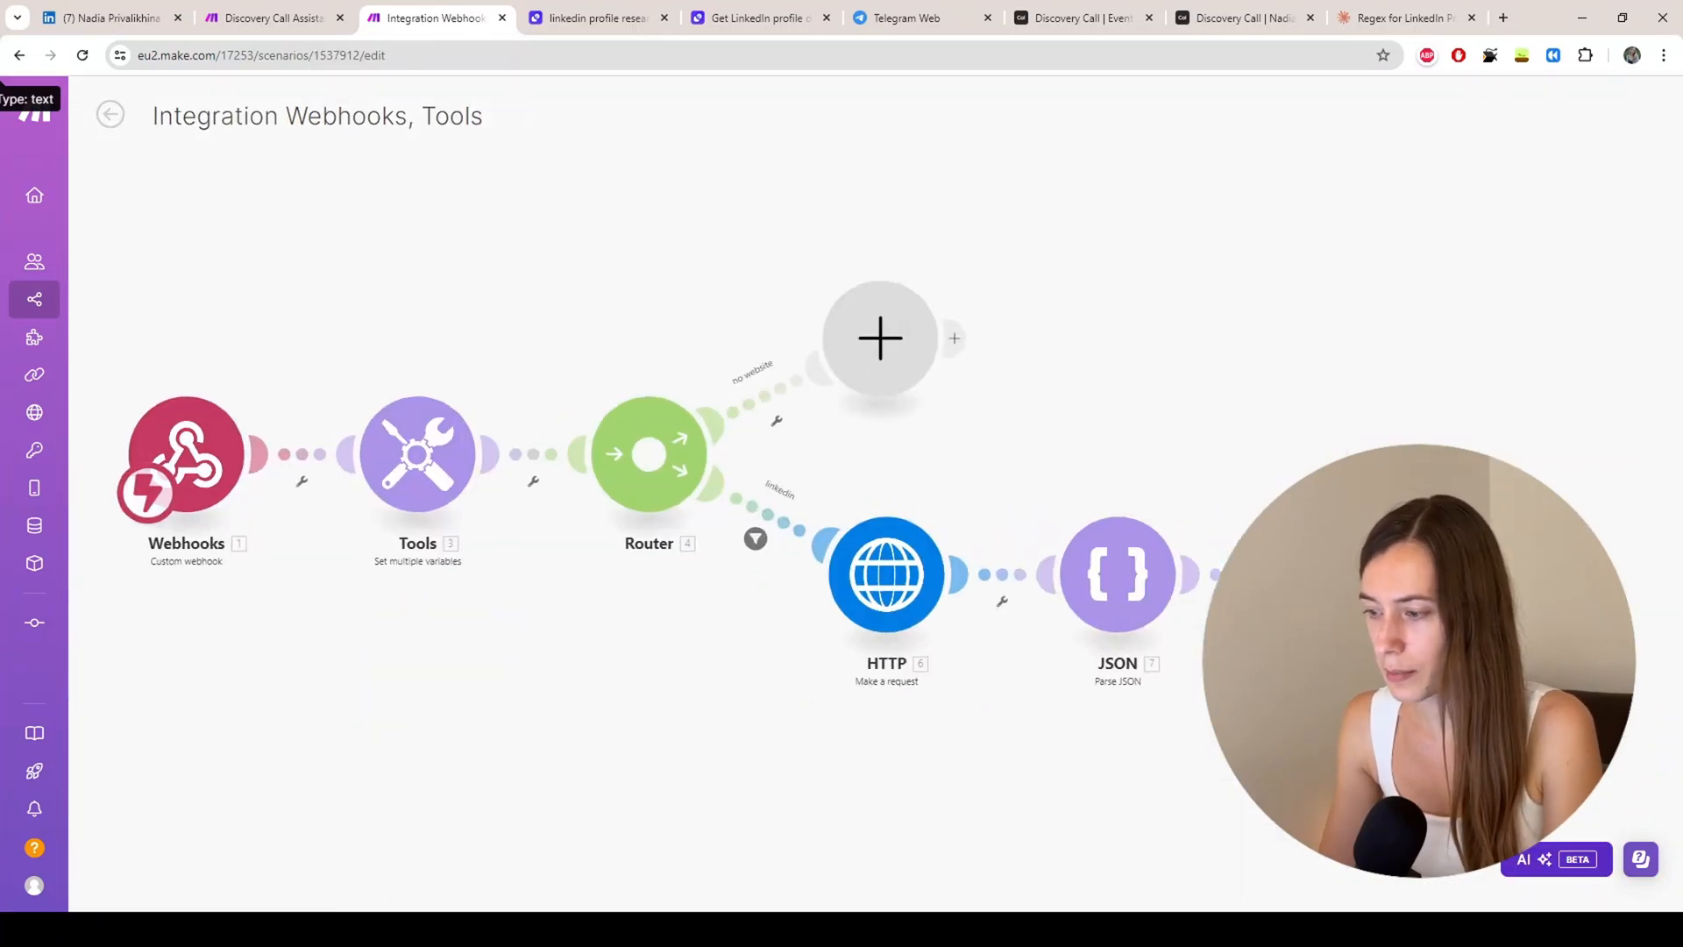
pyautogui.click(1536, 592)
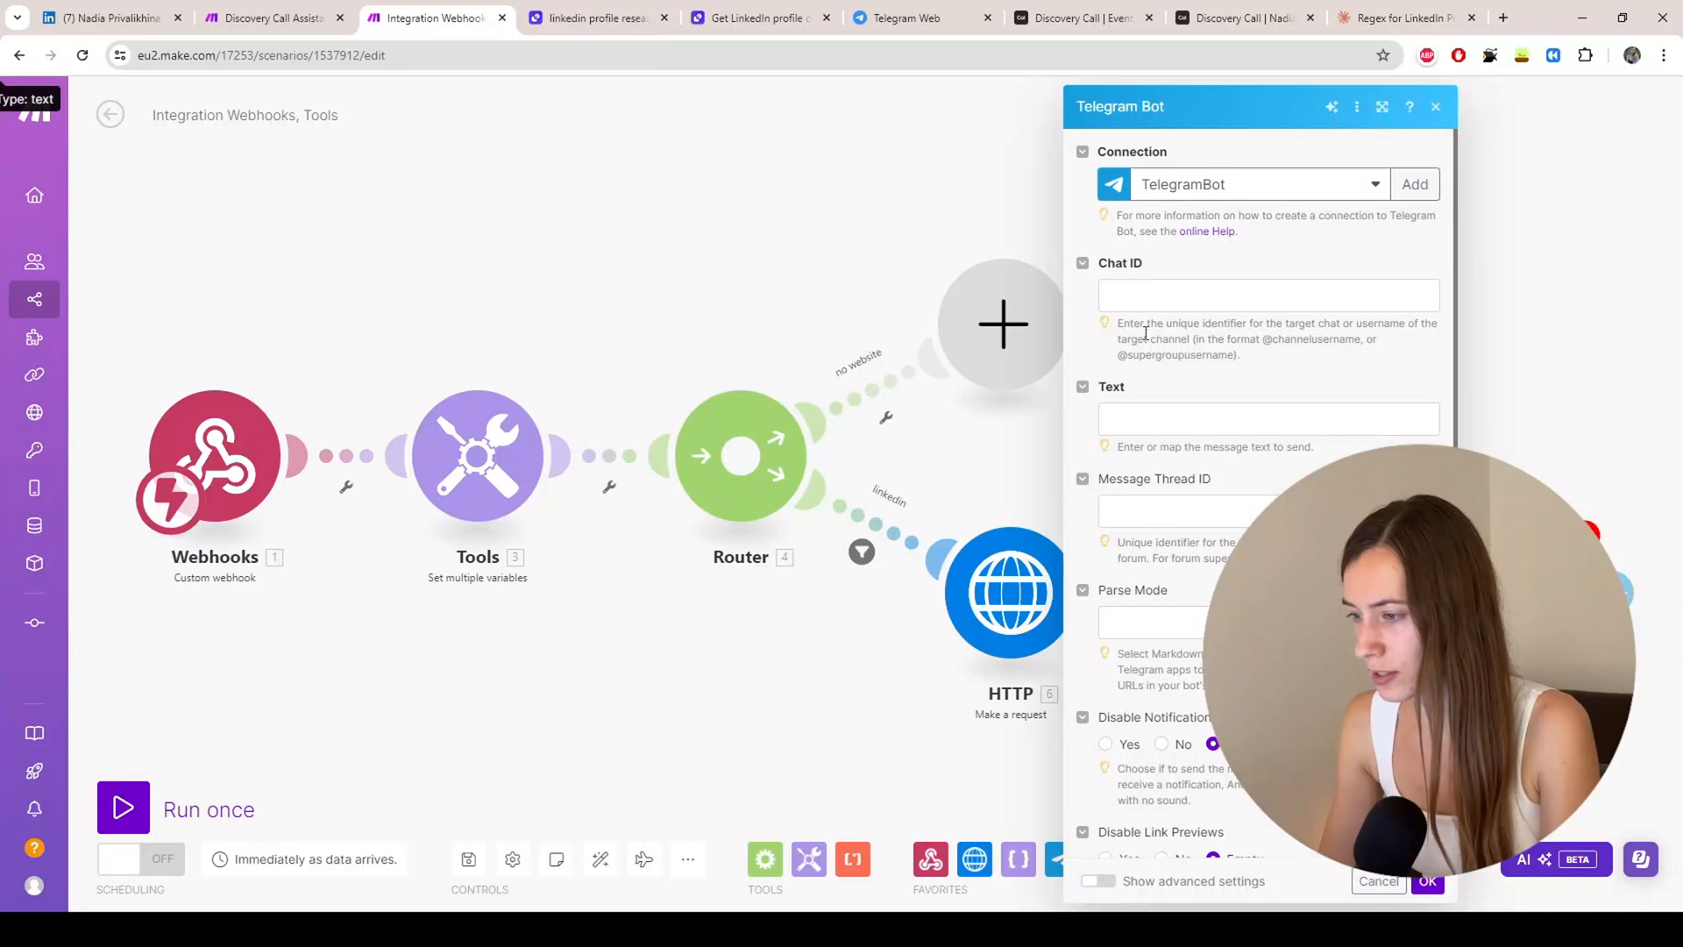
pyautogui.click(1163, 298)
pyautogui.hotkey('ctrl', 'v')
pyautogui.click(1191, 375)
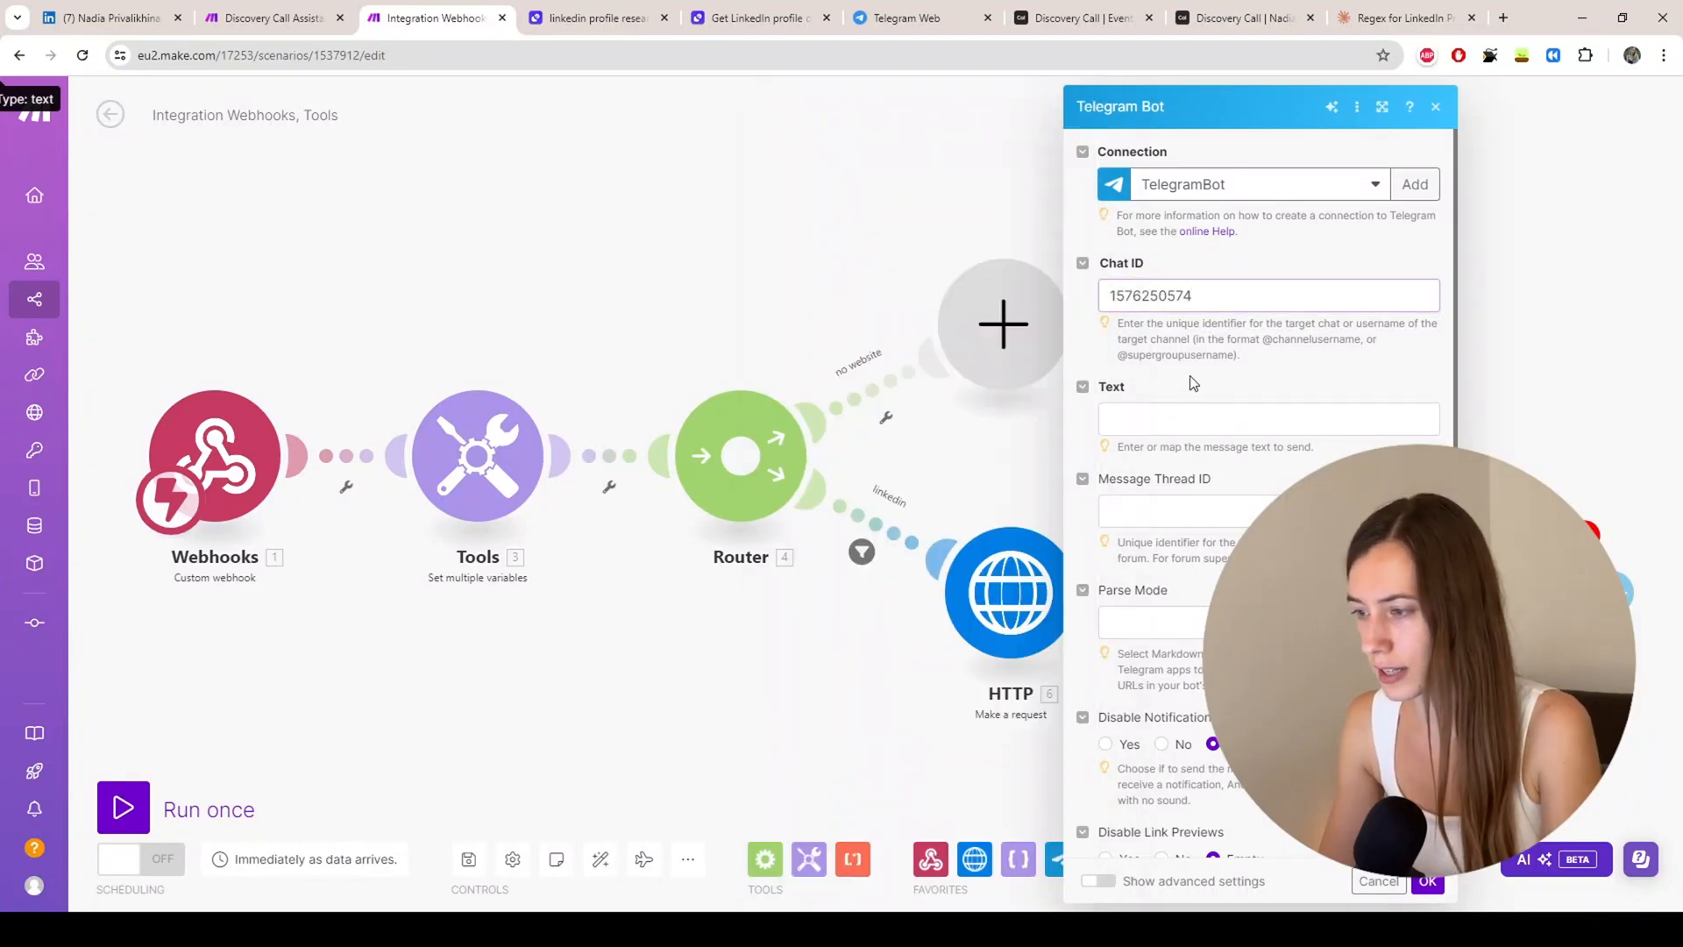
pyautogui.moveTo(1592, 389); pyautogui.dragTo(1164, 303)
pyautogui.click(1281, 415)
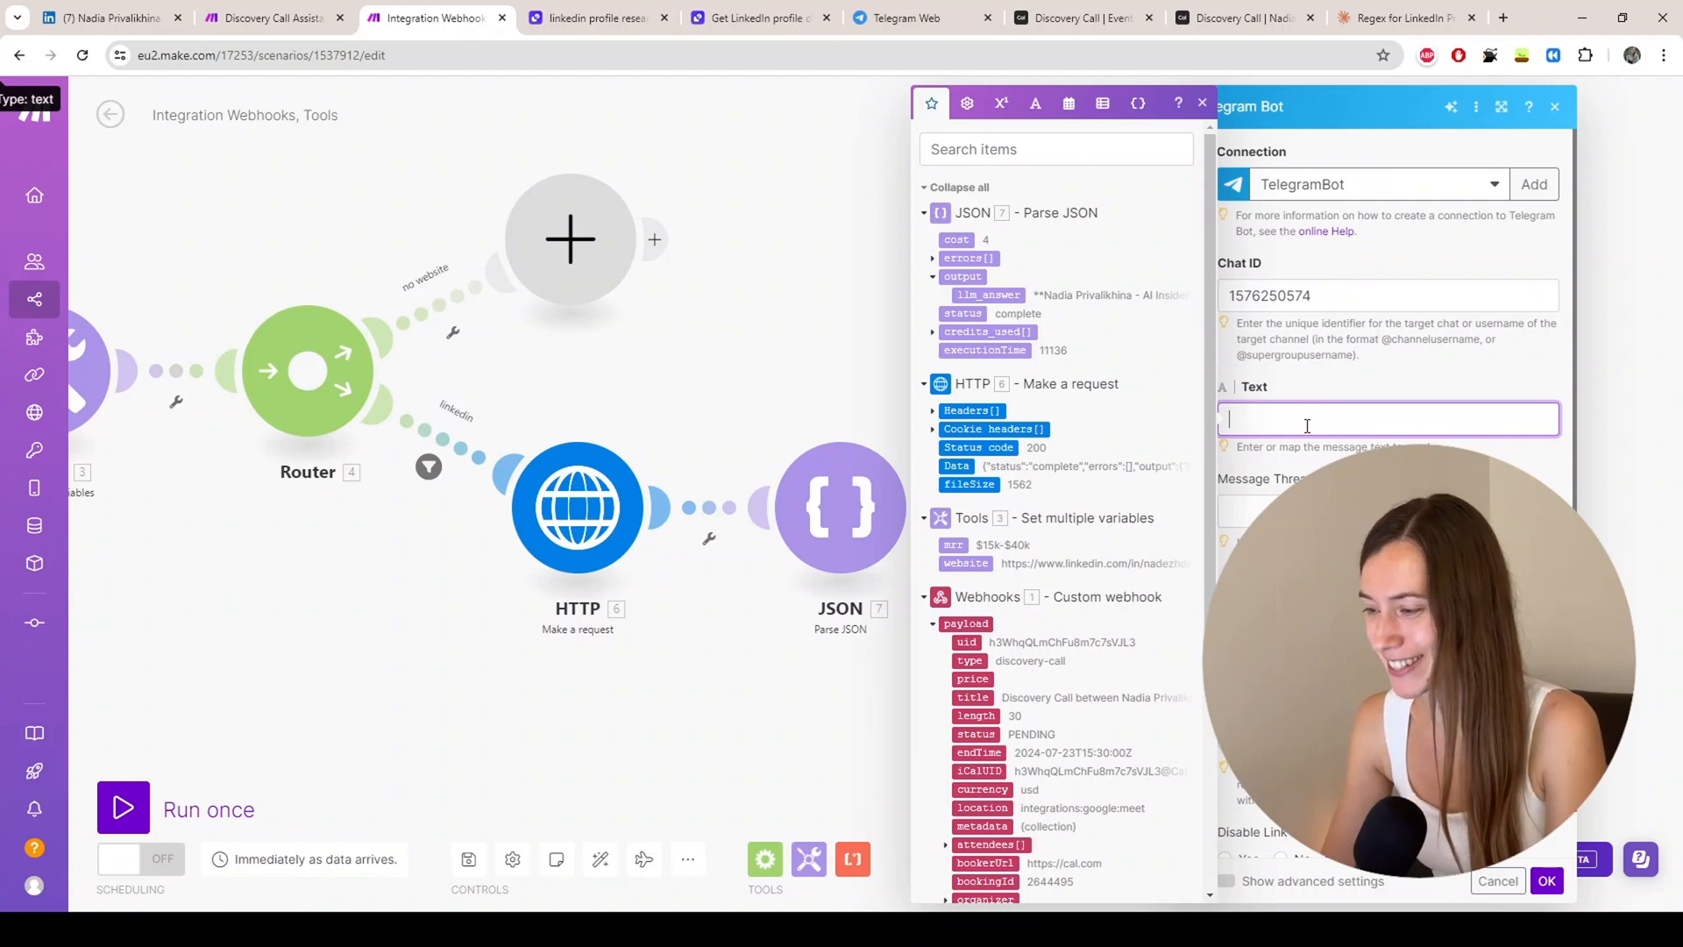
# Step: Review Discovery Call Assistant's LinkedIn-branch Telegram Bot settings: Markdown parse mode, inline-keyboard reply markup
pyautogui.click(255, 15)
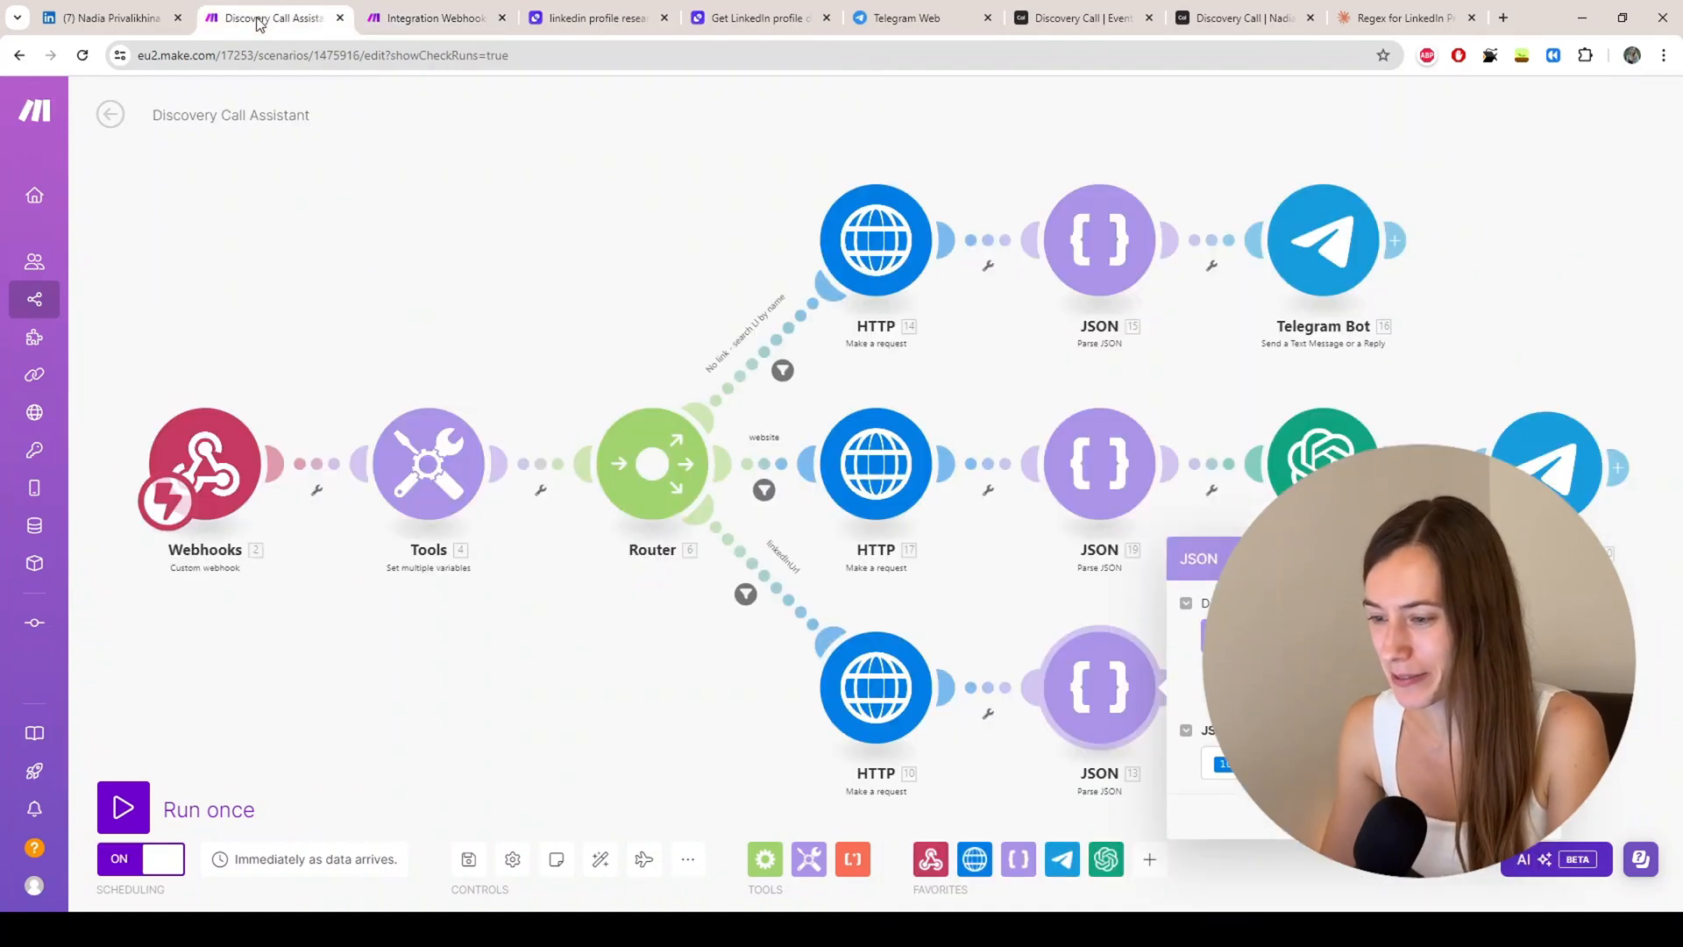
pyautogui.click(950, 638)
pyautogui.moveTo(991, 598); pyautogui.dragTo(748, 553)
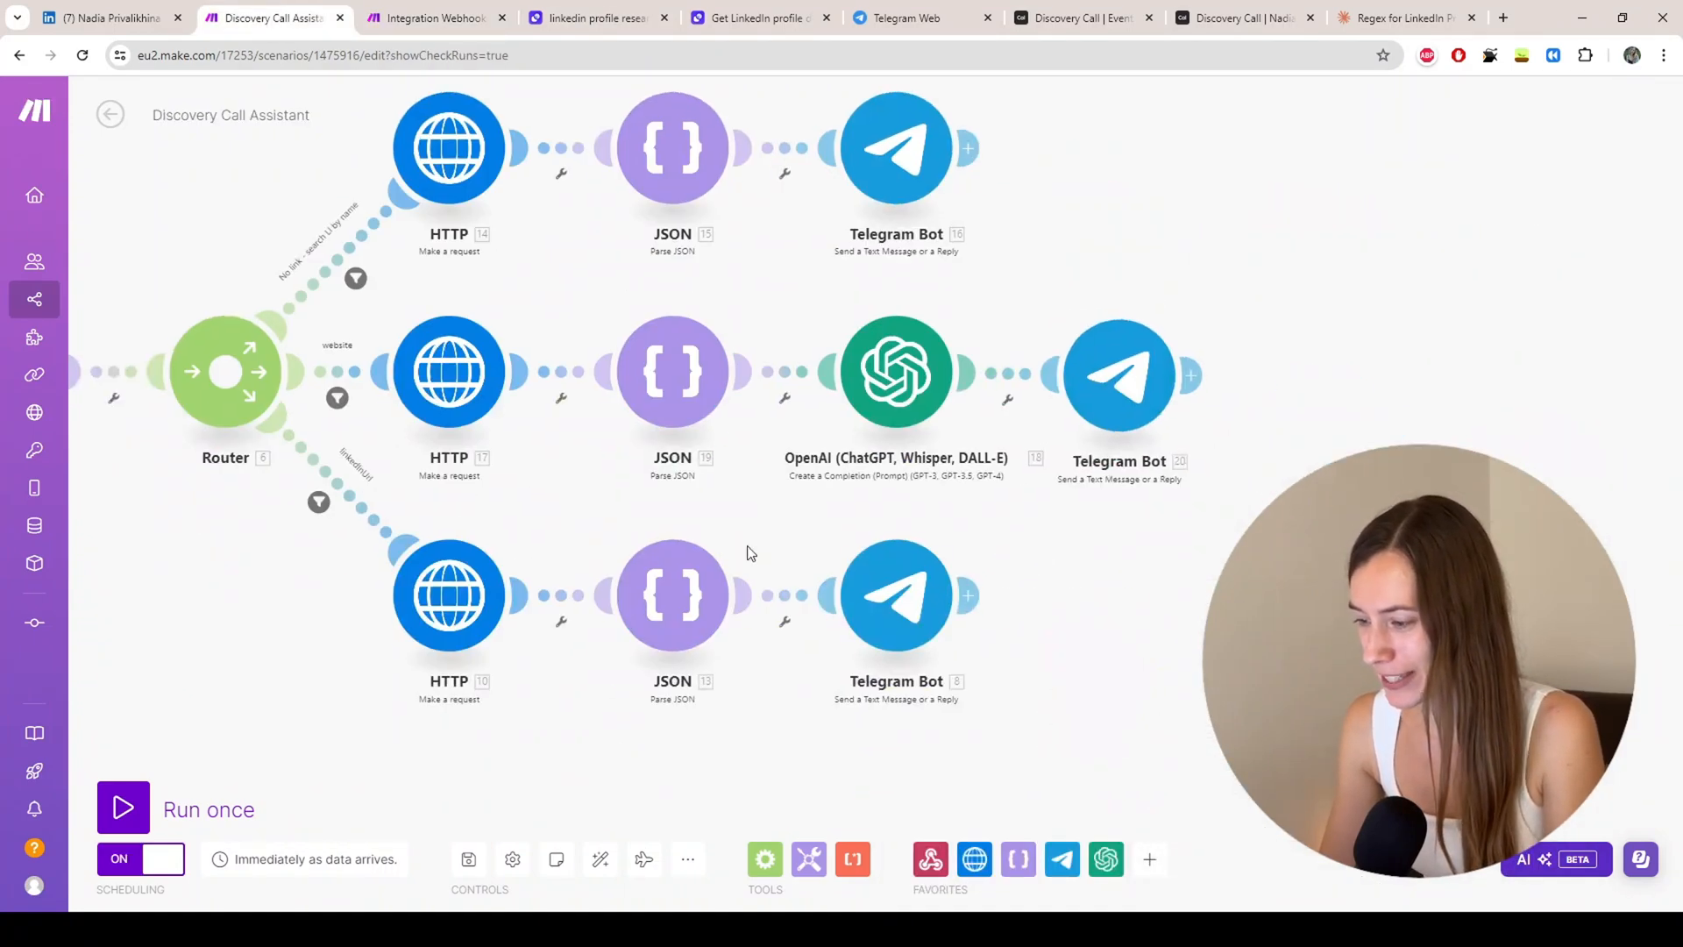
pyautogui.click(913, 614)
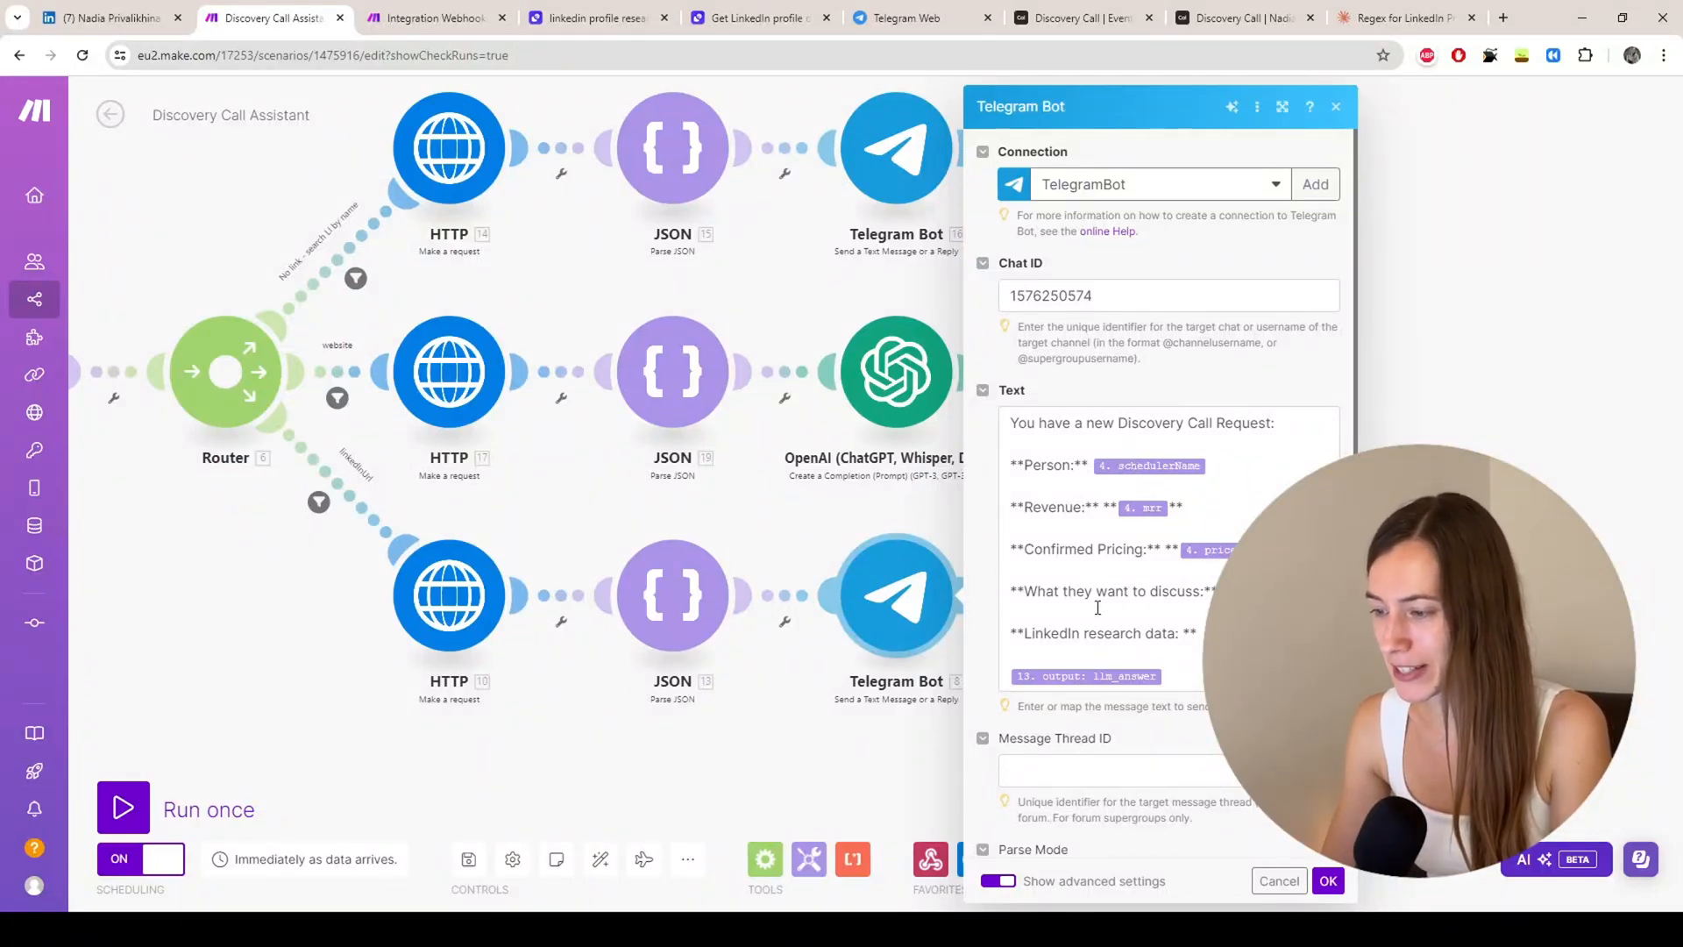
pyautogui.scroll(-1, 1132, 530)
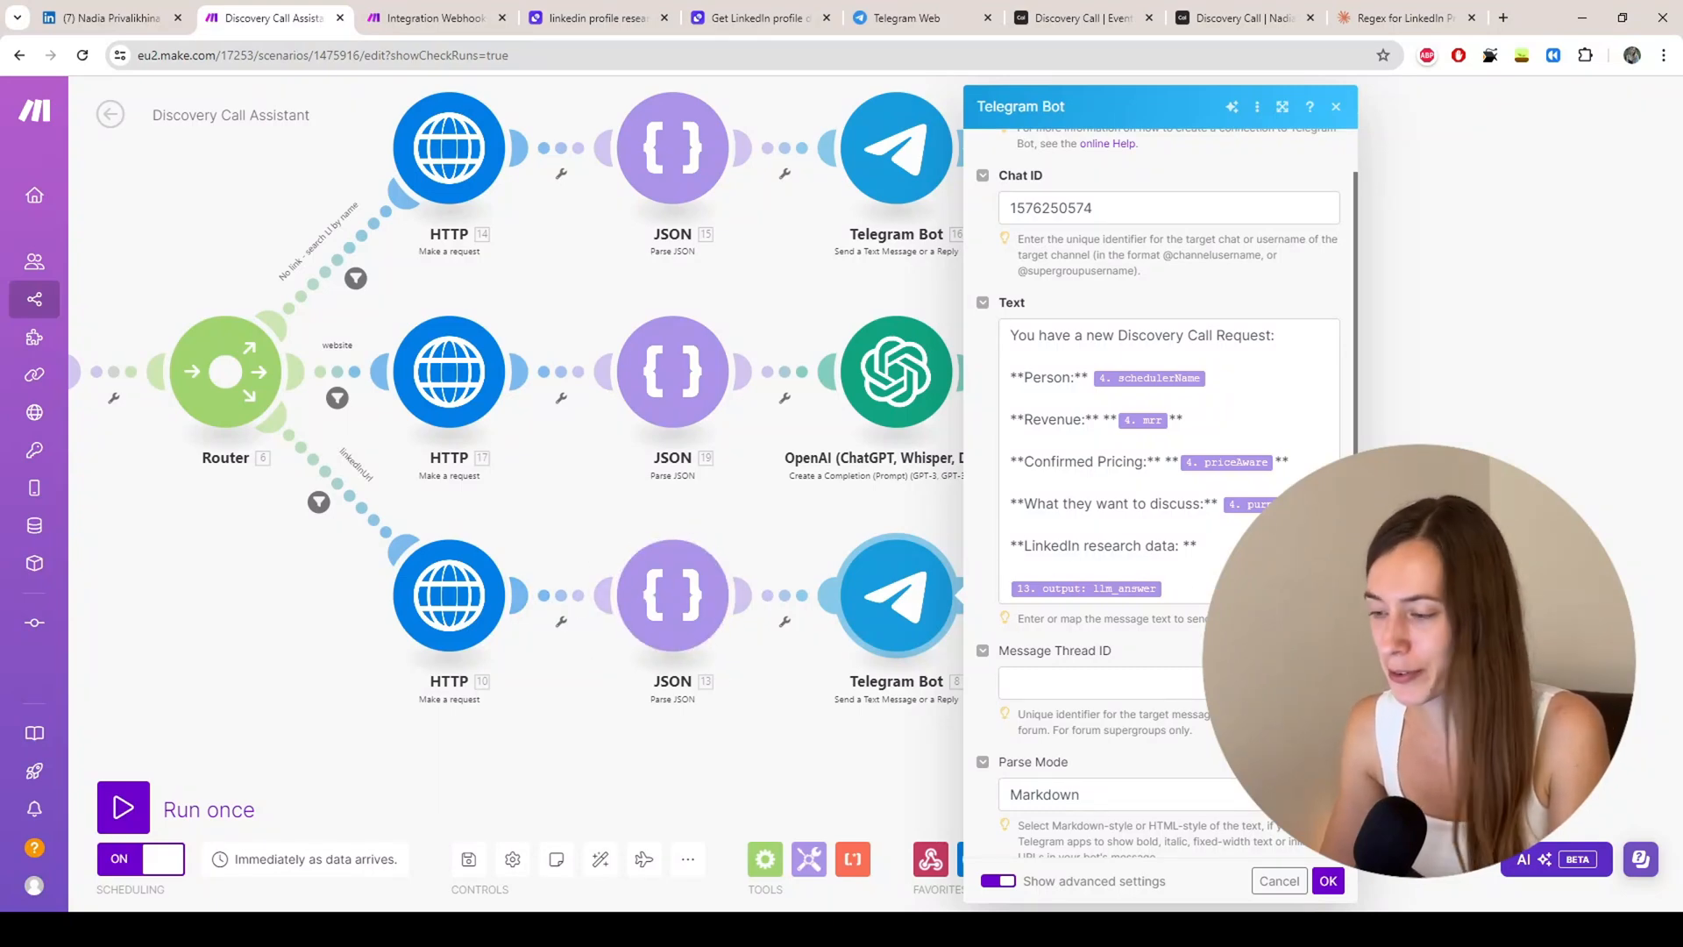
pyautogui.scroll(-3, 1084, 500)
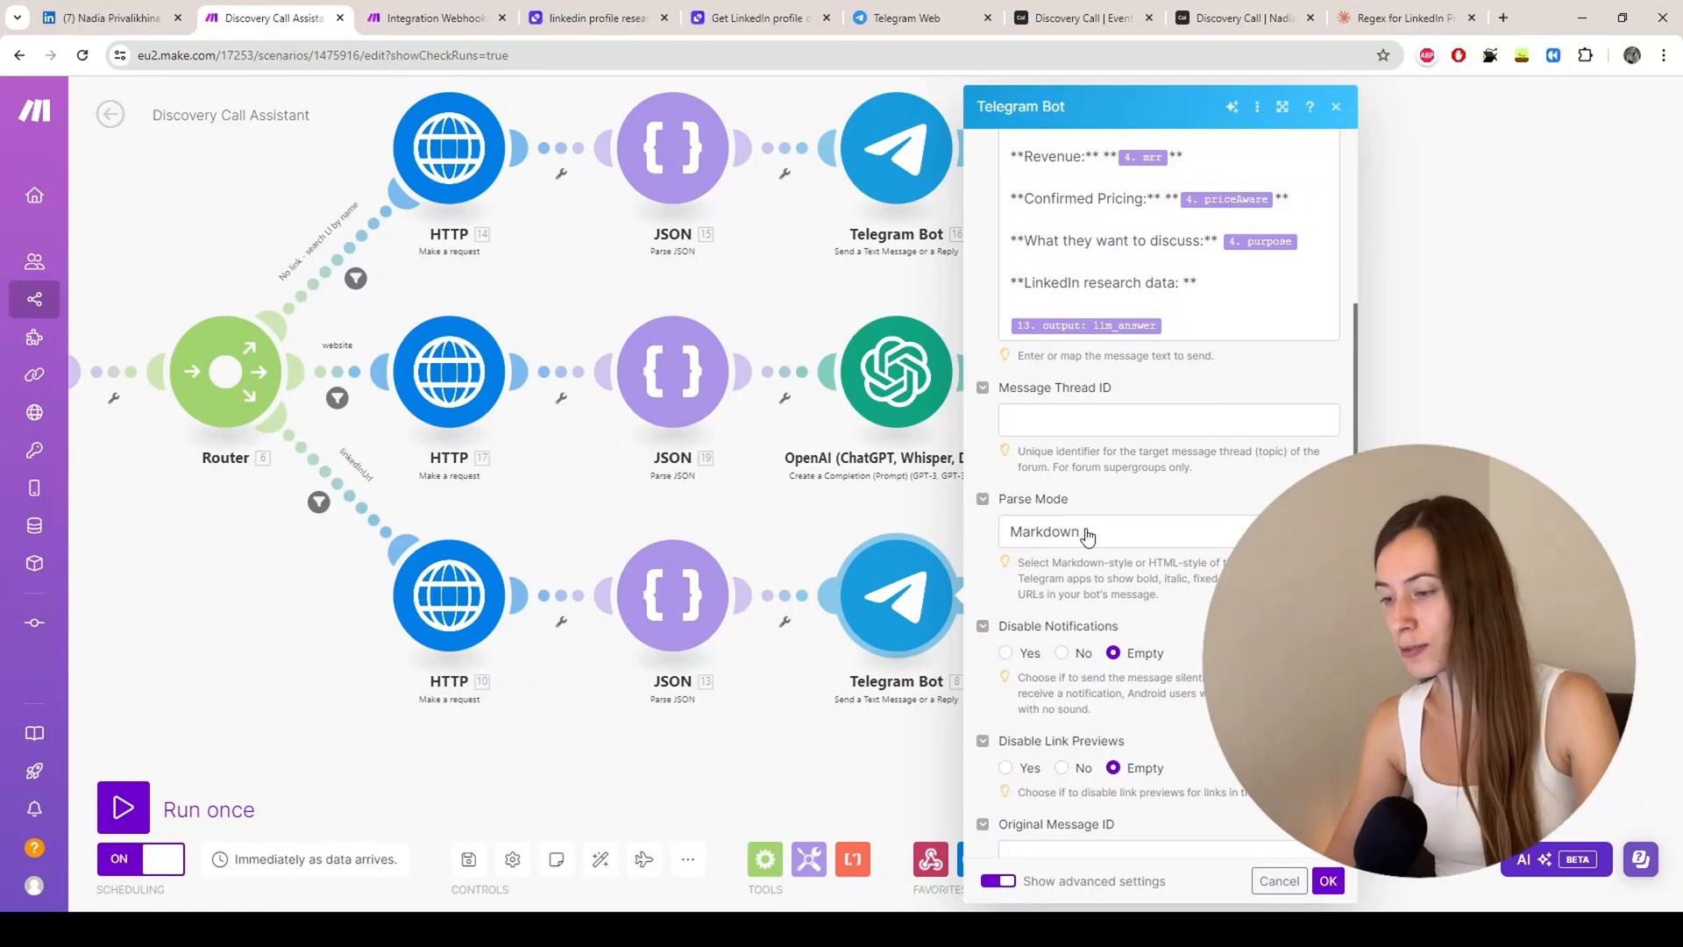
pyautogui.scroll(-1, 1080, 460)
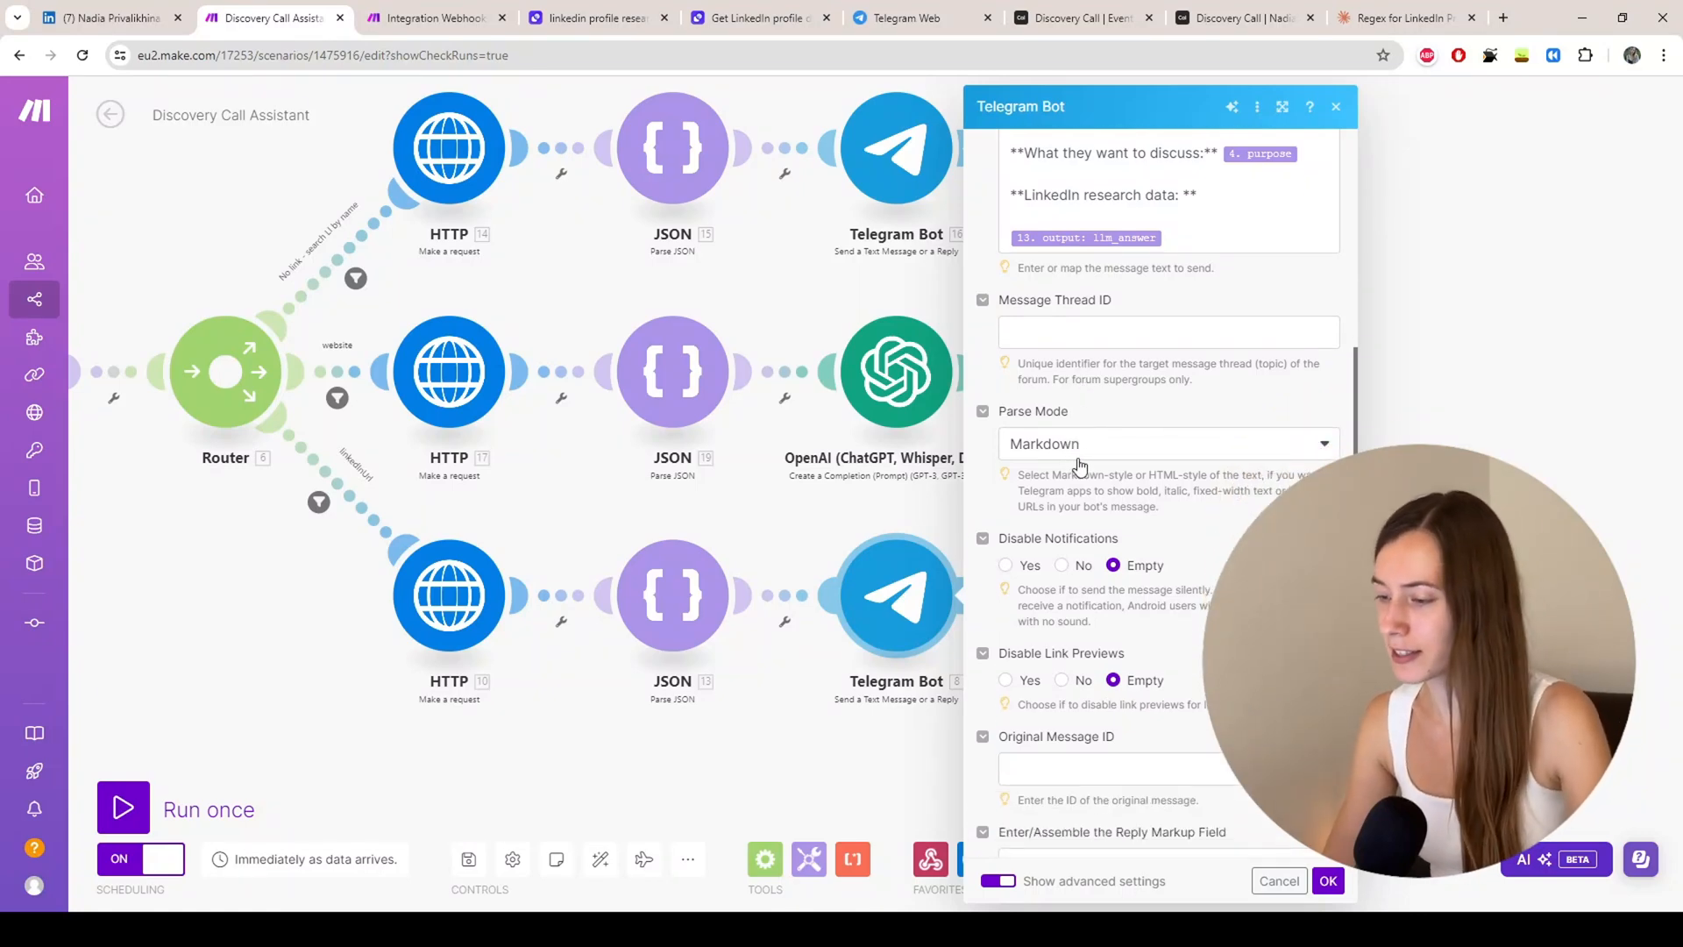
pyautogui.scroll(-3, 1080, 463)
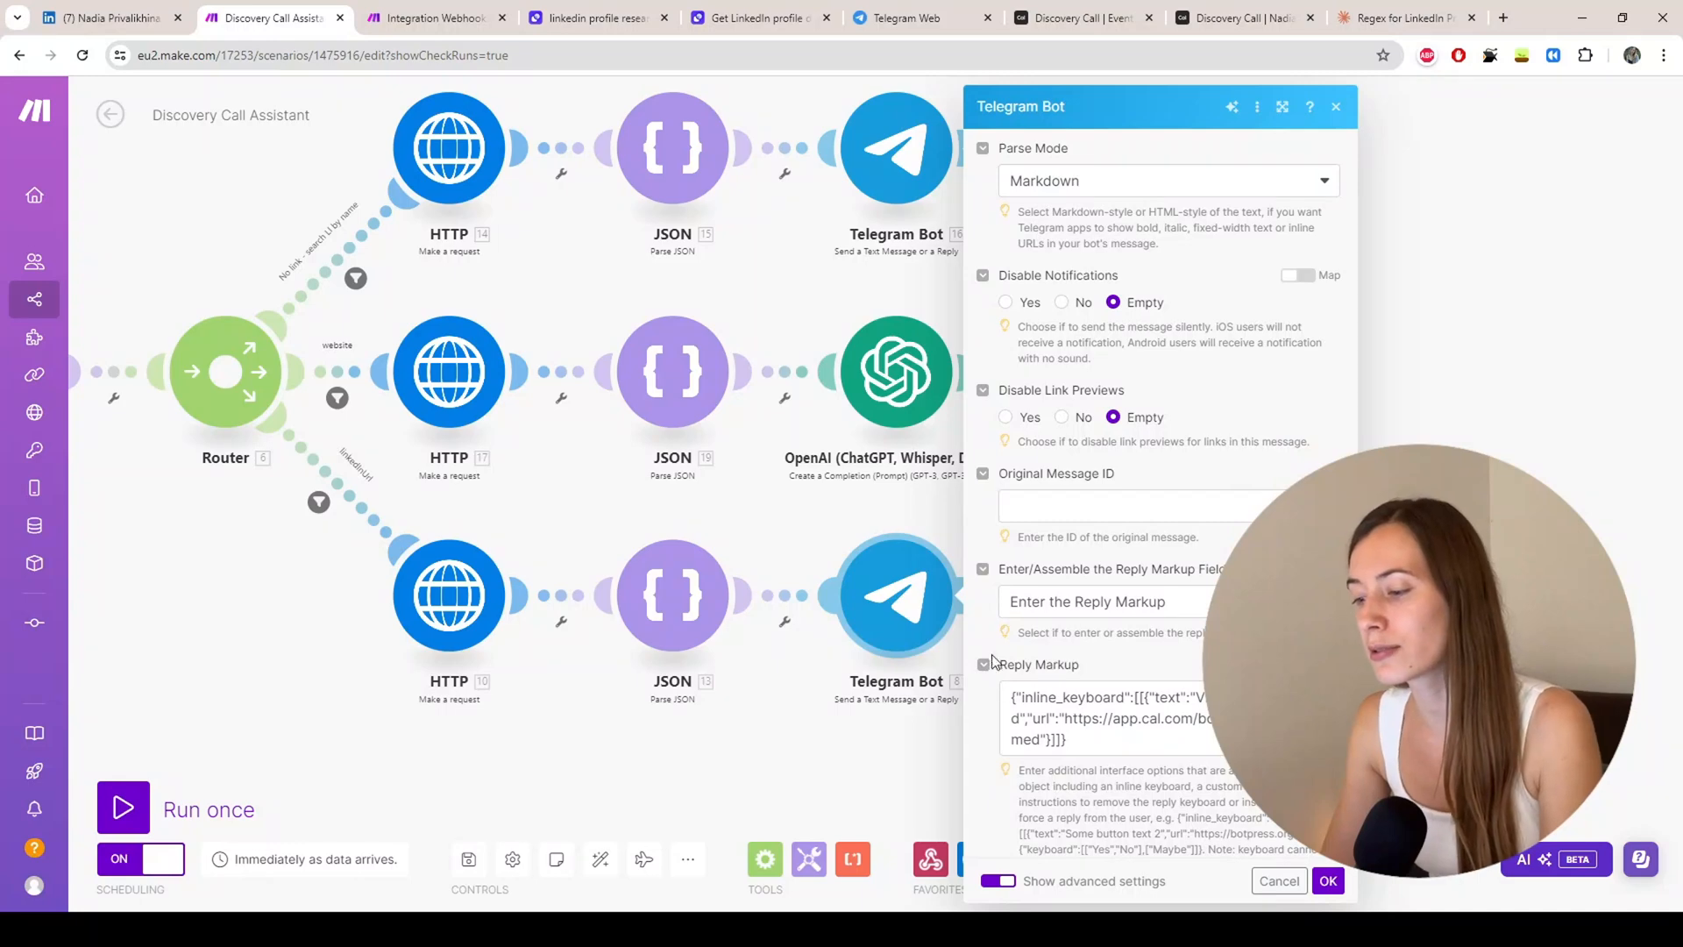
pyautogui.click(1087, 746)
pyautogui.scroll(-1, 1036, 719)
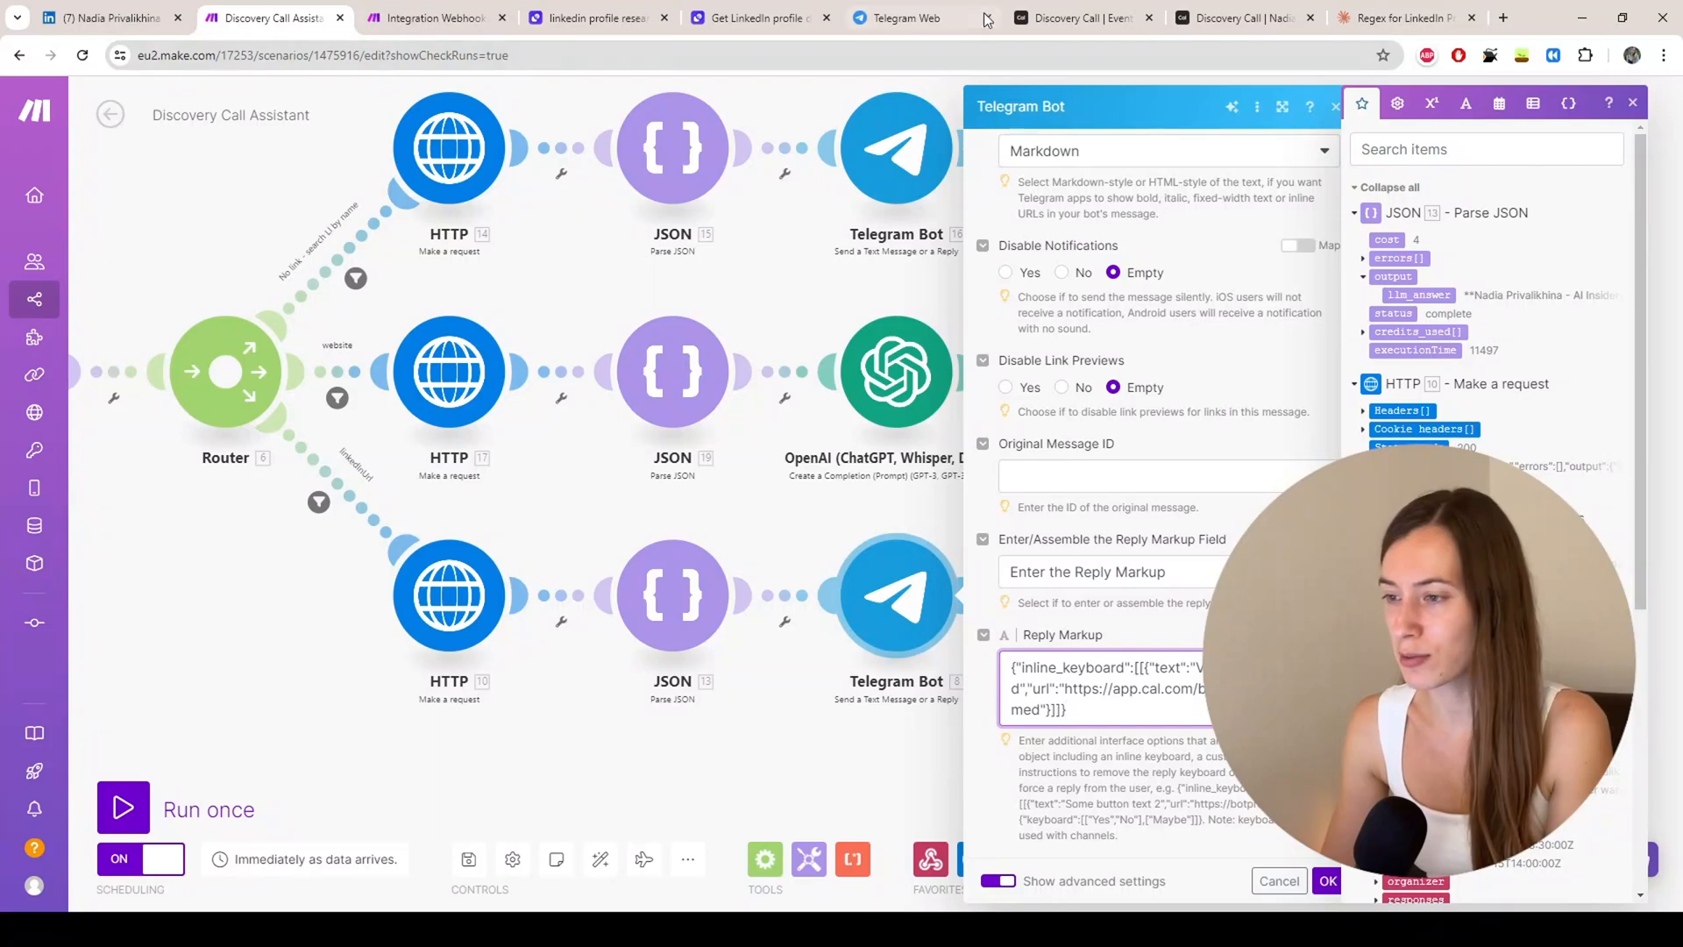
# Step: Follow the bot message's View Unconfirmed link to Cal.com unconfirmed bookings, then return to Make
pyautogui.click(912, 17)
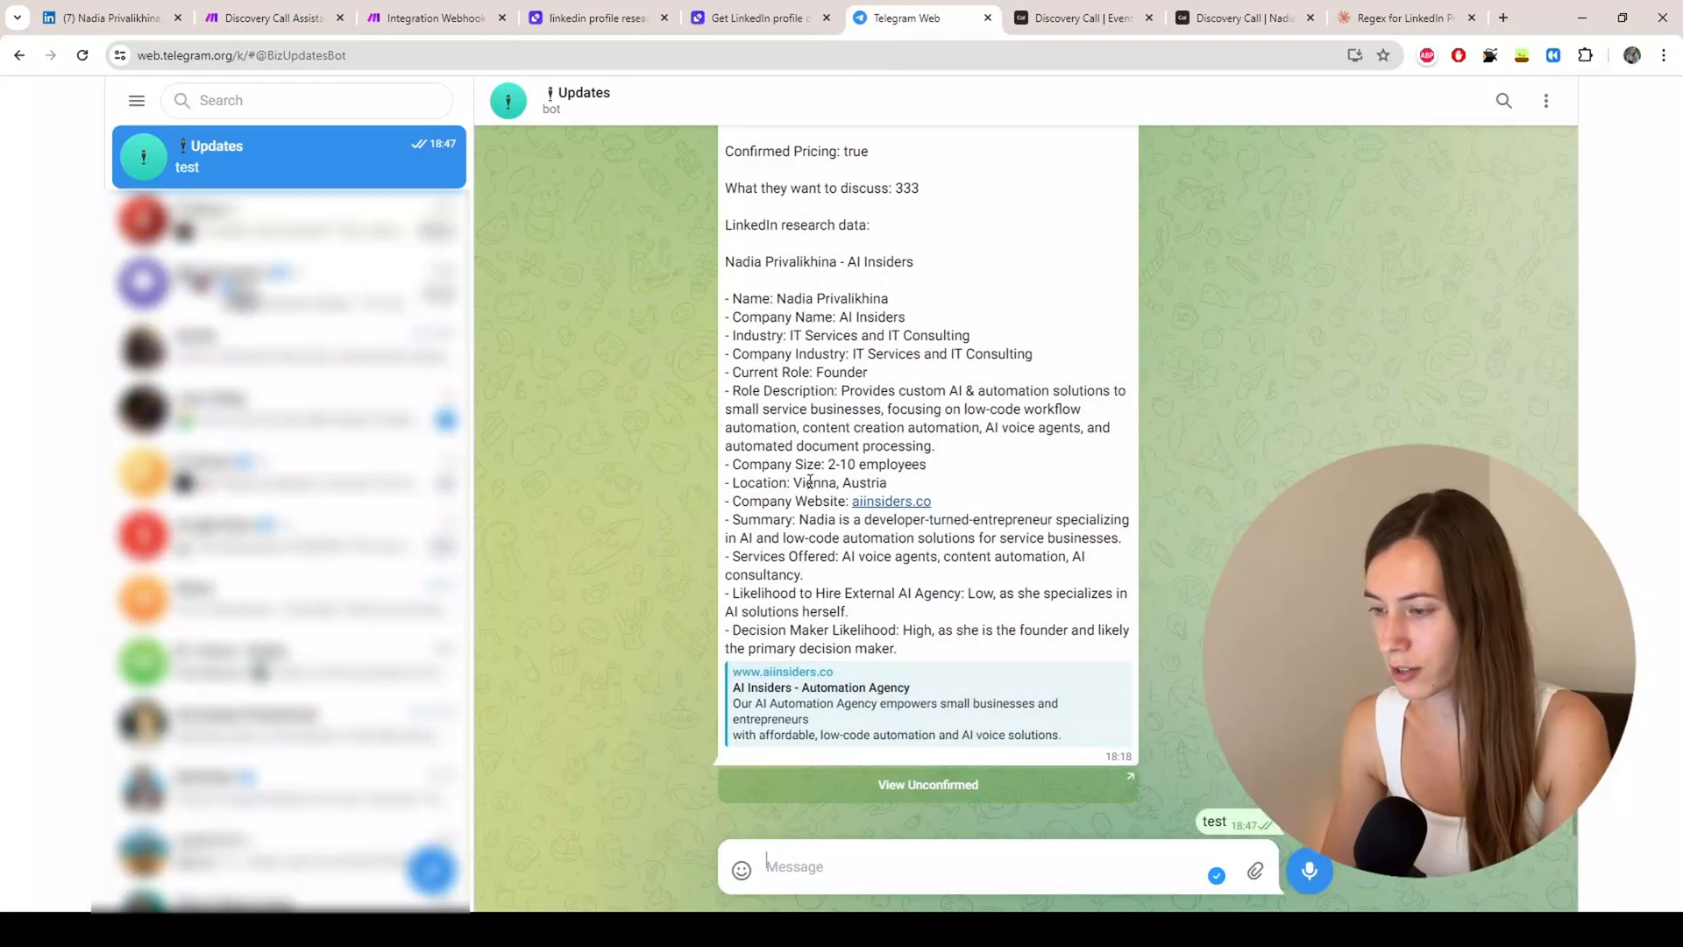
pyautogui.click(922, 791)
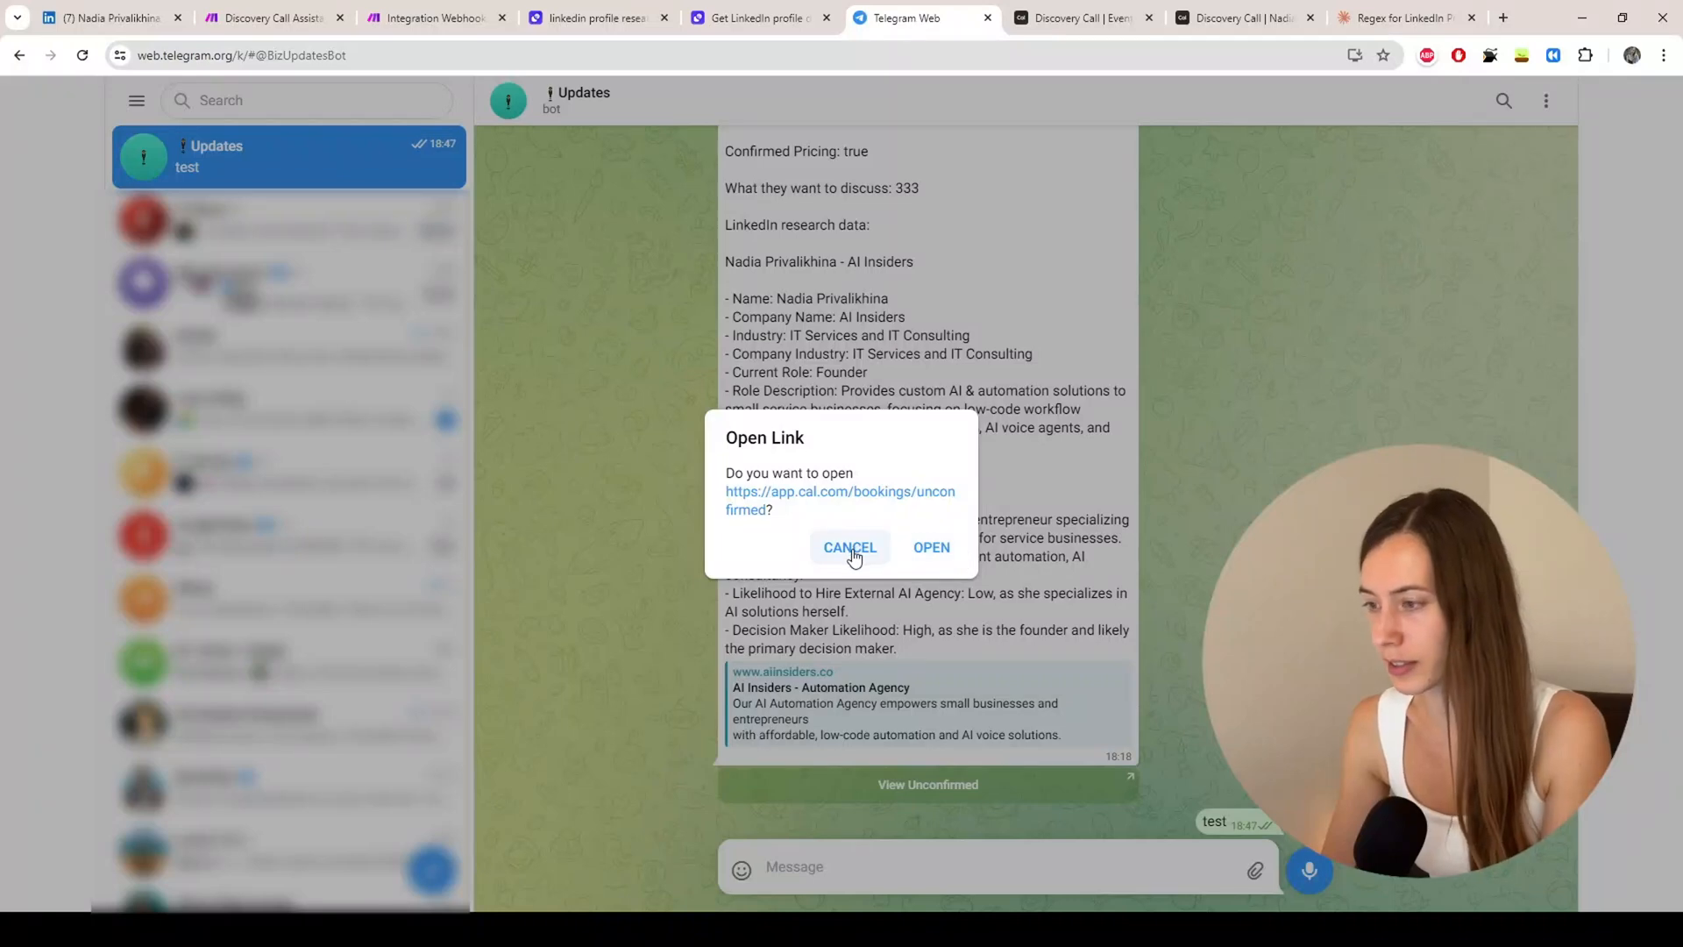
pyautogui.click(927, 551)
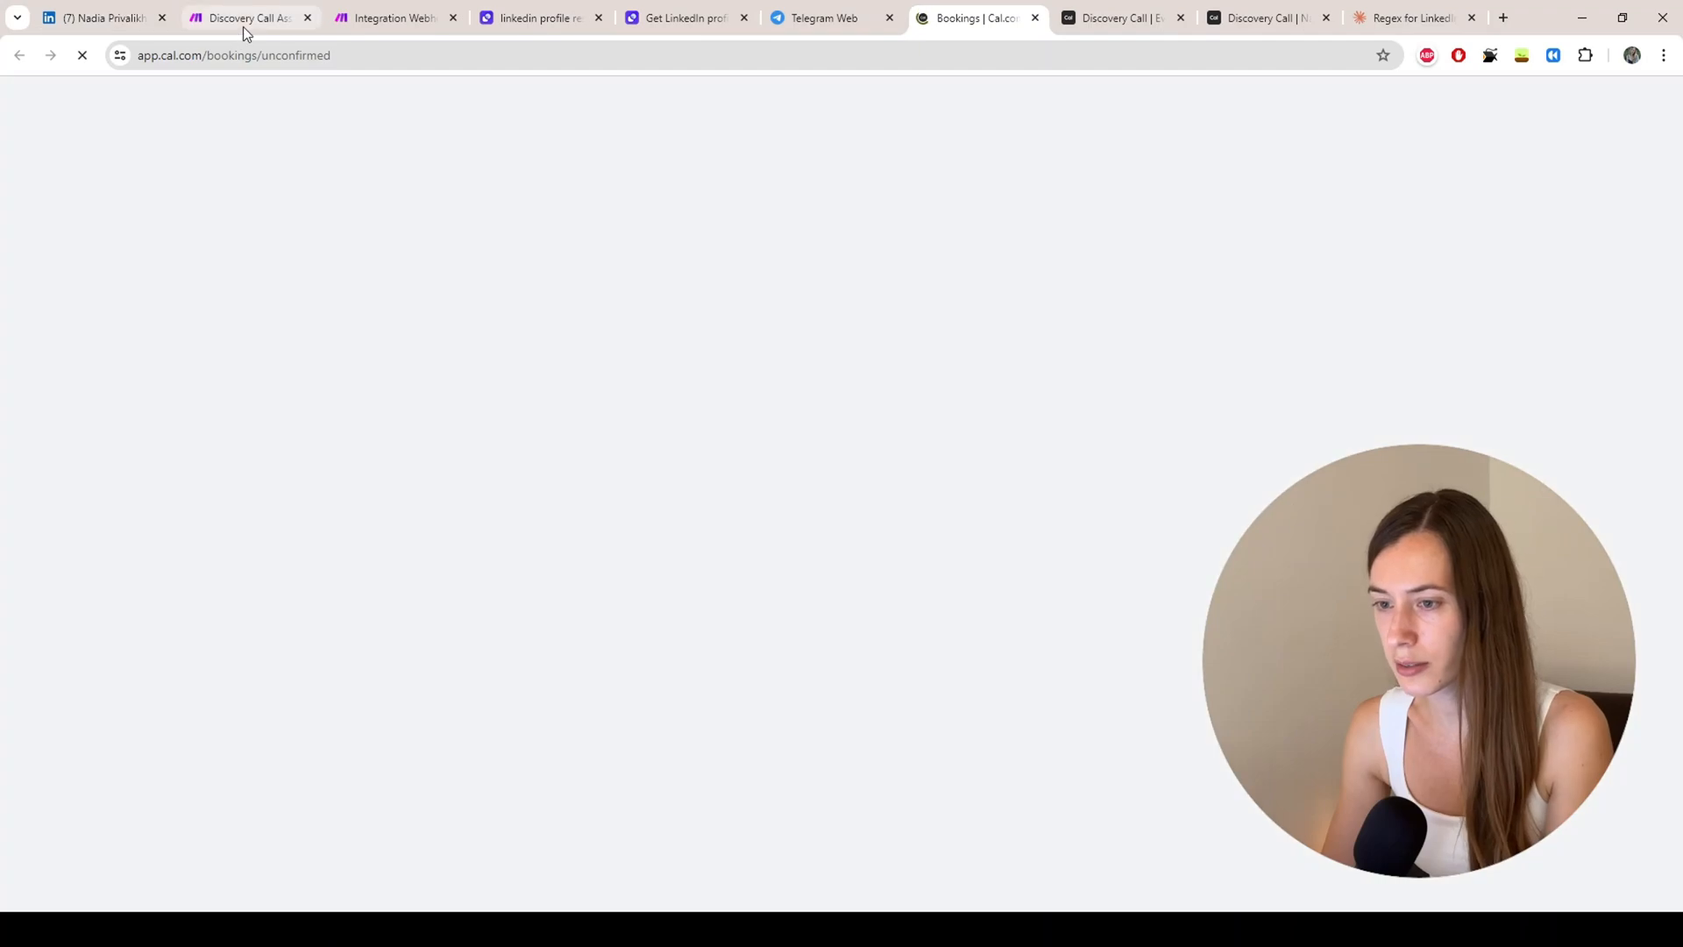
pyautogui.click(245, 19)
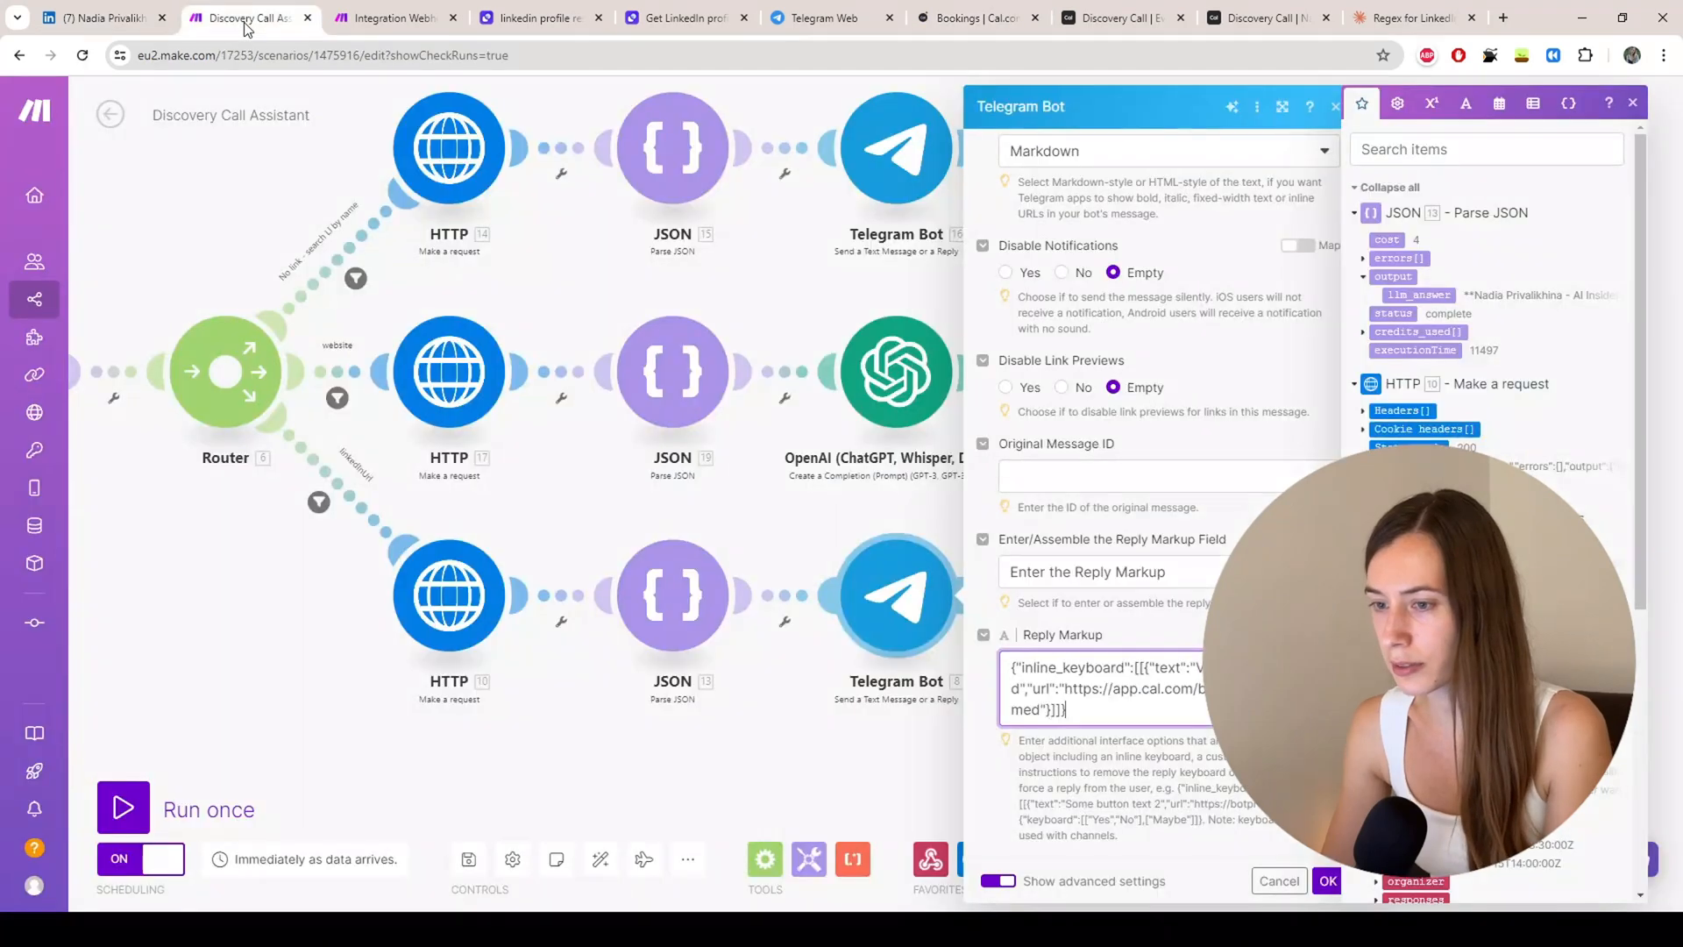
# Step: Close the Telegram Bot settings in Discovery Call Assistant and Integration Webhooks, Tools, then return
pyautogui.click(1327, 880)
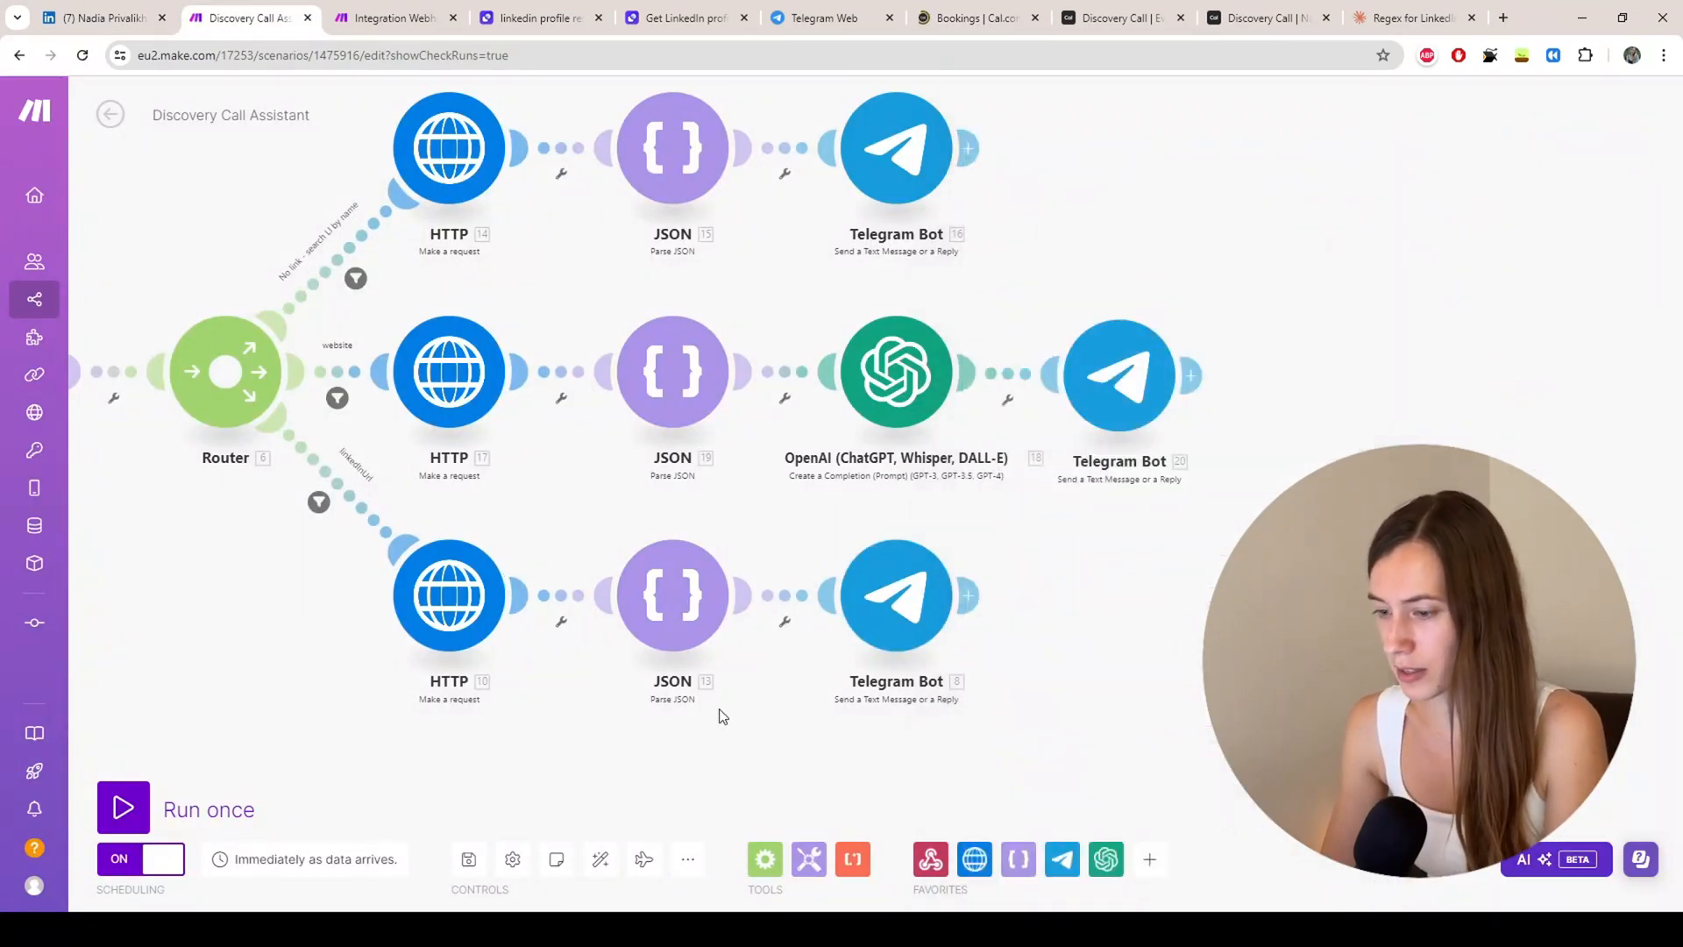
pyautogui.click(368, 23)
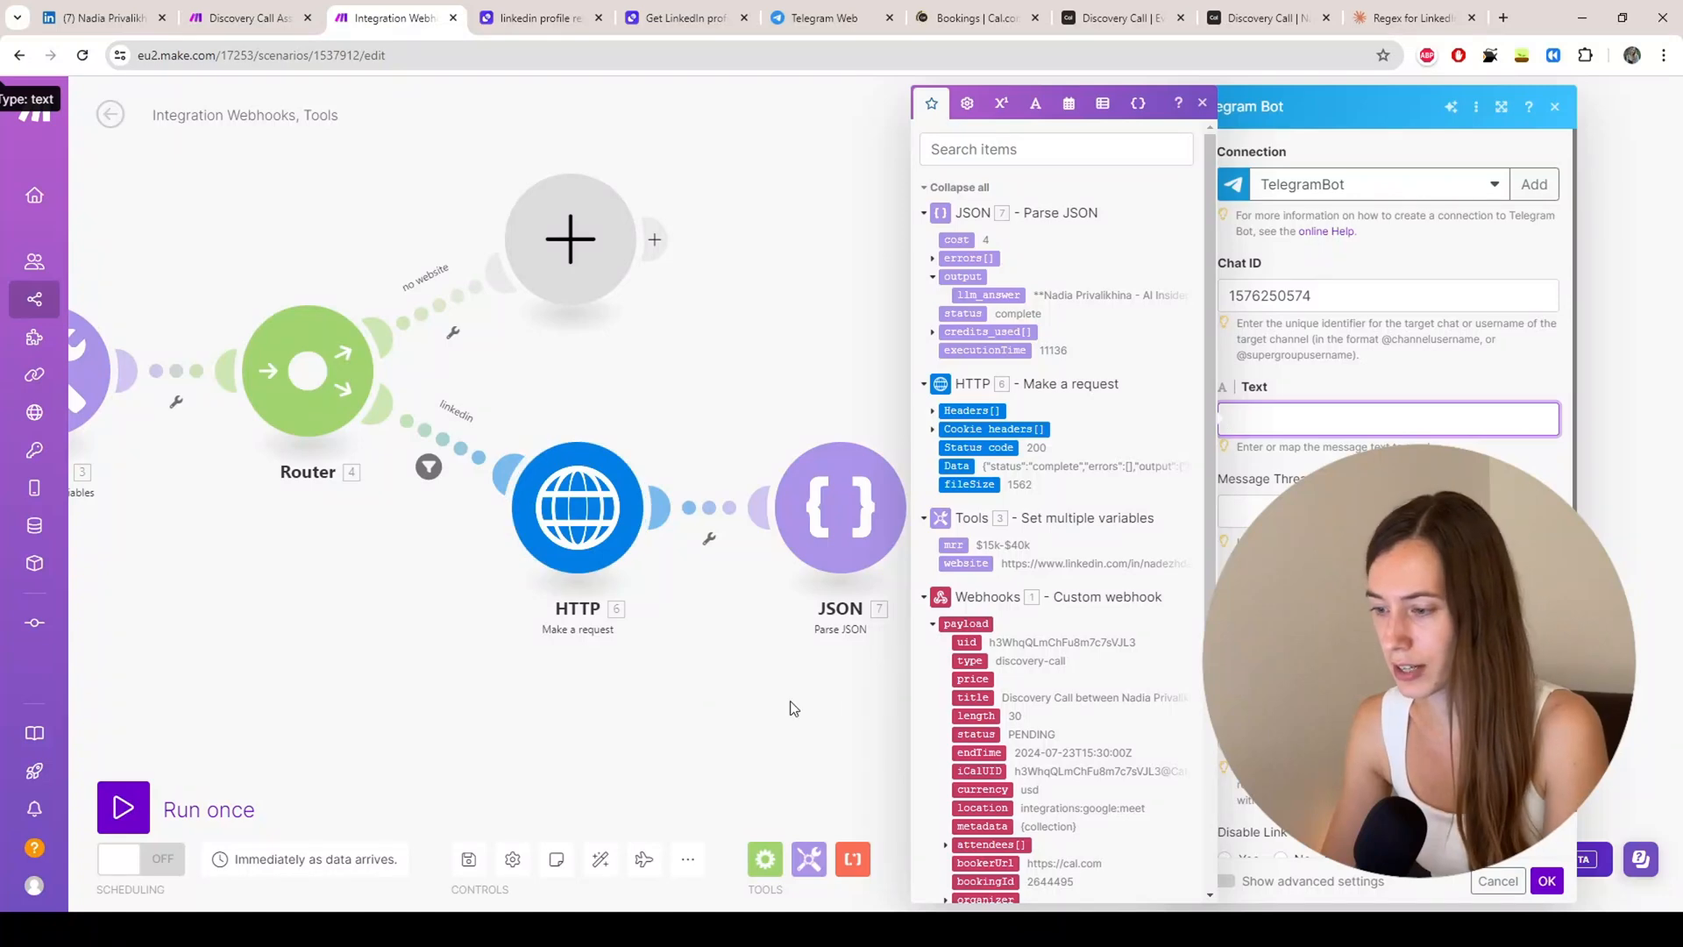
pyautogui.click(815, 703)
pyautogui.moveTo(192, 663); pyautogui.dragTo(646, 714)
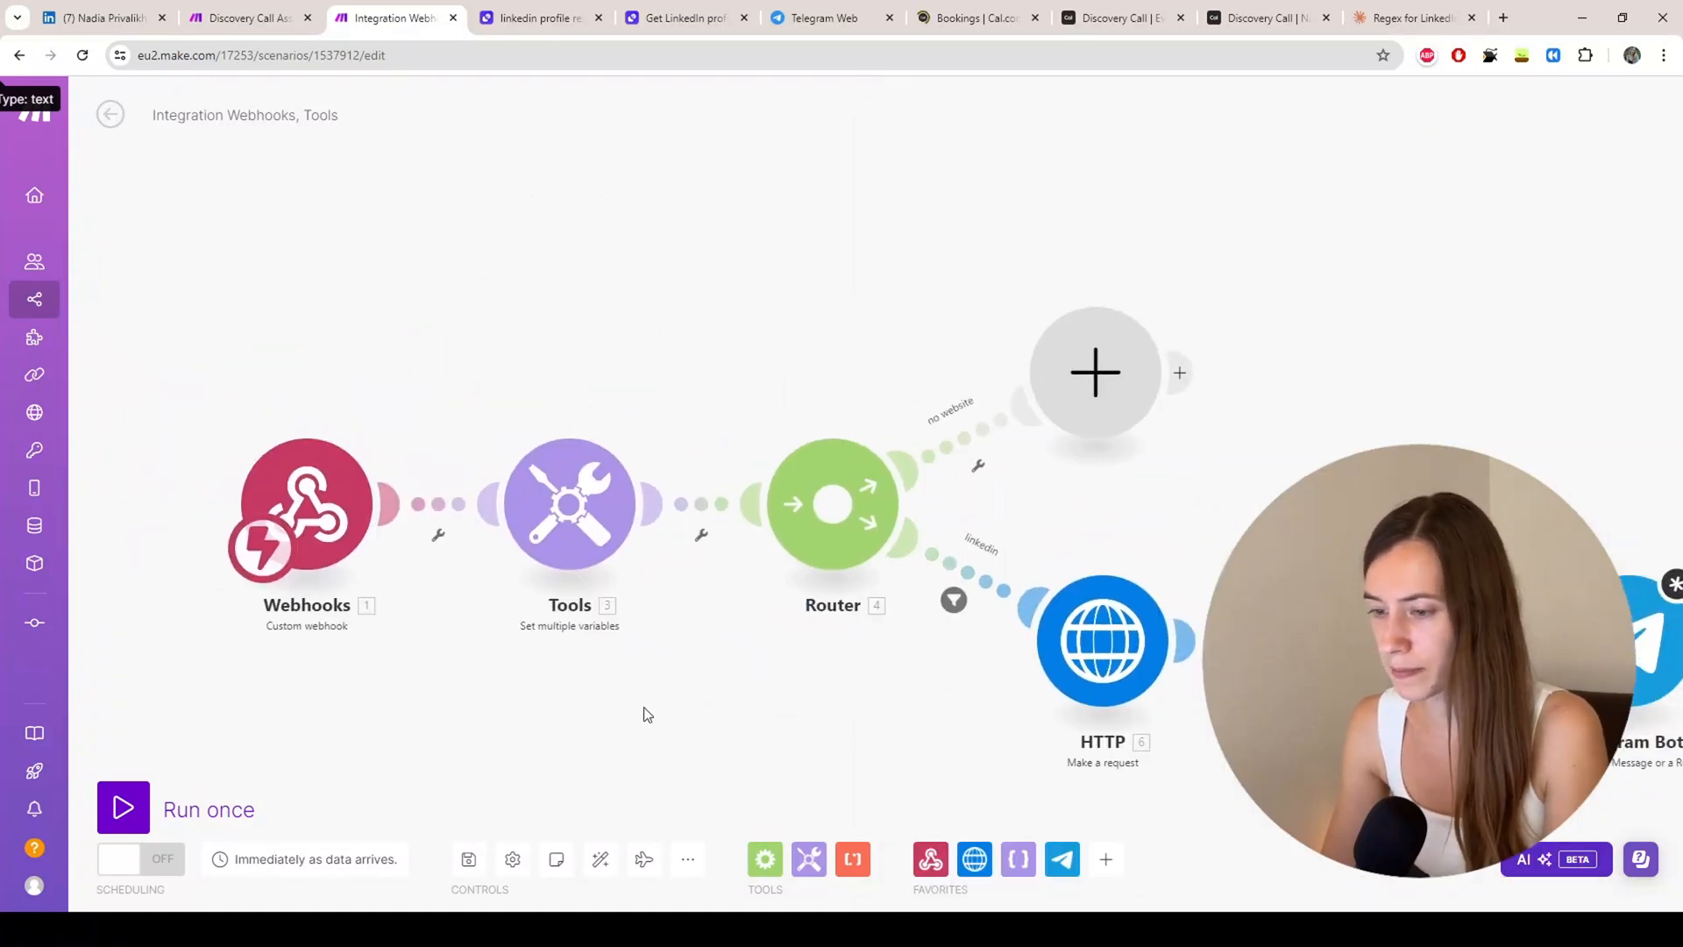
pyautogui.scroll(-2, 581, 628)
pyautogui.scroll(-2, 581, 627)
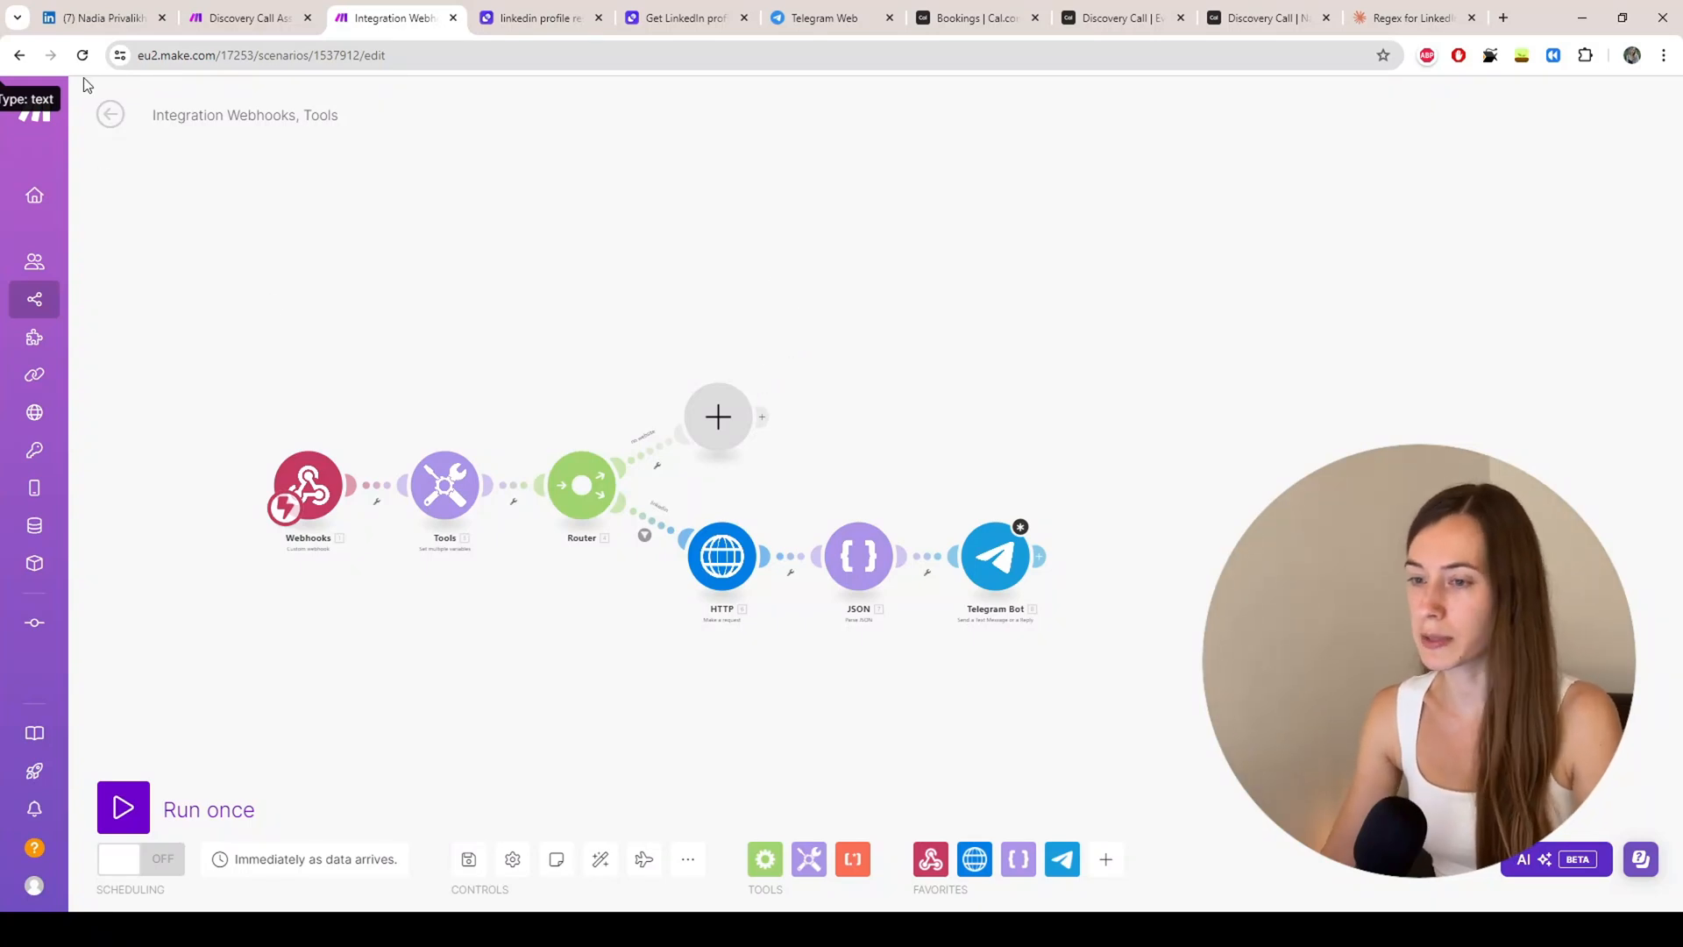
pyautogui.click(228, 19)
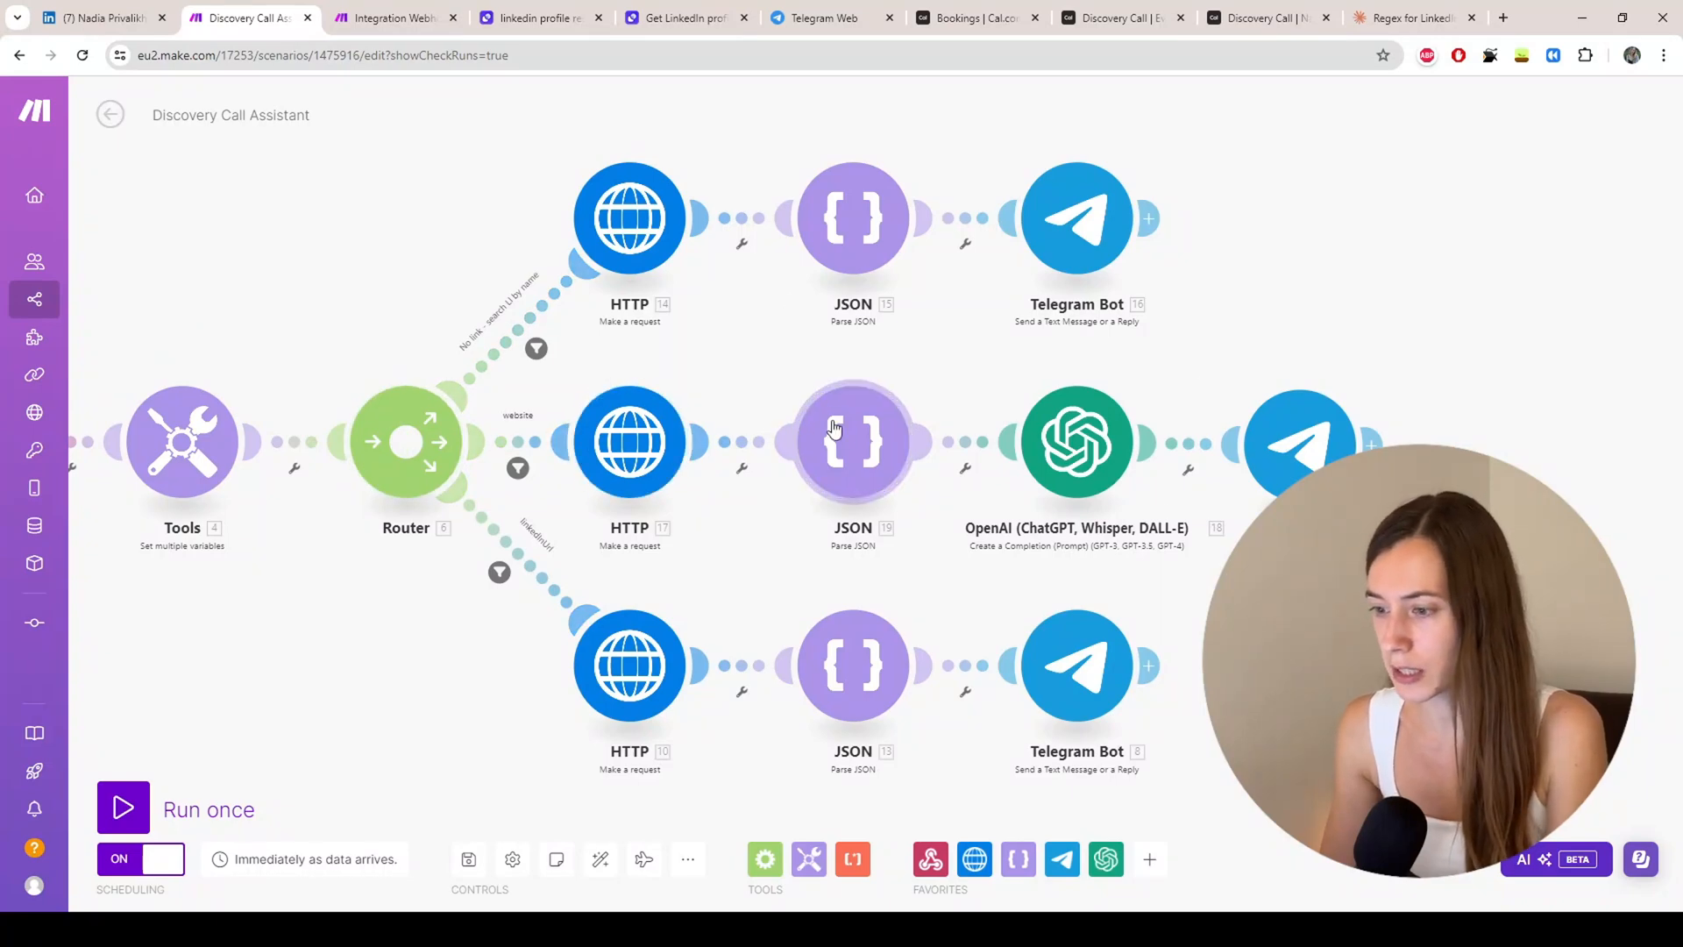
# Step: Check HTTP 17's Relevance AI URL and headers, then bring up the Relevance AI Tools list
pyautogui.click(621, 431)
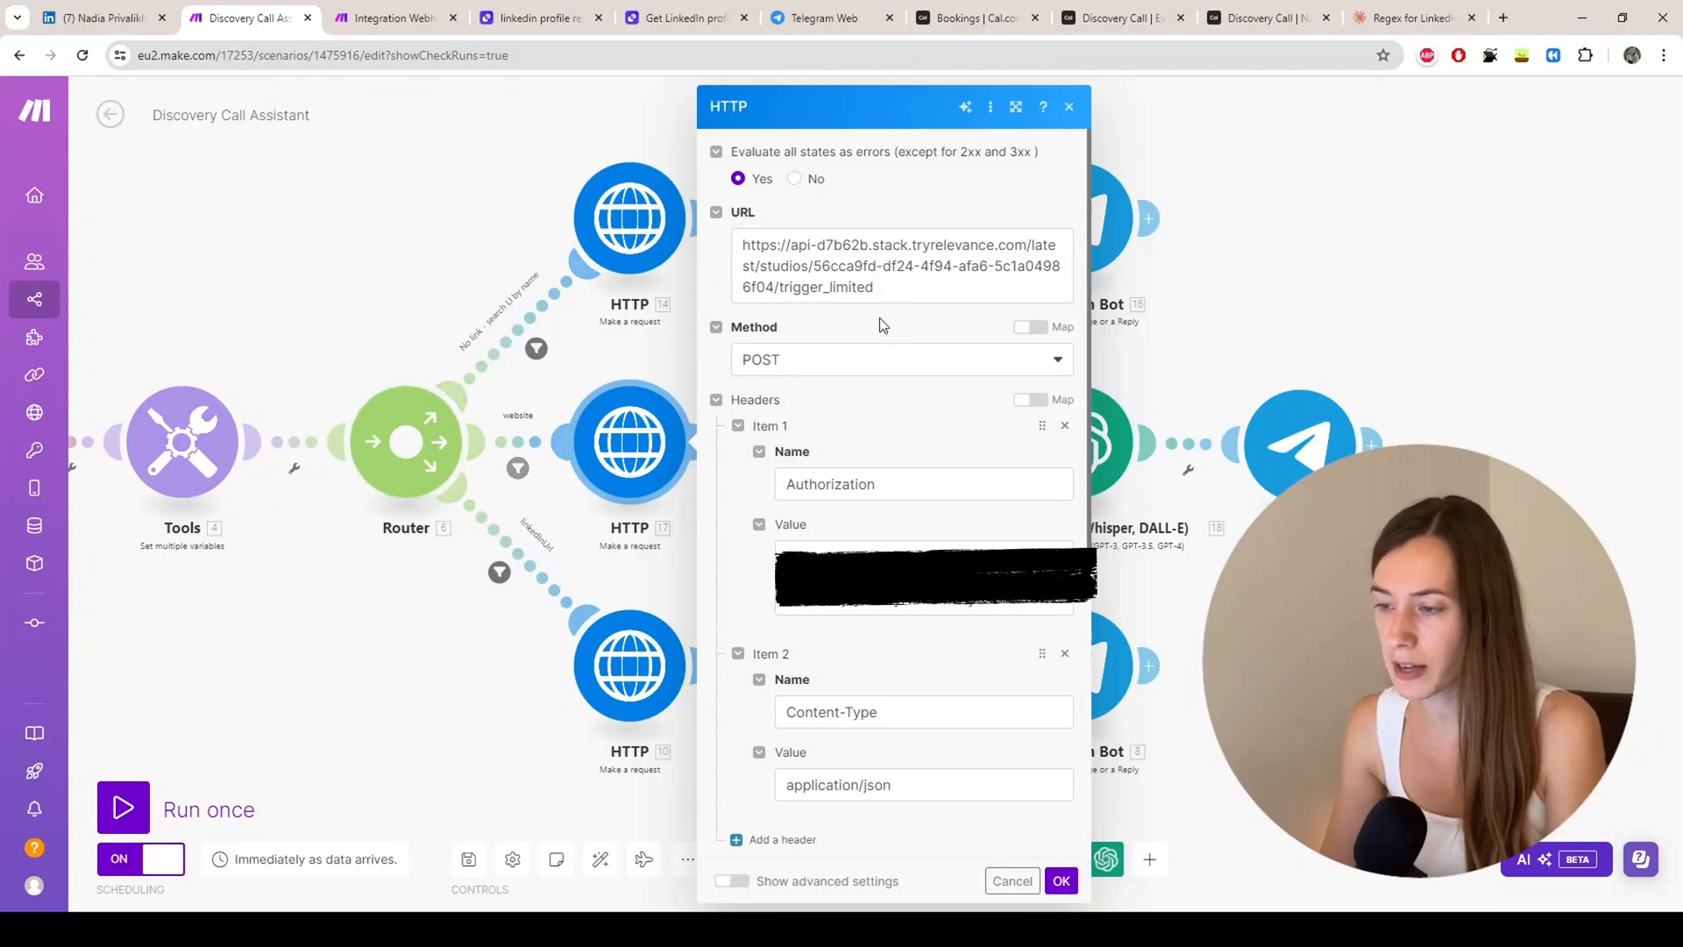
pyautogui.scroll(-4, 871, 311)
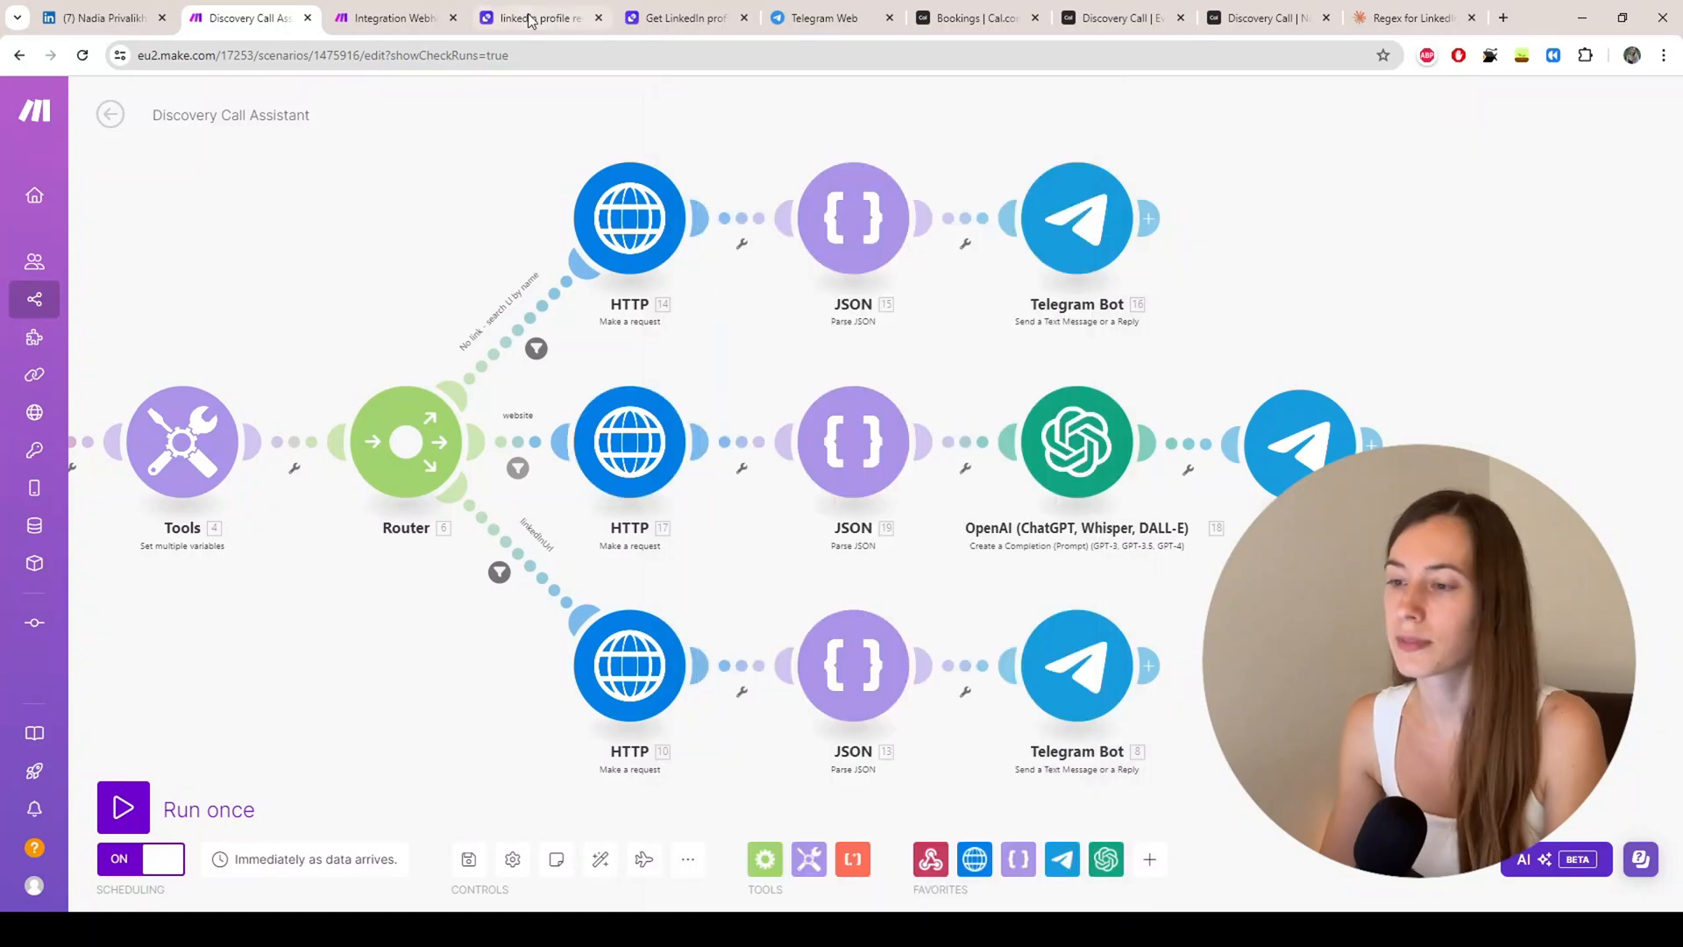
pyautogui.click(609, 19)
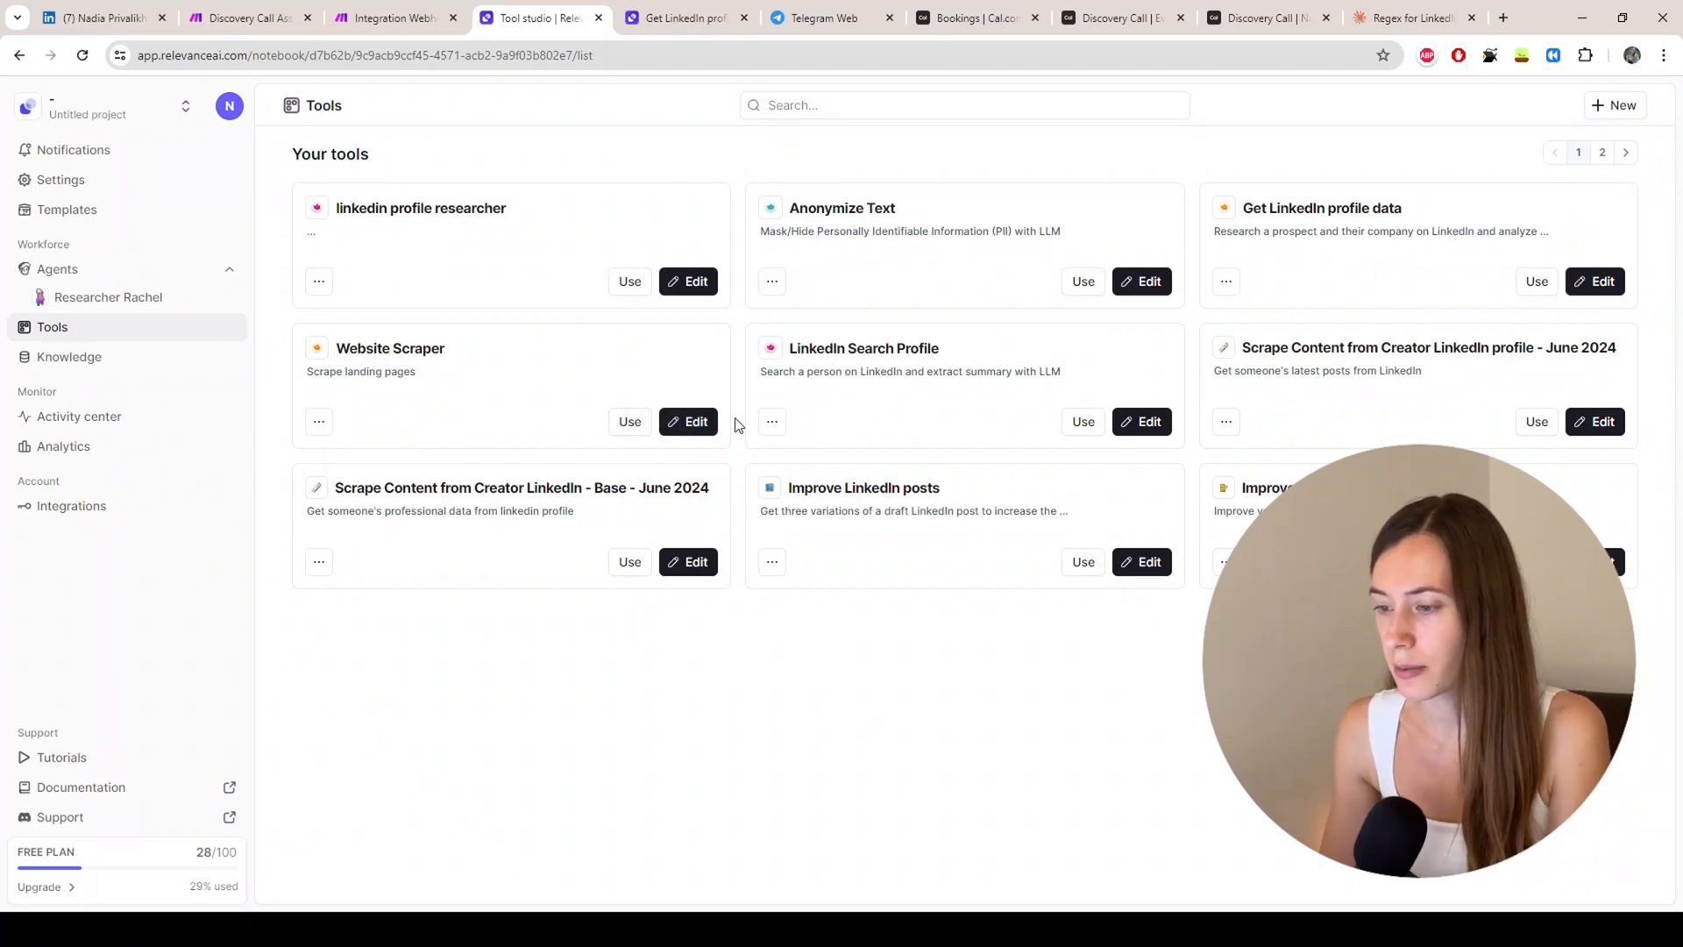
# Step: Open the Website Scraper tool and expand its Extract website content step
pyautogui.click(689, 421)
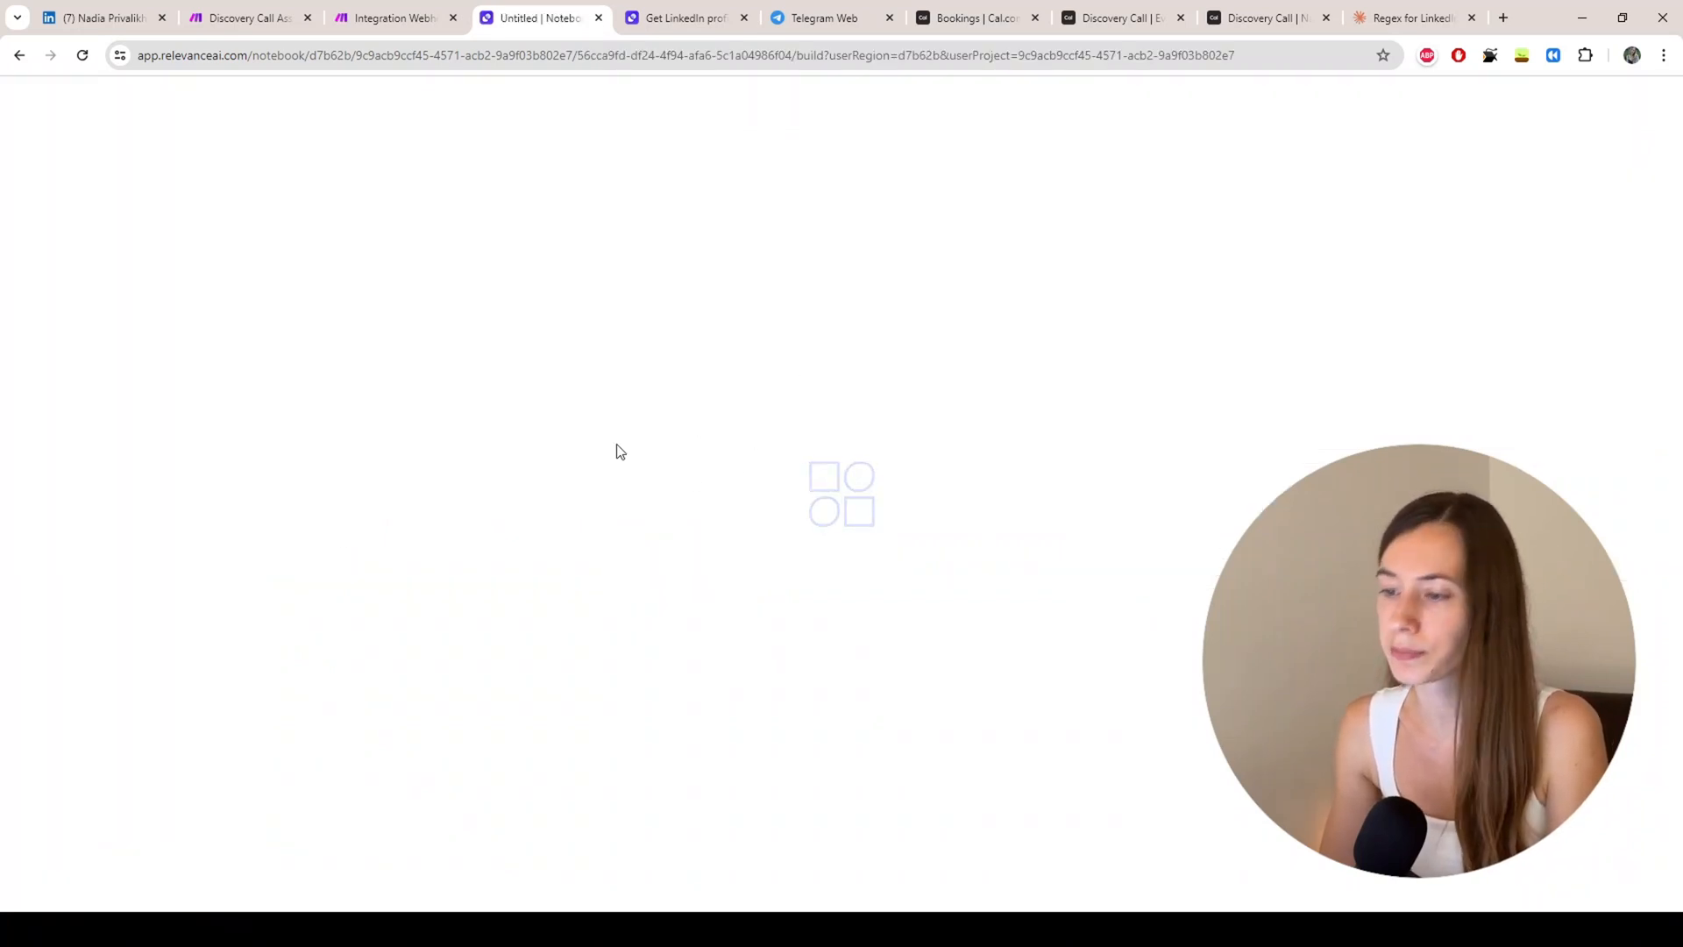
pyautogui.scroll(-1, 1026, 444)
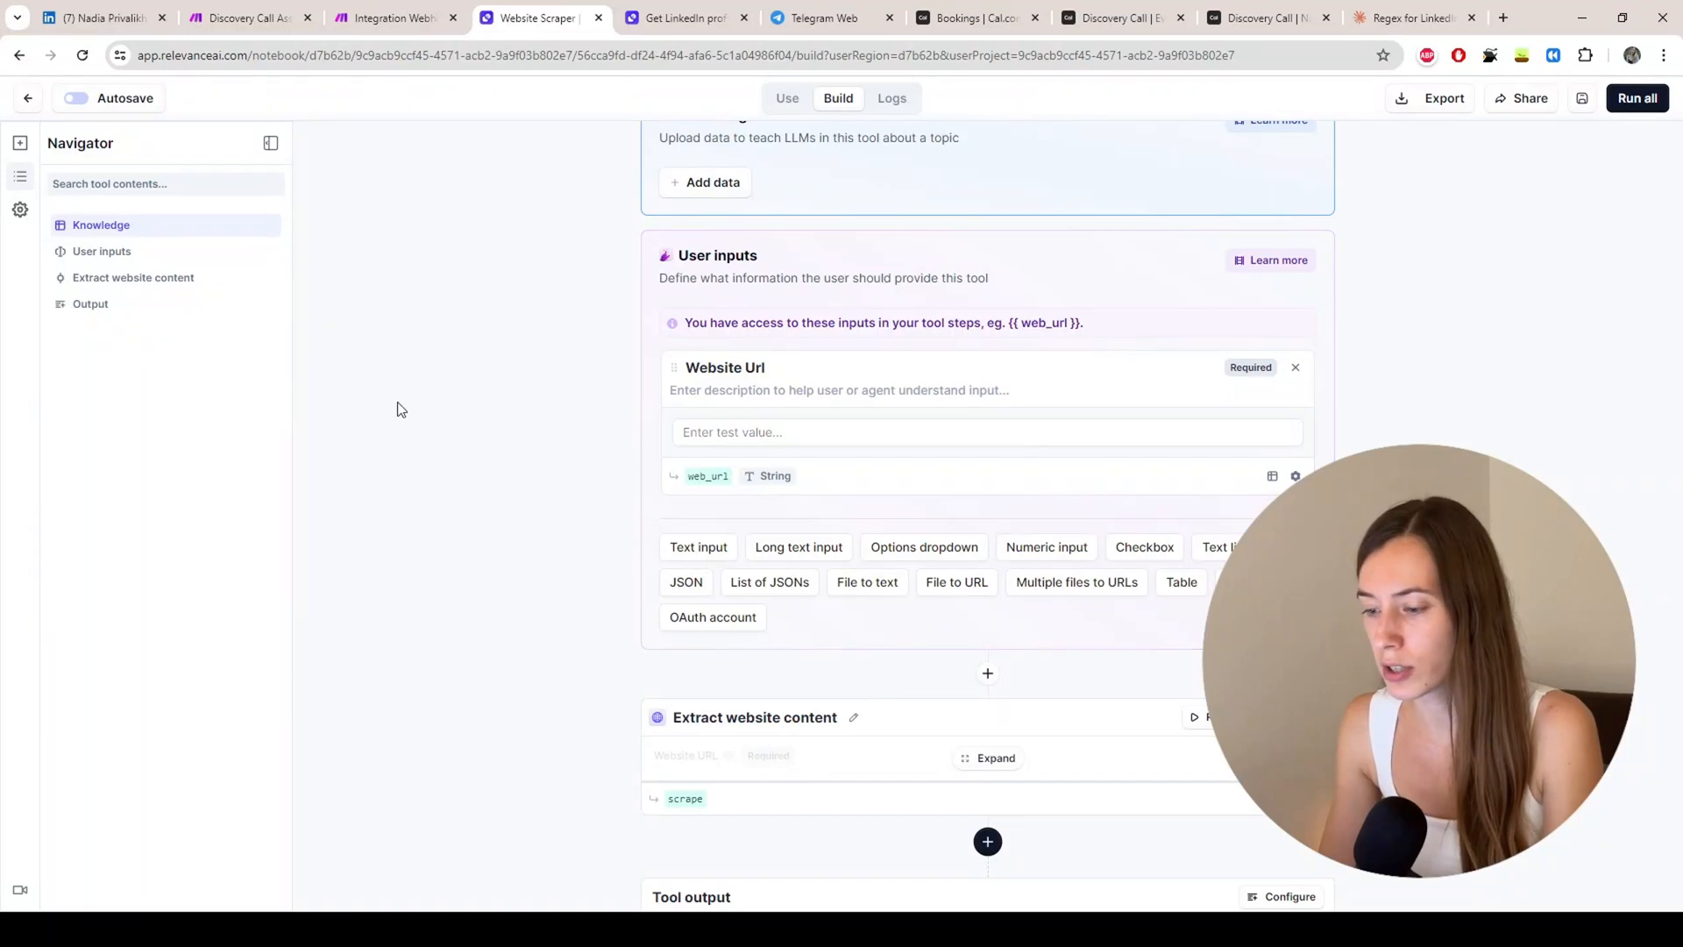
pyautogui.scroll(3, 395, 385)
pyautogui.scroll(-4, 428, 384)
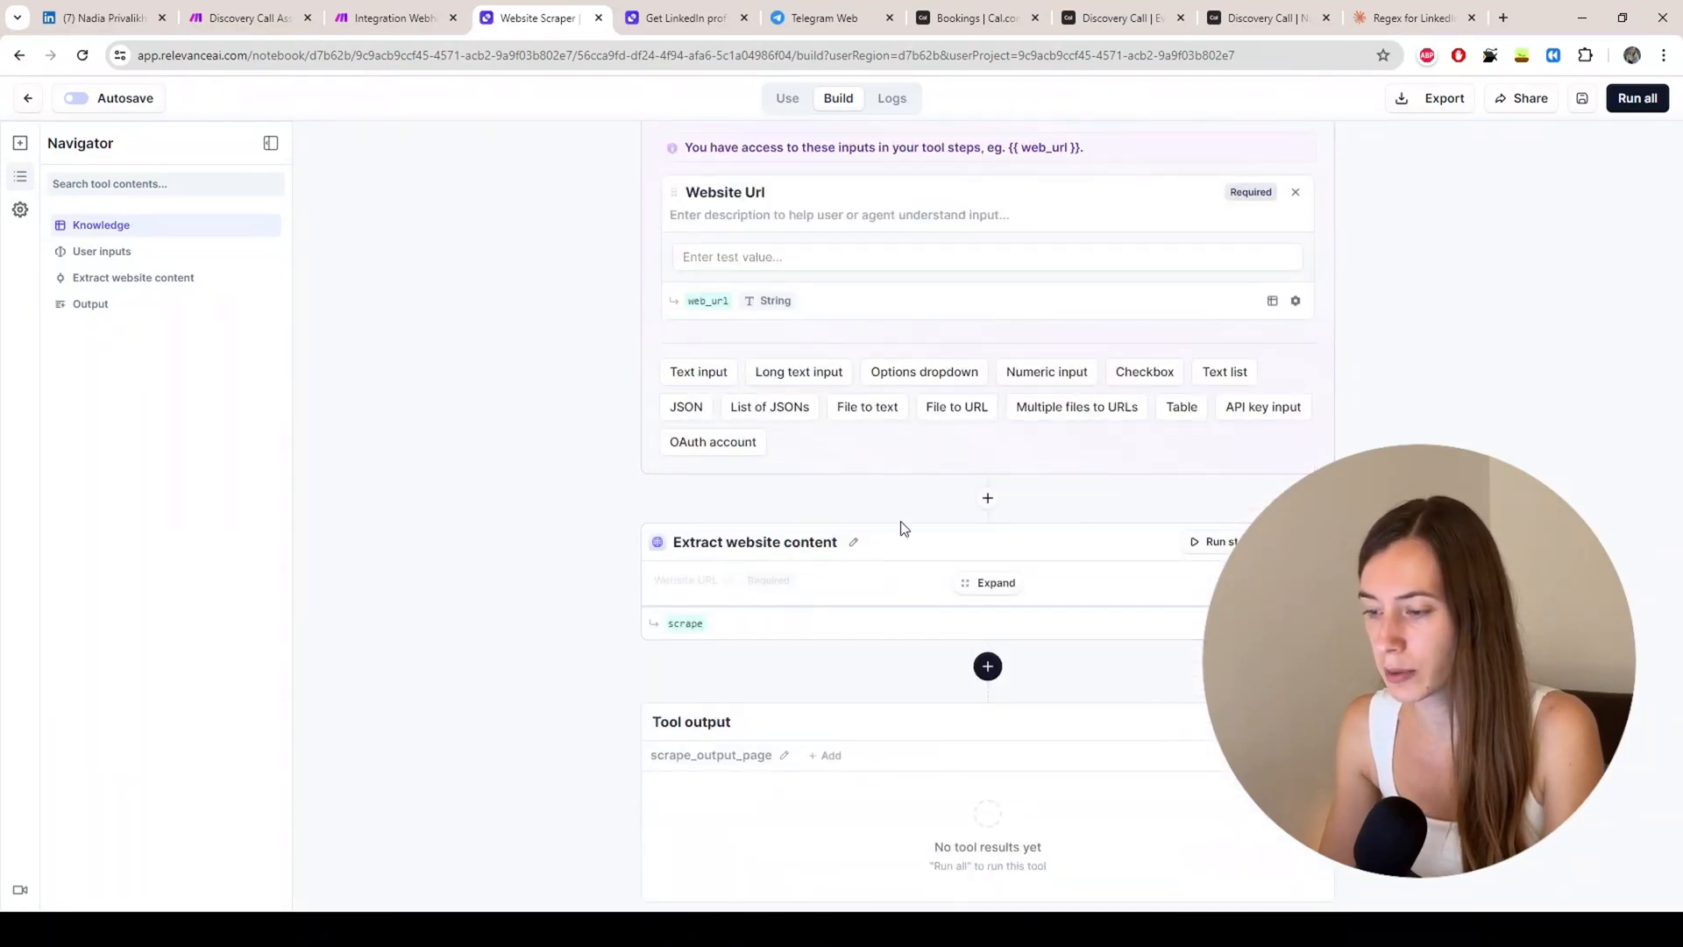
pyautogui.click(989, 583)
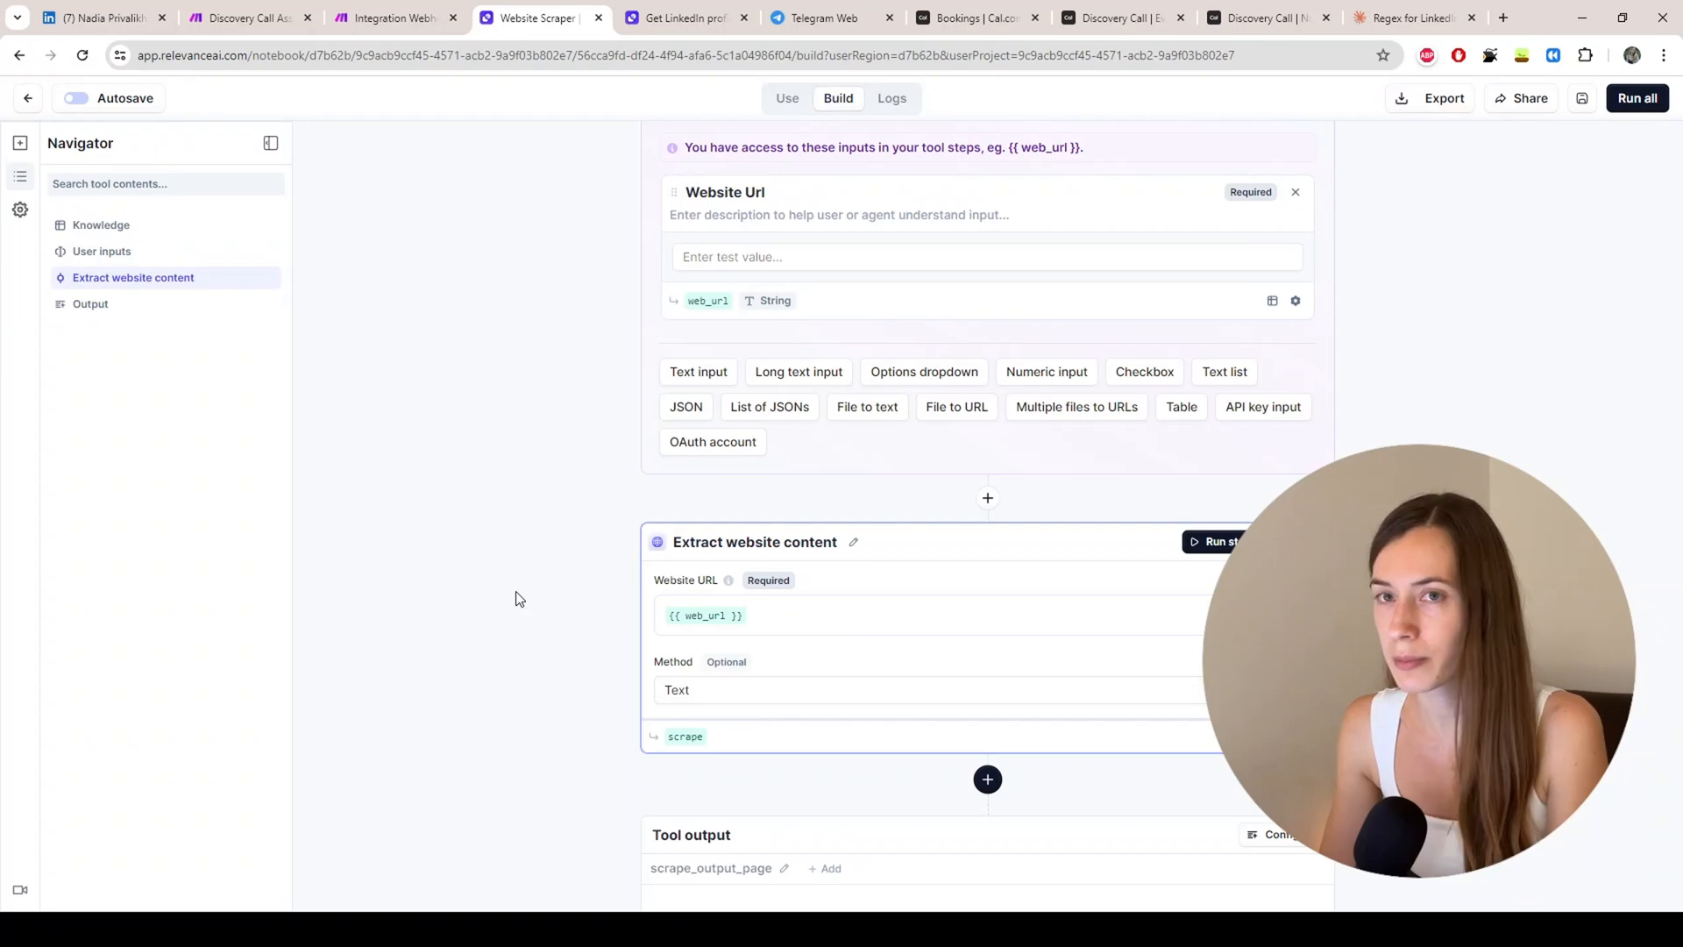
pyautogui.scroll(4, 526, 486)
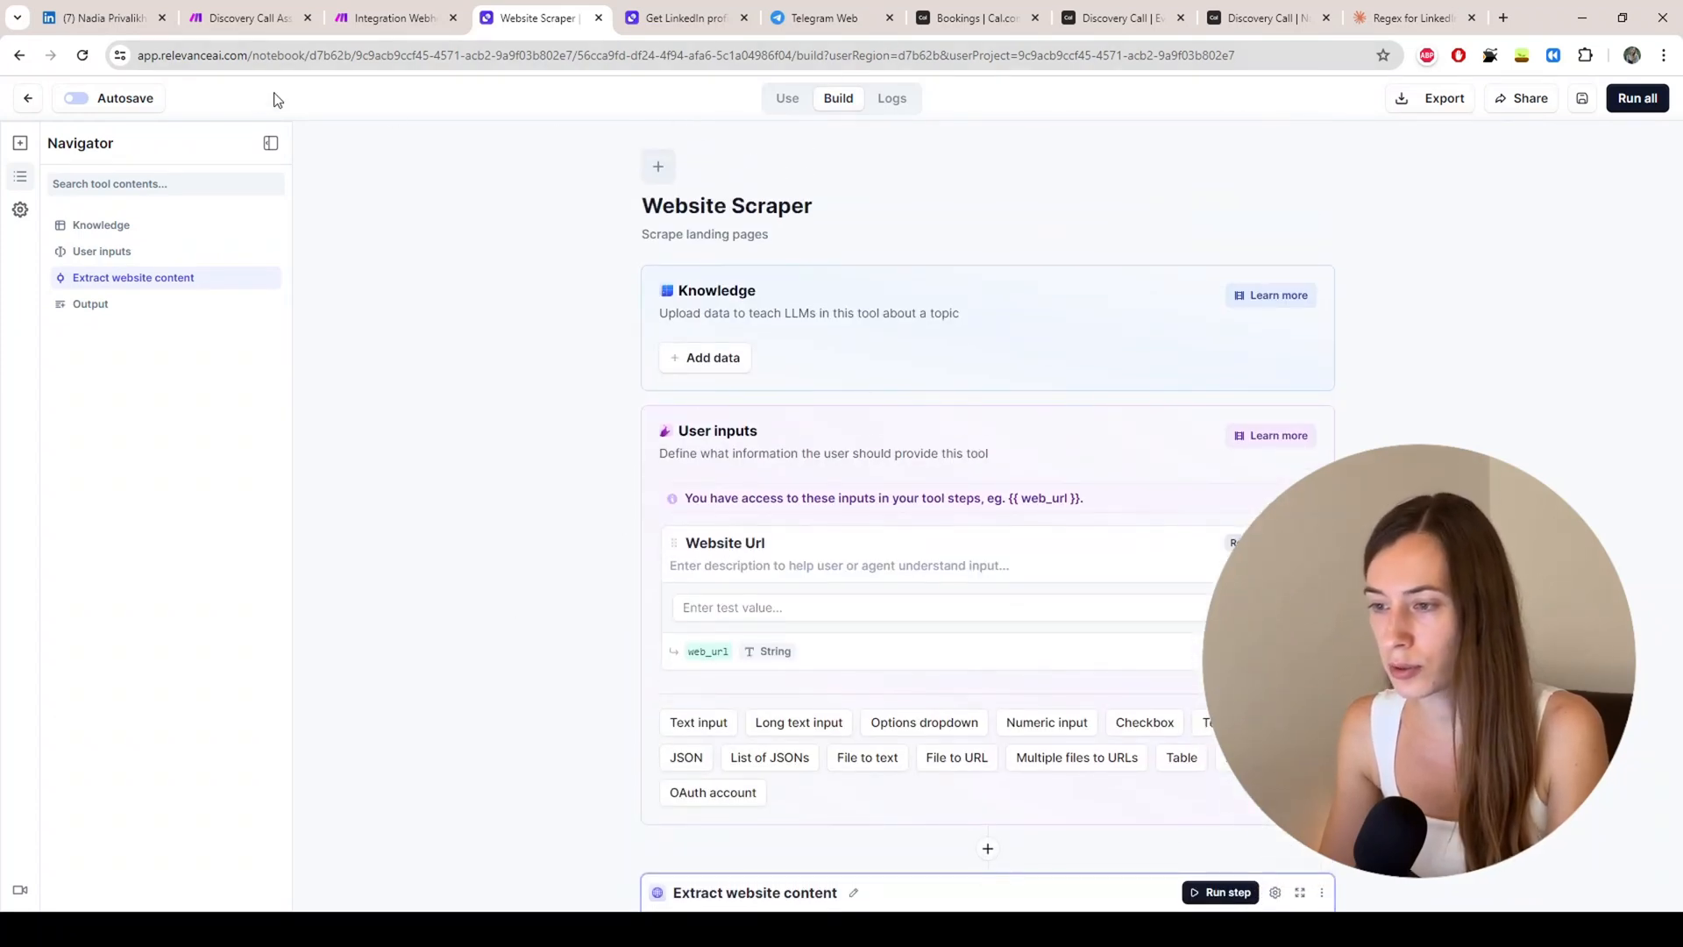
# Step: View the Website Scraper's API endpoint and web_url request body under Use > API
pyautogui.click(786, 98)
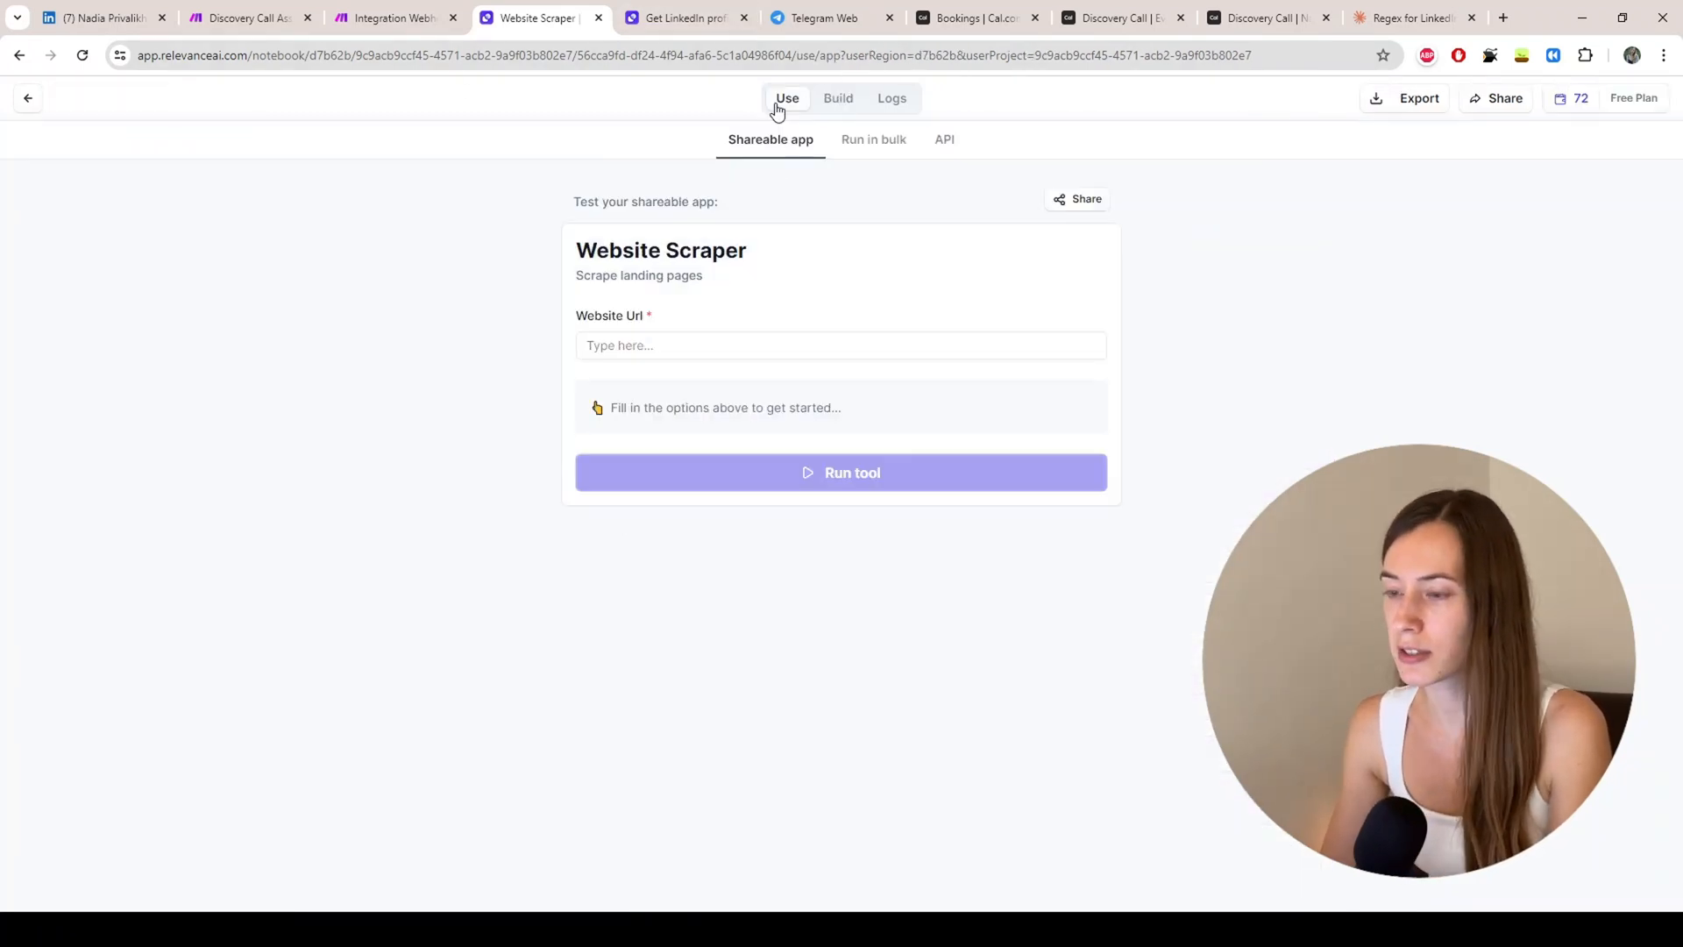
pyautogui.click(946, 141)
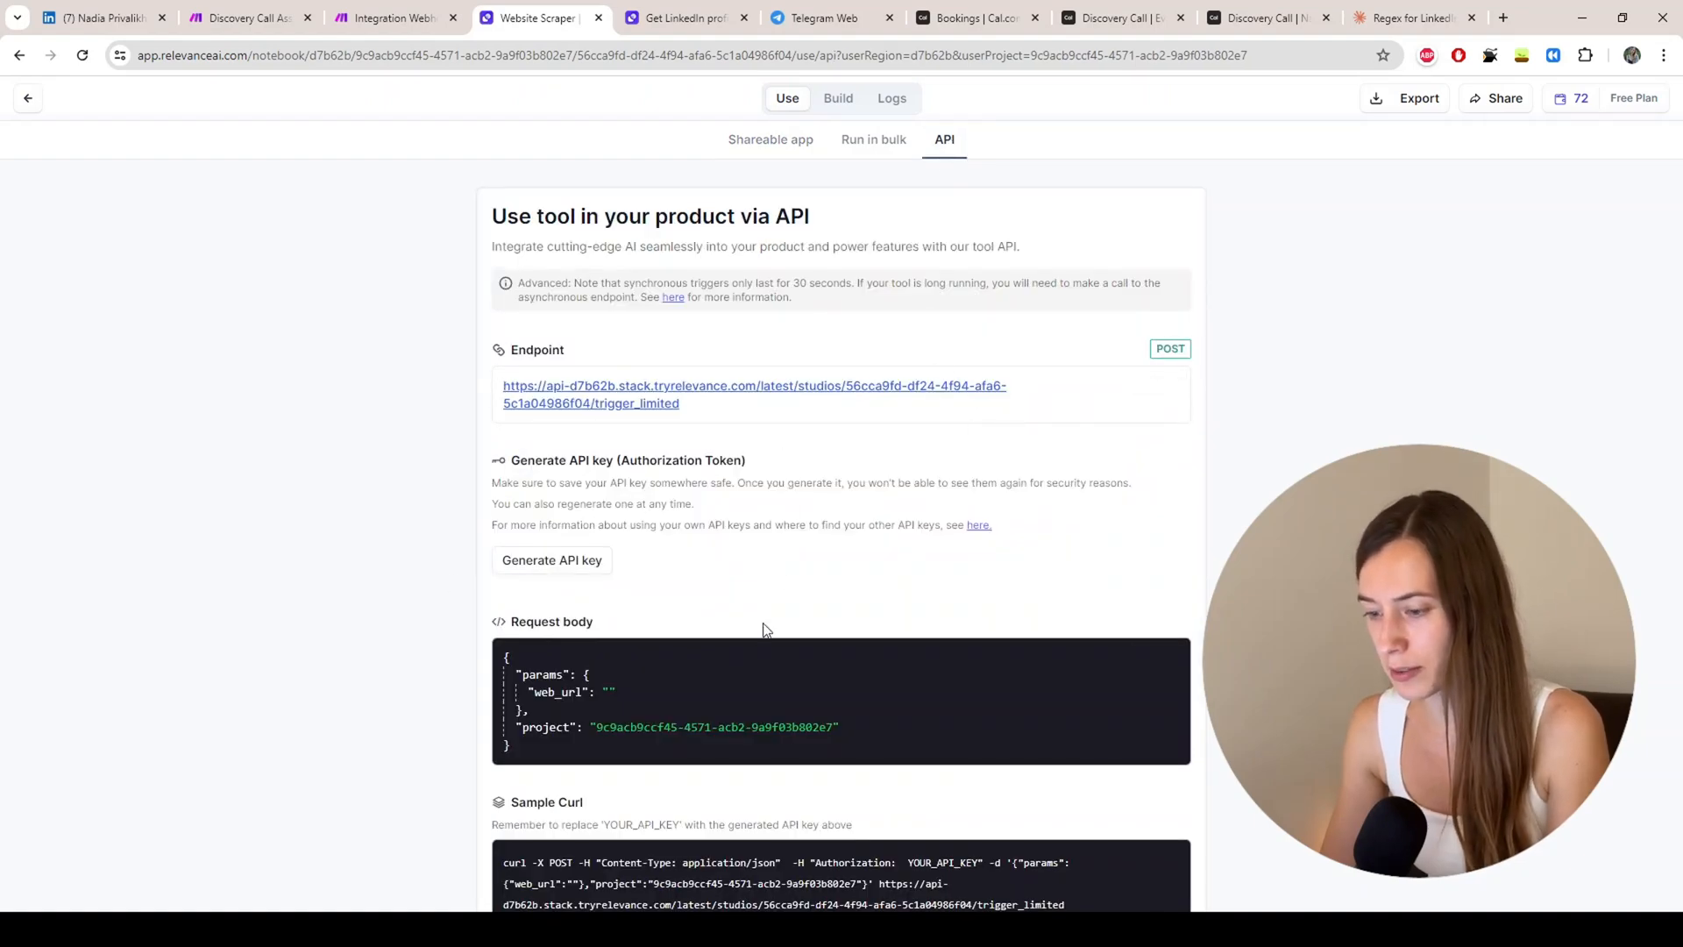
pyautogui.tripleClick(736, 701)
pyautogui.scroll(-3, 657, 674)
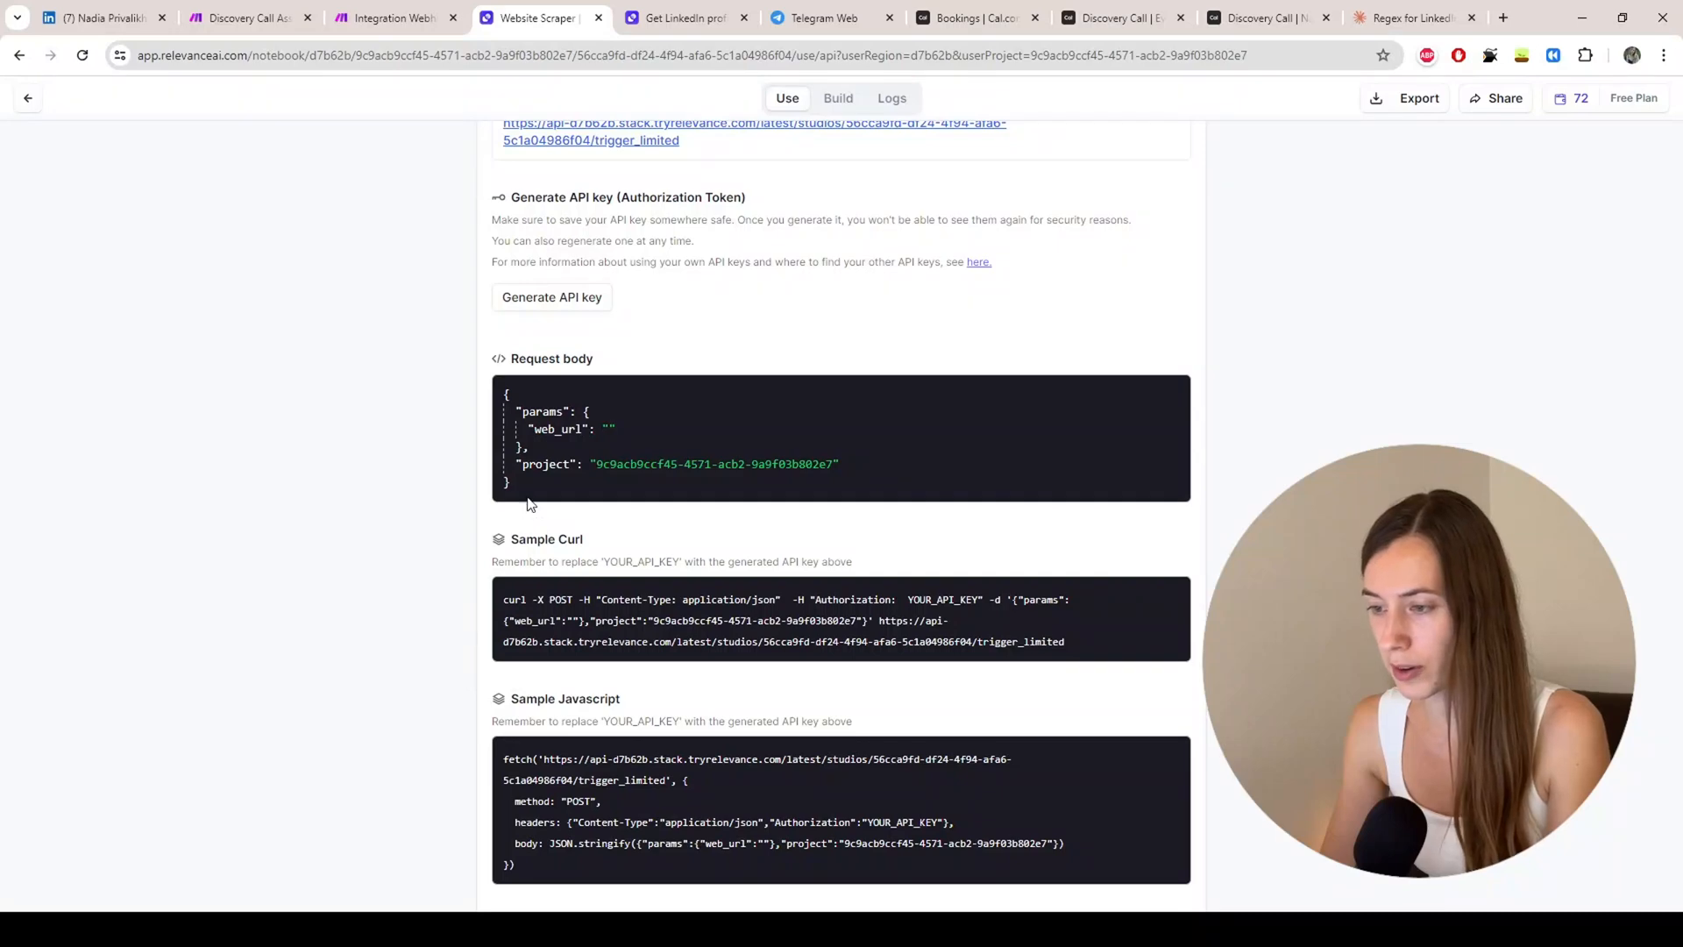
pyautogui.scroll(3, 461, 687)
# Step: Open the LinkedIn Search Profile tool, then return to the Discovery Call Assistant scenario
pyautogui.click(28, 98)
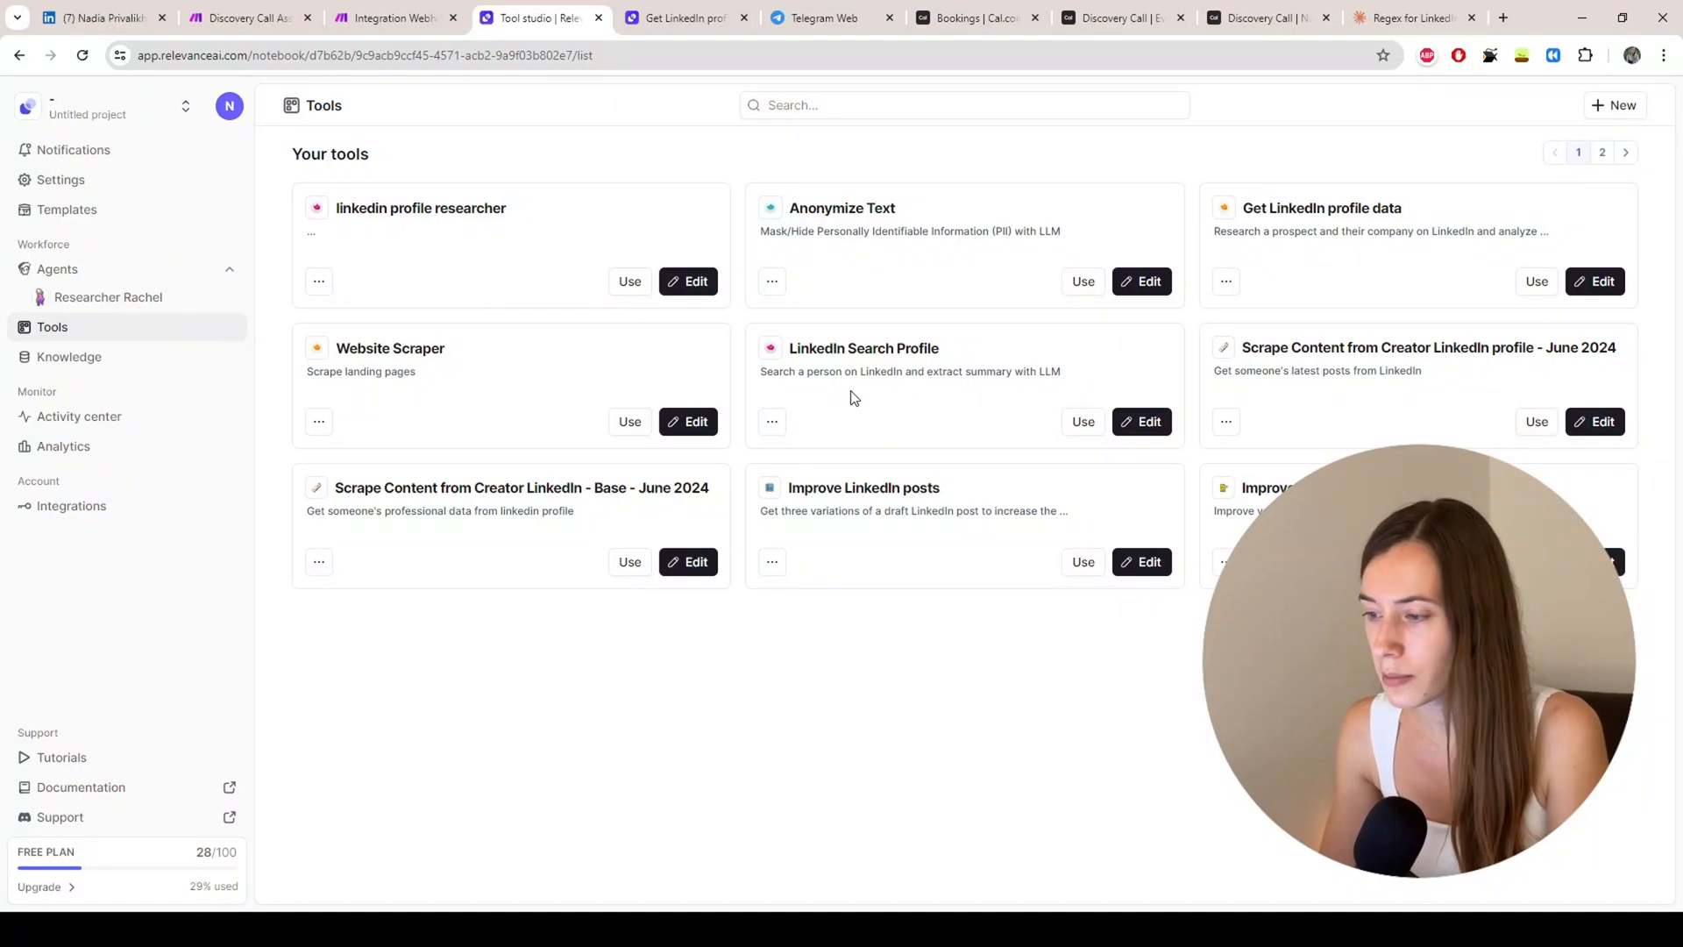
pyautogui.click(1081, 426)
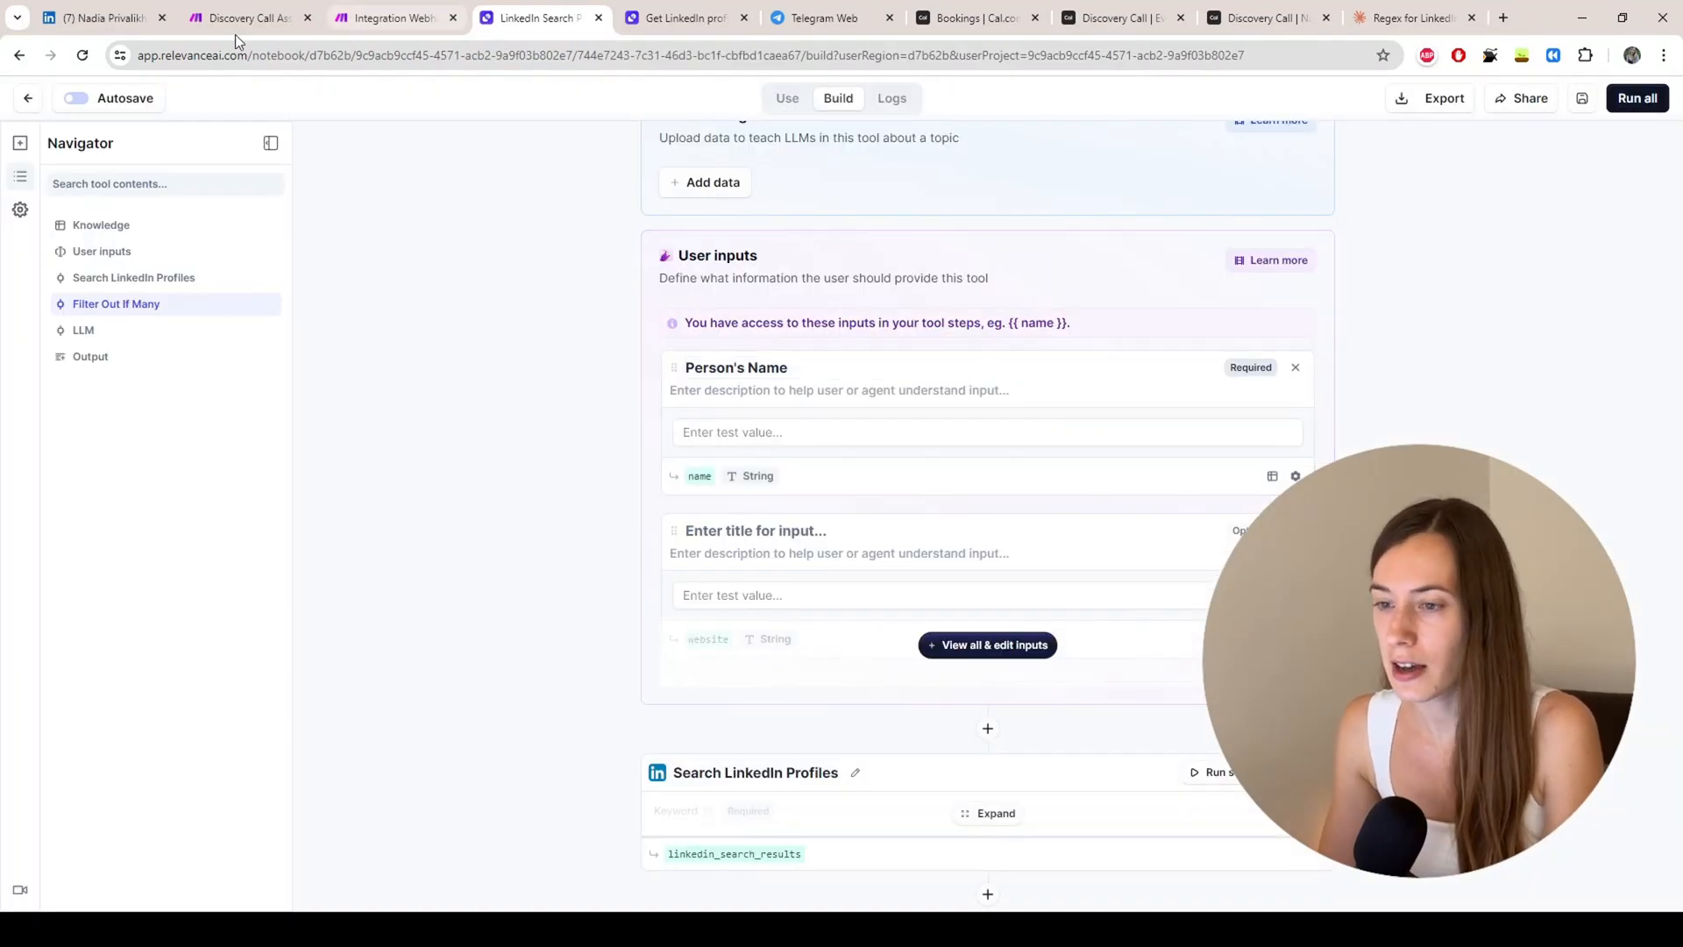
pyautogui.click(235, 32)
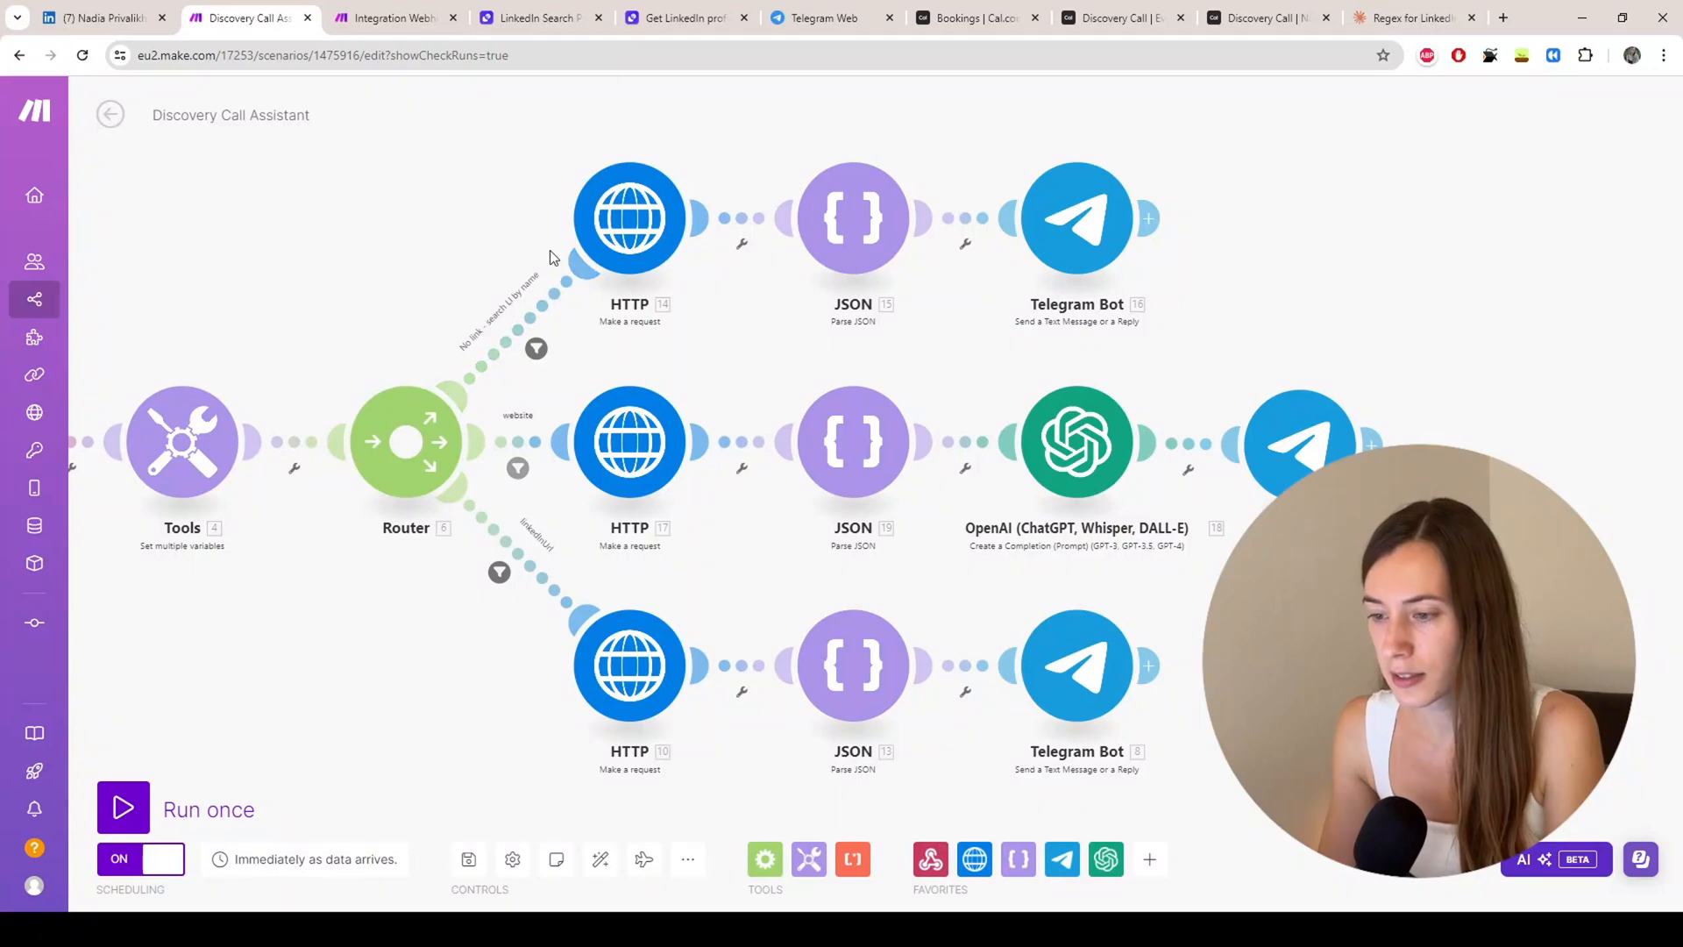
# Step: Inspect HTTP 14's URL, headers and JSON request content, then return to the LinkedIn Search tool
pyautogui.click(611, 212)
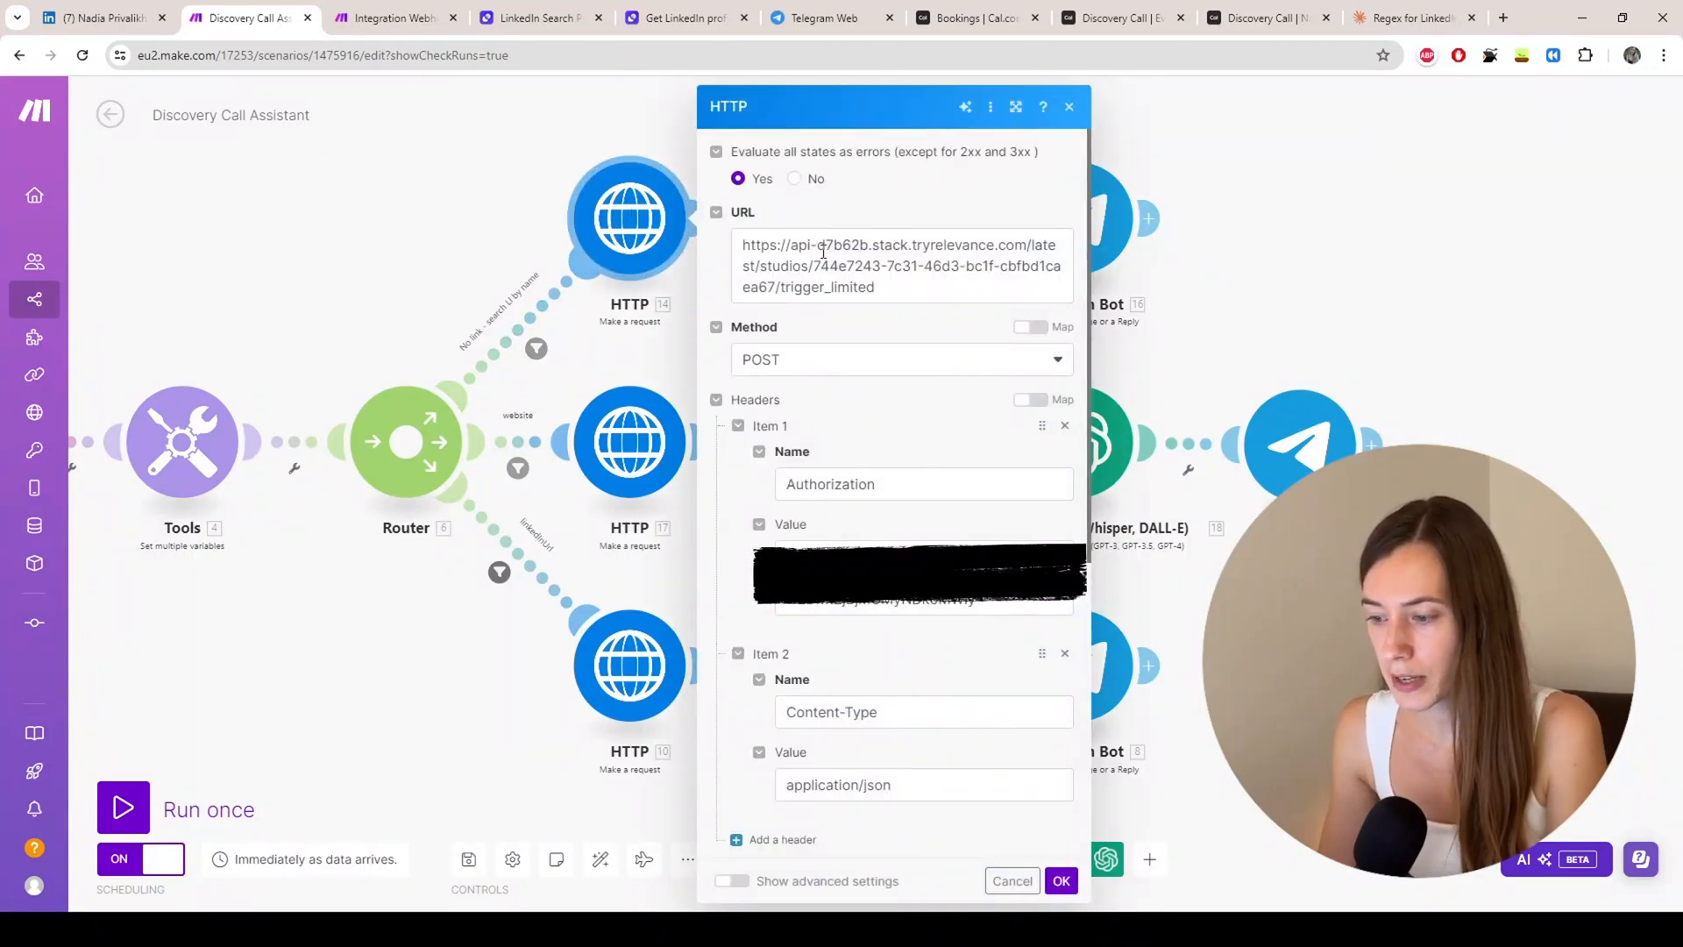
pyautogui.scroll(-2, 823, 252)
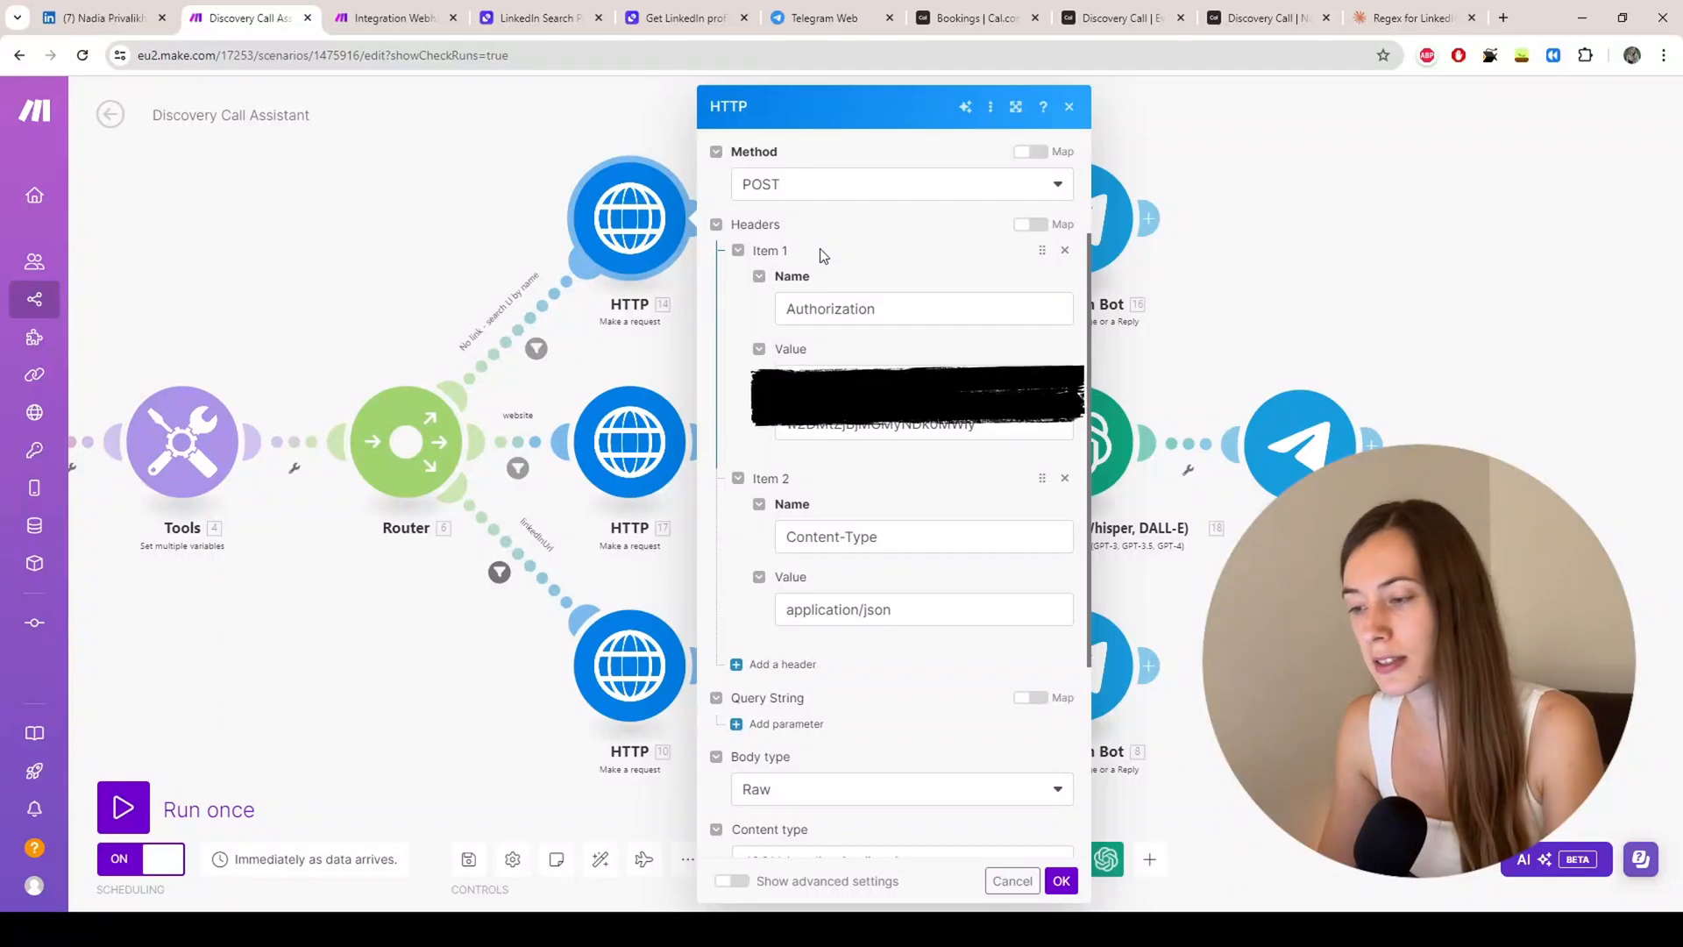
pyautogui.scroll(-3, 823, 254)
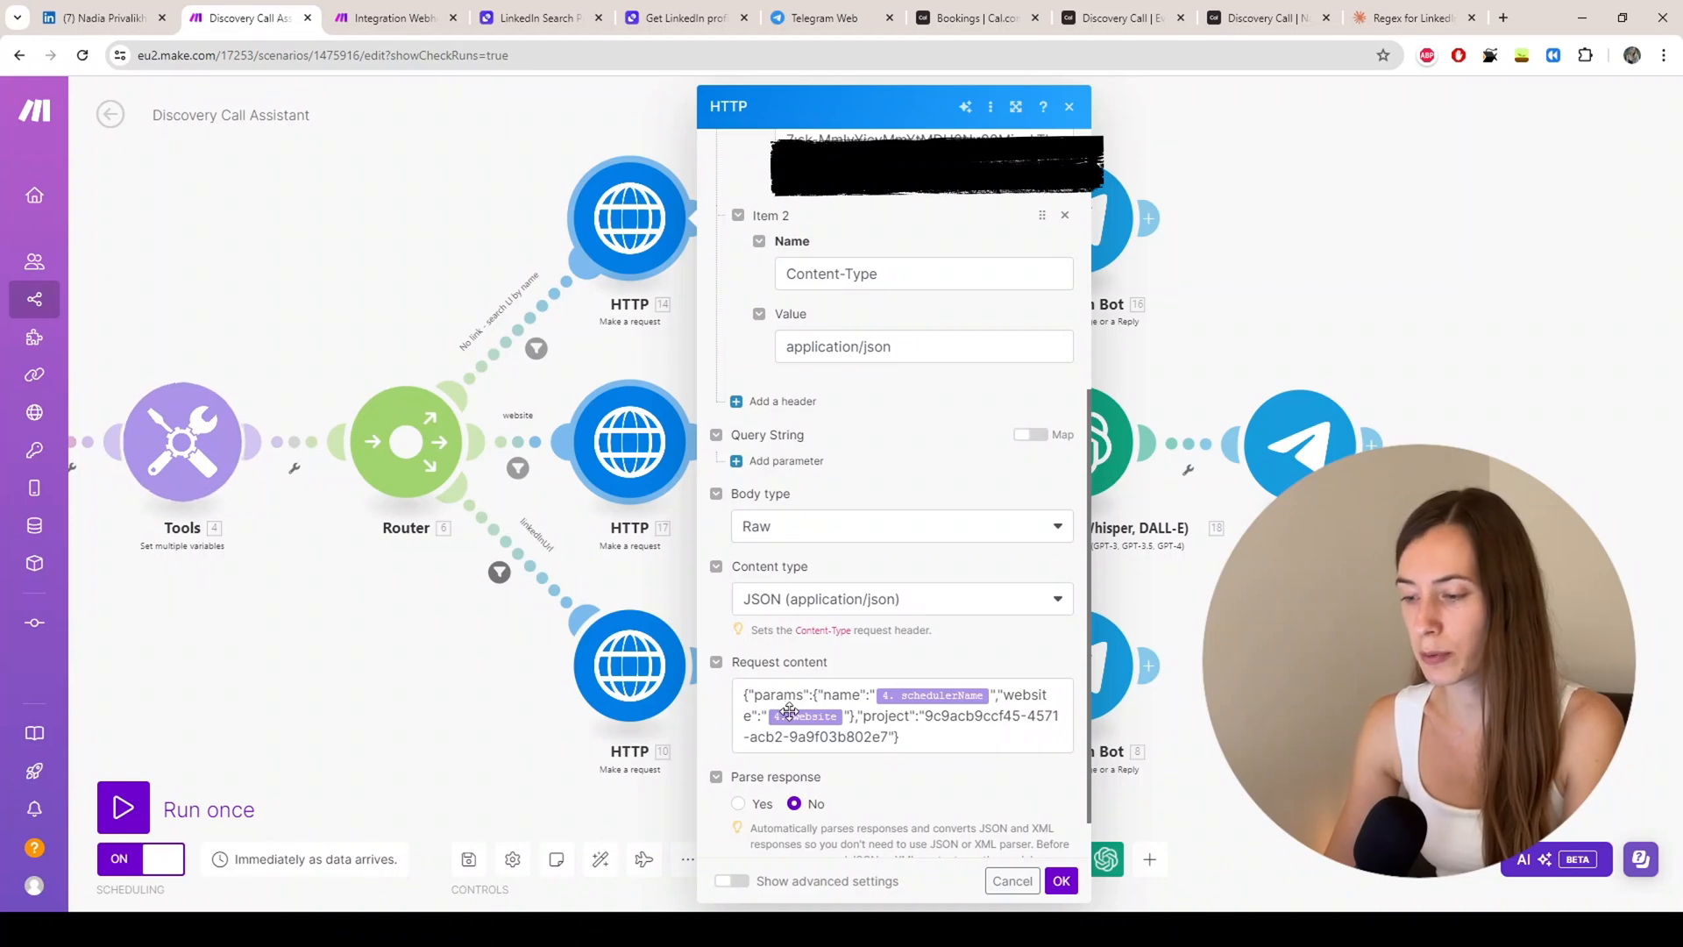
pyautogui.click(529, 18)
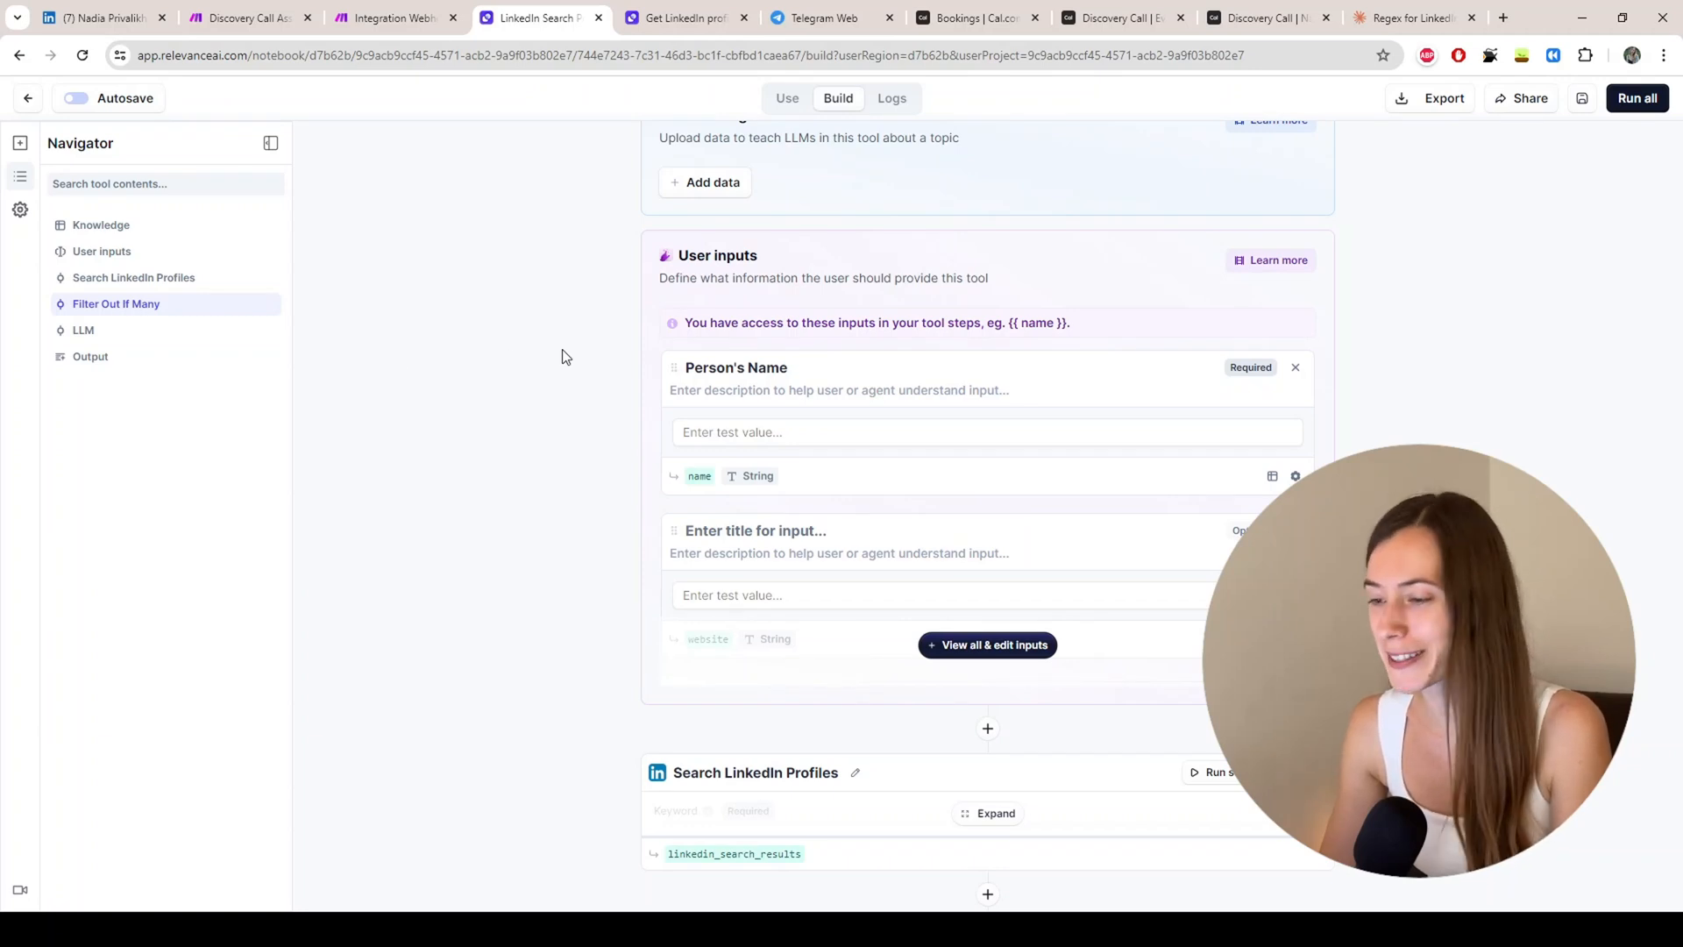
# Step: Expand the Search LinkedIn Profiles step and inspect its keyword search settings
pyautogui.scroll(-1, 561, 349)
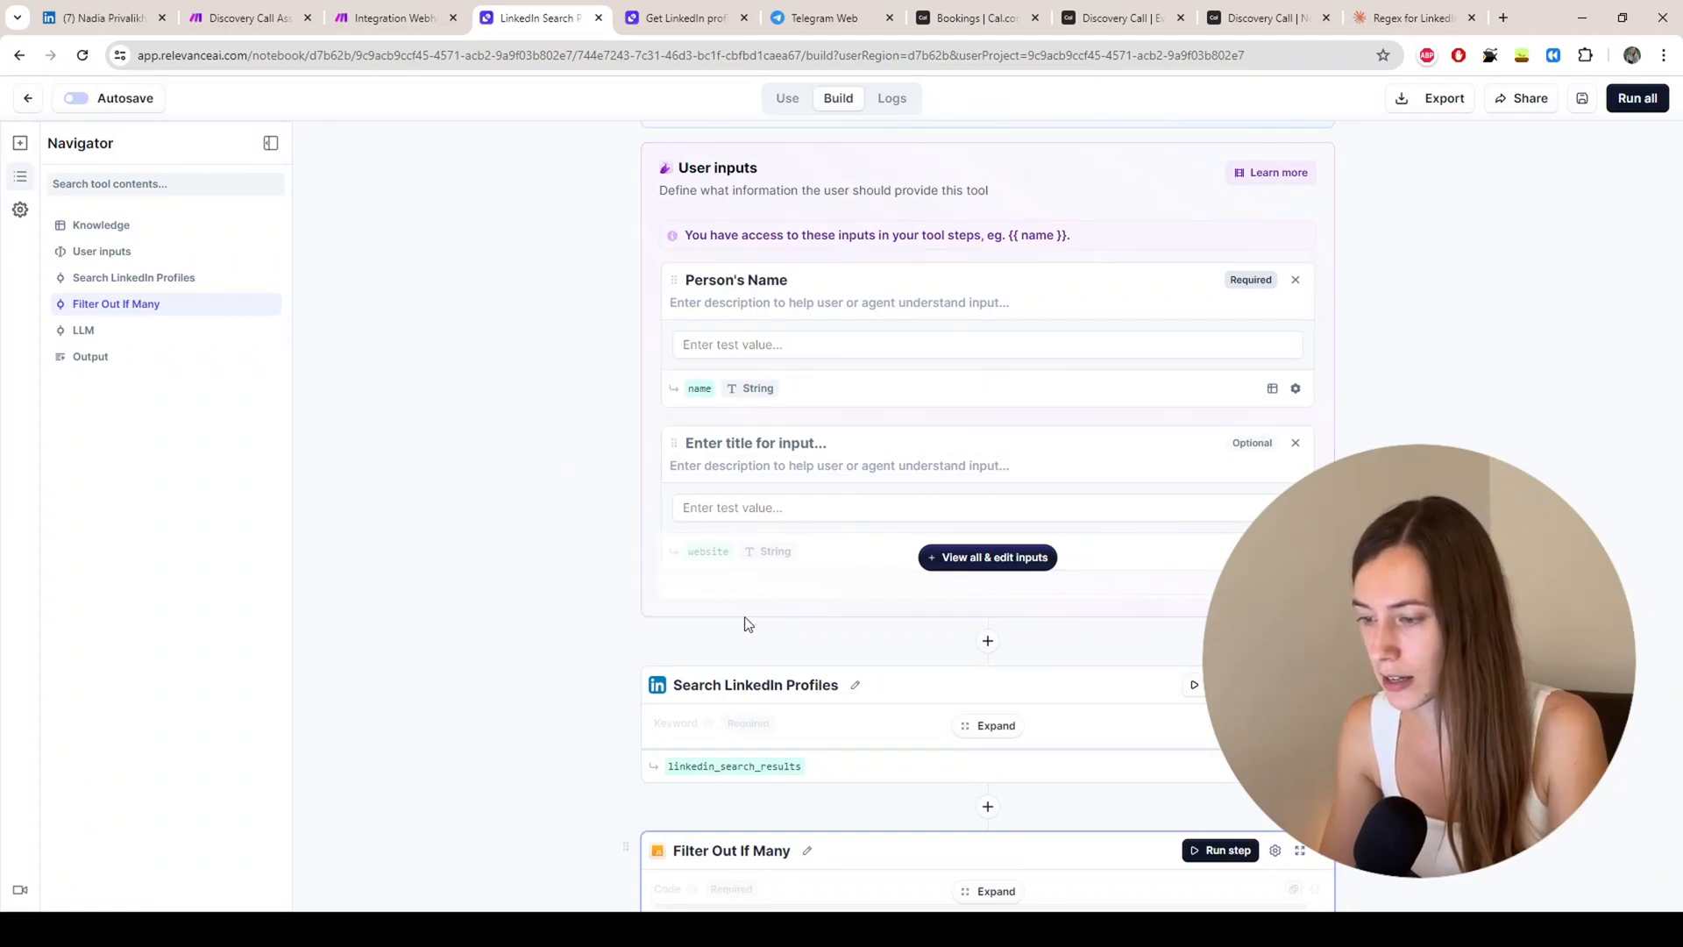
pyautogui.scroll(-1, 690, 406)
pyautogui.scroll(-2, 691, 406)
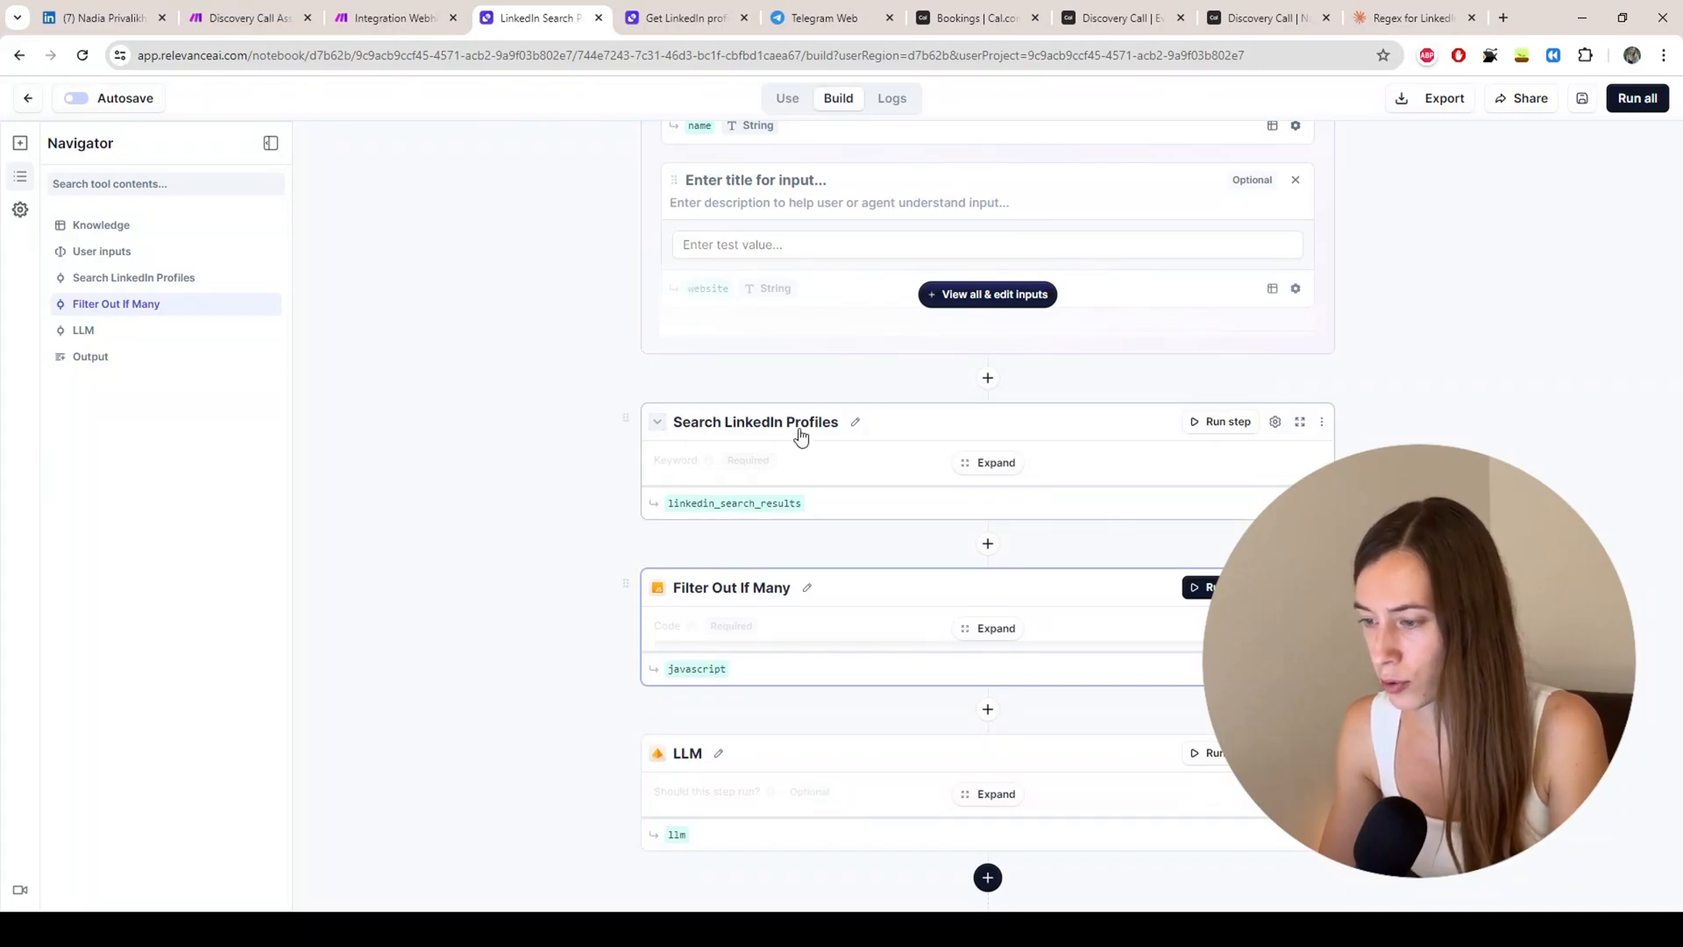
pyautogui.click(979, 467)
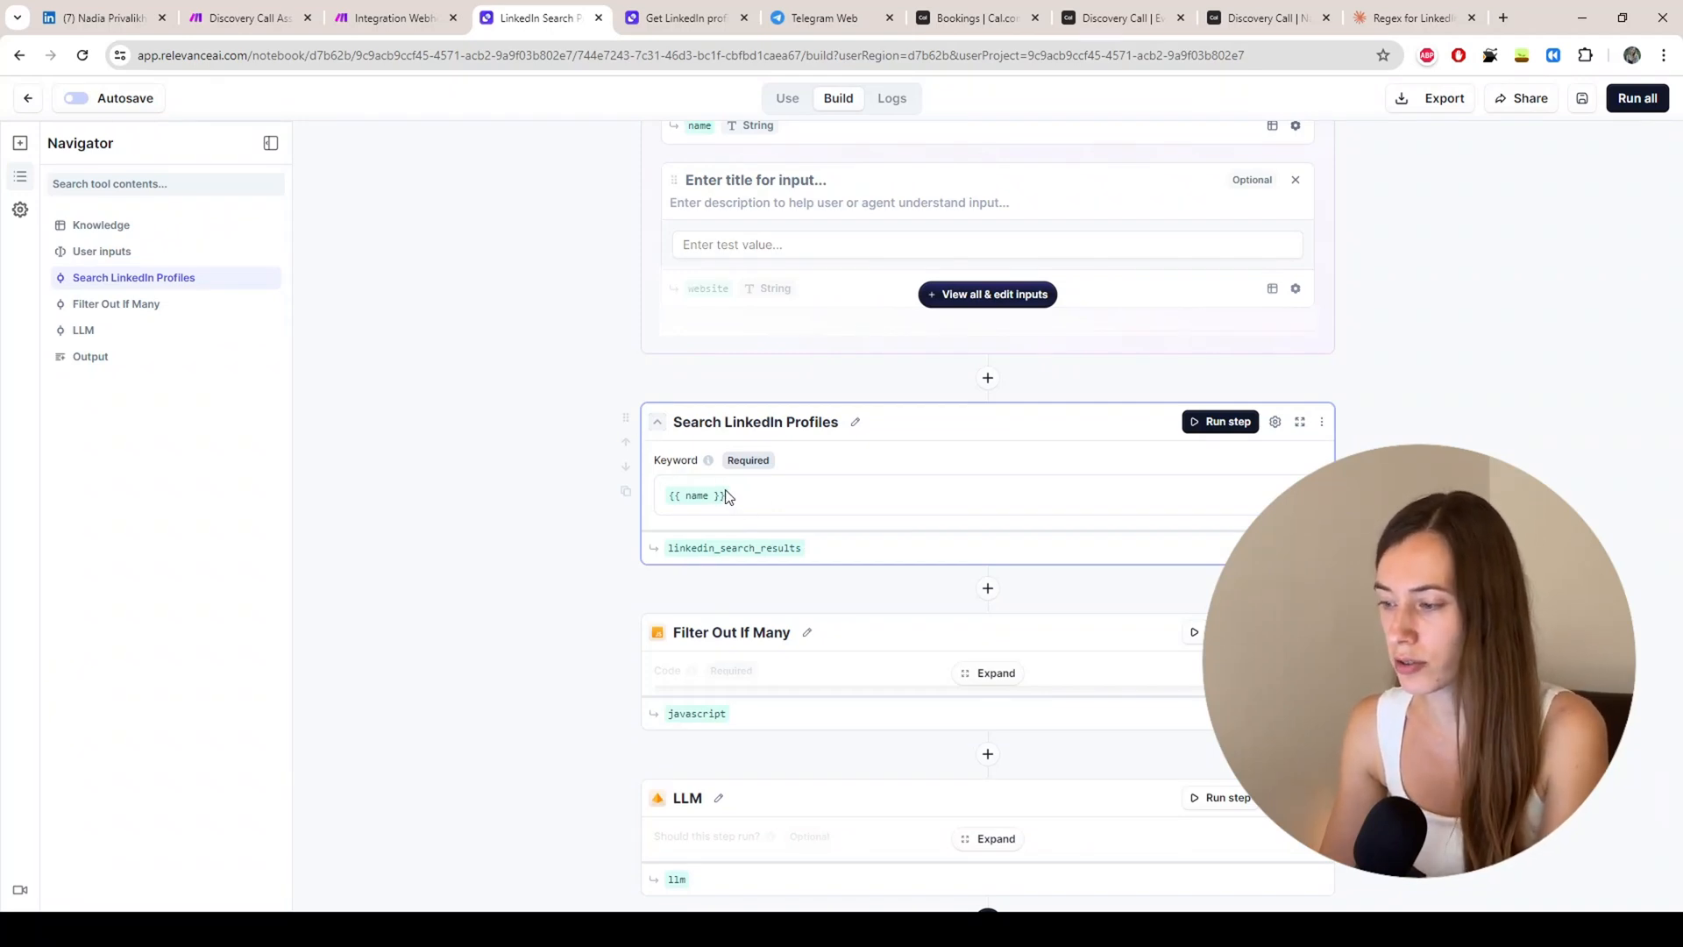
pyautogui.click(1275, 422)
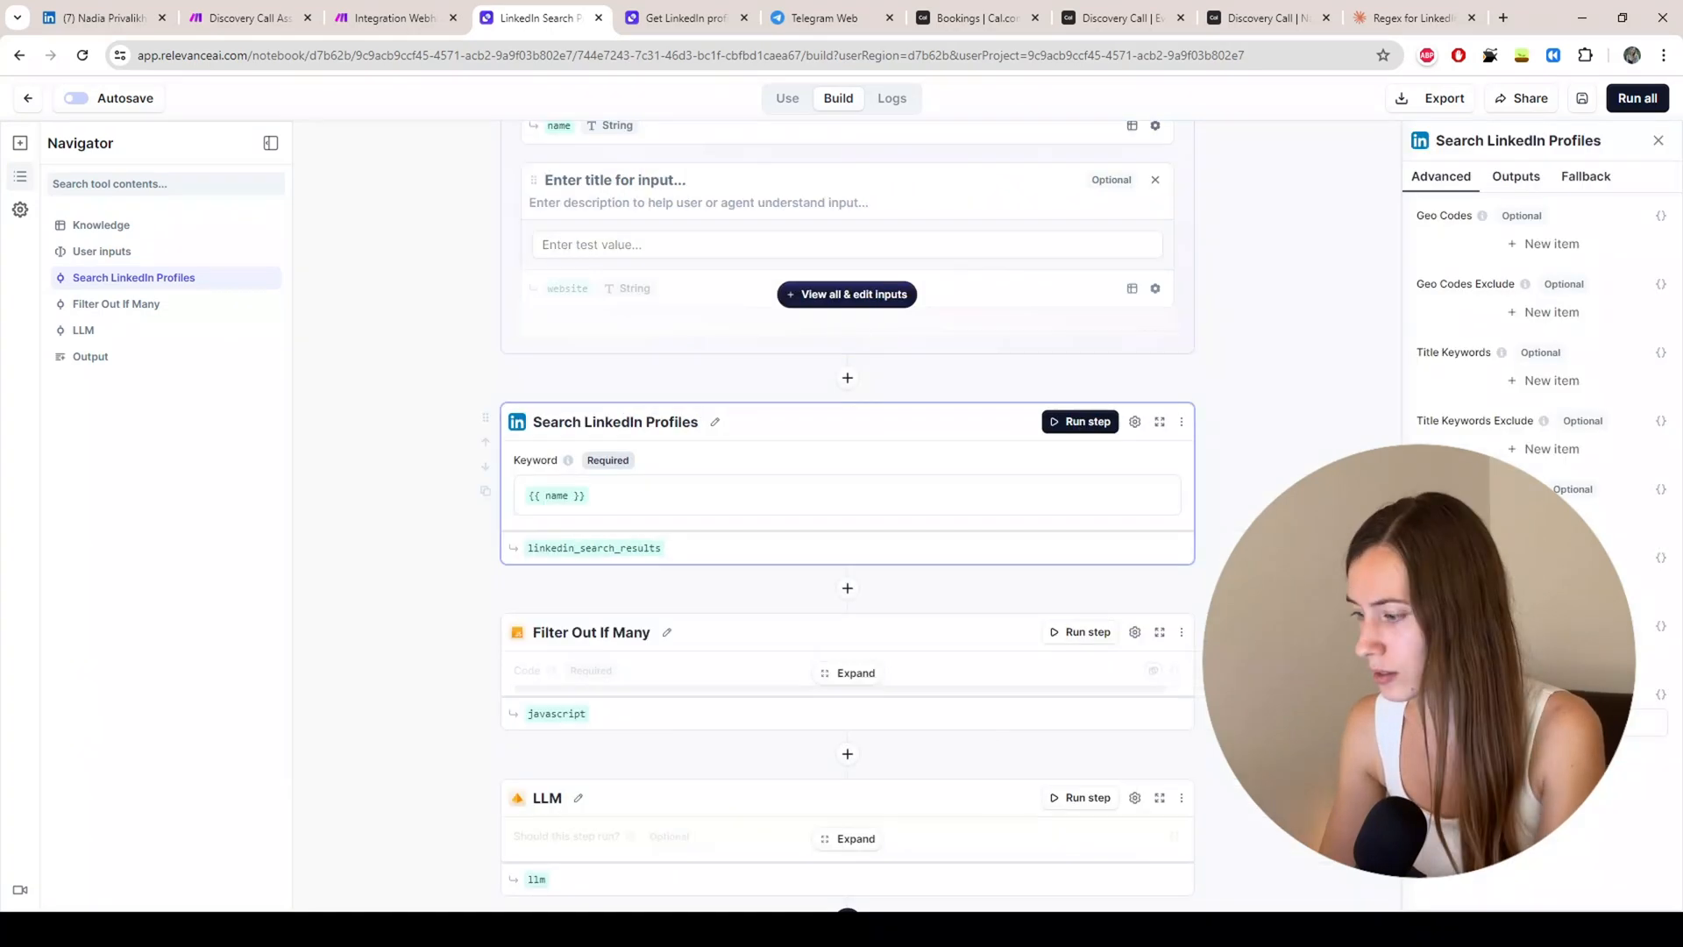
pyautogui.click(1659, 141)
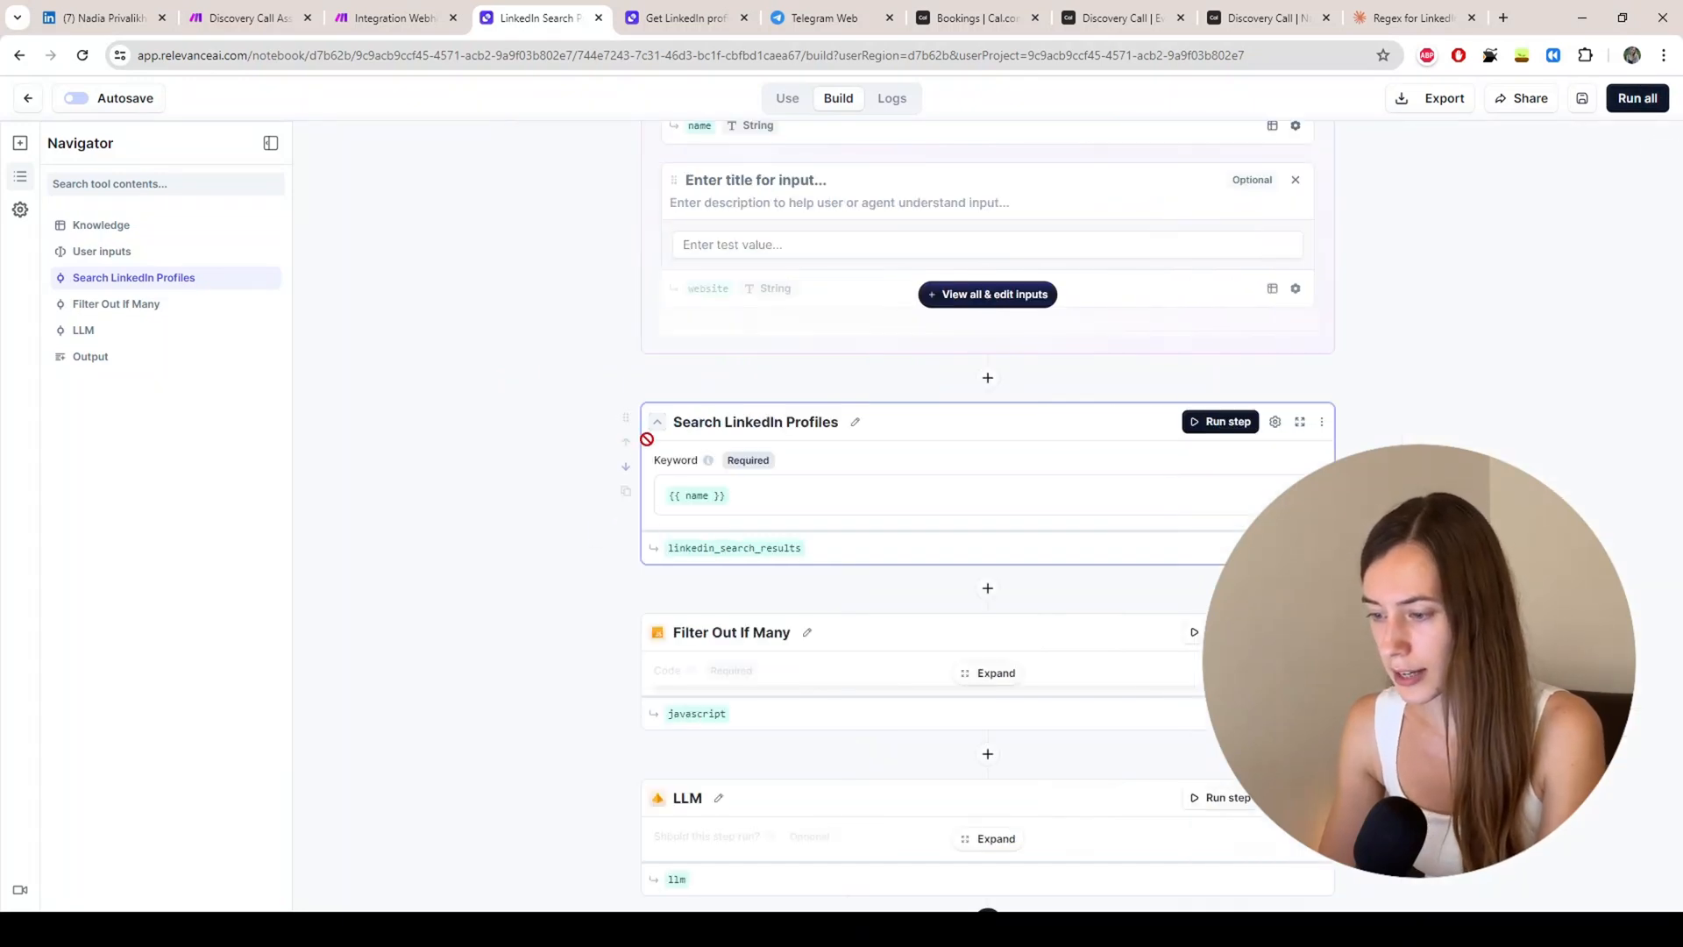
# Step: Read the Filter Out If Many code step
pyautogui.scroll(-3, 649, 443)
pyautogui.click(991, 412)
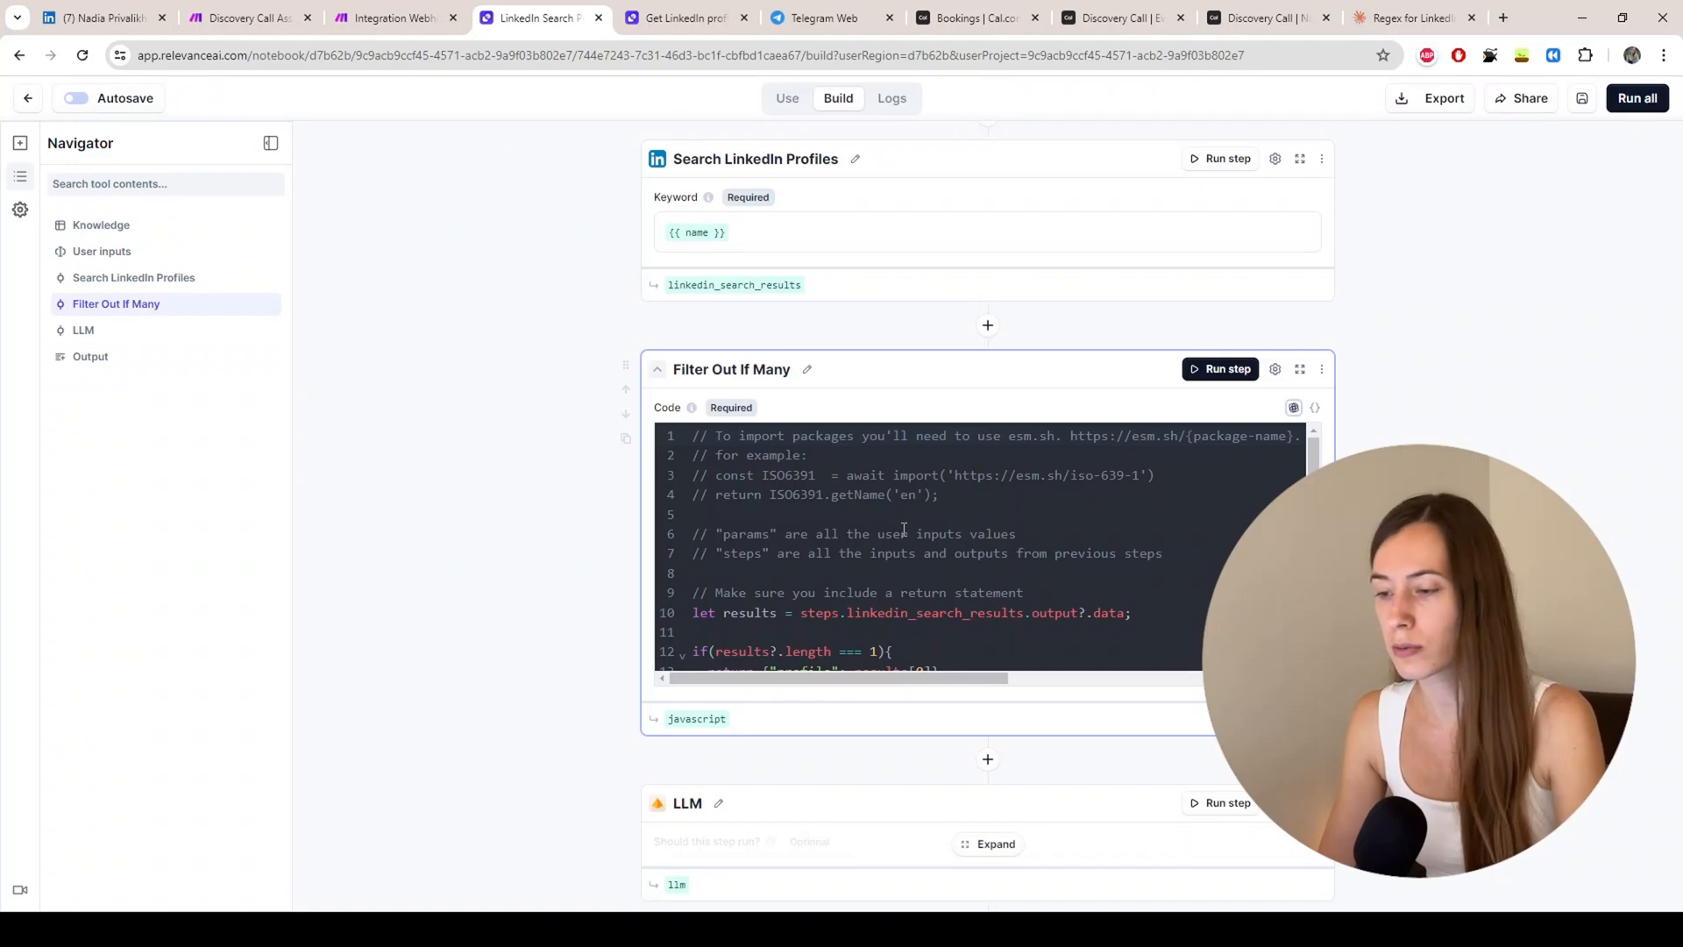
pyautogui.scroll(-3, 900, 517)
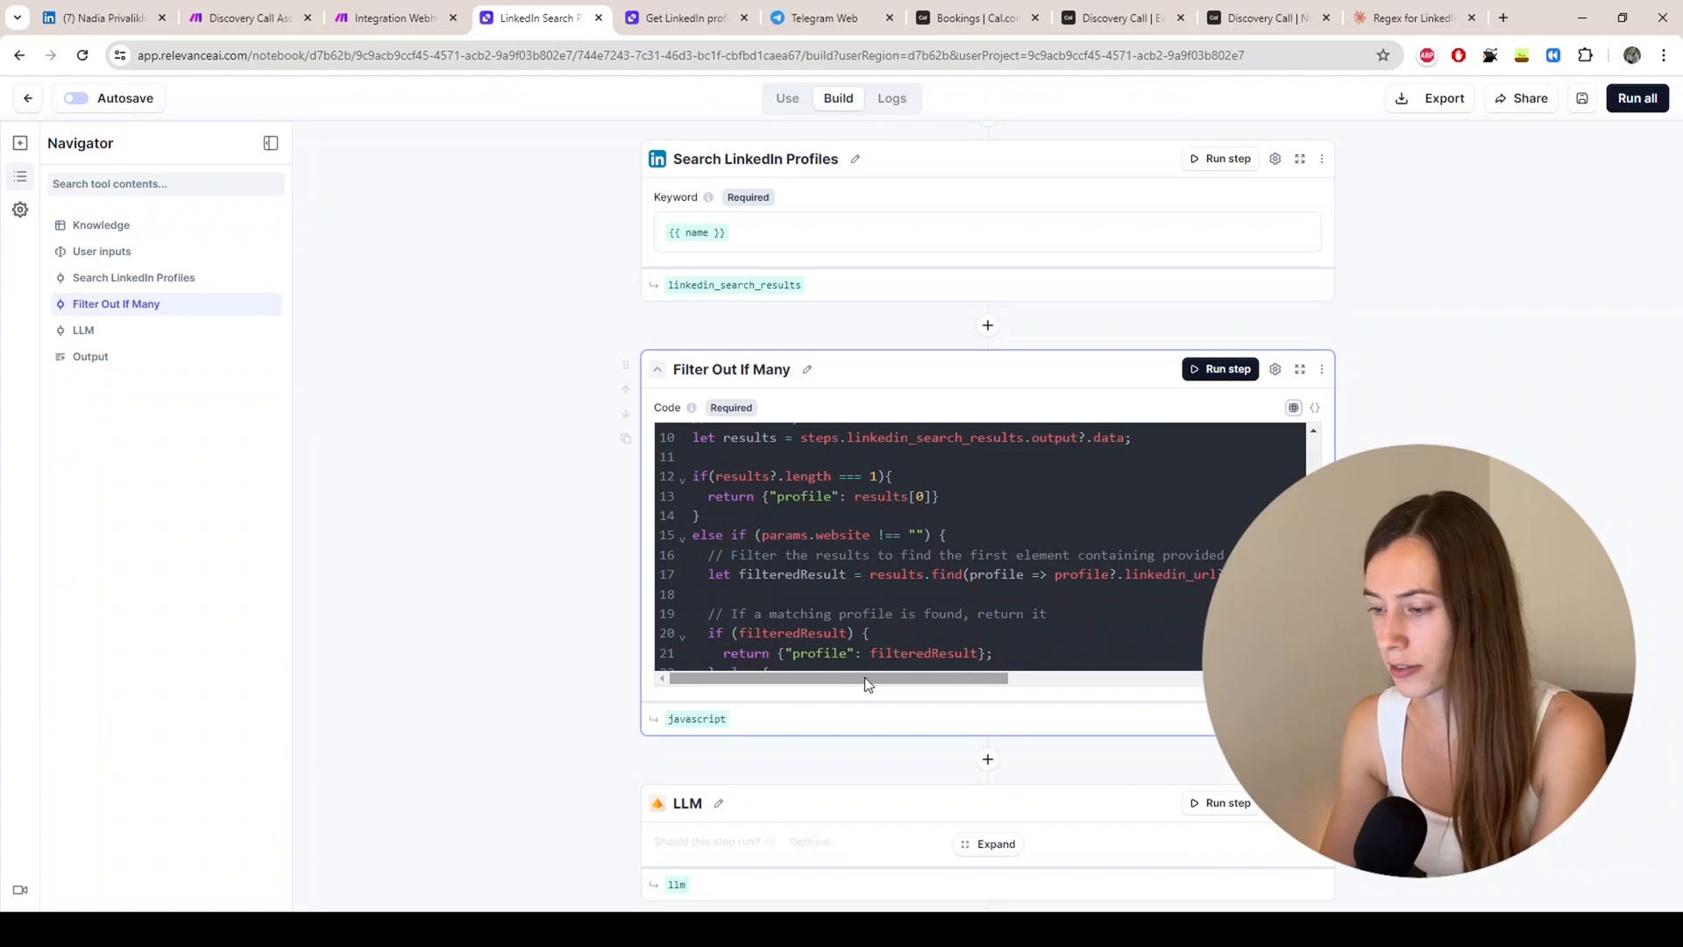
pyautogui.moveTo(864, 676); pyautogui.dragTo(820, 659)
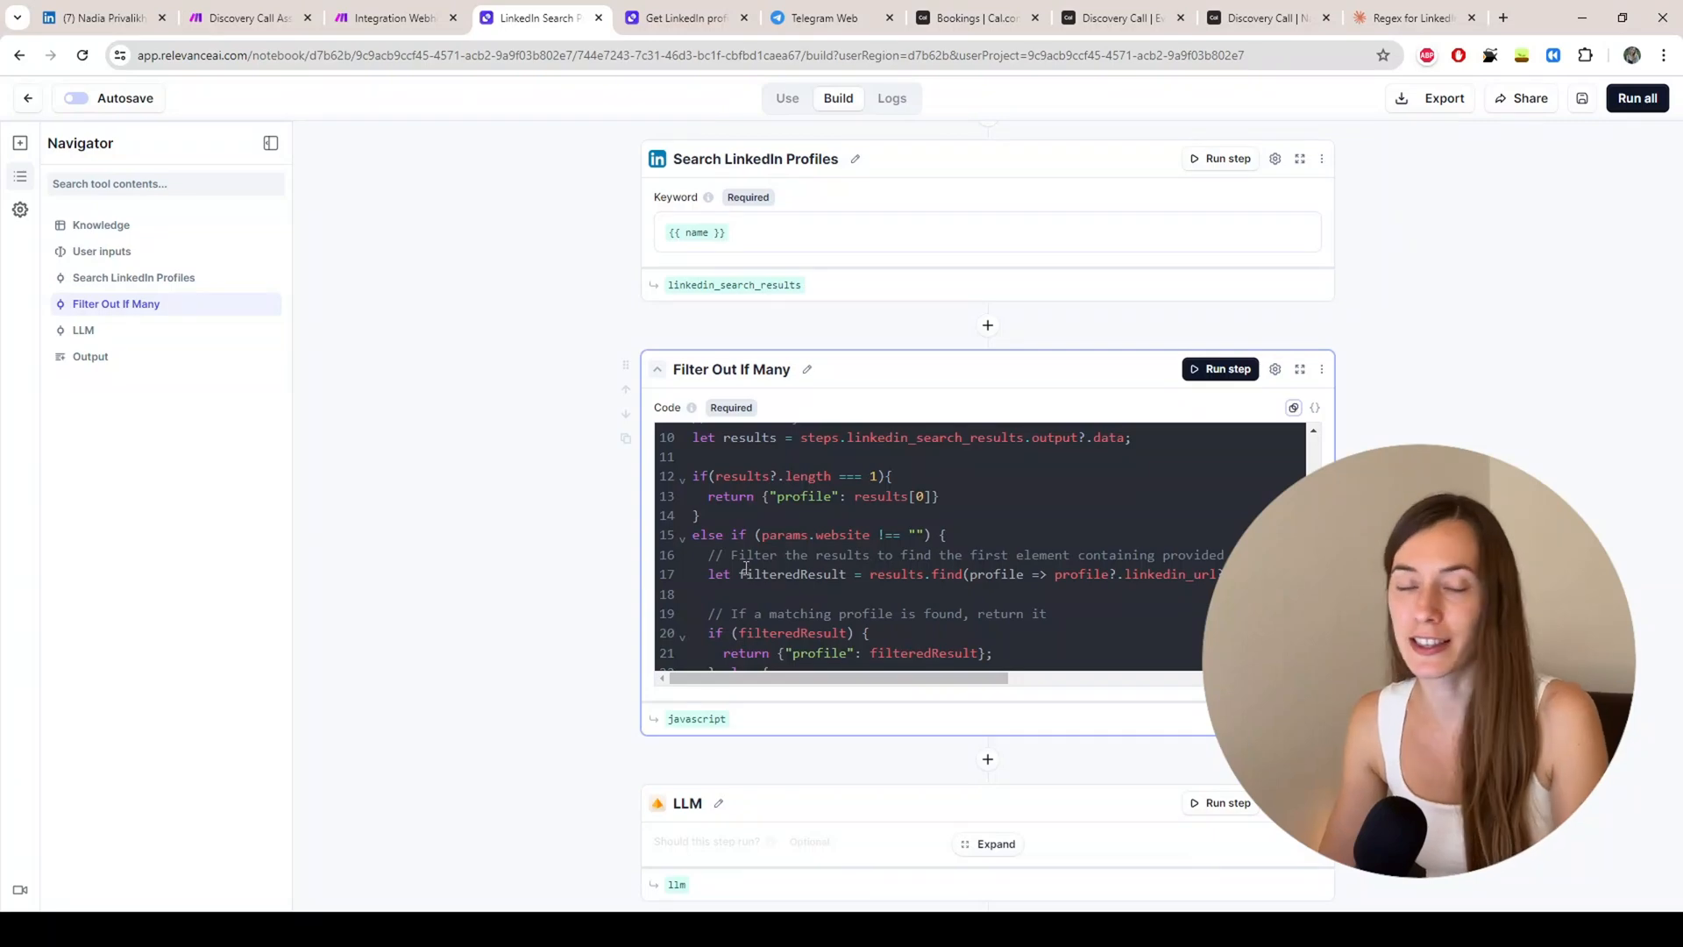
pyautogui.scroll(-1, 421, 438)
pyautogui.scroll(-3, 499, 413)
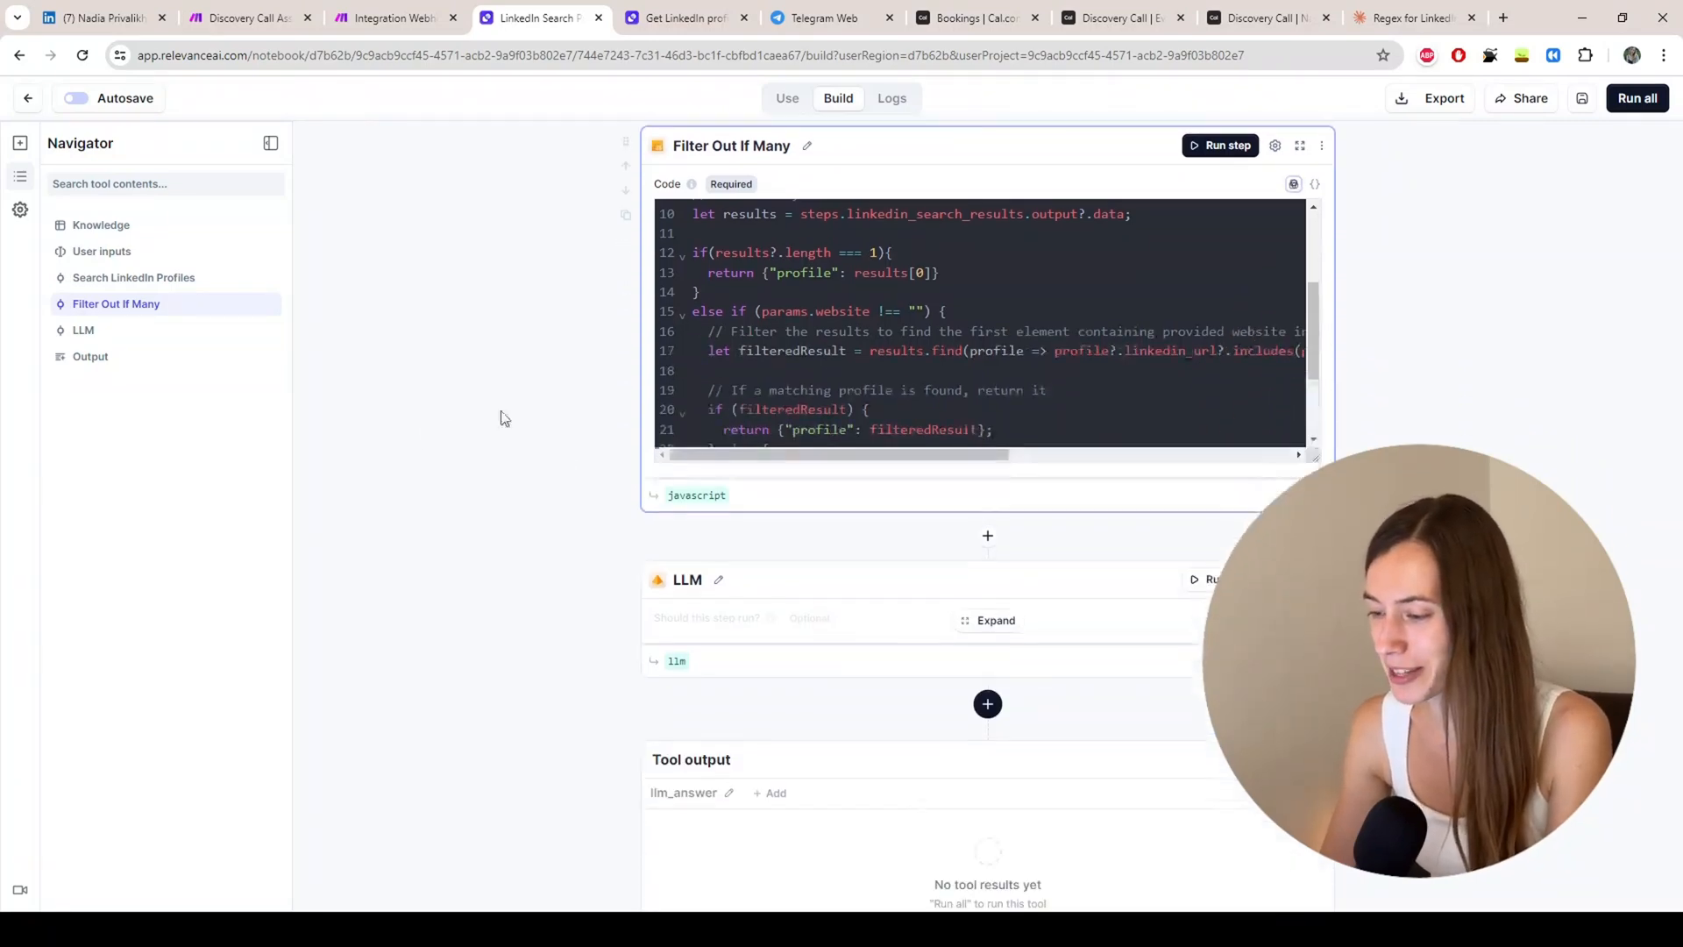
# Step: Read the LLM step's prompt, then move to the Integration Webhooks, Tools scenario
pyautogui.click(987, 530)
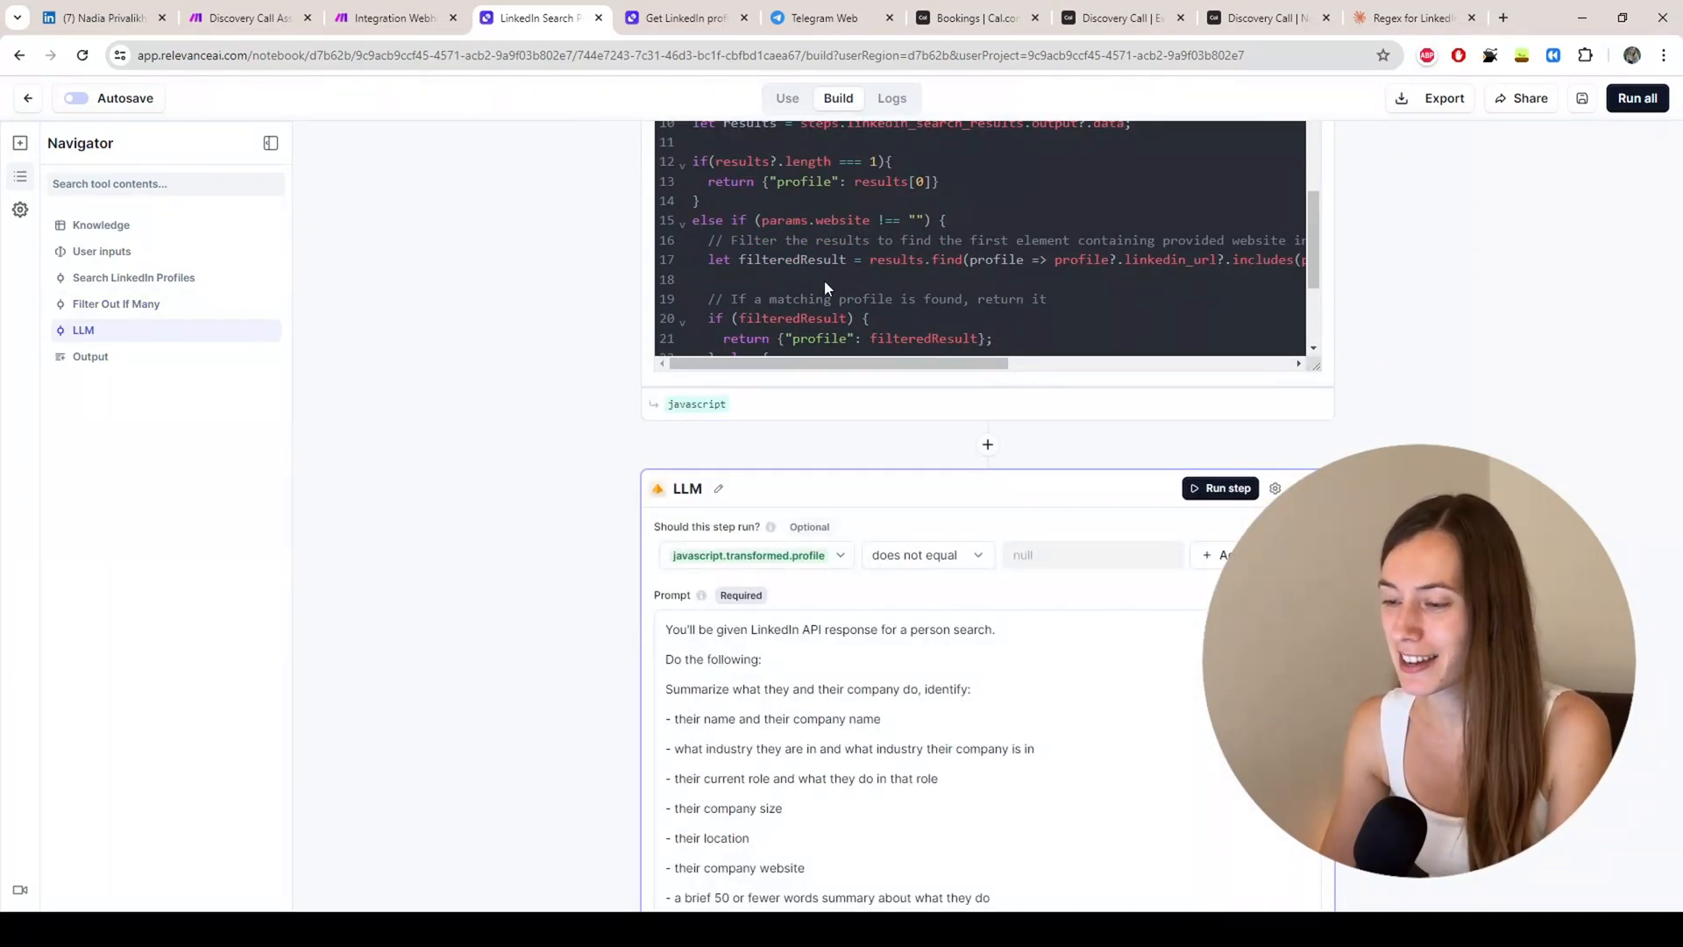
pyautogui.scroll(-4, 1238, 476)
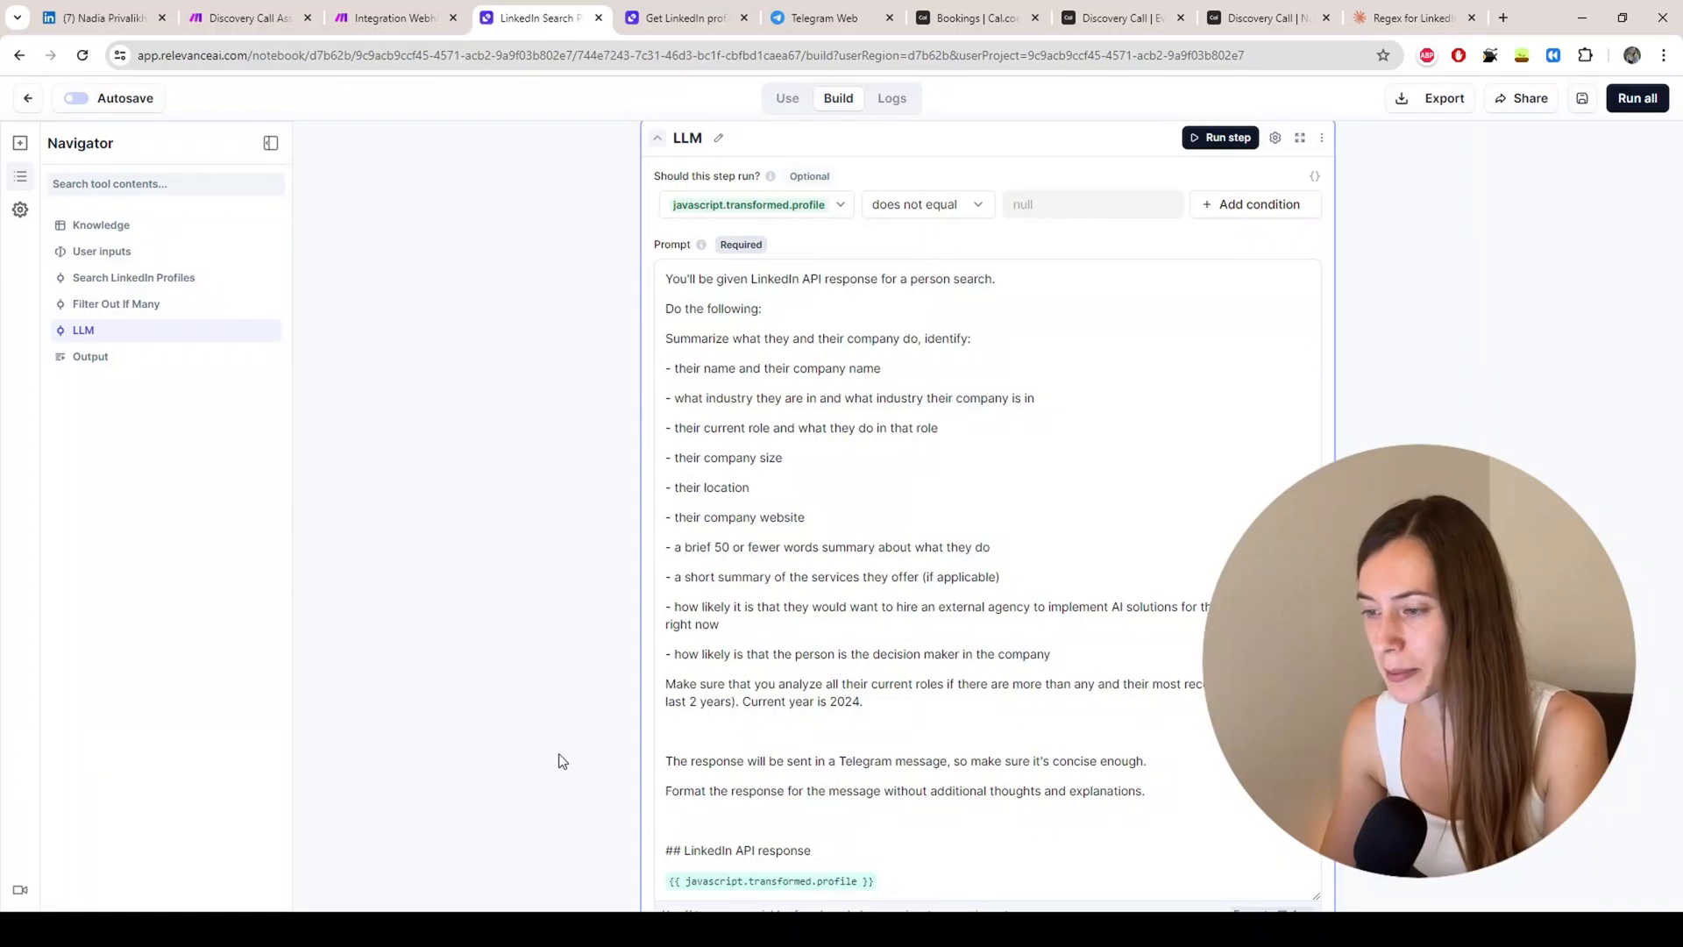
pyautogui.scroll(-3, 958, 517)
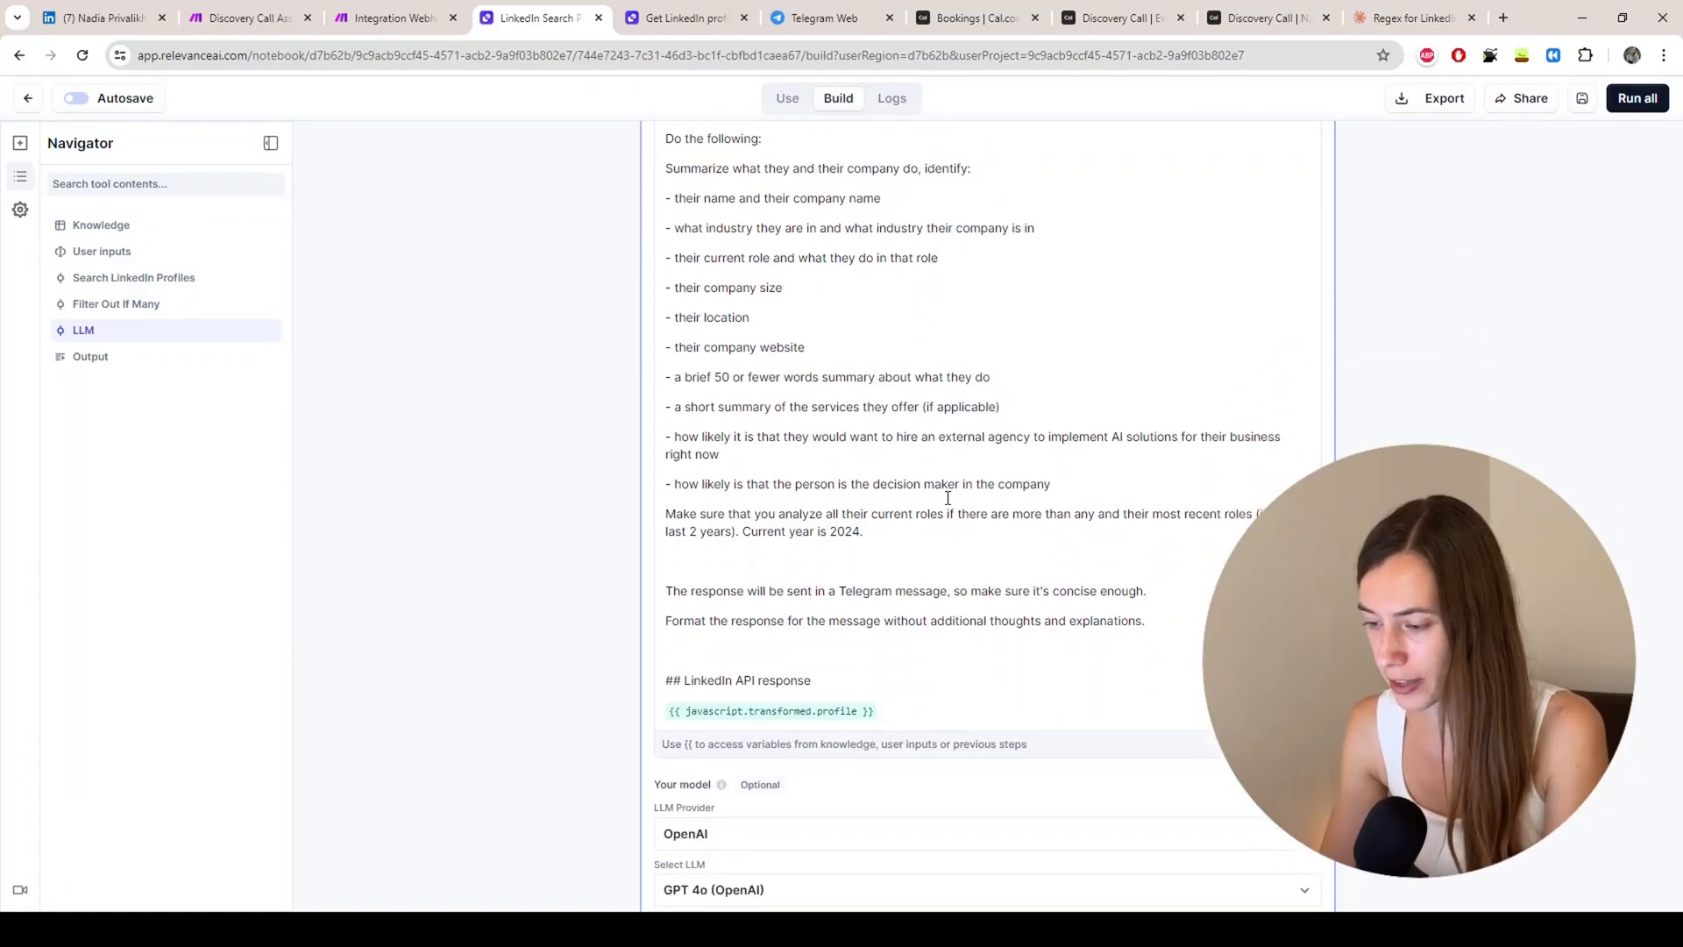
pyautogui.scroll(4, 932, 409)
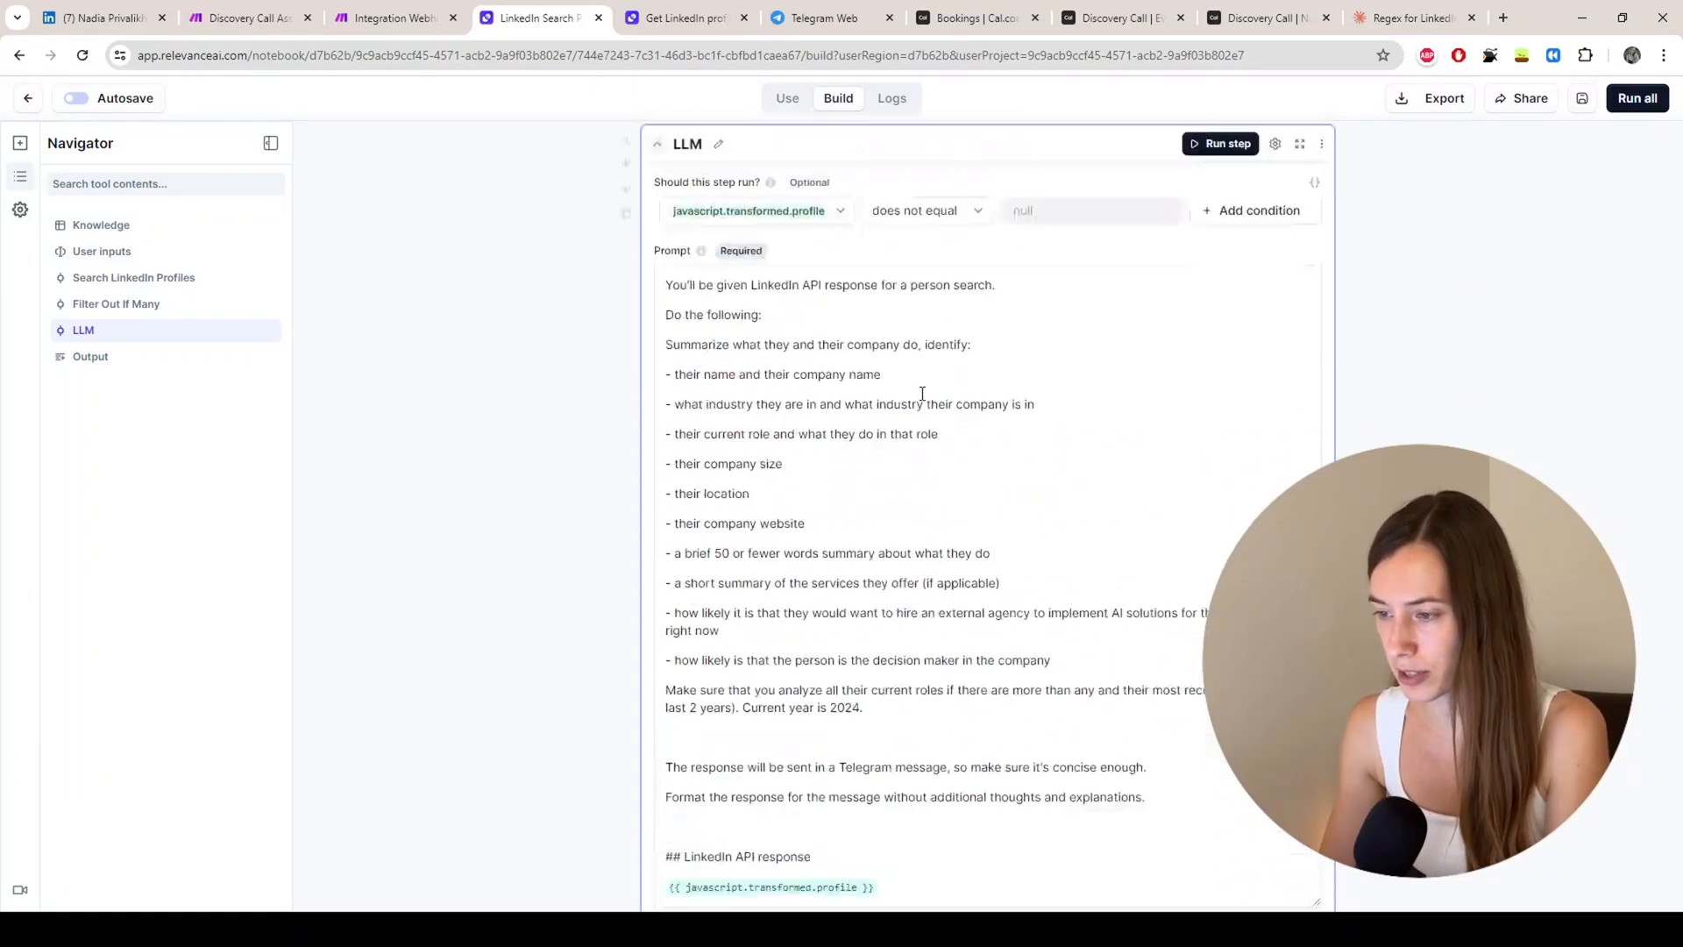
pyautogui.scroll(-2, 919, 401)
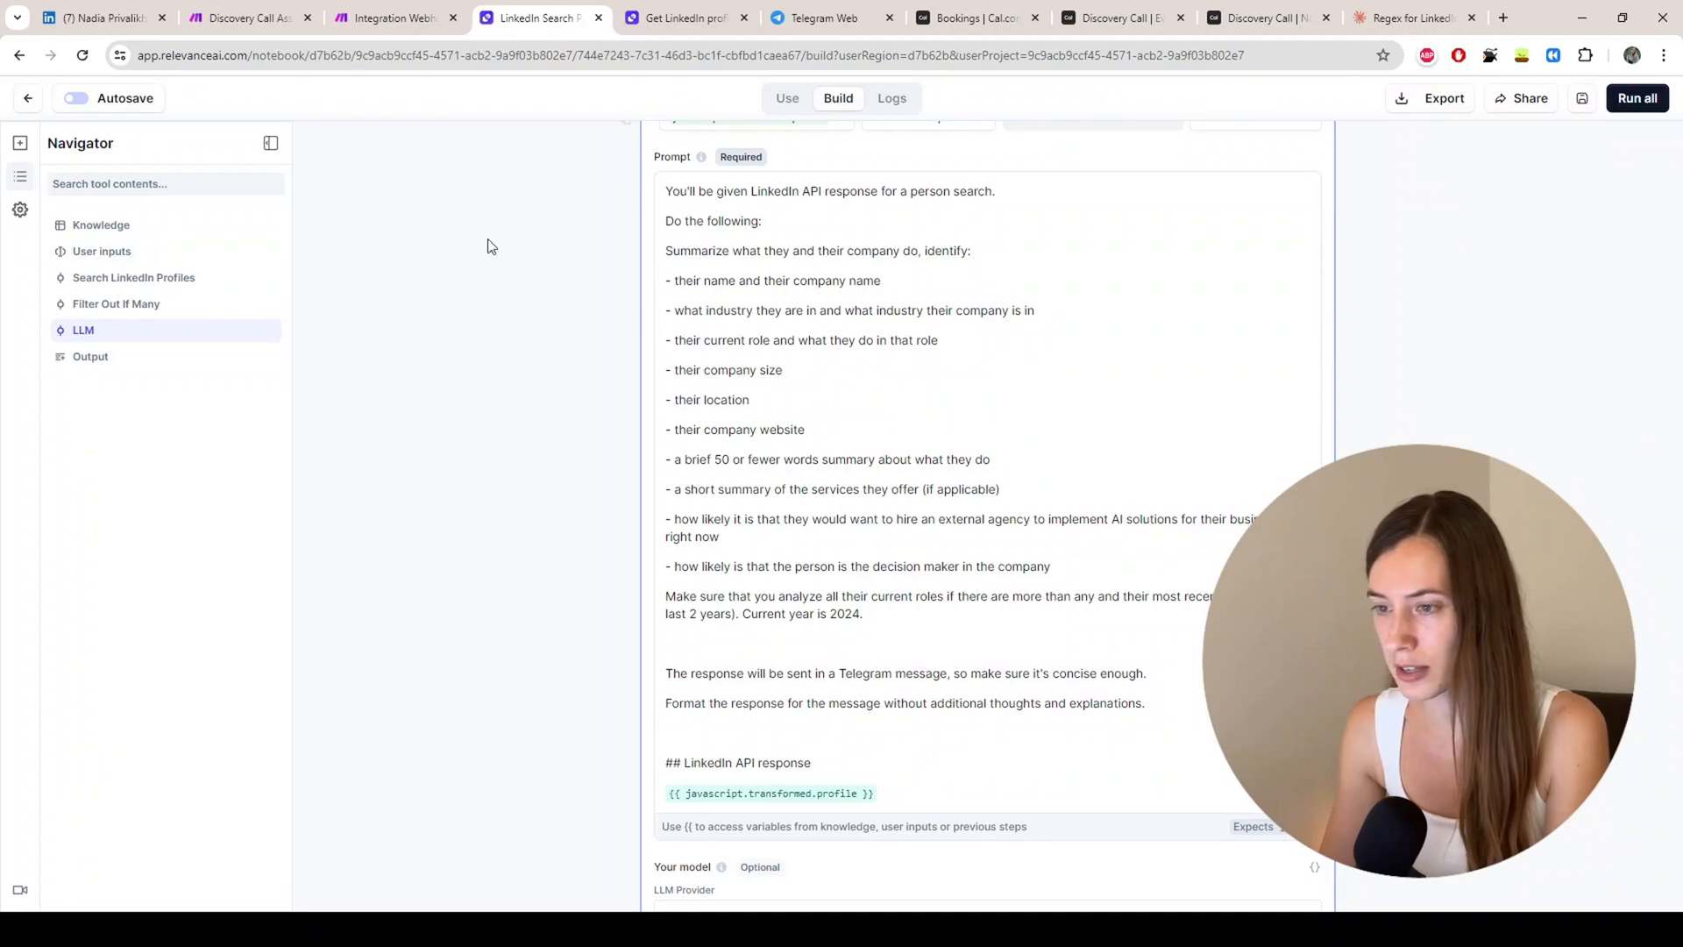
pyautogui.click(385, 19)
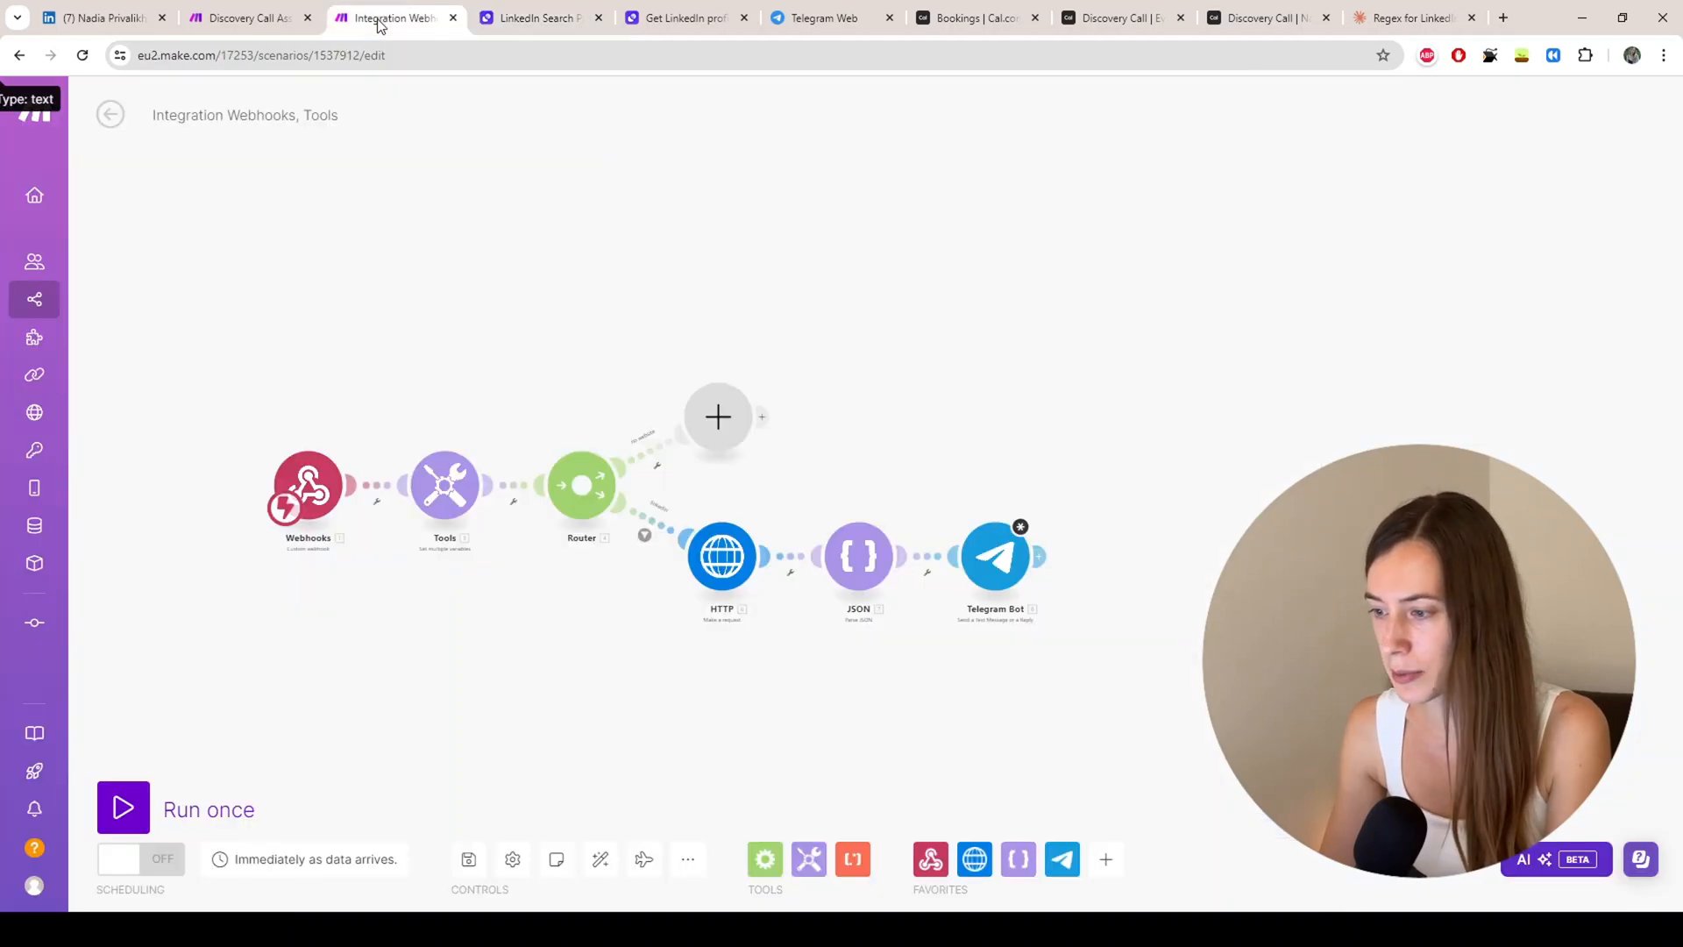
# Step: Close the leftover HTTP settings and review the OpenAI module's gpt-4o website-summary prompt
pyautogui.click(246, 19)
pyautogui.click(584, 520)
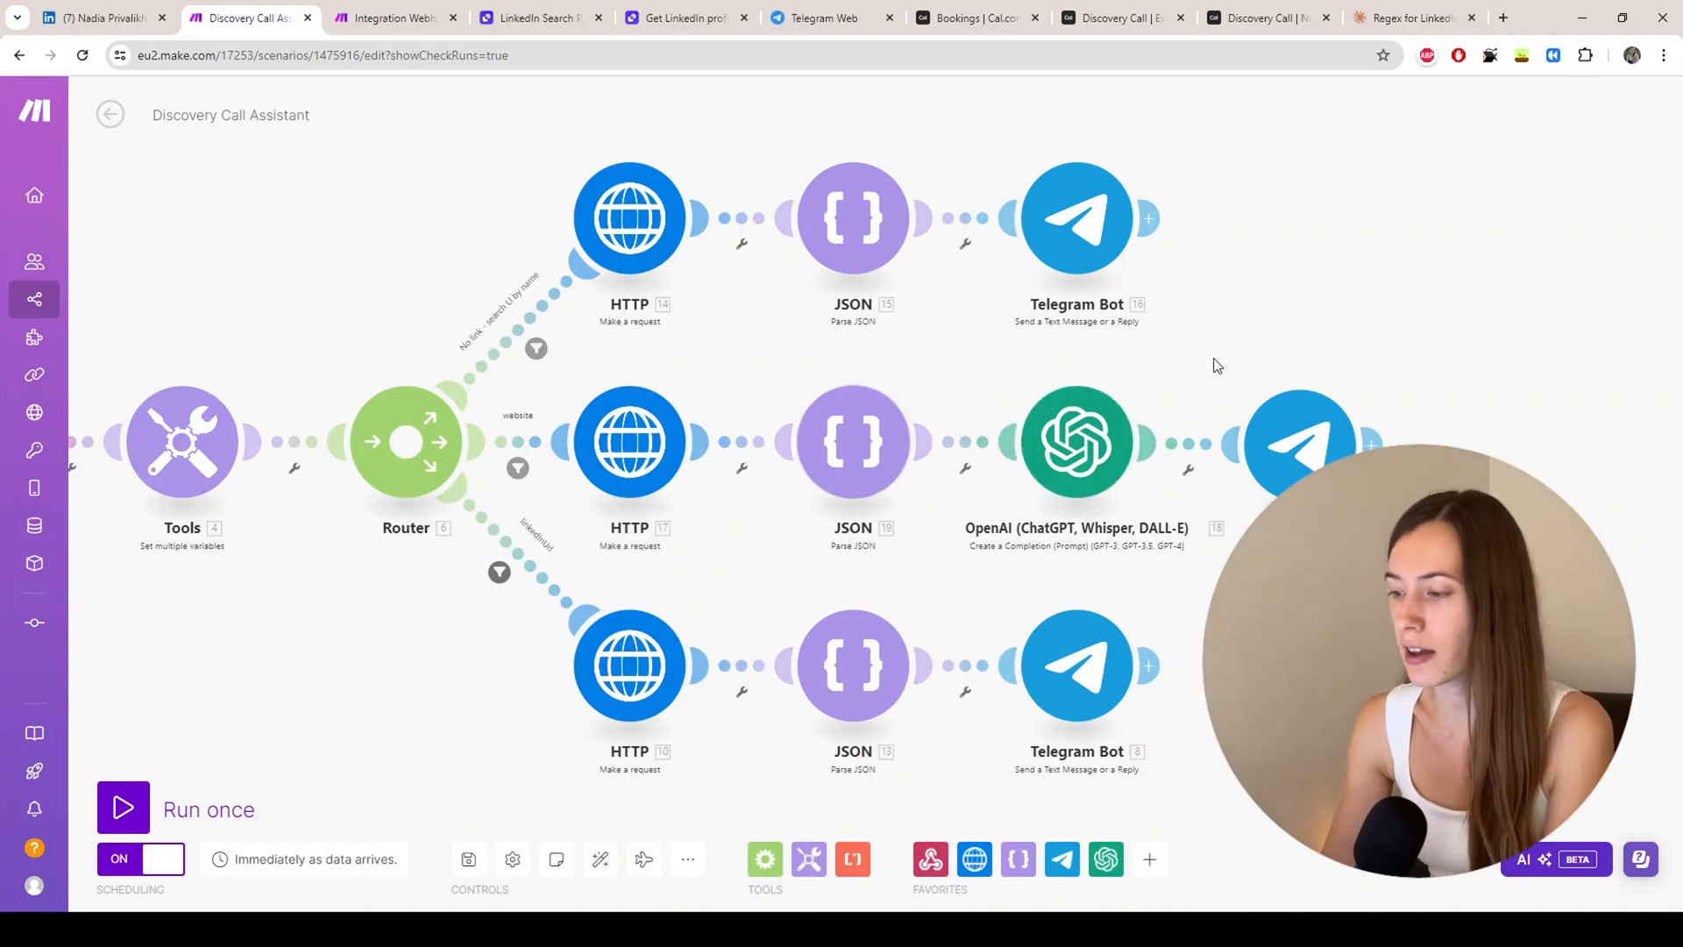
pyautogui.click(1061, 440)
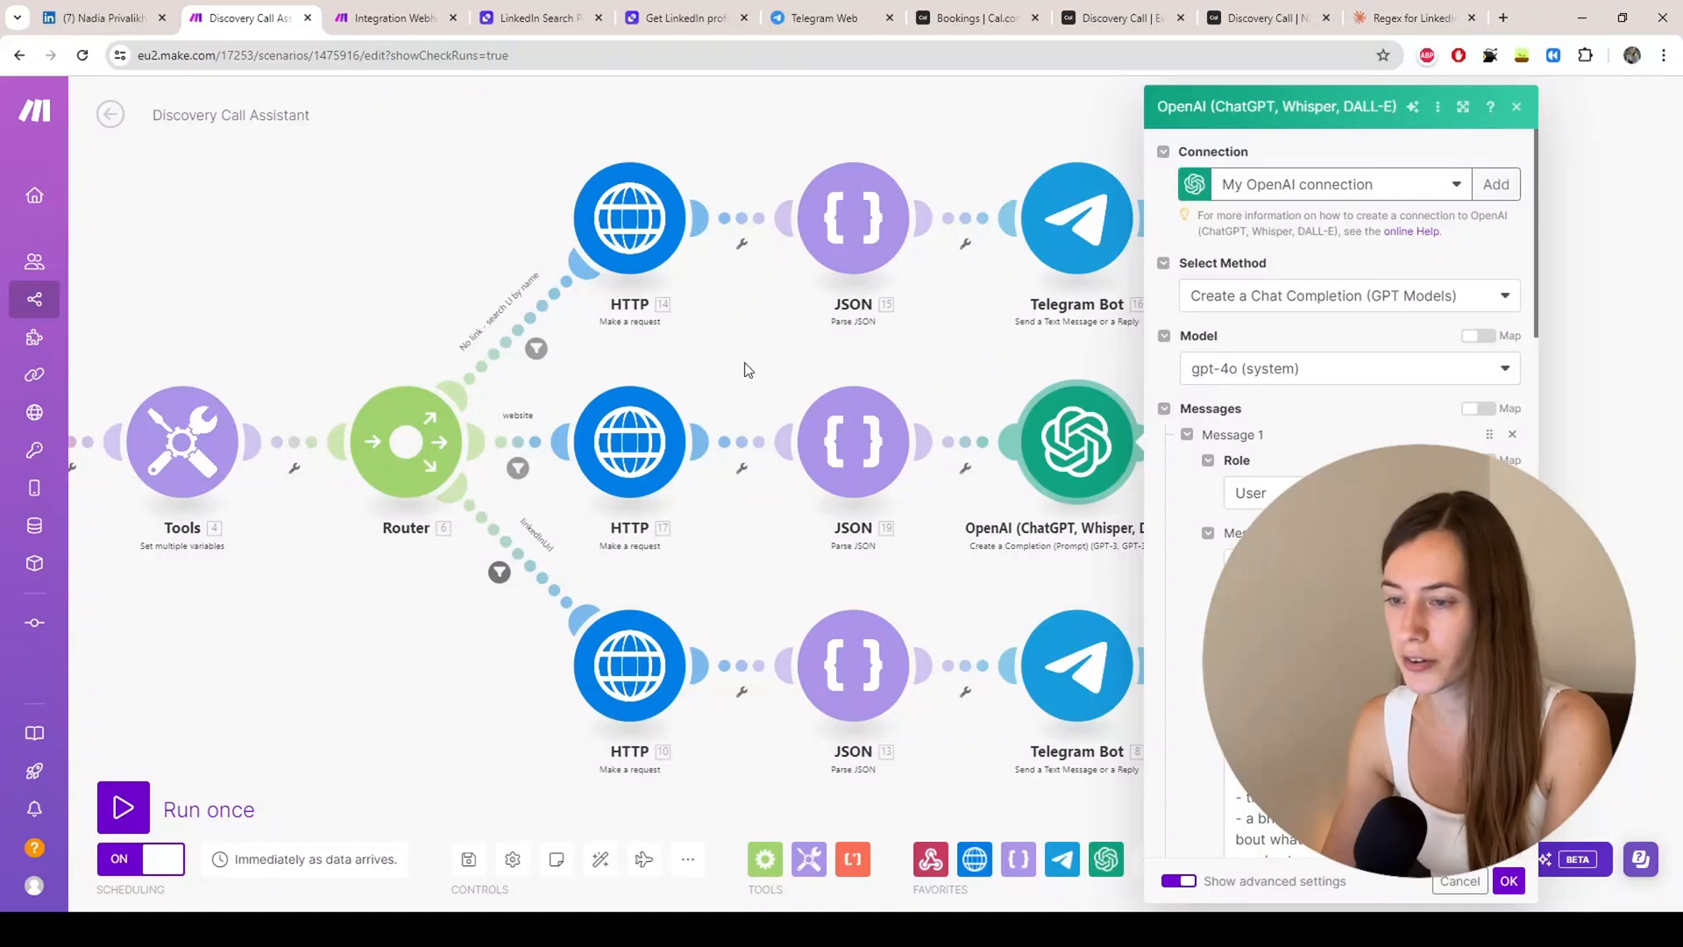
pyautogui.scroll(-2, 1322, 365)
pyautogui.scroll(2, 1271, 315)
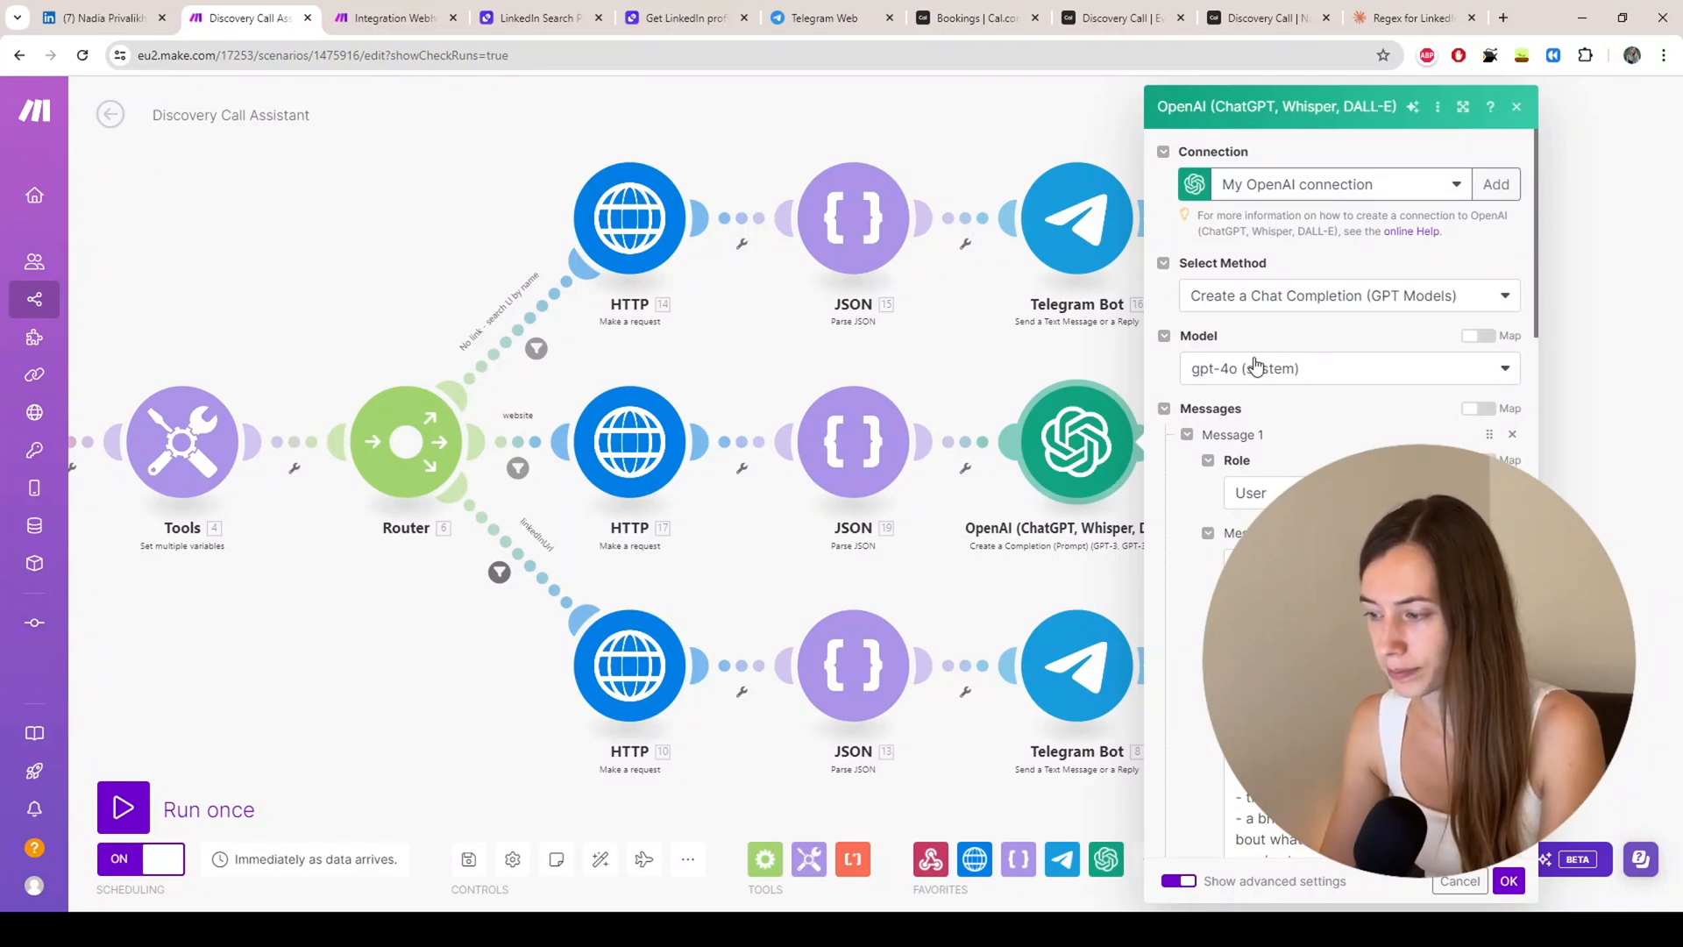
pyautogui.scroll(-4, 1306, 325)
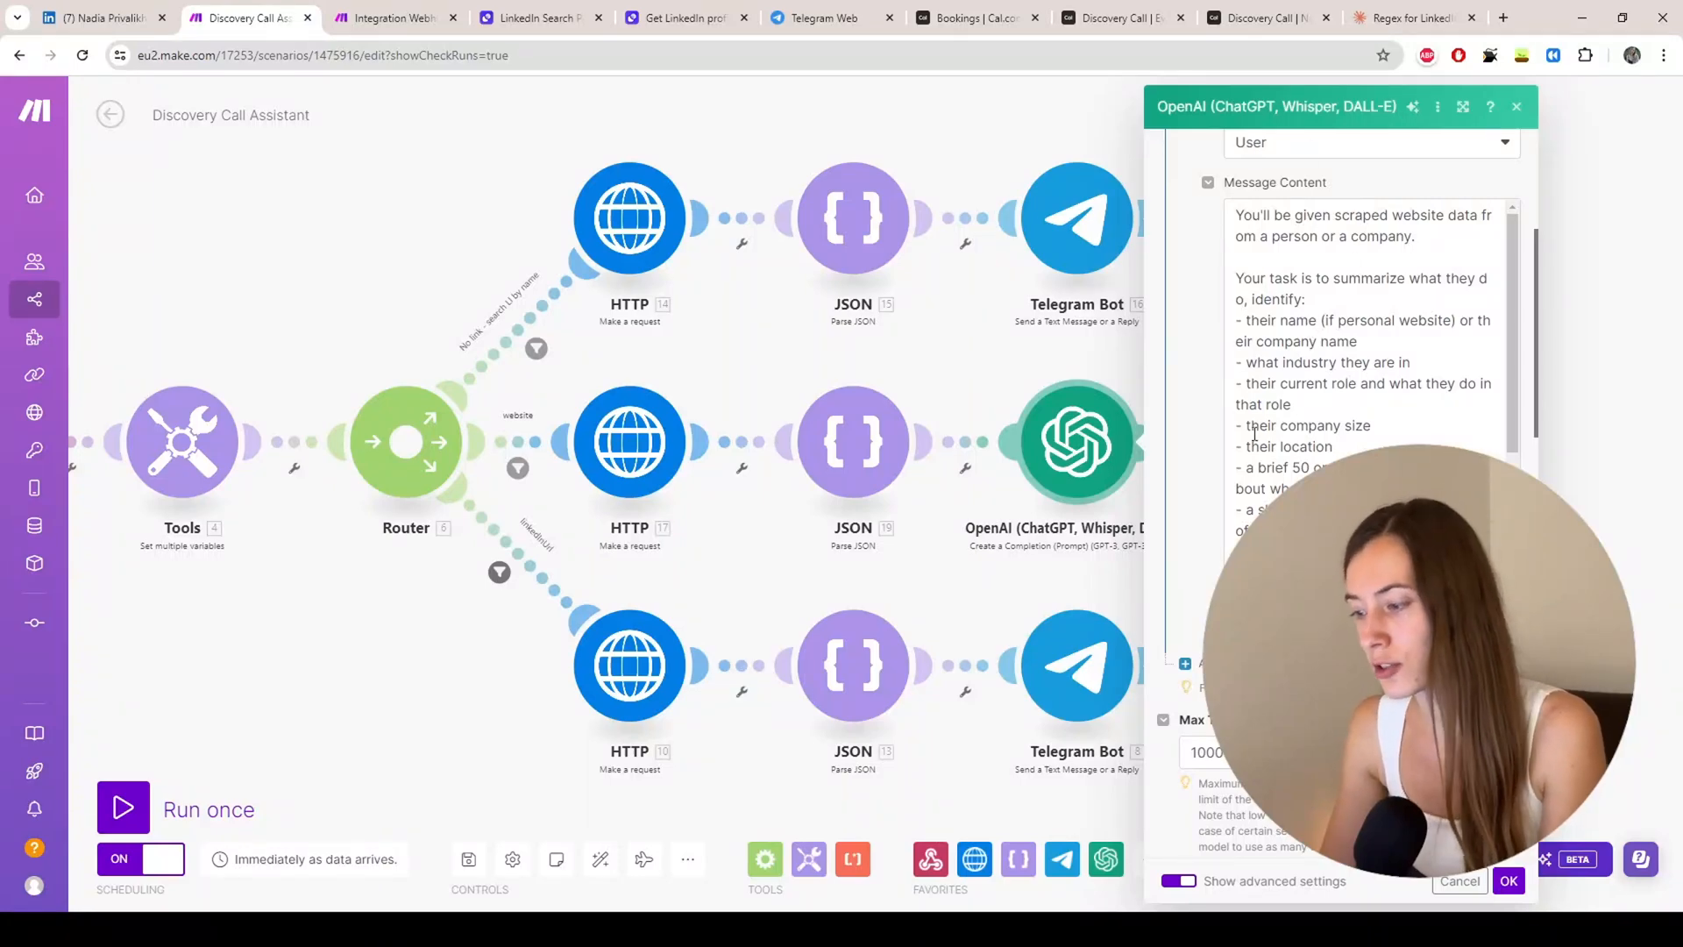
pyautogui.scroll(-8, 1255, 433)
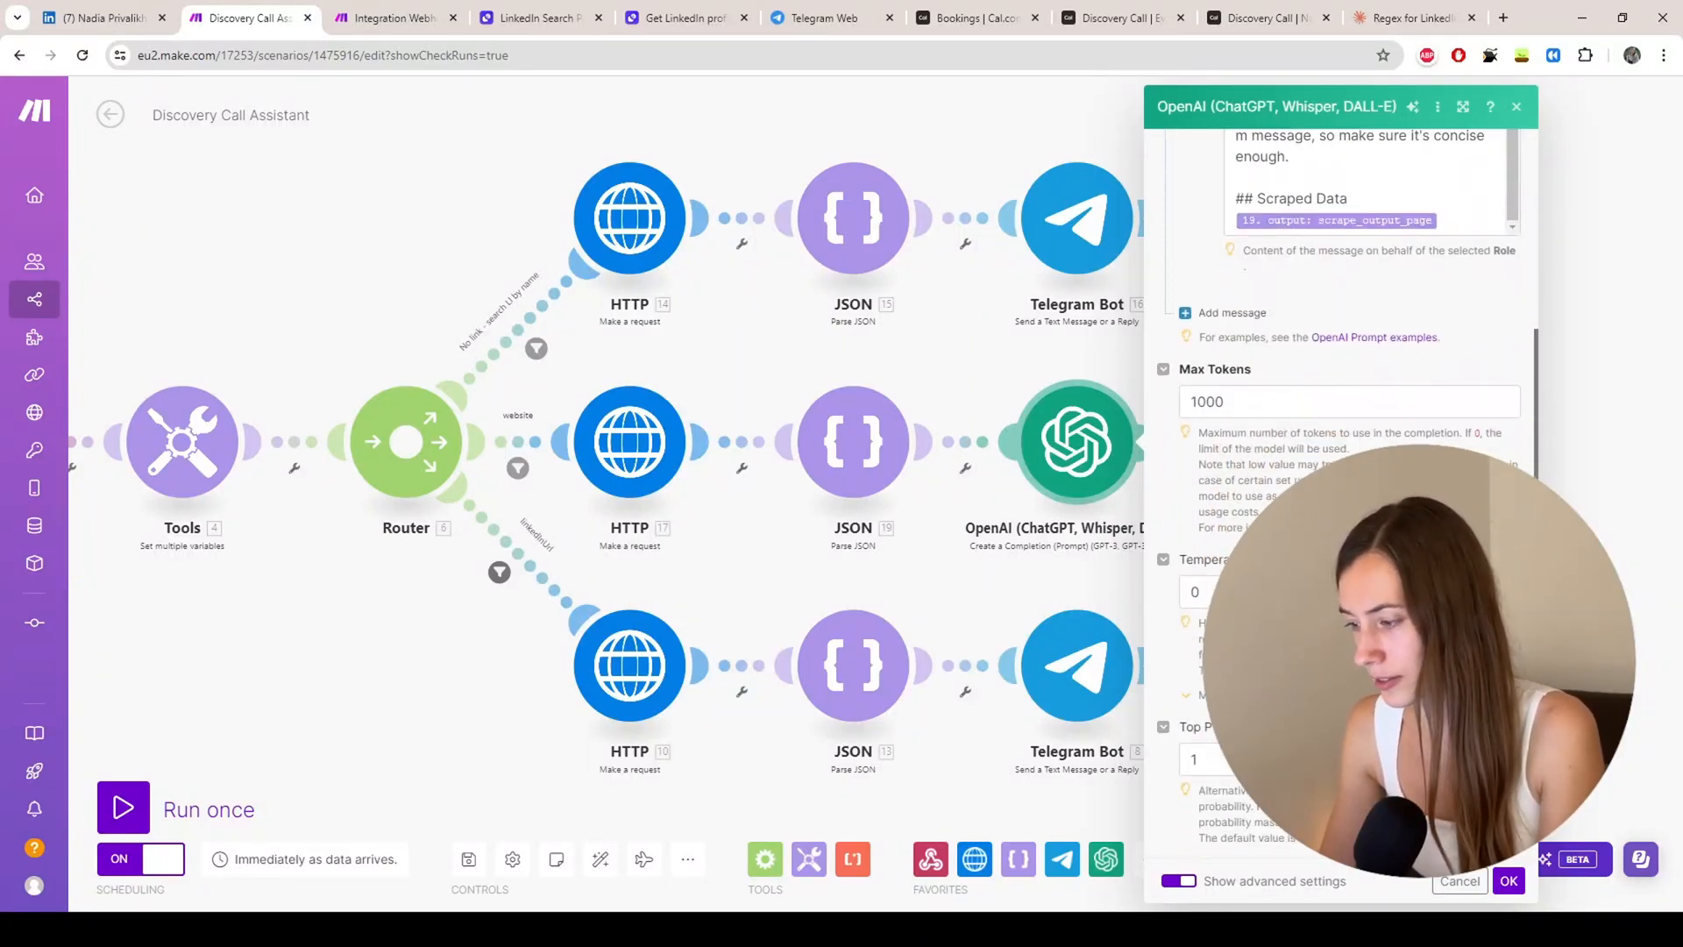
pyautogui.click(1502, 891)
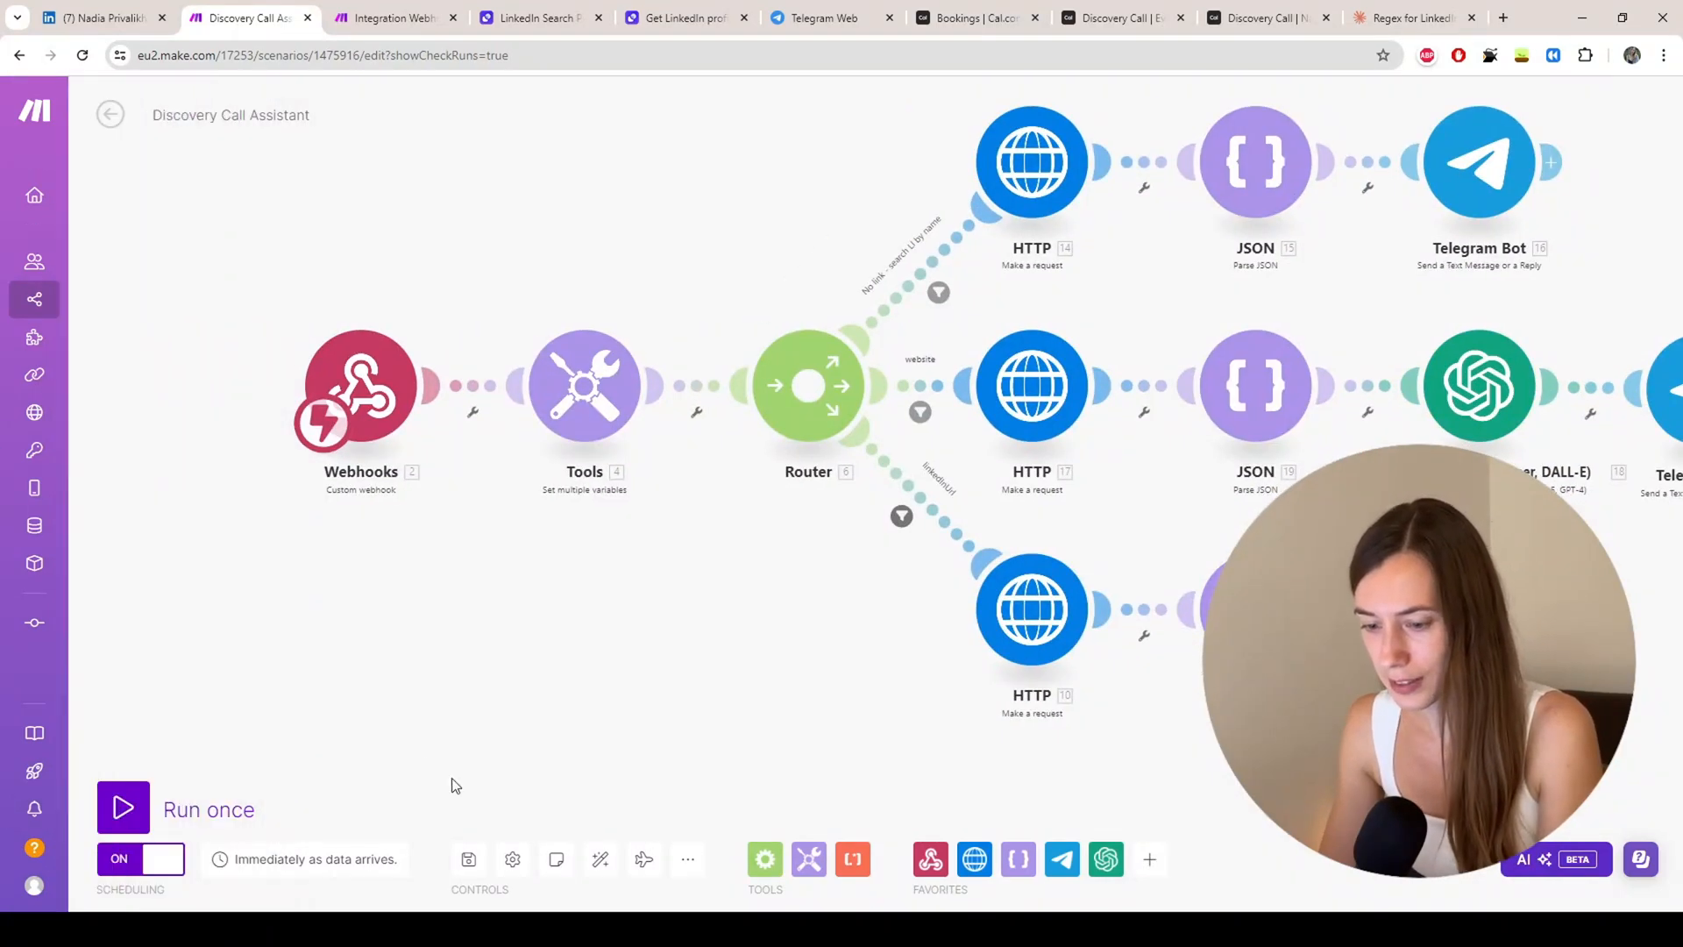
# Step: Run the scenario once, make a test Cal.com booking, and view the Webhooks BOOKING_REQUESTED output
pyautogui.click(121, 802)
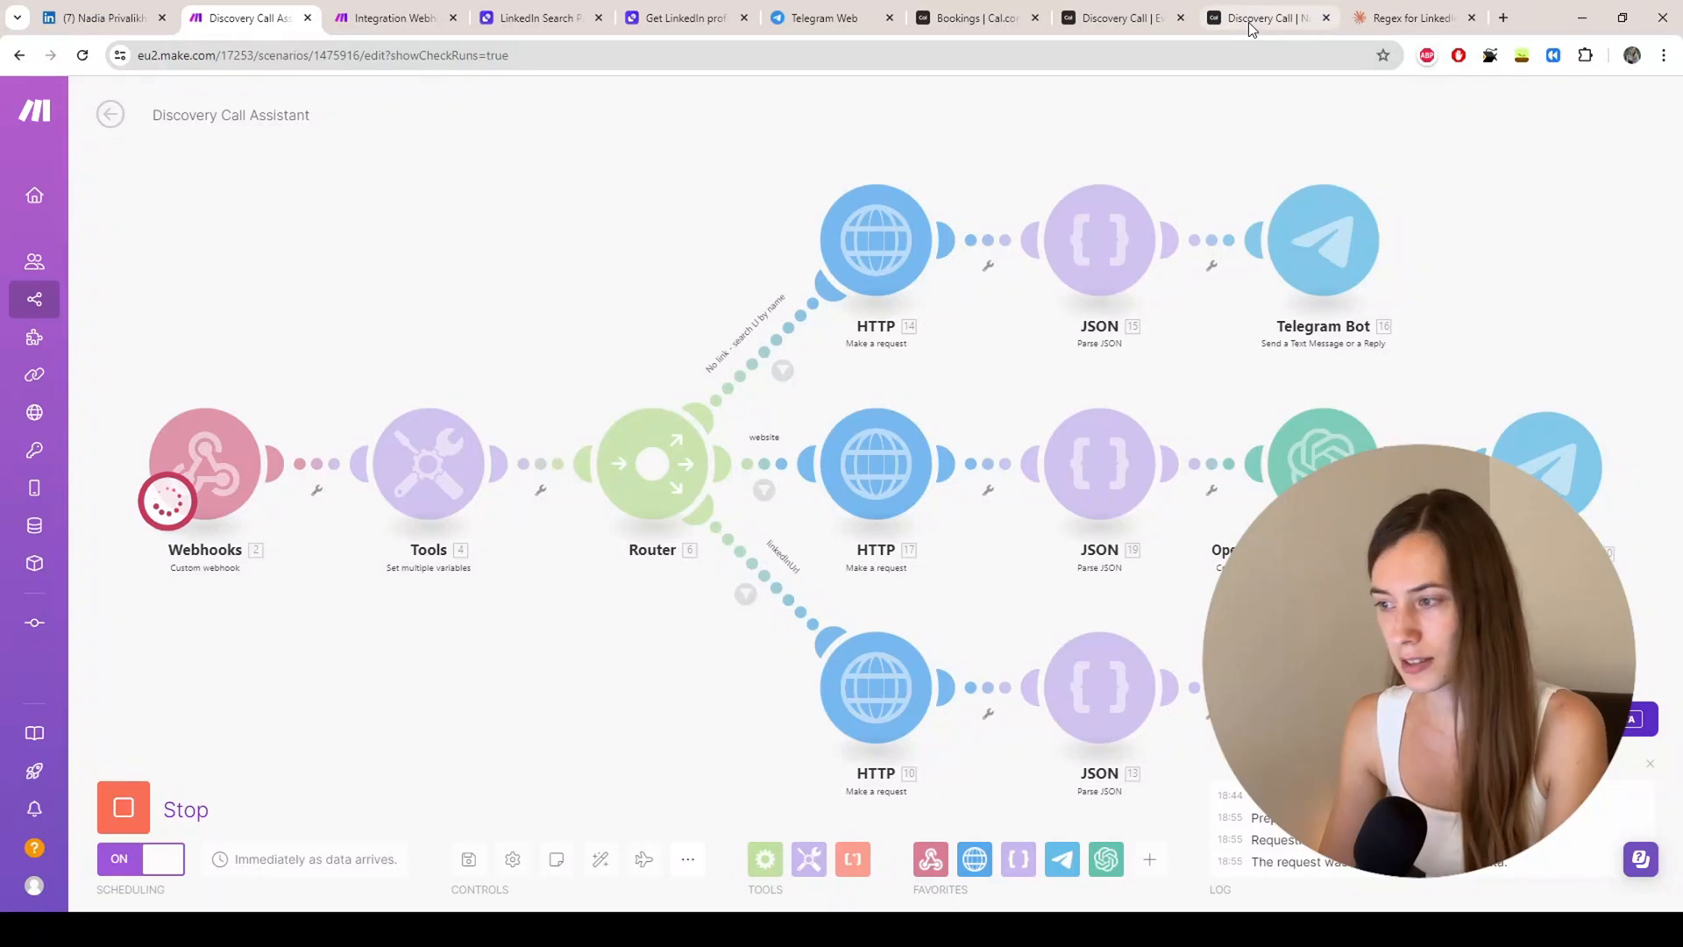
pyautogui.click(1256, 19)
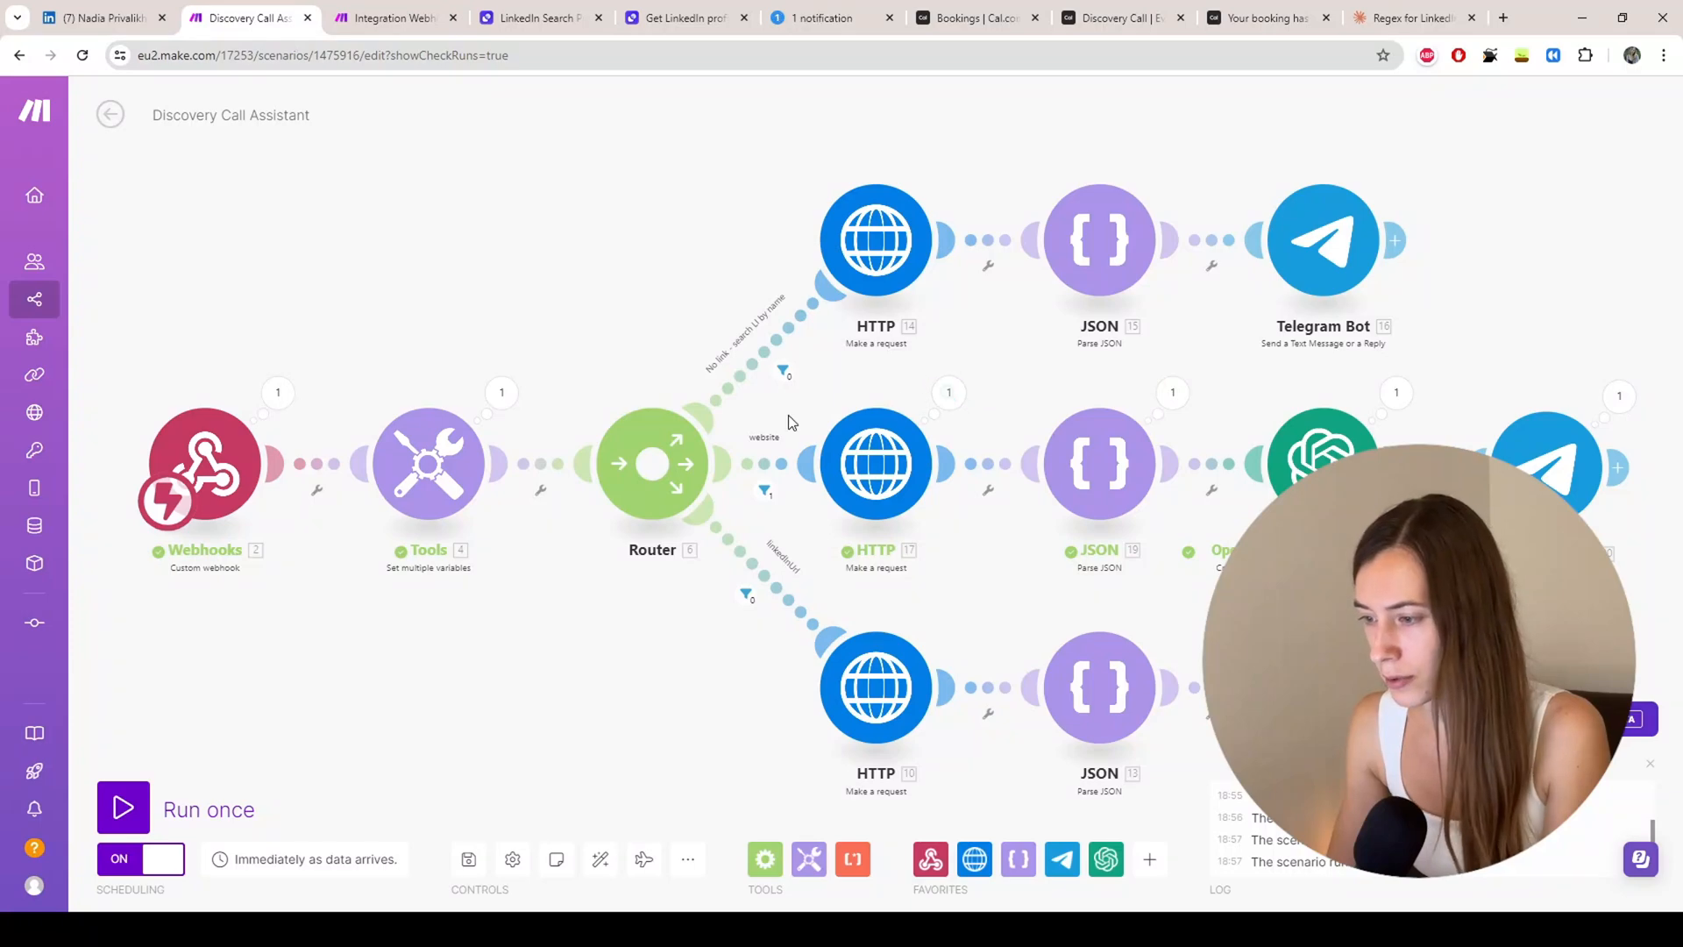
pyautogui.click(278, 394)
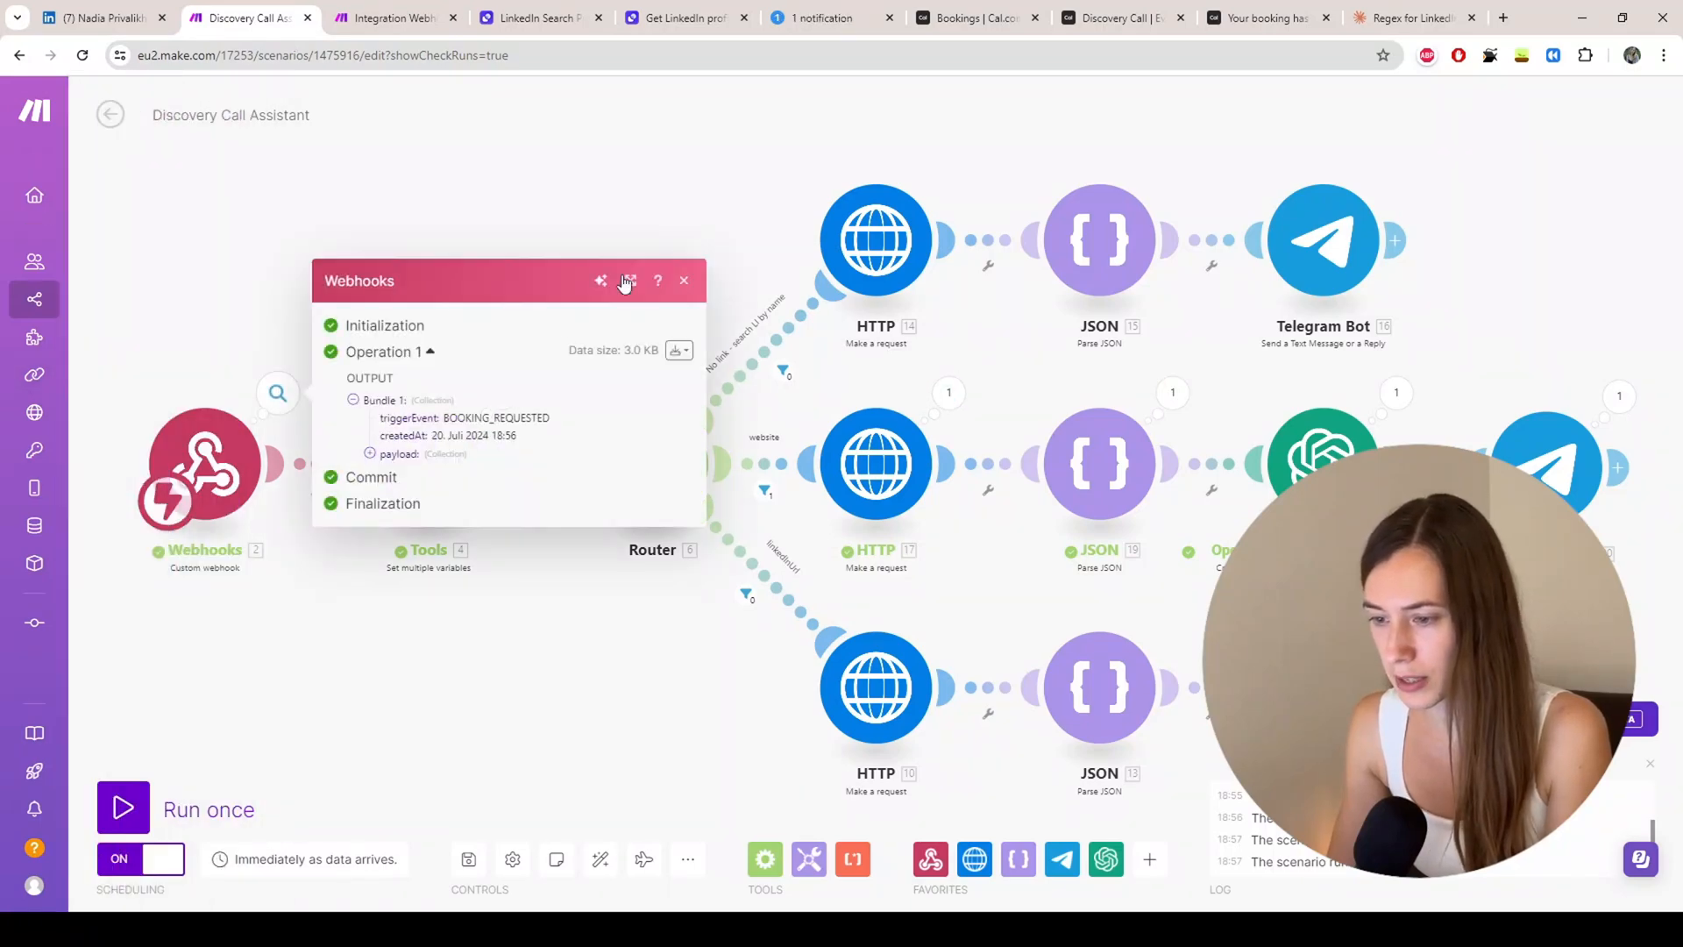
# Step: Inspect the Tools module's website value and how the website route filter evaluated
pyautogui.click(430, 686)
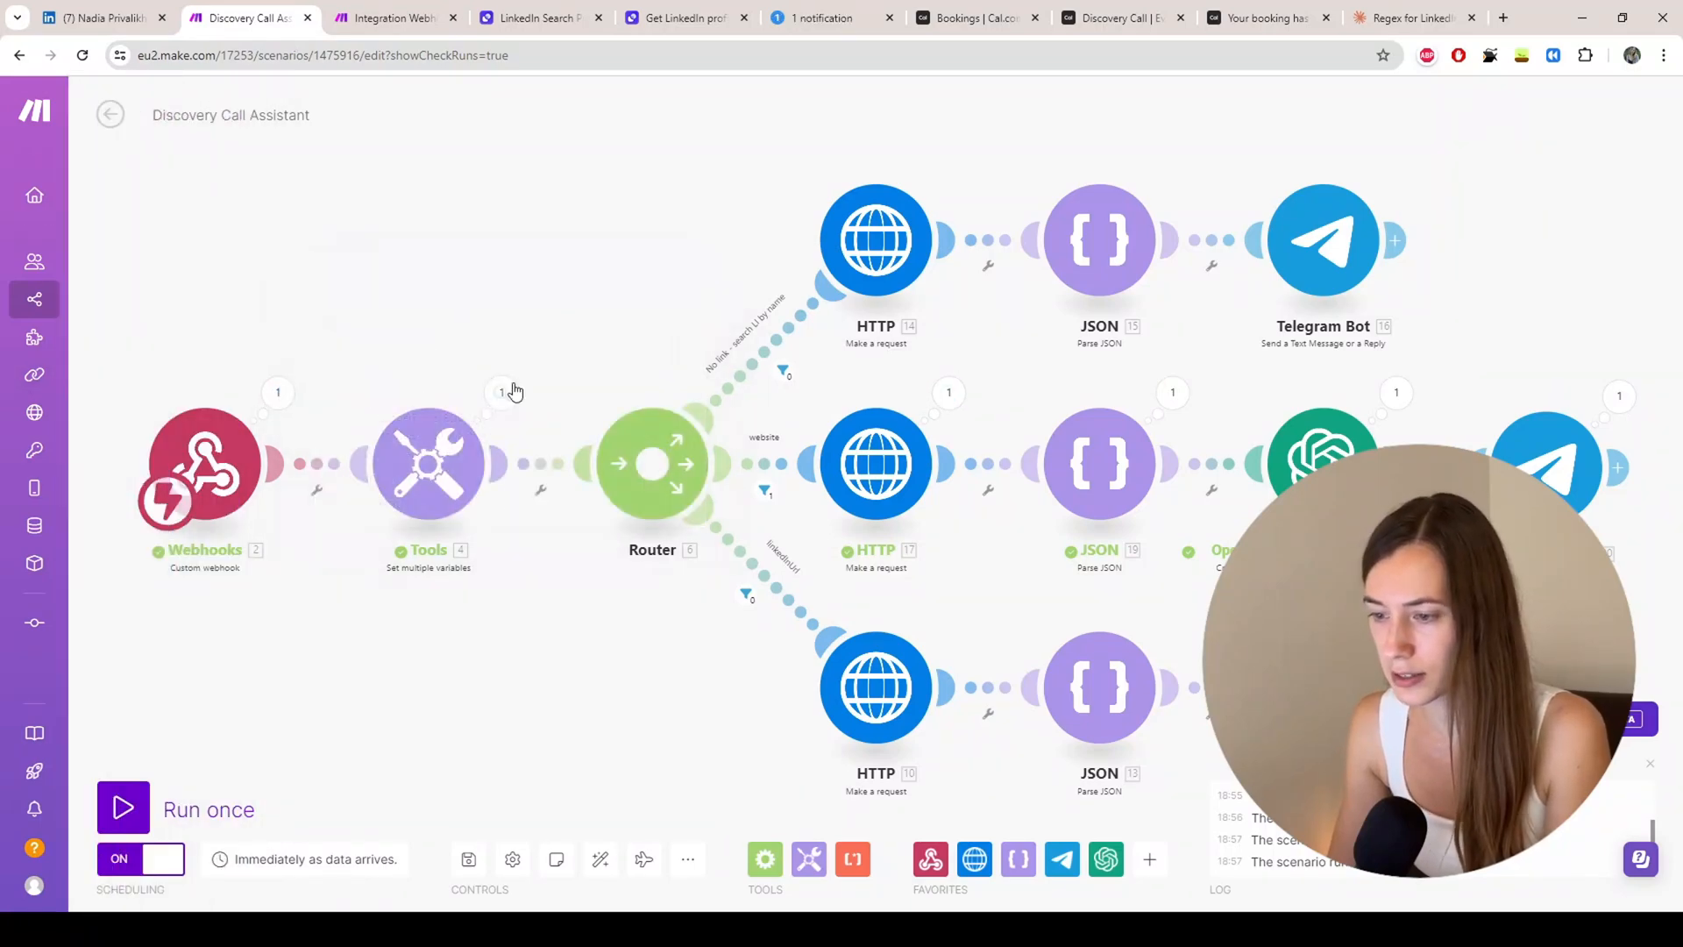
pyautogui.click(501, 395)
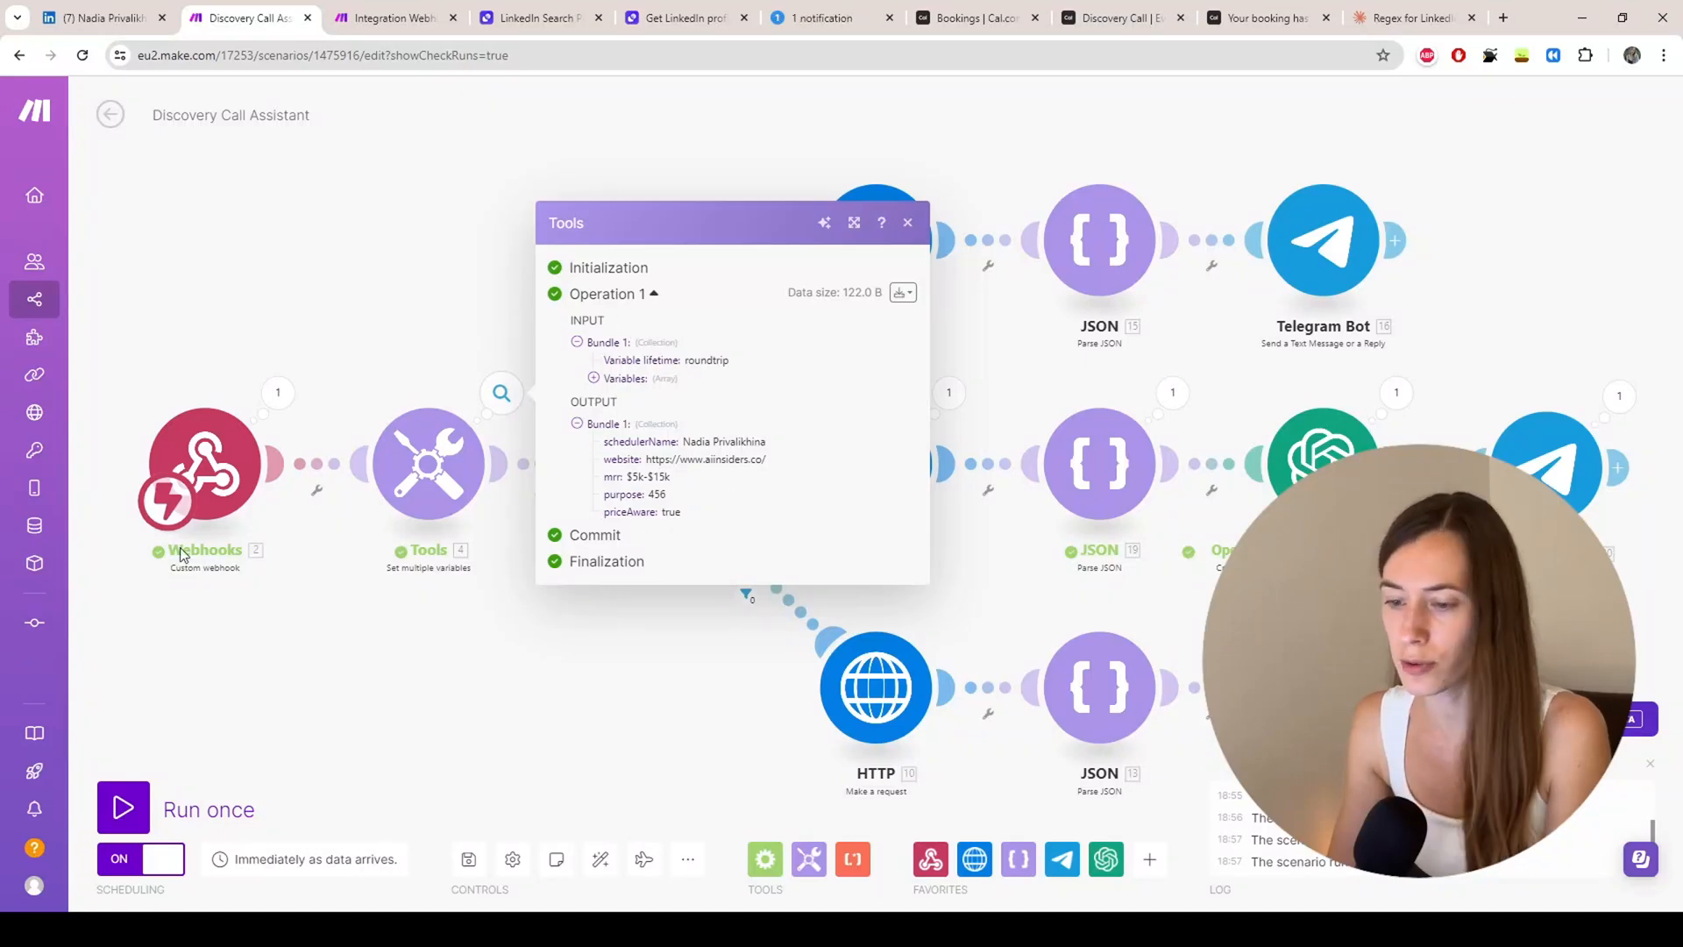
pyautogui.moveTo(237, 381)
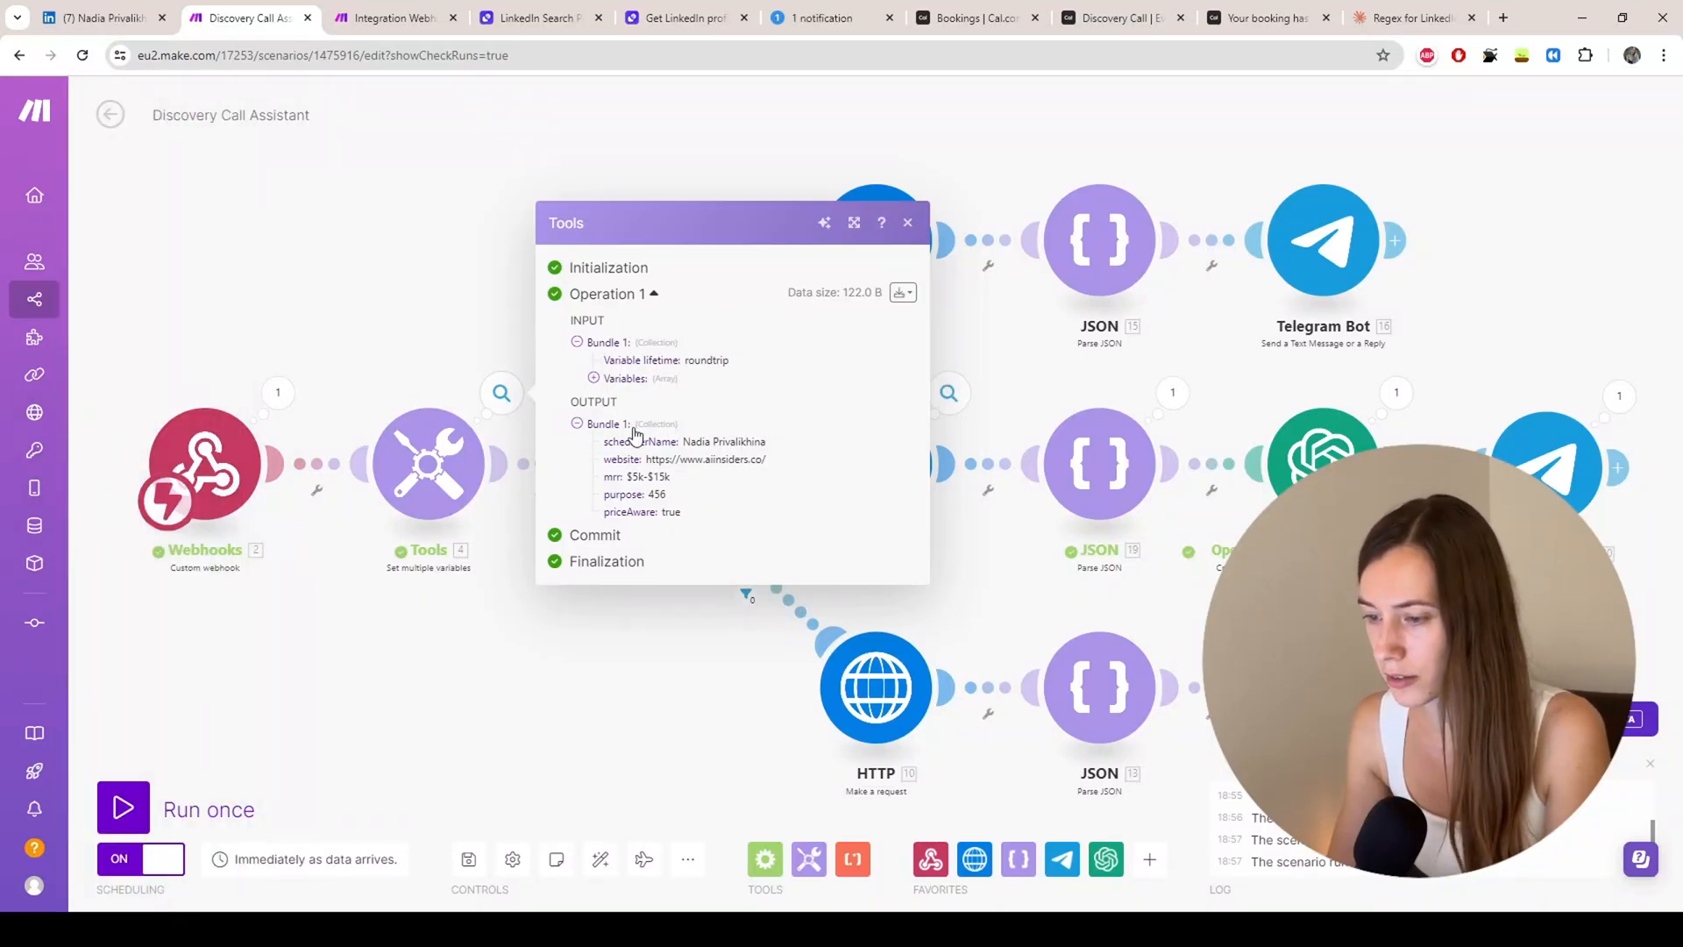
pyautogui.moveTo(762, 460); pyautogui.dragTo(649, 462)
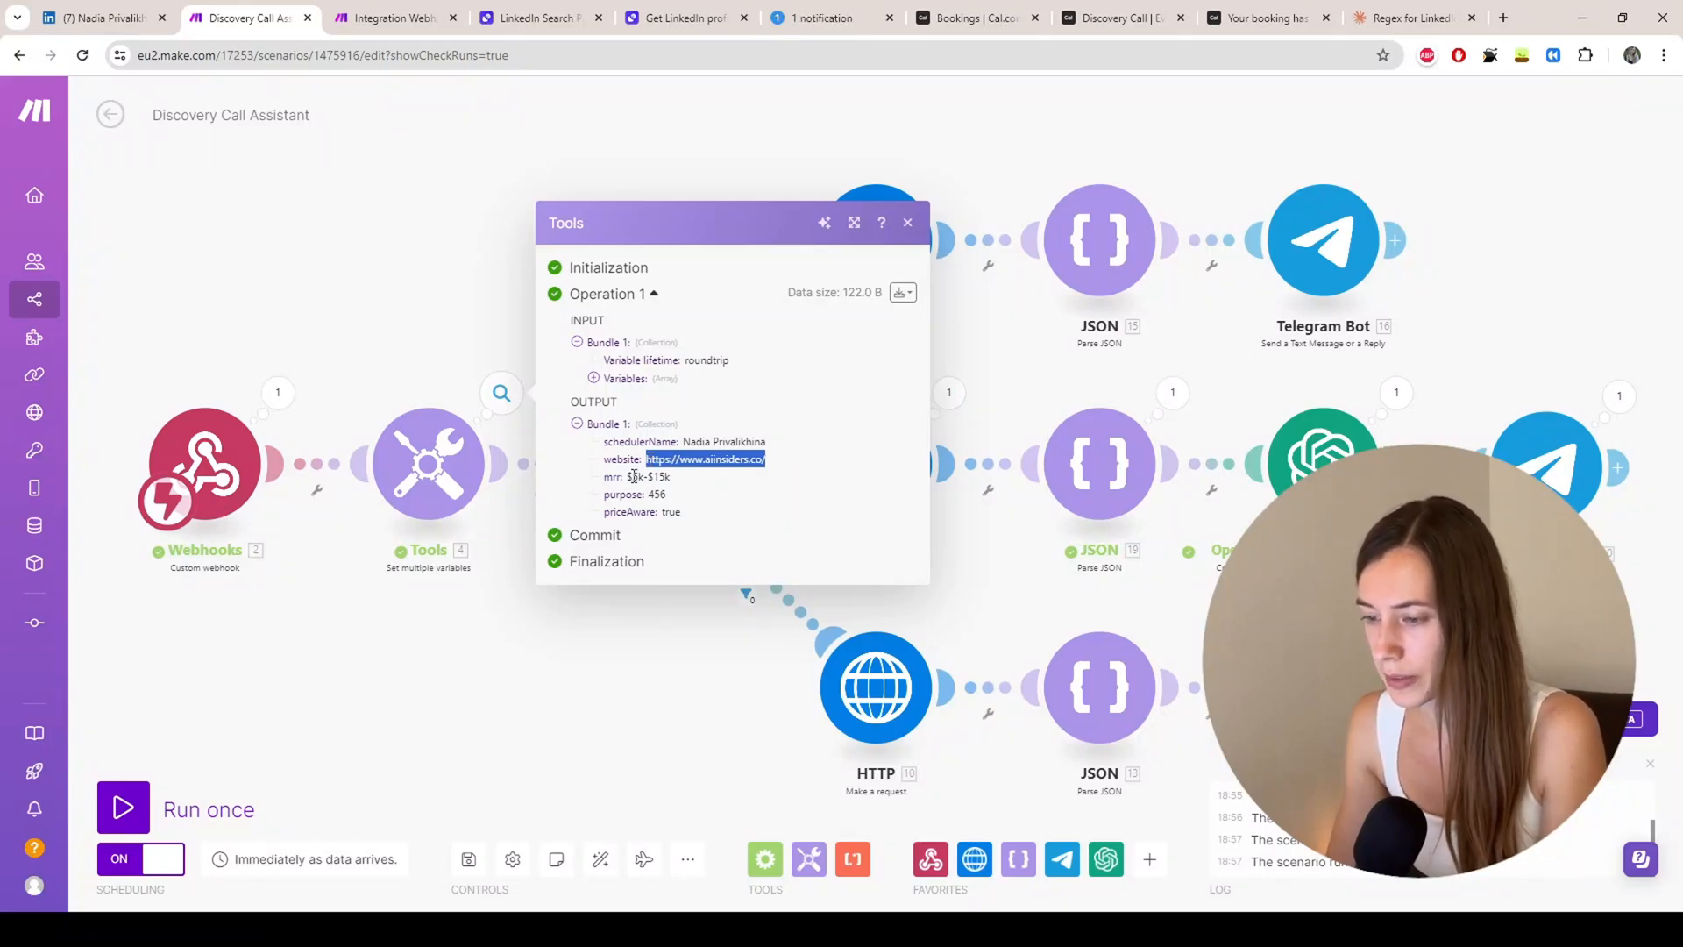
pyautogui.click(603, 721)
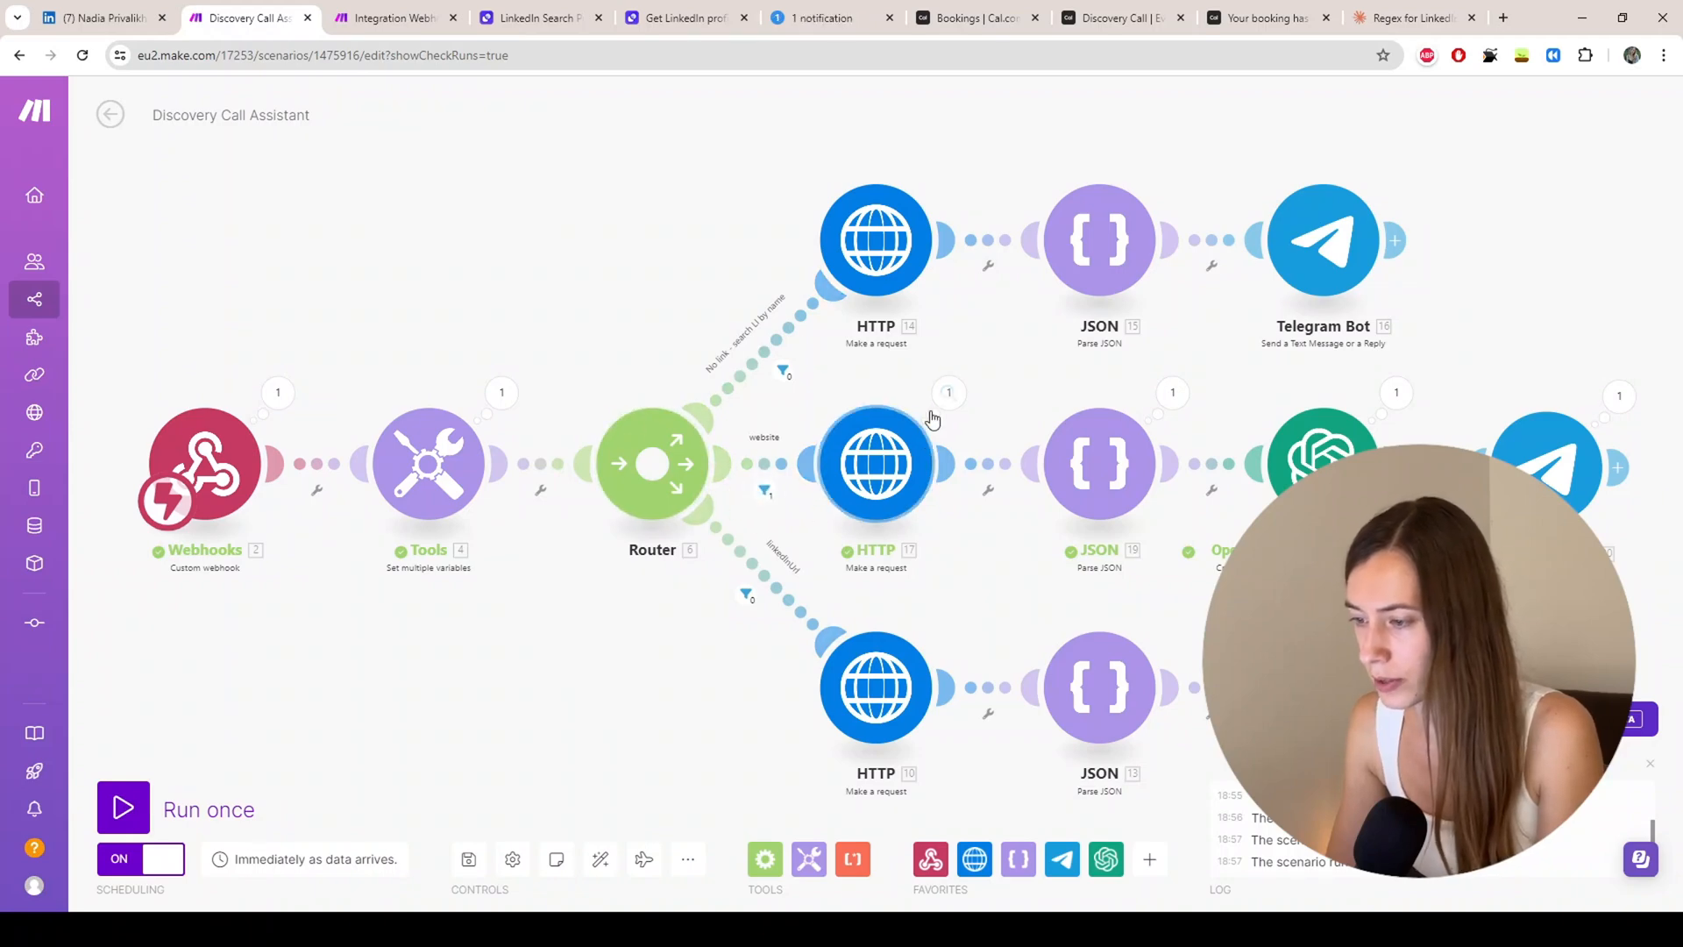
pyautogui.click(763, 492)
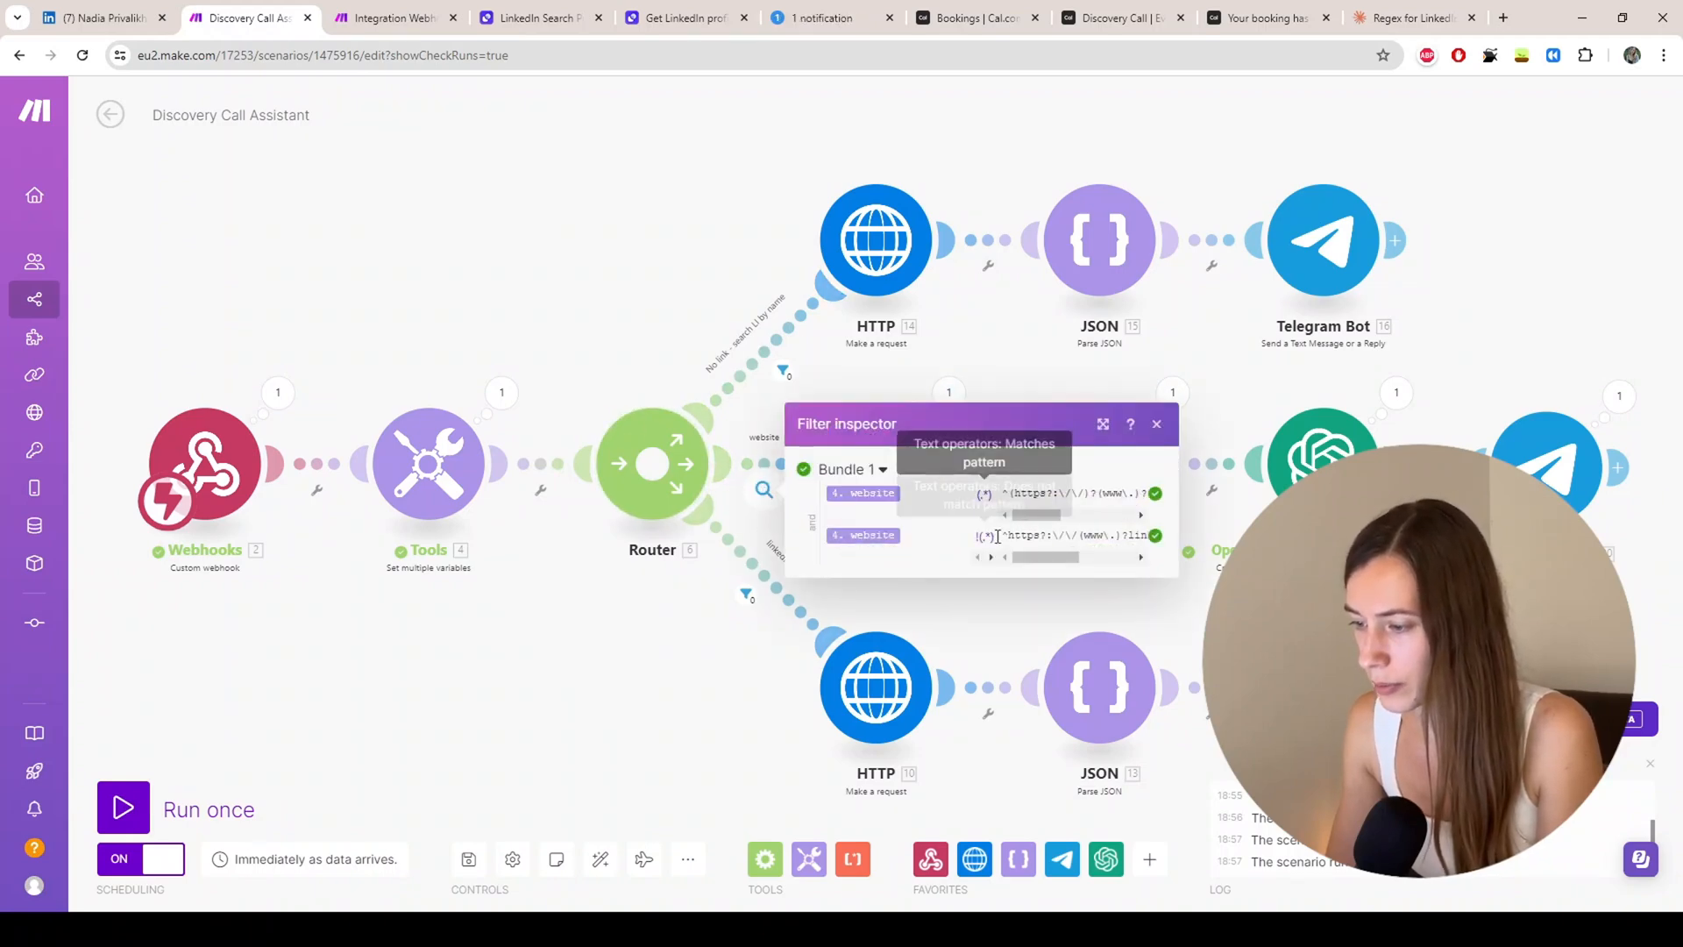
pyautogui.click(963, 396)
# Step: Inspect HTTP 17's response data and JSON 19's parsed scrape_output_page text
pyautogui.click(959, 400)
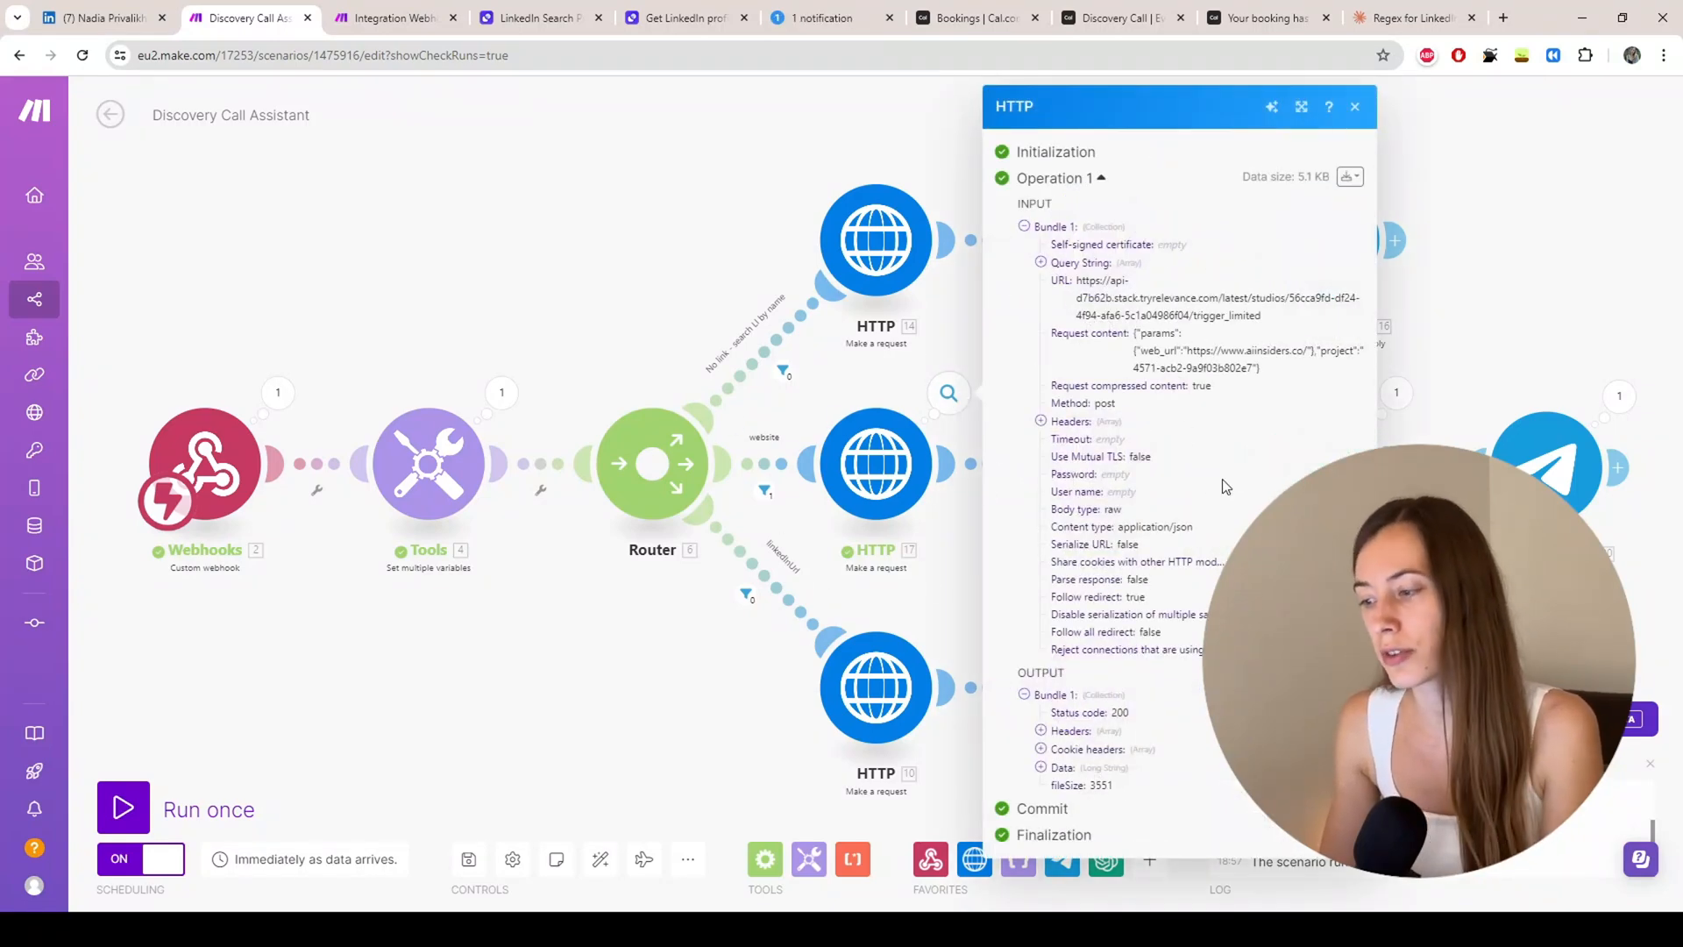
pyautogui.click(1041, 767)
pyautogui.scroll(-7, 1147, 525)
pyautogui.scroll(-5, 1147, 526)
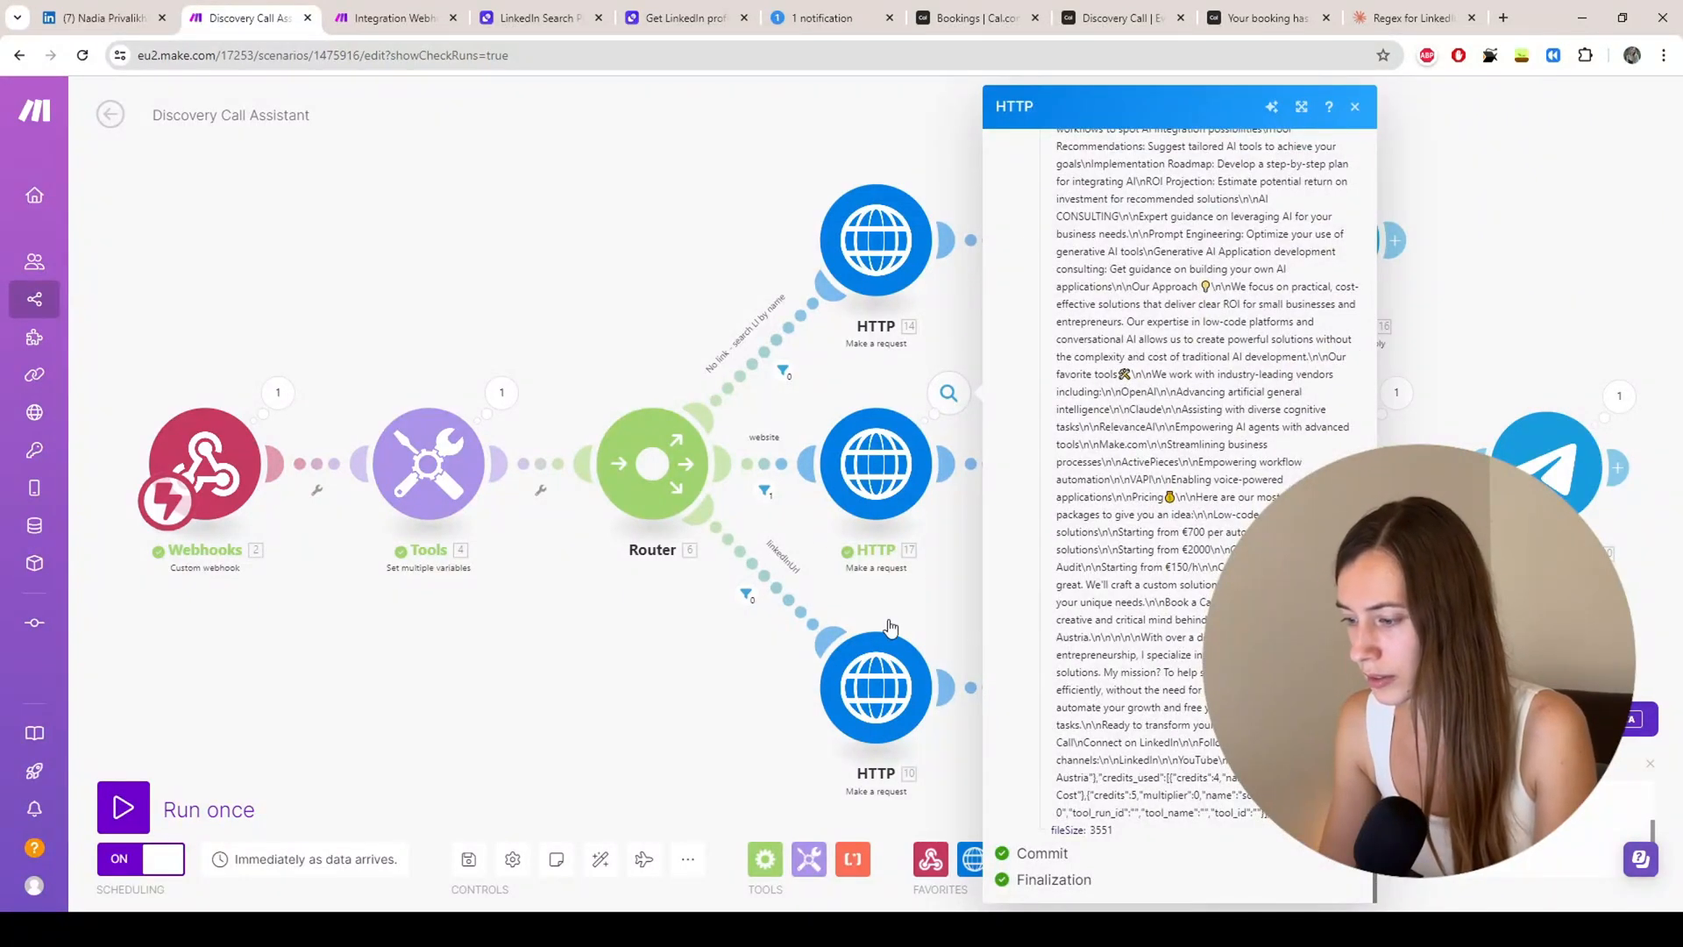
pyautogui.click(855, 402)
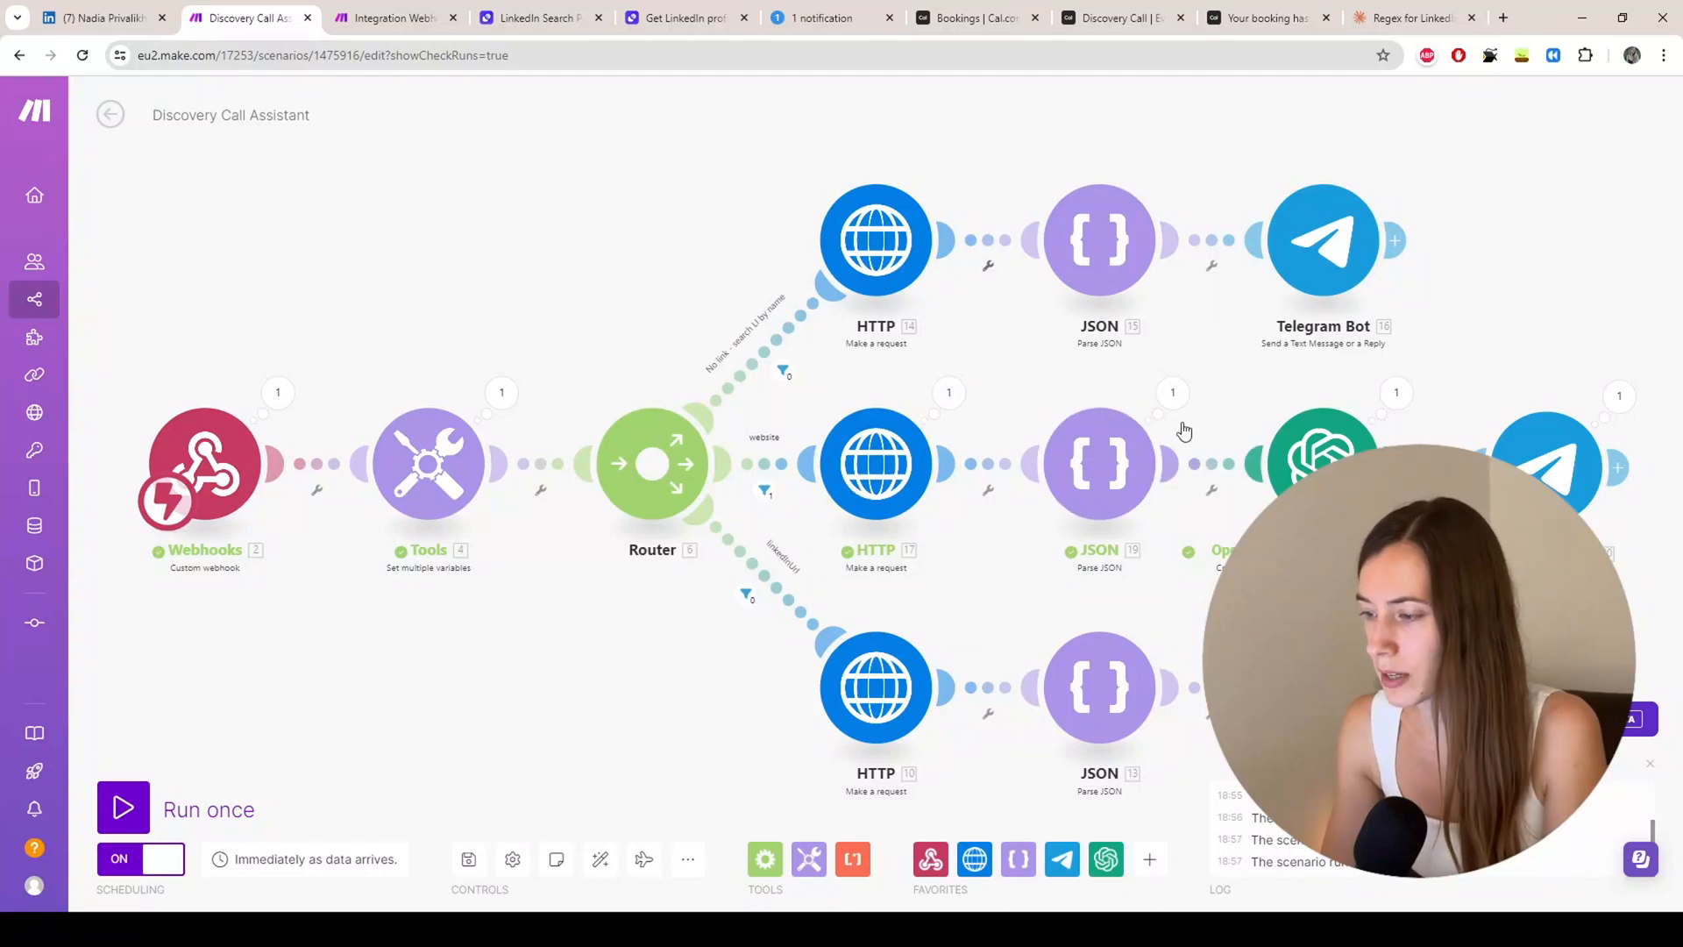
pyautogui.click(1172, 394)
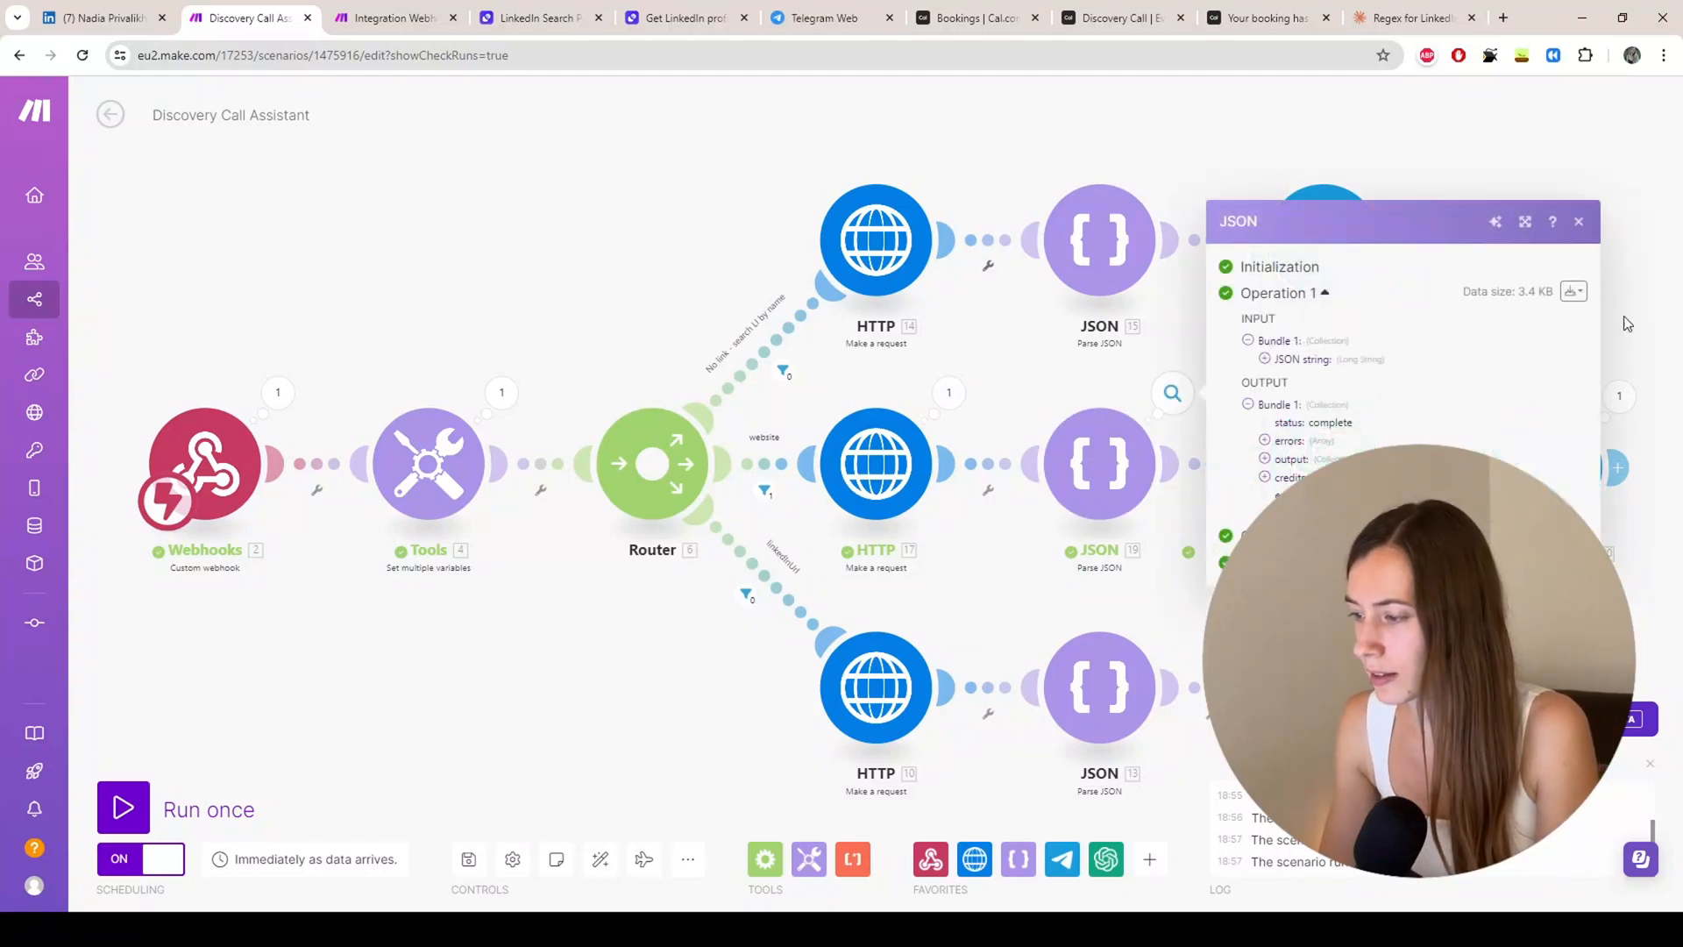
pyautogui.click(1264, 458)
pyautogui.click(1281, 470)
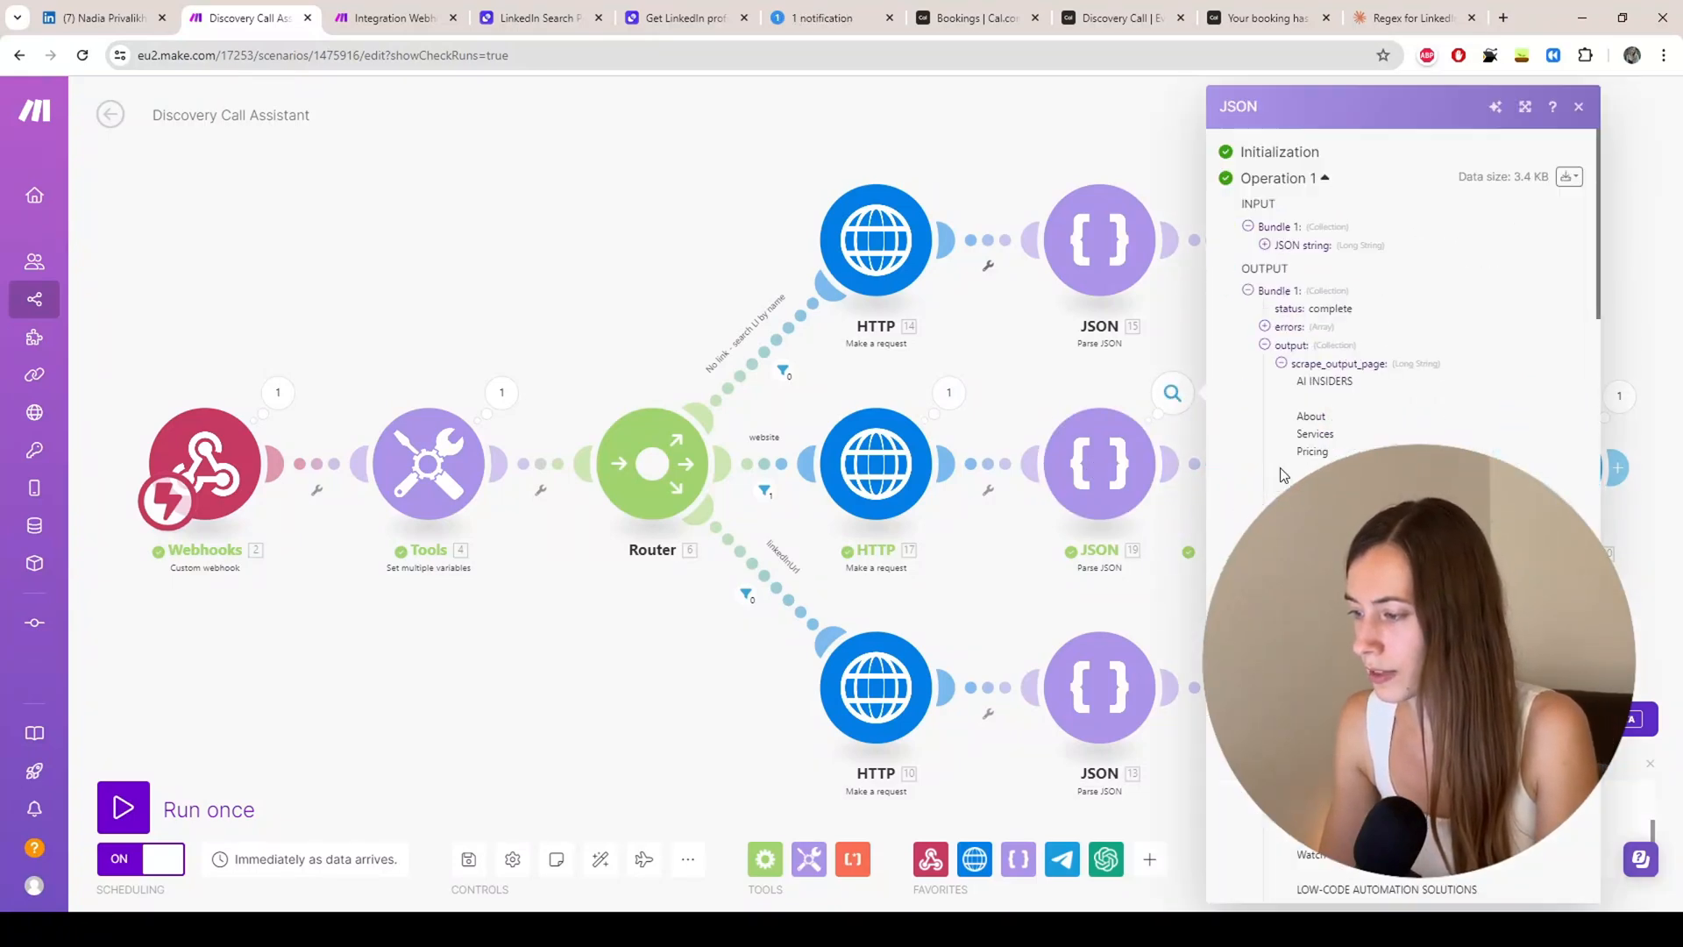
pyautogui.scroll(-5, 1353, 440)
pyautogui.scroll(-10, 1353, 440)
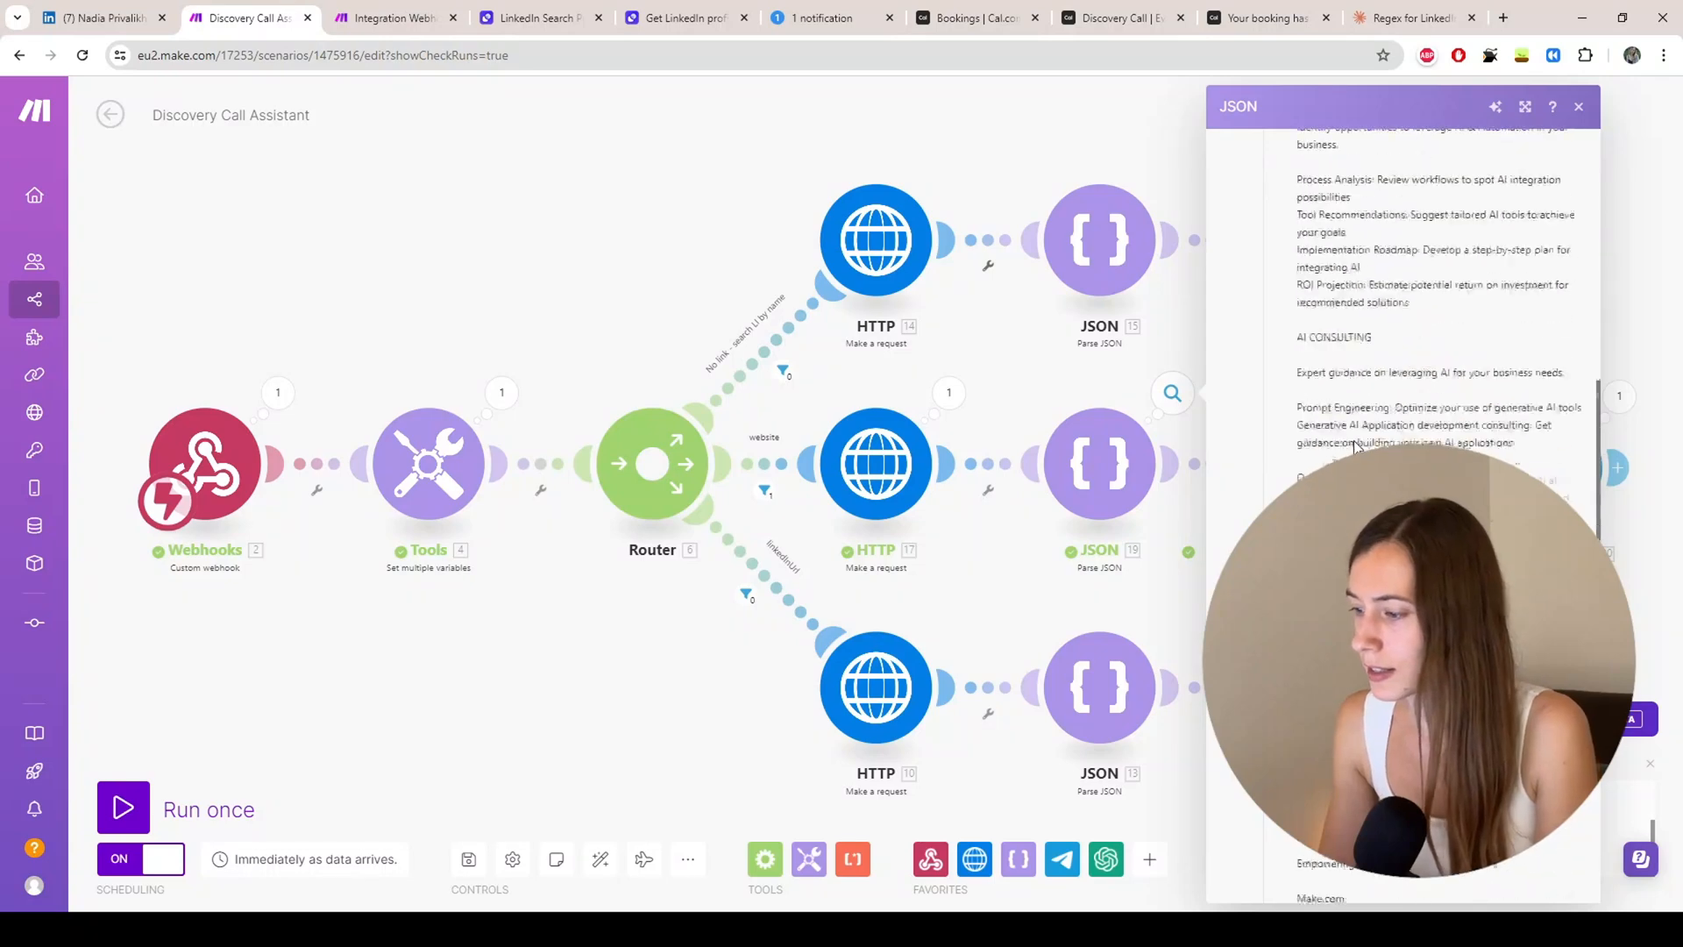
pyautogui.click(967, 590)
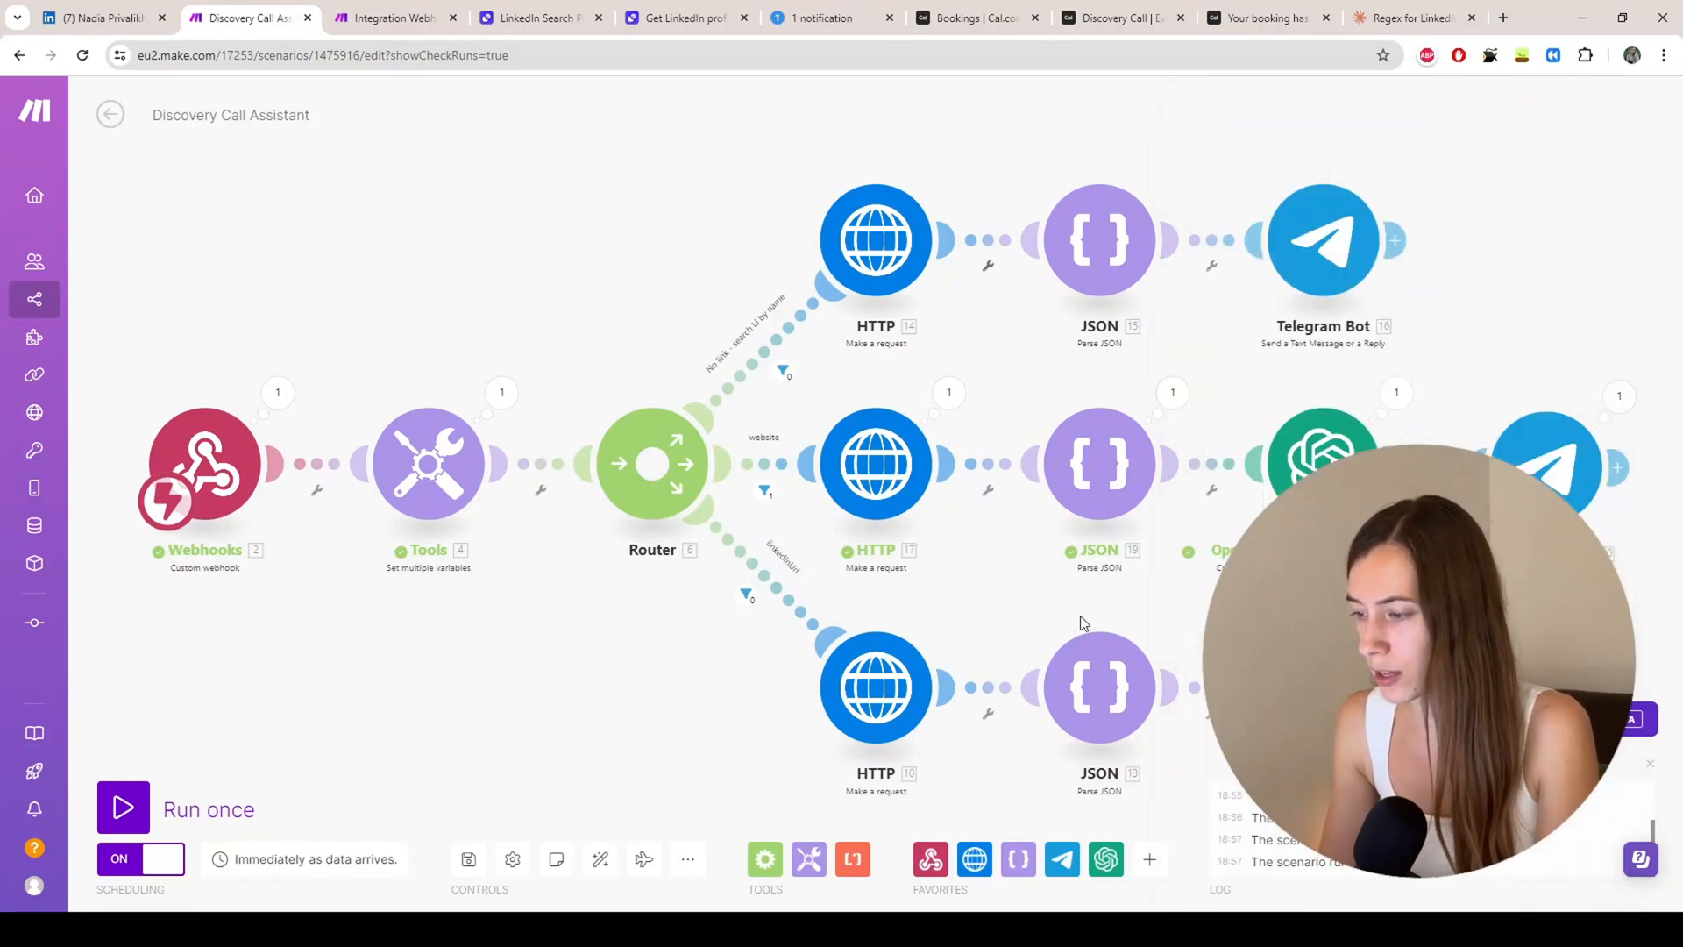
# Step: Read the OpenAI module's Result text, then go to Telegram to check the message
pyautogui.moveTo(968, 590); pyautogui.dragTo(481, 672)
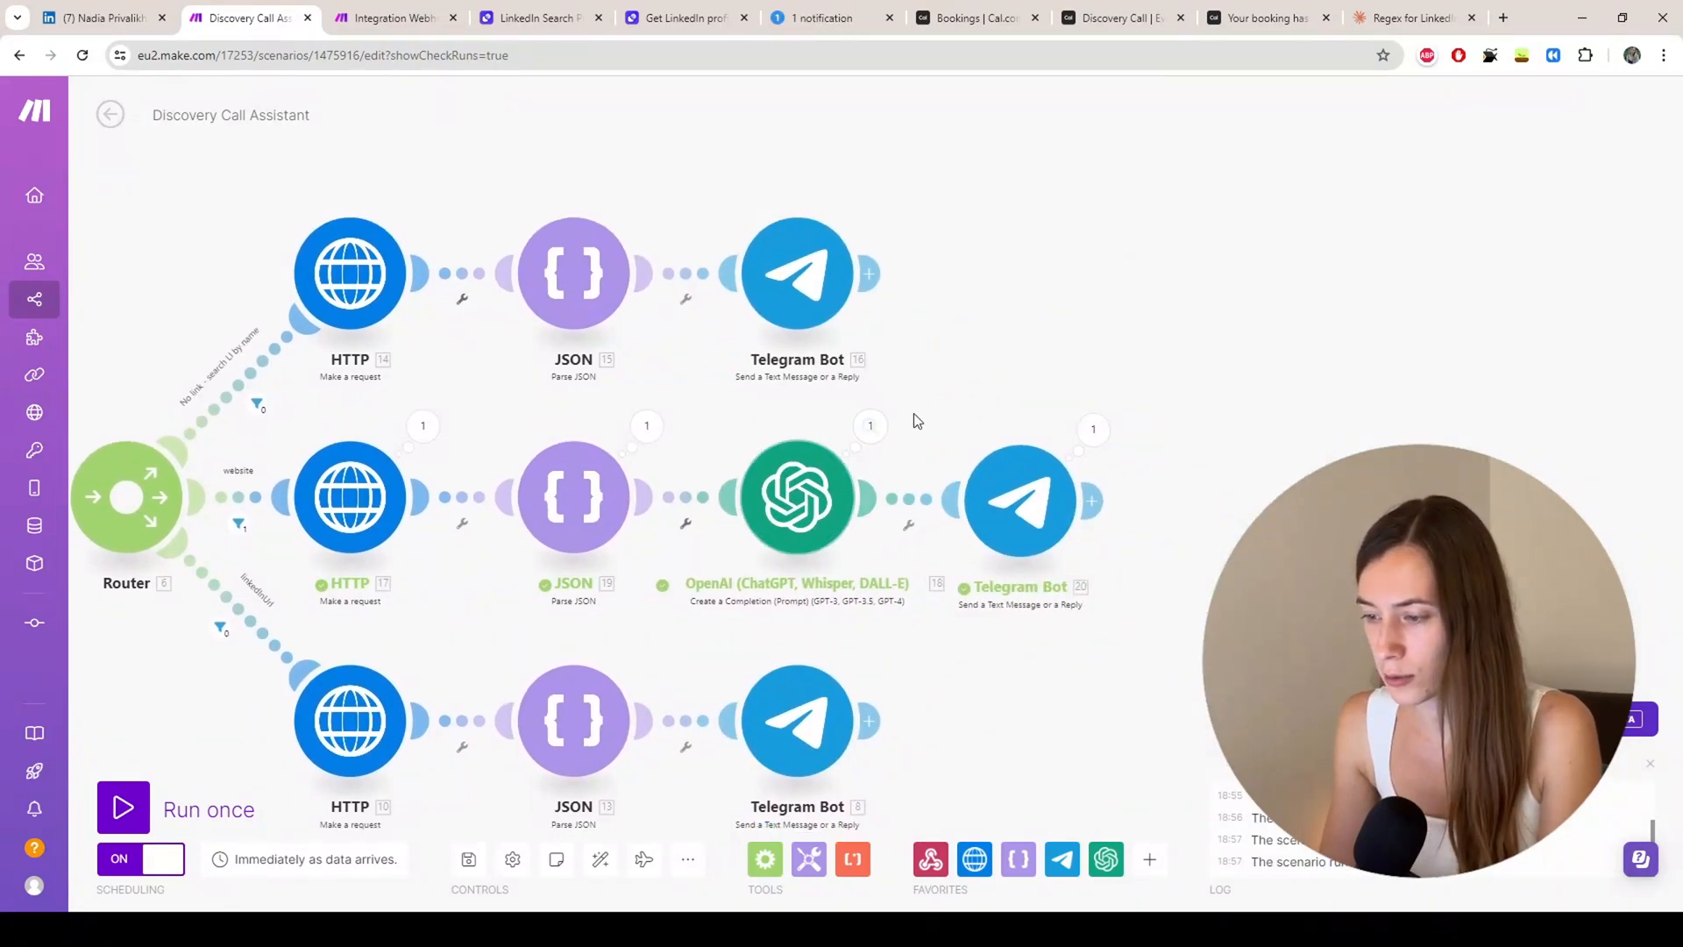
pyautogui.click(871, 427)
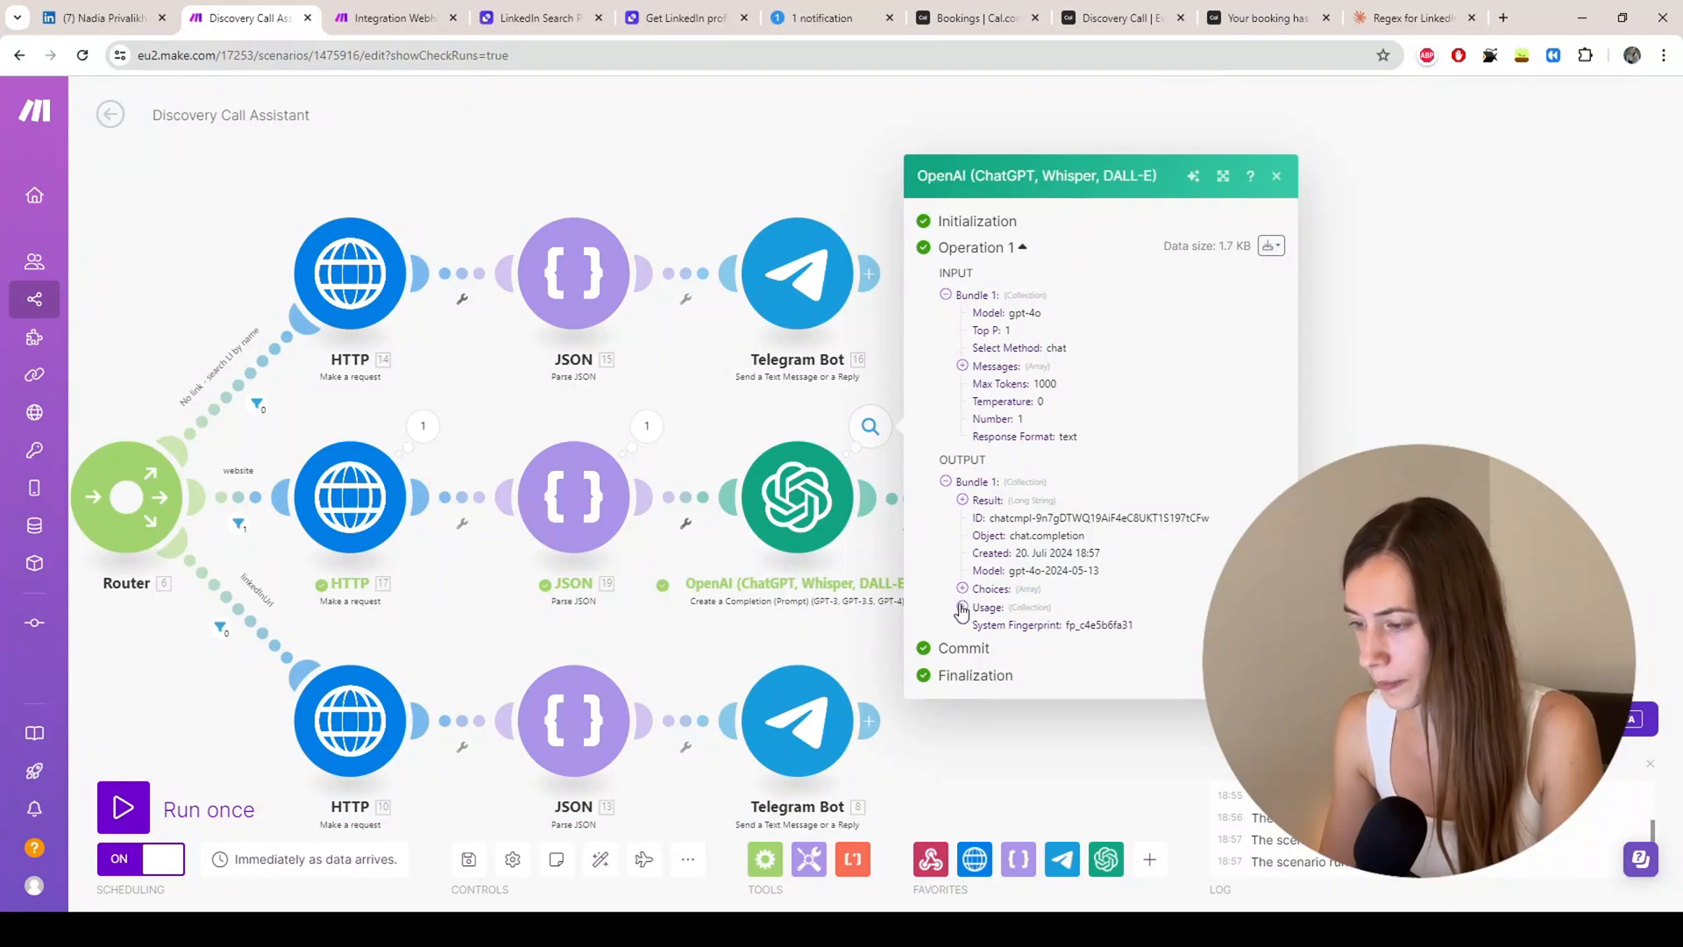
pyautogui.click(962, 501)
pyautogui.scroll(-2, 1060, 331)
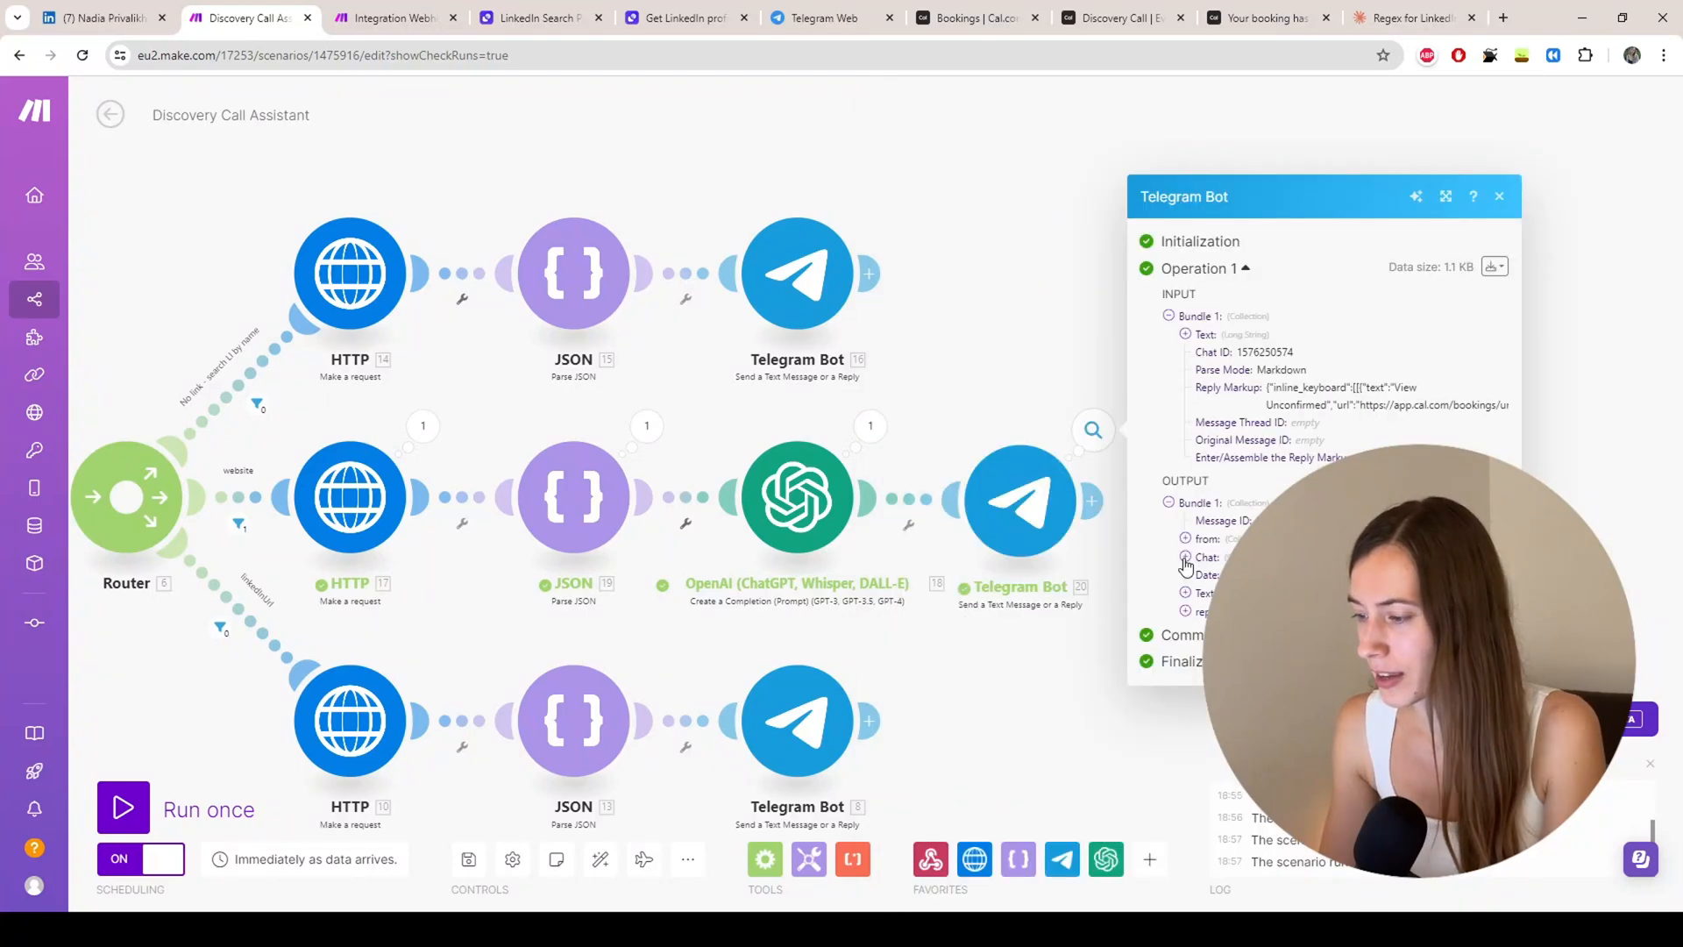
pyautogui.click(820, 19)
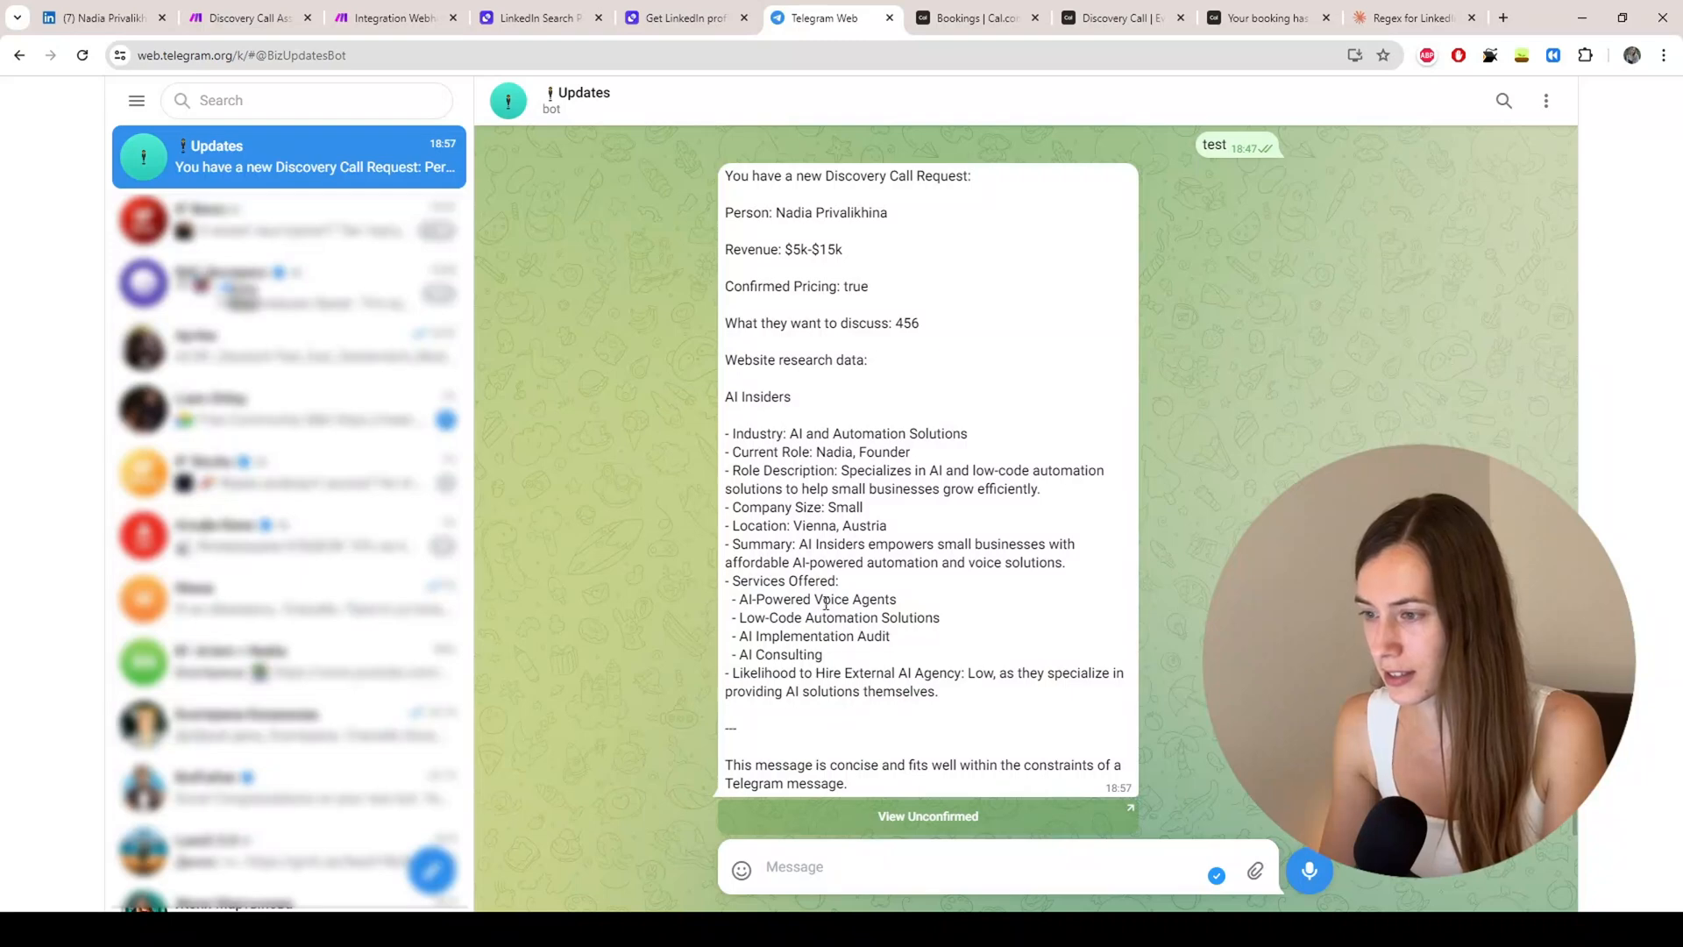
# Step: Read the bot's website research message, toggling a heart reaction on and off, then return to Make
pyautogui.doubleClick(810, 472)
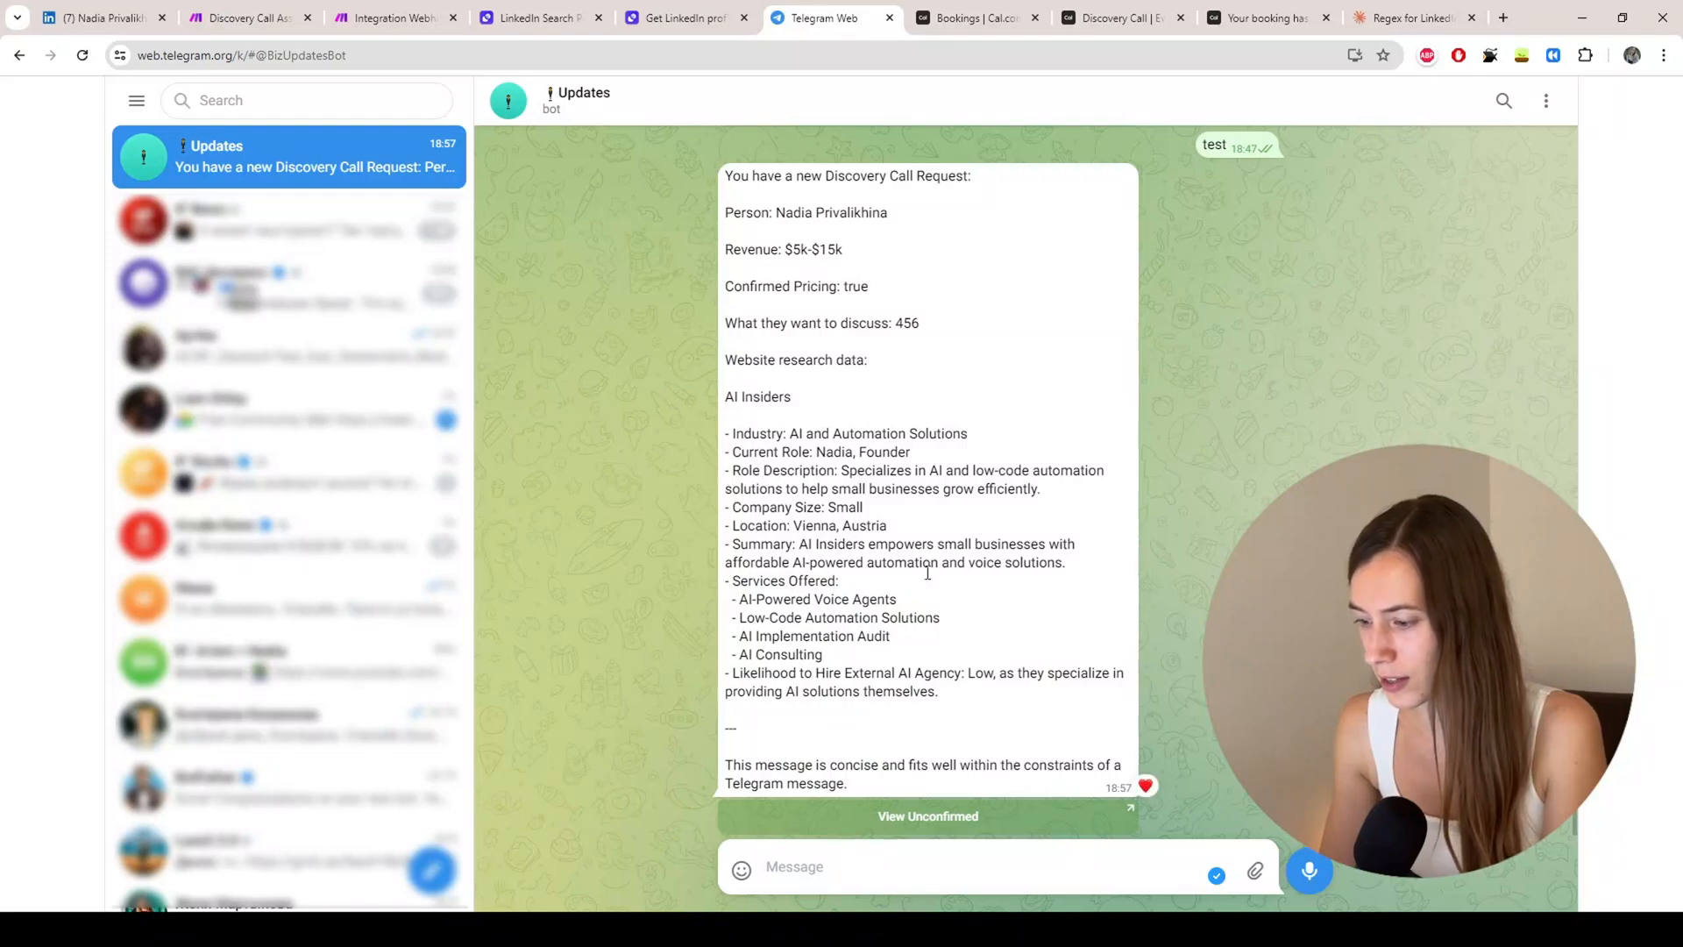
pyautogui.doubleClick(811, 355)
pyautogui.doubleClick(764, 176)
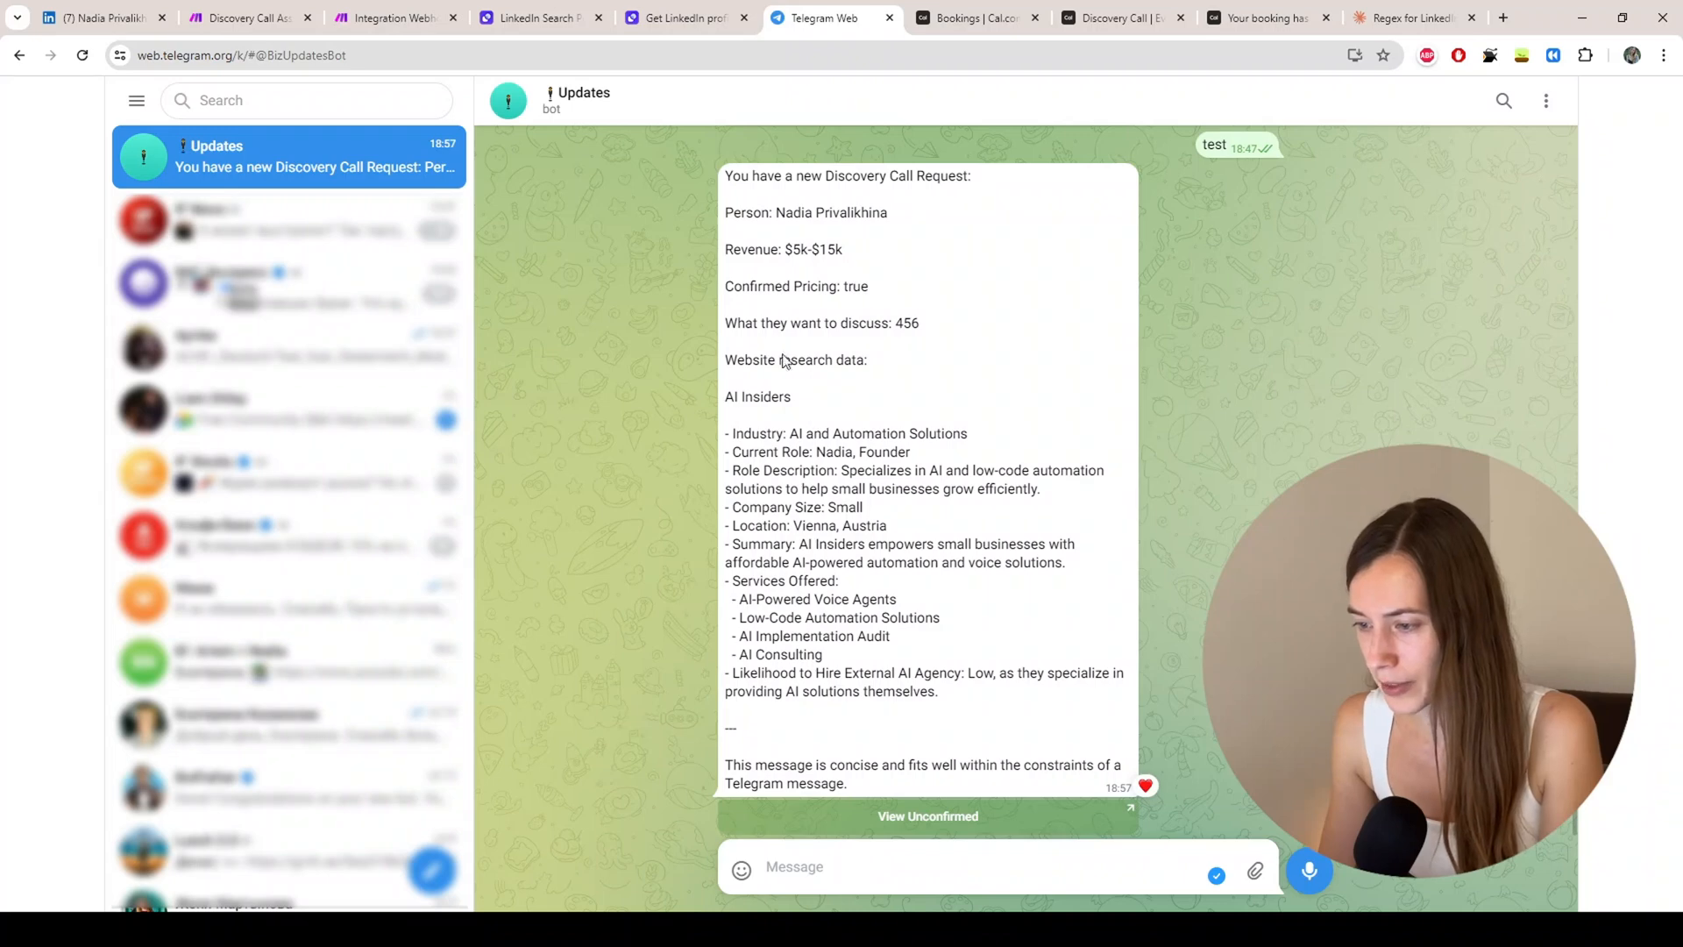
pyautogui.doubleClick(756, 397)
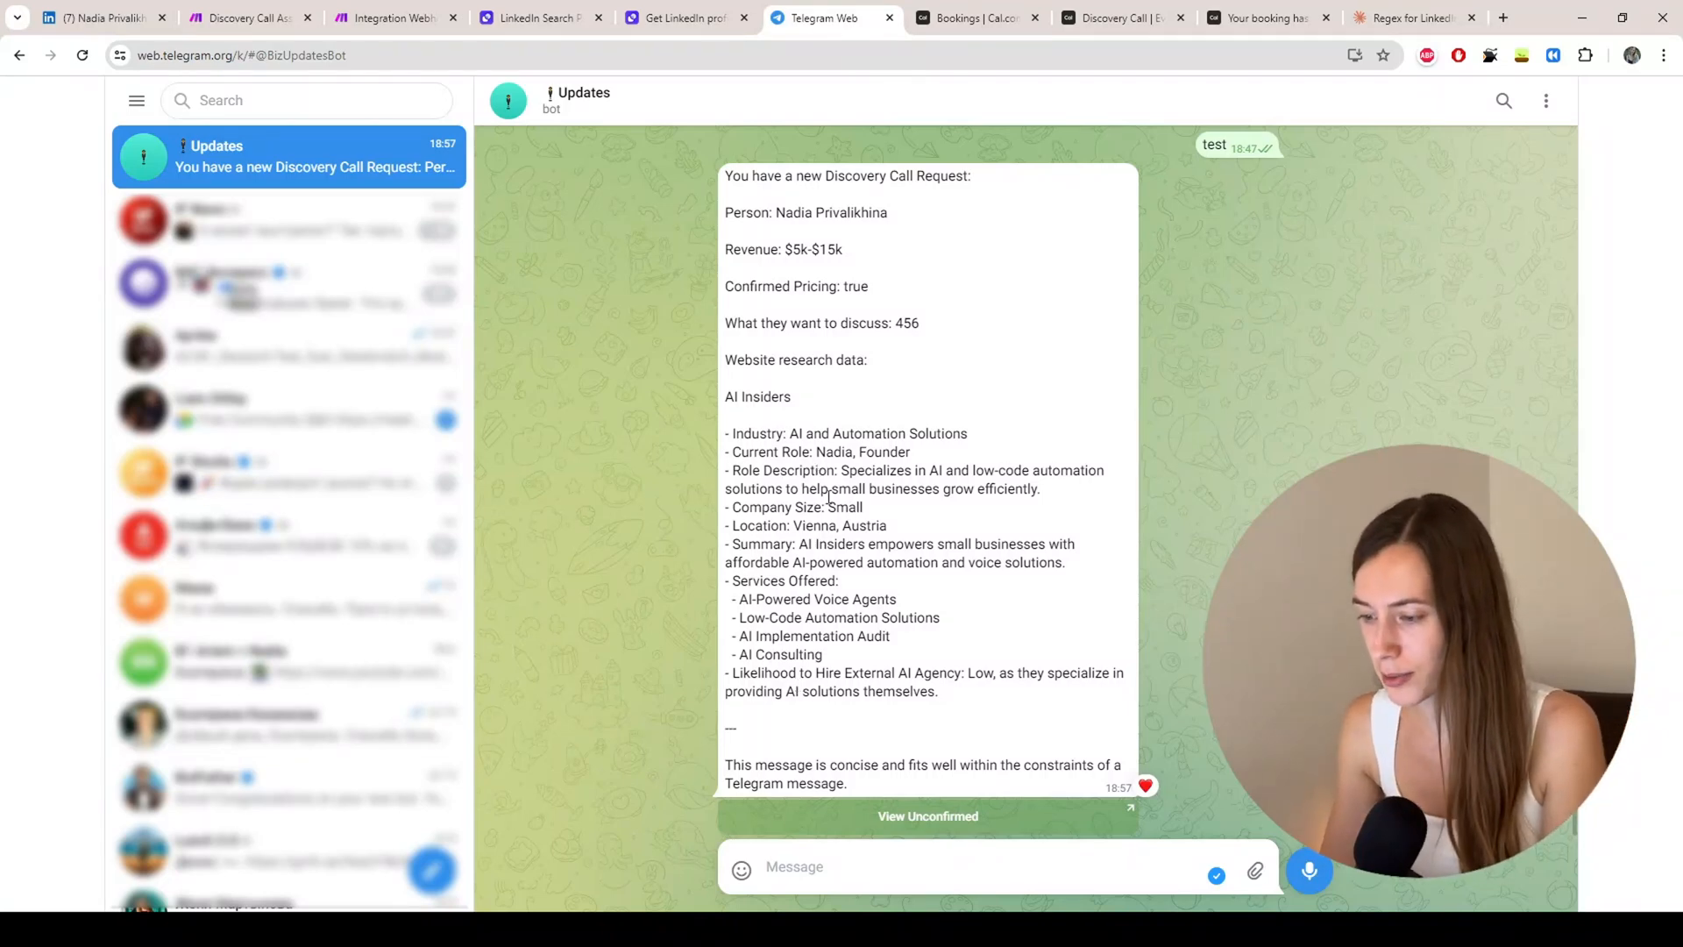
pyautogui.click(248, 18)
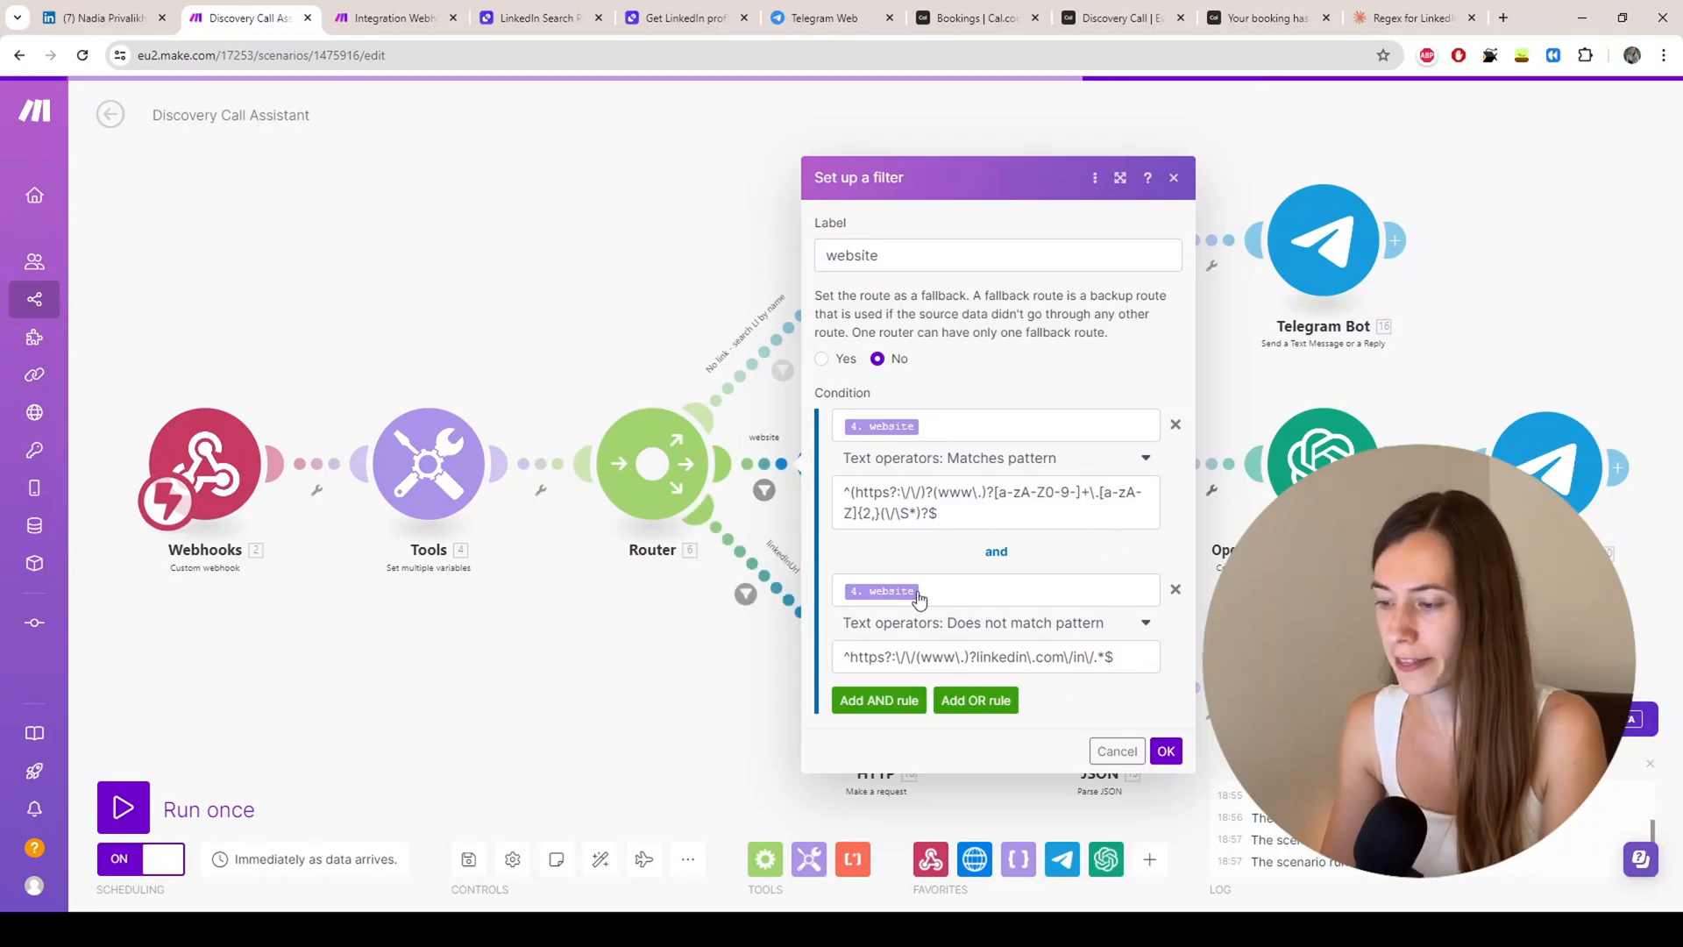
# Step: Reopen and close the website and 'No link - search LI by name' route filters
pyautogui.click(1166, 751)
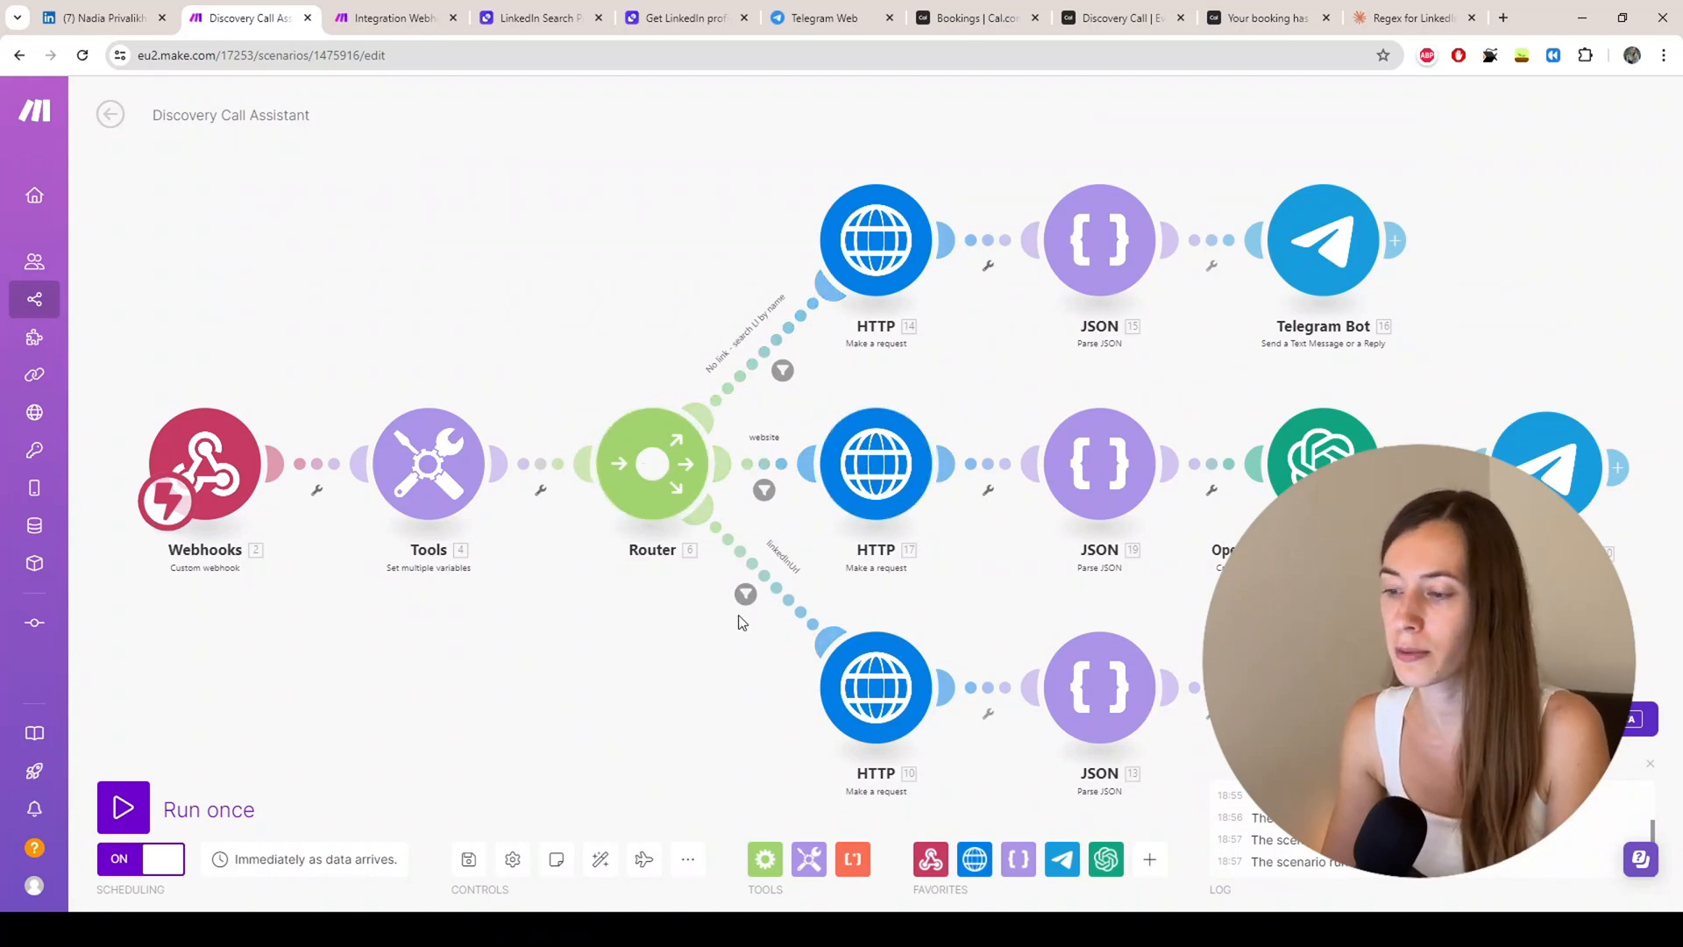
pyautogui.click(764, 492)
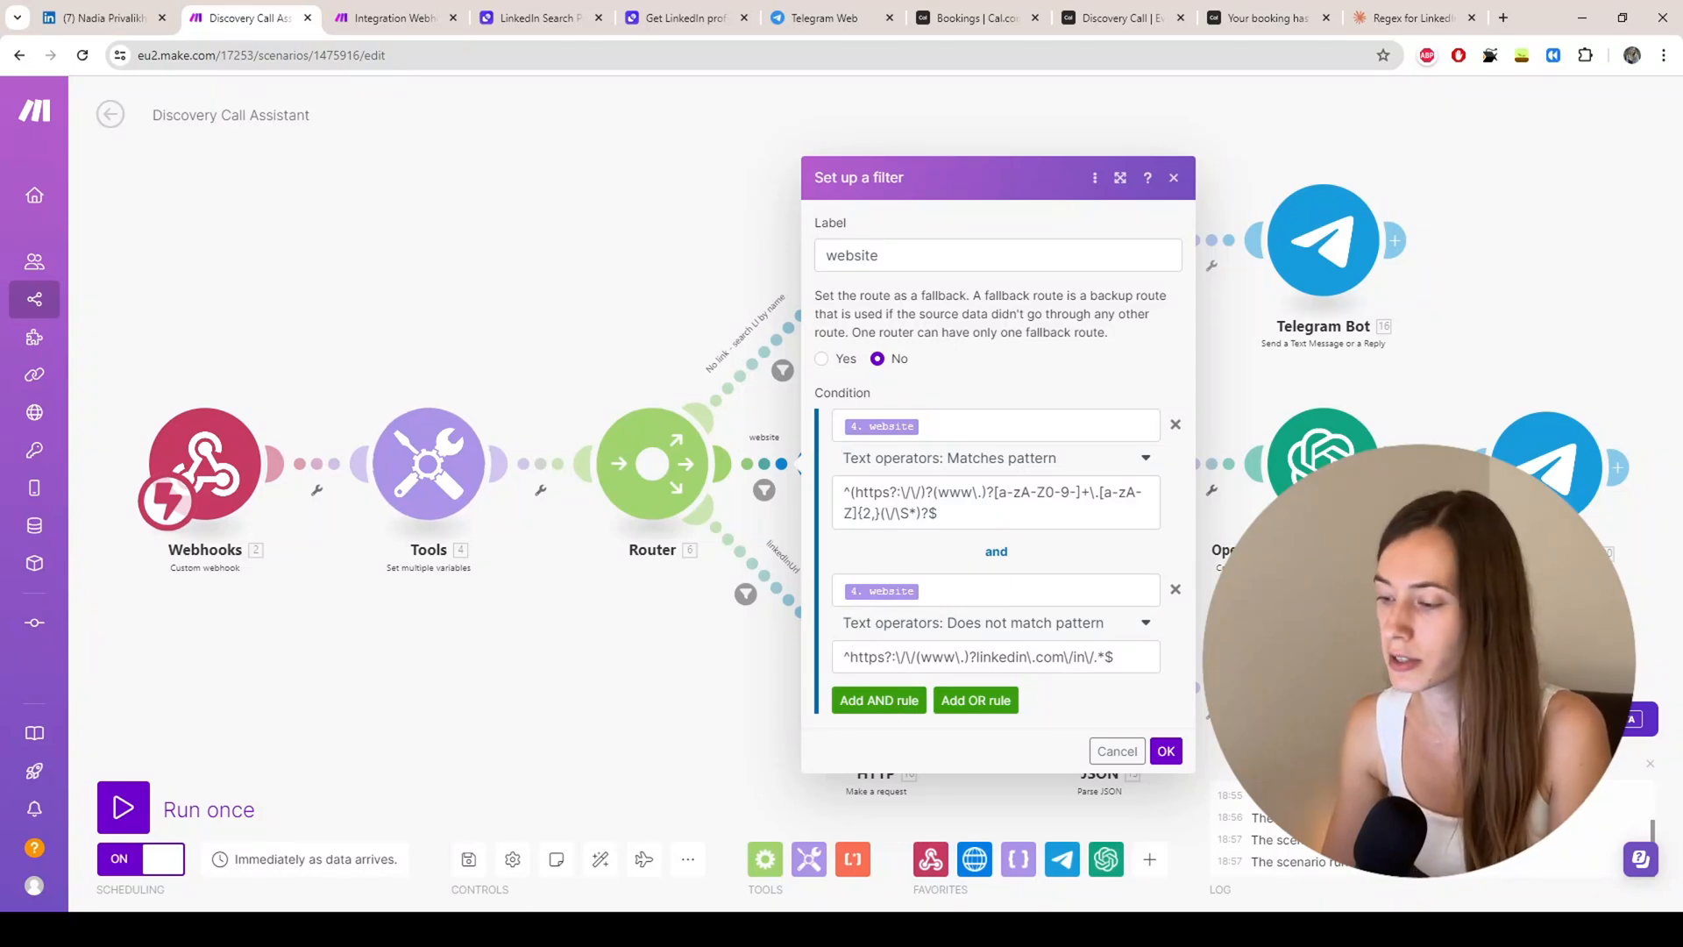
pyautogui.click(1166, 754)
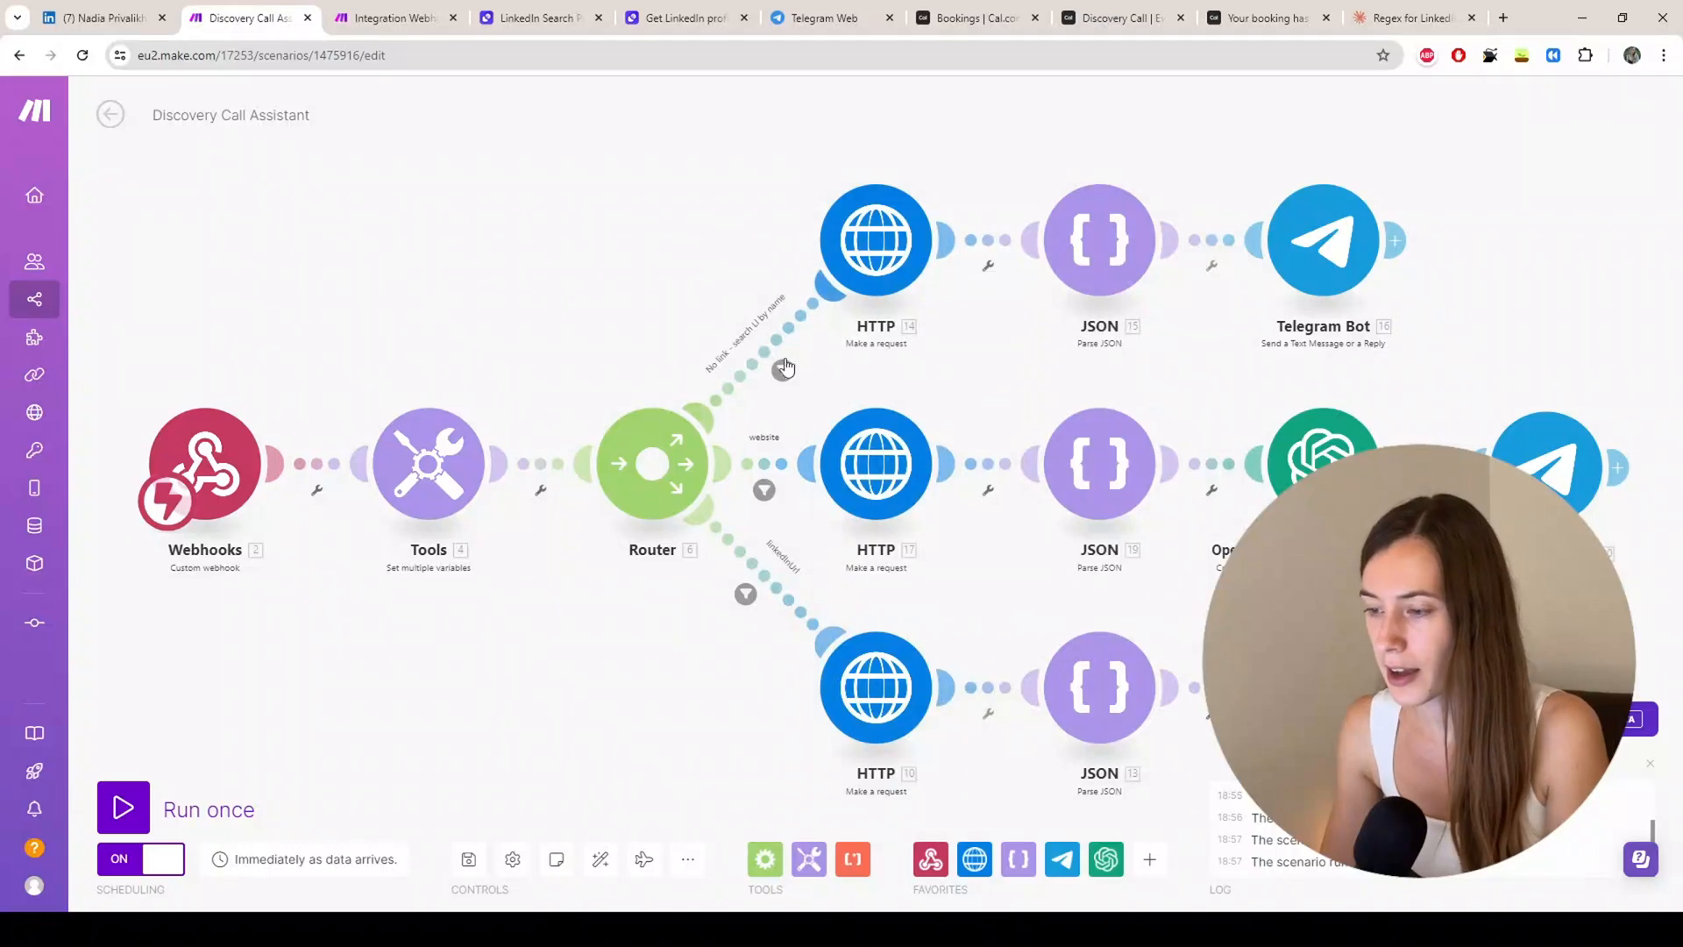
pyautogui.click(783, 371)
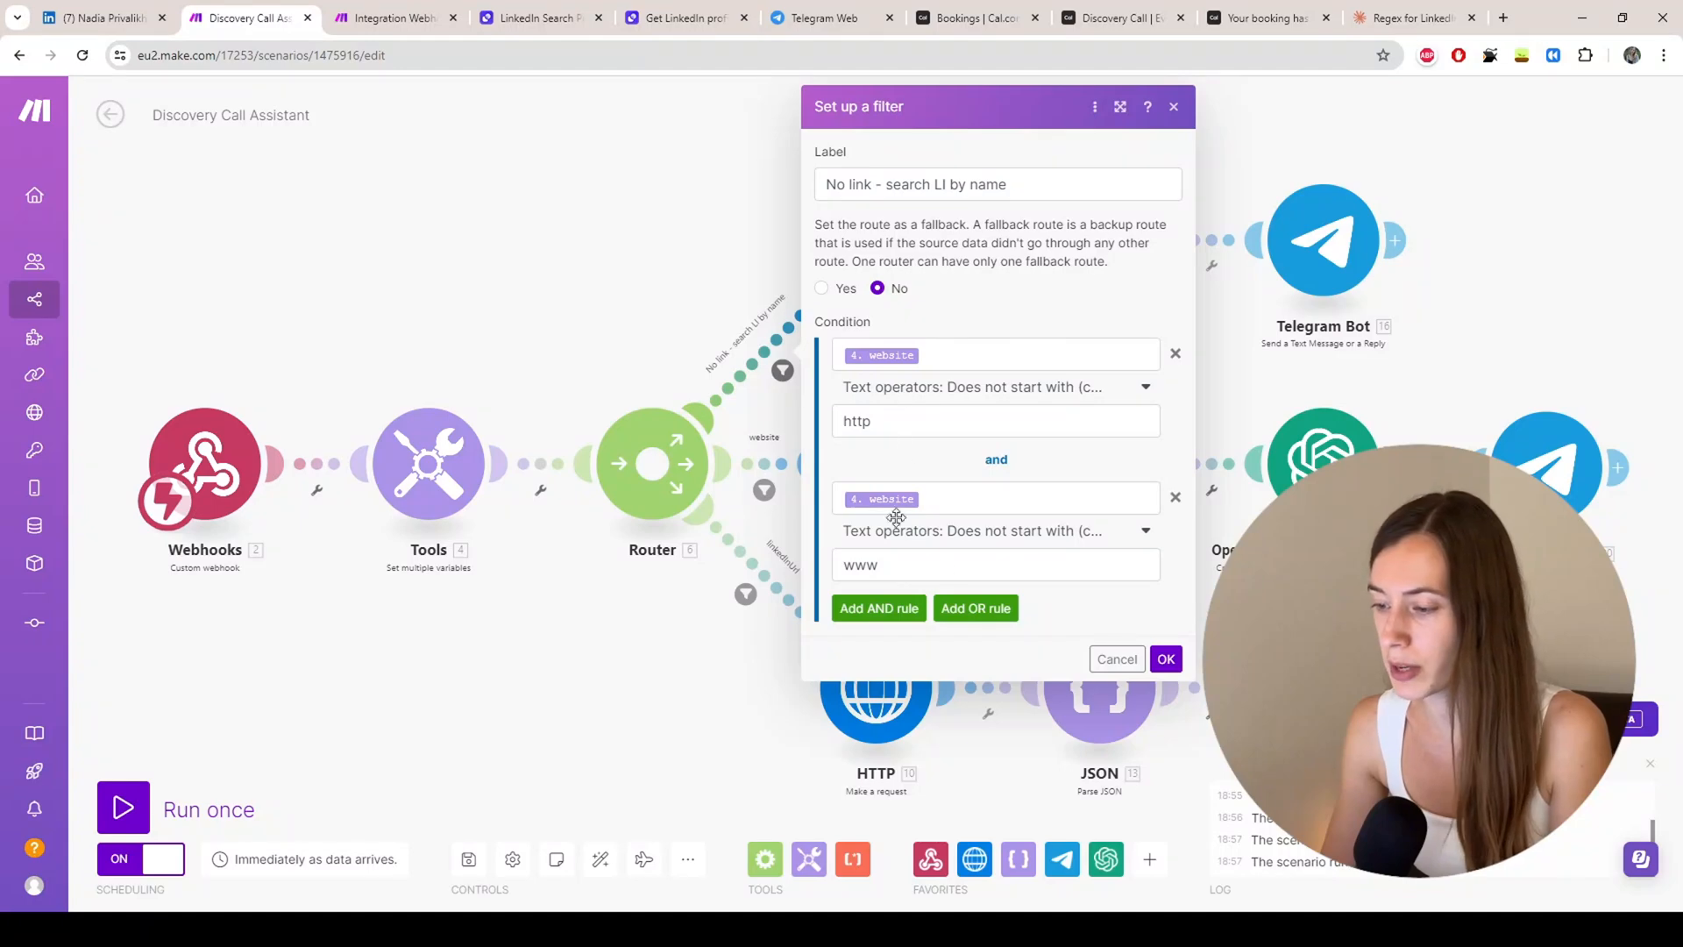
pyautogui.click(1166, 659)
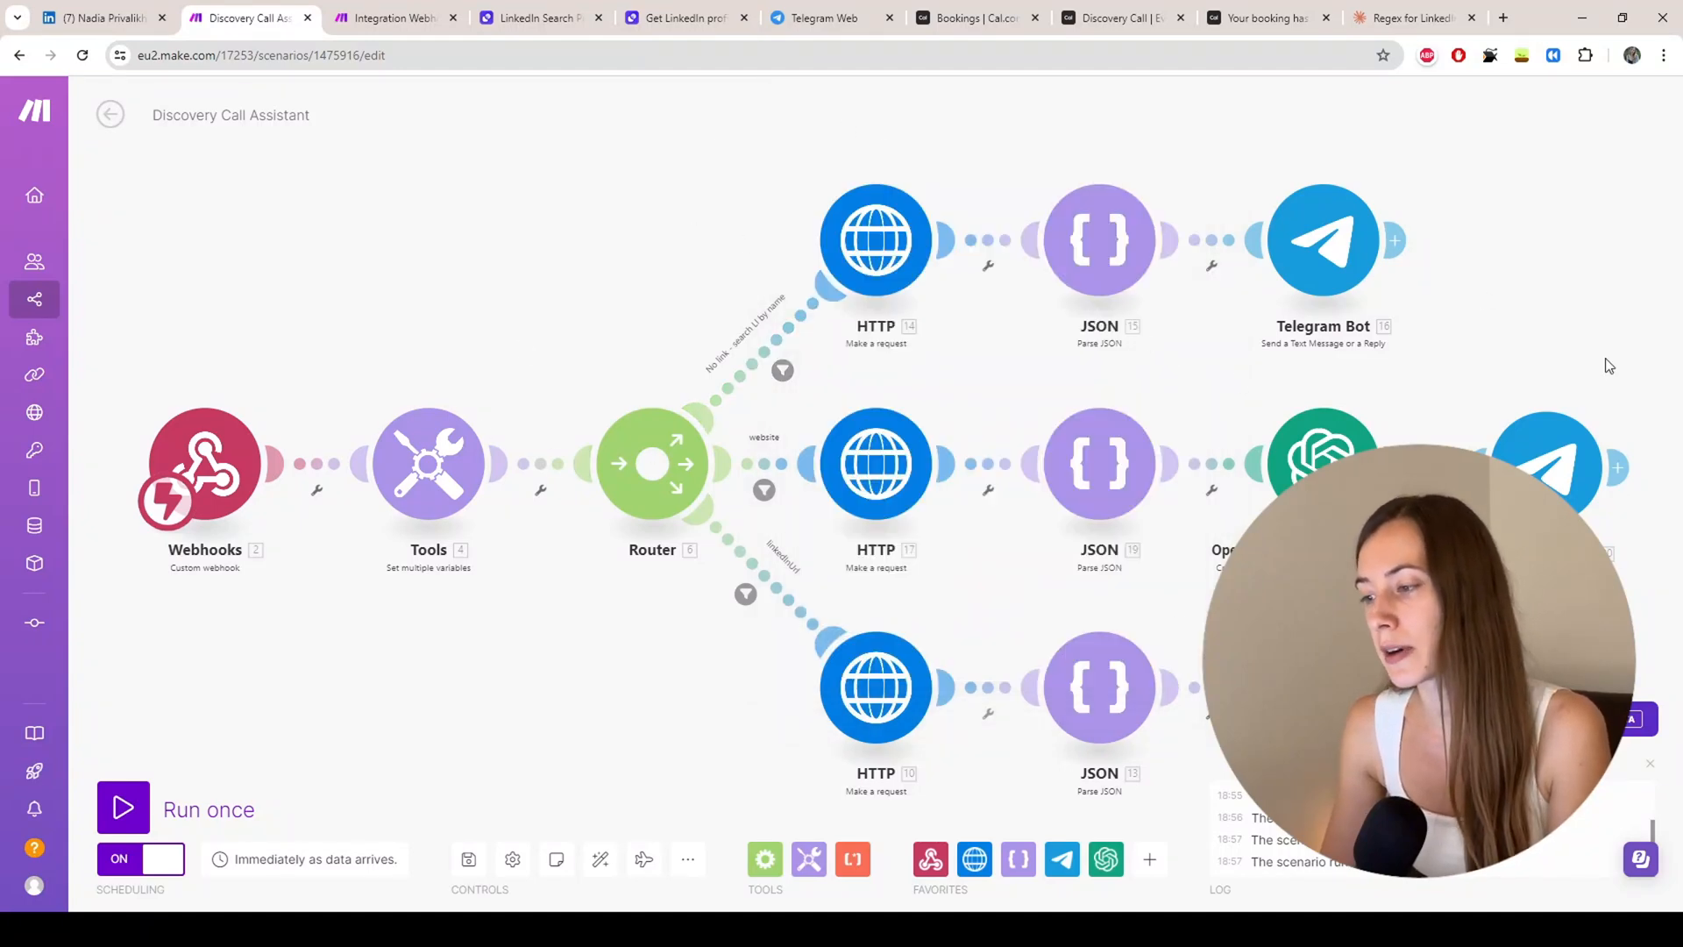
# Step: Pan and zoom so the whole scenario with its three branches fits in view
pyautogui.moveTo(1436, 379); pyautogui.dragTo(1262, 312)
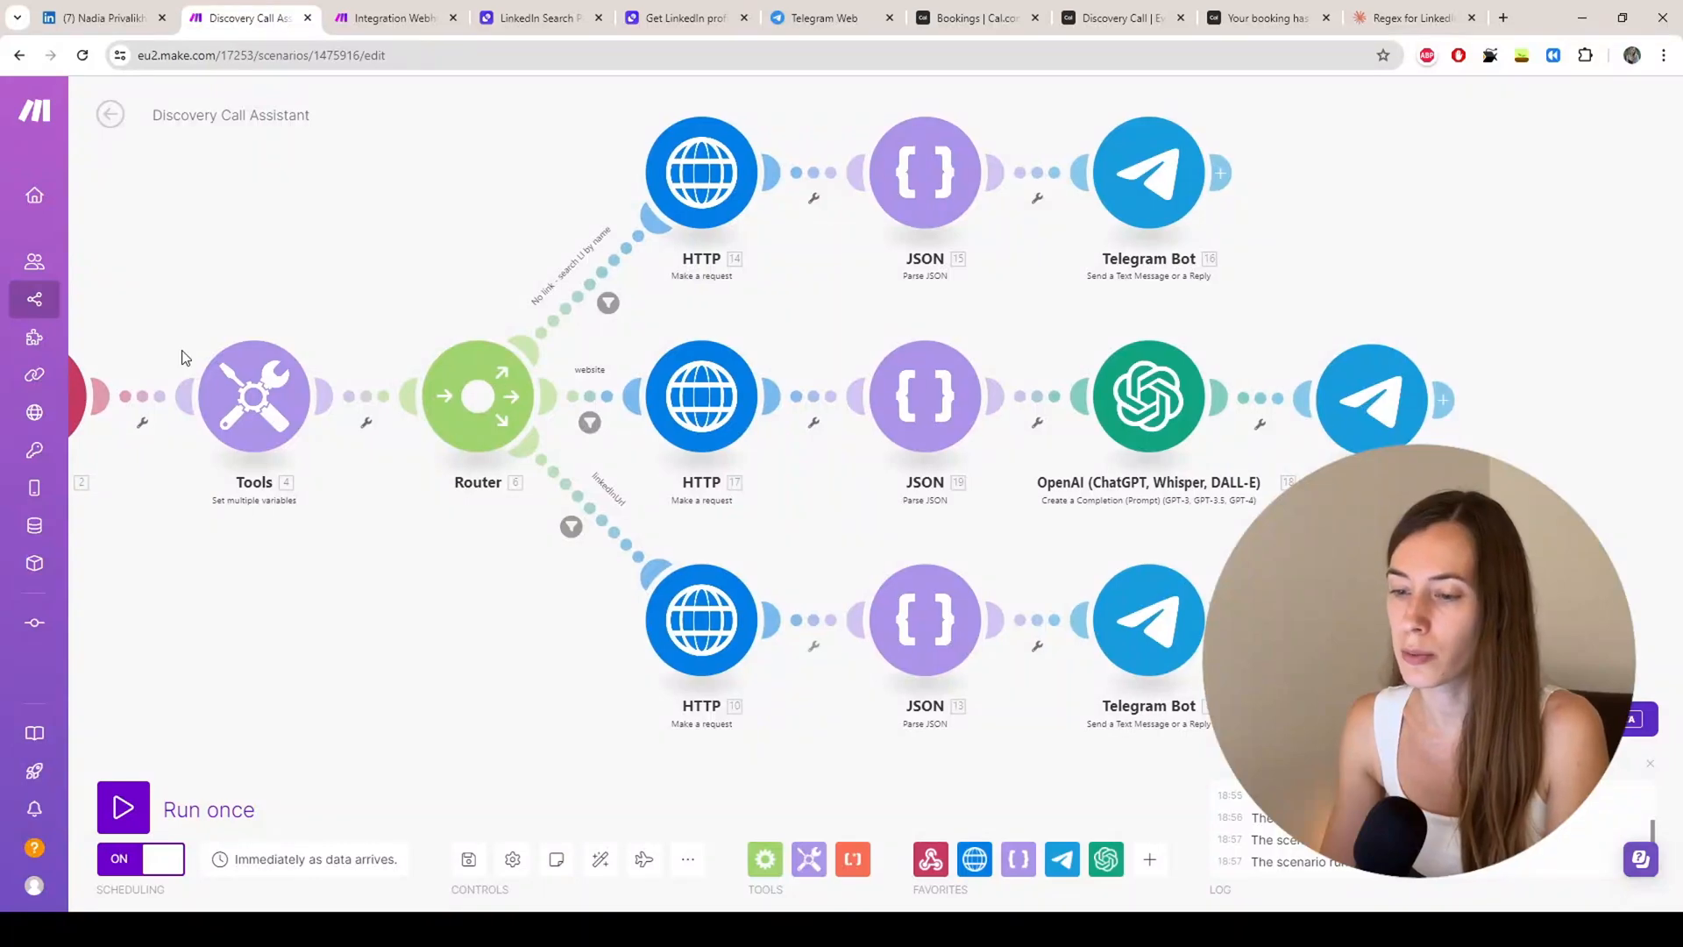
pyautogui.scroll(-2, 184, 356)
pyautogui.moveTo(263, 534); pyautogui.dragTo(380, 643)
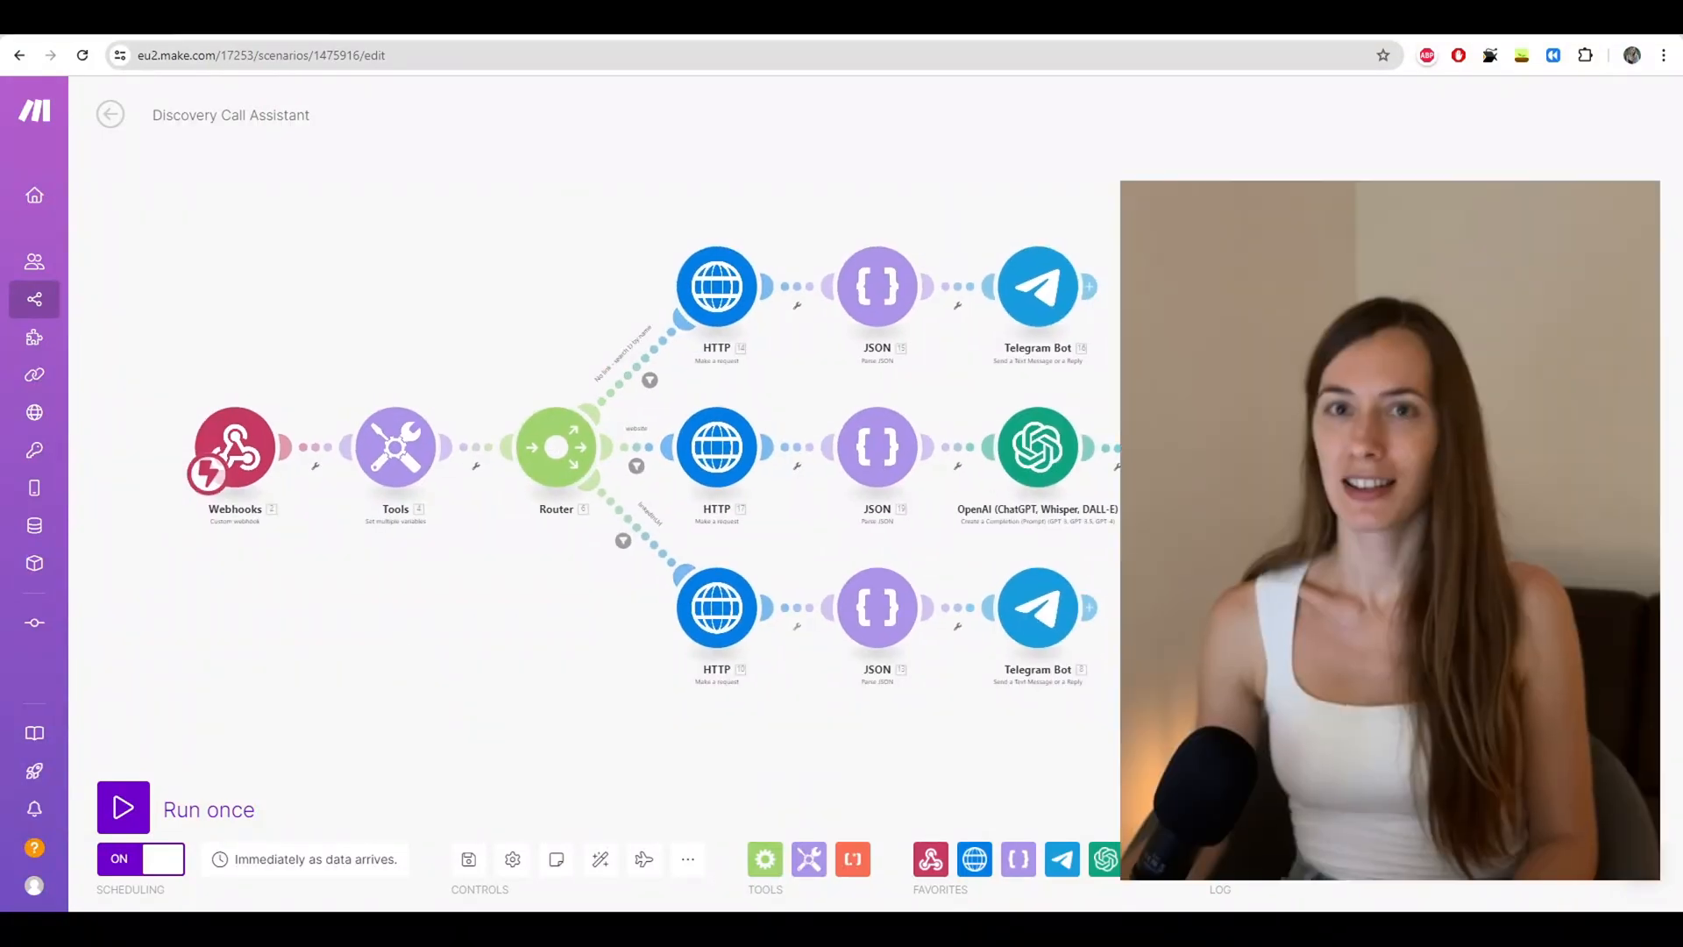